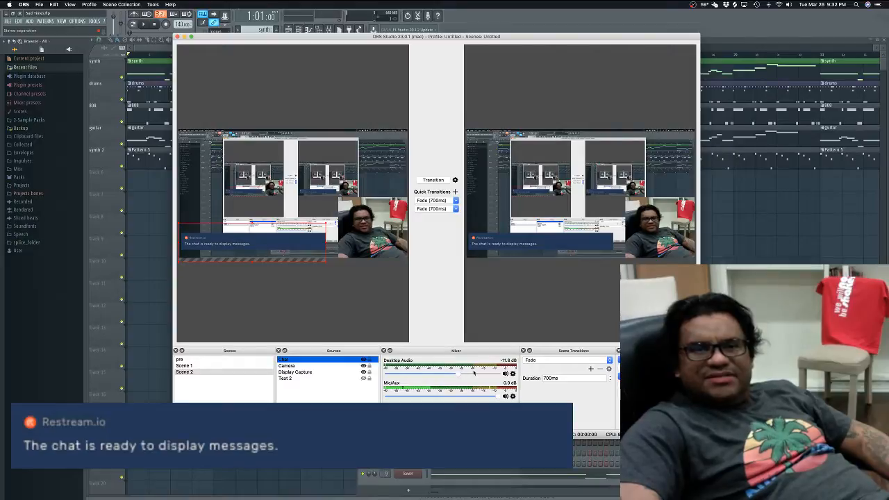
# Step: Check the capture devices available for the Desktop Audio source and keep it on Soundflower (2ch)
pyautogui.click(513, 373)
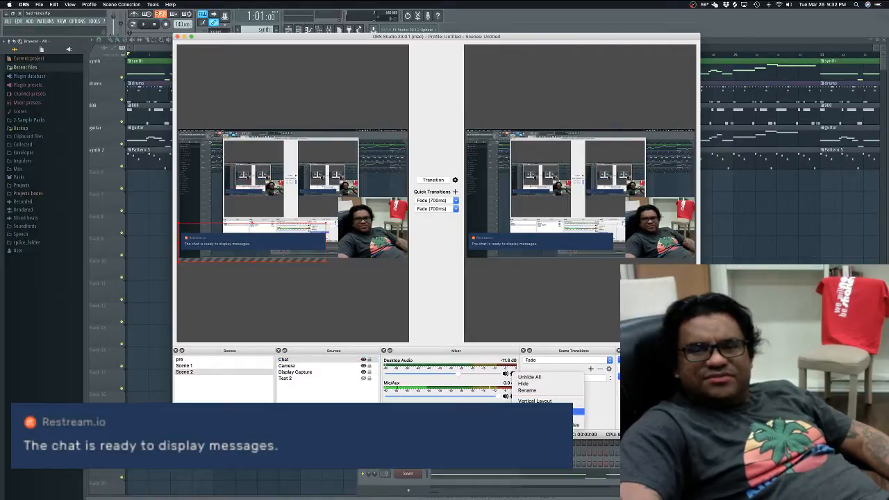
pyautogui.click(549, 416)
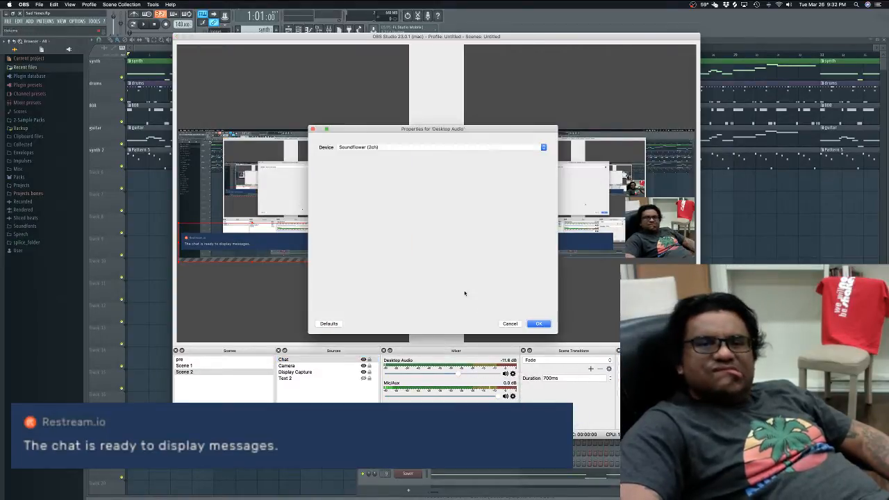
pyautogui.click(404, 147)
pyautogui.click(405, 148)
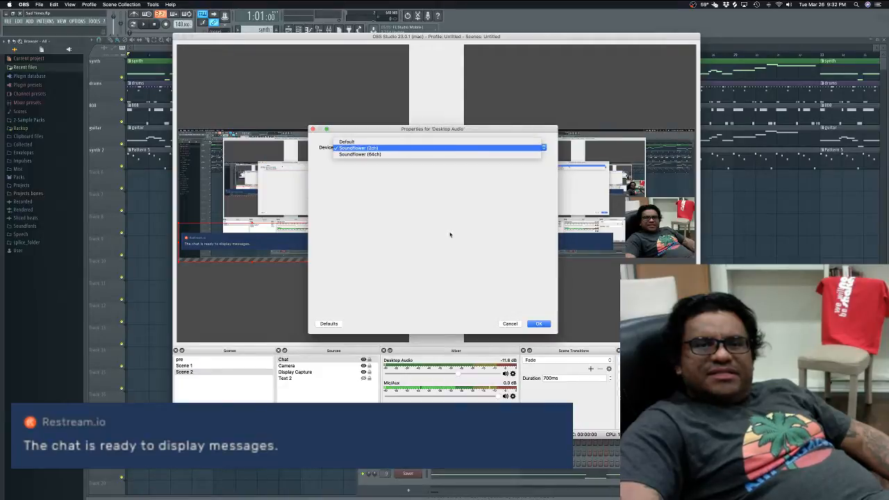
pyautogui.click(542, 324)
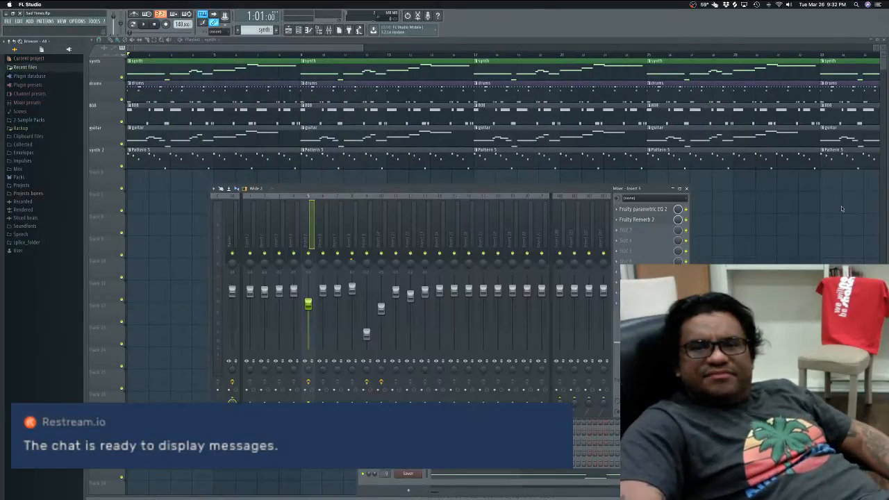
# Step: Switch to FL Studio, play the song and check its signal on the audio meters in OBS
pyautogui.click(849, 208)
pyautogui.press('super+Tab')
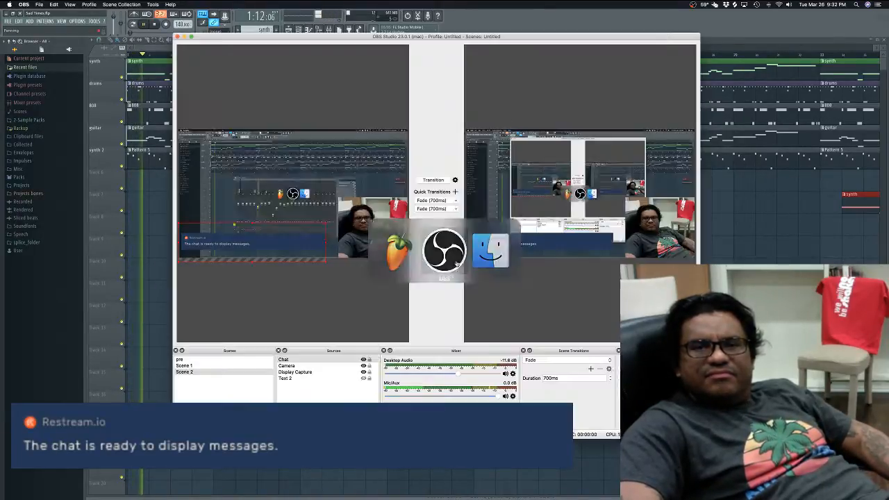
pyautogui.press('super+Tab')
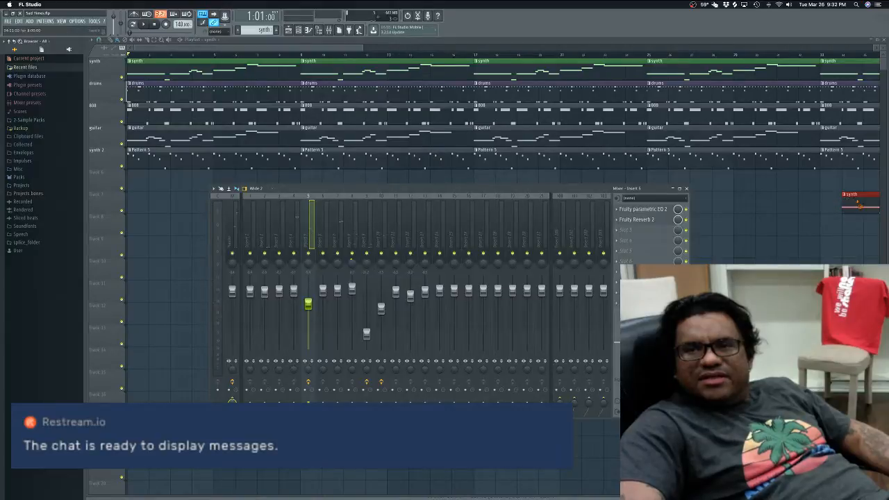
# Step: Hide the mixer and set FL Studio's audio device to Multi-Output Device
pyautogui.press('F9')
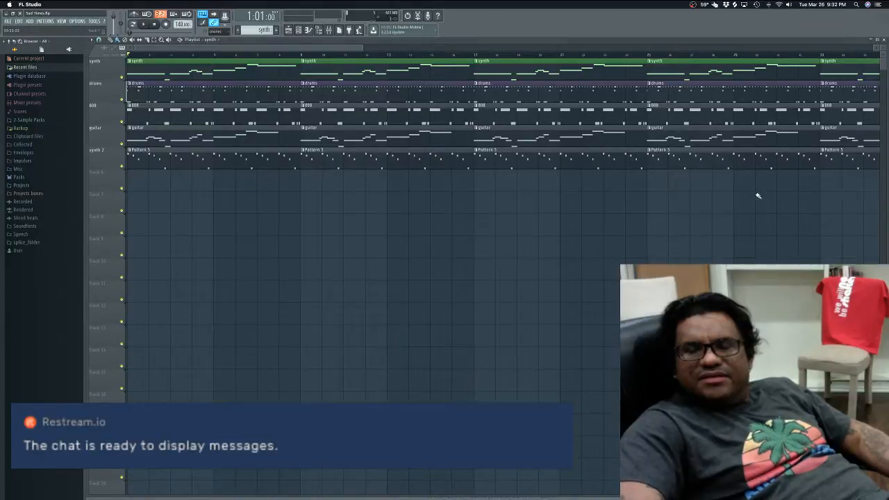
pyautogui.click(84, 22)
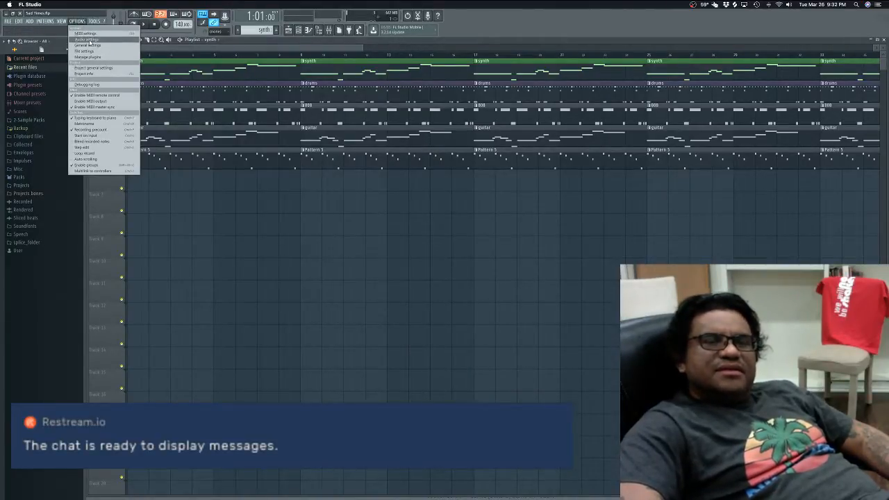
pyautogui.click(87, 39)
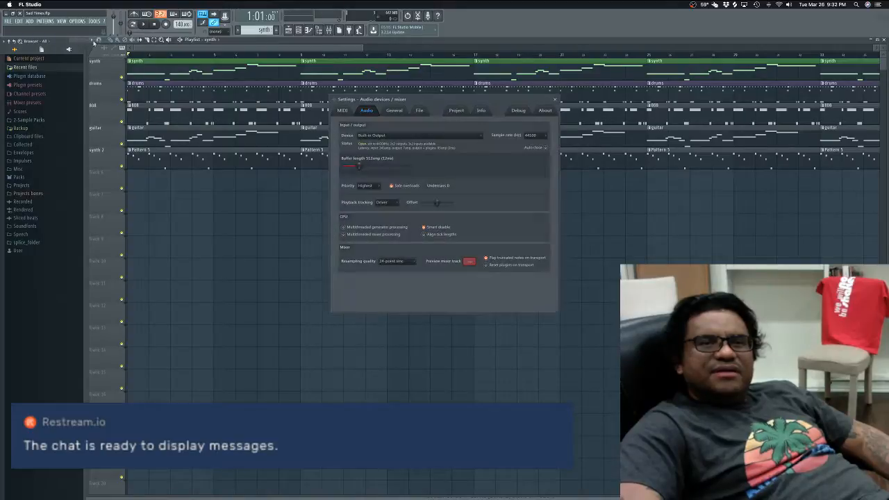
pyautogui.click(384, 136)
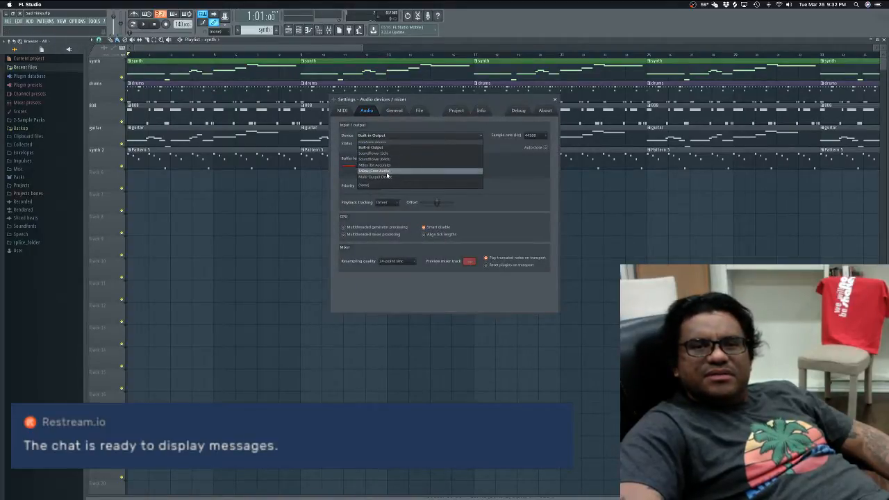
pyautogui.click(387, 177)
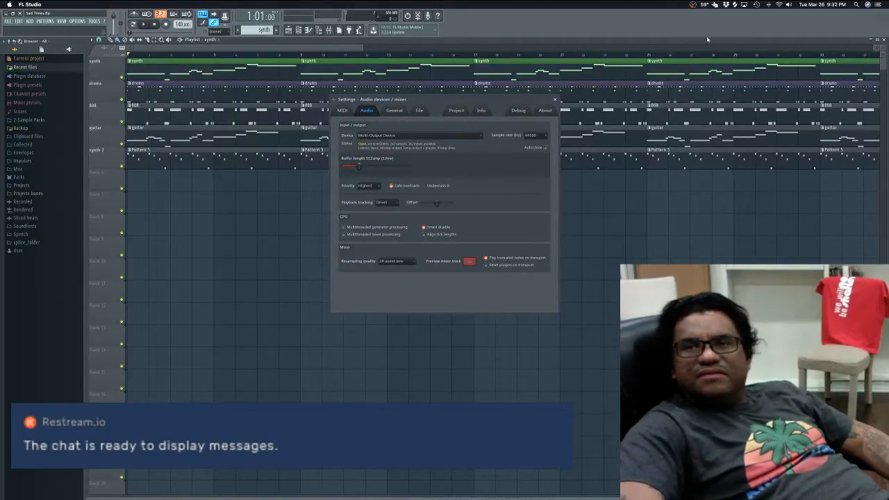
pyautogui.click(788, 4)
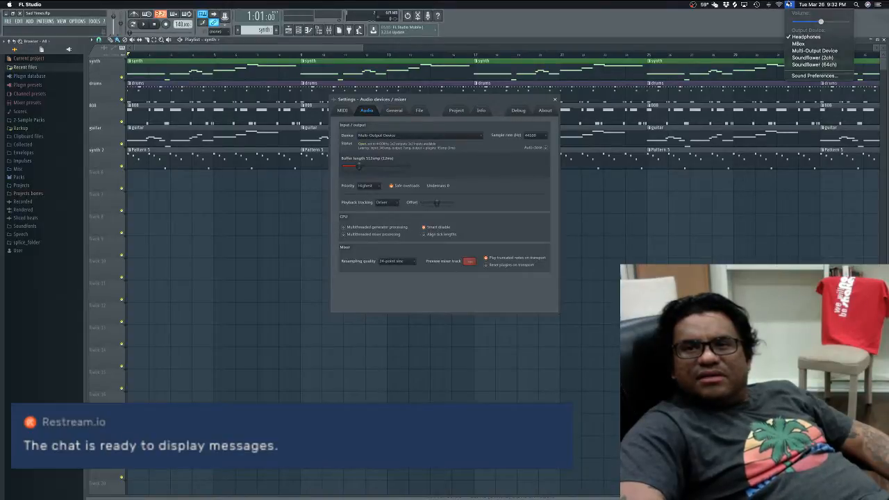
pyautogui.click(789, 5)
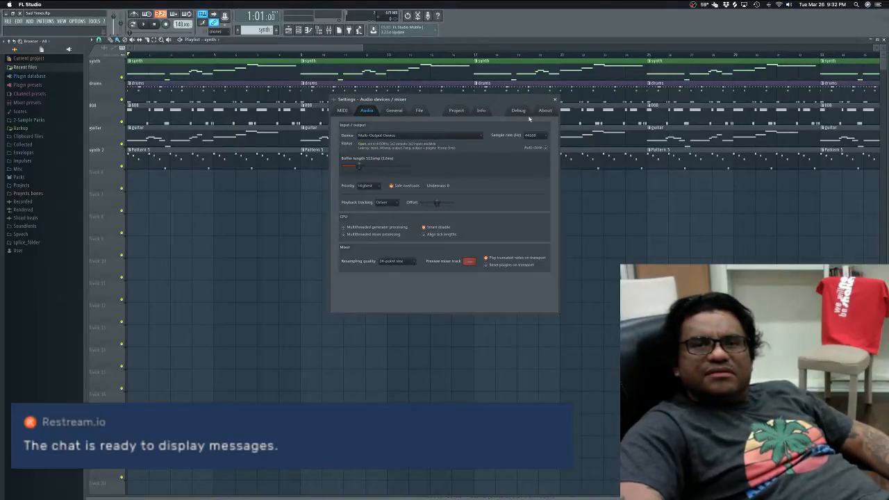
pyautogui.click(556, 100)
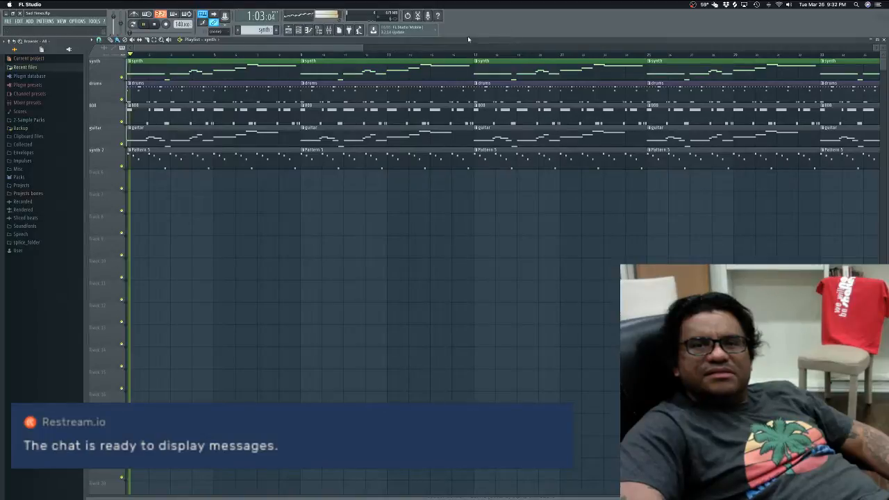
# Step: Restart the song in FL Studio and check the Desktop Audio level in OBS during playback
pyautogui.press('super+Tab')
pyautogui.click(391, 254)
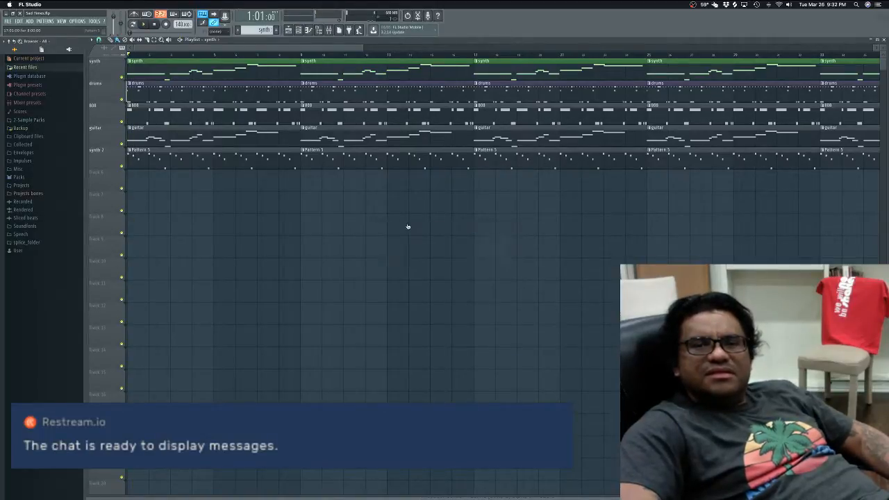
pyautogui.press('space')
pyautogui.press('super+Tab')
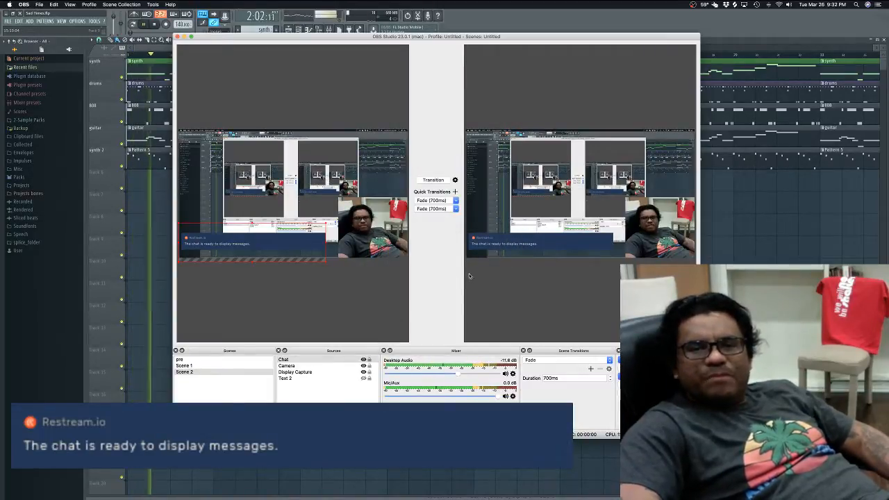
pyautogui.press('super+Tab')
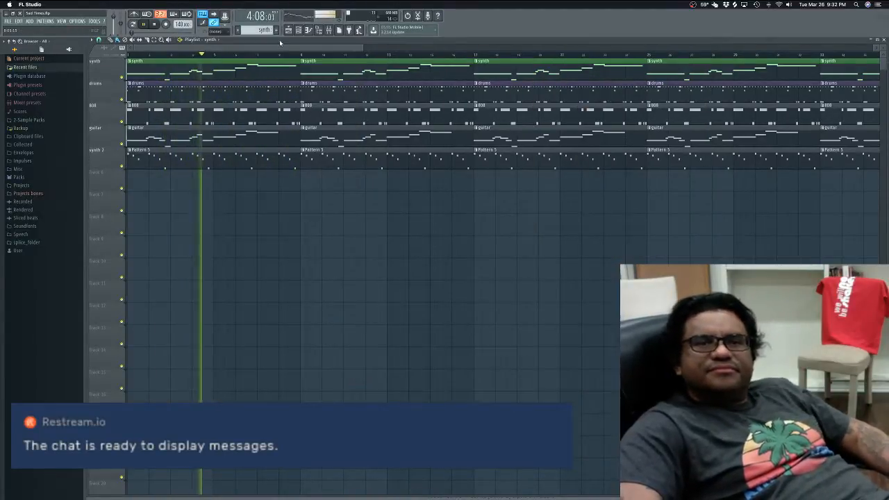
# Step: Allow FL Studio to access the microphone and stop the song playback
pyautogui.scroll(-6, 285, 251)
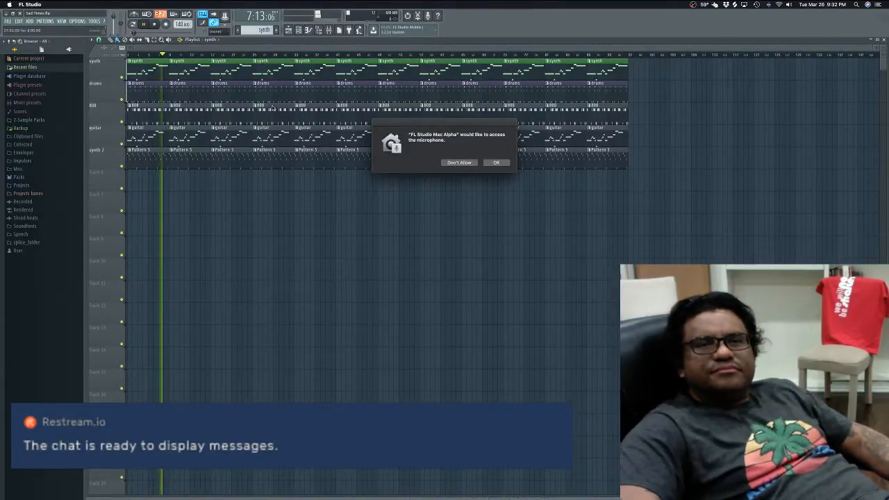
pyautogui.click(487, 162)
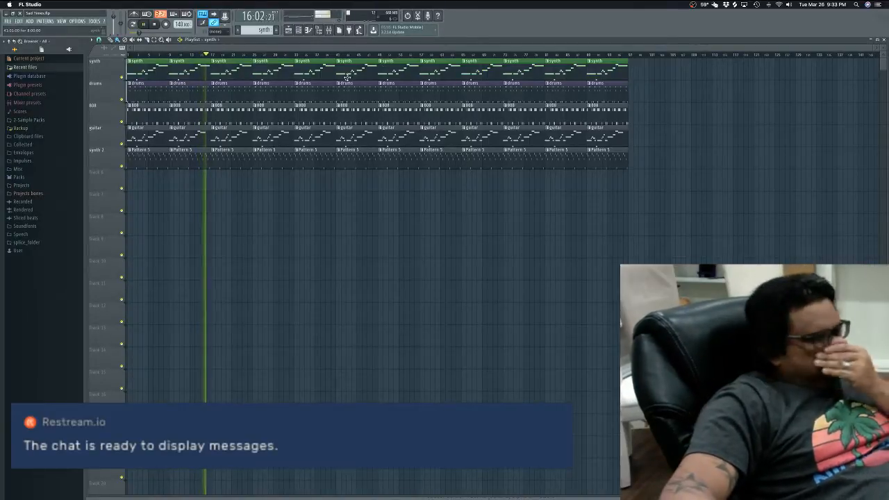
pyautogui.press('space')
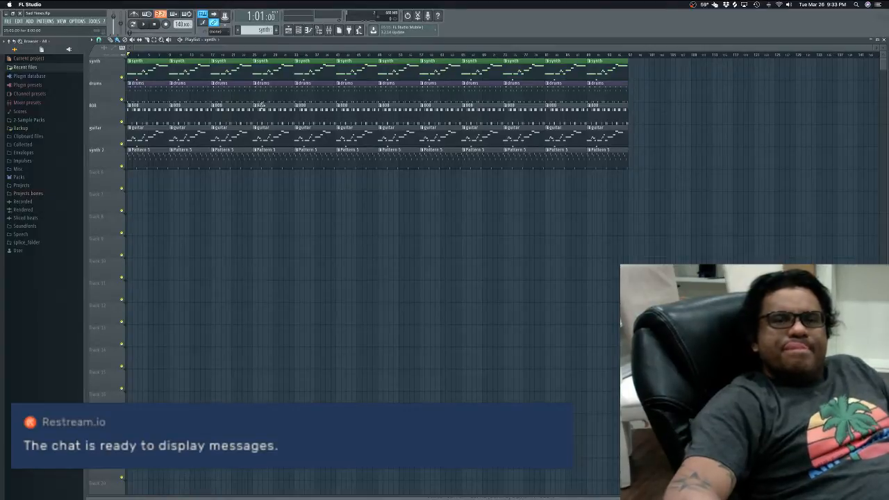
pyautogui.press('super+Tab')
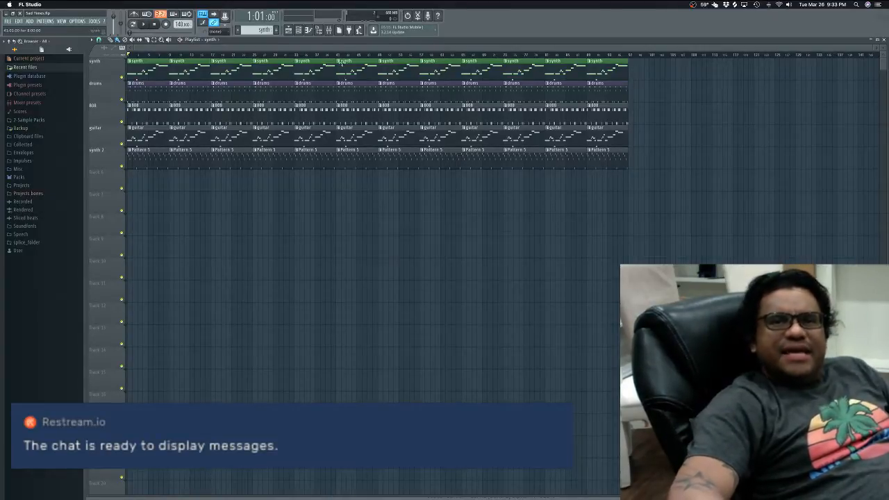
# Step: Show the mixer slightly higher over the playlist and select the Insert 2 track
pyautogui.click(331, 32)
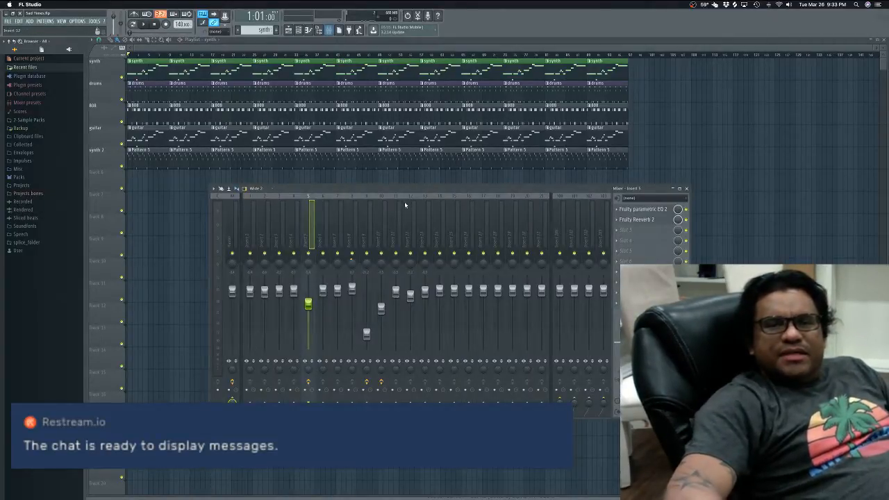
pyautogui.moveTo(399, 191); pyautogui.dragTo(401, 185)
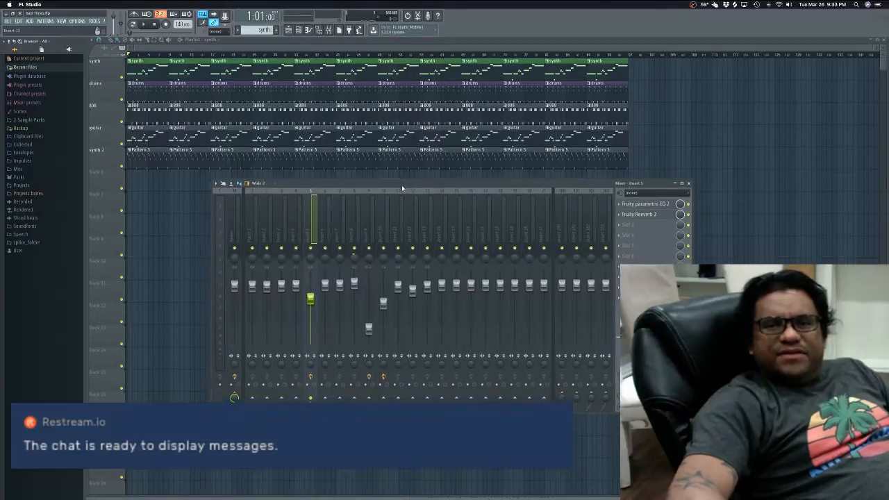
pyautogui.click(267, 257)
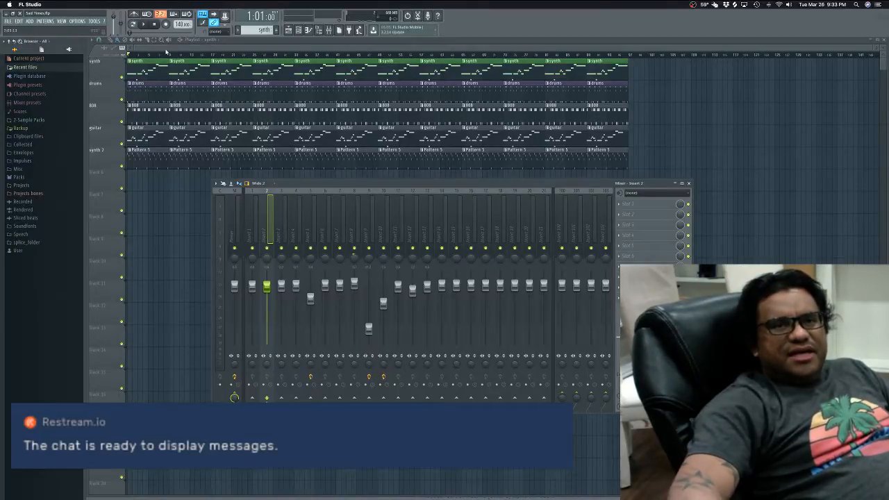
# Step: Bring the playlist to the front and show the channel rack over its empty middle area
pyautogui.doubleClick(237, 41)
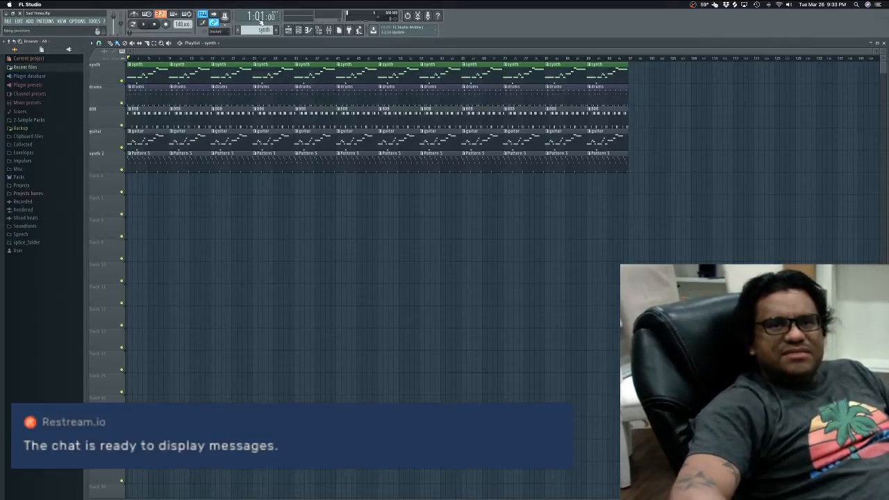
pyautogui.click(299, 30)
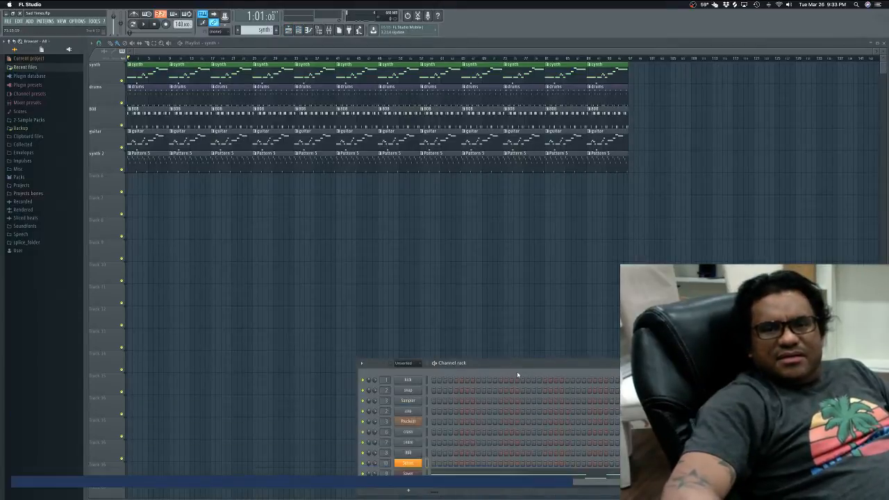
pyautogui.moveTo(520, 369); pyautogui.dragTo(397, 218)
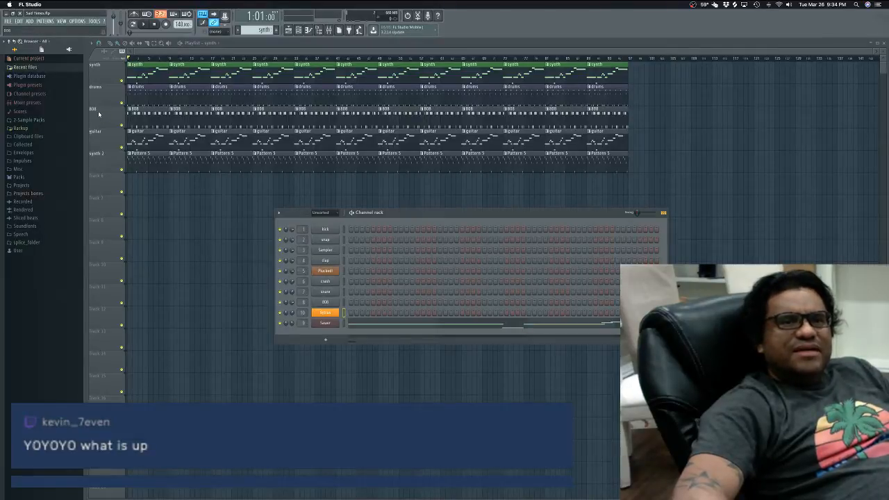
# Step: Rename the 808 playlist track to kick
pyautogui.rightClick(99, 115)
pyautogui.click(132, 116)
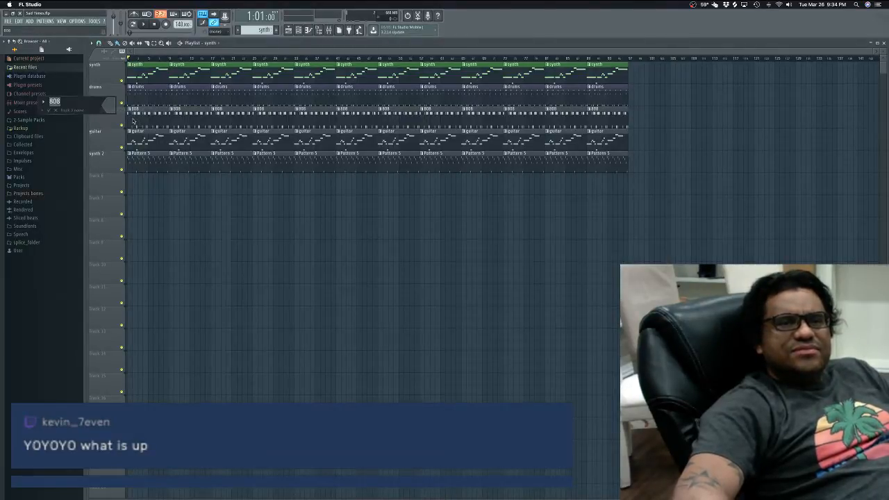
pyautogui.write('kick')
pyautogui.press('Return')
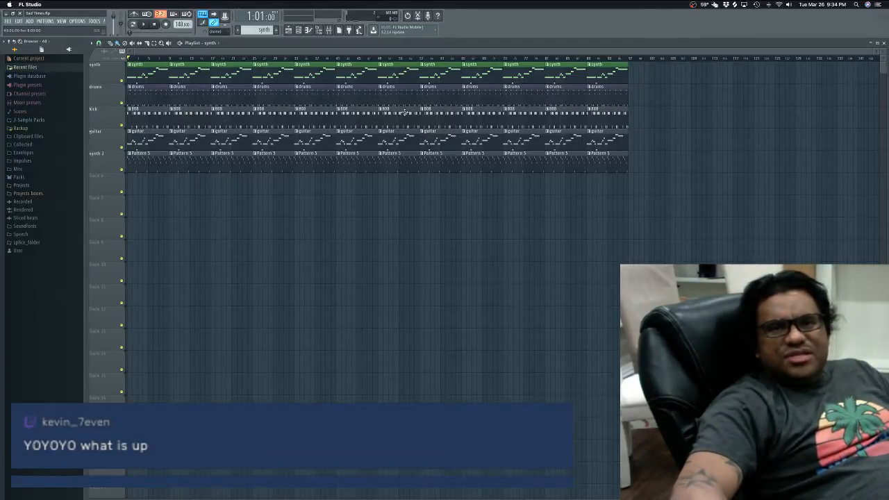
# Step: Rename the kick playlist track back to 808
pyautogui.rightClick(102, 108)
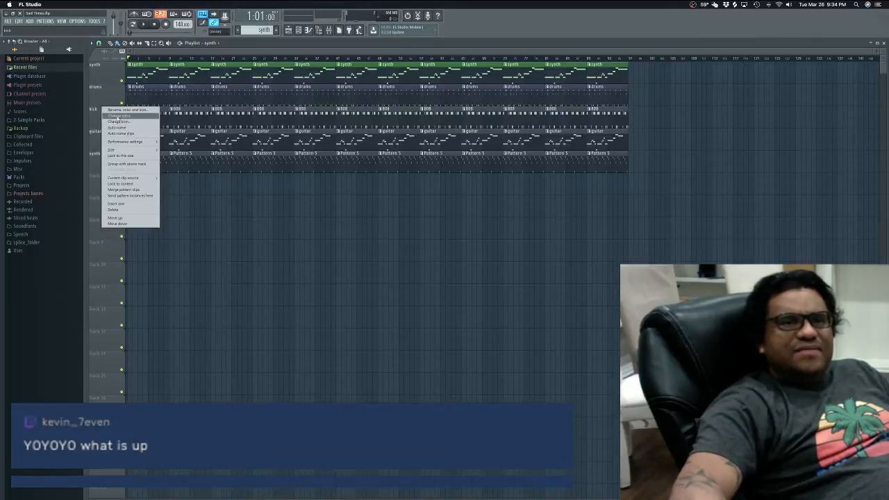
pyautogui.click(127, 115)
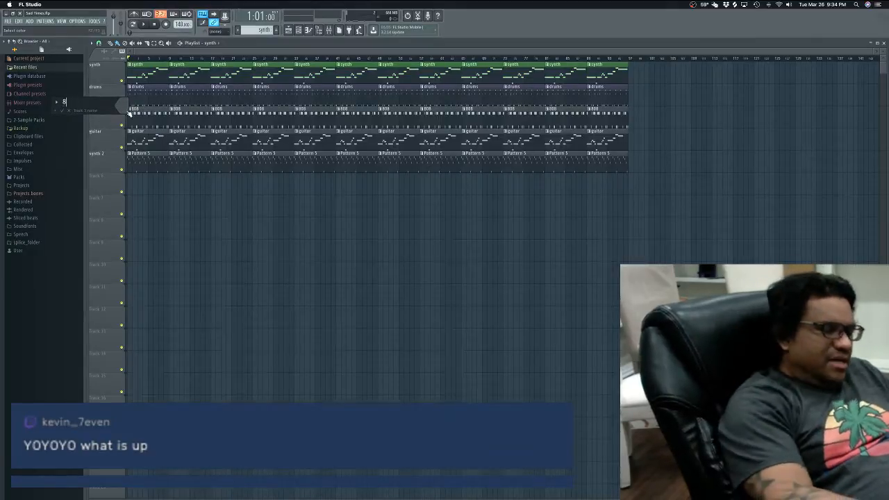
pyautogui.press('Return')
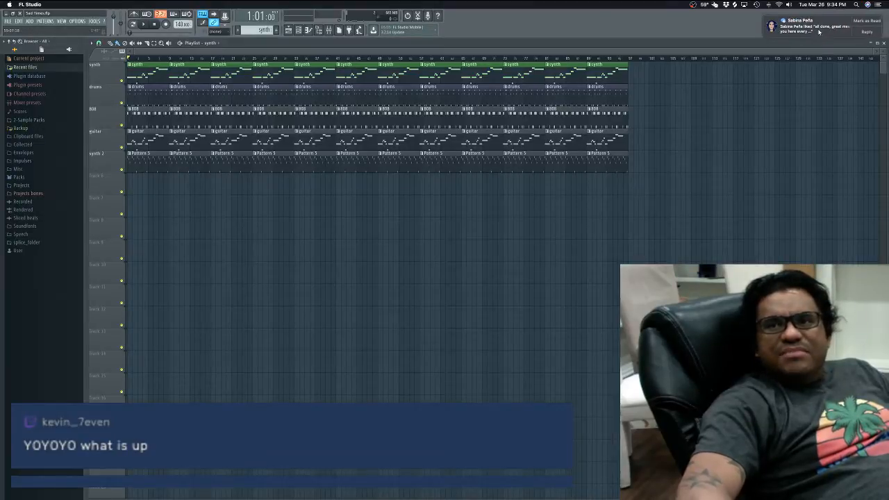
# Step: Show the mixer again and place it over the empty tracks below the playlist clips
pyautogui.click(329, 31)
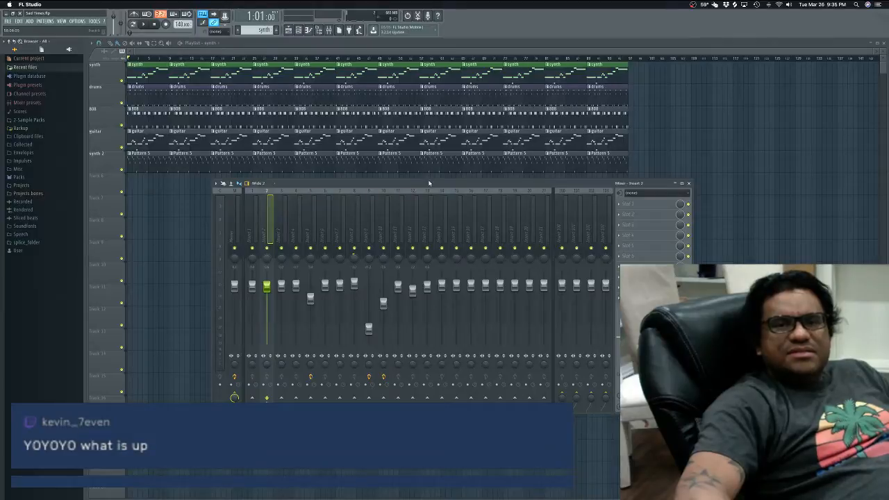
pyautogui.moveTo(429, 182); pyautogui.dragTo(421, 183)
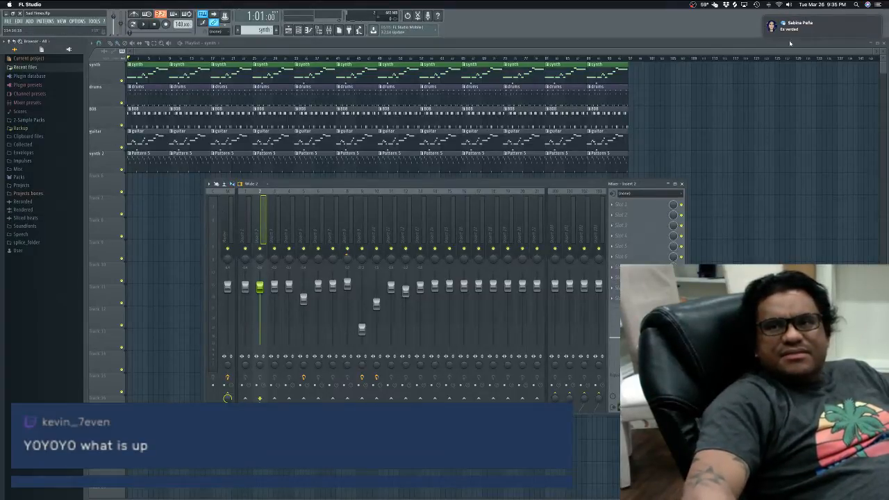
pyautogui.hscroll(-3, 792, 29)
pyautogui.hscroll(3, 281, 72)
pyautogui.hscroll(-3, 222, 77)
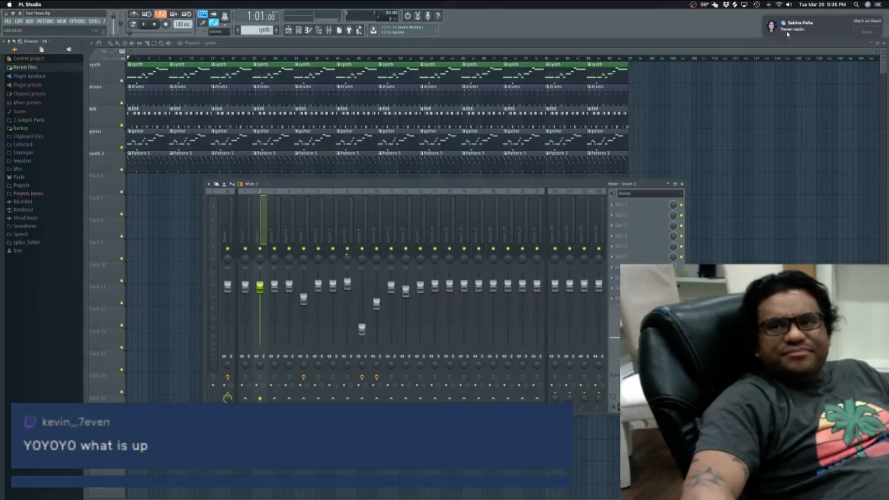
# Step: Rename Pattern 5 to melody
pyautogui.hscroll(5, 387, 158)
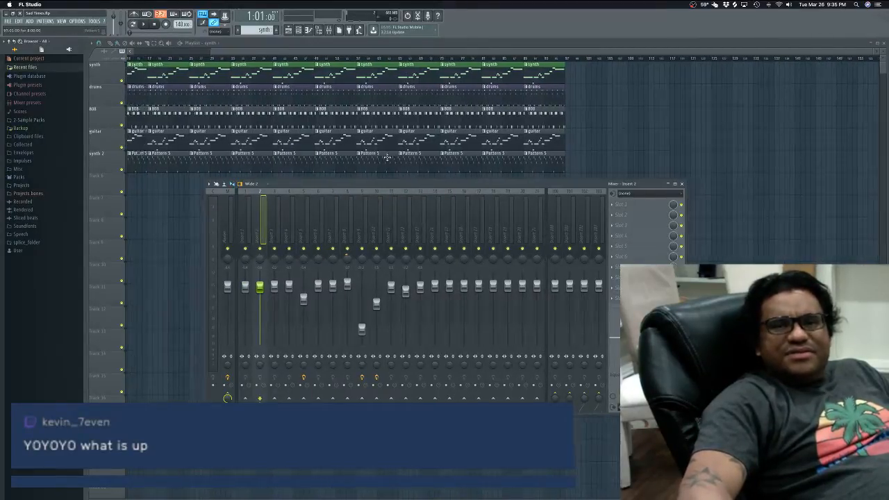
pyautogui.hscroll(-5, 387, 158)
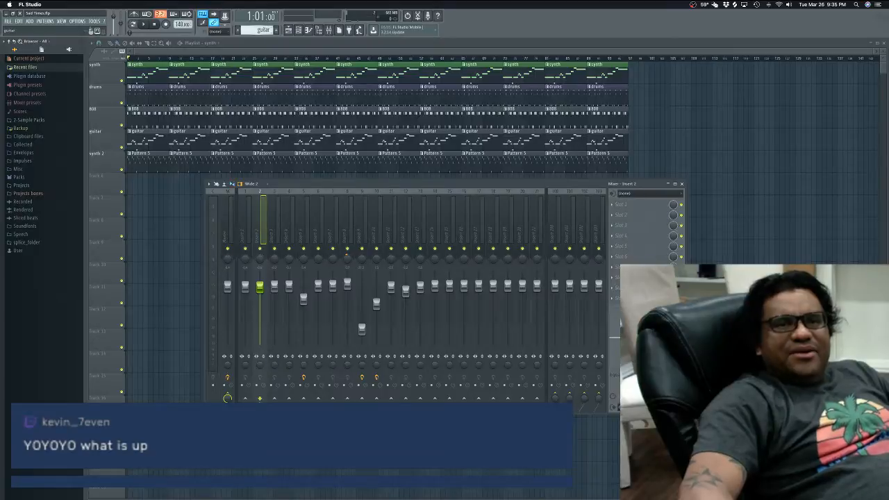
pyautogui.moveTo(263, 31); pyautogui.dragTo(263, 31)
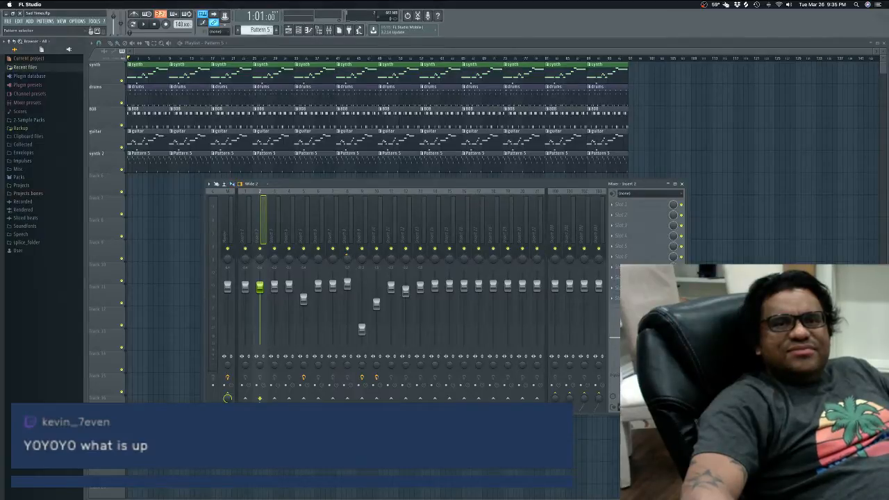
pyautogui.click(259, 30)
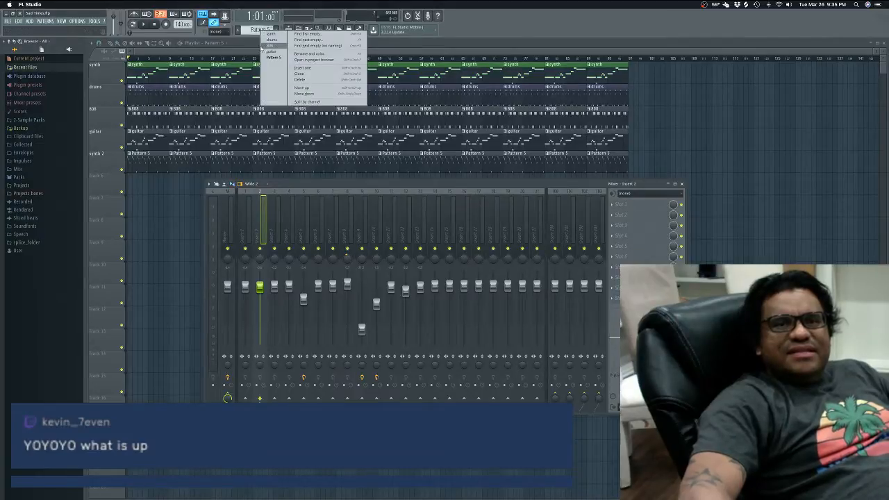
pyautogui.click(312, 55)
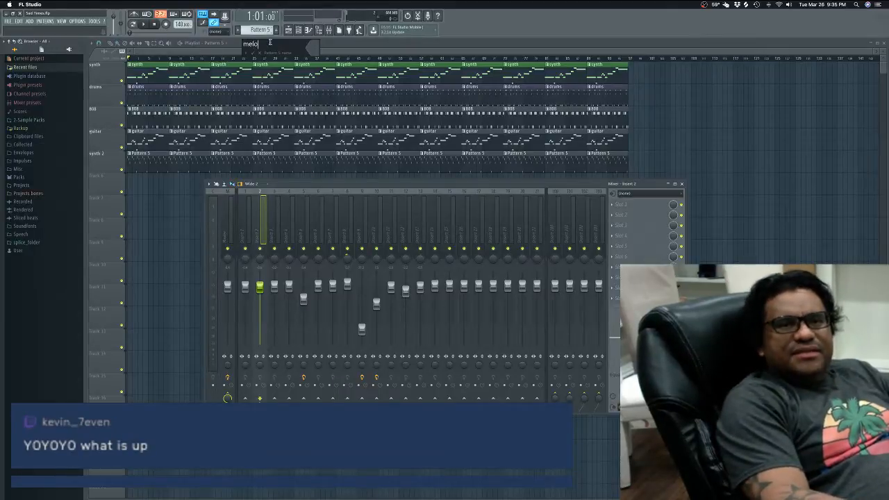
pyautogui.write('melody')
pyautogui.press('Return')
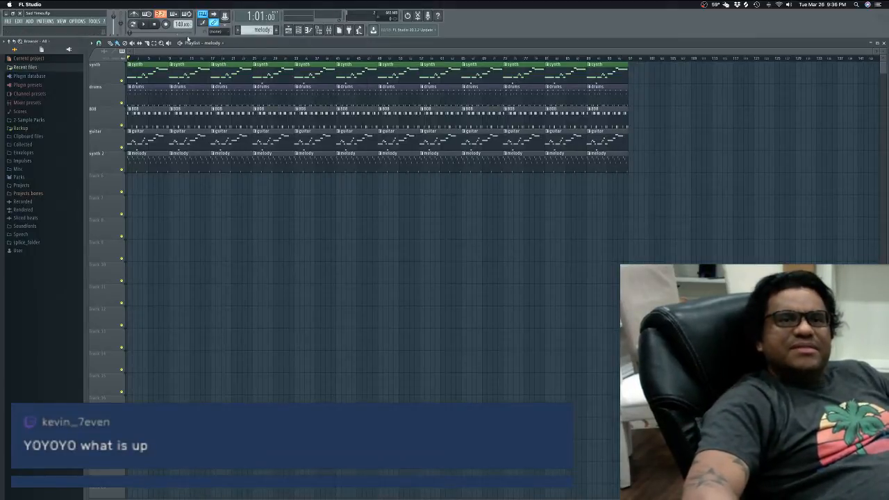
# Step: Play the opening of the arrangement briefly and show the mixer over the empty playlist tracks
pyautogui.press('space')
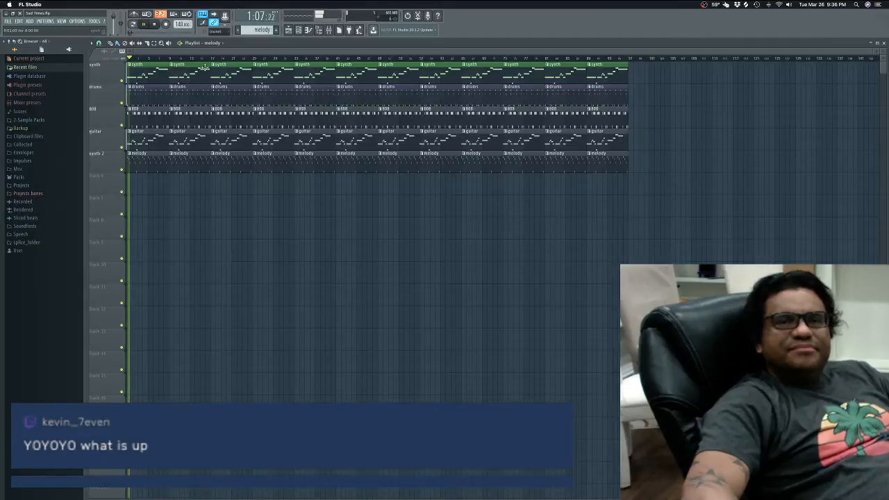
pyautogui.press('space')
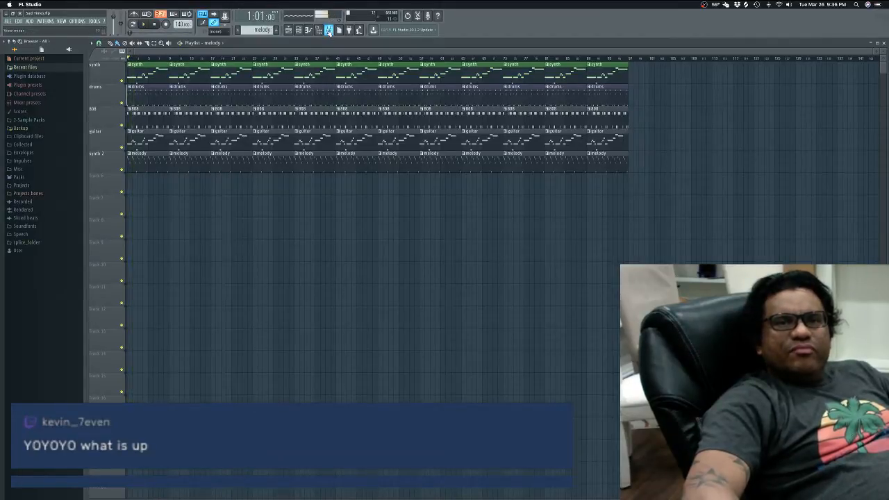
pyautogui.click(329, 30)
pyautogui.moveTo(387, 186); pyautogui.dragTo(382, 177)
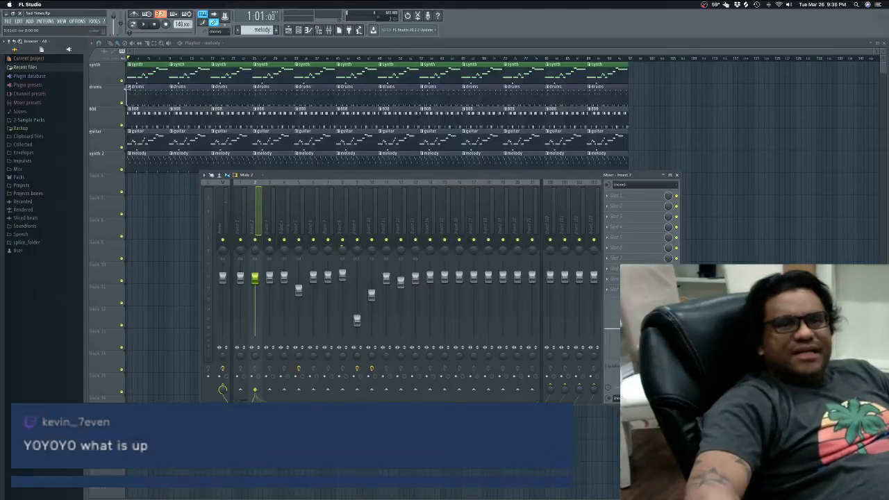
pyautogui.rightClick(109, 63)
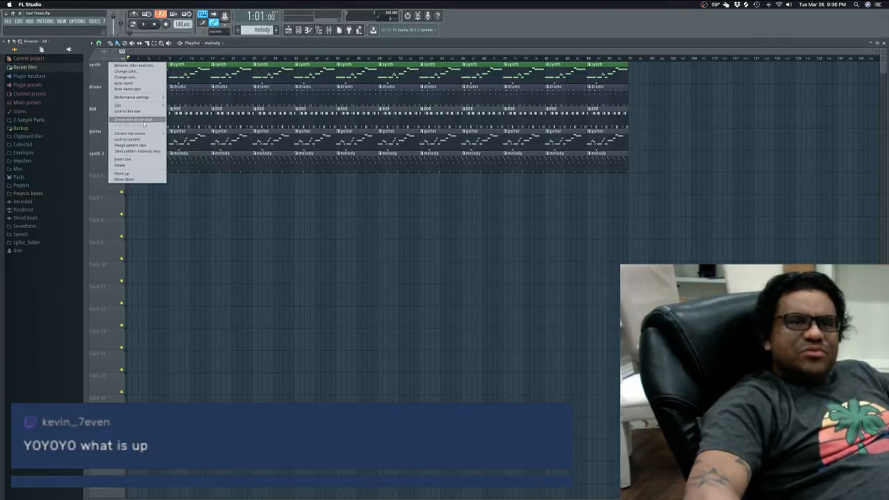
pyautogui.click(102, 75)
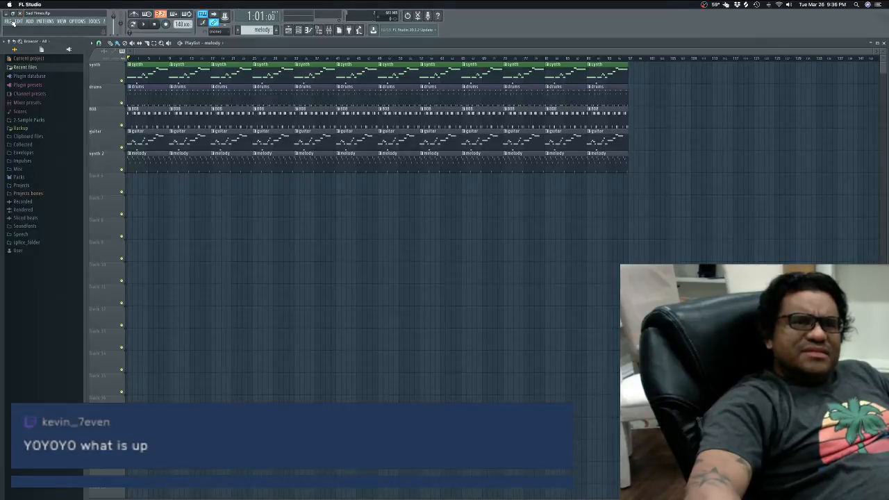
# Step: Look up the program's version information in the About settings and close the window
pyautogui.click(13, 23)
pyautogui.moveTo(104, 20)
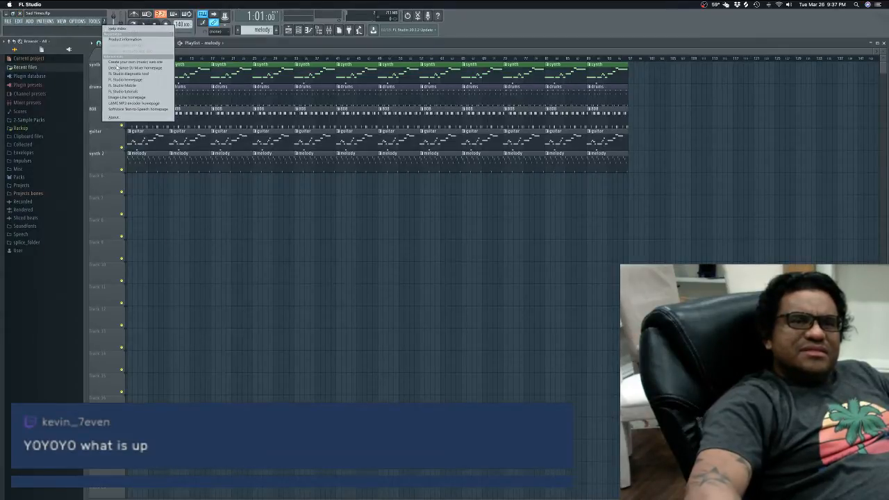
pyautogui.click(132, 116)
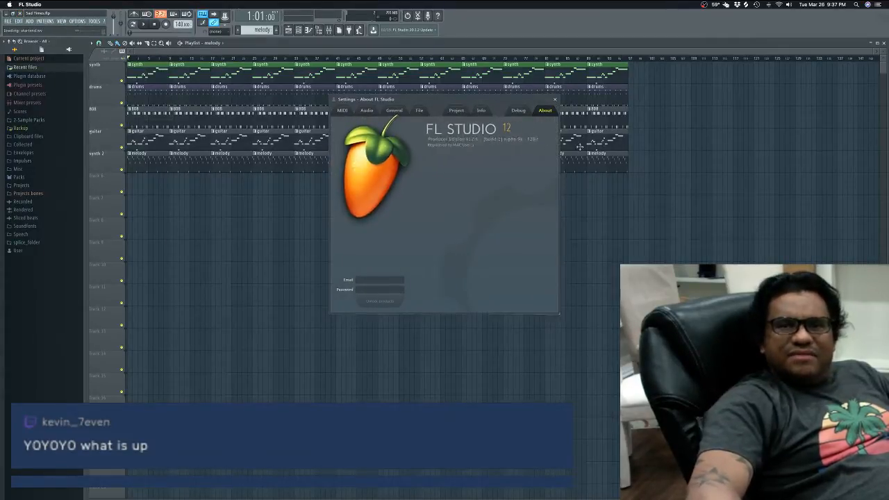
pyautogui.click(556, 100)
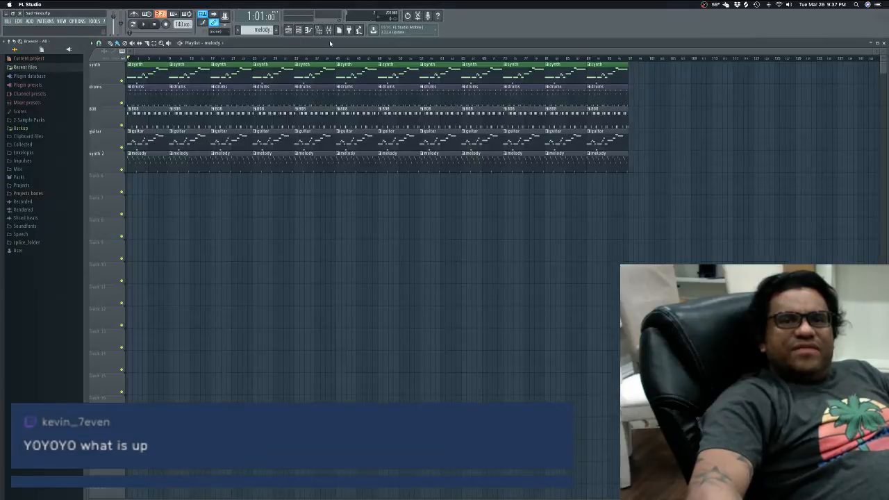
pyautogui.moveTo(270, 43); pyautogui.dragTo(330, 45)
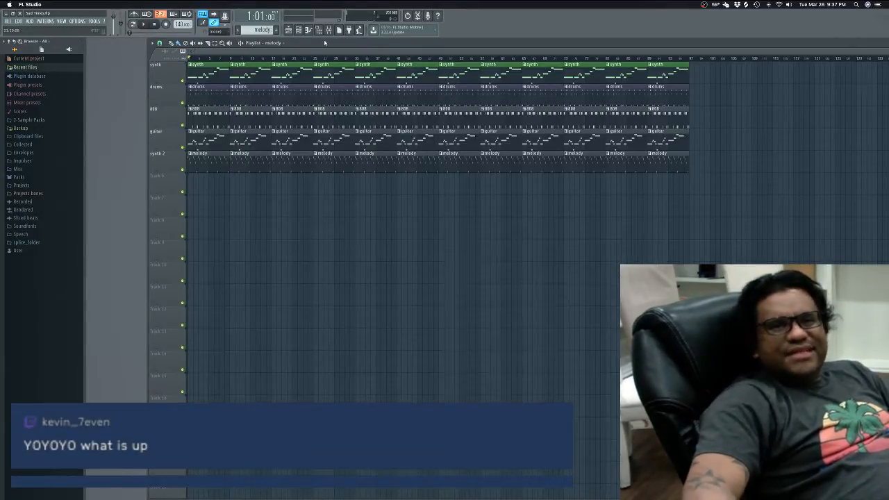
pyautogui.moveTo(334, 45); pyautogui.dragTo(274, 42)
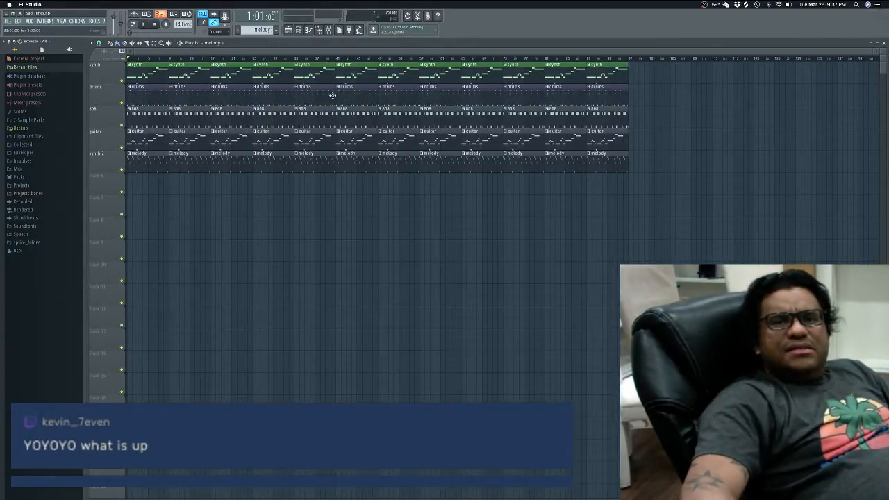
# Step: Show the mixer just below the playlist clips and play the opening bars to check the track levels
pyautogui.click(329, 30)
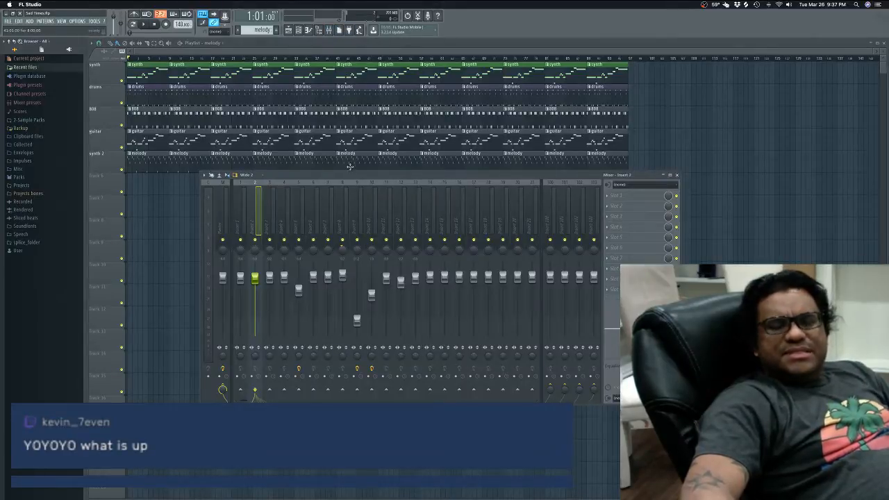
pyautogui.moveTo(362, 171); pyautogui.dragTo(366, 164)
pyautogui.press('space')
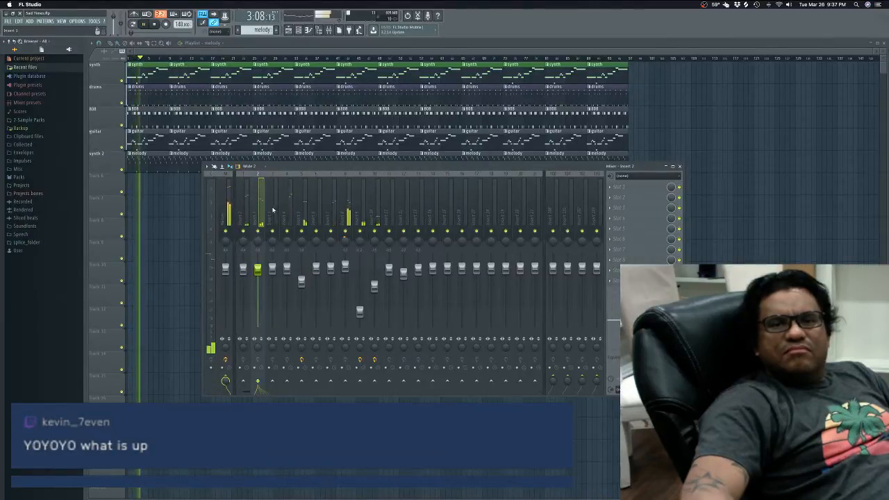
pyautogui.press('space')
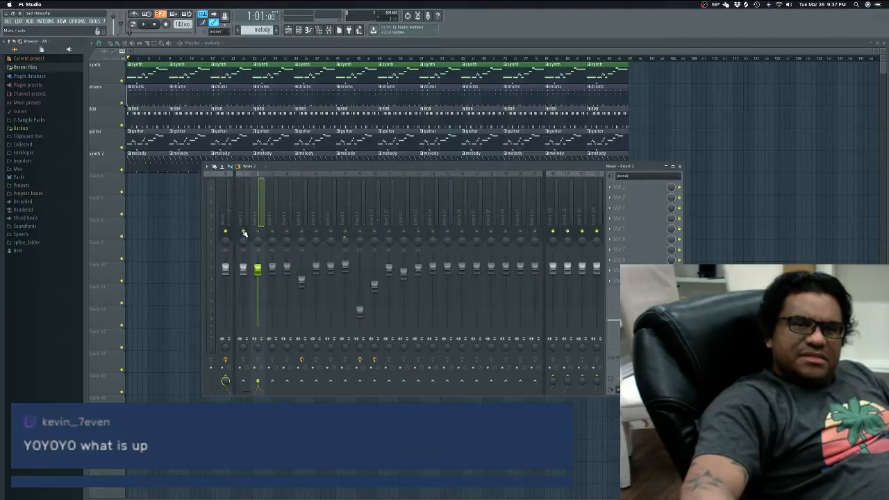
# Step: Play the beat with mixer inserts 1, 3 and 4 soloed in turn, and slightly lower the volume fader of insert 5
pyautogui.click(242, 219)
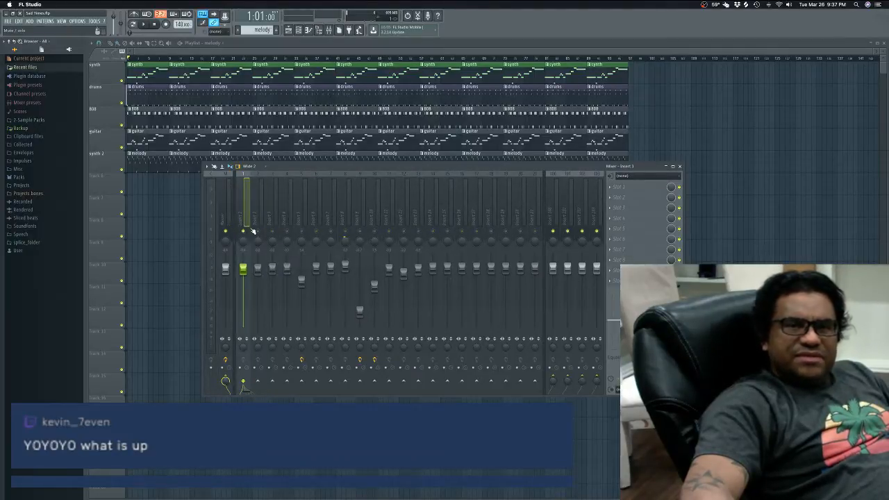
pyautogui.press('space')
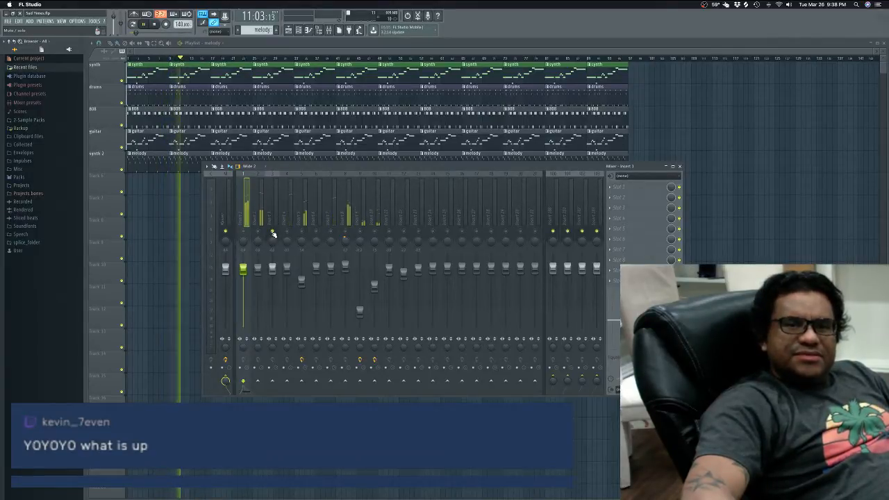
pyautogui.rightClick(273, 233)
pyautogui.rightClick(287, 232)
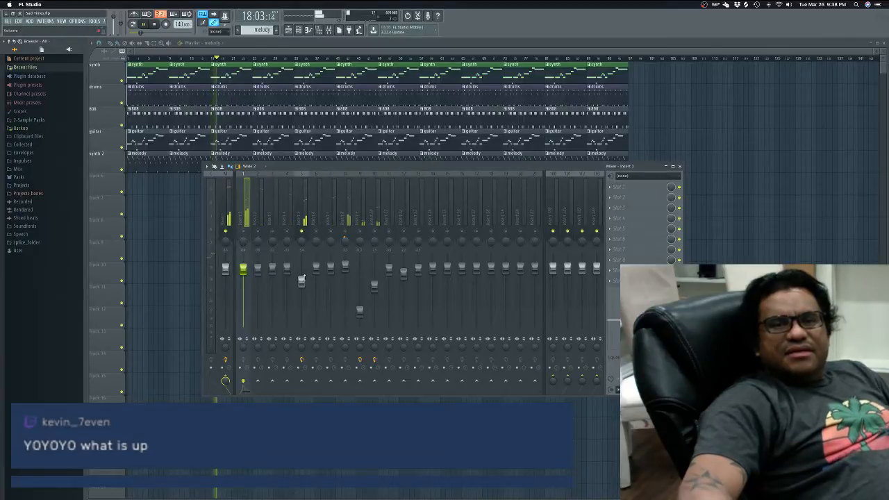
pyautogui.click(302, 327)
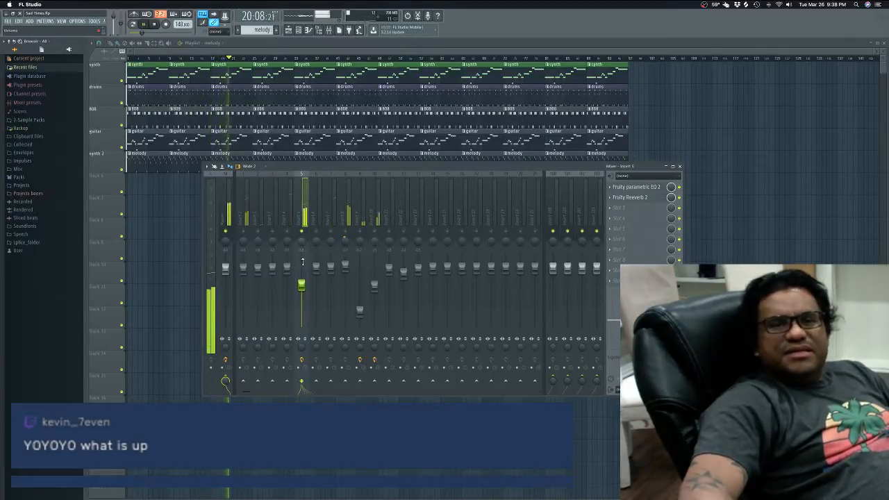
pyautogui.moveTo(303, 285); pyautogui.dragTo(302, 289)
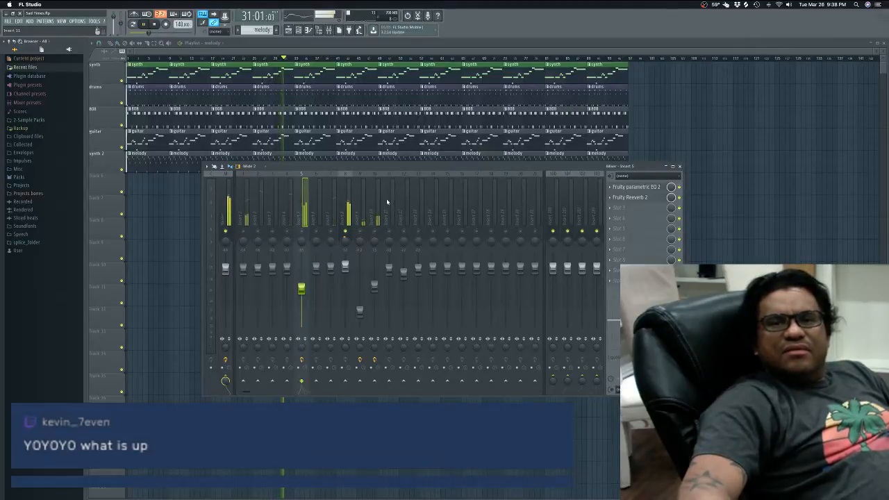
# Step: Load Fruity parametric EQ 2 into the first effect slot of mixer insert 8
pyautogui.click(352, 199)
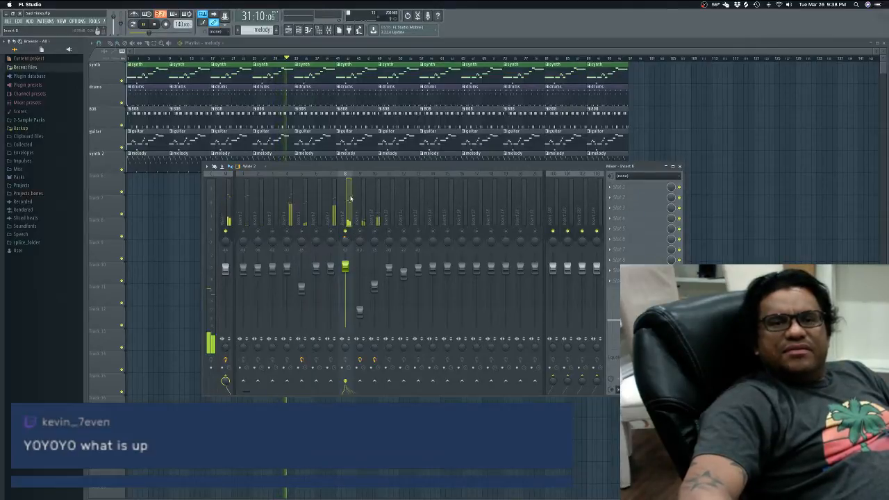
pyautogui.click(640, 190)
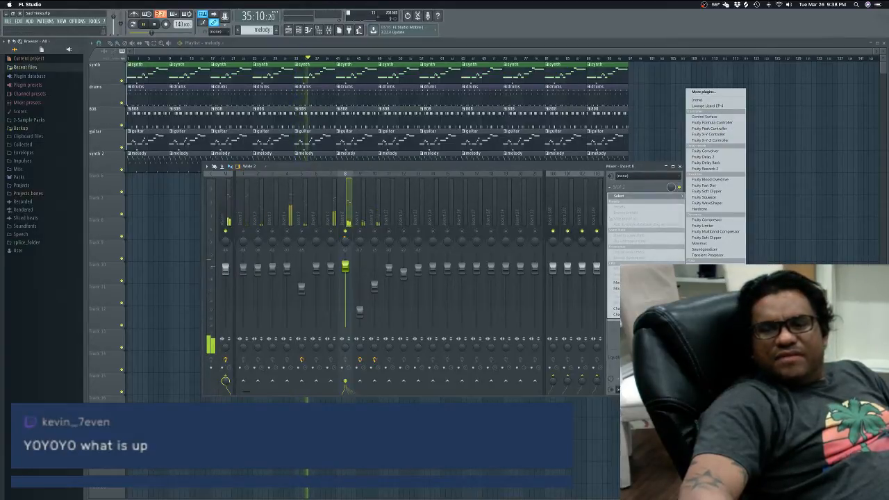
pyautogui.click(710, 284)
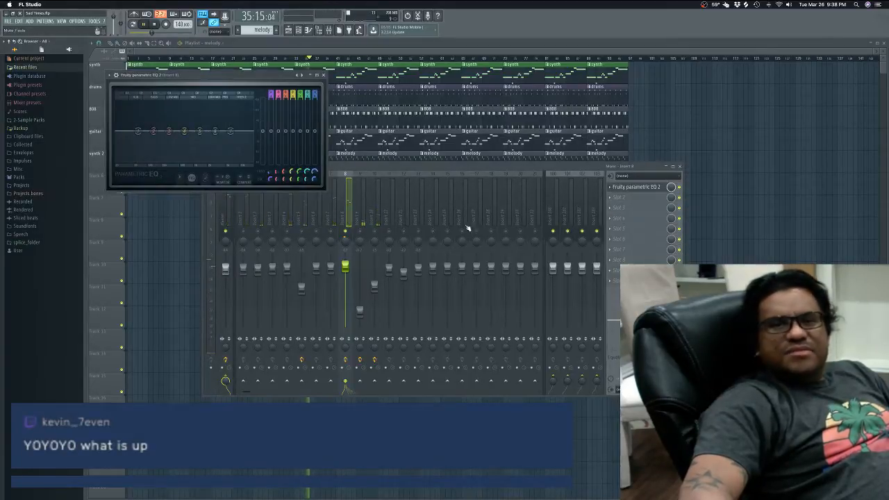
# Step: Set band 7 of insert 8's equalizer to Low pass, shift it down to the middle frequencies, and close the equalizer
pyautogui.rightClick(231, 132)
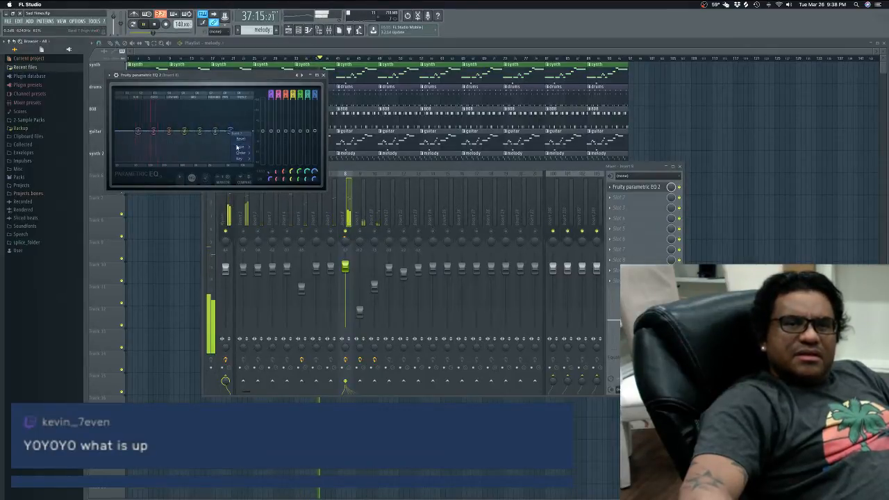
pyautogui.moveTo(240, 147)
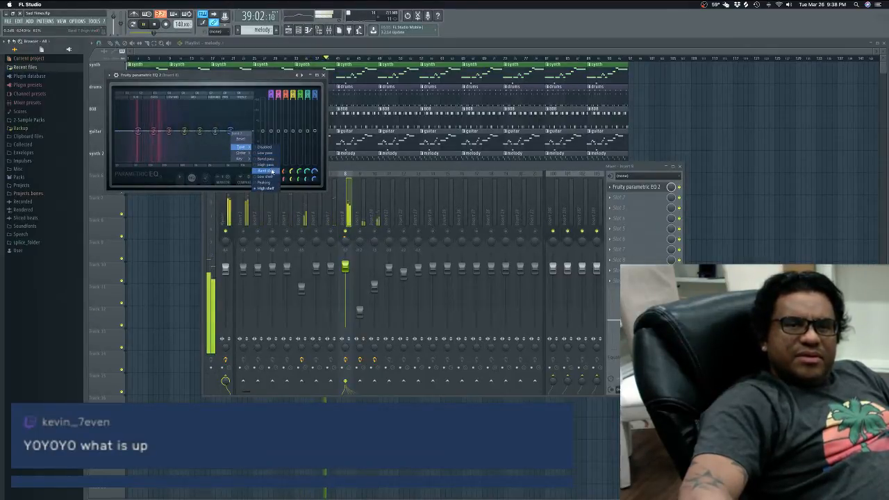
pyautogui.click(271, 177)
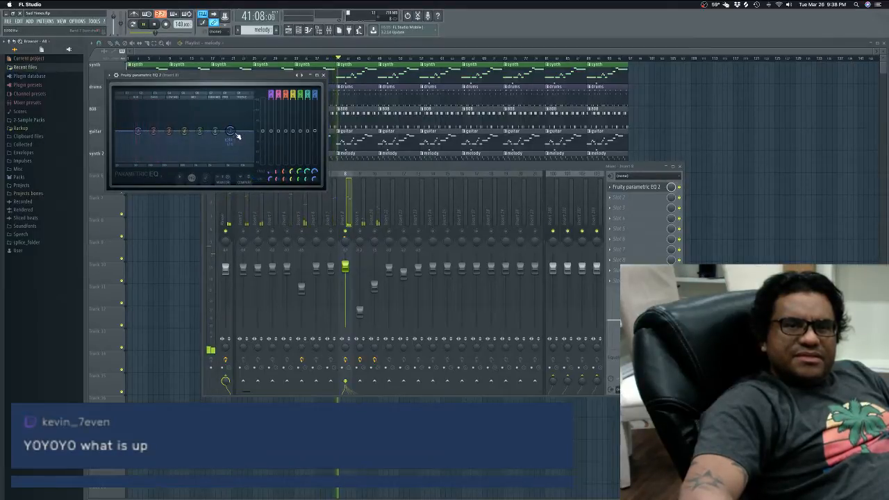
pyautogui.moveTo(240, 147)
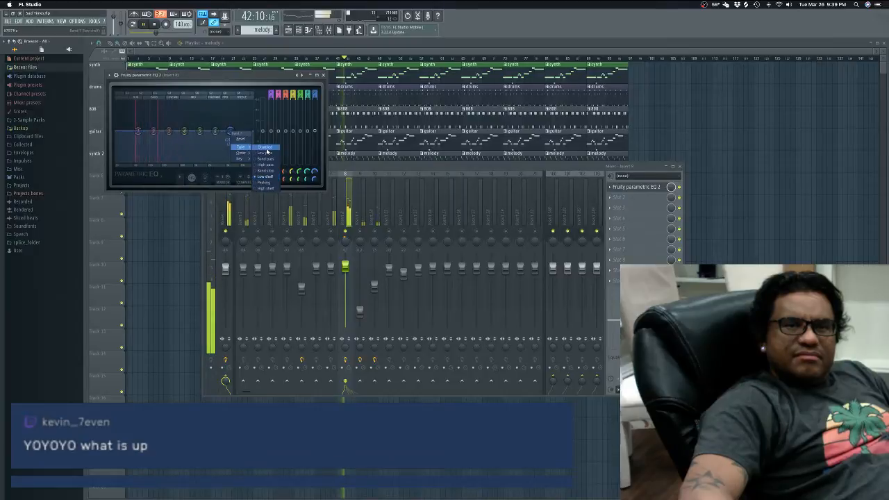
pyautogui.click(268, 153)
pyautogui.moveTo(234, 136); pyautogui.dragTo(187, 134)
pyautogui.click(324, 75)
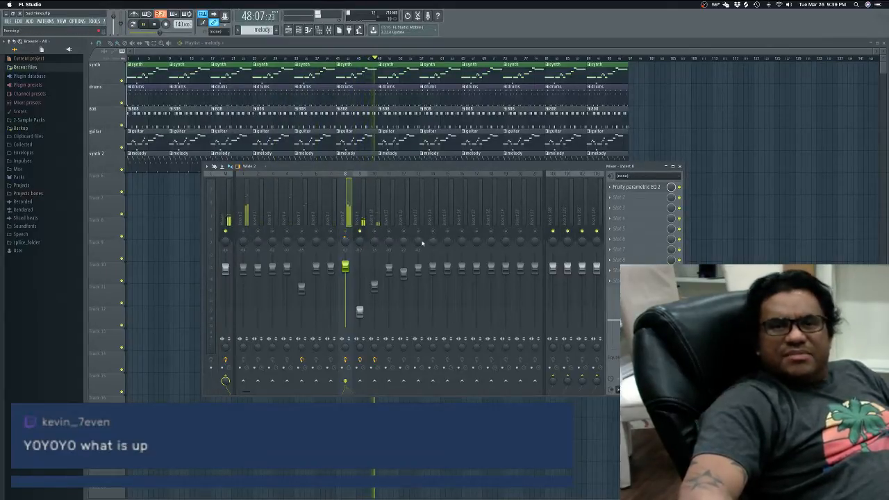
# Step: Slightly lower the volume fader of mixer insert 10 and move the mixer down clear of the playlist clips
pyautogui.click(362, 202)
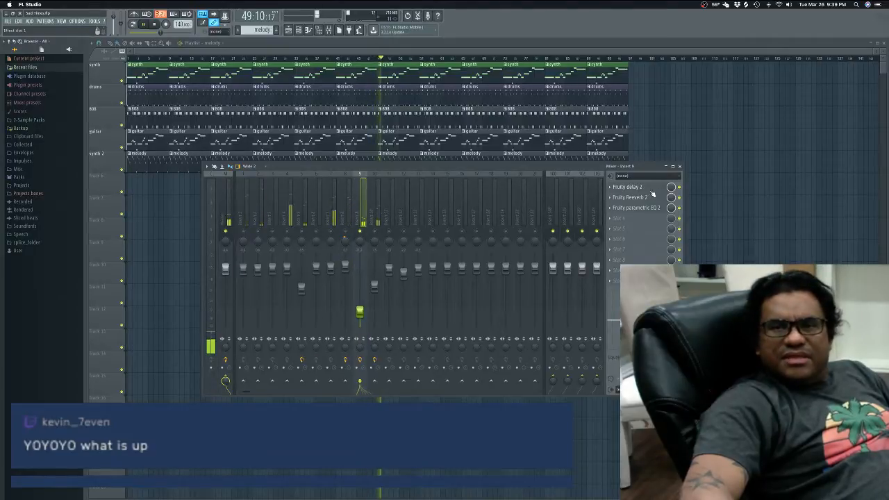
pyautogui.click(377, 214)
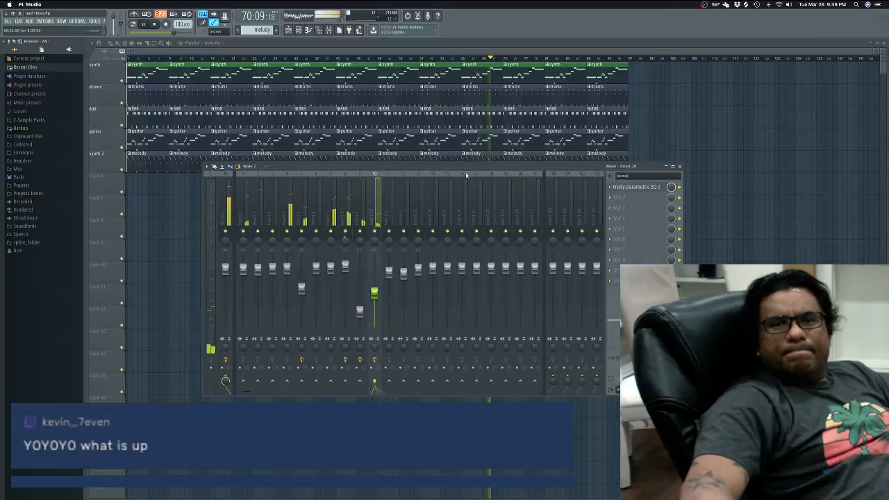
pyautogui.moveTo(466, 172); pyautogui.dragTo(461, 199)
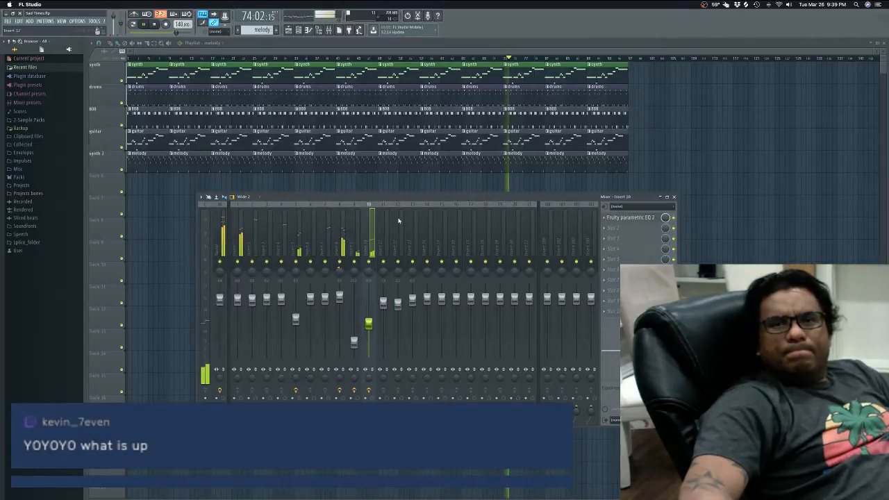
# Step: Stop the beat's playback, shift the mixer window upward, and close it to reveal the whole playlist
pyautogui.press('super+Tab')
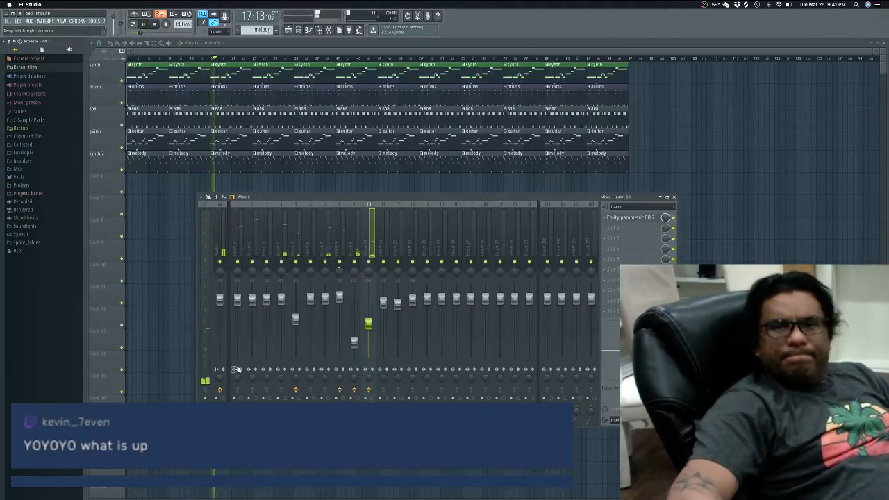
pyautogui.press('space')
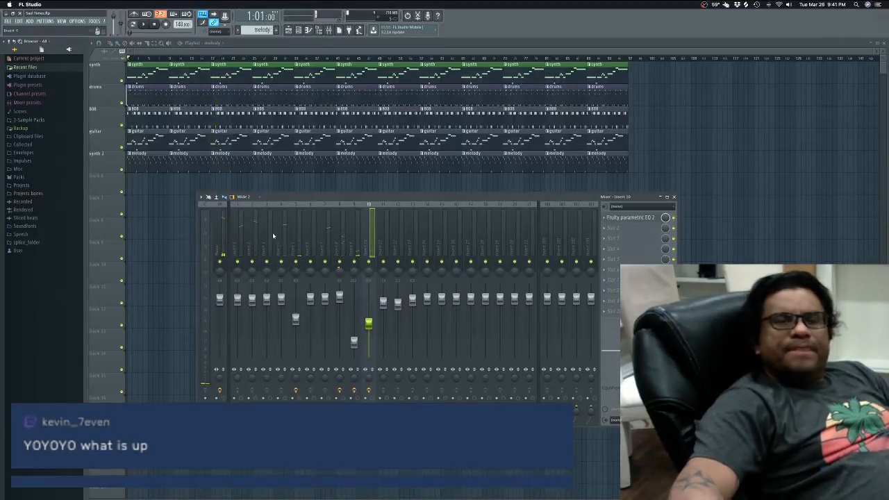
pyautogui.moveTo(300, 195); pyautogui.dragTo(4, 37)
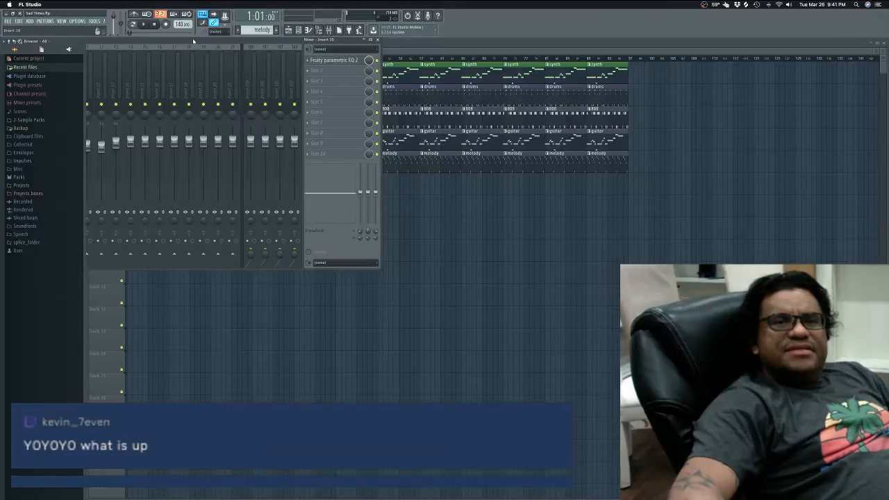
pyautogui.moveTo(194, 41); pyautogui.dragTo(471, 158)
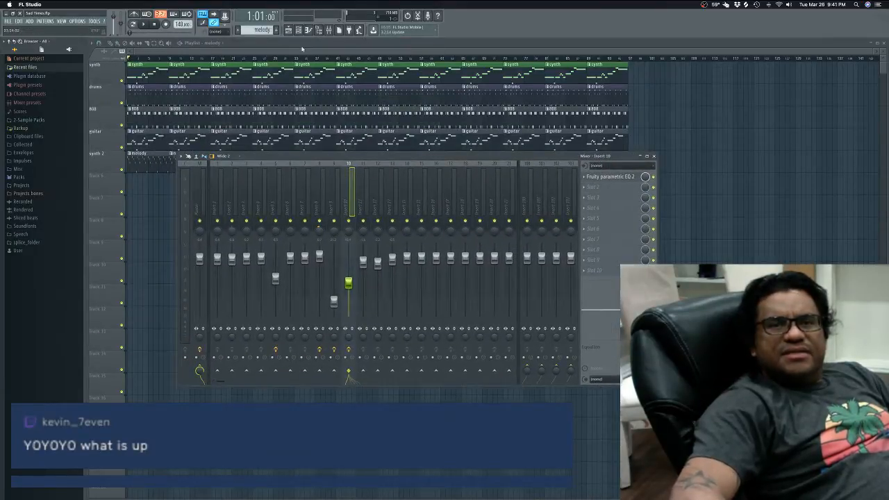
pyautogui.click(330, 31)
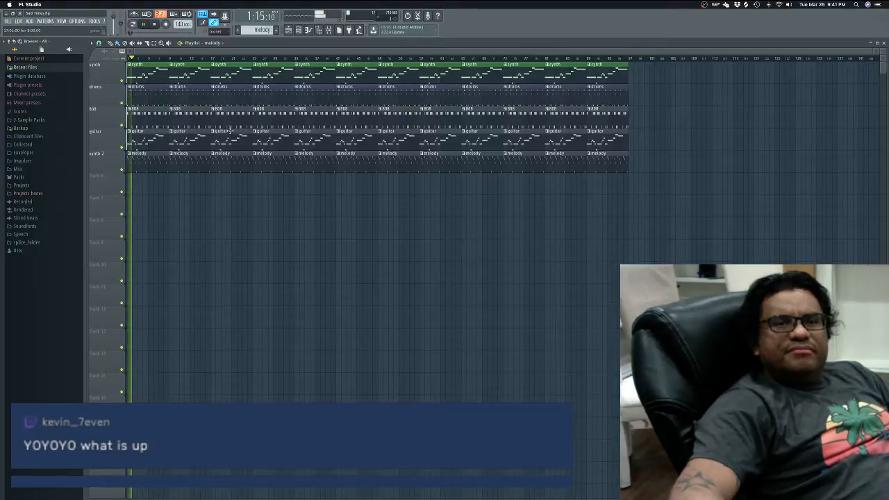
# Step: Delete the guitar, melody and 808 clips from the first eight bars of the playlist
pyautogui.rightClick(151, 138)
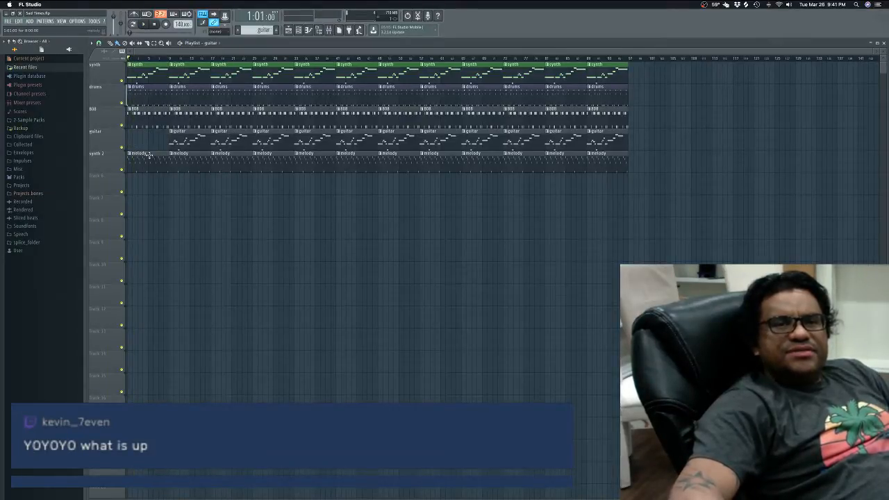
pyautogui.rightClick(149, 155)
pyautogui.press('space')
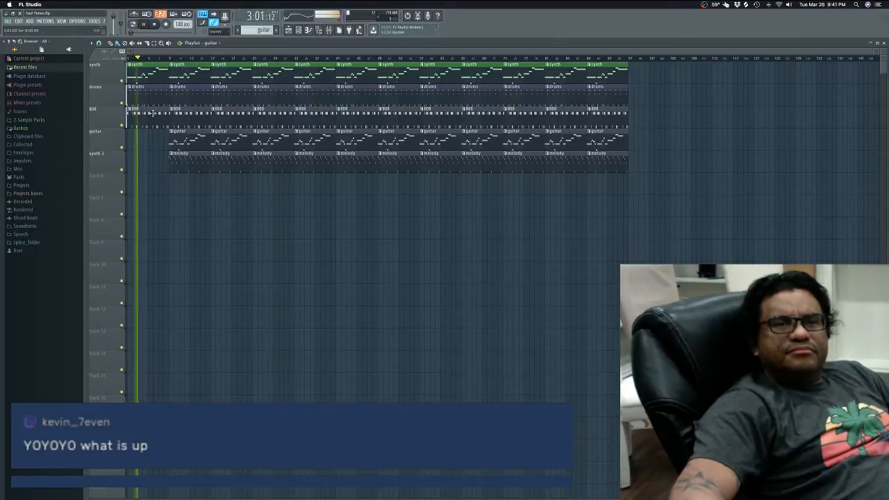
pyautogui.rightClick(153, 113)
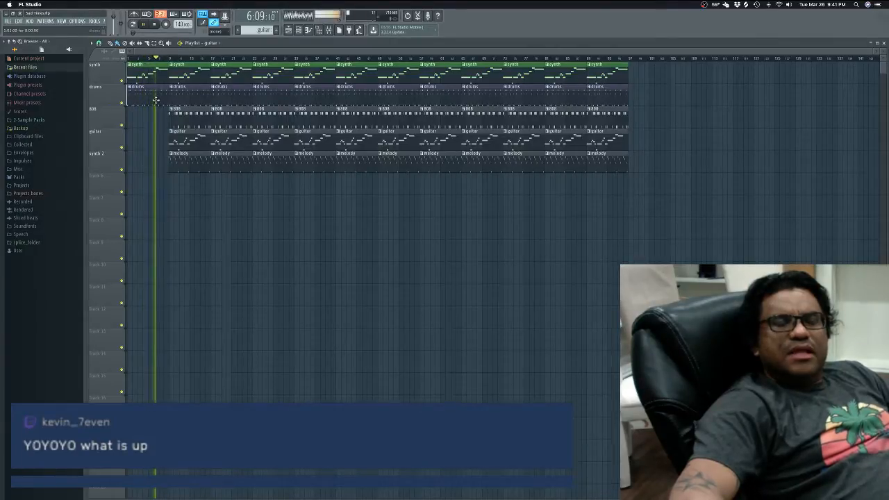
# Step: Replay the arrangement from the start and from bar 9, and delete the melody clip starting at bar 17
pyautogui.press('space')
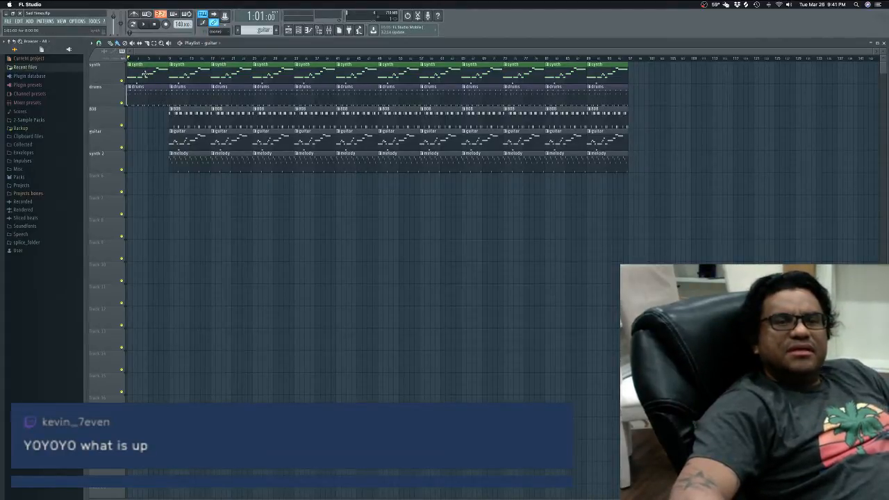
pyautogui.press('space')
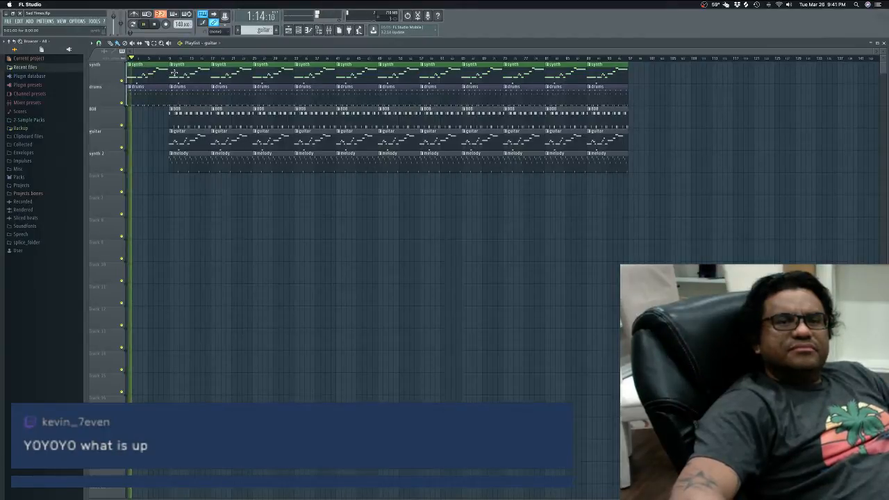
pyautogui.click(171, 58)
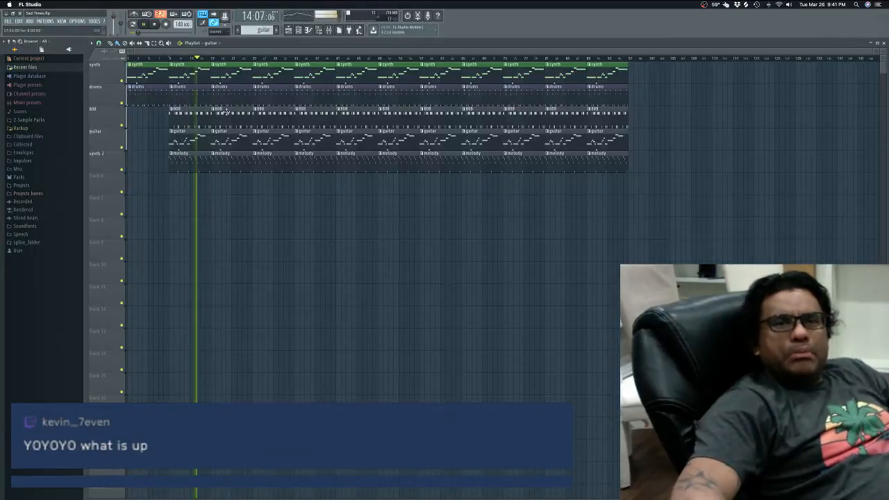
pyautogui.rightClick(233, 156)
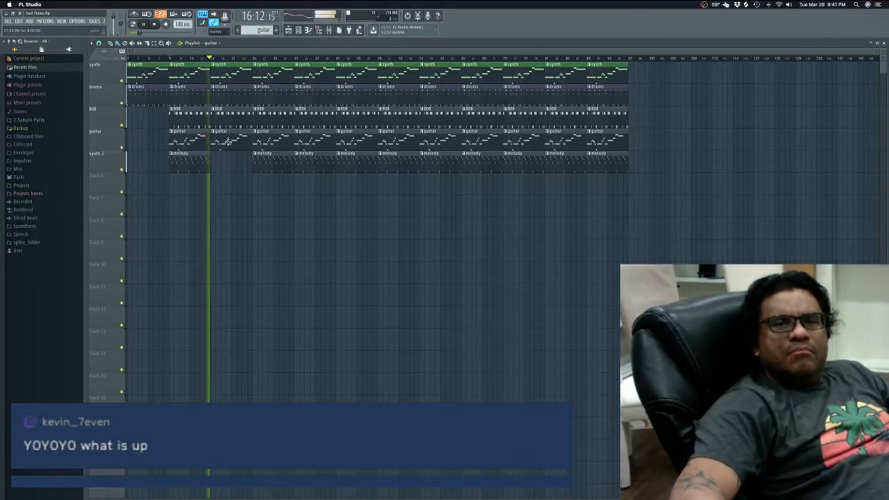
pyautogui.moveTo(813, 31)
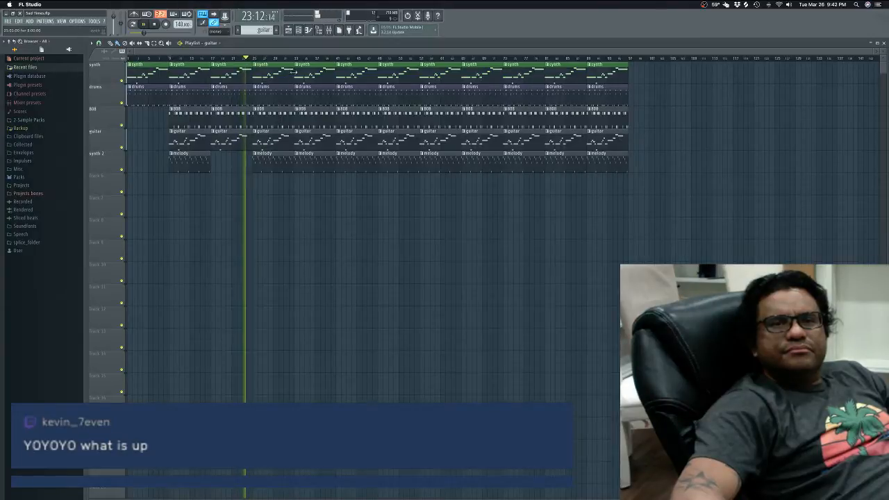
# Step: Delete the synth and melody clips starting at bar 33, keeping the synth clip at bar 25
pyautogui.click(278, 68)
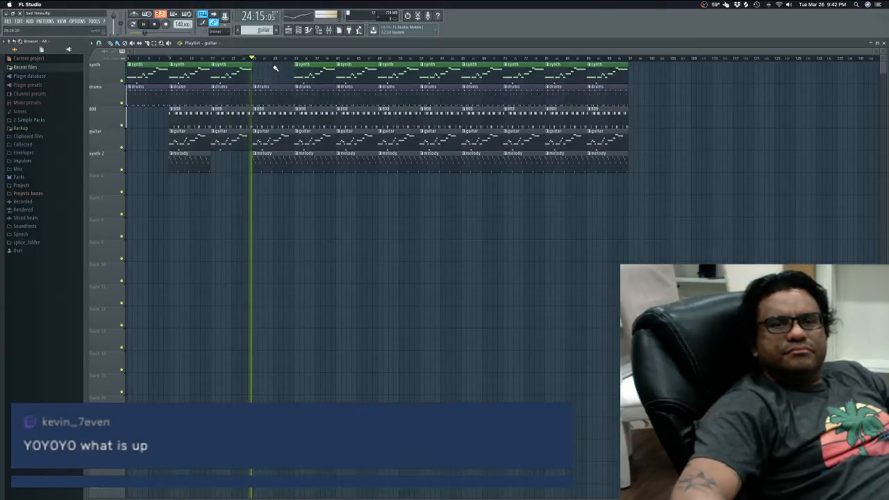
pyautogui.click(271, 70)
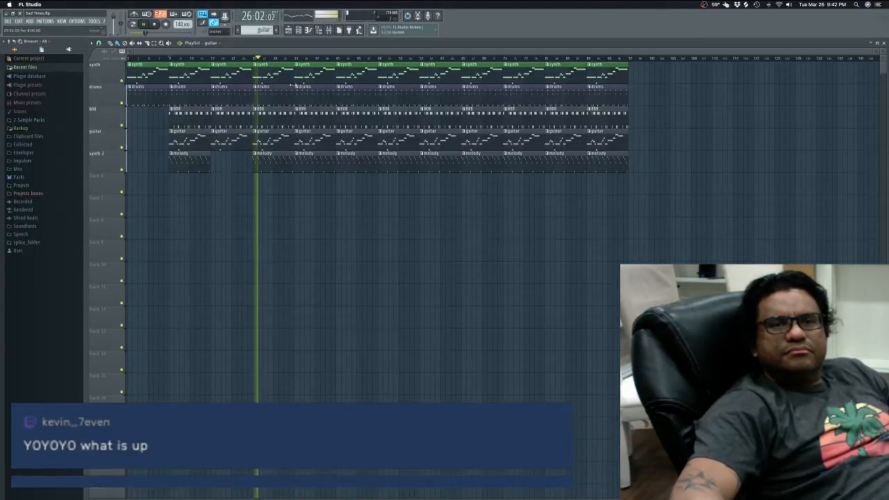
pyautogui.click(308, 66)
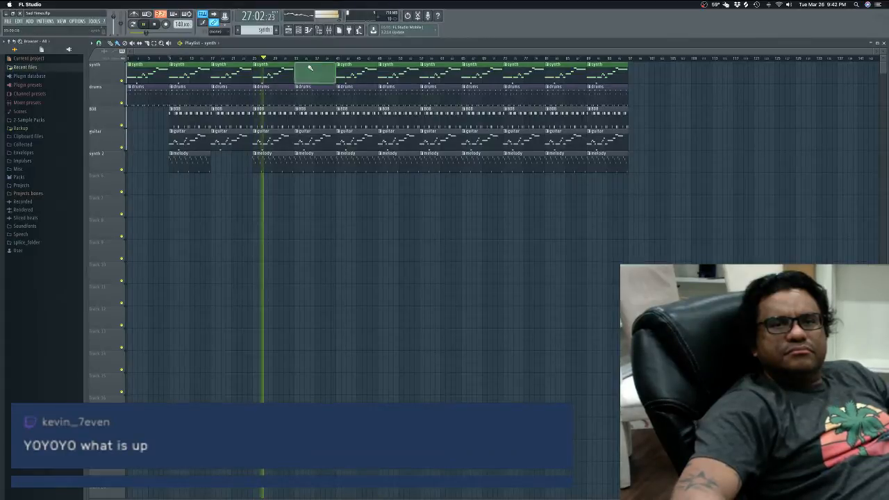
pyautogui.rightClick(307, 66)
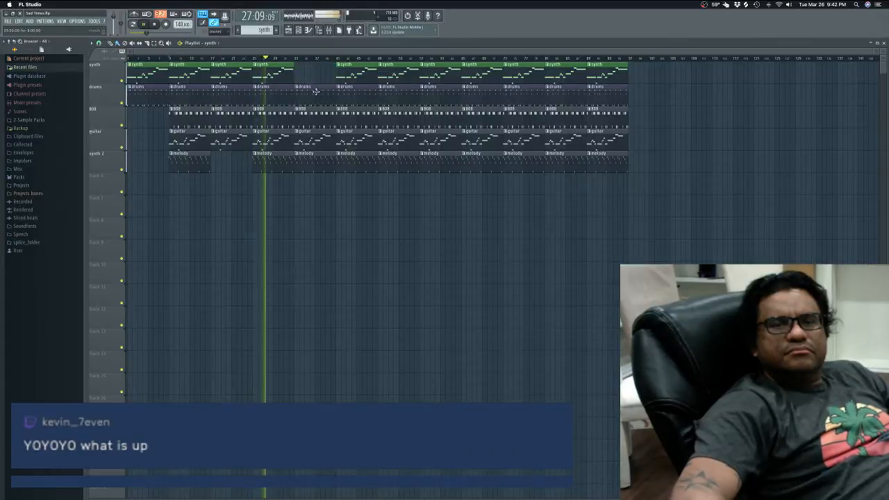
pyautogui.rightClick(312, 157)
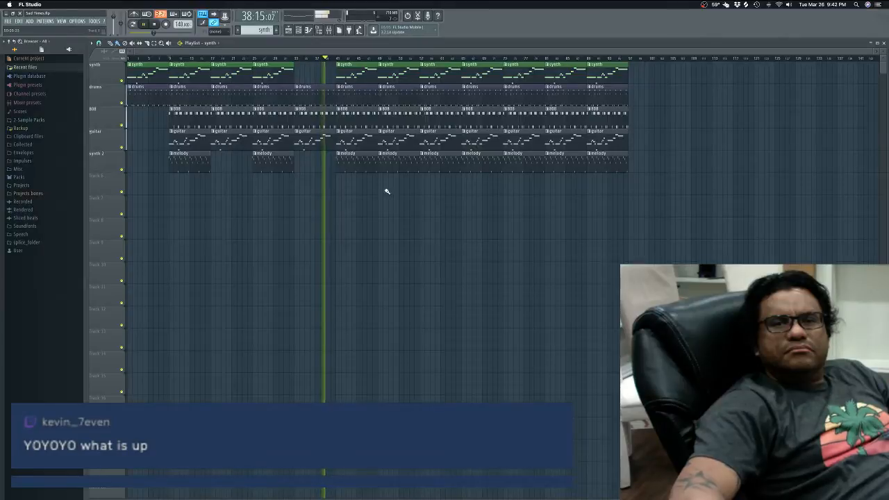
# Step: Switch to OBS and transition the live output to Scene 1
pyautogui.press('super+Tab')
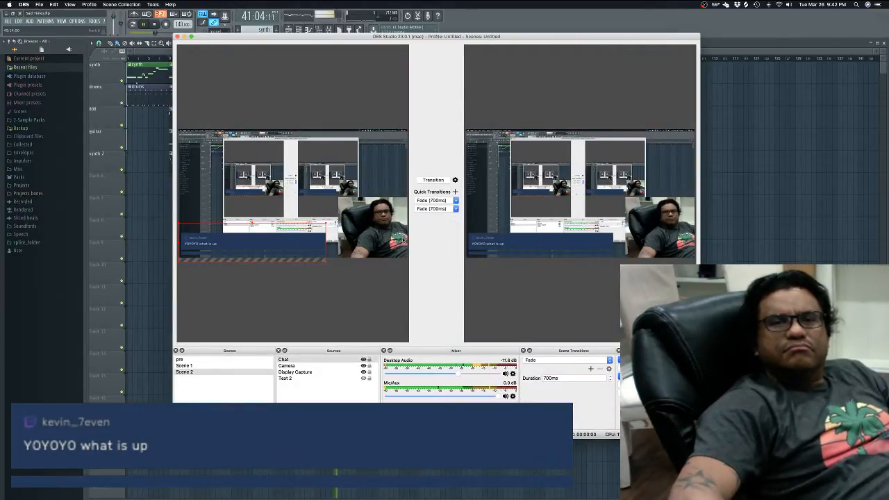
pyautogui.press('super+Tab')
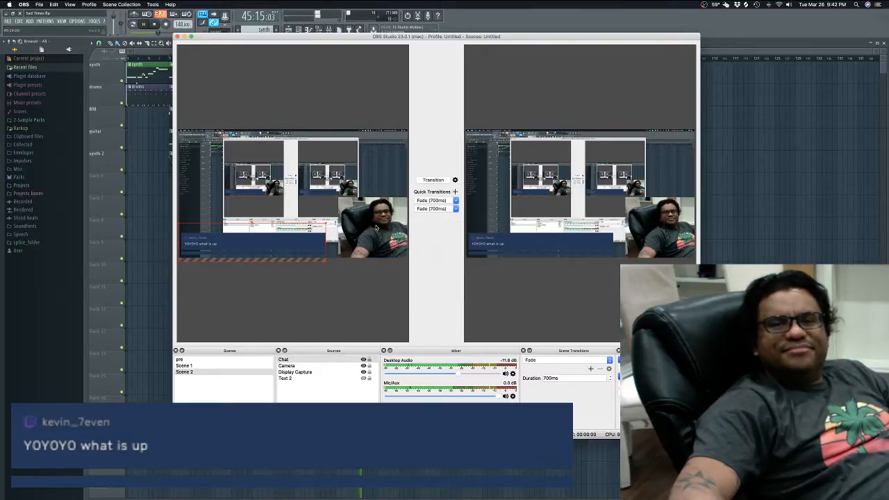
pyautogui.press('super+Tab')
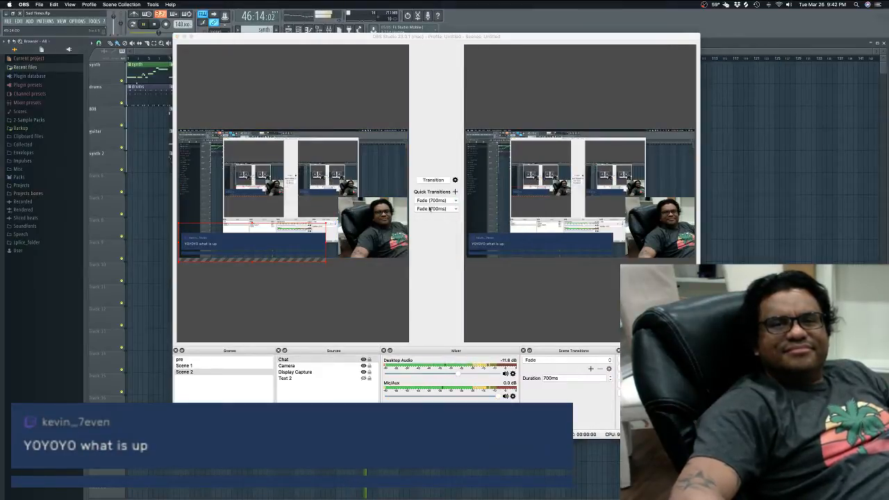
pyautogui.press('super+Tab')
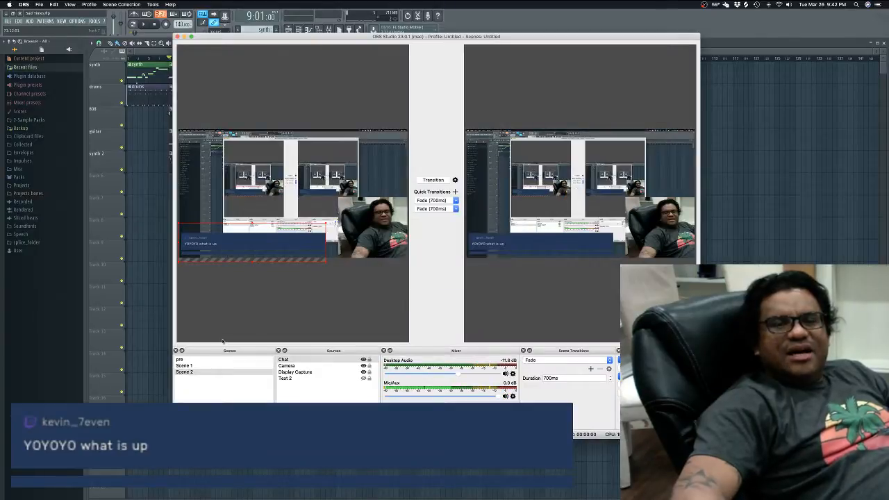
pyautogui.click(198, 366)
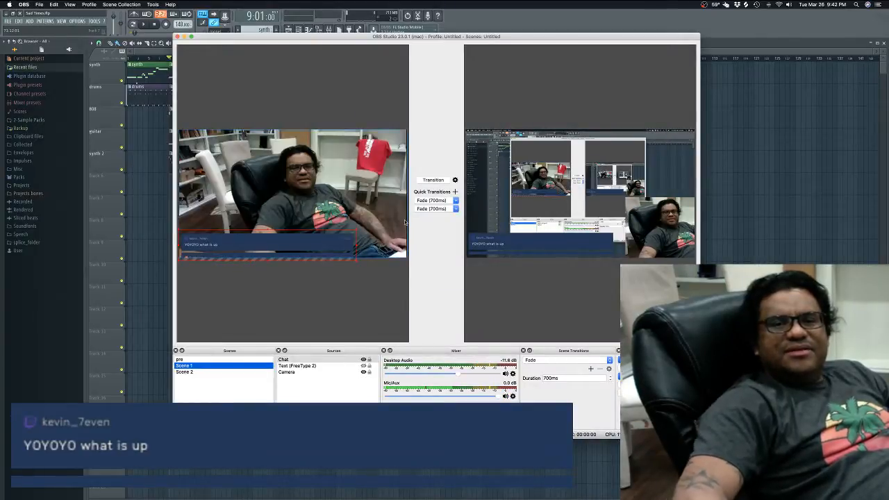
pyautogui.click(432, 181)
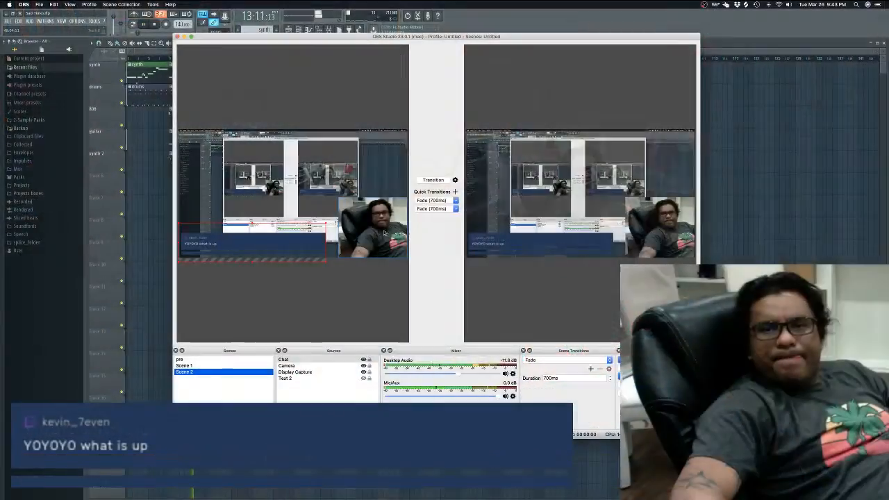
# Step: Switch back to FL Studio, stop the beat's playback and start a new project
pyautogui.press('super+Tab')
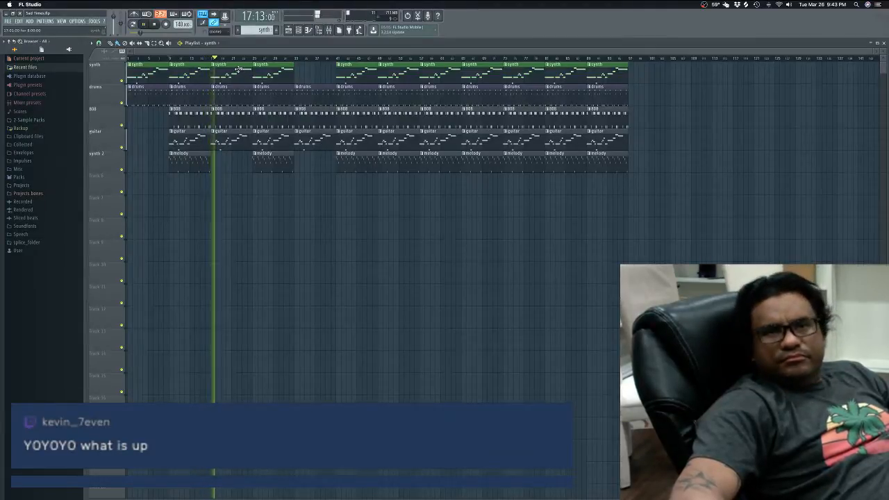
pyautogui.press('space')
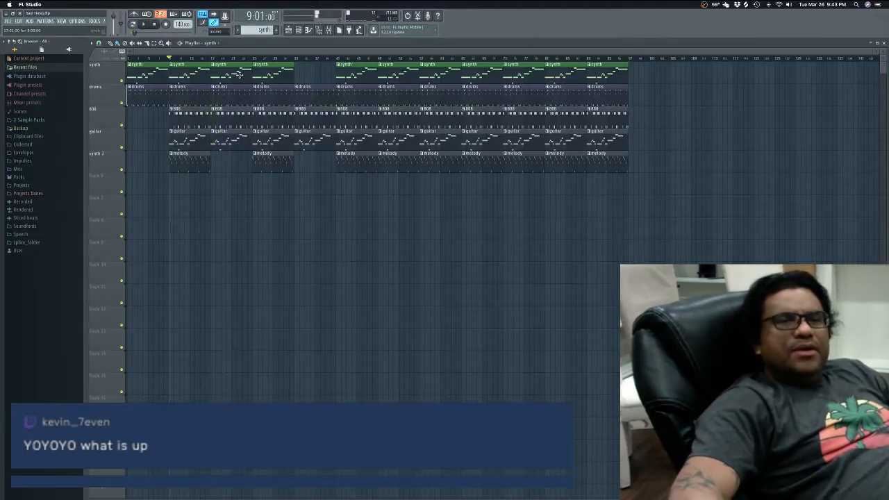
pyautogui.click(8, 22)
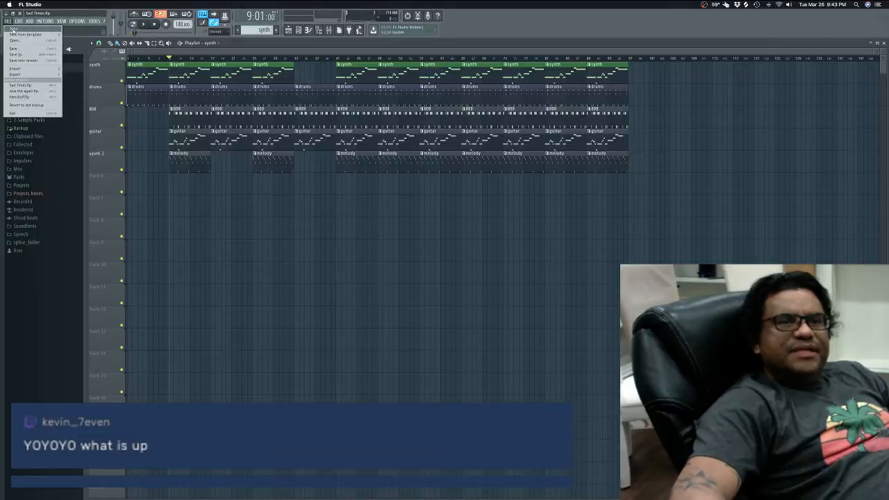
pyautogui.click(13, 29)
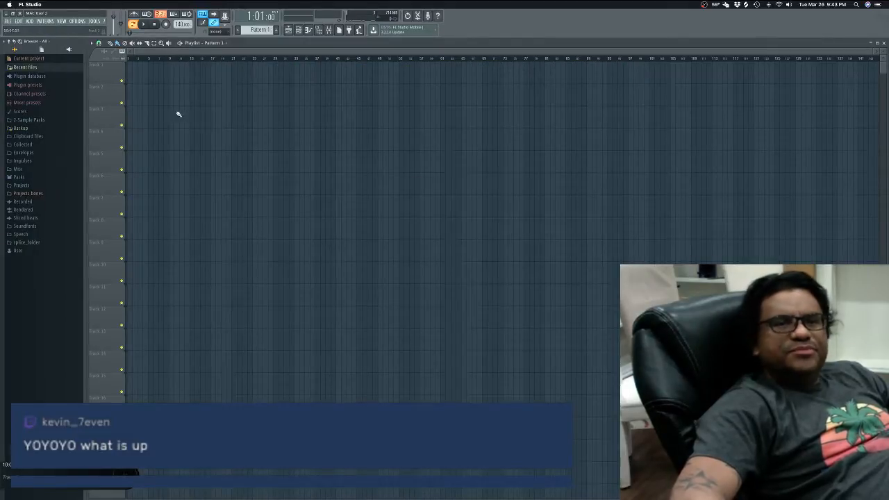
# Step: Audition the samples in the Ghost Of Gus Beat Build folder of the Food Chain sample pack
pyautogui.click(28, 120)
pyautogui.click(39, 130)
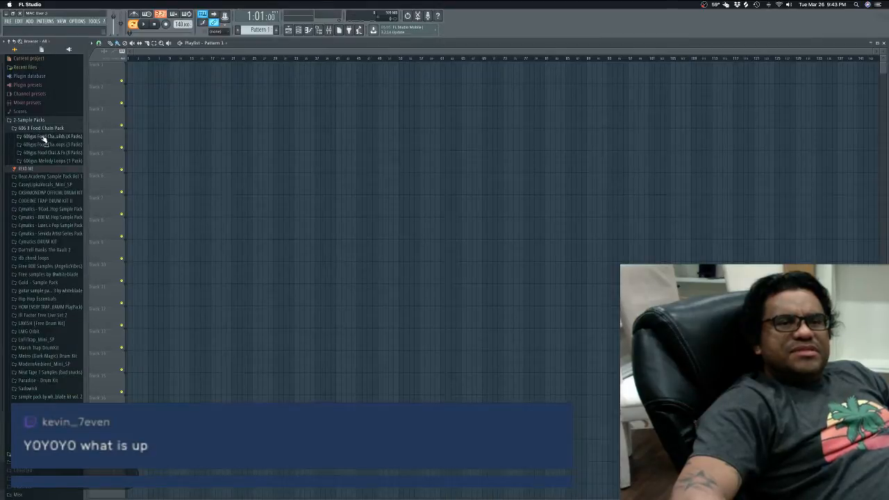
pyautogui.click(44, 136)
pyautogui.click(45, 144)
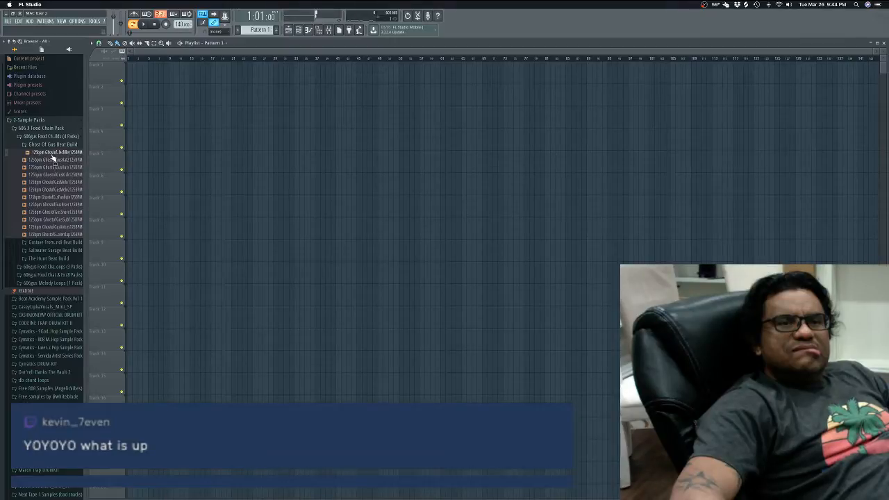
pyautogui.click(53, 160)
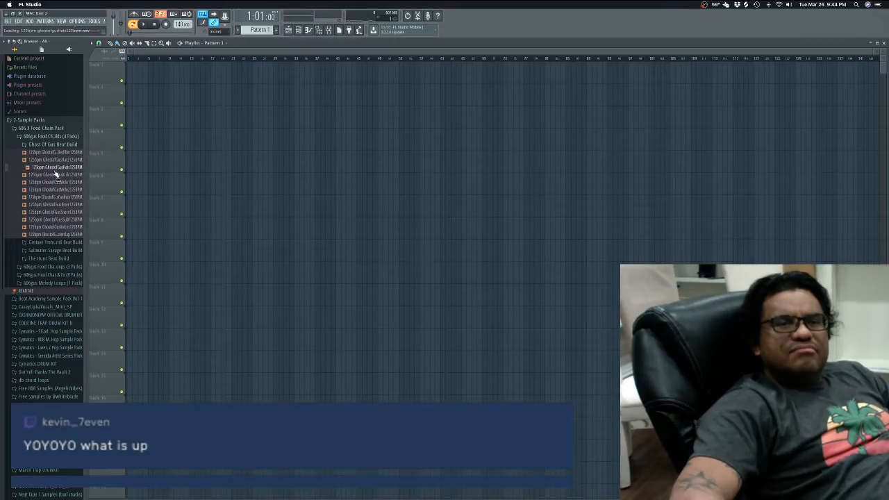
pyautogui.click(56, 175)
pyautogui.scroll(-1, 57, 181)
pyautogui.click(58, 182)
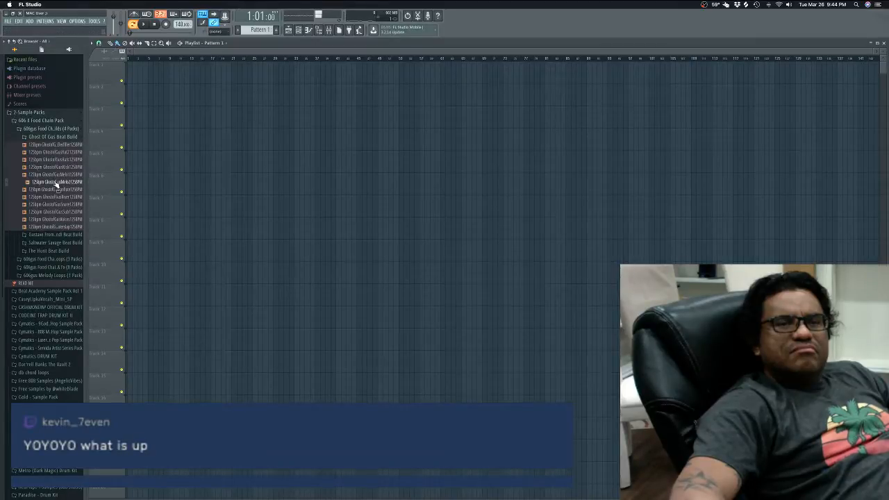
# Step: Place the 125bpm GhostofGusMelo2 sample on playlist track 5 at bar 1 and play it in song mode
pyautogui.moveTo(163, 159); pyautogui.dragTo(148, 155)
pyautogui.press('space')
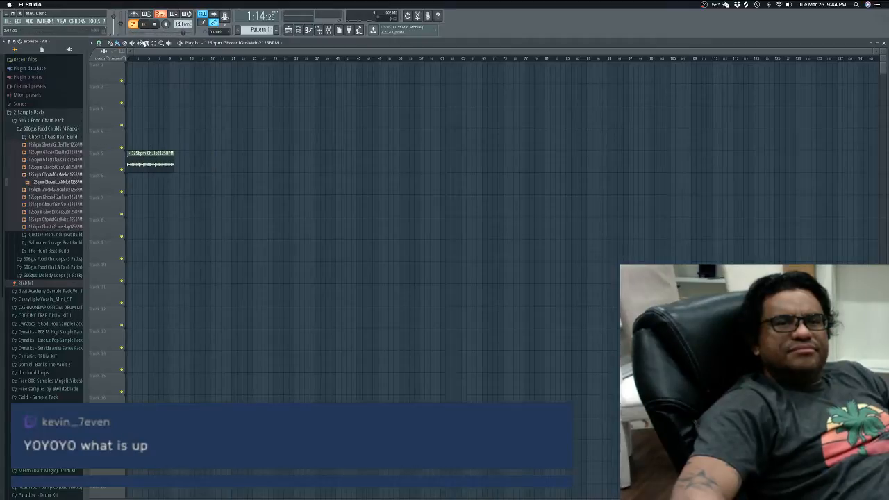
pyautogui.click(134, 24)
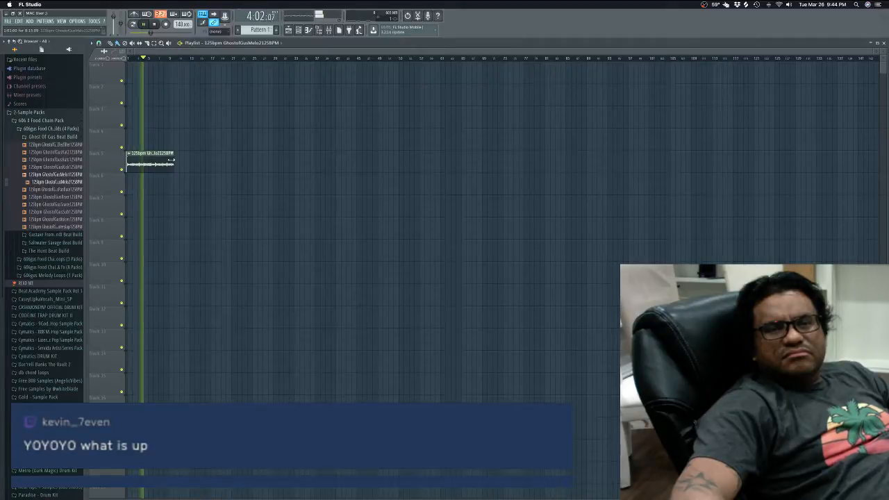
pyautogui.moveTo(171, 160)
pyautogui.mouseDown()
pyautogui.moveTo(189, 159)
pyautogui.moveTo(171, 161)
pyautogui.mouseUp()
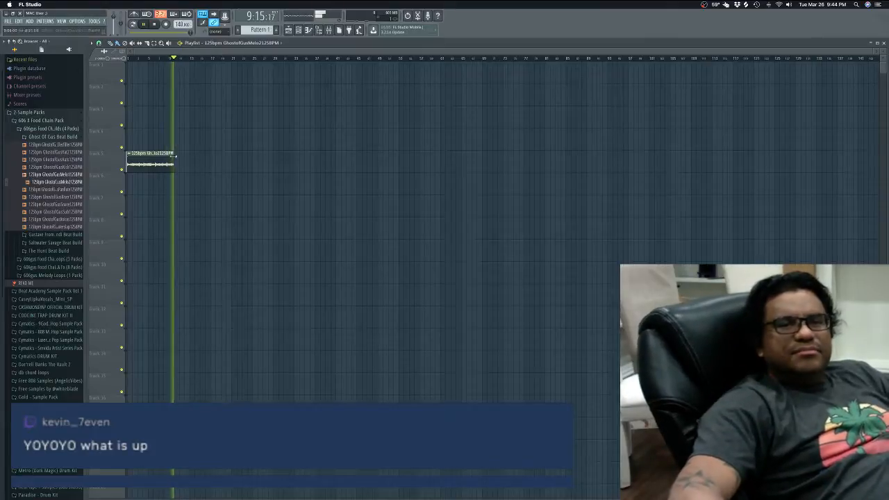
# Step: Stop playback, set the project tempo to 125 BPM and play the melody clip at the new tempo
pyautogui.press('space')
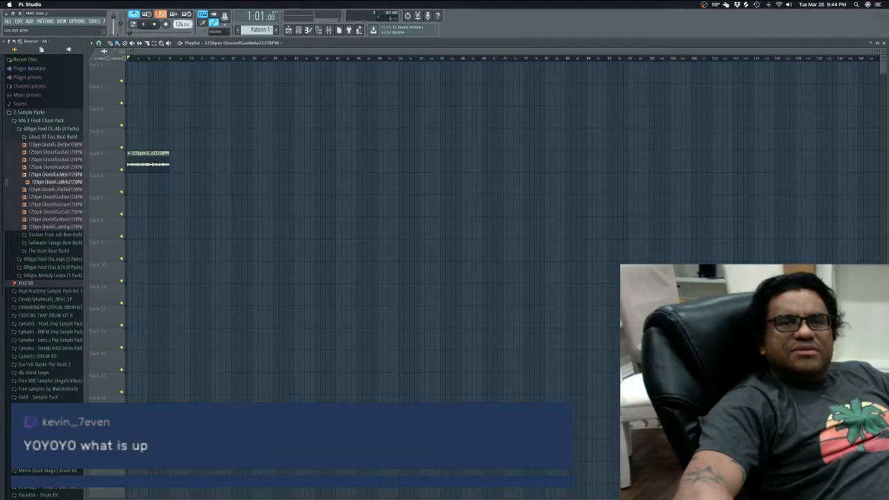
pyautogui.press('space')
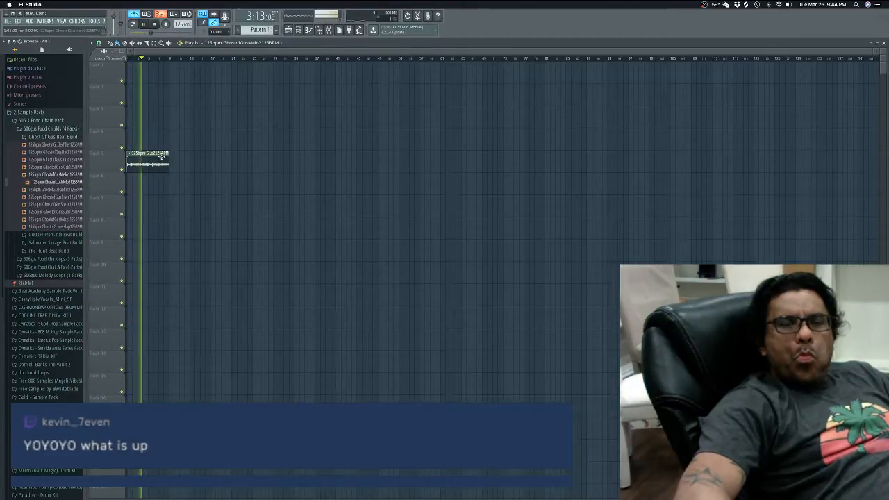
pyautogui.press('space')
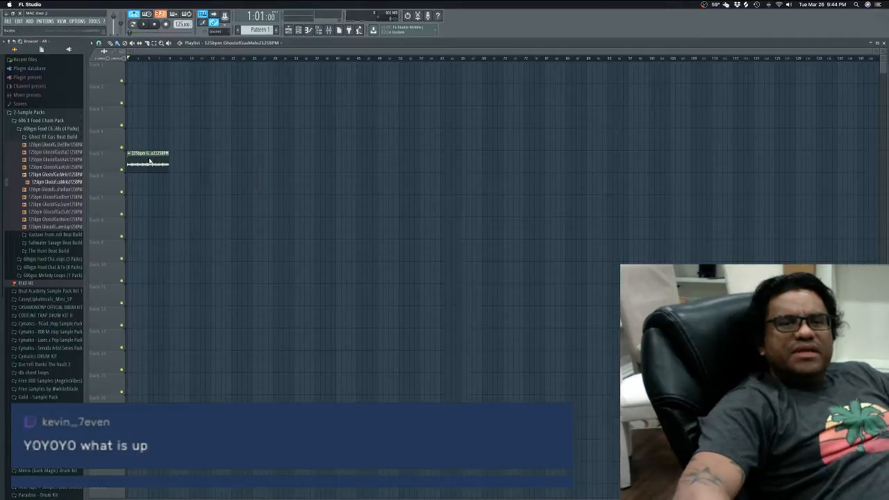
# Step: Set the GhostofGusMelo2 sample's time-stretching mode to e3 generic and autodetect its tempo using the estimated 125 BPM
pyautogui.doubleClick(149, 161)
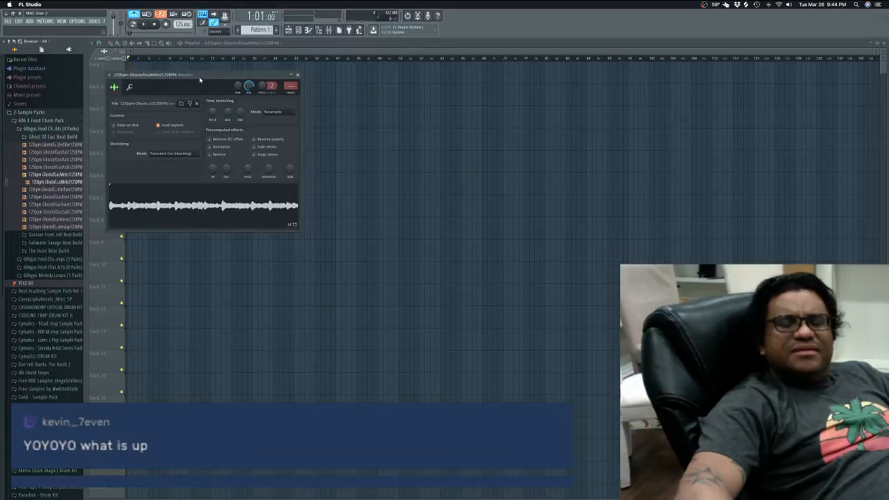
pyautogui.moveTo(200, 80); pyautogui.dragTo(282, 136)
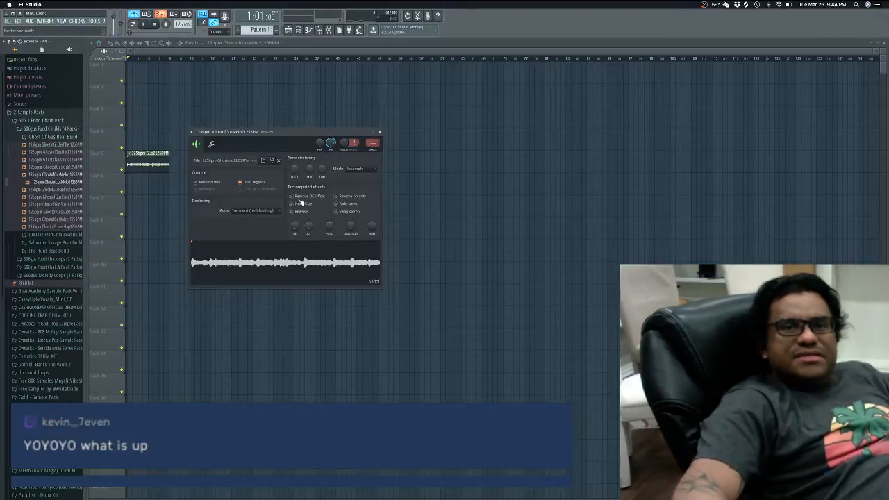
pyautogui.click(351, 170)
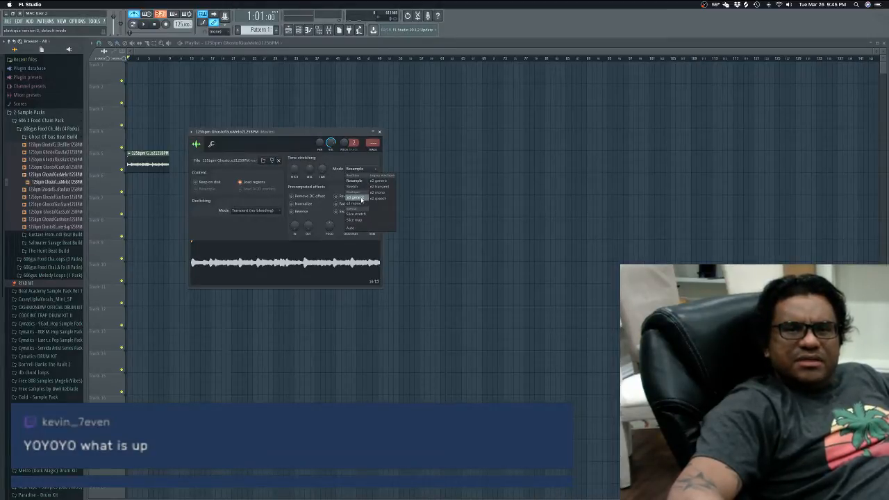
pyautogui.click(361, 200)
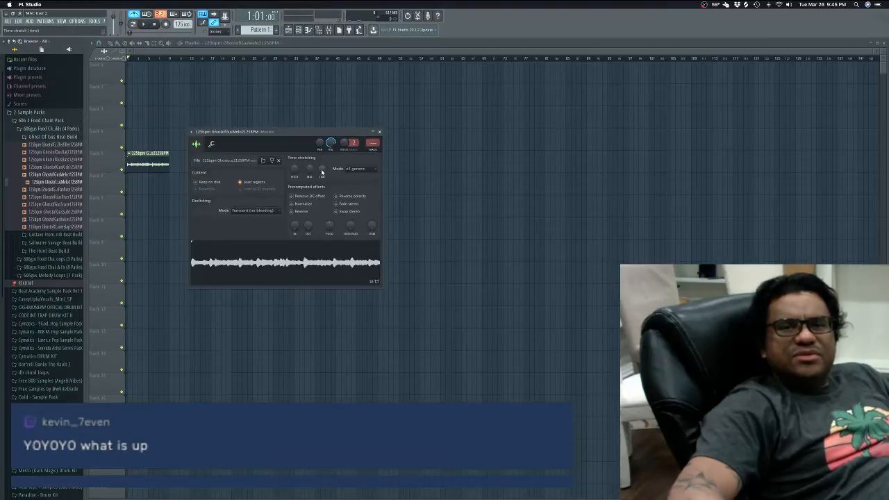
pyautogui.rightClick(323, 174)
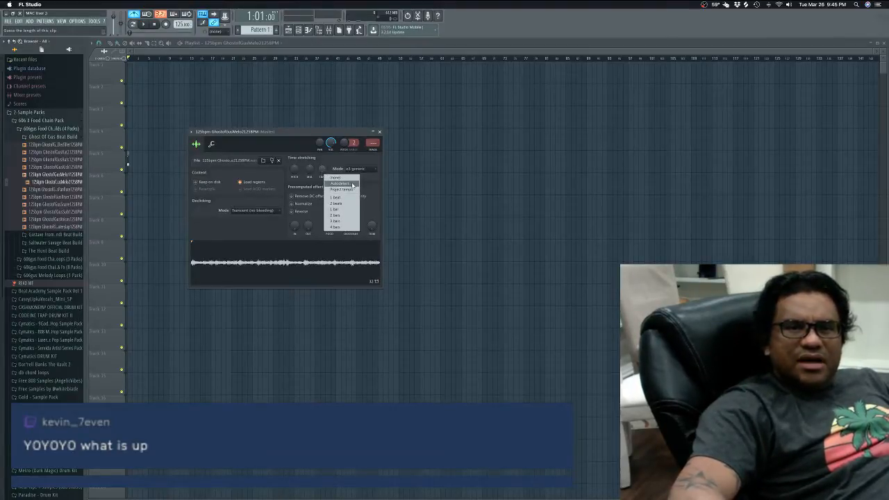
pyautogui.click(351, 185)
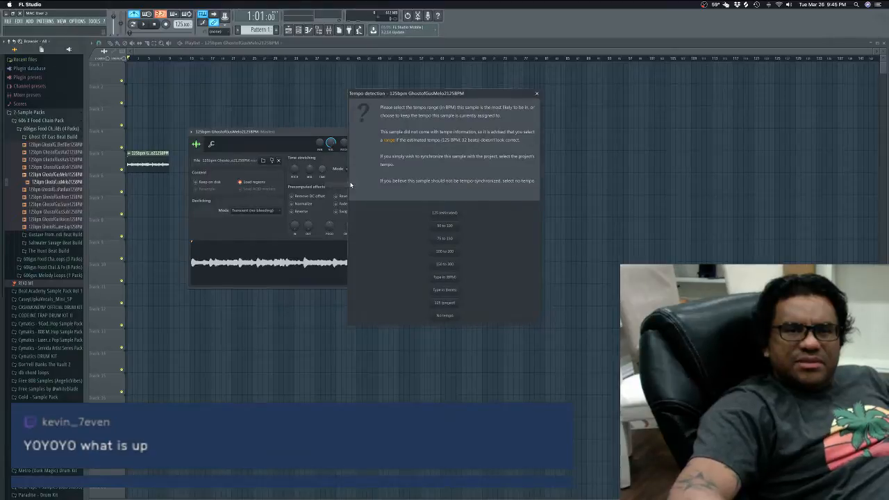
pyautogui.click(449, 214)
# Step: Play the stretched melody clip briefly and undo the extension of its right edge
pyautogui.press('space')
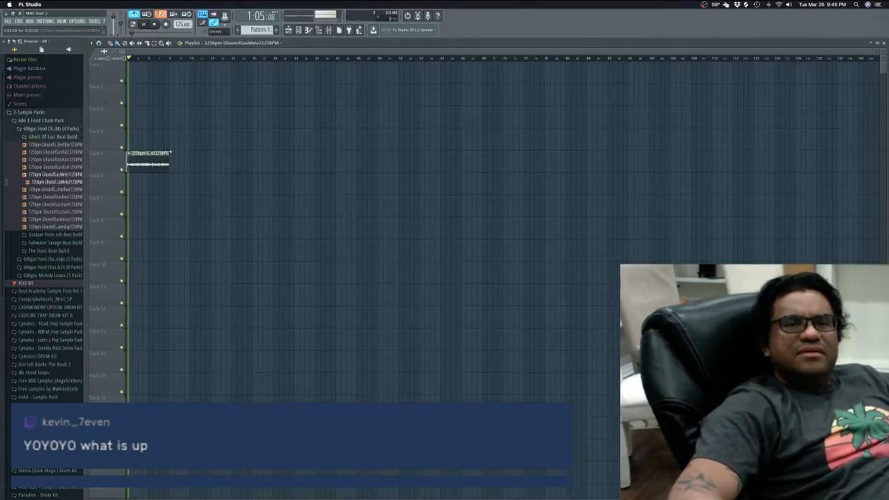
pyautogui.press('space')
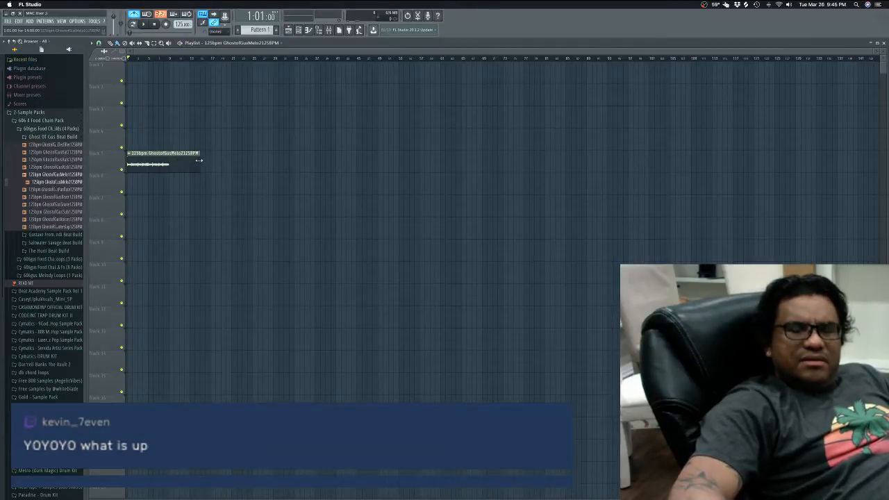
pyautogui.press('super+z')
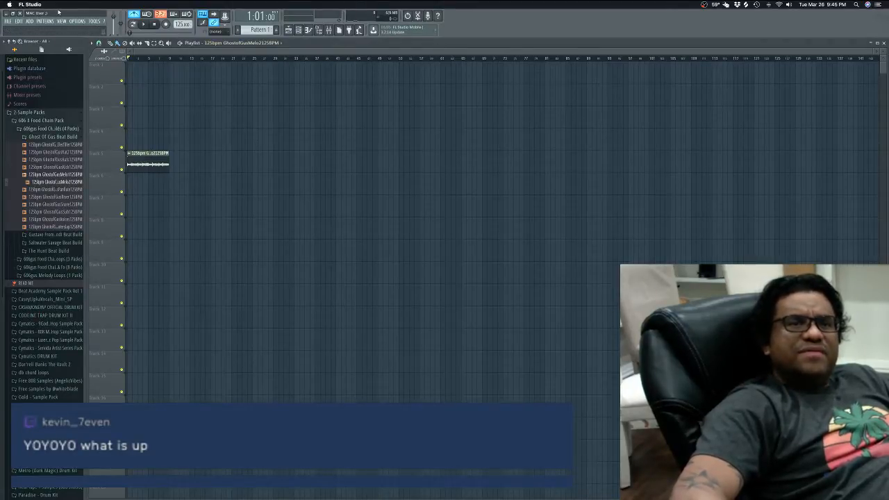
# Step: Realign the program windows and reposition the melody sample's settings window beside its playlist clip
pyautogui.click(64, 21)
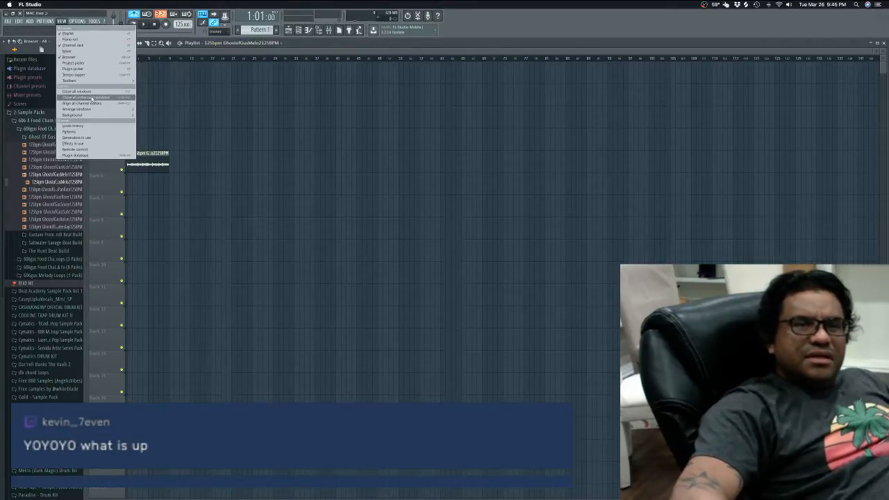
pyautogui.moveTo(102, 109)
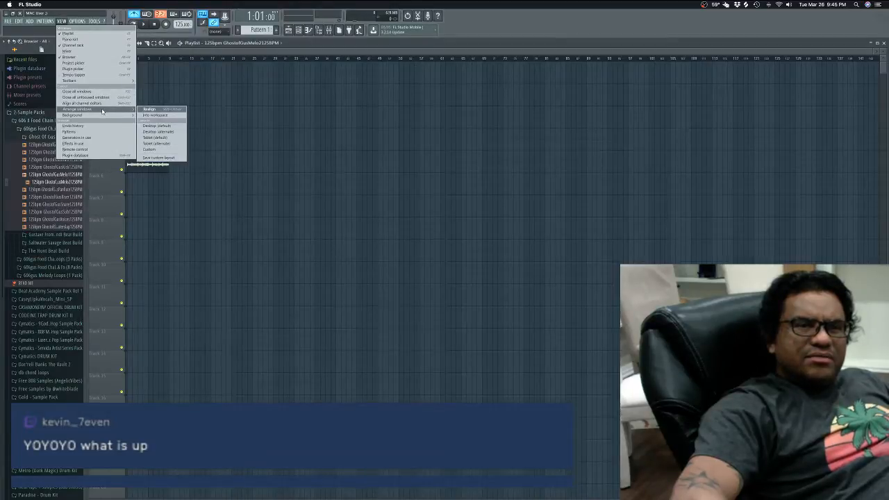
pyautogui.click(150, 109)
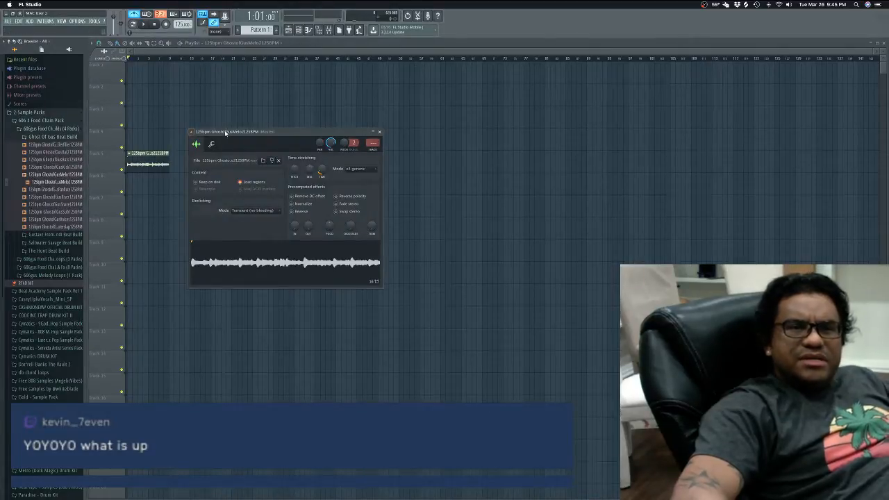
pyautogui.moveTo(239, 132); pyautogui.dragTo(289, 133)
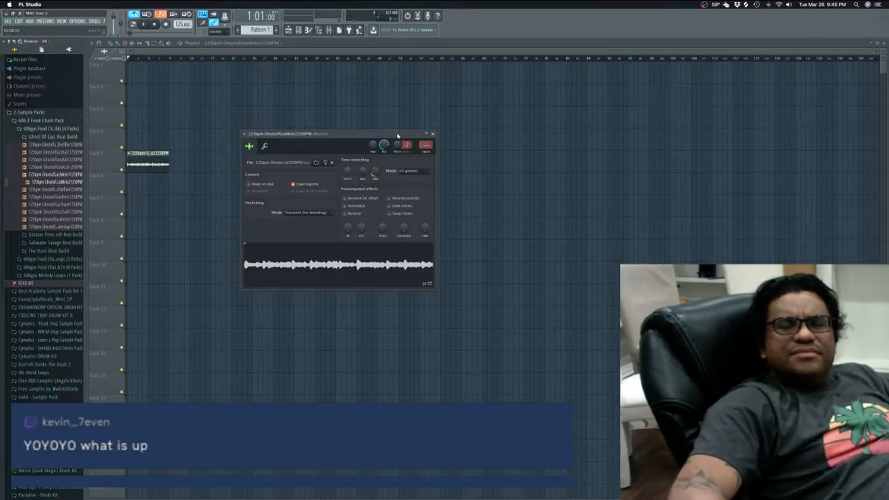
pyautogui.moveTo(398, 135); pyautogui.dragTo(372, 115)
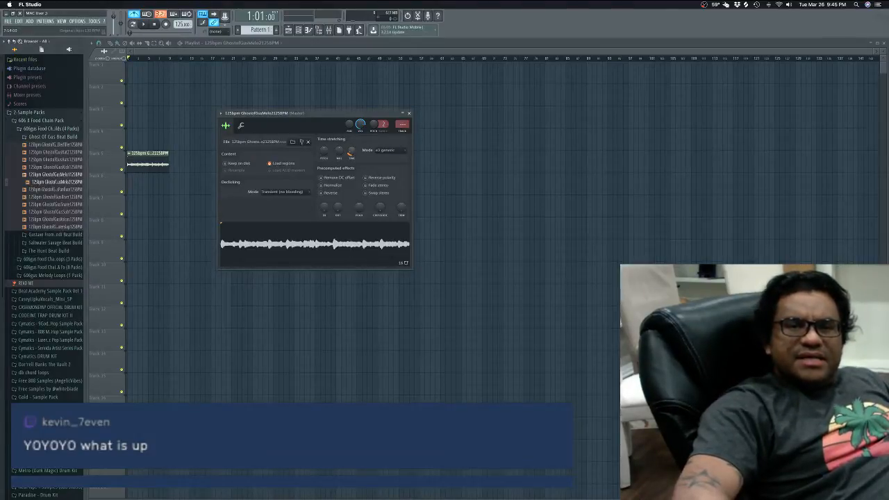
# Step: Lengthen the melody sample with the stretch time control and play back the result
pyautogui.moveTo(351, 152); pyautogui.dragTo(351, 145)
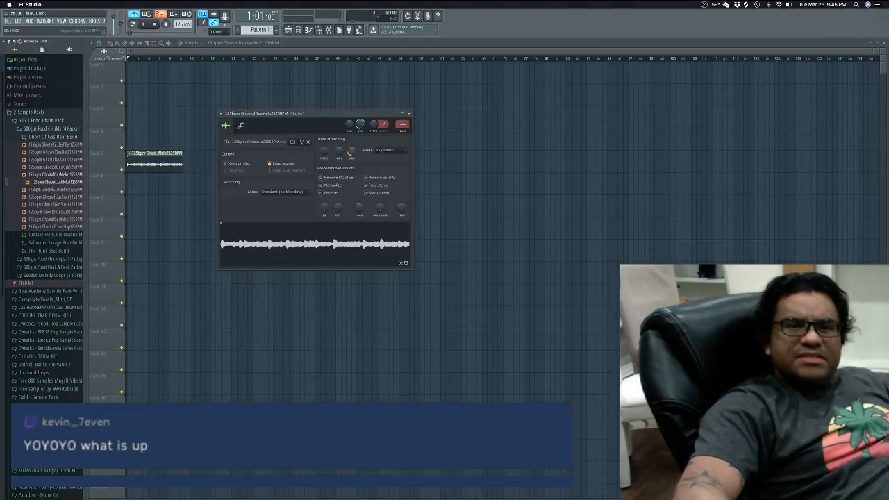
pyautogui.press('space')
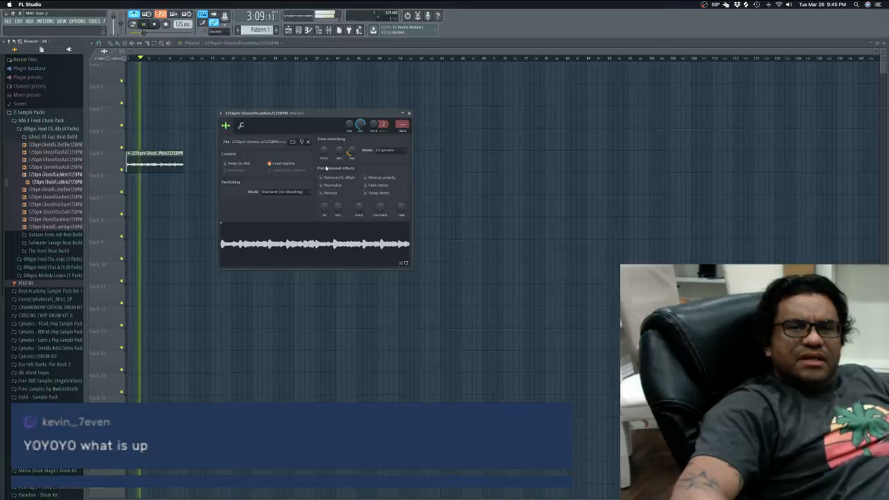
pyautogui.press('space')
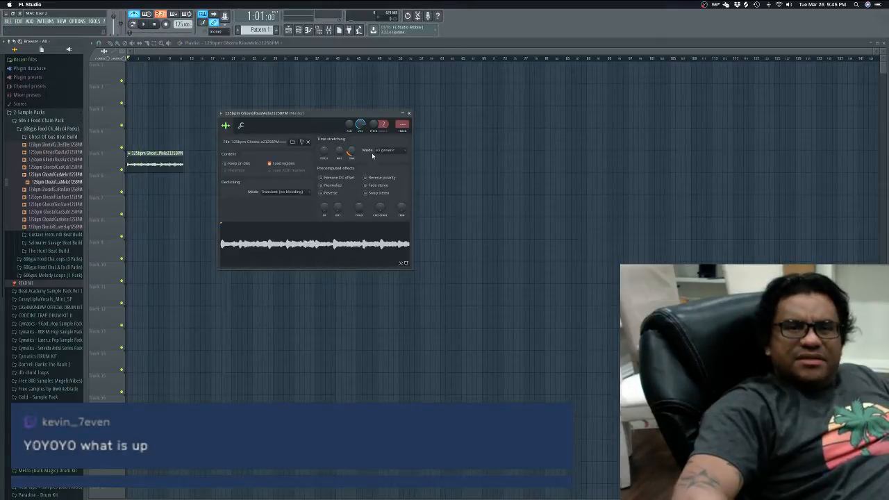
# Step: Autodetect the melody sample's tempo again using the 50 to 100 BPM range and play back the clip
pyautogui.rightClick(353, 152)
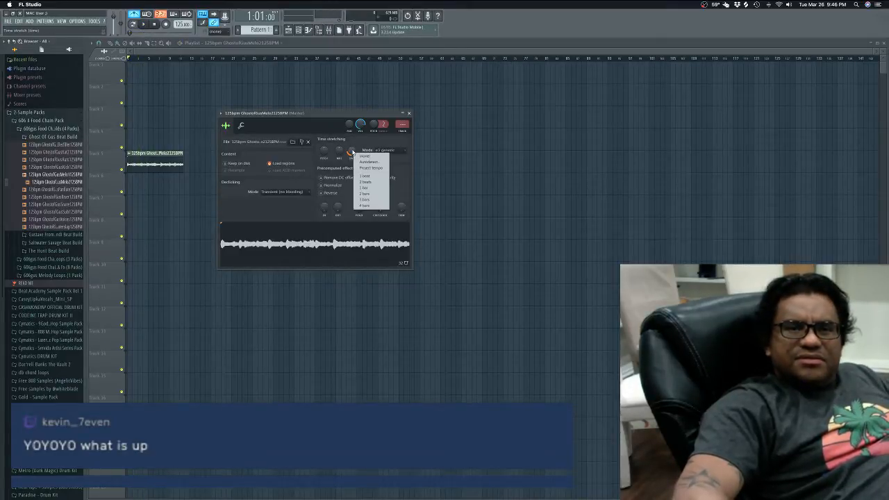
pyautogui.click(372, 162)
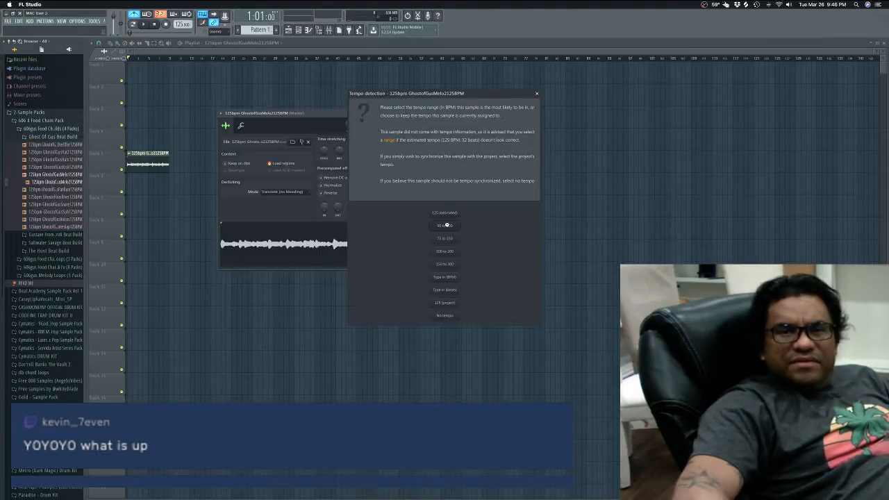
pyautogui.click(448, 227)
pyautogui.press('space')
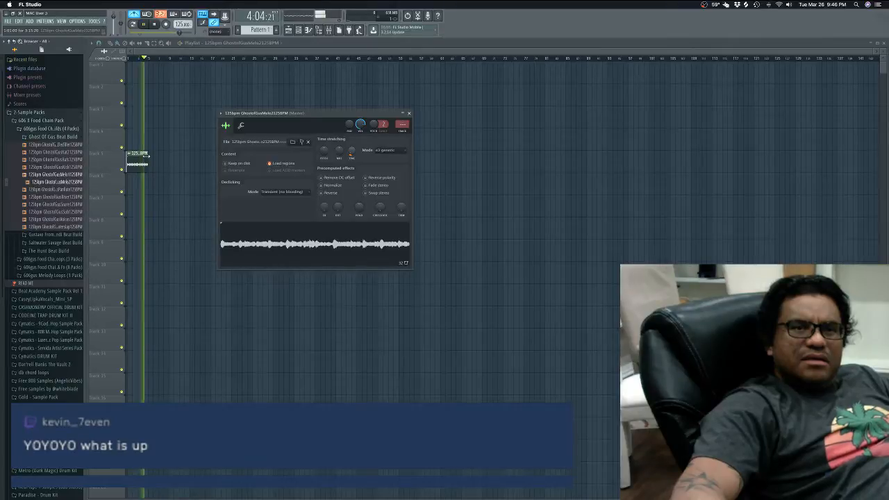
pyautogui.press('space')
pyautogui.moveTo(147, 156)
pyautogui.mouseDown()
pyautogui.moveTo(181, 159)
pyautogui.moveTo(141, 157)
pyautogui.mouseUp()
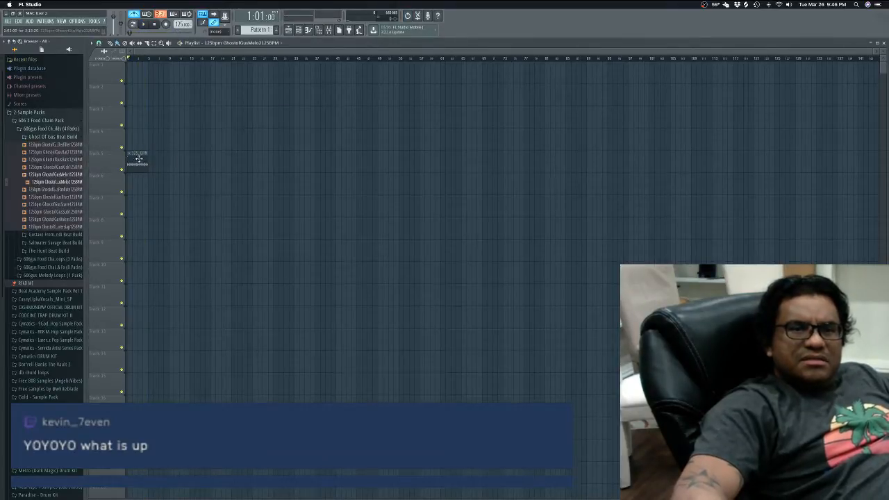
pyautogui.rightClick(141, 160)
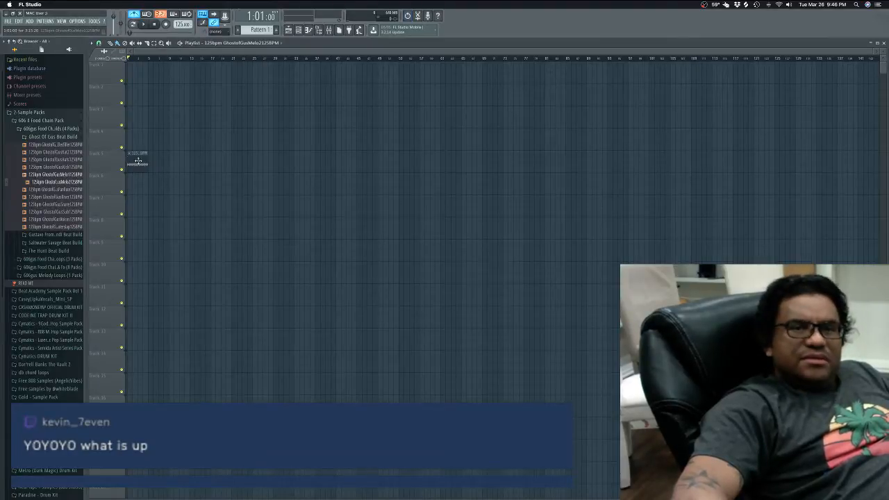
pyautogui.click(141, 161)
pyautogui.rightClick(141, 165)
pyautogui.press('super+z')
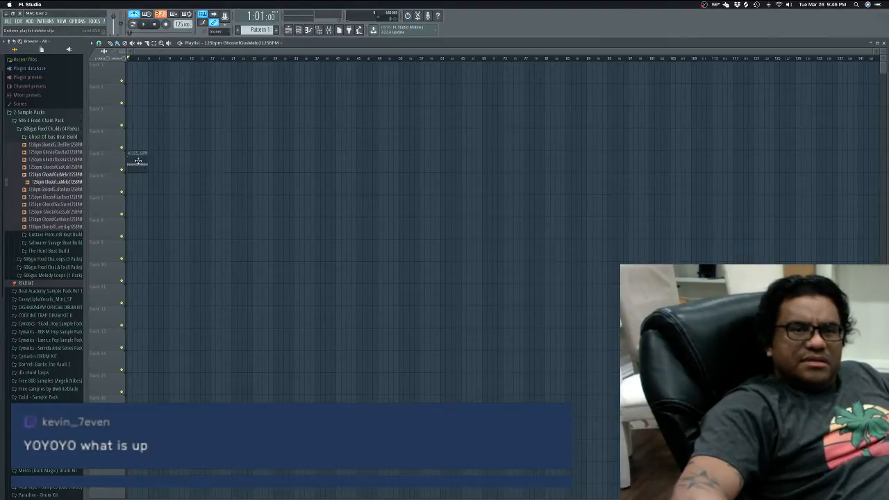
pyautogui.rightClick(140, 164)
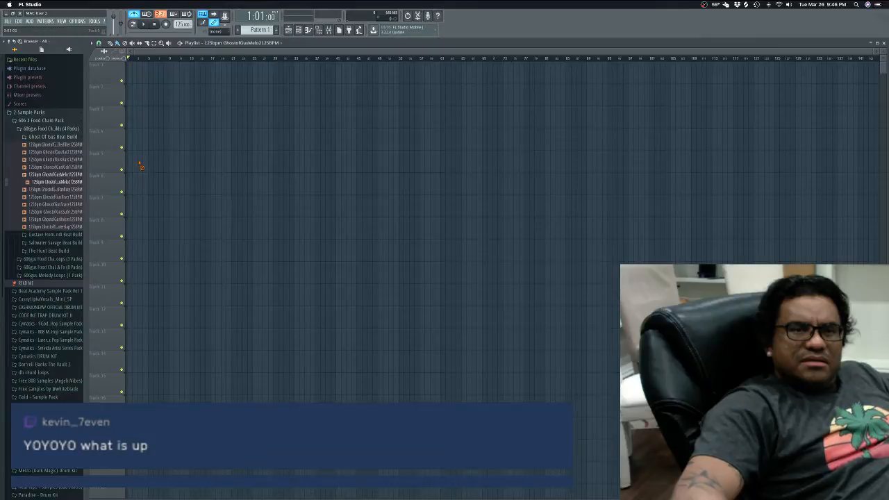
pyautogui.press('super+z')
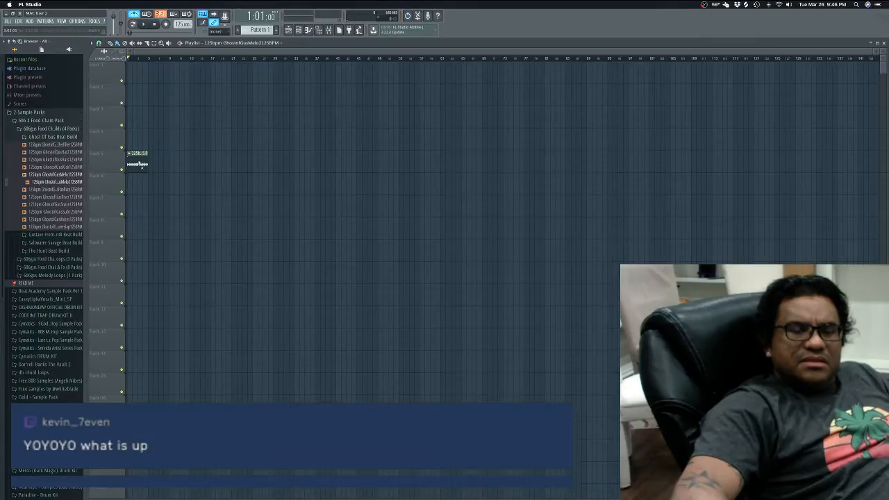
pyautogui.moveTo(146, 161)
pyautogui.mouseDown()
pyautogui.moveTo(169, 160)
pyautogui.moveTo(160, 161)
pyautogui.mouseUp()
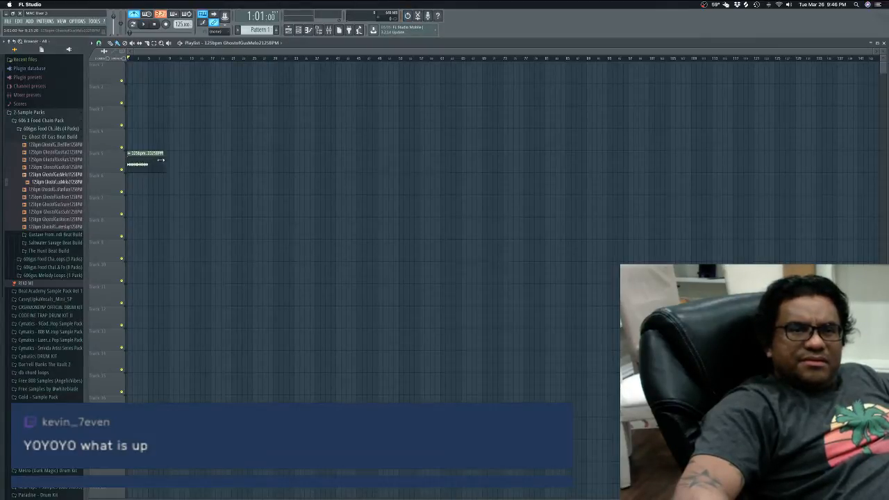
# Step: Save the project as "Another Start" in the 0-Current Project 2019 folder
pyautogui.press('super+s')
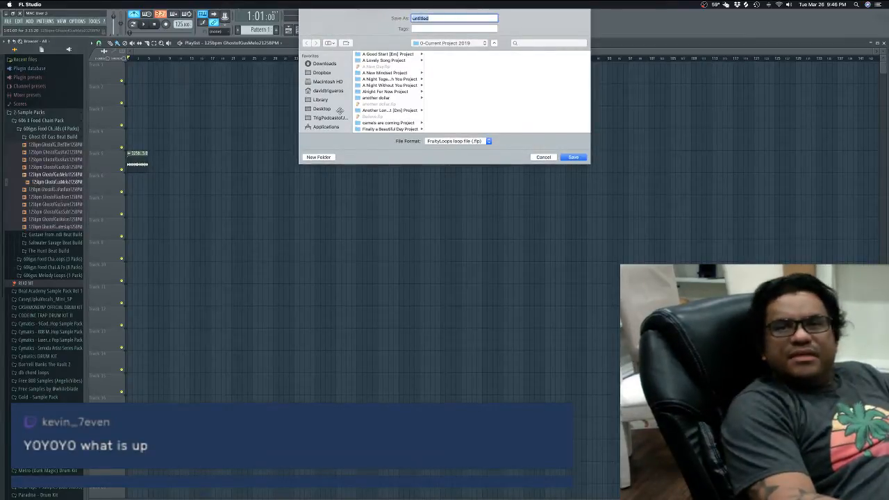
pyautogui.write('Anothe')
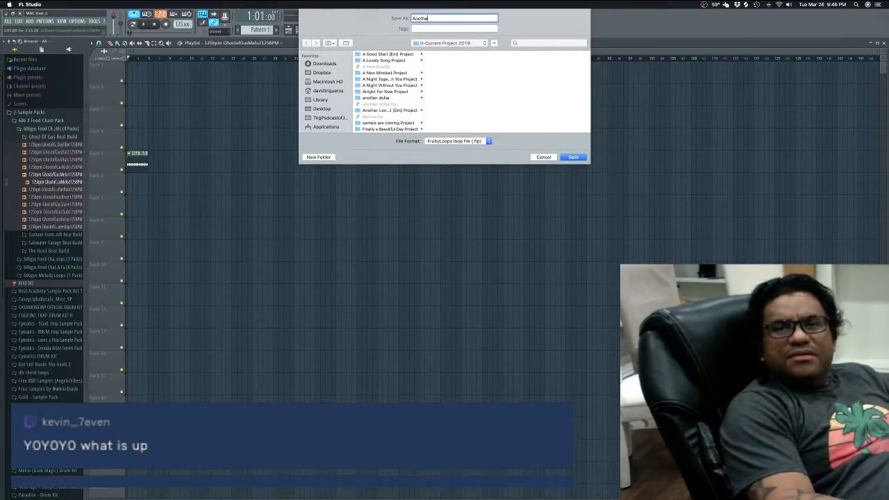
pyautogui.write('r Start')
pyautogui.press('Return')
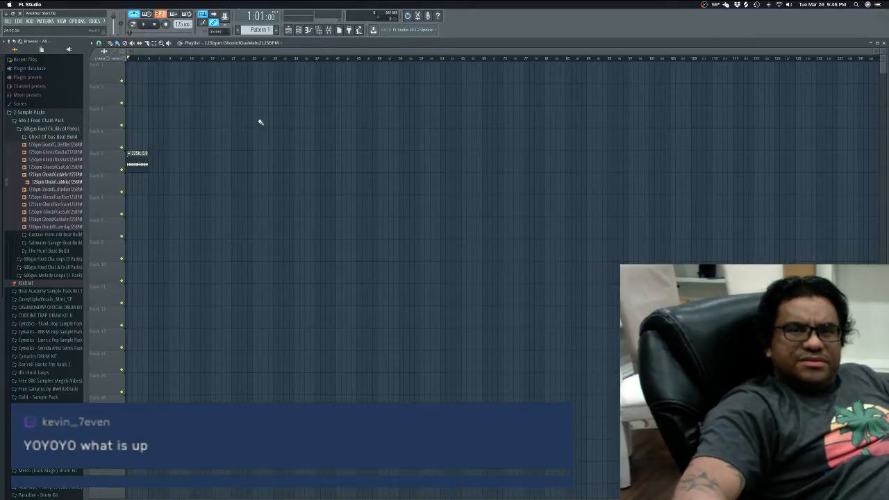
pyautogui.click(408, 32)
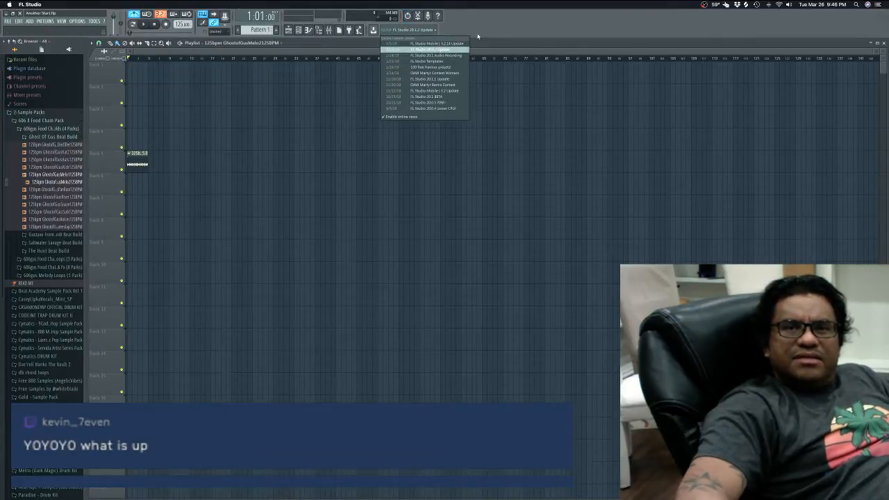
pyautogui.click(477, 37)
pyautogui.click(417, 16)
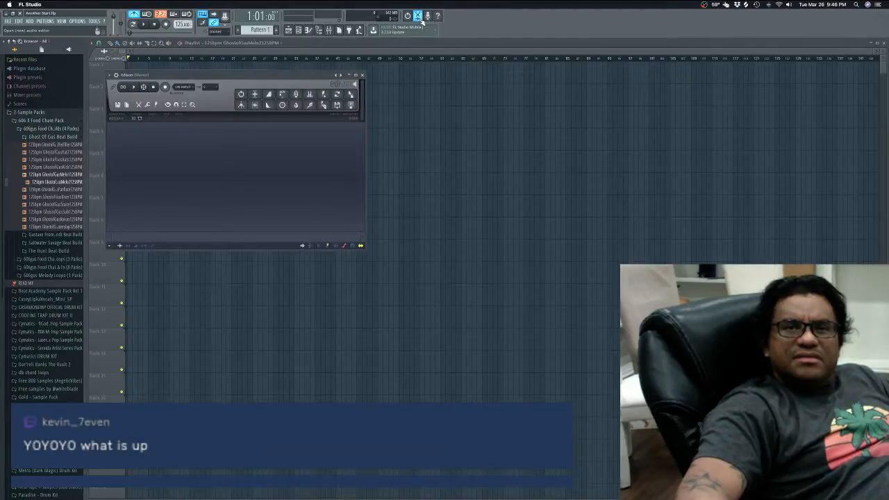
pyautogui.click(362, 75)
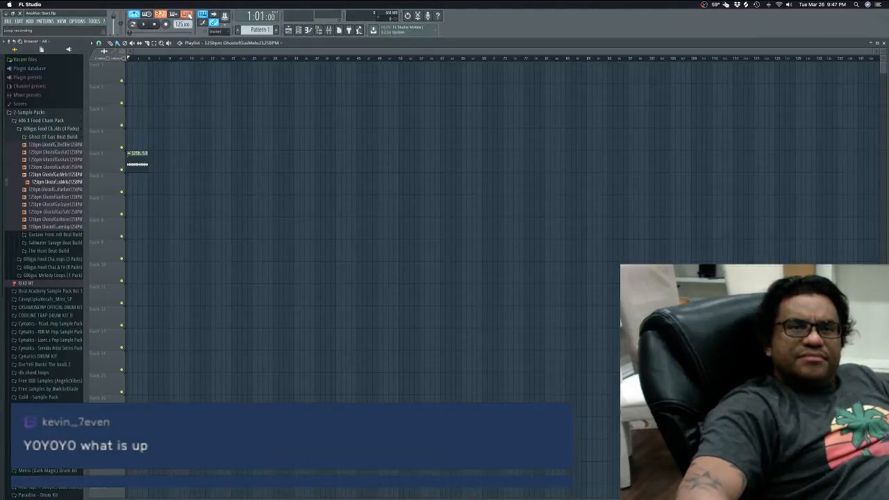
# Step: Align all channel editors and reposition the melody sample's settings window beside its playlist clip
pyautogui.click(70, 21)
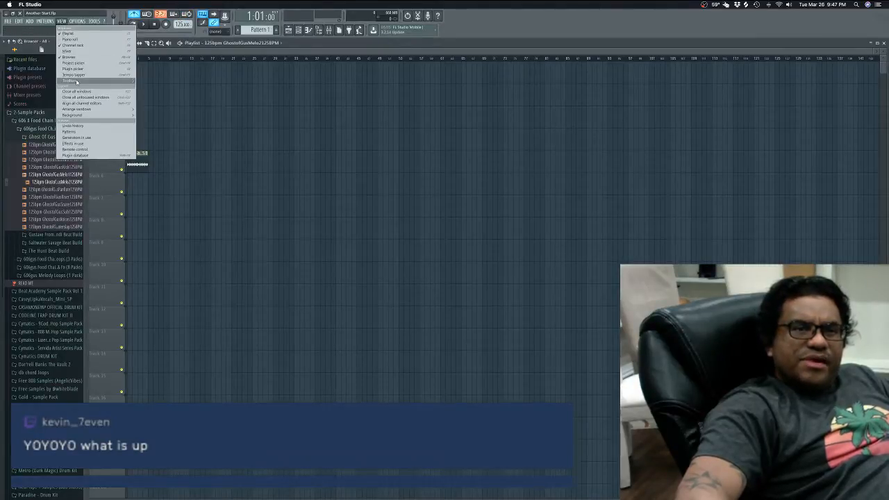
pyautogui.click(116, 104)
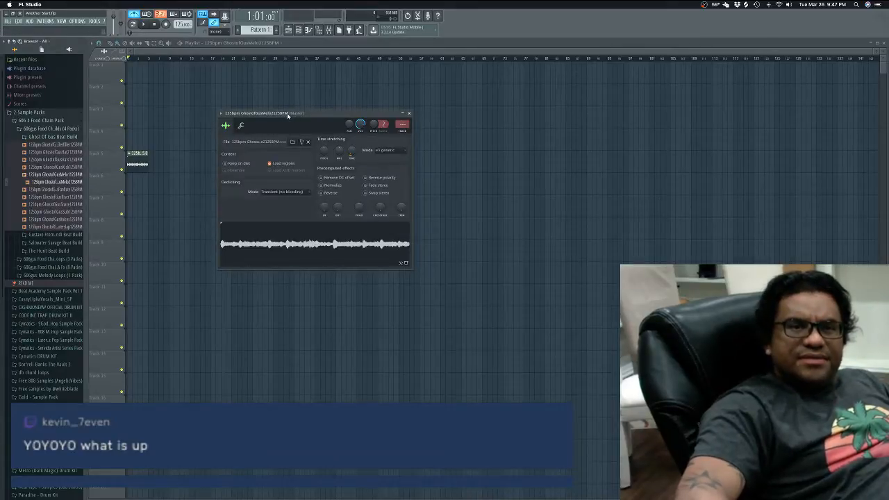
pyautogui.moveTo(287, 116); pyautogui.dragTo(276, 110)
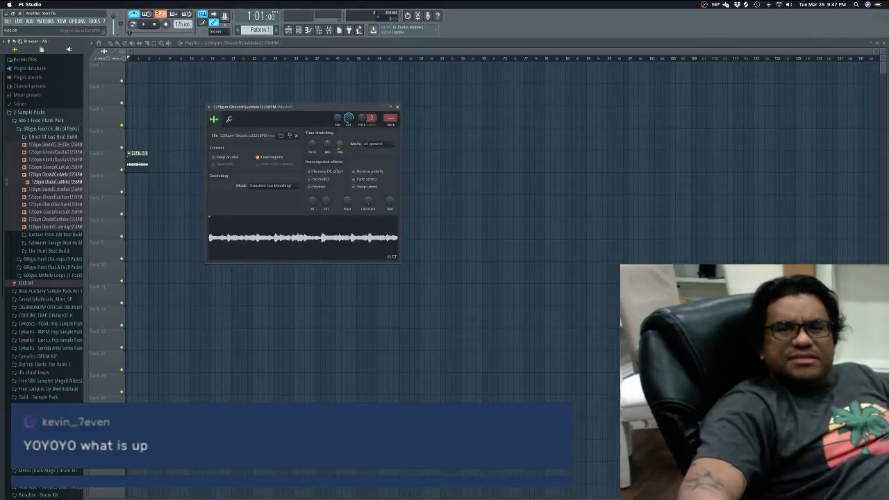
# Step: Stretch the melody sample by hand and set its stretch time to 4 bars
pyautogui.moveTo(339, 145); pyautogui.dragTo(339, 136)
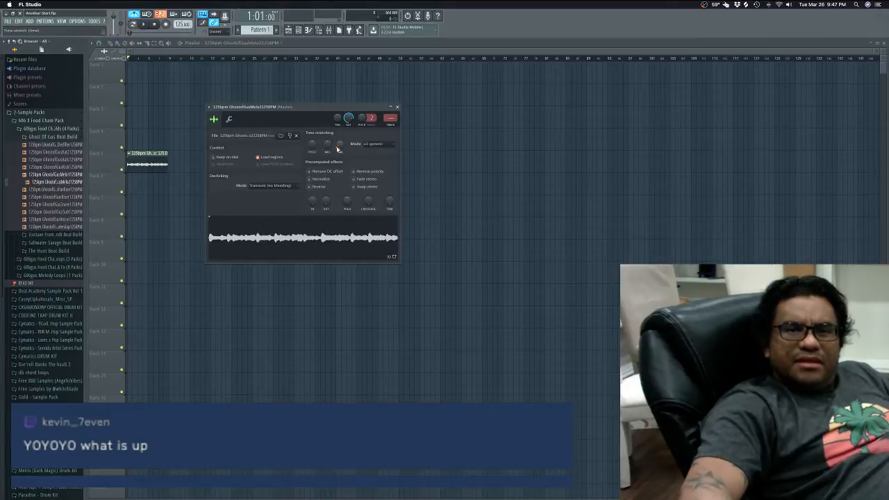
pyautogui.rightClick(339, 149)
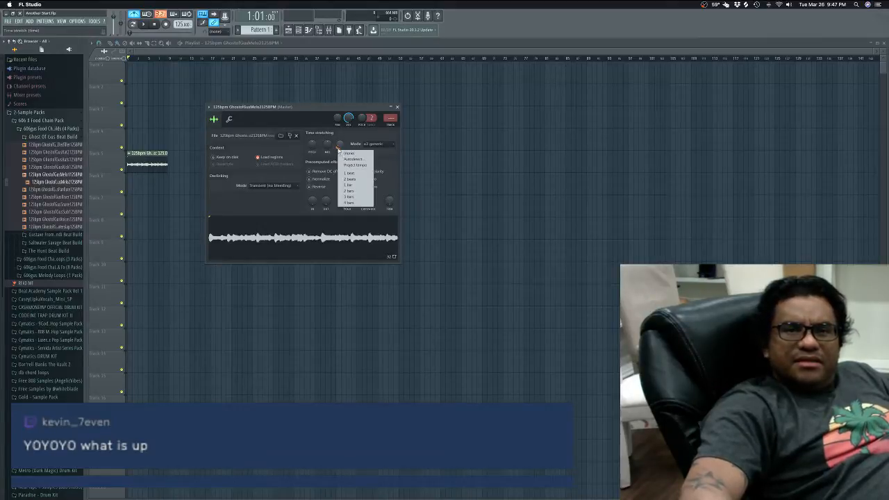
pyautogui.click(355, 199)
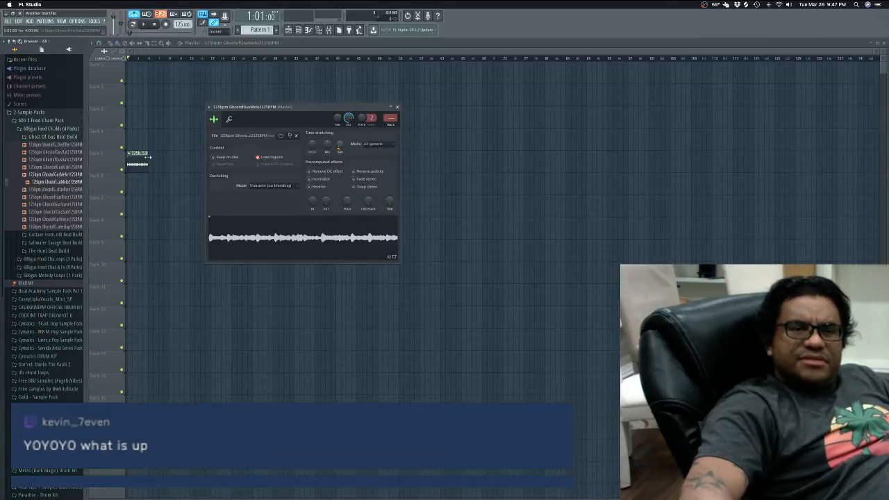
# Step: Lengthen the melody sample twice with the stretch time control, playing back the clip after each change
pyautogui.moveTo(339, 148)
pyautogui.mouseDown()
pyautogui.moveTo(339, 136)
pyautogui.moveTo(339, 147)
pyautogui.mouseUp()
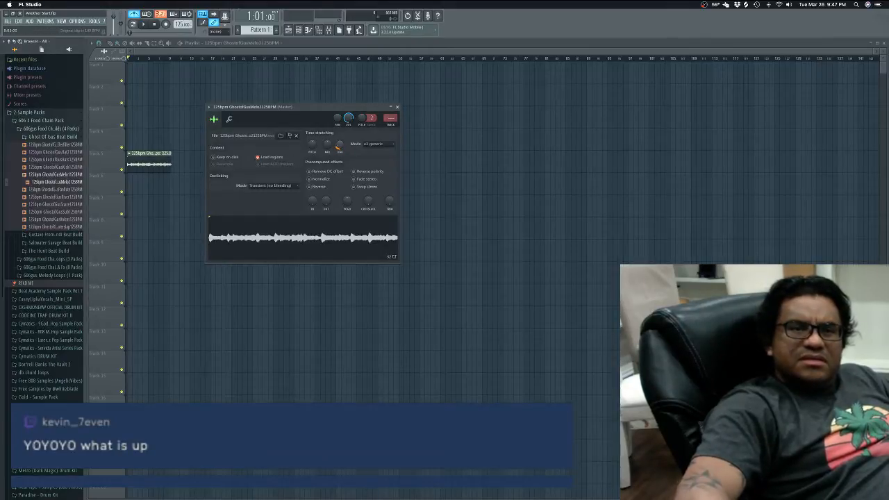
pyautogui.press('space')
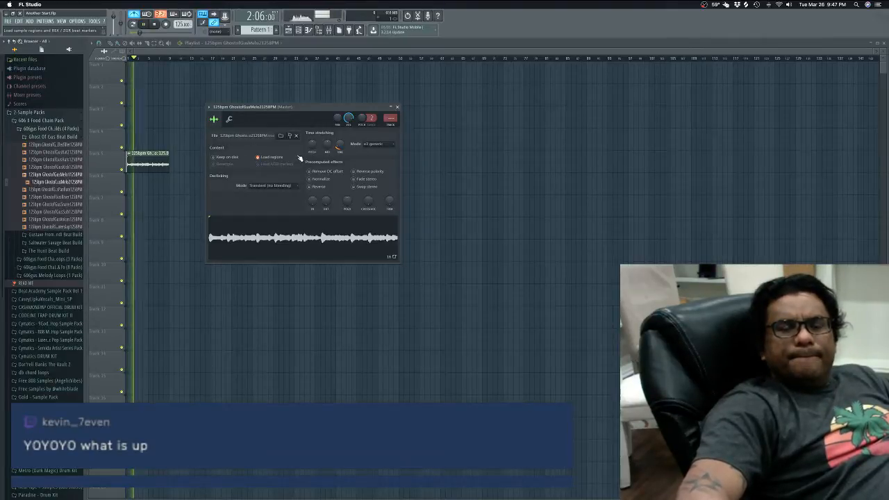
pyautogui.press('space')
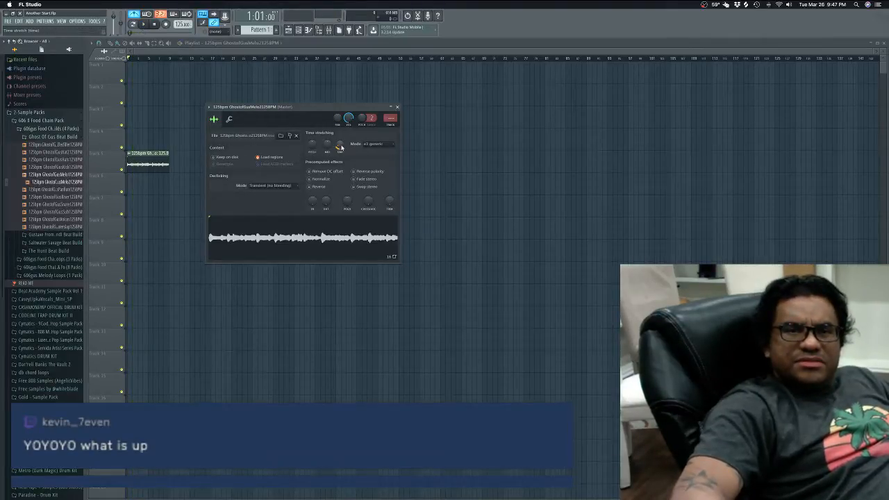
pyautogui.moveTo(340, 148); pyautogui.dragTo(339, 146)
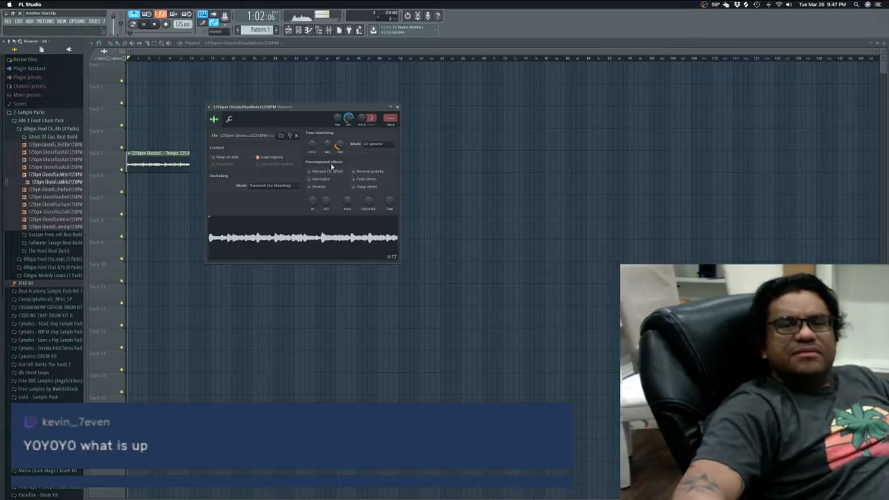
pyautogui.press('space')
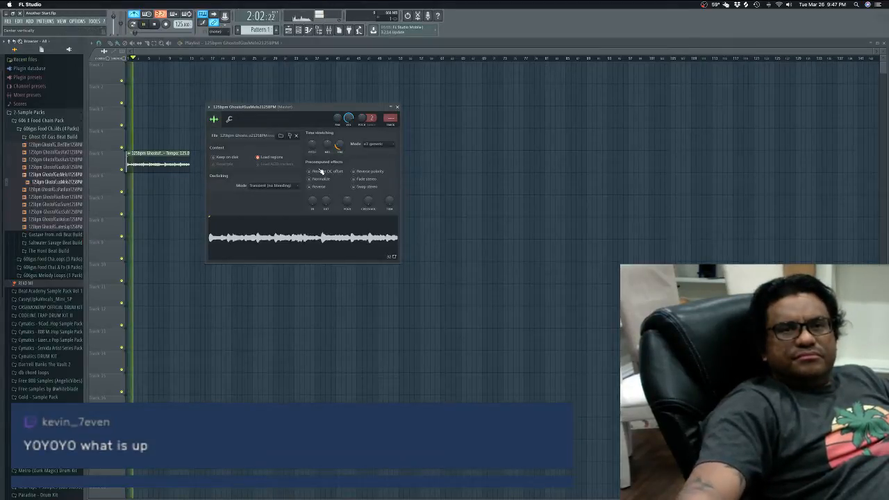
pyautogui.press('space')
# Step: Autodetect the melody sample's tempo using the estimated 125 BPM and play back the clip
pyautogui.rightClick(339, 146)
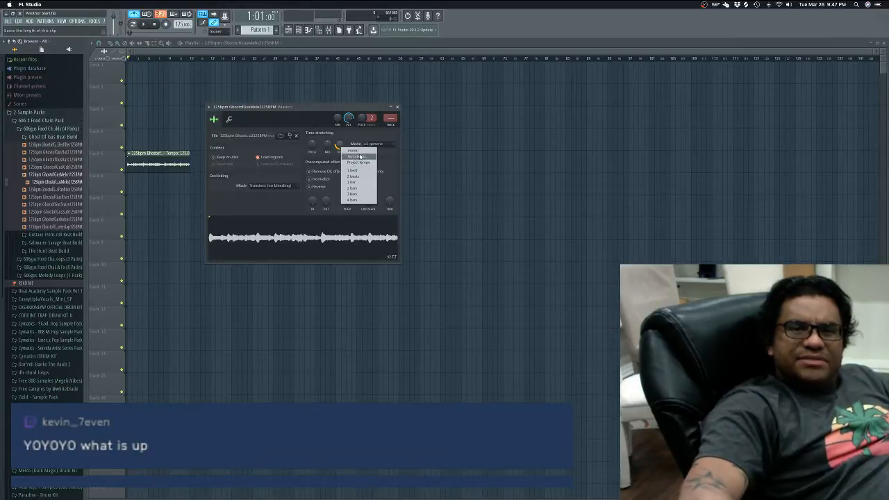
pyautogui.click(358, 156)
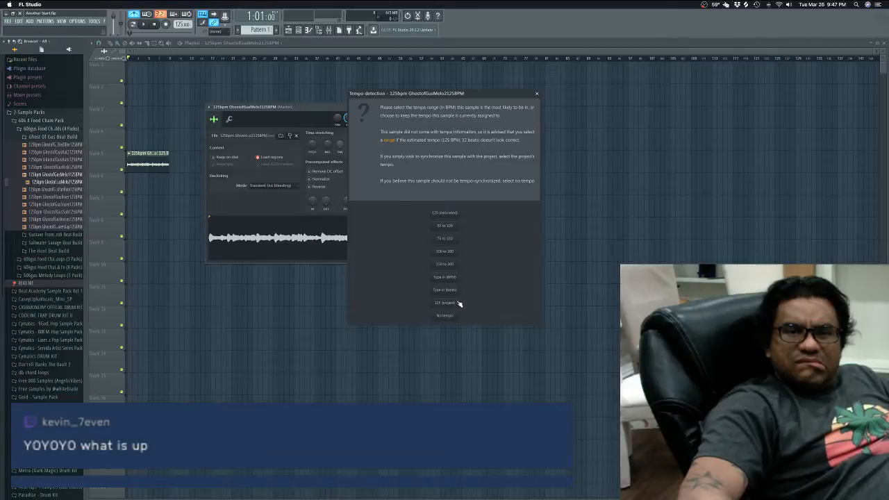
pyautogui.click(449, 218)
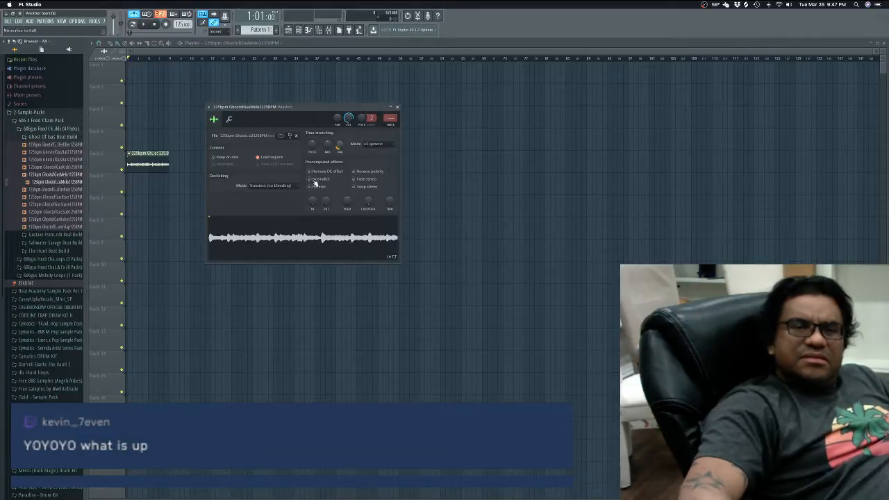
pyautogui.press('space')
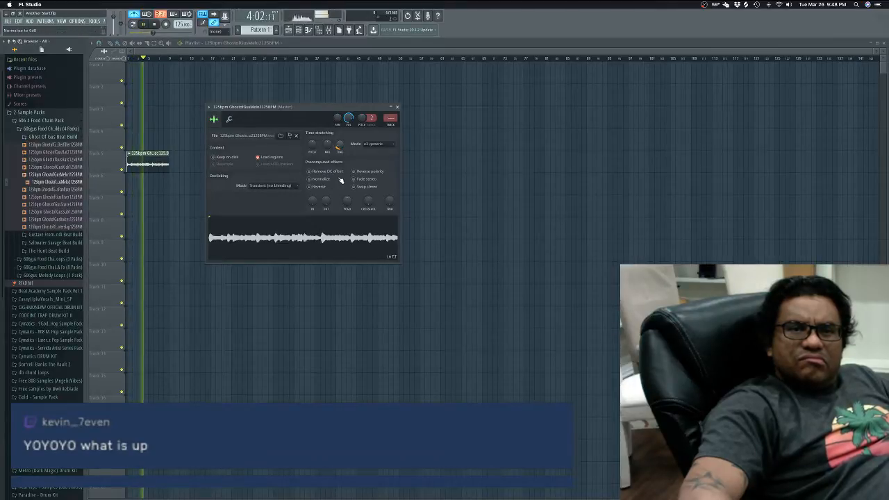
pyautogui.press('space')
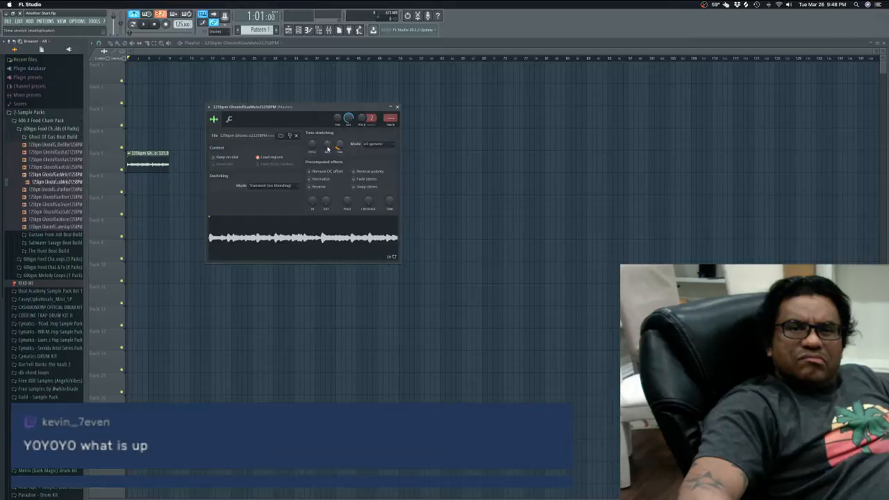
# Step: Try shifting the melody sample's time-stretching pitch and reset the pitch control
pyautogui.moveTo(315, 147)
pyautogui.mouseDown()
pyautogui.moveTo(315, 138)
pyautogui.moveTo(313, 161)
pyautogui.moveTo(313, 141)
pyautogui.mouseUp()
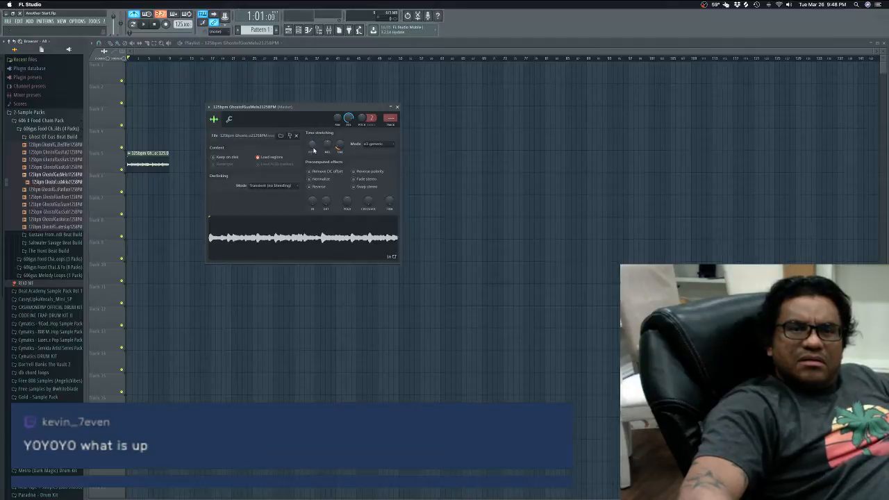
pyautogui.rightClick(313, 147)
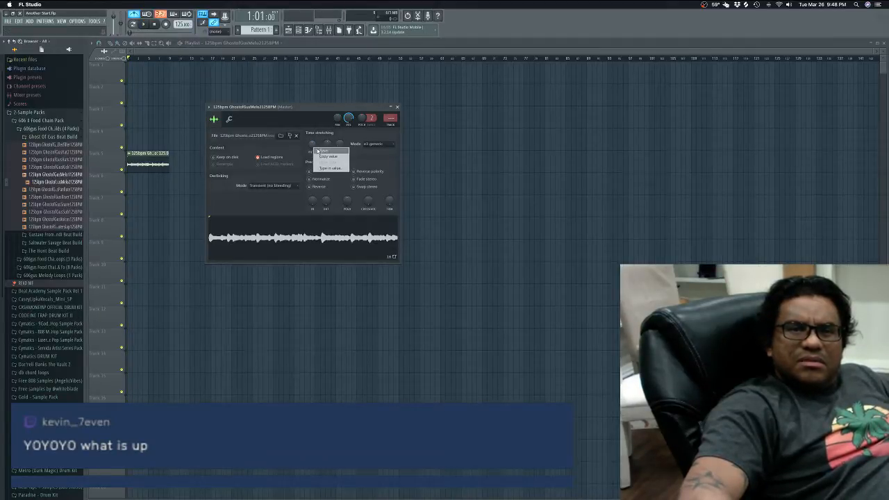
pyautogui.click(317, 151)
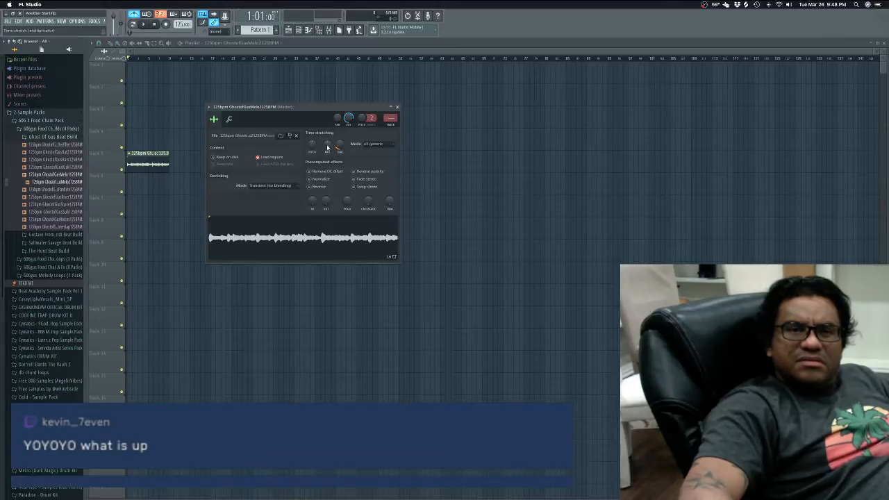
pyautogui.rightClick(339, 147)
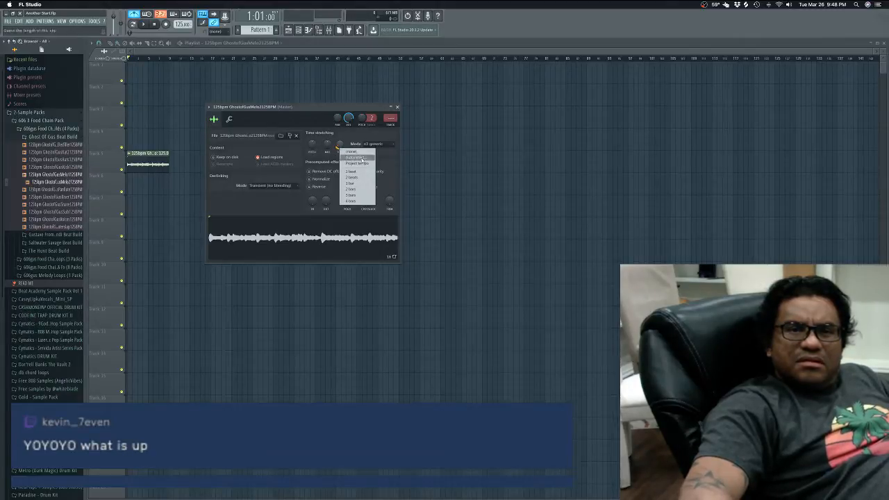
pyautogui.click(318, 141)
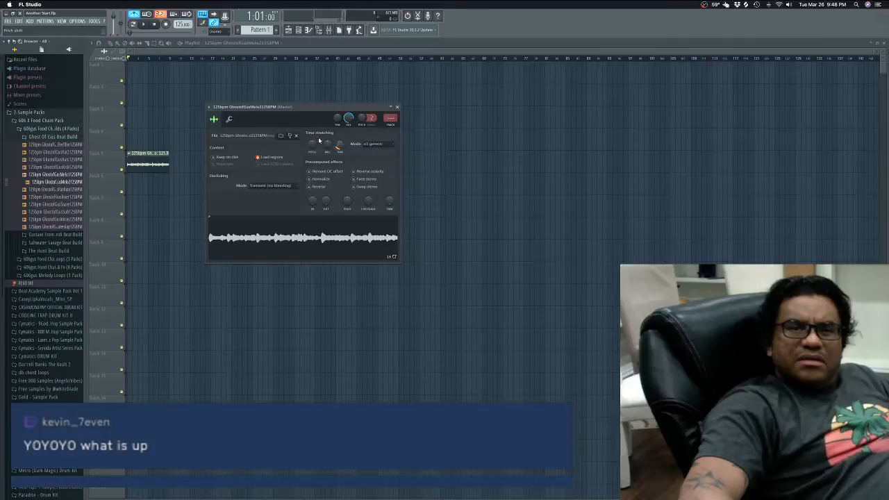
# Step: Check the melody sample's miscellaneous settings and close its settings window
pyautogui.click(235, 122)
pyautogui.click(215, 120)
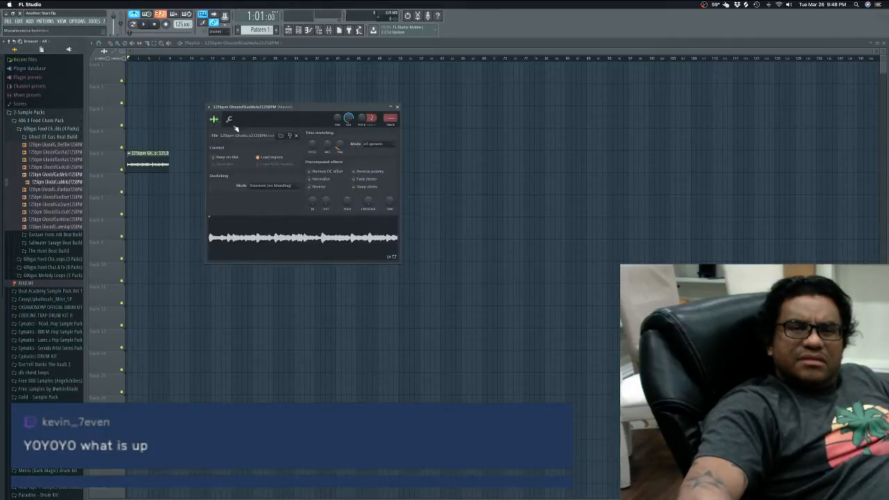
pyautogui.click(397, 107)
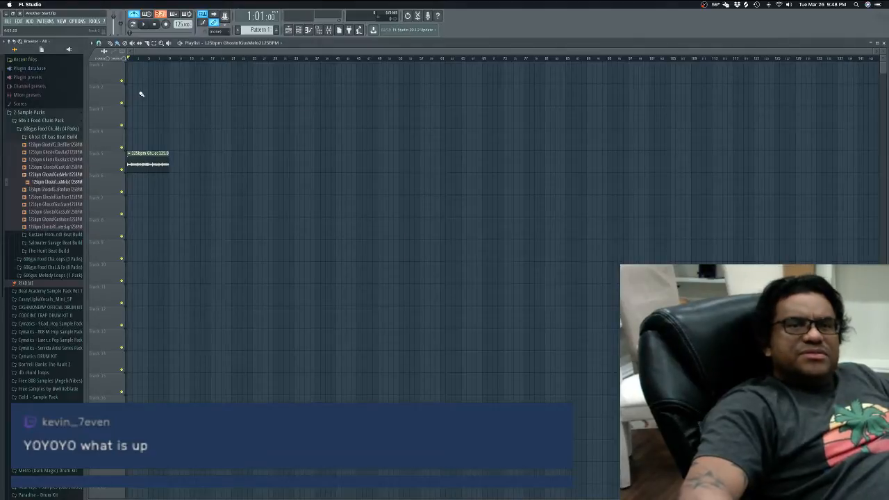
# Step: Move the melody clip from Track 5 to the start of Track 1 and play it back
pyautogui.scroll(-2, 444, 229)
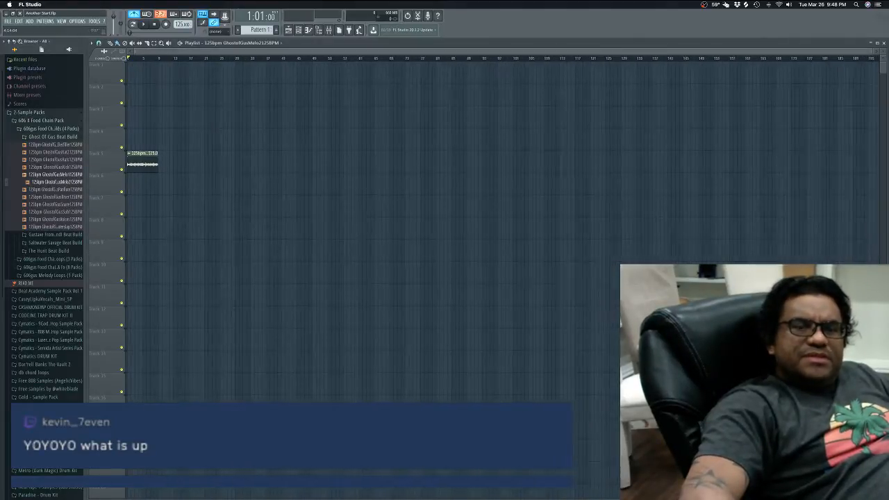
pyautogui.scroll(4, 445, 229)
pyautogui.scroll(-3, 445, 229)
pyautogui.scroll(4, 157, 90)
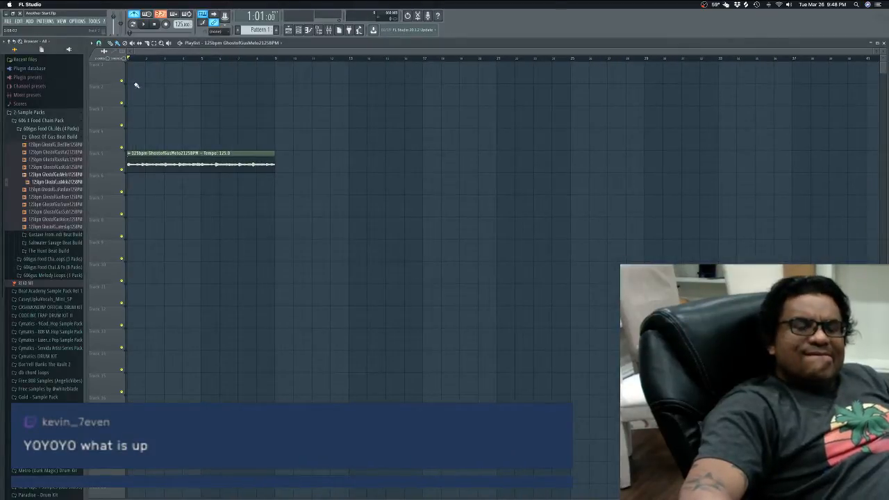
pyautogui.moveTo(159, 153); pyautogui.dragTo(147, 62)
pyautogui.press('space')
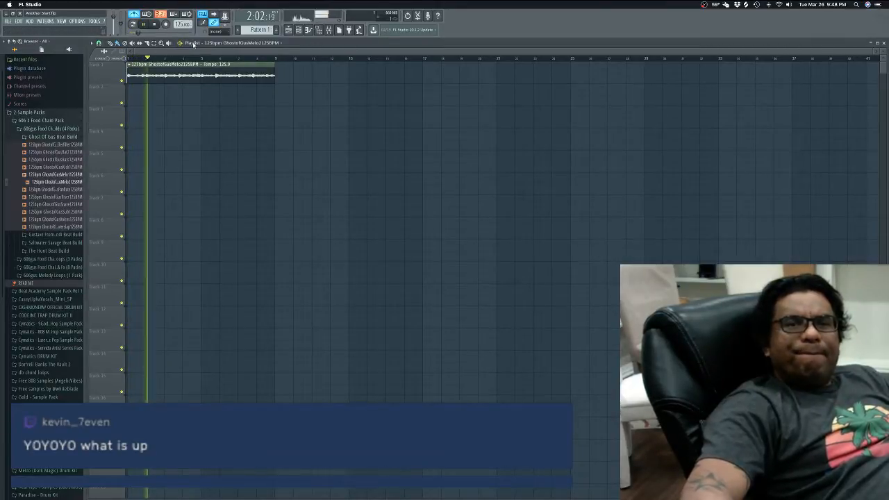
pyautogui.press('space')
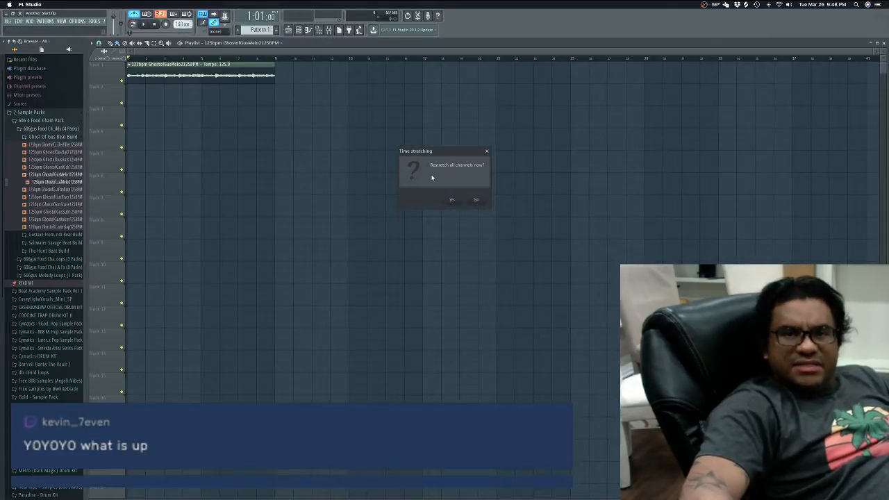
# Step: Set the project tempo to 140 BPM, restretching all channels, and play back the melody clip
pyautogui.click(452, 199)
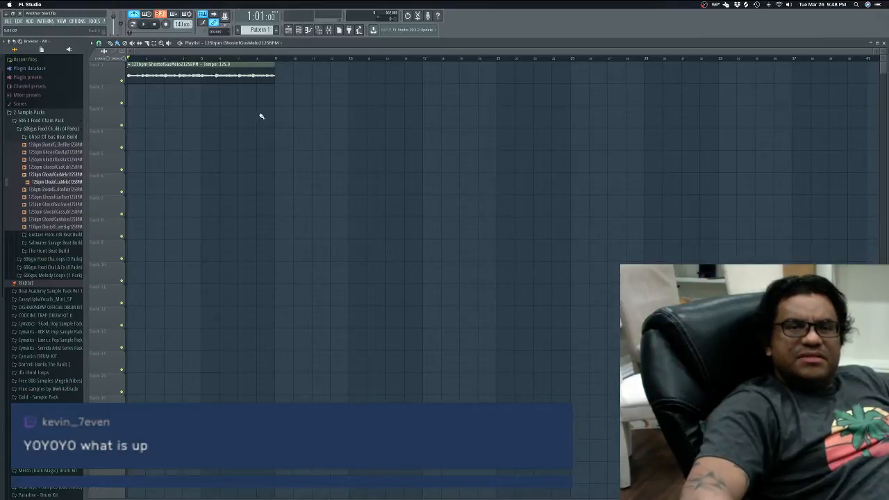
pyautogui.press('space')
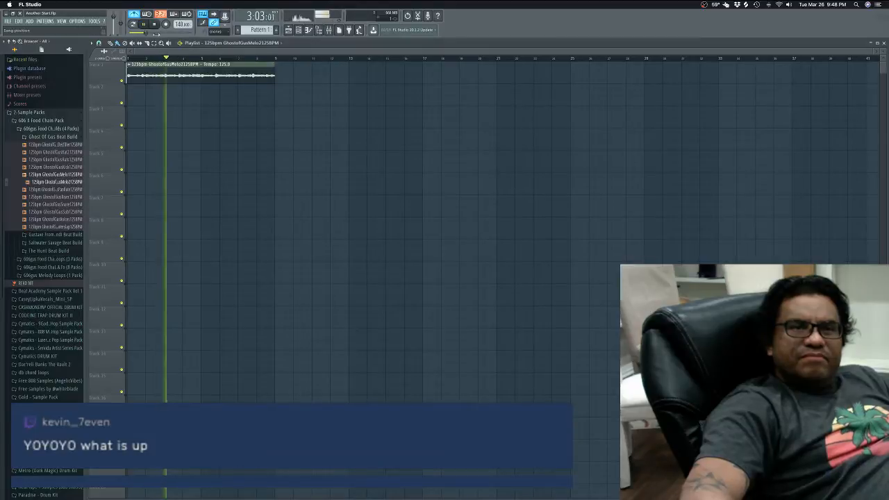
pyautogui.press('space')
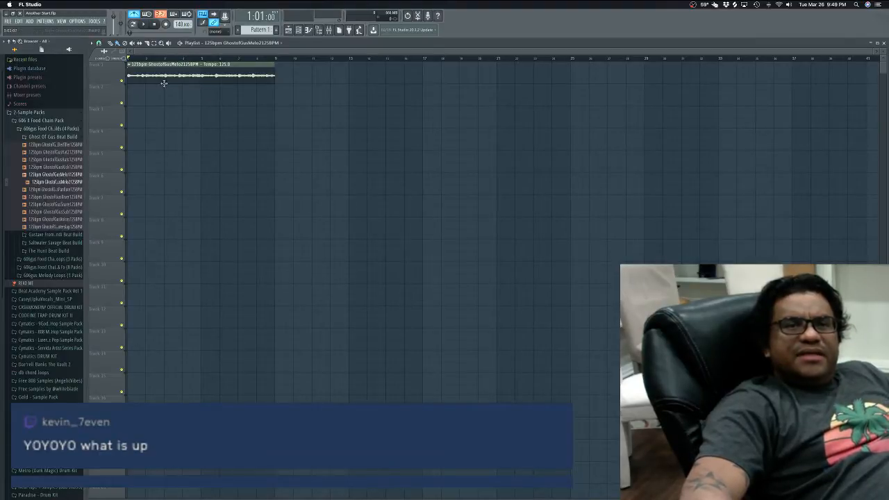
# Step: Show the channel rack and move it up closer to the melody clip
pyautogui.click(299, 30)
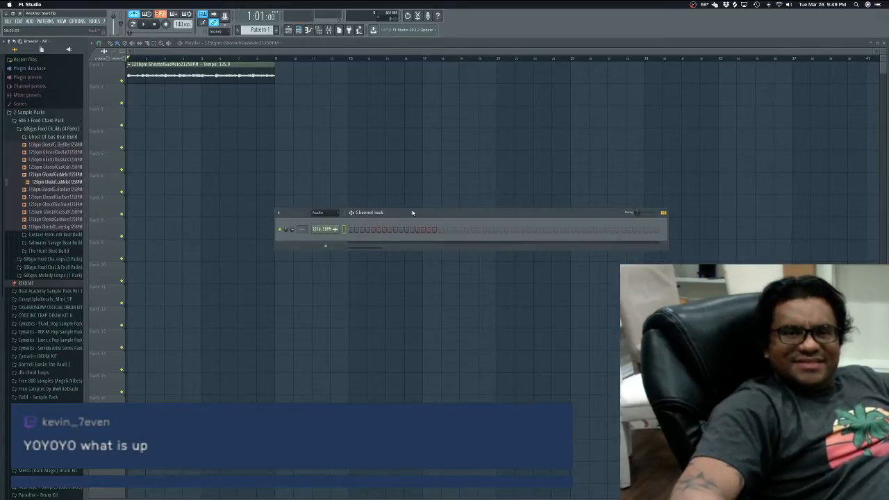
pyautogui.moveTo(412, 212); pyautogui.dragTo(391, 161)
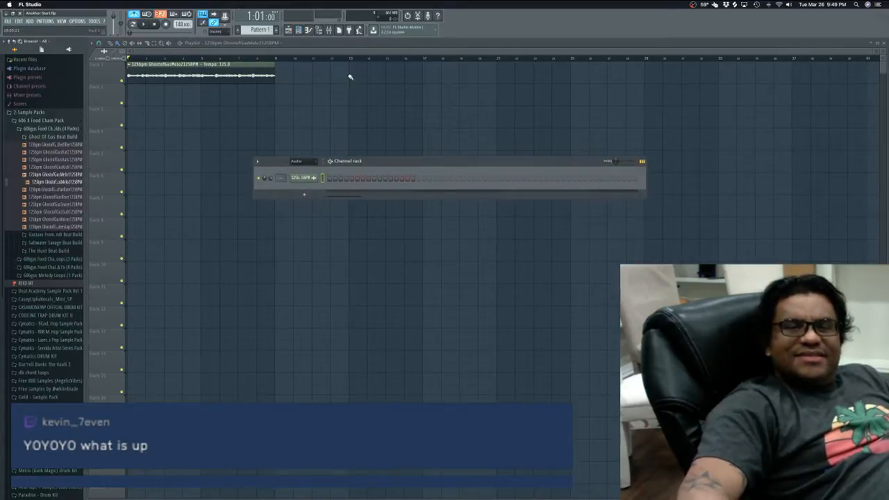
pyautogui.click(300, 17)
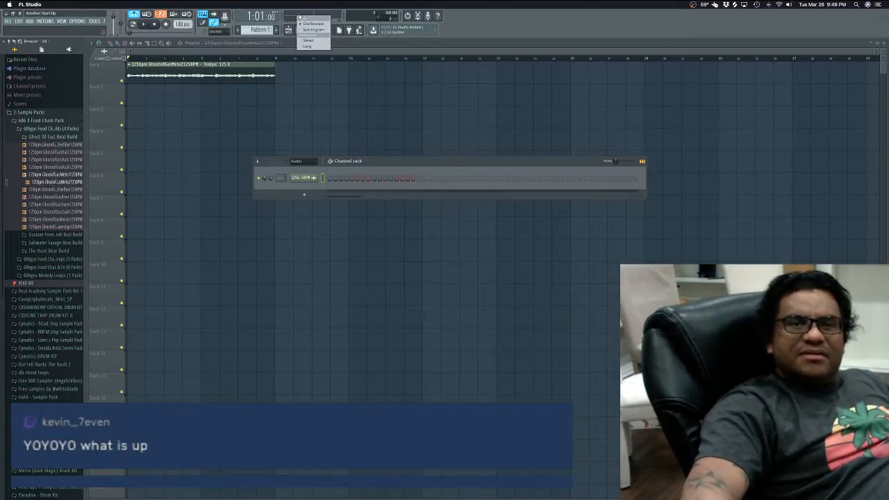
pyautogui.click(300, 17)
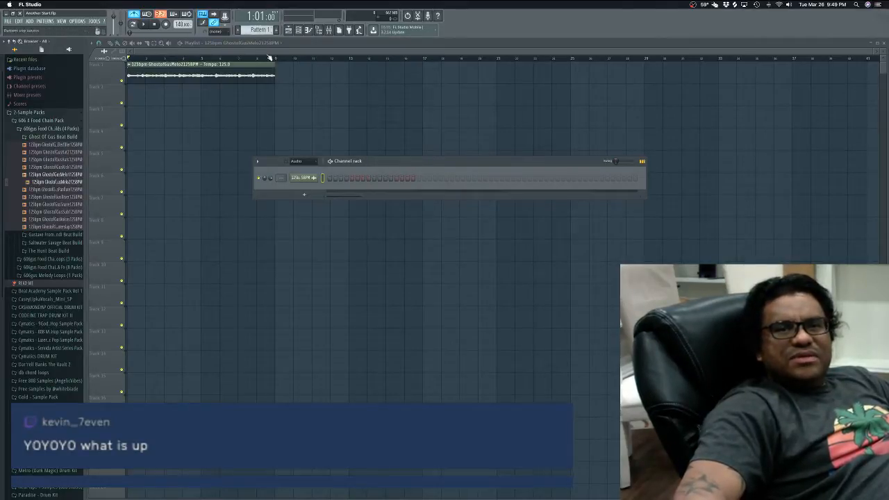
# Step: Rename the melody channel in the channel rack to "sample"
pyautogui.rightClick(310, 180)
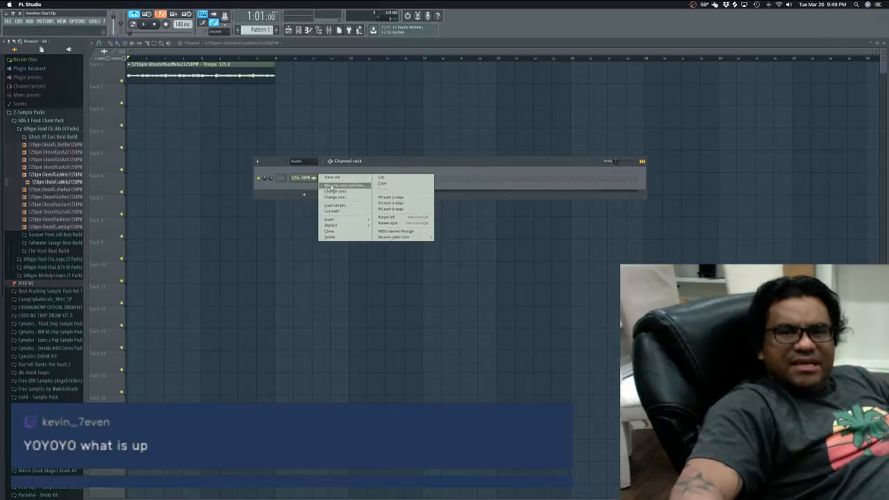
pyautogui.click(334, 186)
pyautogui.write('5')
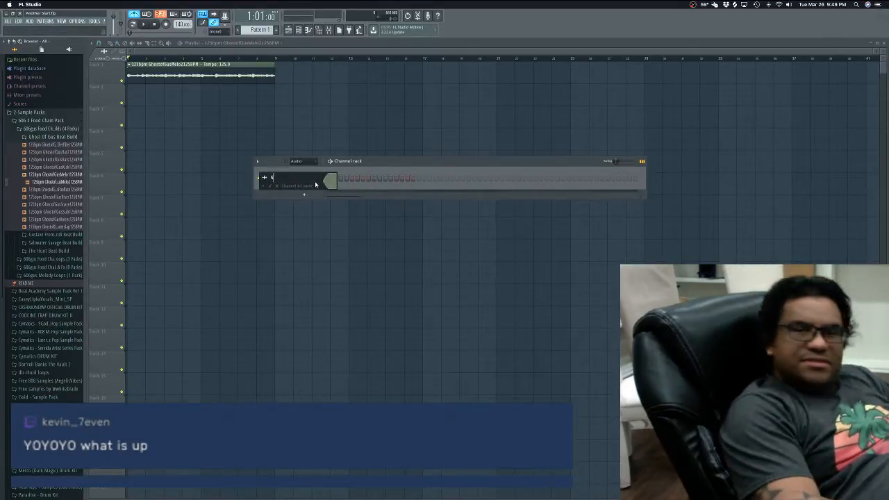
pyautogui.press('Return')
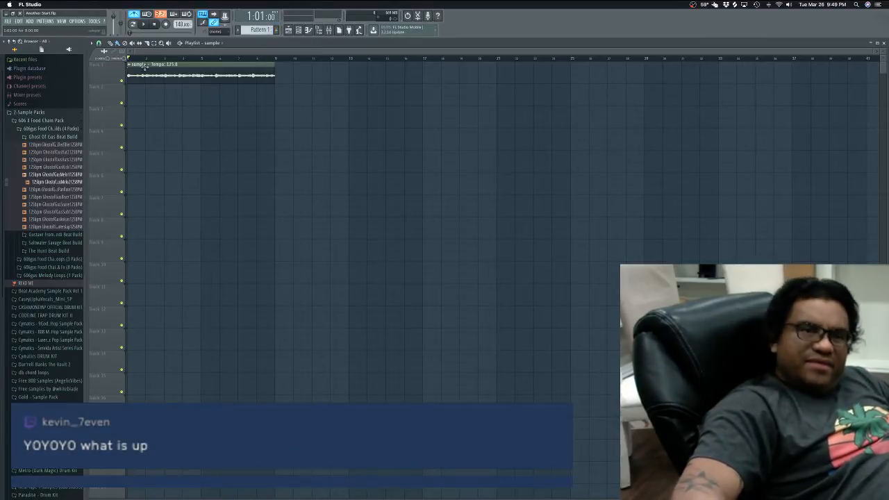
# Step: Rename Pattern 1 to "sample"
pyautogui.click(262, 31)
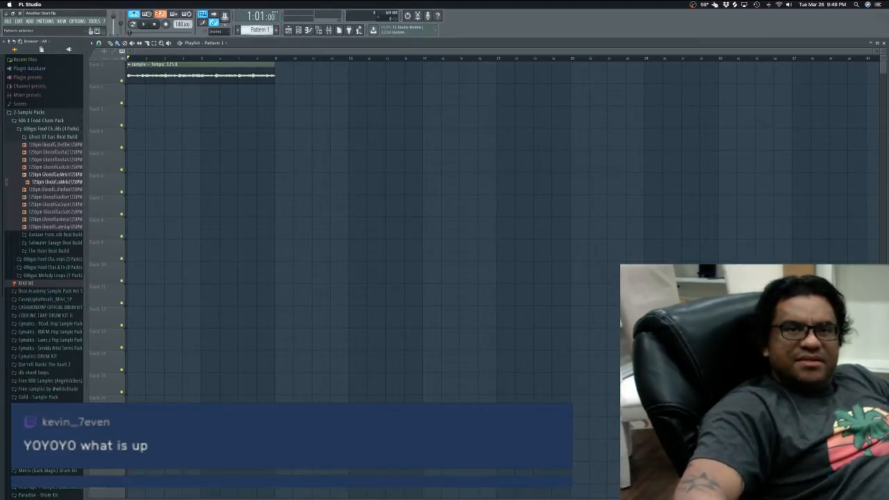
pyautogui.click(260, 30)
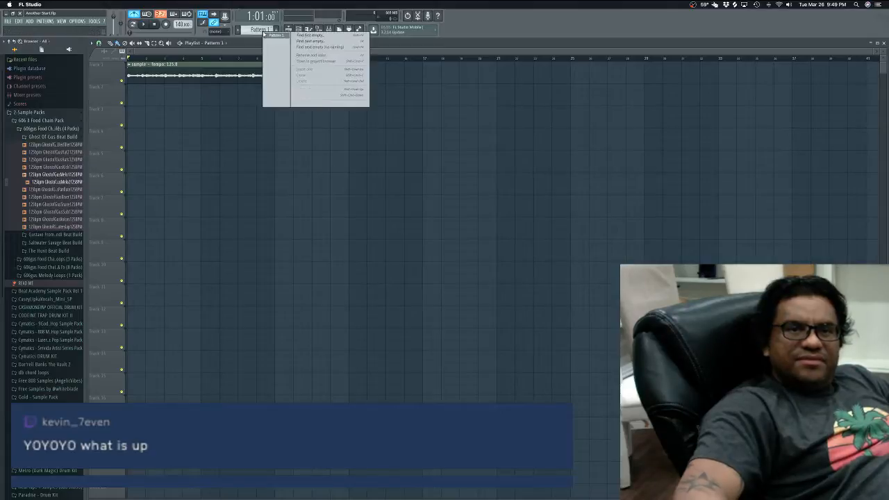
pyautogui.click(318, 55)
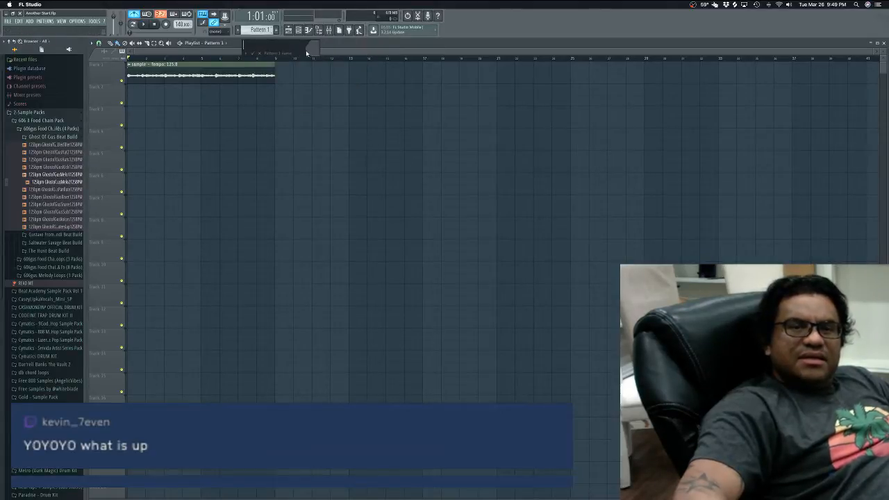
pyautogui.write('am')
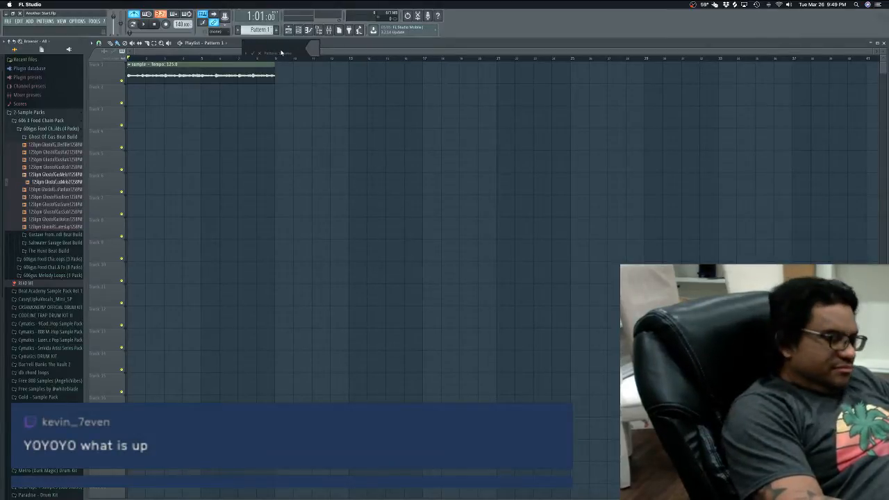
pyautogui.write('ple')
pyautogui.press('Return')
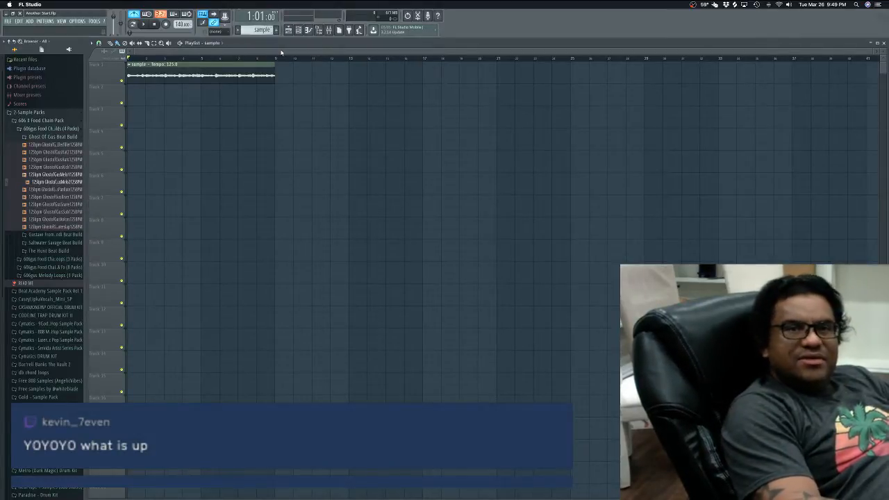
# Step: Rename playlist Track 1 to "sample"
pyautogui.rightClick(114, 66)
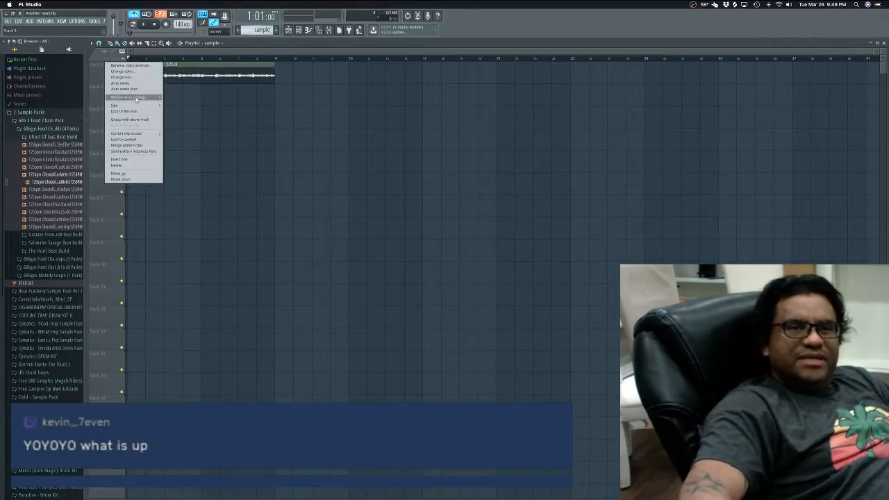
pyautogui.click(134, 66)
pyautogui.write('samp')
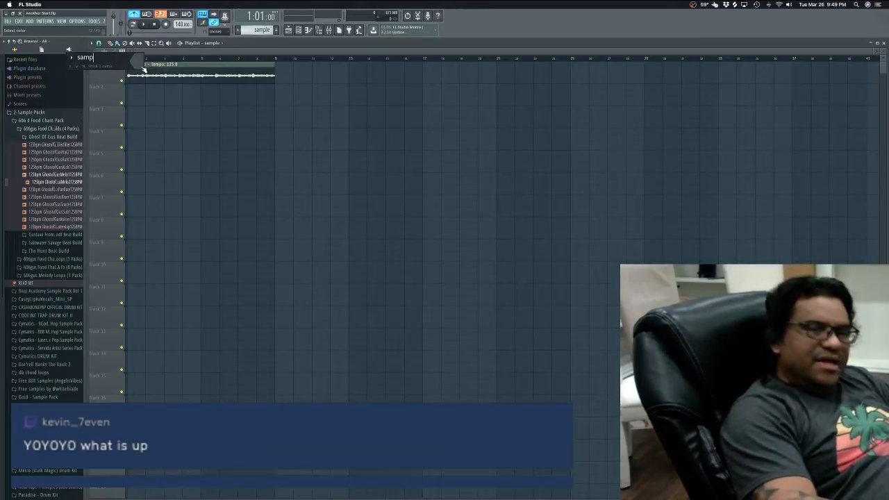
pyautogui.write('le')
pyautogui.press('Return')
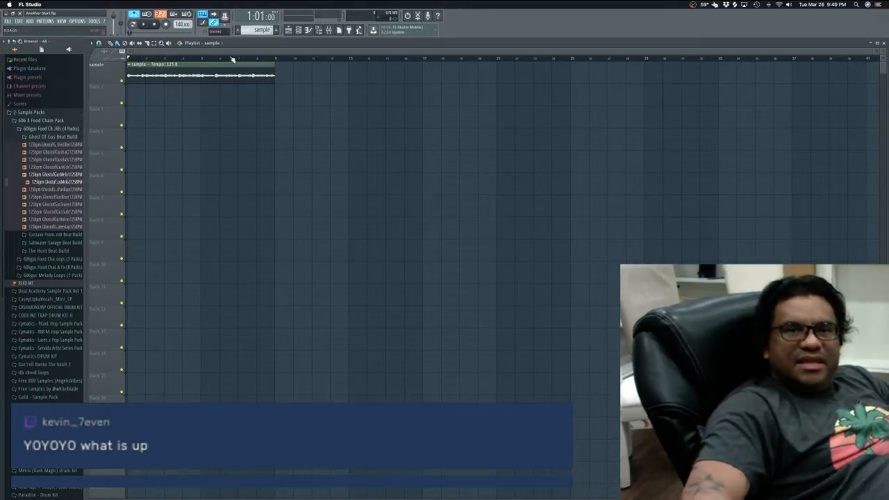
# Step: Rename mixer track Insert 1 to "sample", check the name in the mixer and hide the mixer
pyautogui.click(329, 29)
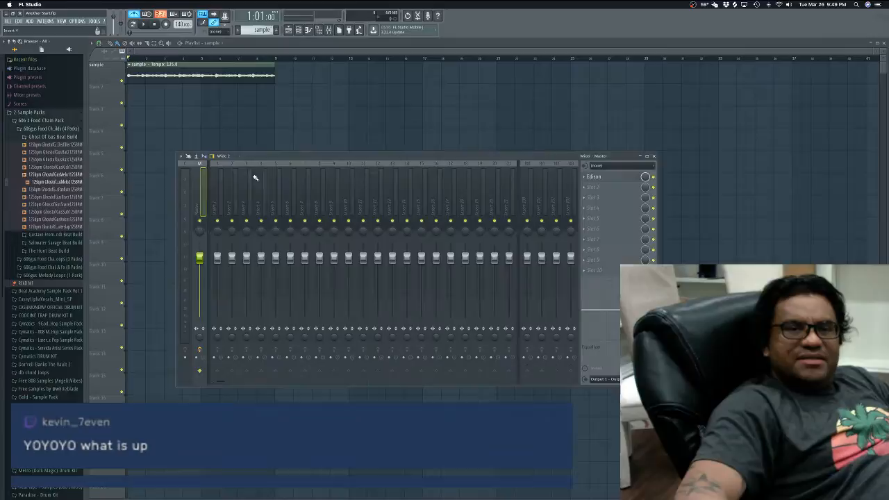
pyautogui.click(215, 203)
pyautogui.rightClick(222, 164)
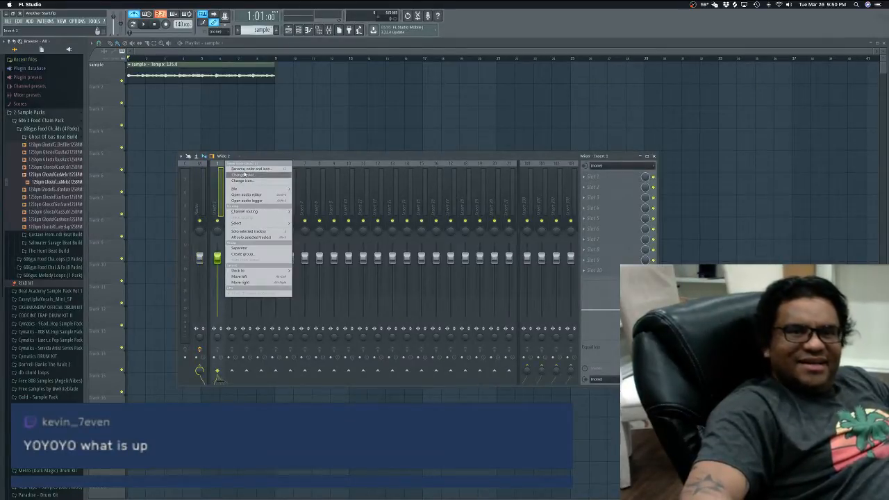
pyautogui.click(250, 170)
pyautogui.write('sam')
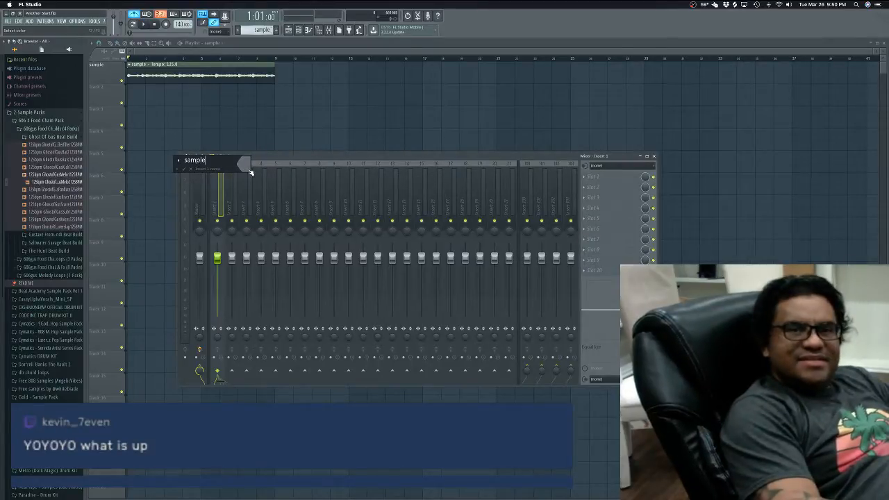
pyautogui.write('ple')
pyautogui.press('Return')
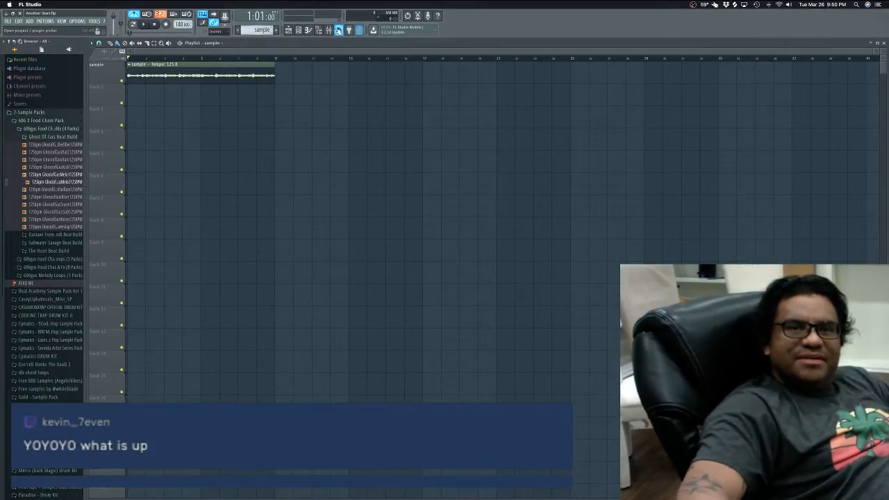
pyautogui.click(328, 30)
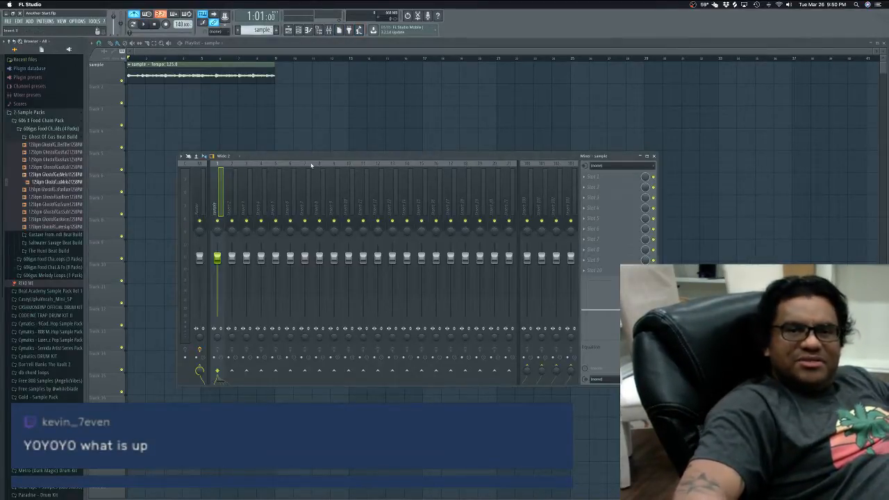
pyautogui.click(328, 29)
# Step: Switch to OBS Studio to check the stream preview and return to FL Studio
pyautogui.press('super+Tab')
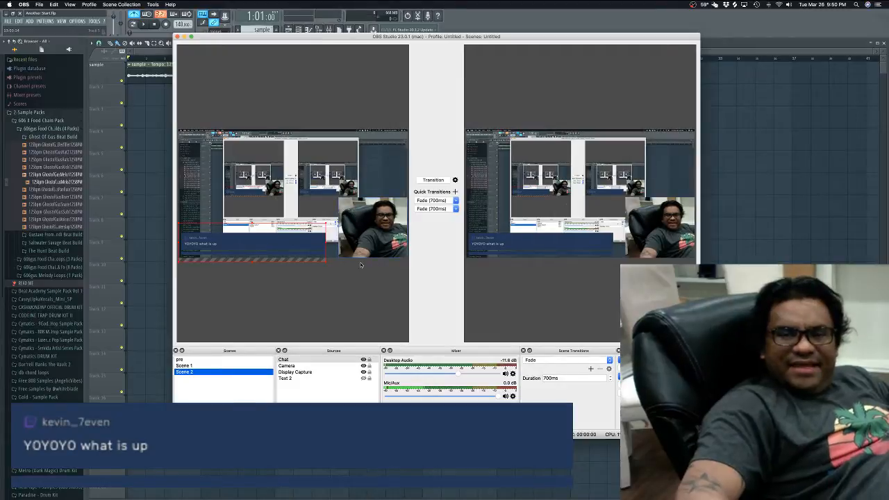
pyautogui.press('super+Tab')
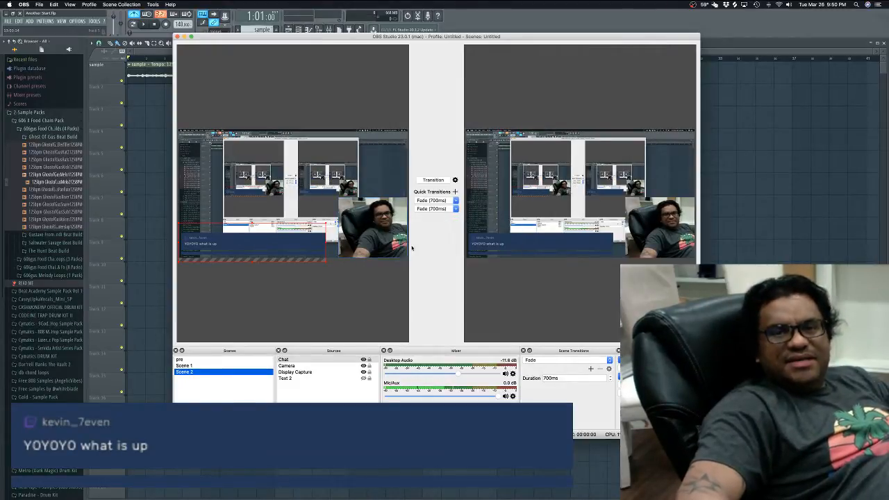
pyautogui.press('super+Tab')
pyautogui.click(447, 262)
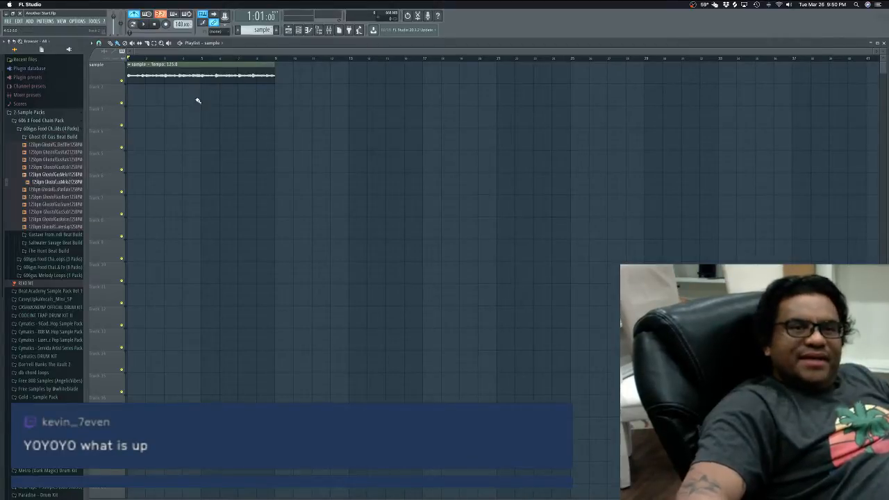
# Step: Switch to the empty Pattern 2 and rename it to "drums"
pyautogui.scroll(-1, 260, 31)
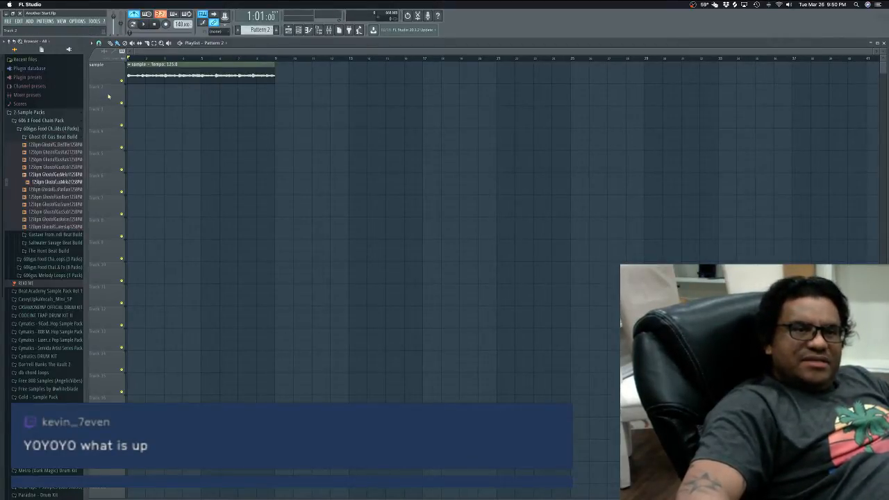
pyautogui.scroll(1, 260, 31)
pyautogui.click(261, 30)
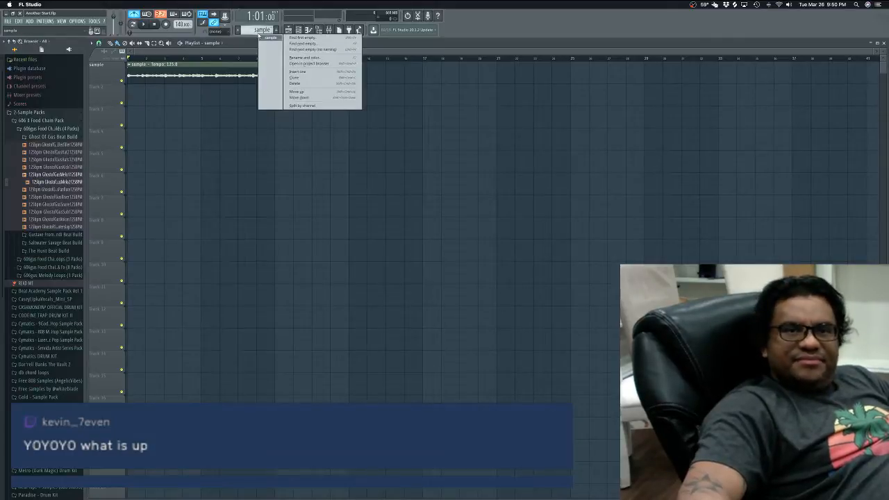
pyautogui.click(255, 32)
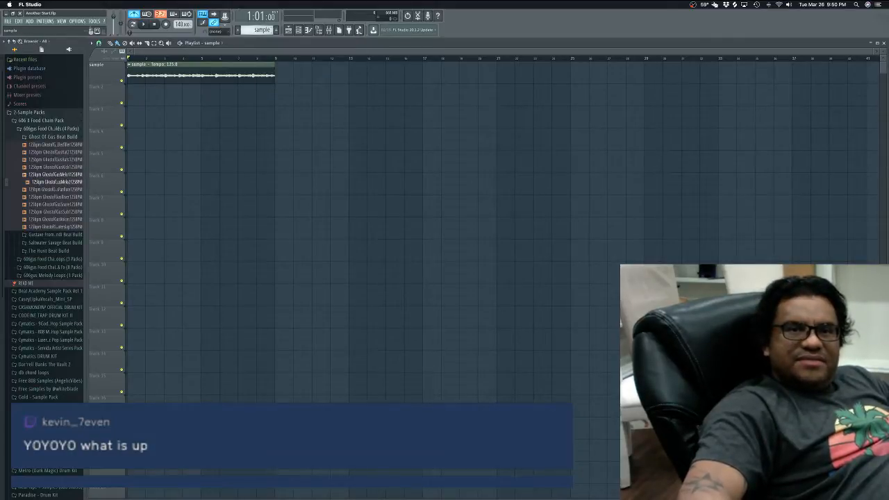
pyautogui.click(260, 31)
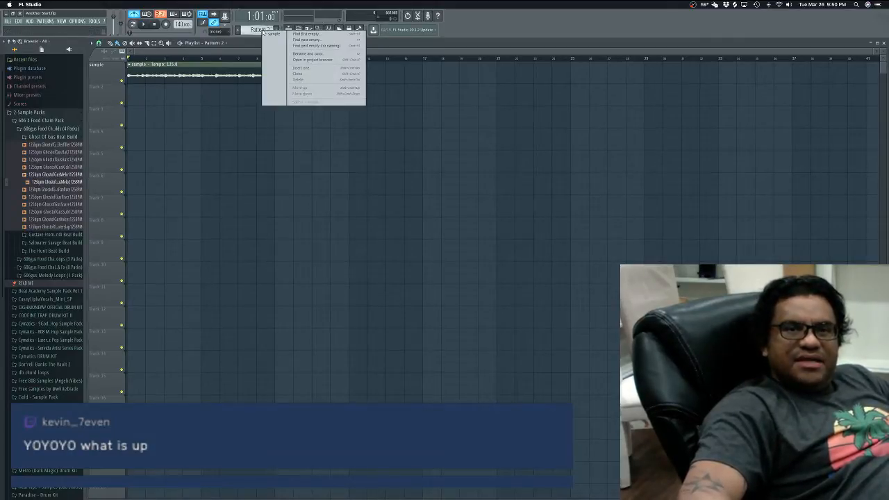
pyautogui.click(313, 53)
pyautogui.write('d')
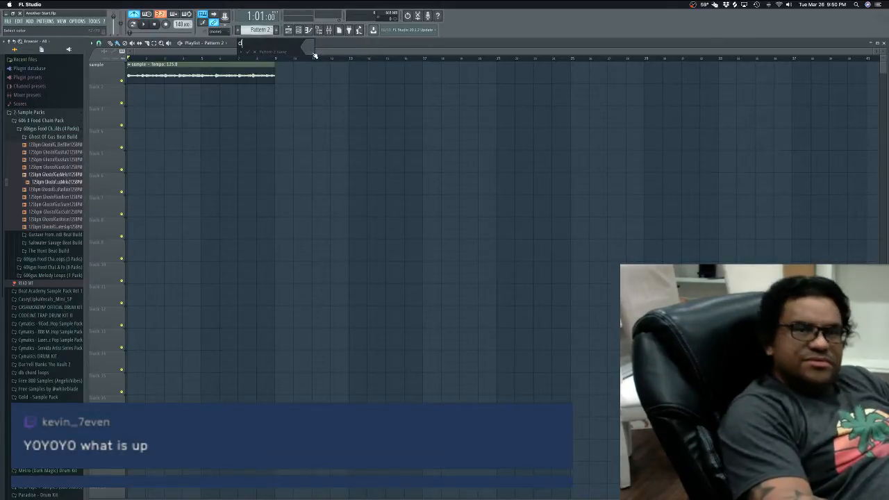
pyautogui.write('rums')
pyautogui.press('Return')
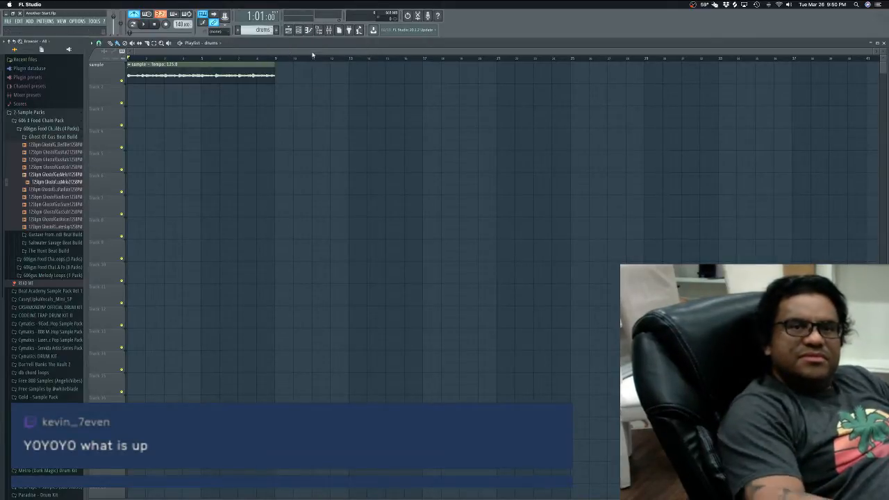
pyautogui.click(134, 93)
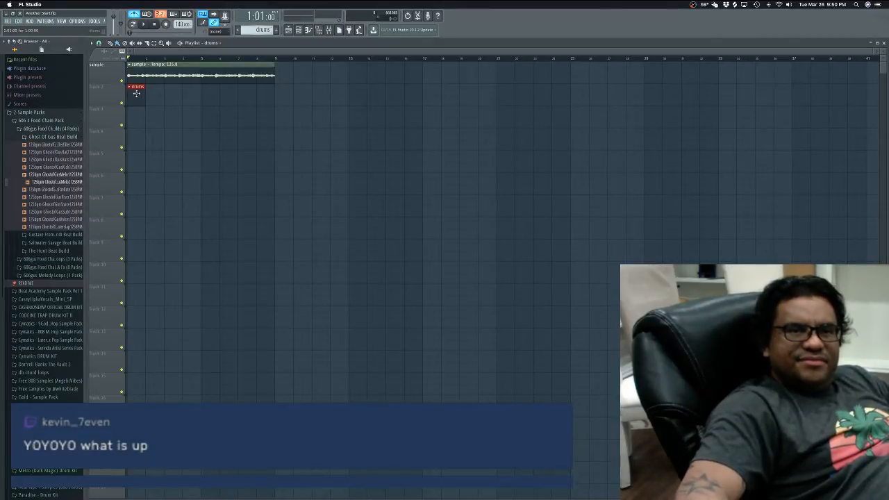
pyautogui.scroll(5, 137, 93)
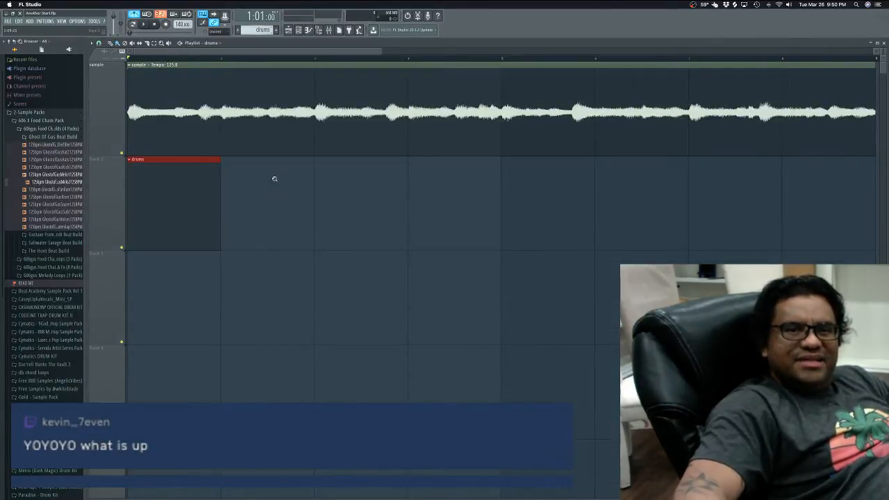
pyautogui.scroll(-5, 271, 170)
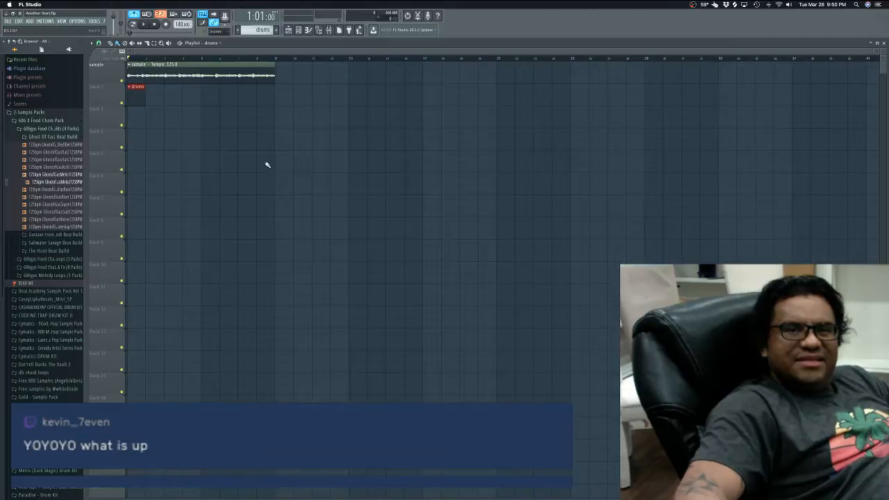
pyautogui.rightClick(140, 96)
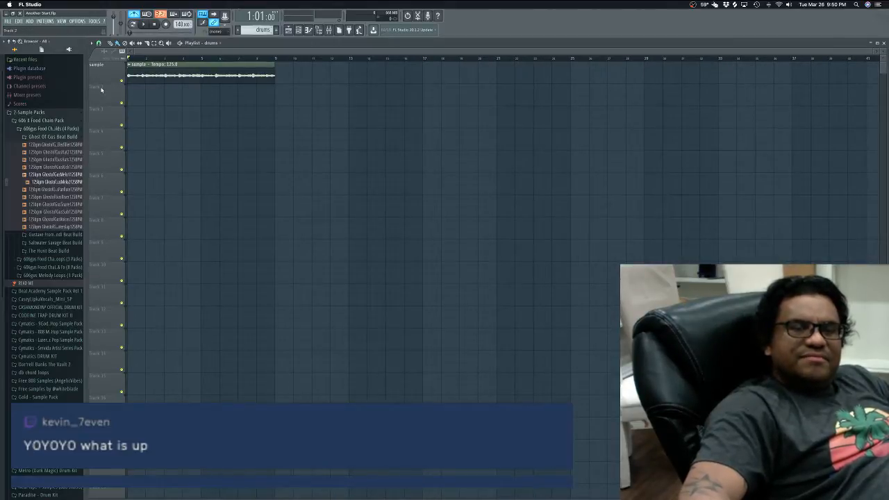
# Step: Enlarge the playlist track heights and inspect the sample clip at closer and wider horizontal zoom levels
pyautogui.scroll(3, 100, 86)
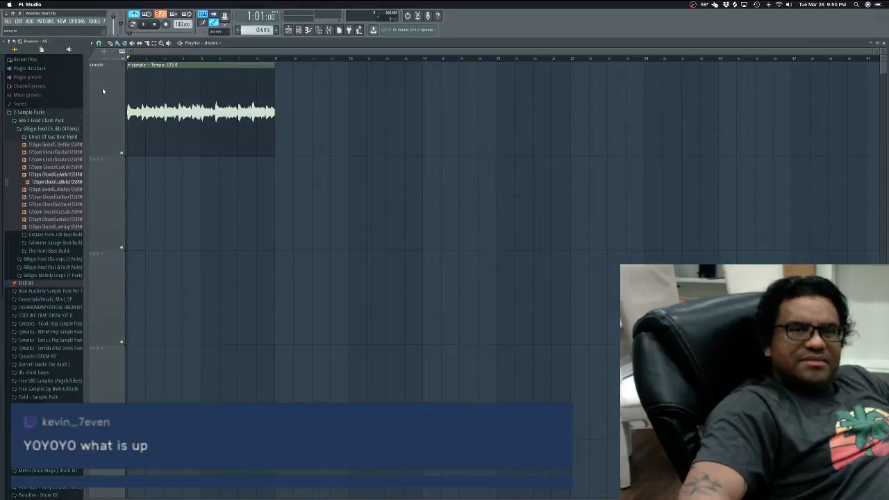
pyautogui.keyDown('super'); pyautogui.rightClick(195, 168); pyautogui.keyUp('super')
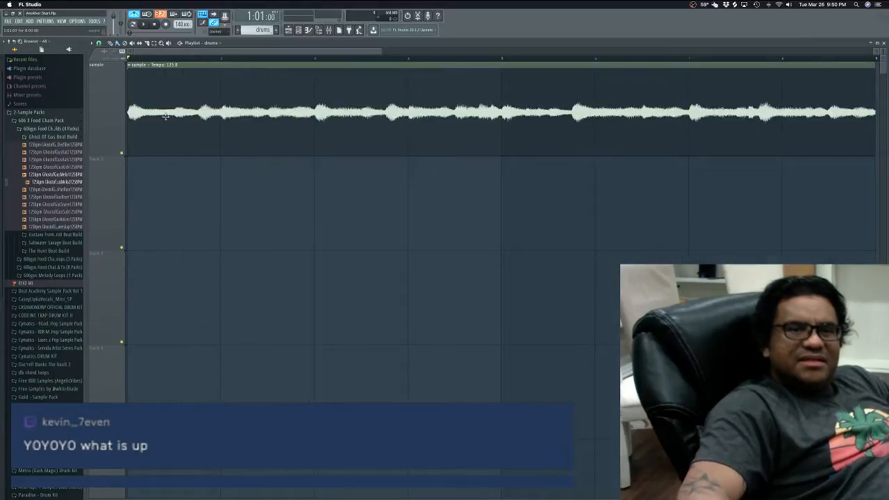
pyautogui.keyDown('super'); pyautogui.rightClick(203, 173); pyautogui.keyUp('super')
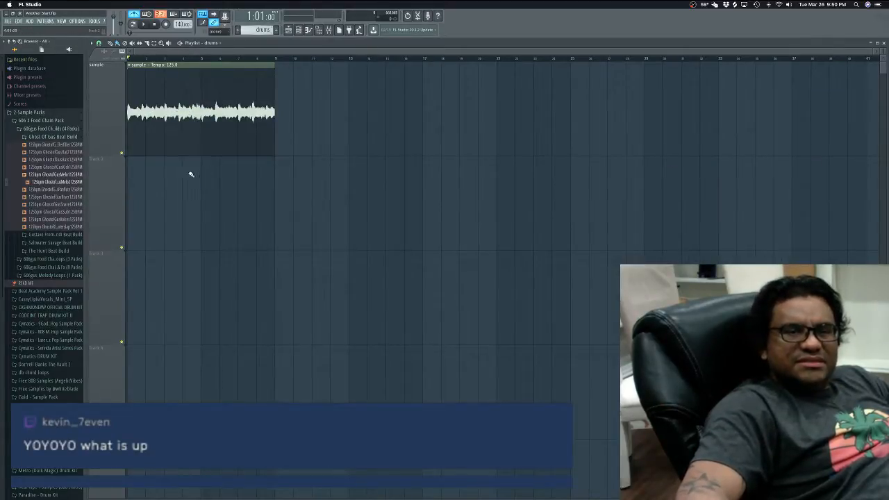
pyautogui.keyDown('super'); pyautogui.rightClick(193, 174); pyautogui.keyUp('super')
pyautogui.keyDown('super'); pyautogui.rightClick(196, 173); pyautogui.keyUp('super')
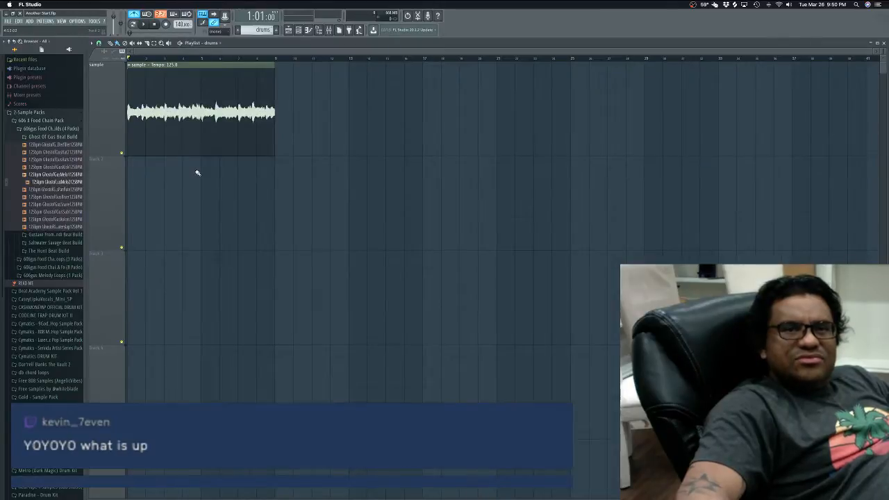
pyautogui.keyDown('super'); pyautogui.rightClick(198, 170); pyautogui.keyUp('super')
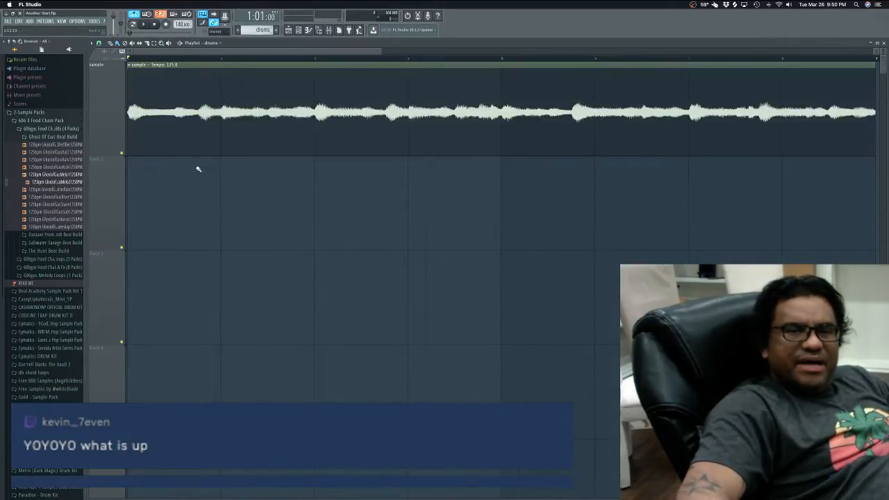
pyautogui.click(162, 43)
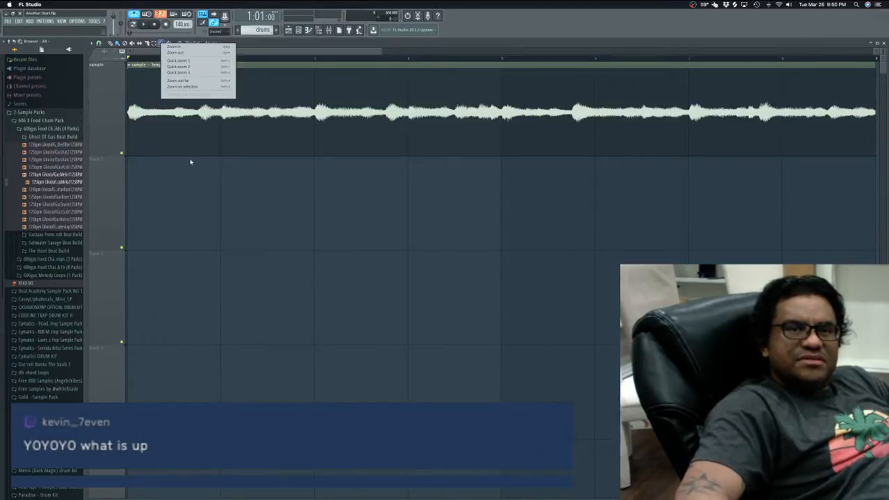
pyautogui.click(190, 161)
pyautogui.scroll(-5, 212, 181)
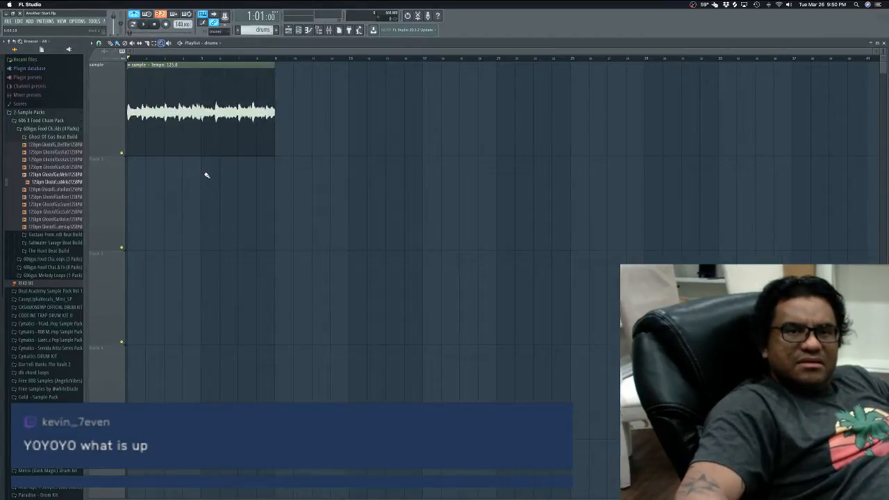
pyautogui.scroll(5, 206, 175)
pyautogui.scroll(-5, 207, 175)
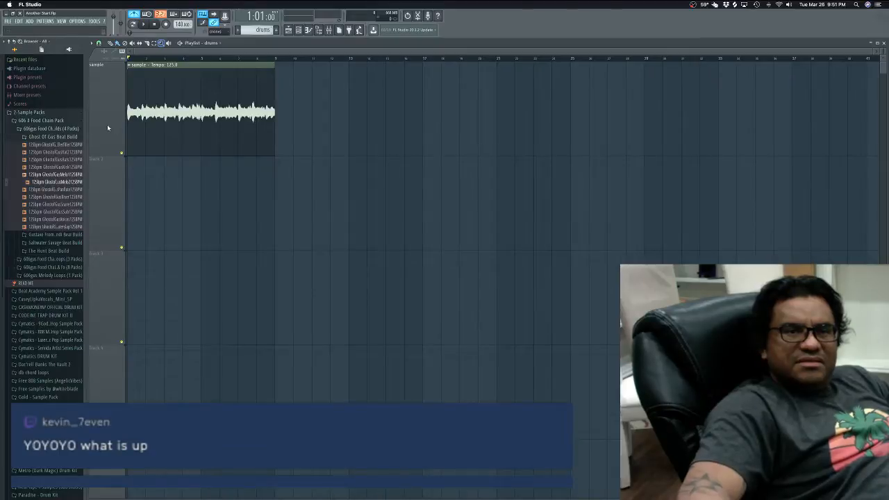
pyautogui.rightClick(108, 127)
pyautogui.rightClick(104, 125)
pyautogui.rightClick(103, 123)
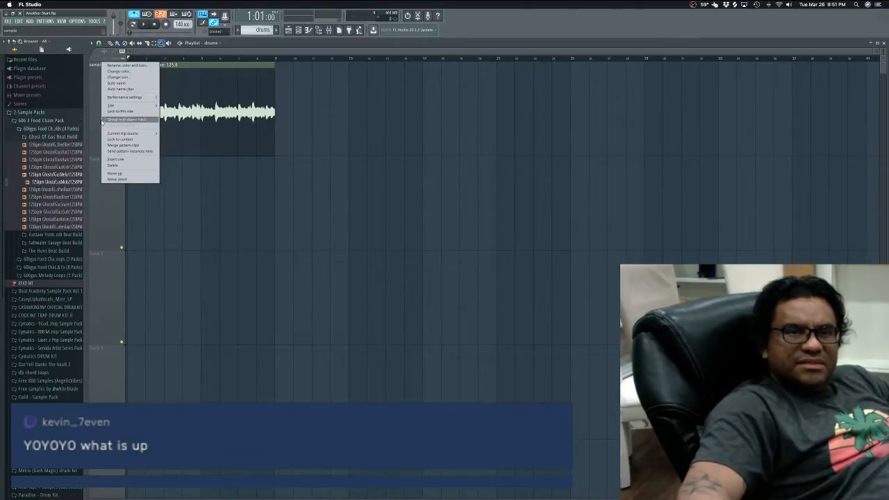
pyautogui.click(101, 122)
pyautogui.rightClick(99, 120)
pyautogui.click(270, 218)
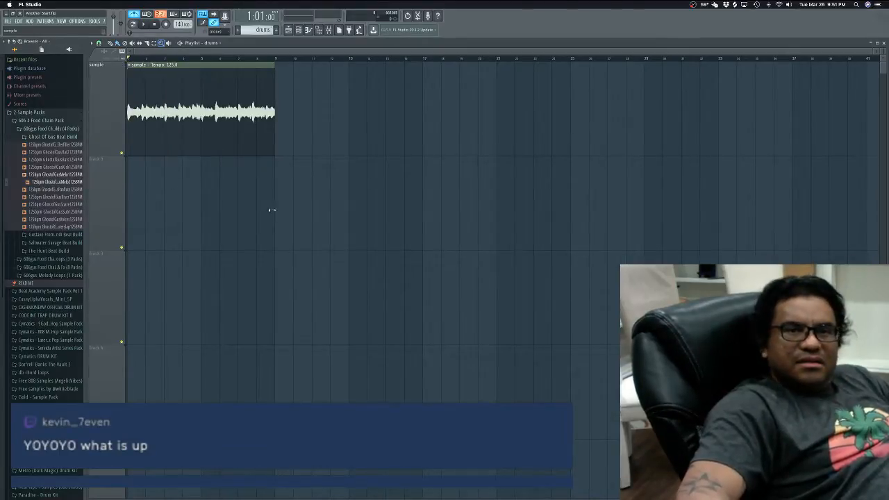
pyautogui.scroll(5, 312, 118)
pyautogui.scroll(-5, 257, 153)
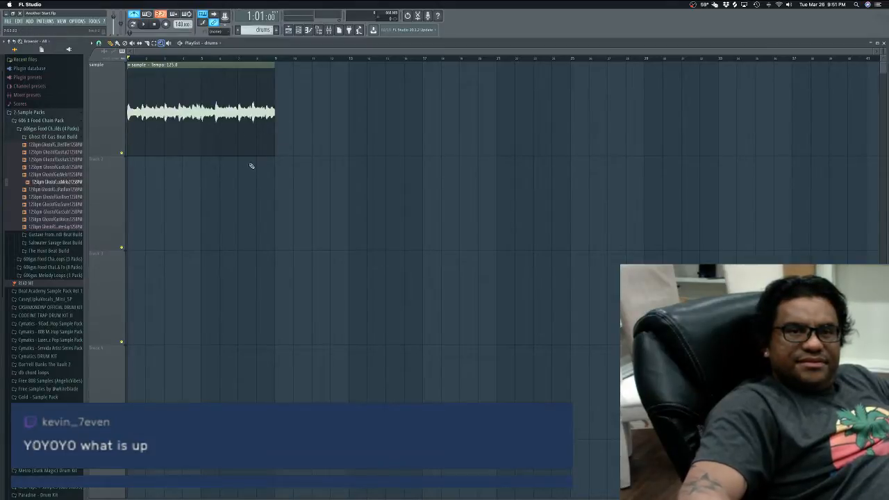
pyautogui.keyDown('ctrl'); pyautogui.rightClick(197, 214); pyautogui.keyUp('ctrl')
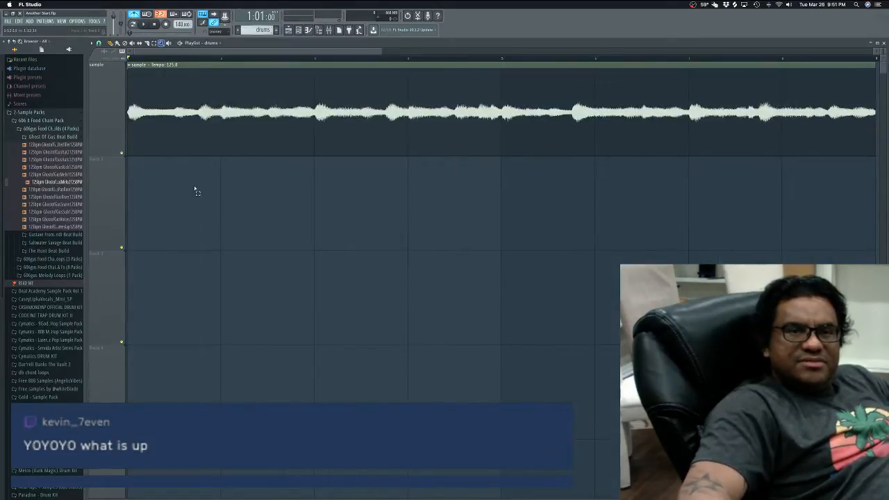
pyautogui.keyDown('ctrl'); pyautogui.rightClick(209, 191); pyautogui.keyUp('ctrl')
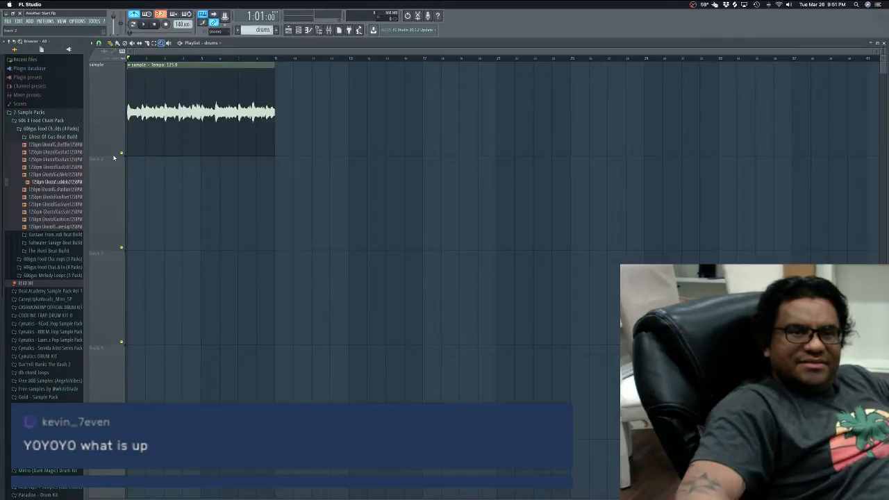
# Step: Reduce the height of the "sample" playlist track and look over its size and performance options
pyautogui.moveTo(111, 153); pyautogui.dragTo(114, 87)
pyautogui.rightClick(114, 88)
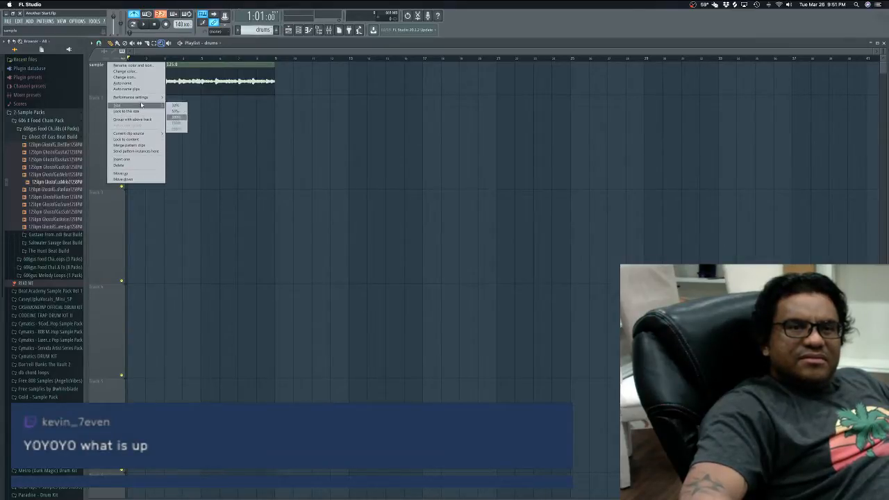
pyautogui.moveTo(143, 99)
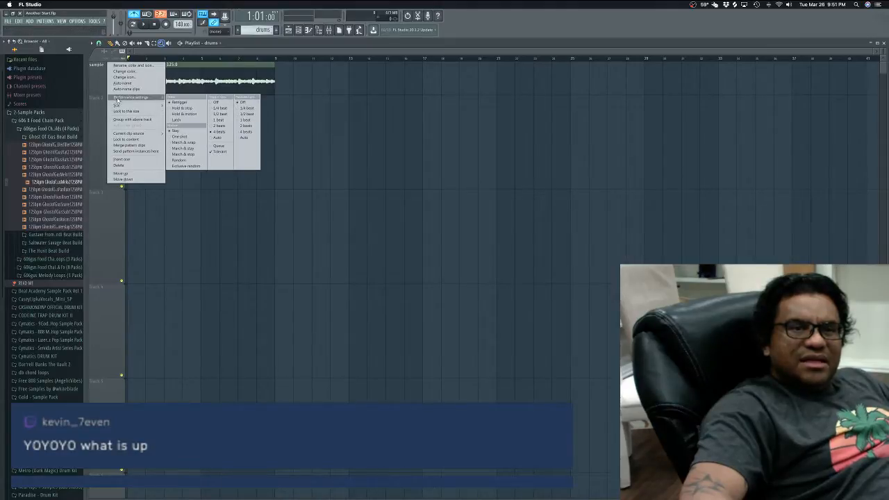
pyautogui.click(99, 82)
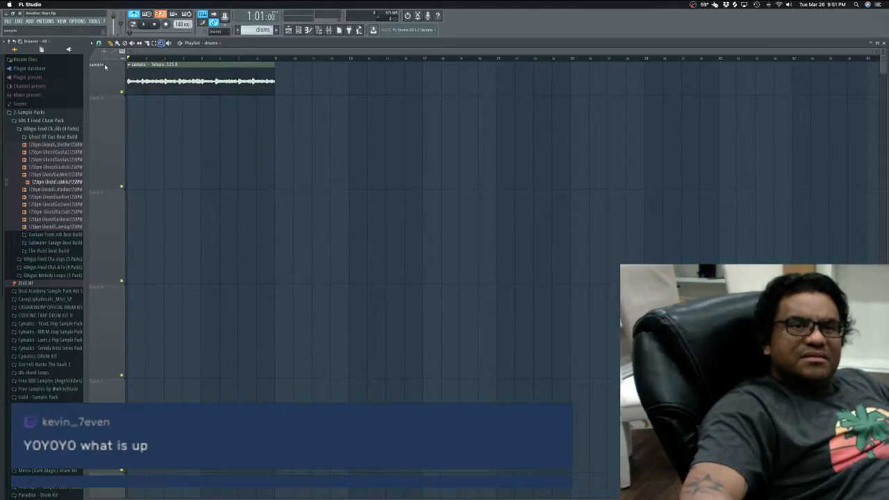
# Step: Look through the playlist's view and snap options
pyautogui.click(91, 44)
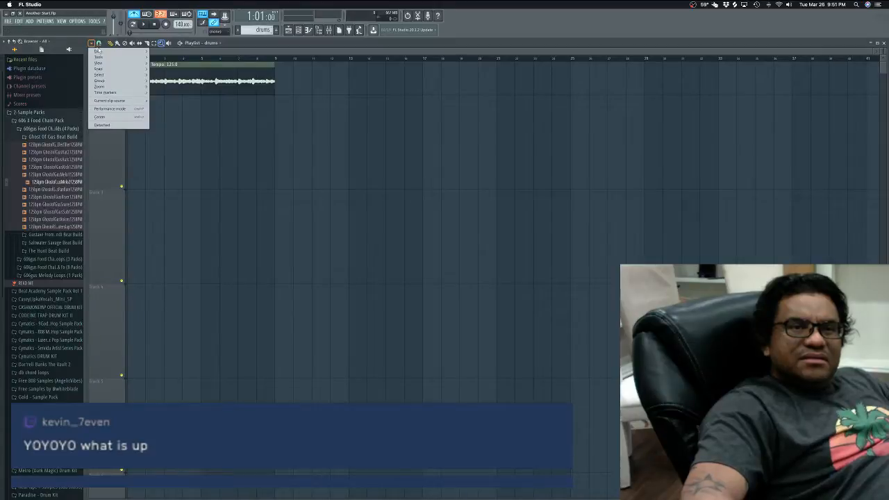
pyautogui.moveTo(104, 63)
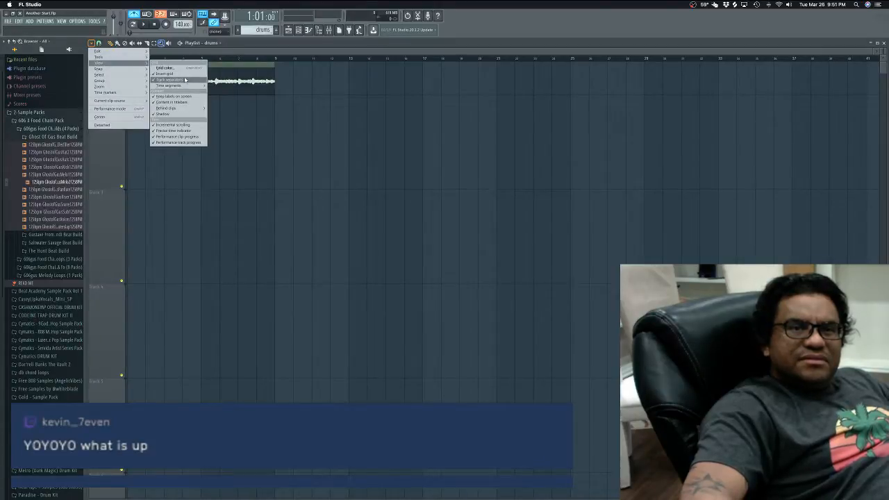
pyautogui.moveTo(187, 111)
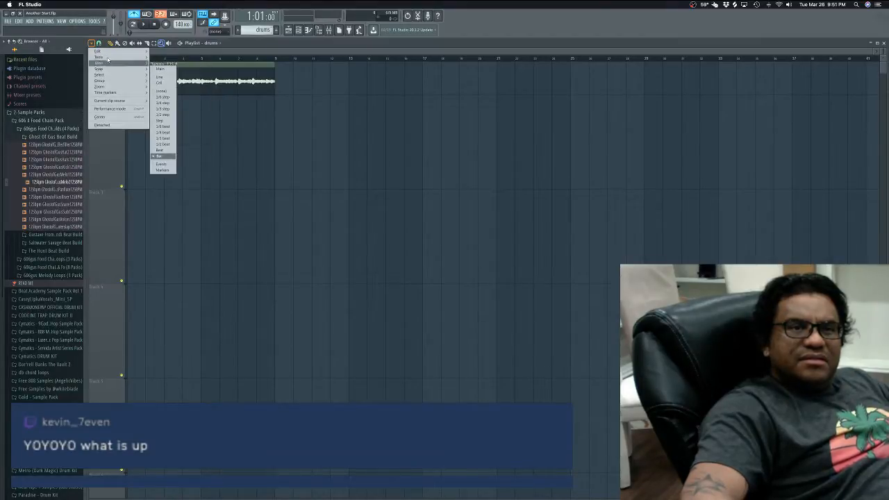
pyautogui.click(252, 56)
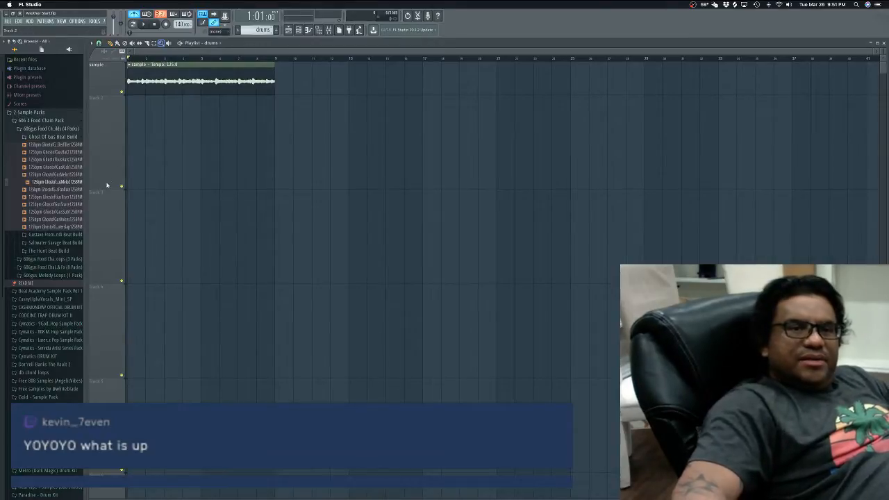
# Step: Reduce Track 2 to about the height of the sample track and show the full sample clip with empty bars after it
pyautogui.moveTo(105, 187); pyautogui.dragTo(117, 127)
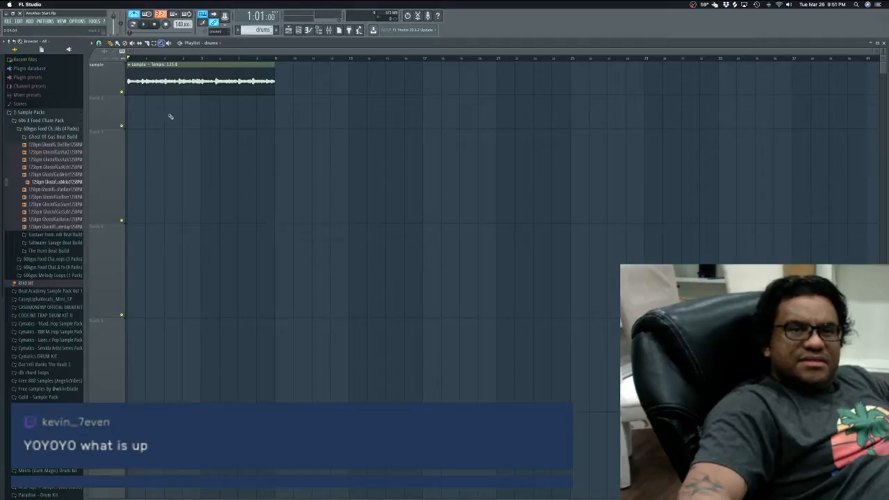
pyautogui.scroll(5, 173, 117)
pyautogui.scroll(-5, 180, 116)
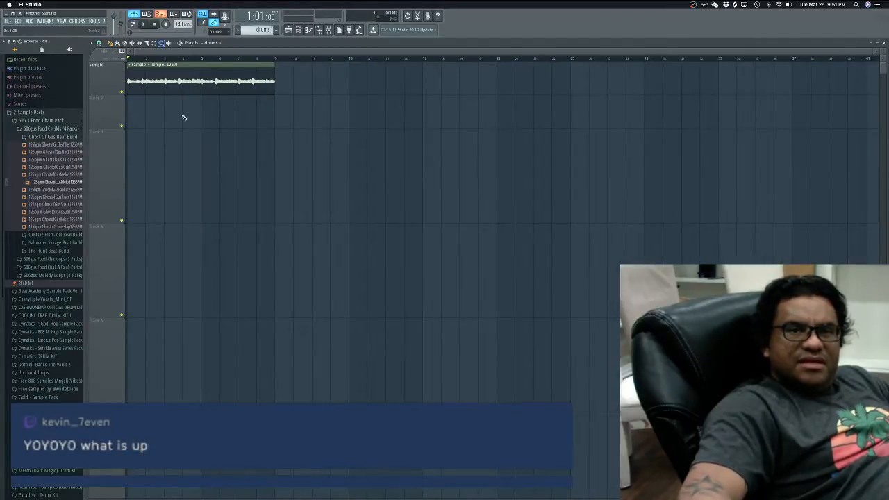
pyautogui.scroll(5, 179, 118)
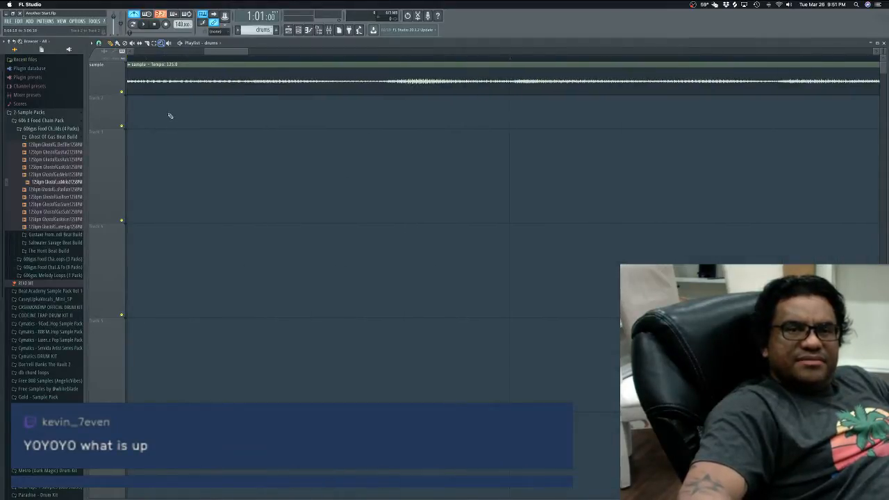
pyautogui.moveTo(167, 87); pyautogui.dragTo(137, 70)
pyautogui.moveTo(245, 182); pyautogui.dragTo(208, 125)
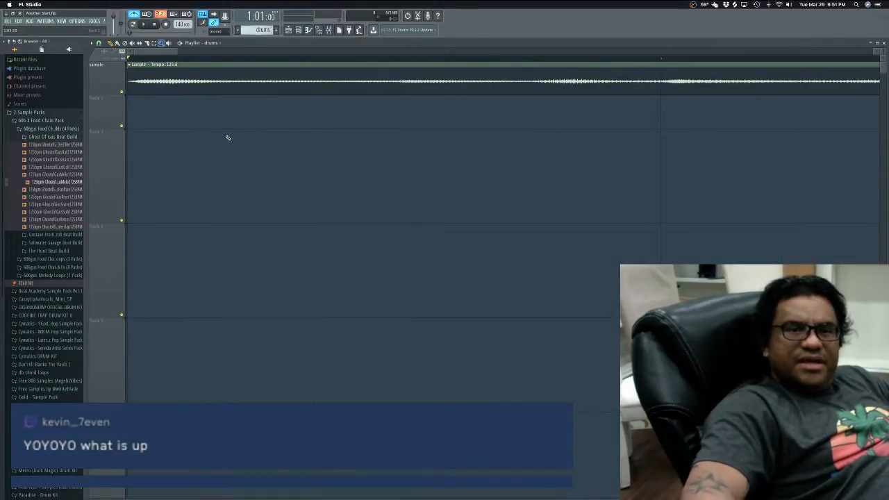
pyautogui.moveTo(287, 149); pyautogui.dragTo(243, 117)
pyautogui.click(244, 114)
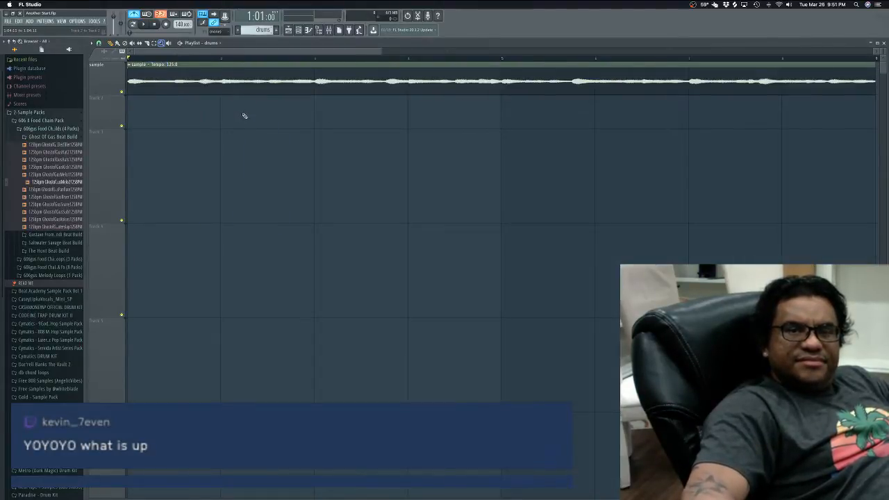
pyautogui.moveTo(198, 54); pyautogui.dragTo(198, 33)
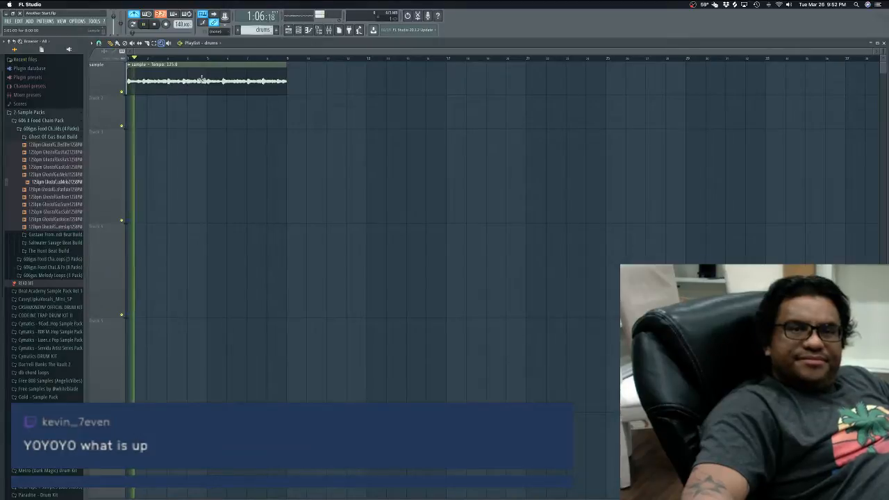
# Step: Stop playback and shrink playlist Tracks 2 to 8 one after another to a compact, roughly equal height
pyautogui.press('space')
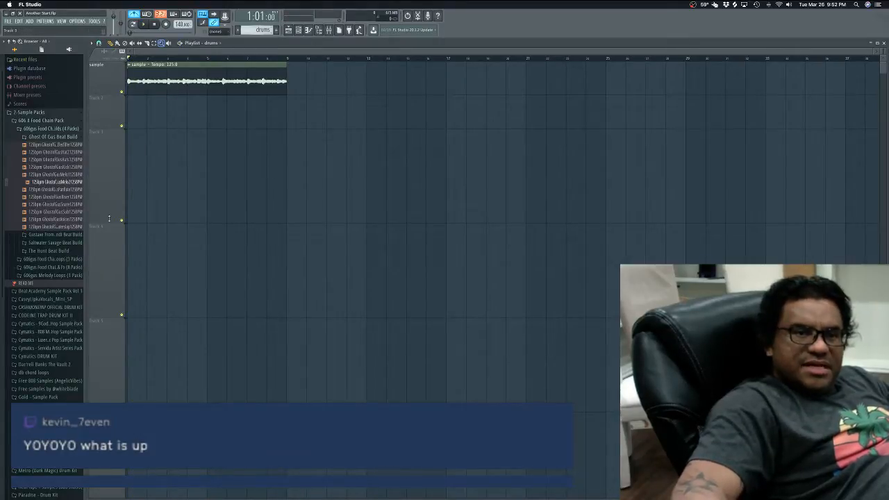
pyautogui.moveTo(109, 220); pyautogui.dragTo(108, 119)
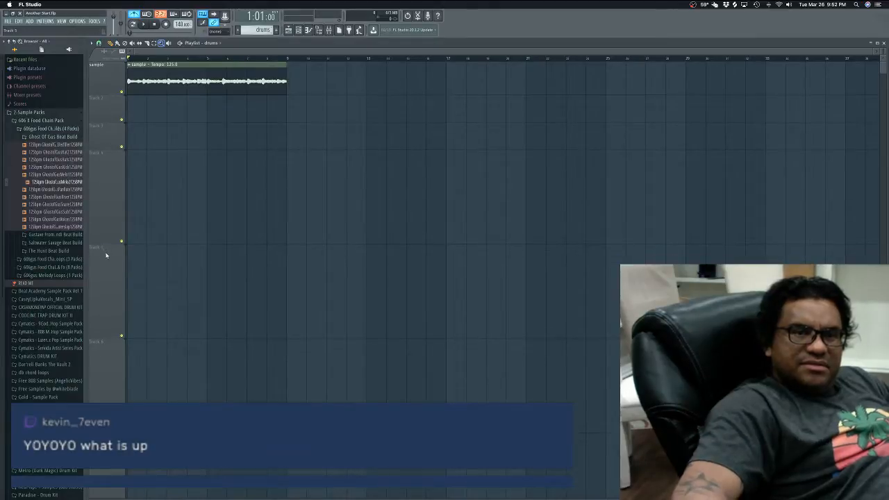
pyautogui.moveTo(109, 242); pyautogui.dragTo(109, 173)
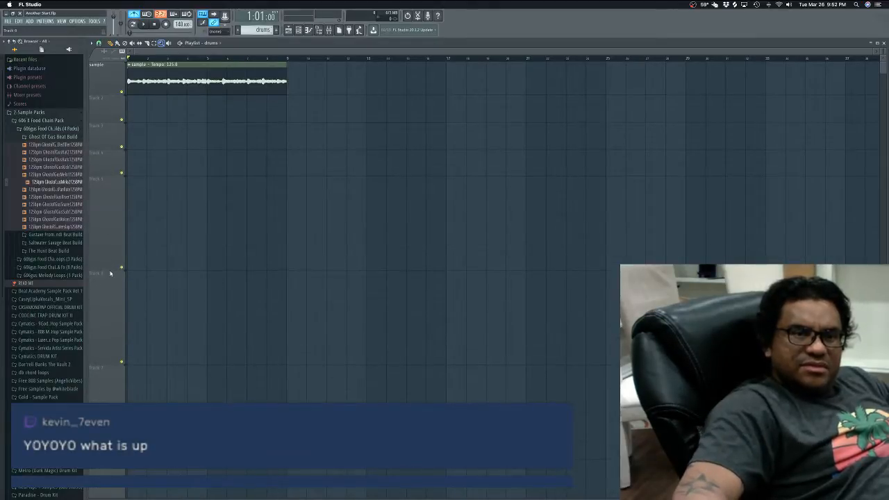
pyautogui.moveTo(111, 269); pyautogui.dragTo(110, 202)
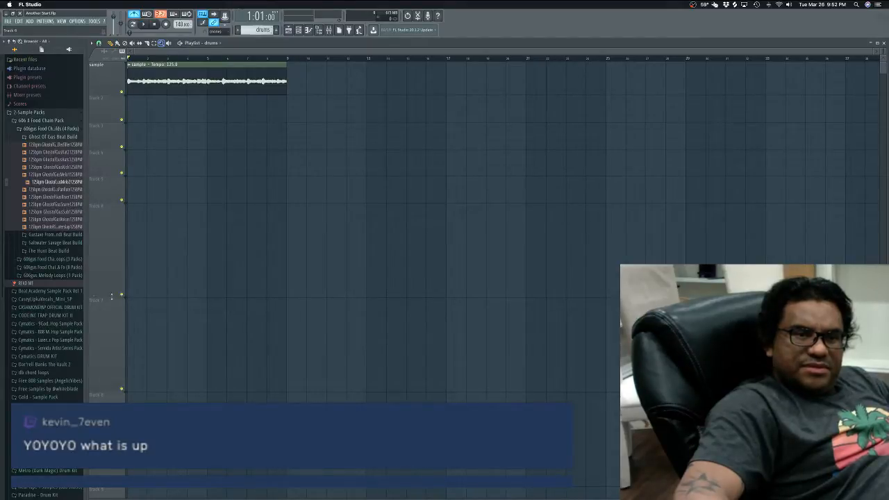
pyautogui.moveTo(111, 296); pyautogui.dragTo(111, 228)
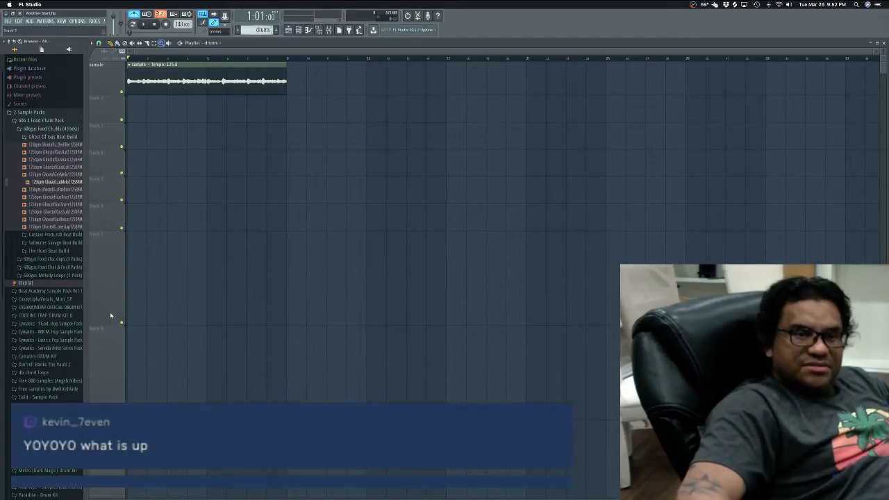
pyautogui.moveTo(111, 322); pyautogui.dragTo(112, 257)
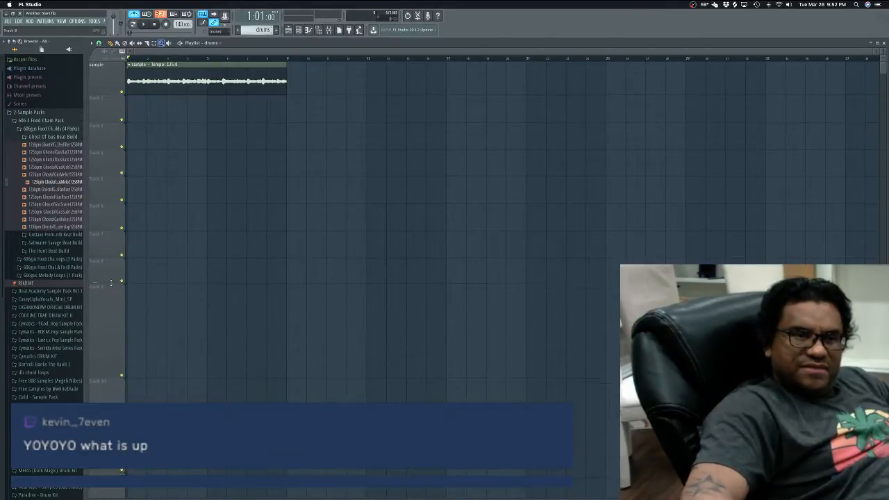
# Step: Reduce the heights of playlist Tracks 9 and 10 with the track size presets
pyautogui.scroll(-1, 110, 375)
pyautogui.scroll(-5, 110, 374)
pyautogui.scroll(6, 110, 370)
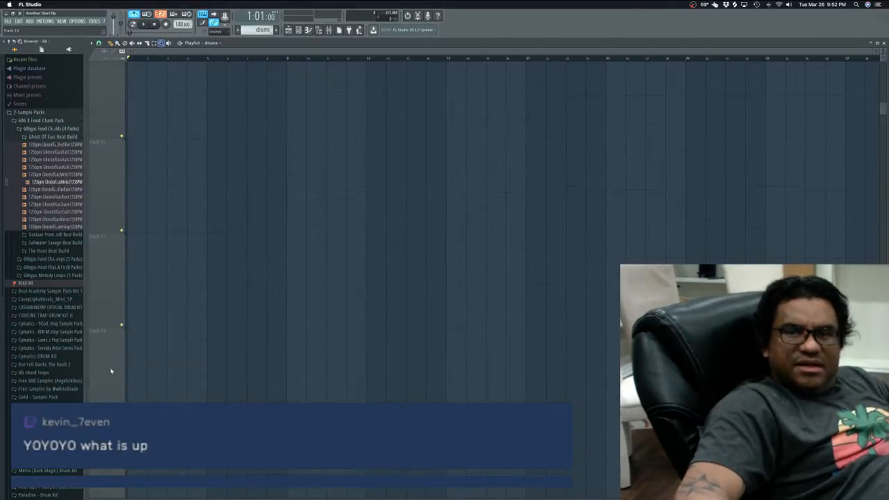
pyautogui.hscroll(4, 110, 368)
pyautogui.hscroll(-2, 109, 347)
pyautogui.hscroll(-4, 110, 342)
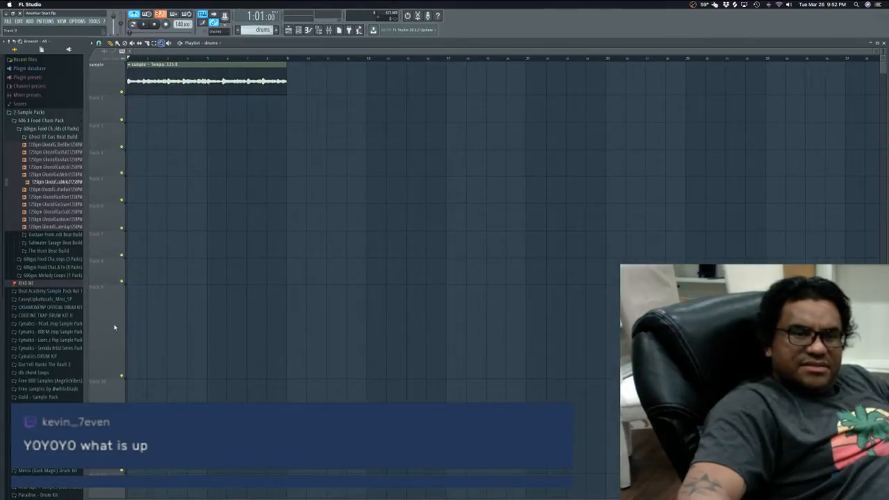
pyautogui.rightClick(115, 286)
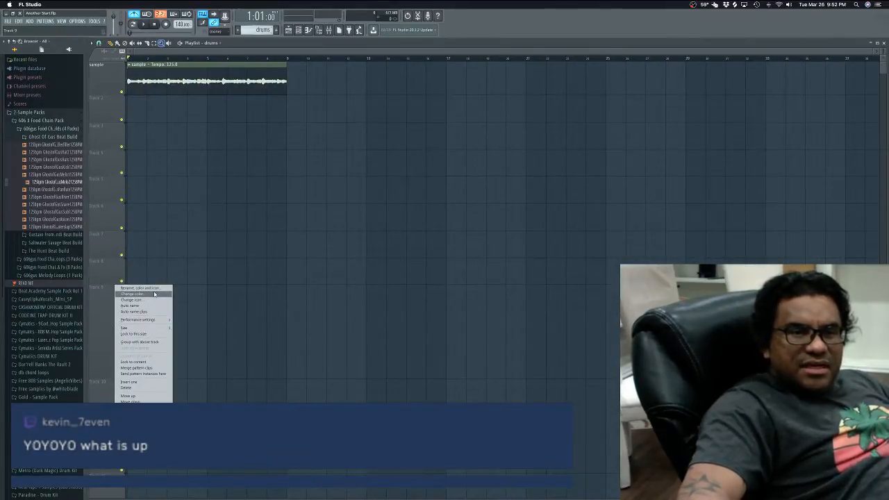
pyautogui.moveTo(151, 327)
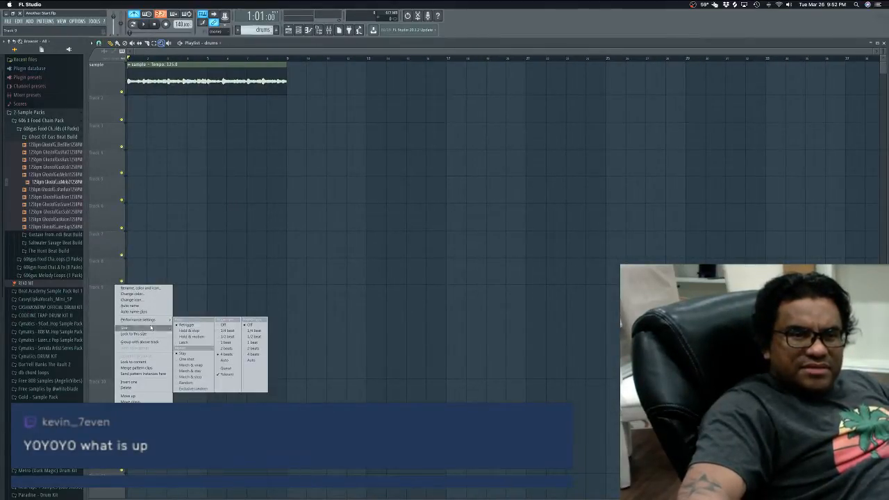
pyautogui.click(184, 329)
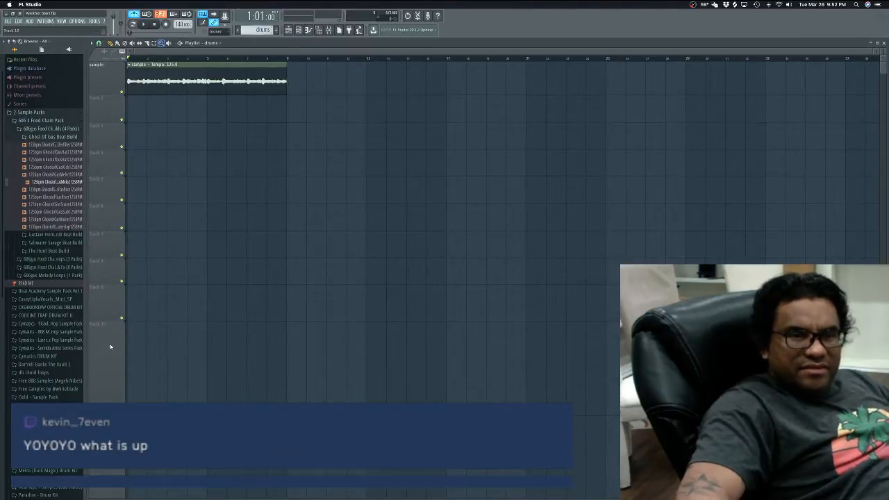
pyautogui.rightClick(112, 322)
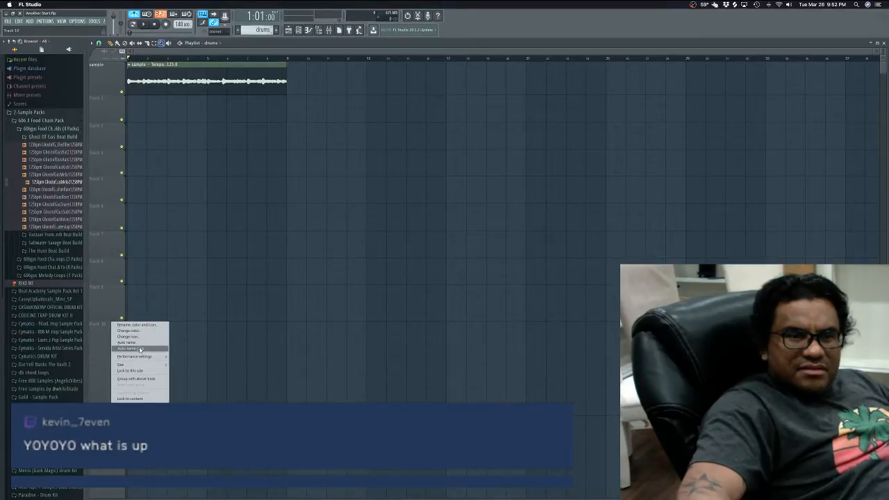
pyautogui.moveTo(154, 366)
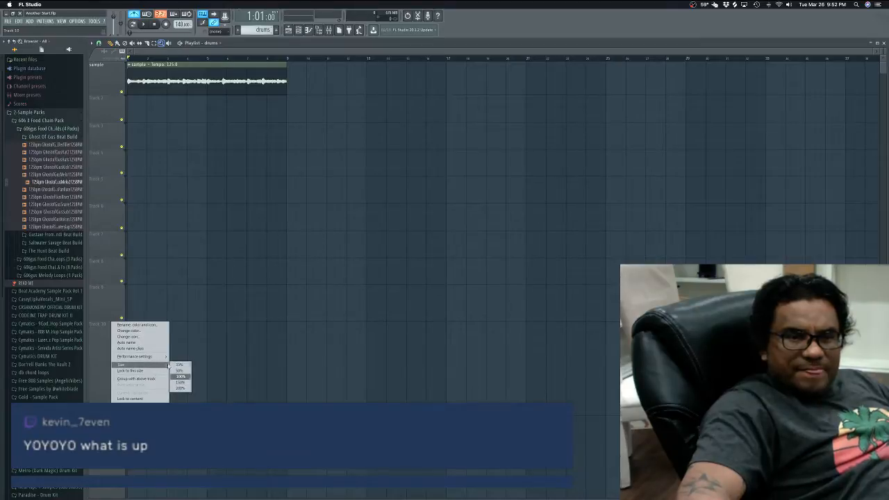
pyautogui.click(180, 382)
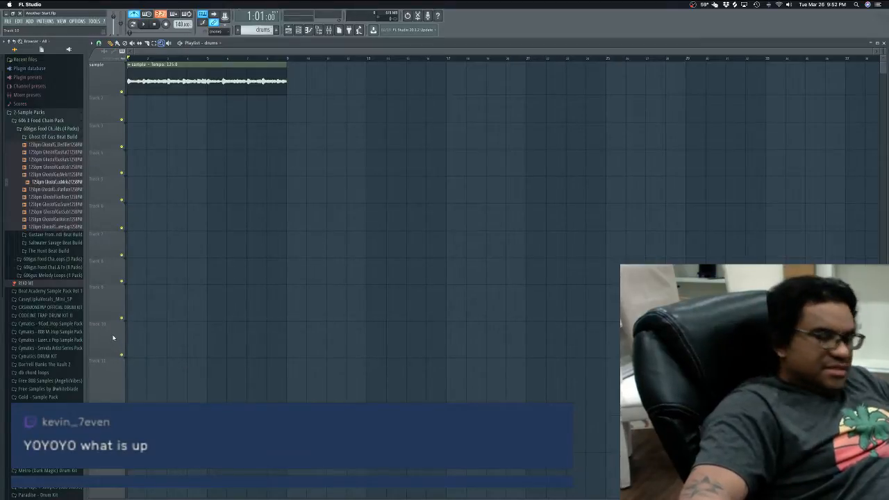
# Step: Try to shrink the remaining playlist tracks at once by selecting all clips and applying a size preset from Track 10
pyautogui.hotkey('ctrl', 'a')
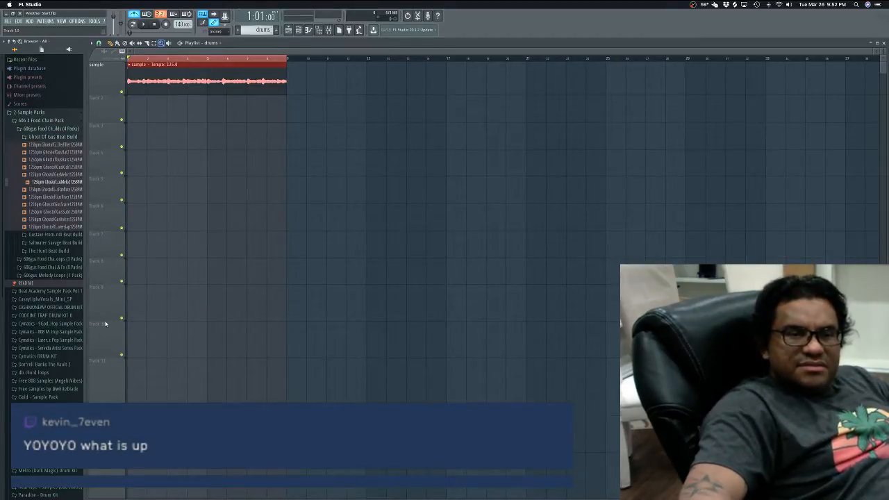
pyautogui.rightClick(106, 324)
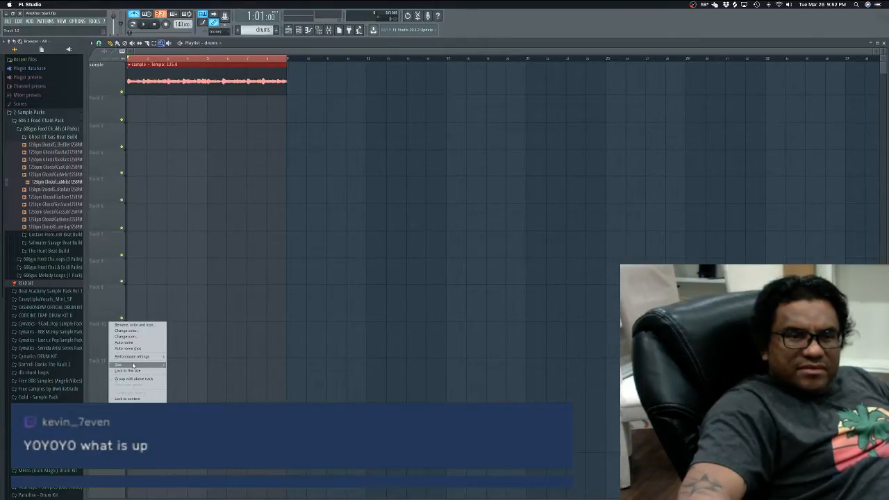
pyautogui.click(179, 364)
pyautogui.scroll(-10, 116, 348)
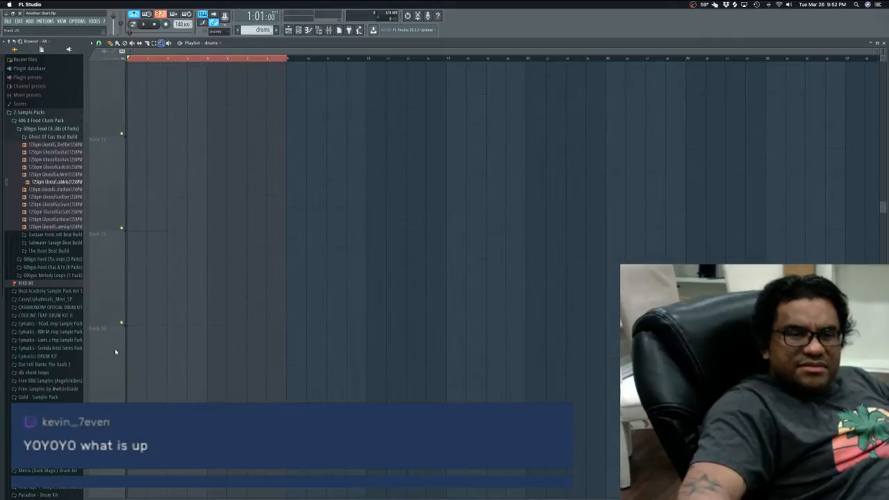
pyautogui.scroll(10, 115, 341)
pyautogui.hscroll(10, 115, 339)
pyautogui.hscroll(-10, 139, 306)
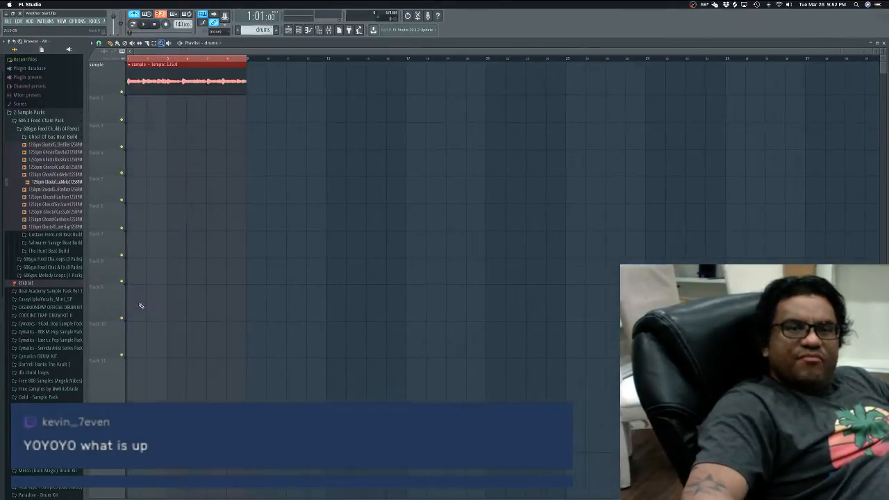
# Step: Inspect the sample clip's waveform up close and clear its selection, ending with the whole clip and empty bars in view
pyautogui.scroll(2, 139, 317)
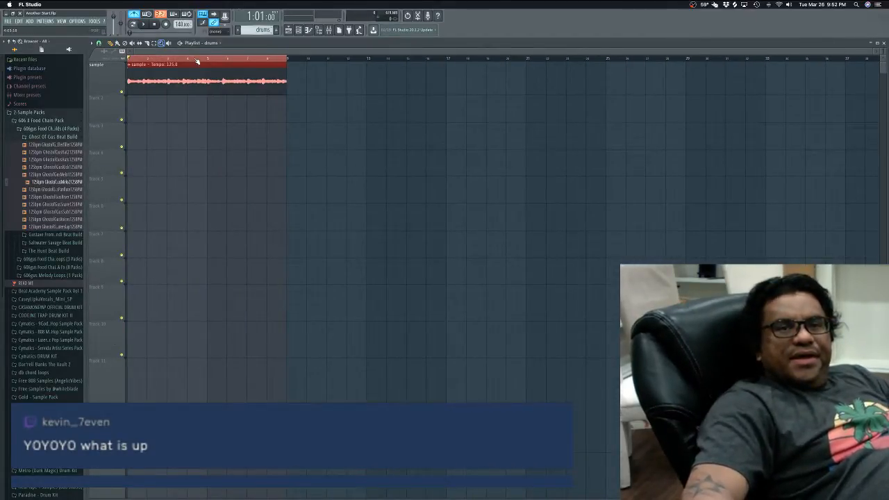
pyautogui.scroll(4, 198, 61)
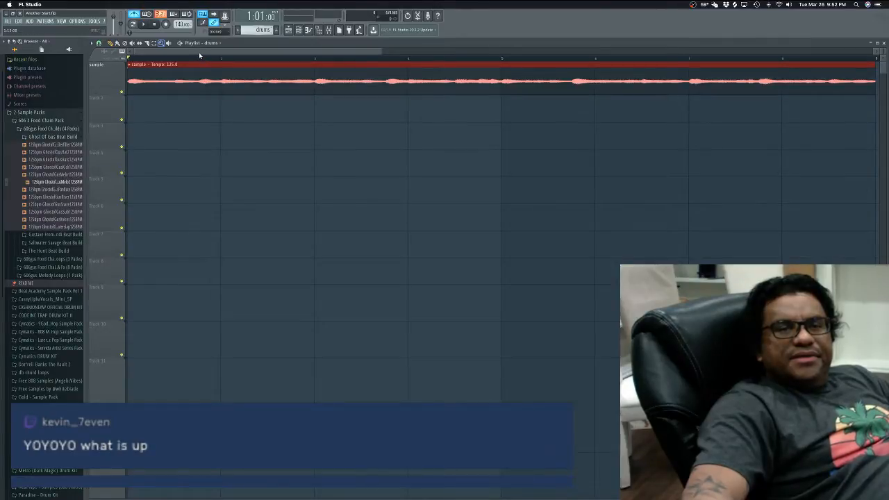
pyautogui.scroll(5, 199, 52)
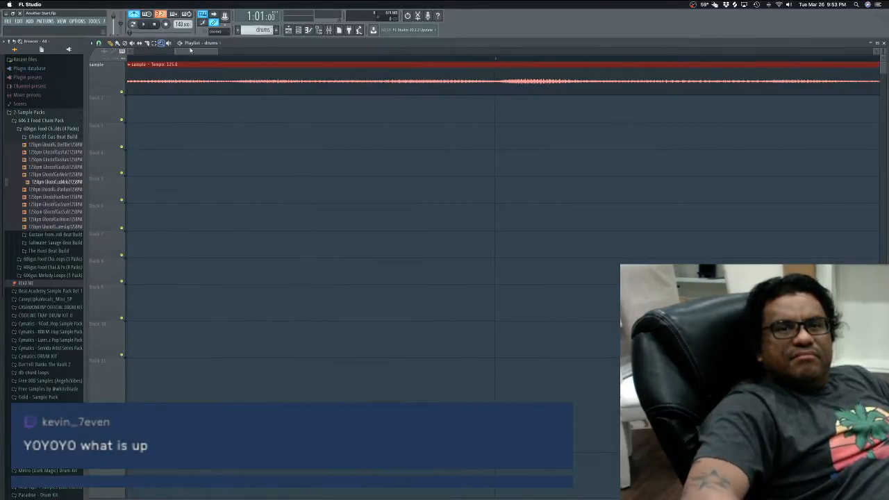
pyautogui.scroll(1, 197, 56)
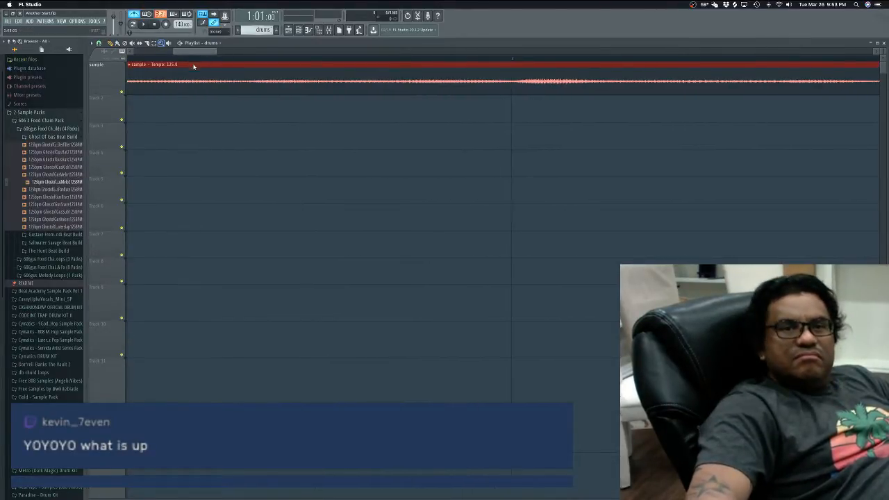
pyautogui.scroll(3, 194, 66)
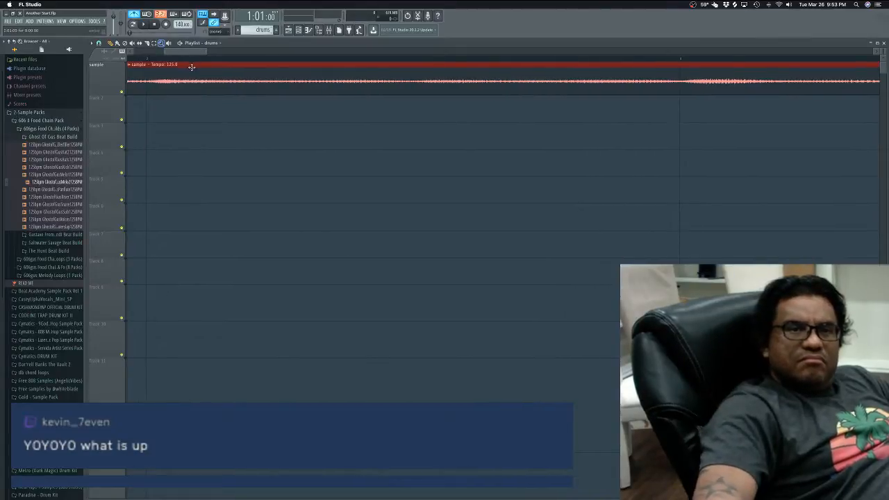
pyautogui.rightClick(194, 66)
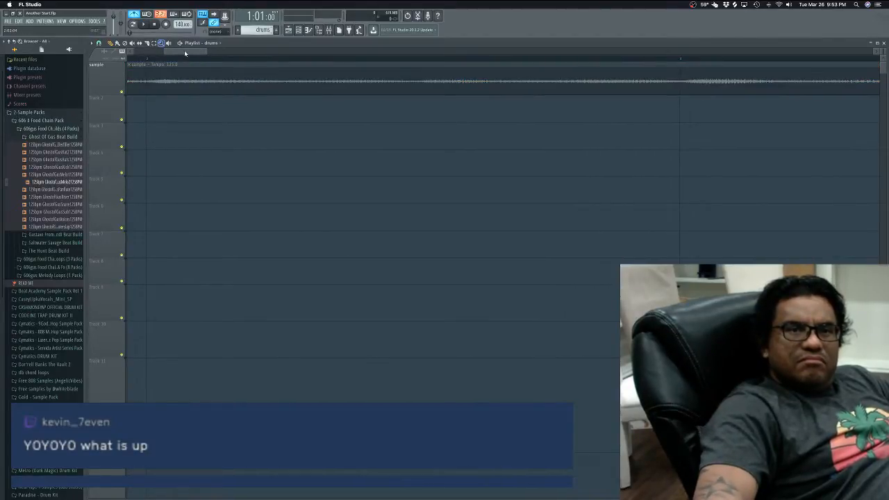
pyautogui.moveTo(185, 53); pyautogui.dragTo(874, 52)
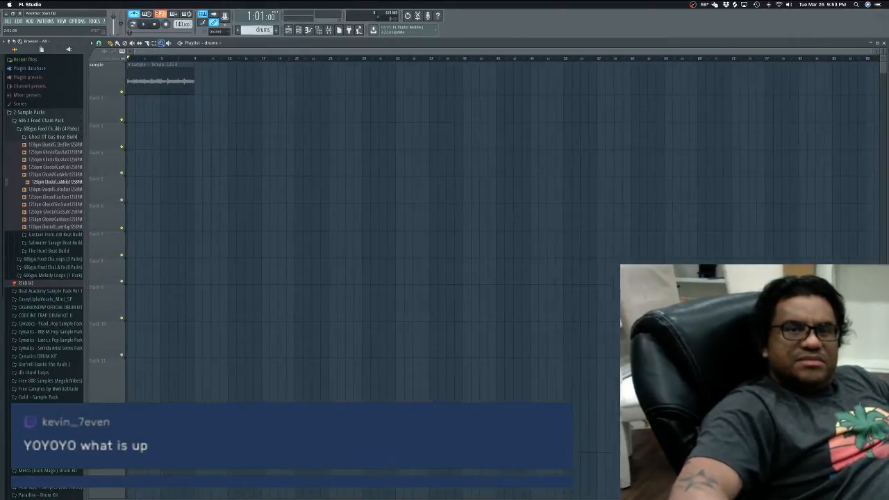
pyautogui.click(149, 72)
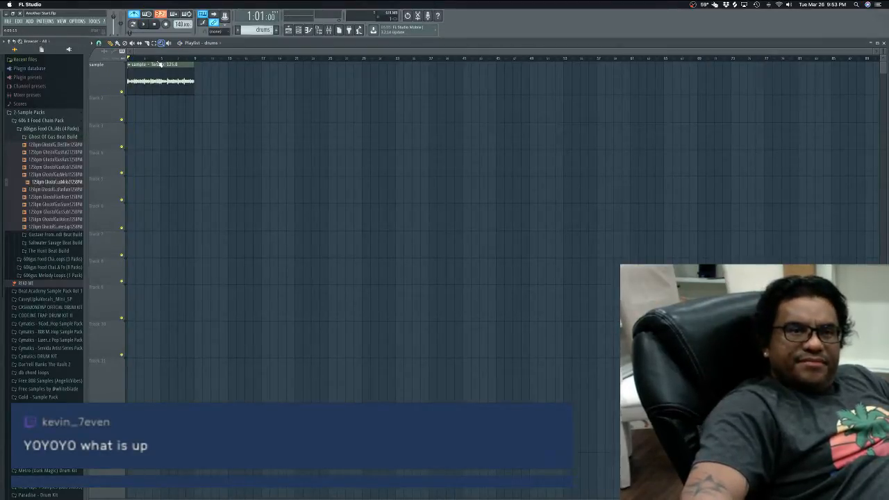
# Step: Place the song position marker within bar 4 of the playlist and fit the sample clip with empty bars after it
pyautogui.click(156, 59)
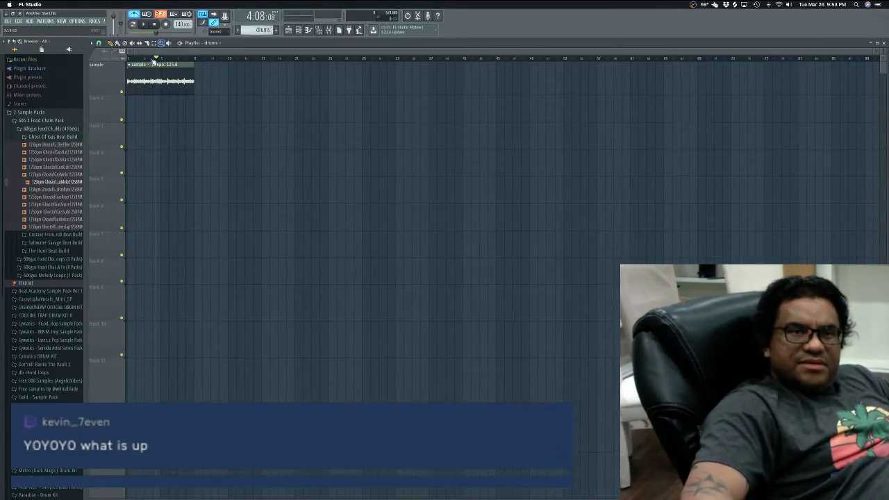
pyautogui.scroll(5, 154, 54)
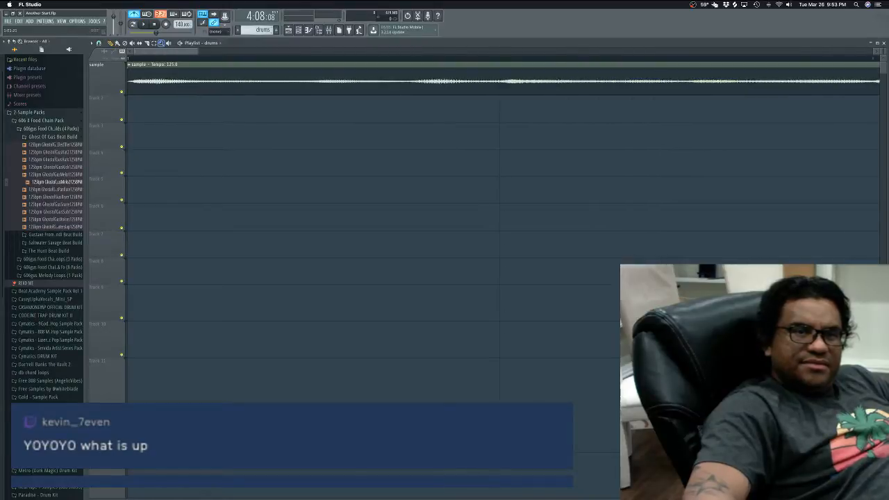
pyautogui.scroll(-5, 157, 53)
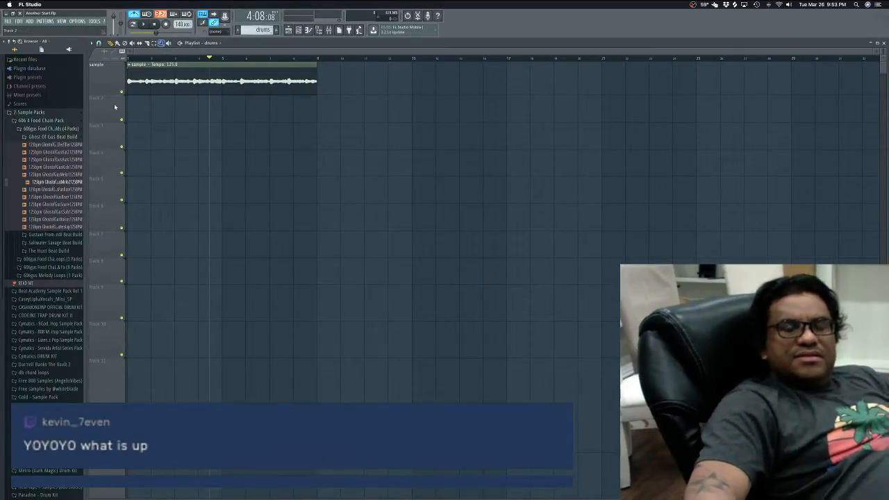
# Step: Show the channel rack slightly higher over the playlist and set its channel filter to All
pyautogui.click(298, 31)
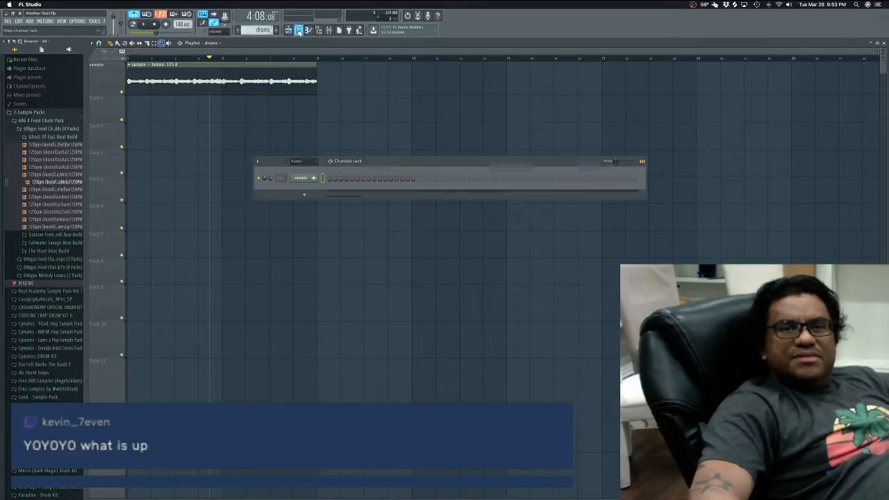
pyautogui.moveTo(366, 161); pyautogui.dragTo(352, 147)
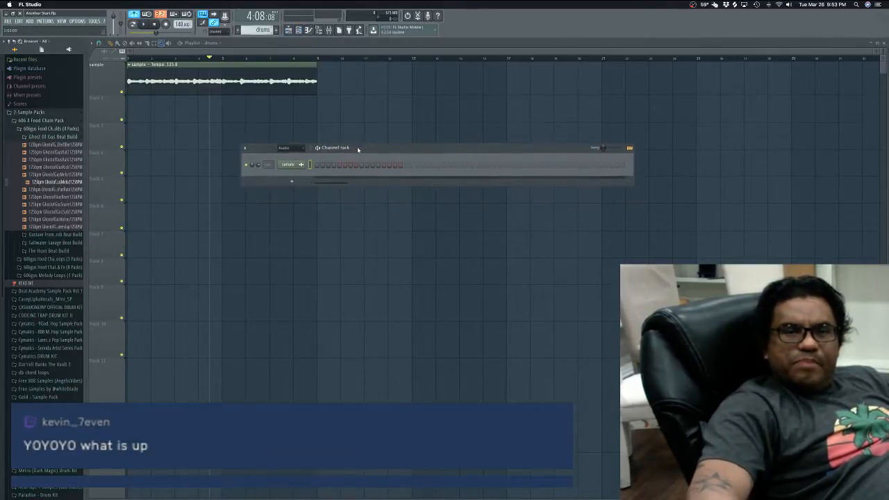
pyautogui.click(291, 148)
pyautogui.click(289, 156)
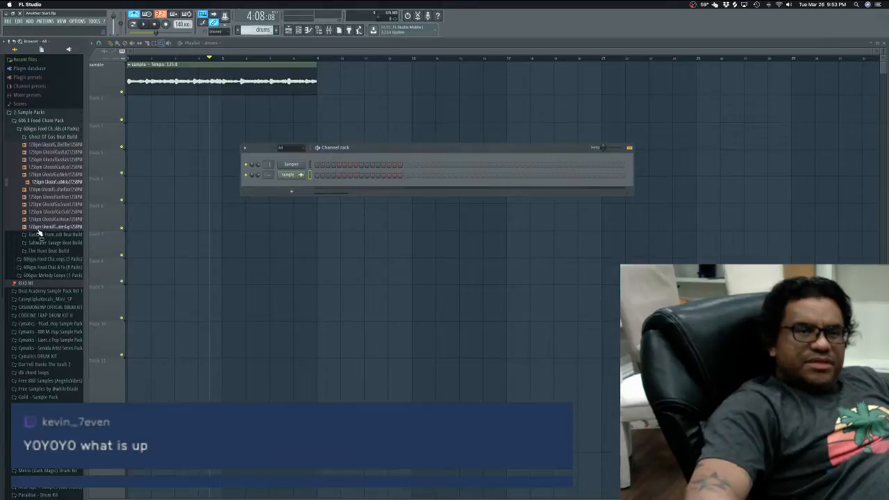
# Step: Collapse the 606 food chain sample pack in the browser and expand the KICKS folder of CODEINE TRAP DRUM KIT II
pyautogui.click(48, 137)
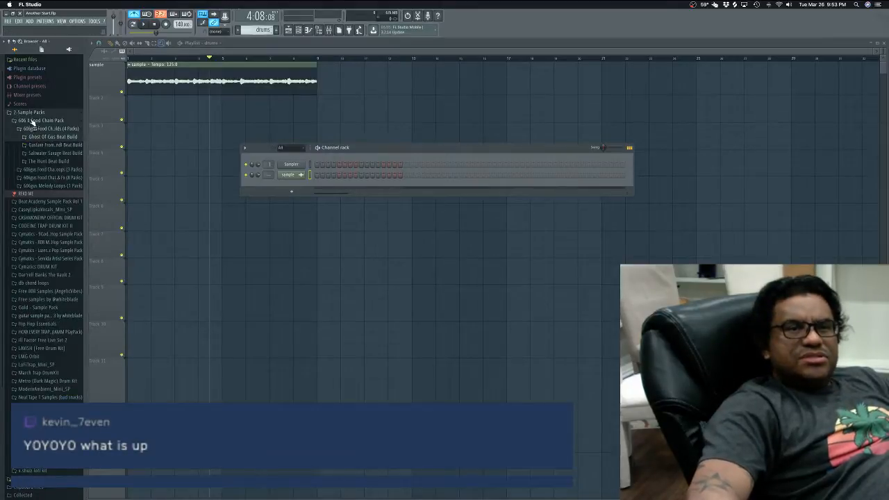
pyautogui.click(35, 123)
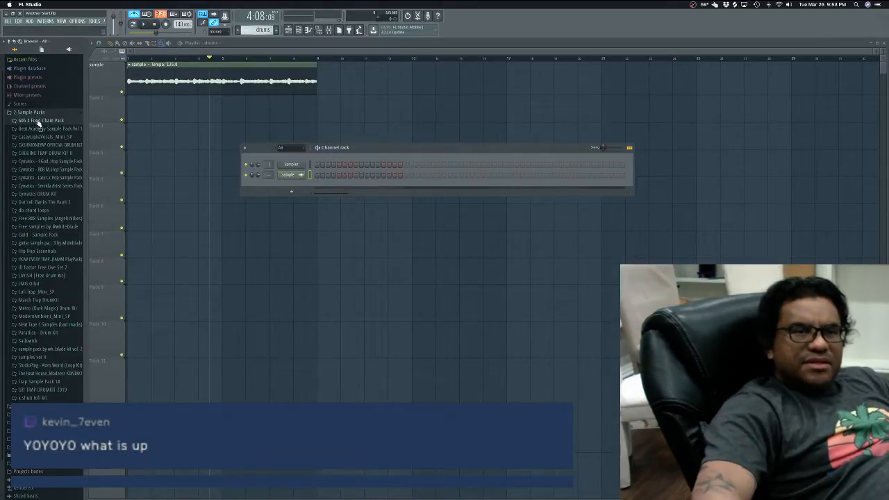
pyautogui.click(42, 153)
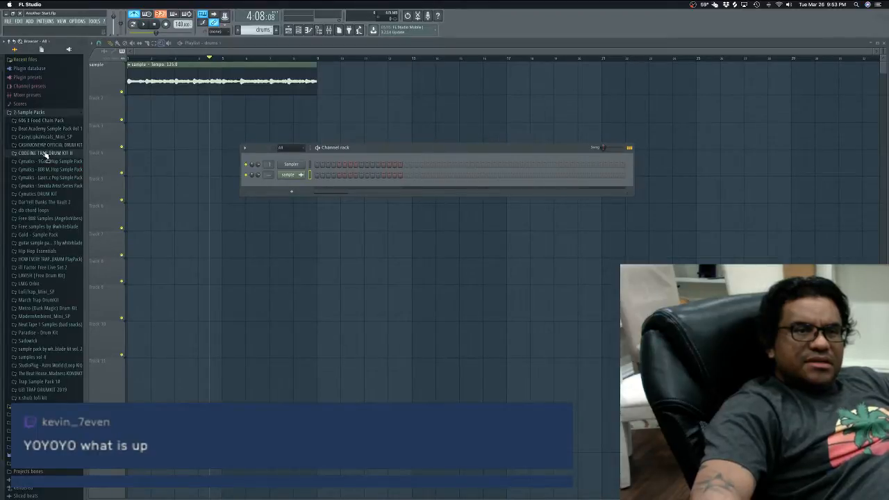
pyautogui.scroll(-2, 32, 198)
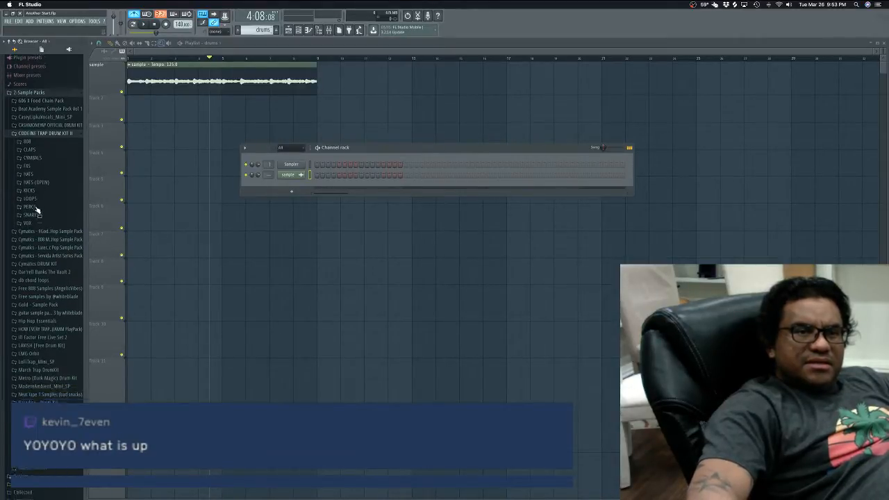
pyautogui.click(30, 178)
pyautogui.click(36, 185)
# Step: Audition codeine_kick (3) and add it as a new channel below the sample channel in the channel rack
pyautogui.click(39, 199)
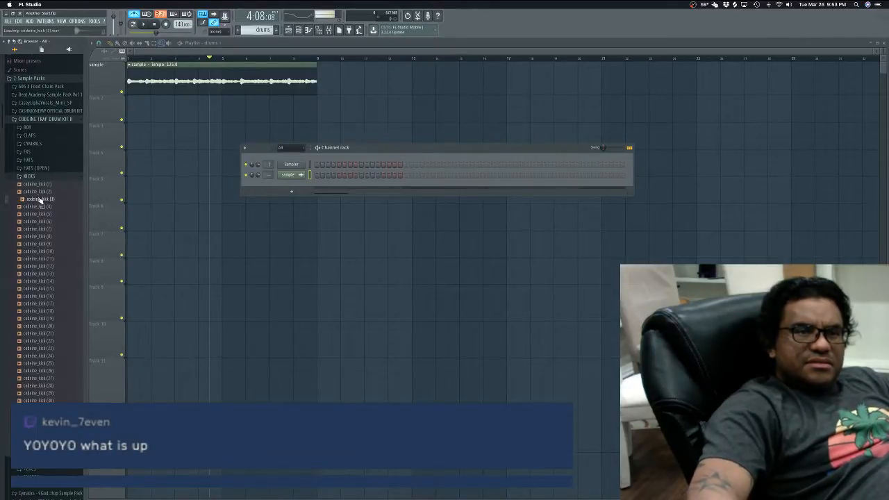
pyautogui.click(39, 201)
pyautogui.moveTo(77, 195); pyautogui.dragTo(290, 183)
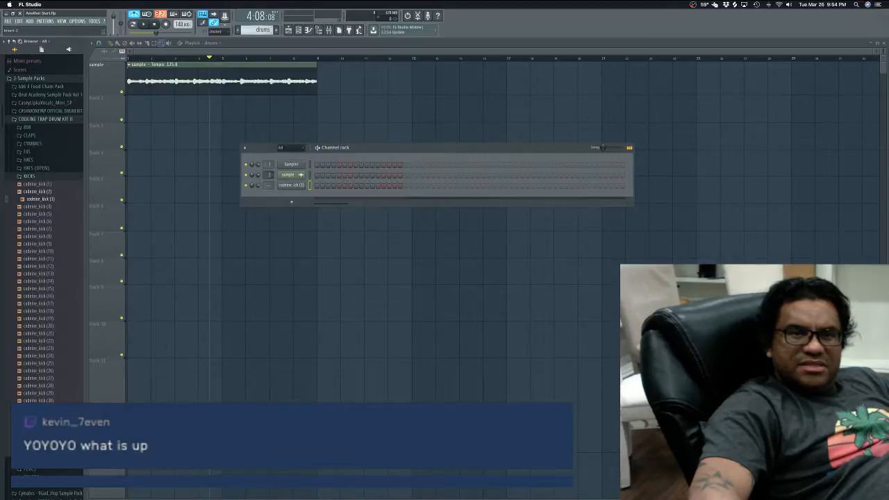
# Step: Delete the default Sampler channel from the channel rack
pyautogui.rightClick(293, 168)
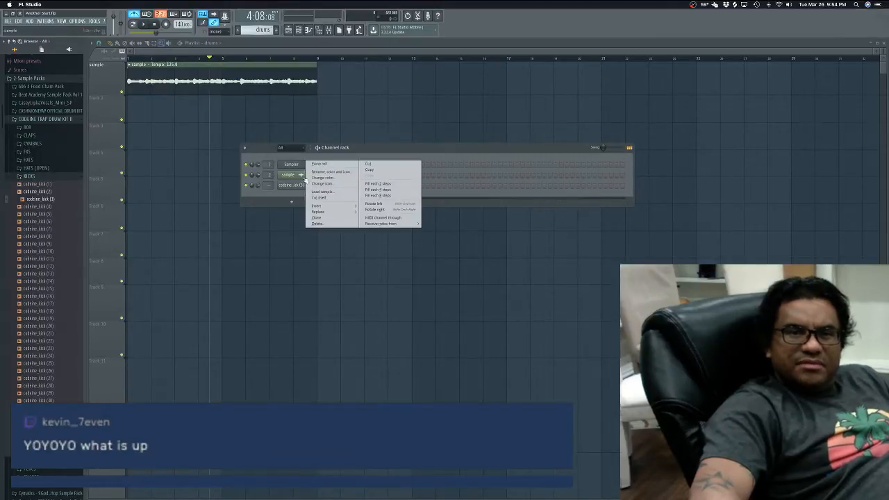
pyautogui.click(318, 223)
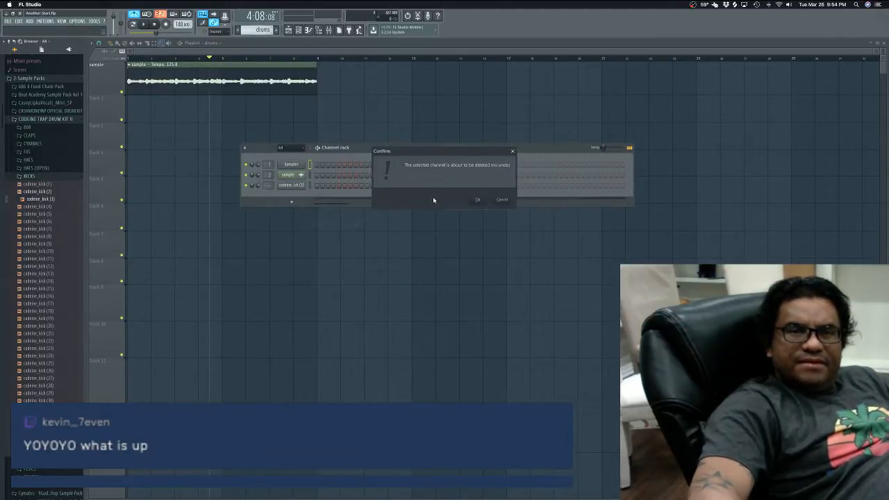
pyautogui.click(477, 200)
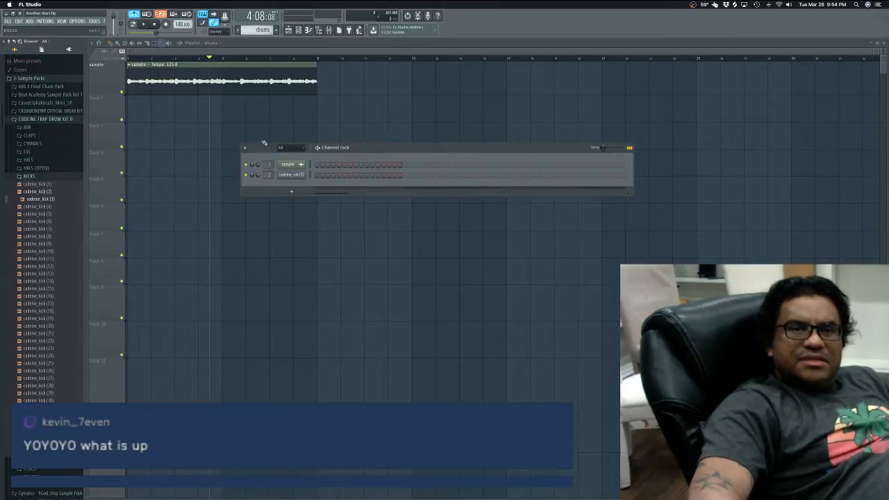
# Step: Stop playback and view the sampler settings of the codeine_kick (3) channel
pyautogui.click(155, 25)
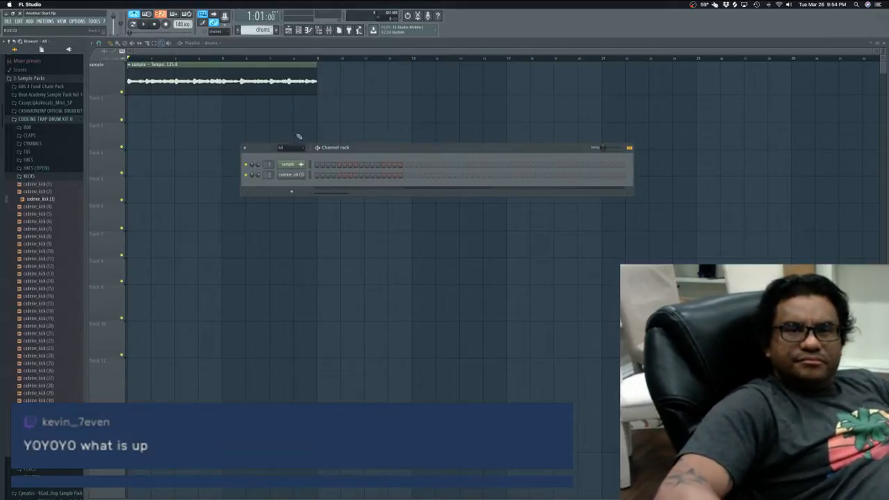
pyautogui.click(301, 175)
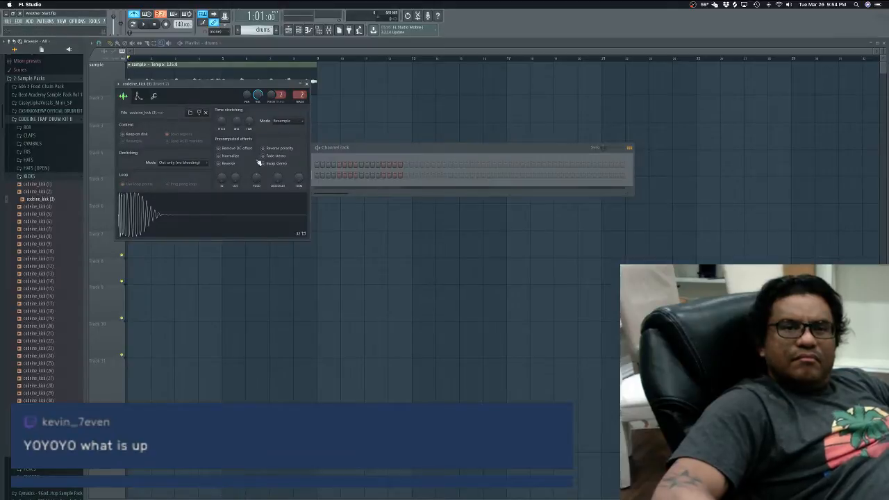
pyautogui.click(306, 84)
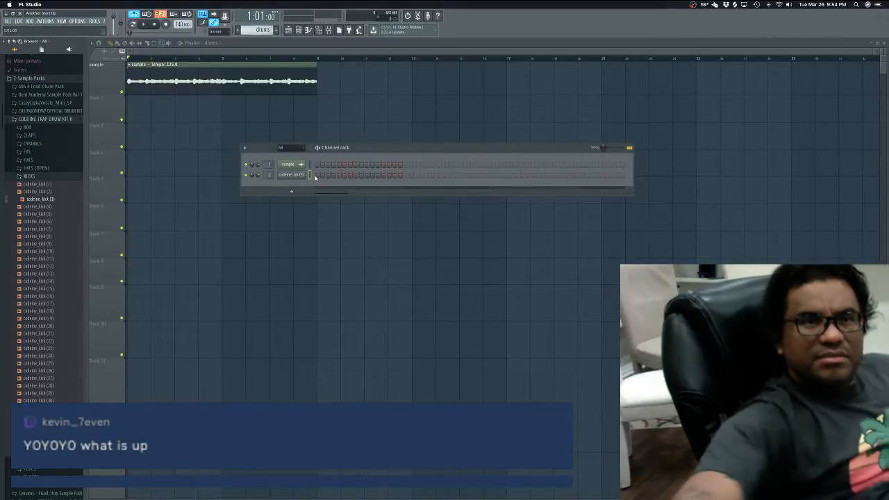
# Step: Check the MIDI input and output device settings and the codeine_kick (3) channel's sampler window
pyautogui.click(79, 21)
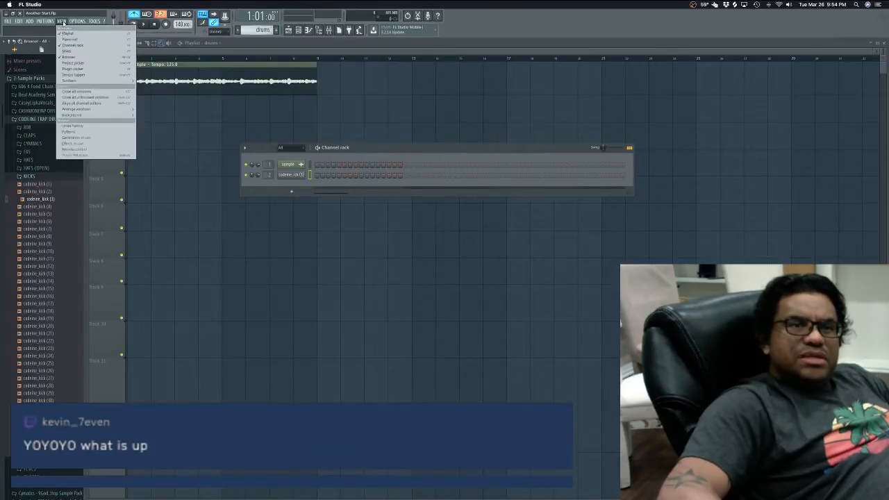
pyautogui.click(85, 33)
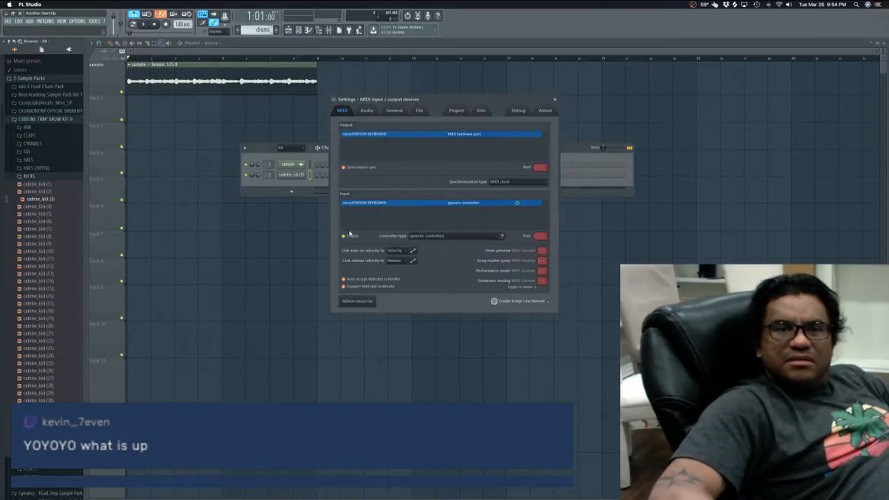
pyautogui.click(557, 101)
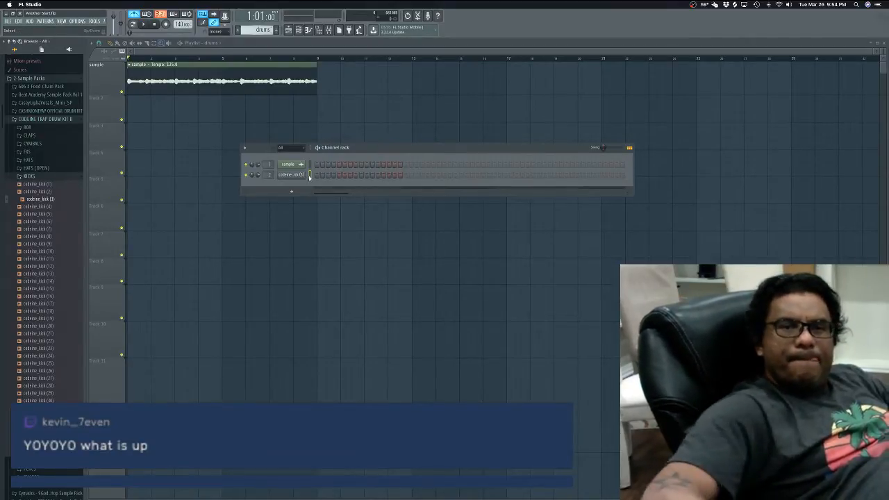
pyautogui.click(296, 176)
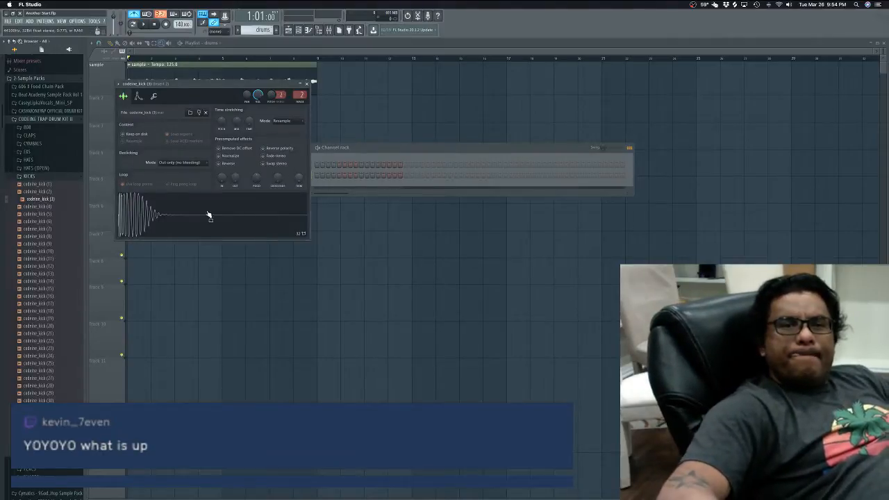
pyautogui.click(307, 83)
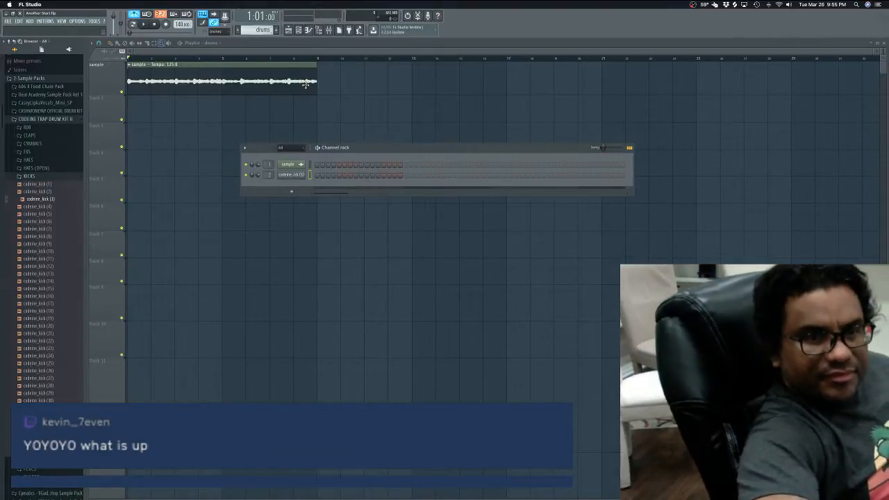
# Step: Reopen FL Studio after the crash, open the recent project "love this again.flp" and allow microphone access
pyautogui.press('super+Tab')
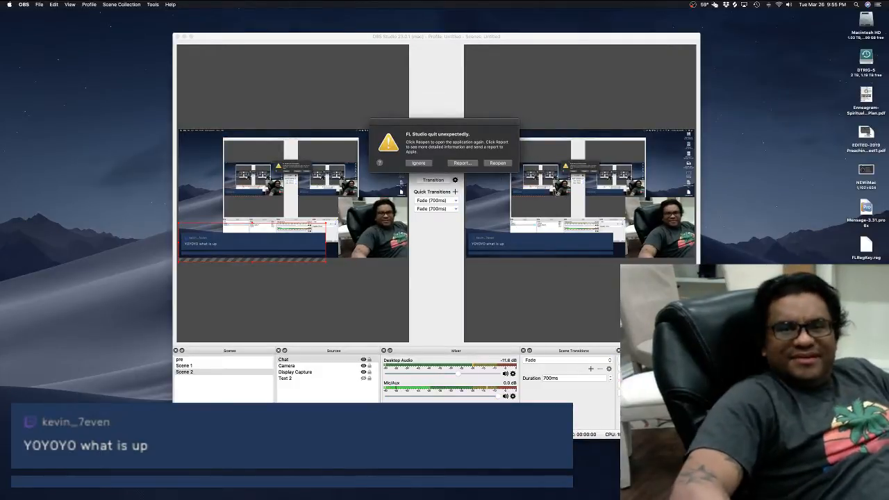
pyautogui.click(498, 165)
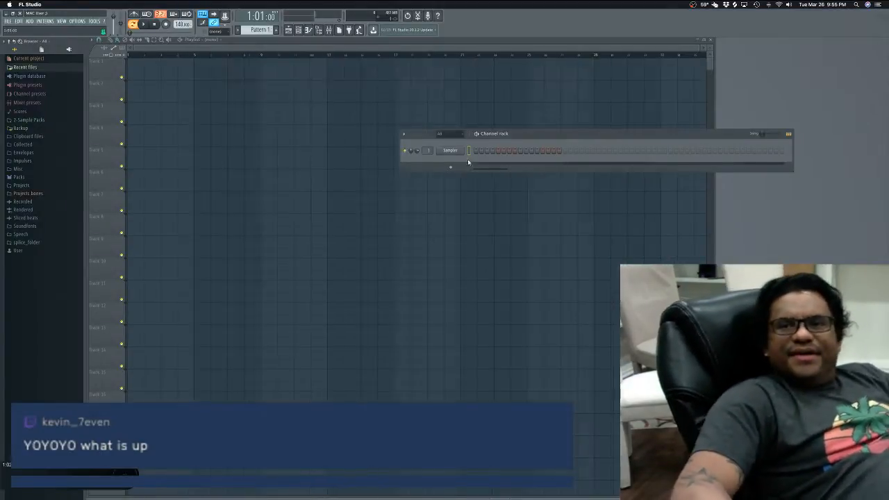
pyautogui.click(9, 22)
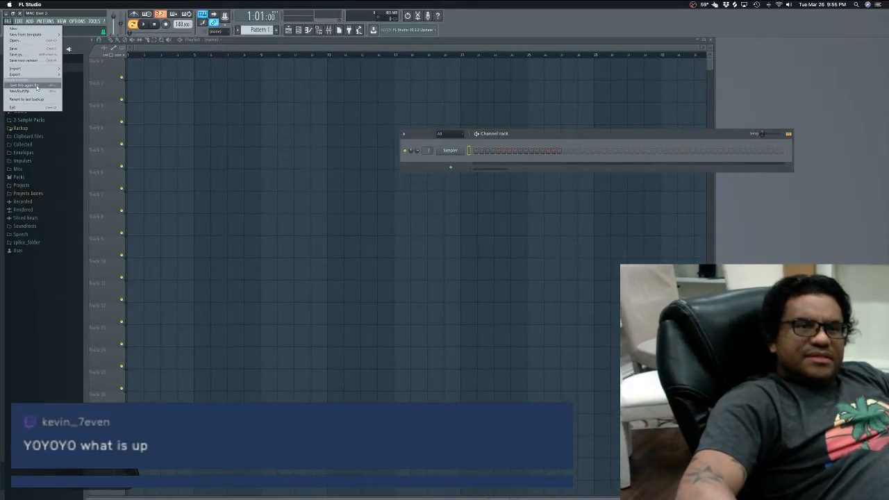
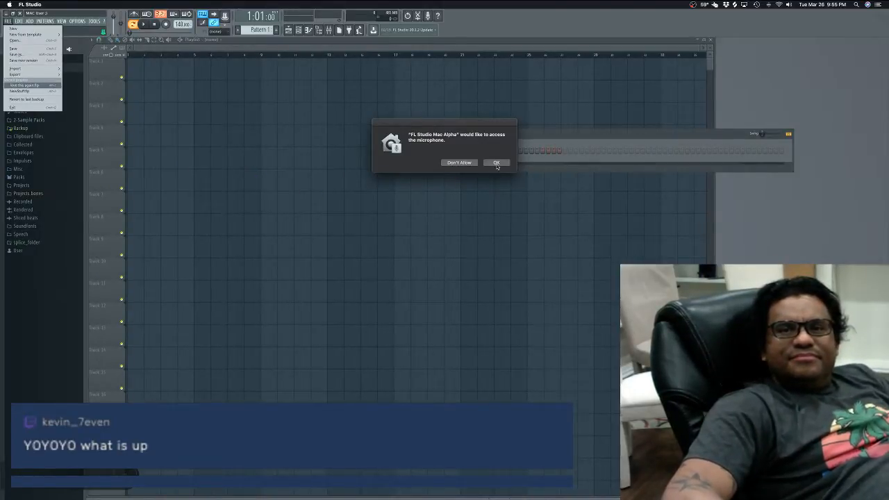
pyautogui.click(496, 163)
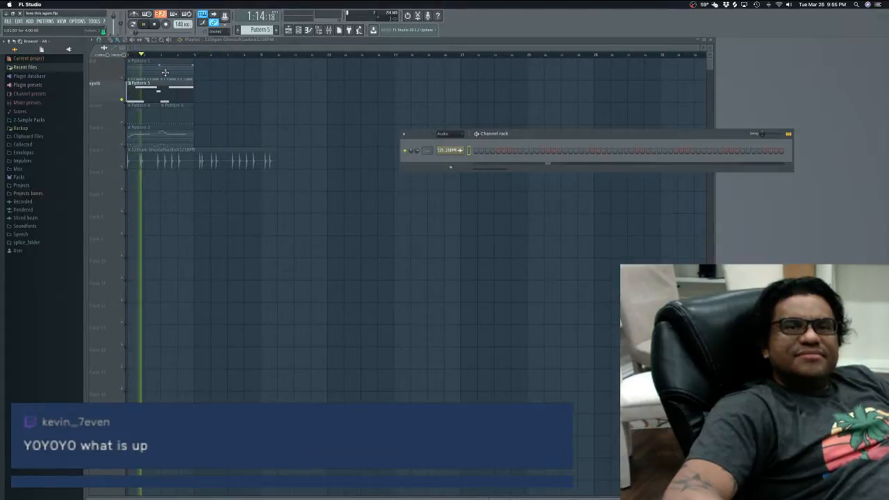
# Step: Try deleting the Pattern 2 clip from Track 4 of the playlist several times, restoring it after each deletion
pyautogui.rightClick(137, 130)
pyautogui.rightClick(137, 130)
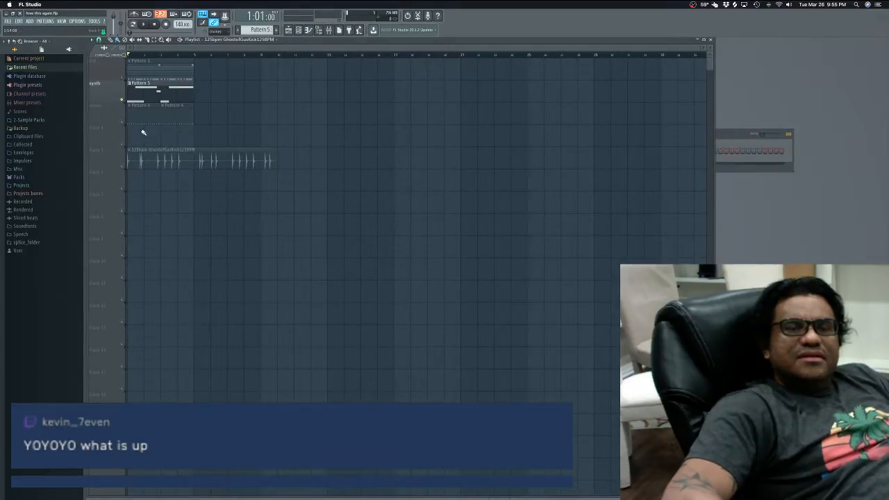
pyautogui.click(145, 131)
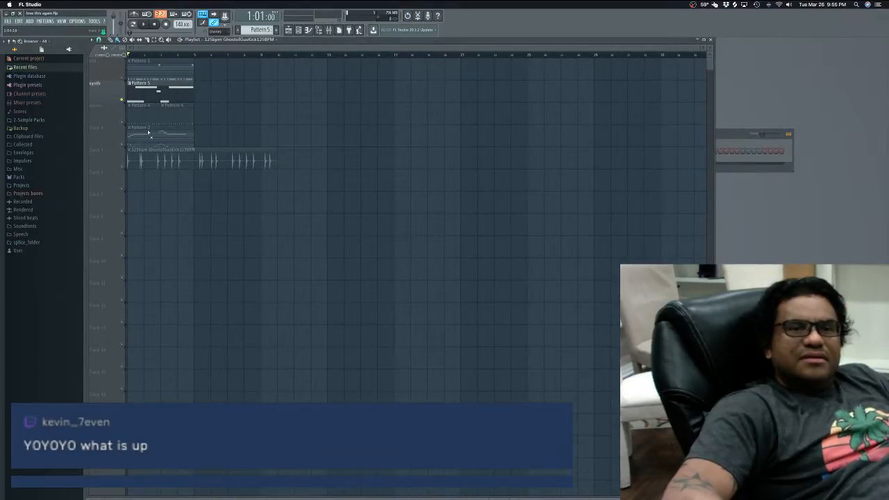
pyautogui.keyDown('ctrl'); pyautogui.click(145, 133); pyautogui.keyUp('ctrl')
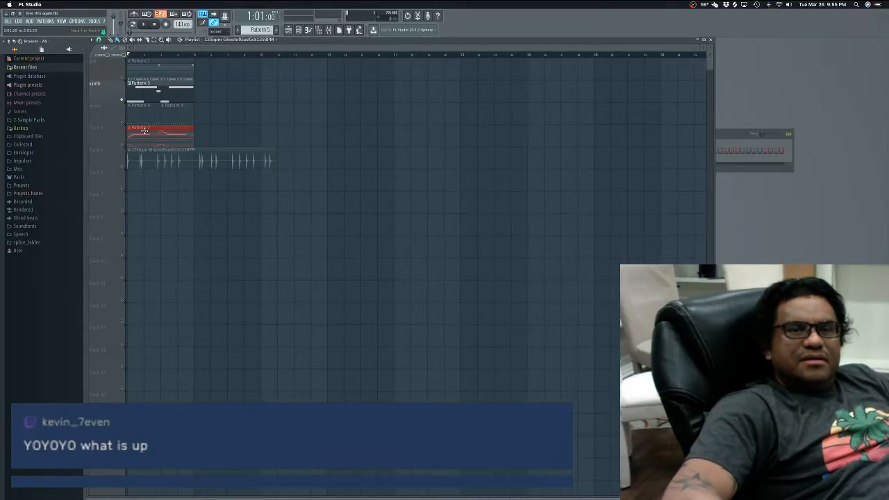
pyautogui.press('Delete')
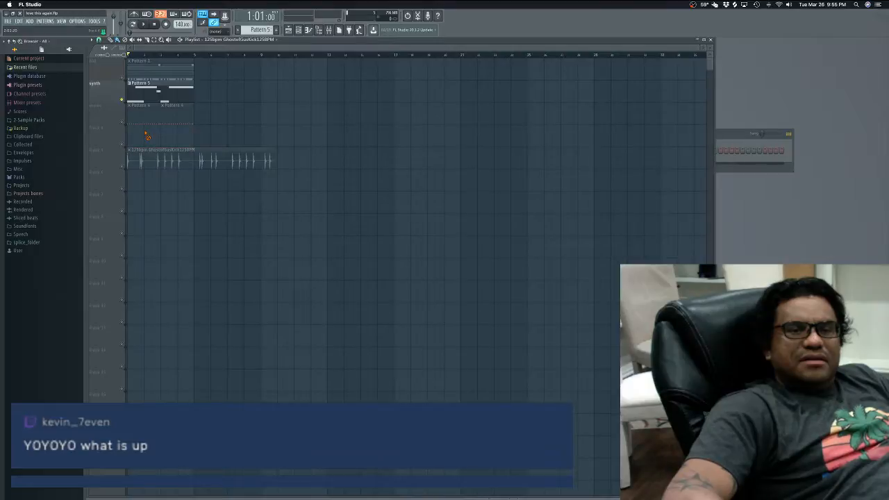
pyautogui.hotkey('ctrl', 'z')
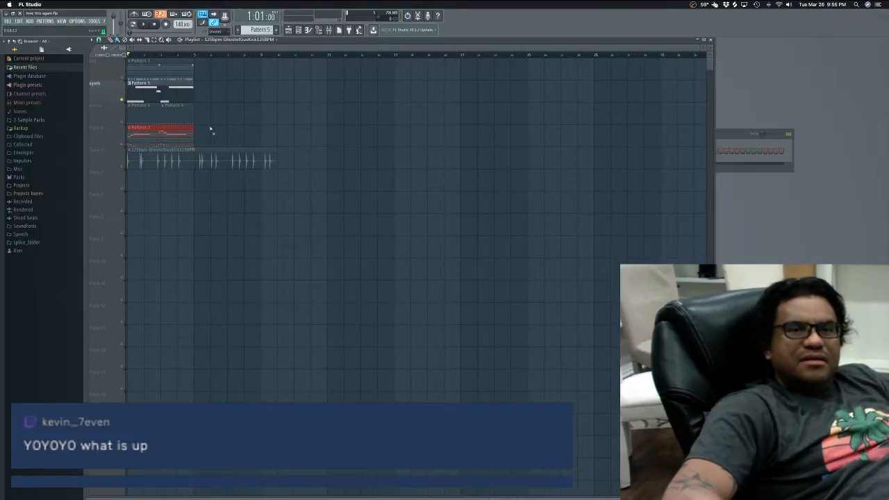
pyautogui.rightClick(154, 128)
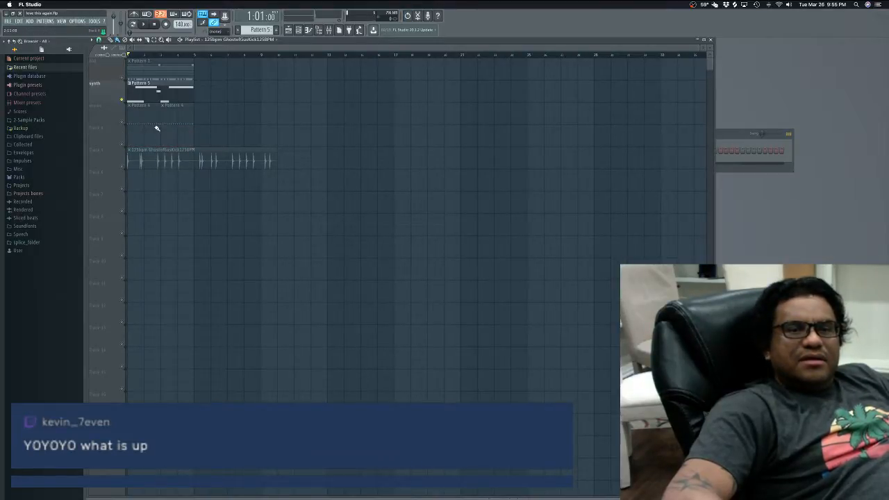
pyautogui.hotkey('ctrl', 'z')
pyautogui.rightClick(147, 134)
pyautogui.hotkey('ctrl', 'z')
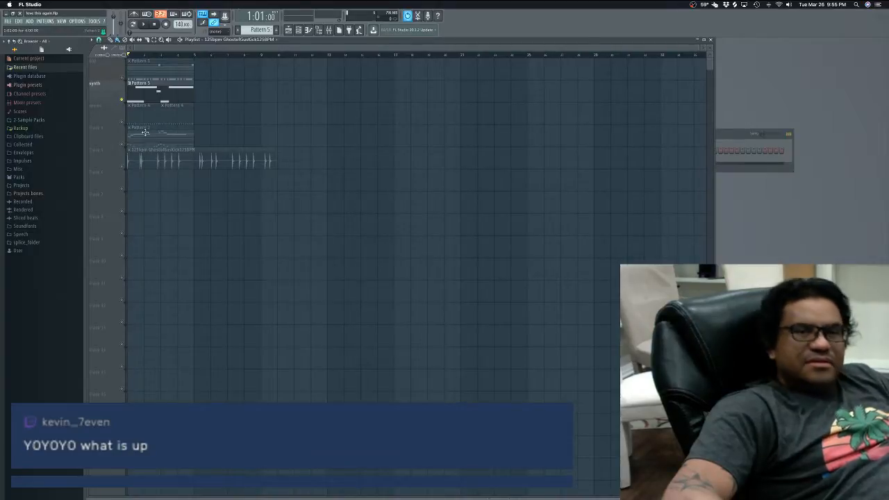
pyautogui.click(146, 132)
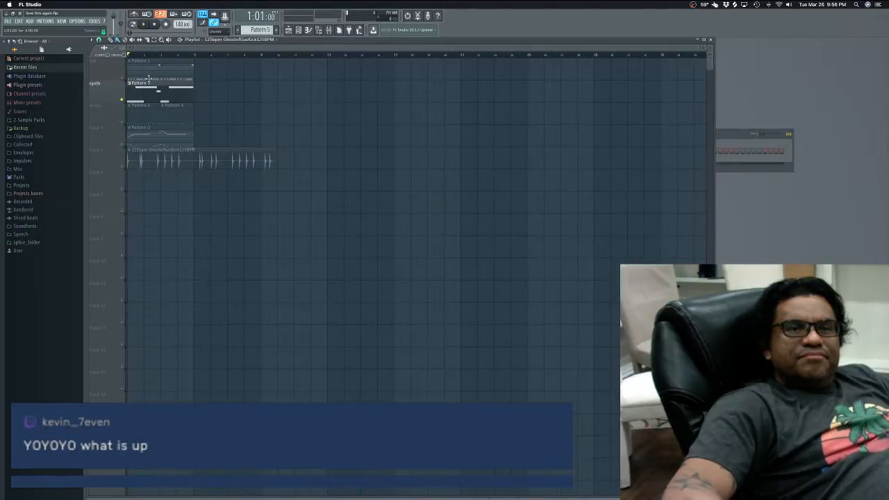
# Step: Unmute the 808 track, try soloing the drums and synth tracks, and solo the 808 track in the playlist
pyautogui.click(123, 78)
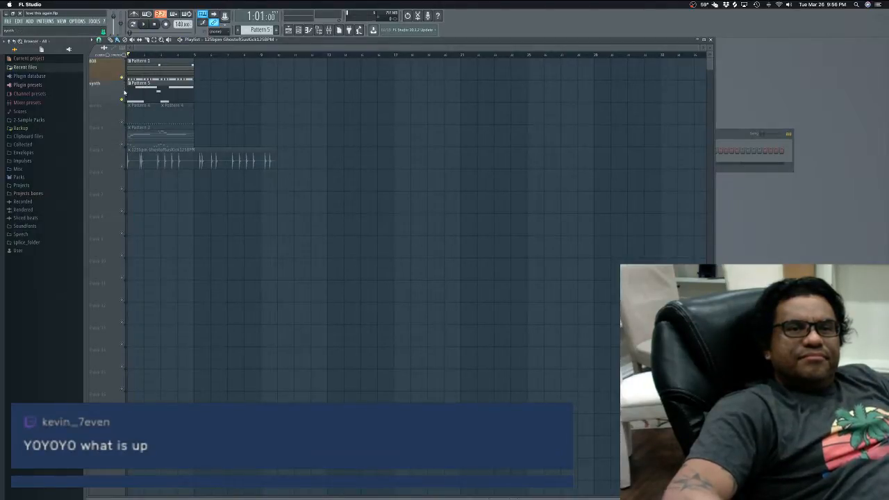
pyautogui.scroll(-2, 127, 106)
pyautogui.scroll(2, 117, 99)
pyautogui.scroll(2, 120, 112)
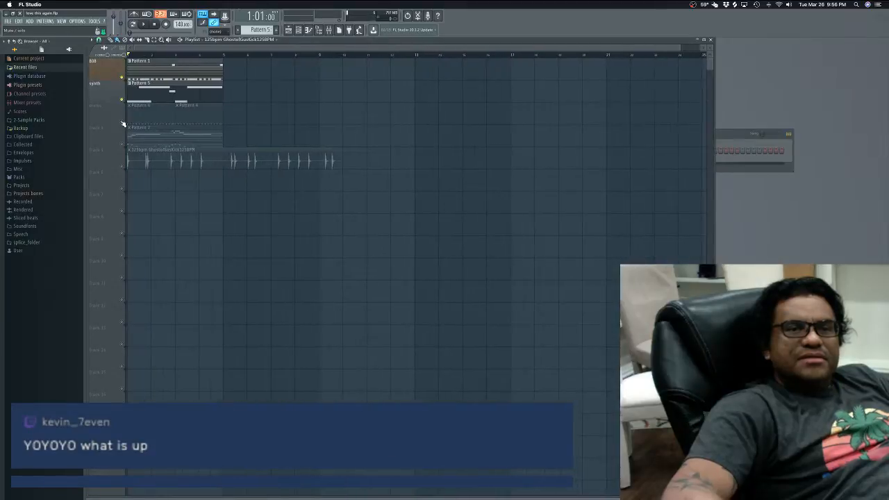
pyautogui.rightClick(123, 124)
pyautogui.click(122, 100)
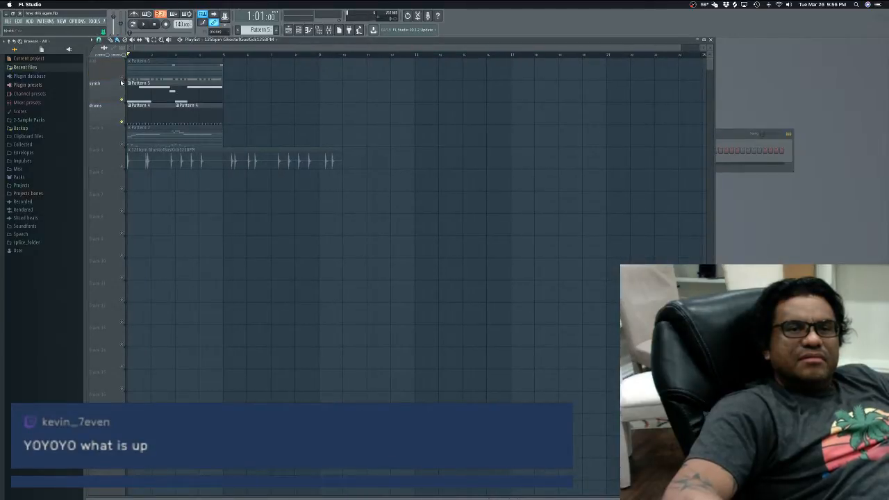
pyautogui.rightClick(122, 78)
pyautogui.rightClick(122, 100)
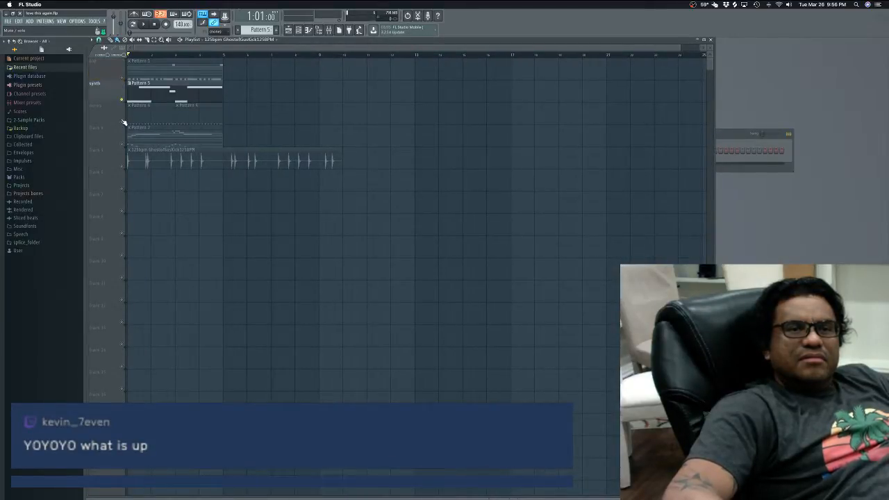
pyautogui.rightClick(123, 79)
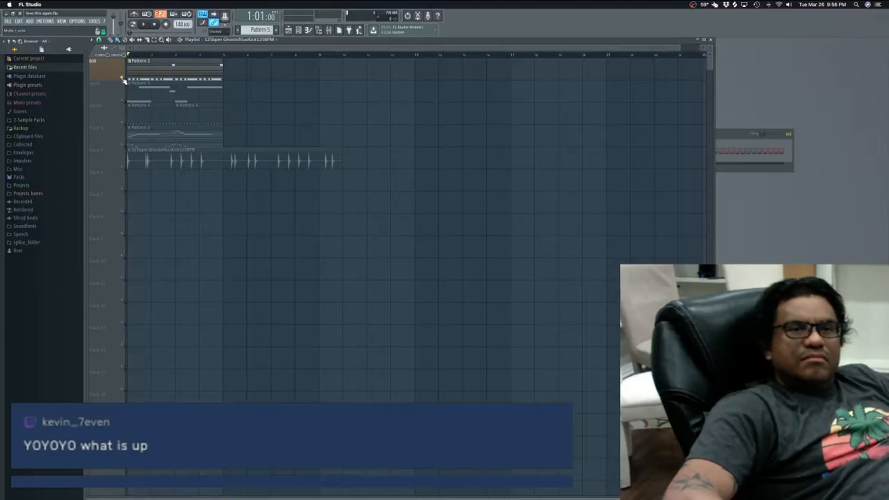
# Step: Unmute the synth, drums, Track 4 and Track 5 playlist tracks and play the song from the start
pyautogui.click(122, 100)
pyautogui.click(123, 123)
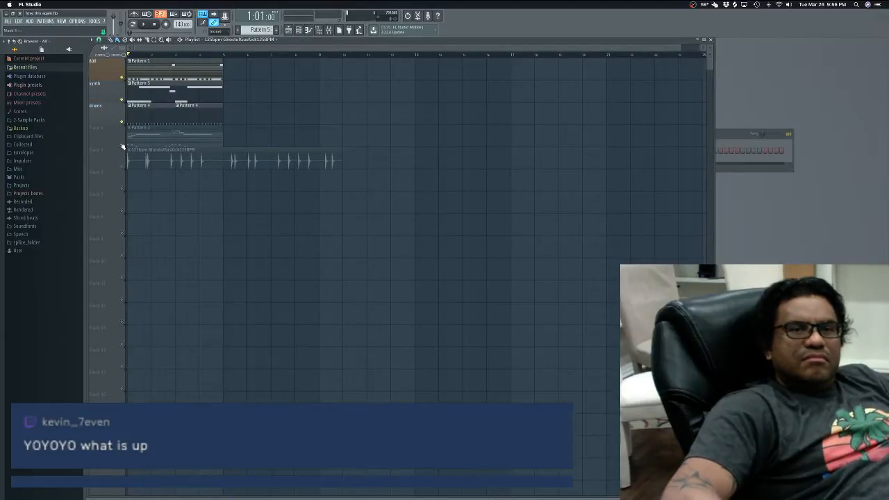
pyautogui.click(122, 144)
pyautogui.click(123, 166)
pyautogui.press('space')
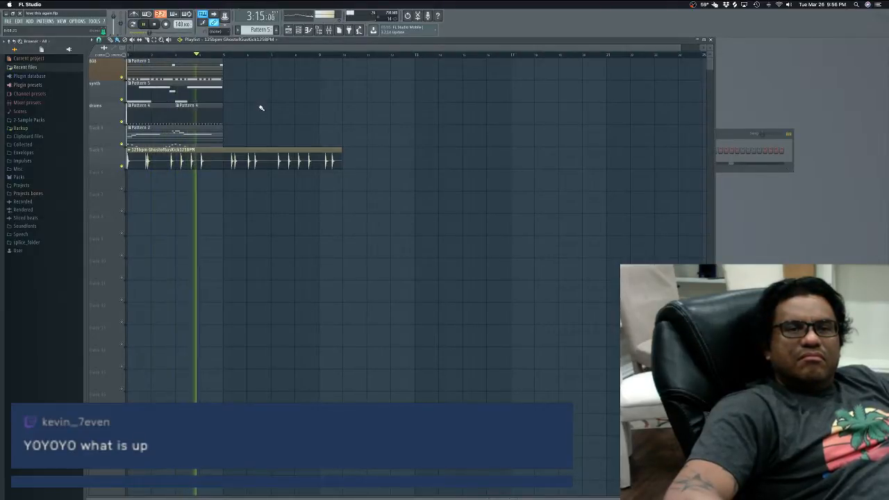
pyautogui.press('space')
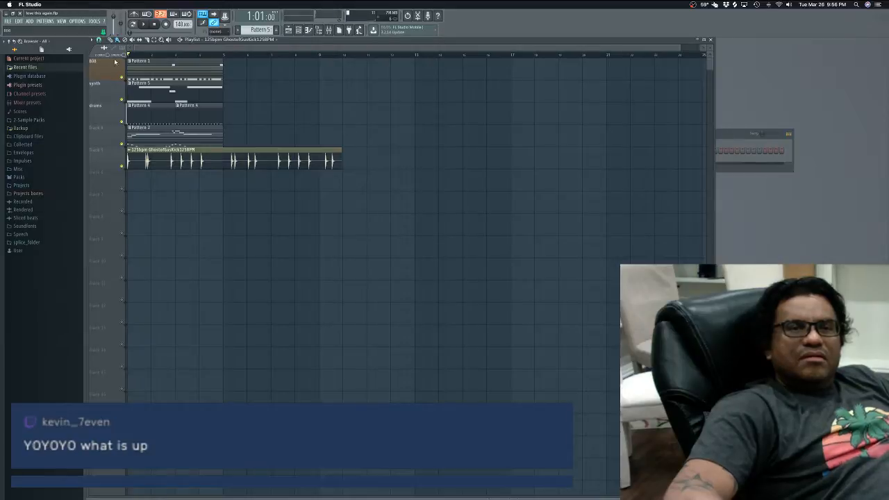
# Step: Delete the Pattern 1 clip, the Pattern 2 clip and the first Pattern 4 clip from the playlist, playing the song between deletions
pyautogui.rightClick(174, 70)
pyautogui.press('space')
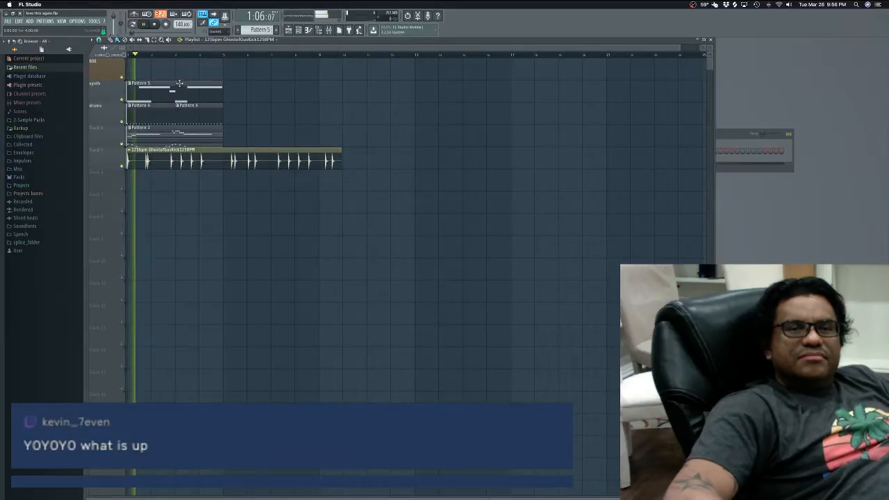
pyautogui.press('space')
pyautogui.rightClick(168, 133)
pyautogui.press('space')
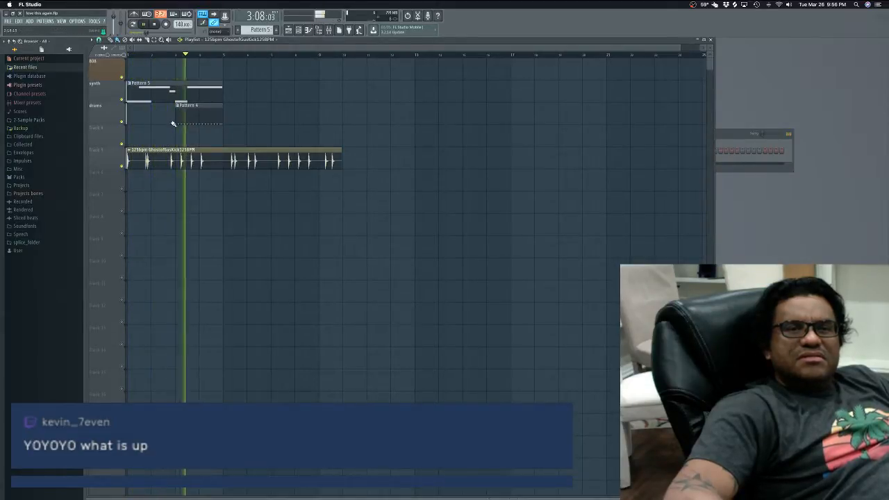
pyautogui.press('space')
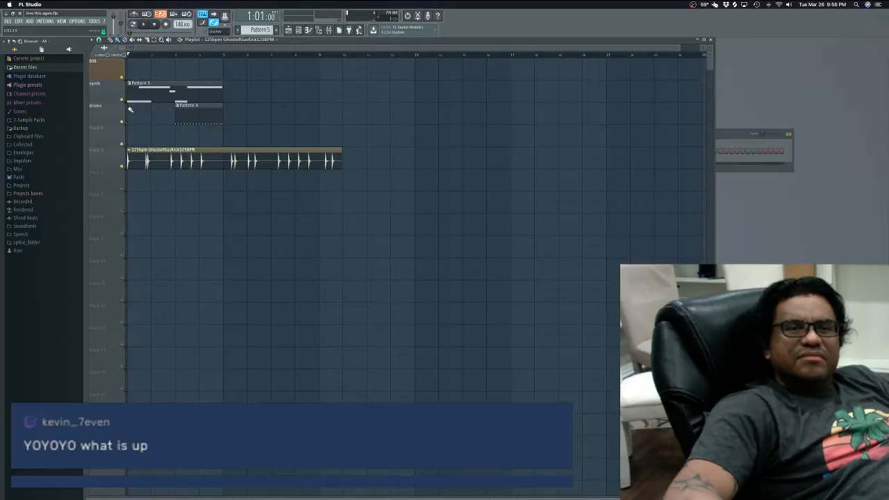
# Step: Place a Pattern 4 clip at bar 1 of the drums track, play it back and open its codeine_kick (2) notes in the piano roll
pyautogui.click(185, 111)
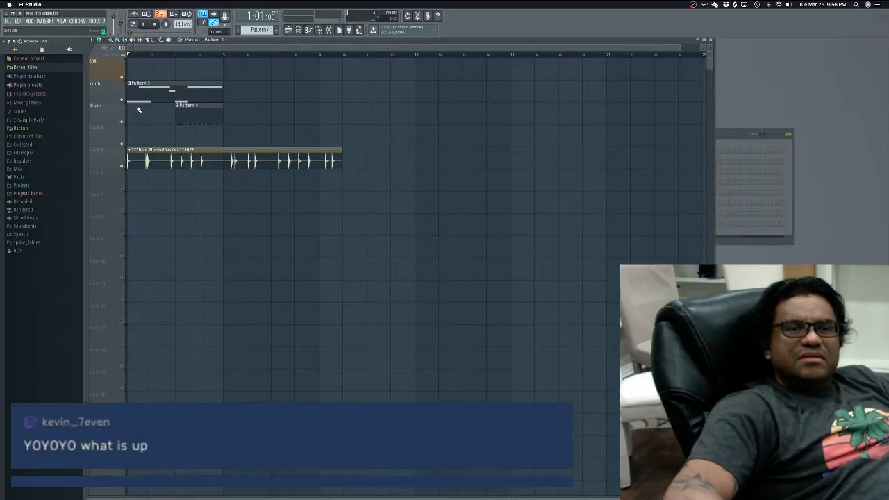
pyautogui.click(132, 110)
pyautogui.press('space')
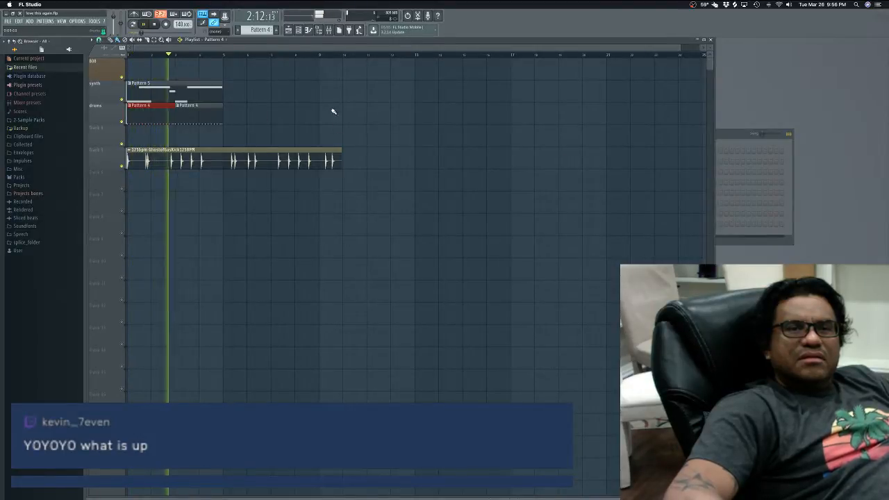
pyautogui.press('space')
pyautogui.doubleClick(155, 111)
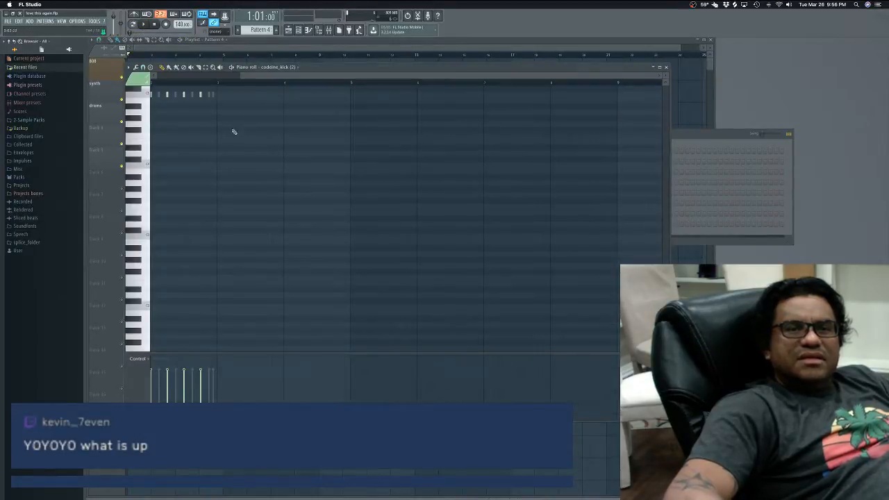
# Step: Save the "love this again" project
pyautogui.scroll(2, 228, 132)
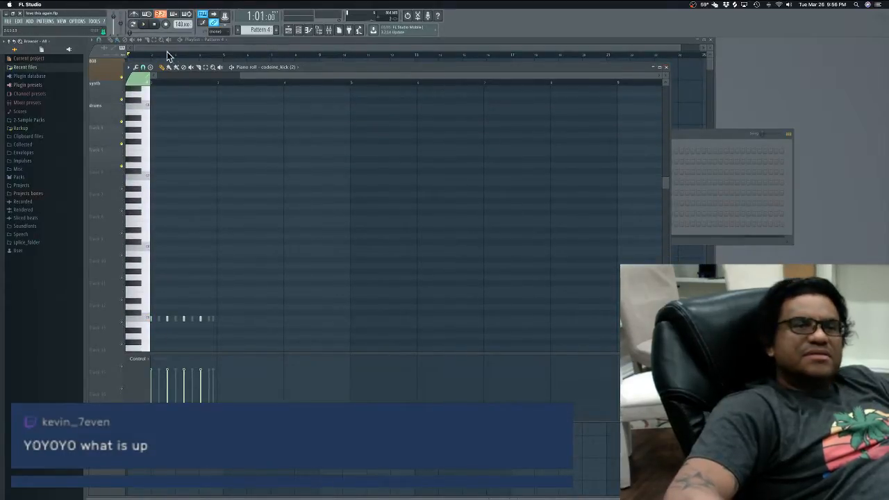
pyautogui.hotkey('ctrl', 's')
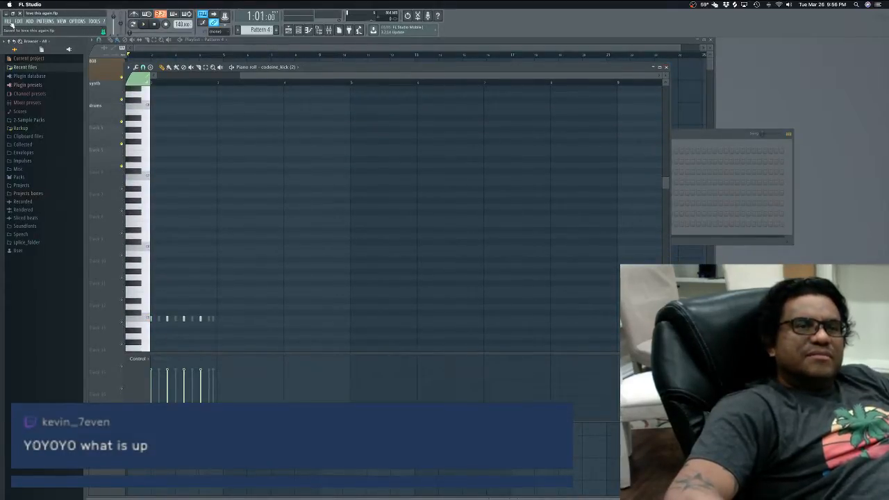
# Step: Open the 128 BPM "Transient Processor - Transistor Bass" demo project, accept the demo-plugin notice and play it briefly
pyautogui.click(9, 22)
pyautogui.click(30, 92)
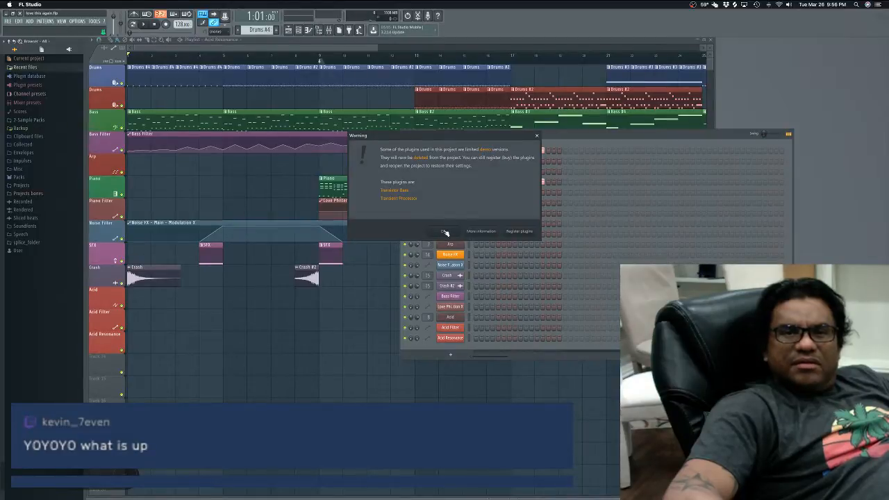
pyautogui.click(444, 230)
pyautogui.press('space')
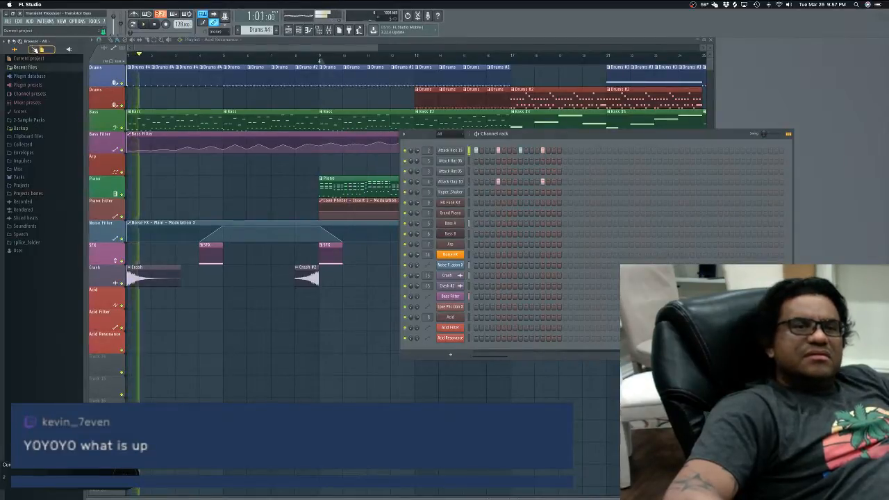
pyautogui.press('space')
# Step: Open untitled.flp from the Projects folder and allow the program to access the microphone
pyautogui.click(9, 22)
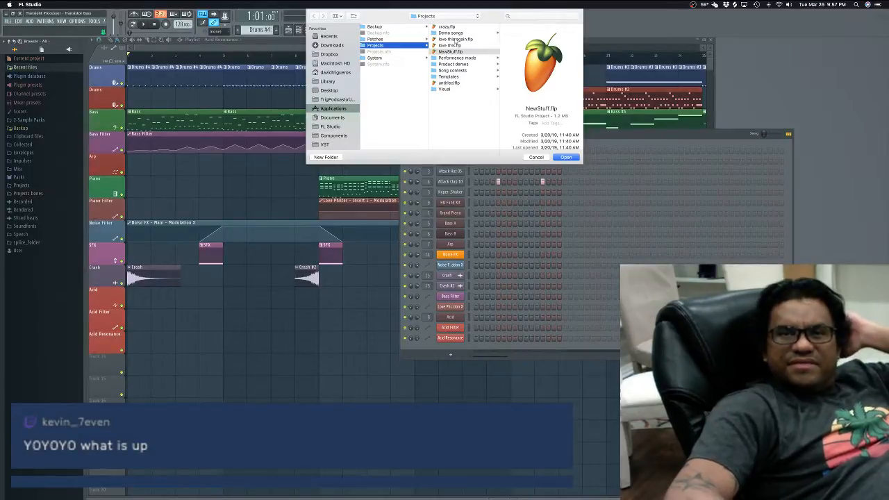
pyautogui.doubleClick(457, 83)
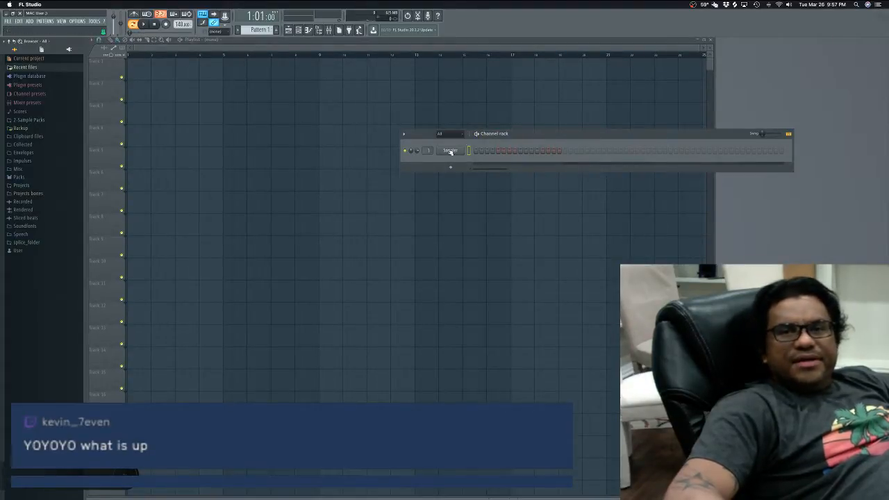
pyautogui.moveTo(486, 139); pyautogui.dragTo(455, 151)
pyautogui.click(420, 144)
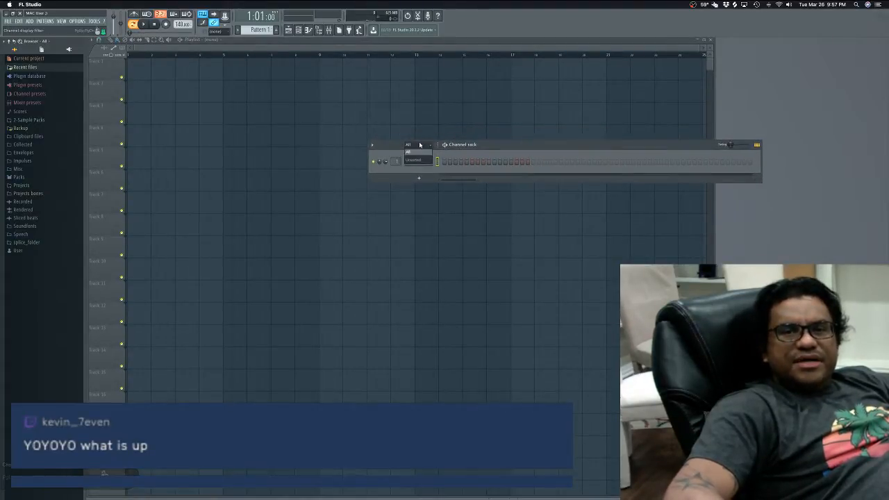
pyautogui.click(420, 145)
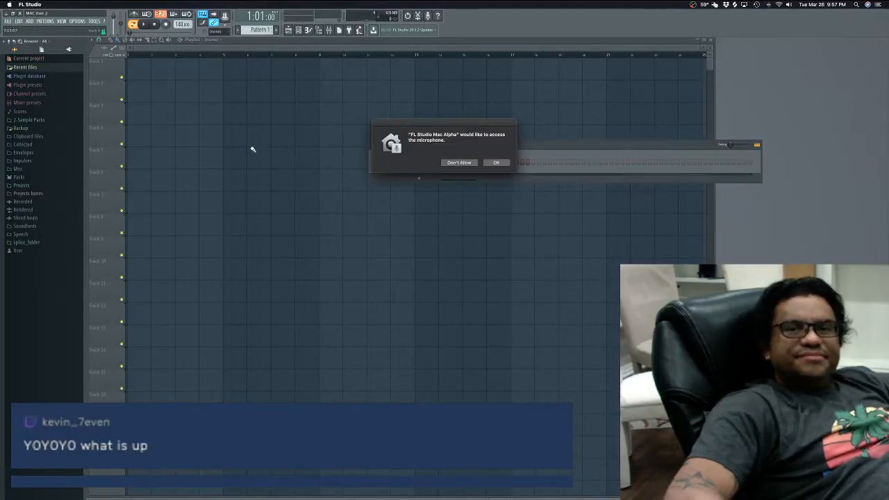
pyautogui.click(492, 164)
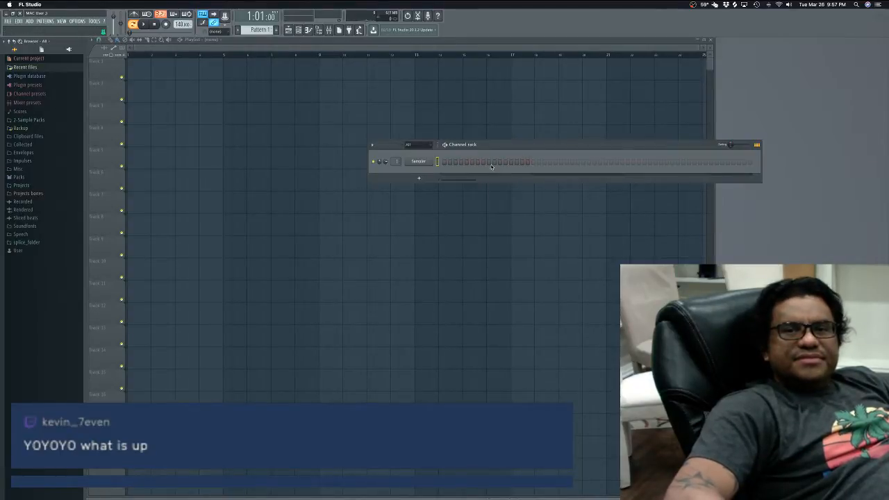
# Step: Expand the 606 X Food Chain Pack in the sample packs down to the Gustave beat build folder
pyautogui.click(29, 120)
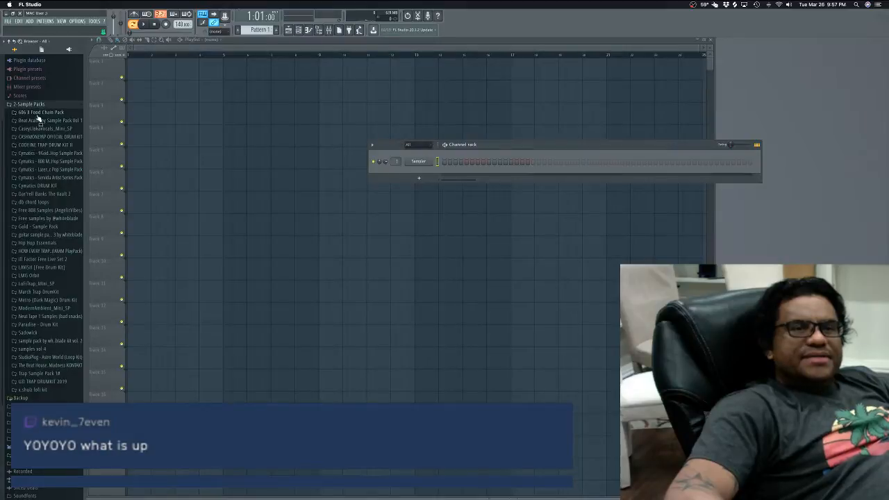
pyautogui.click(40, 113)
pyautogui.click(43, 120)
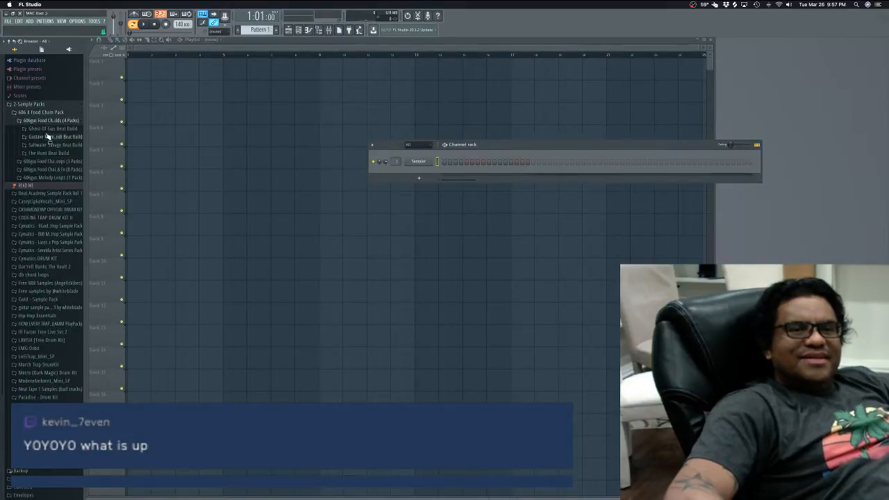
pyautogui.click(48, 136)
# Step: Audition the 140 BPM samples in the Gustave beat build folder and collapse the folder
pyautogui.click(49, 145)
pyautogui.click(52, 151)
pyautogui.click(54, 160)
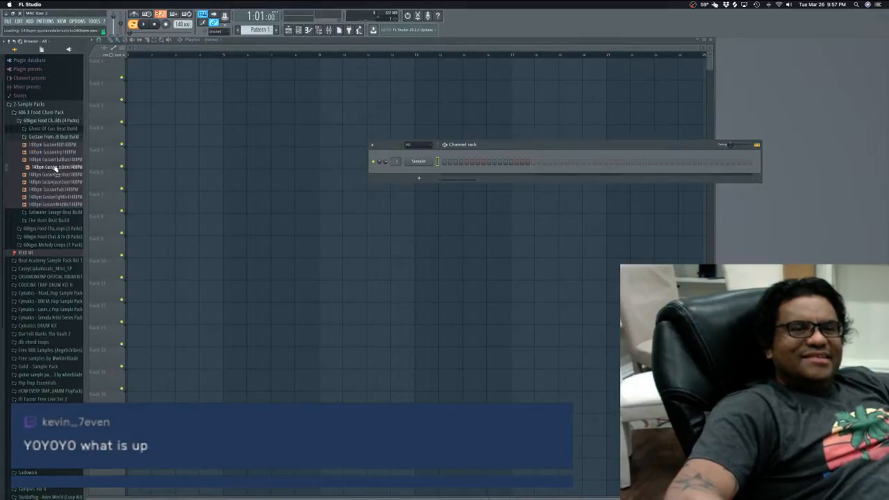
pyautogui.click(54, 152)
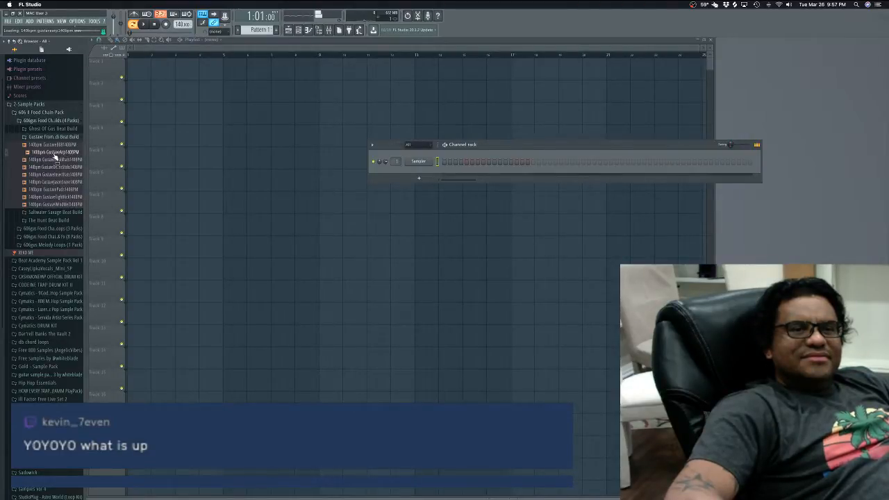
pyautogui.click(55, 175)
pyautogui.click(55, 182)
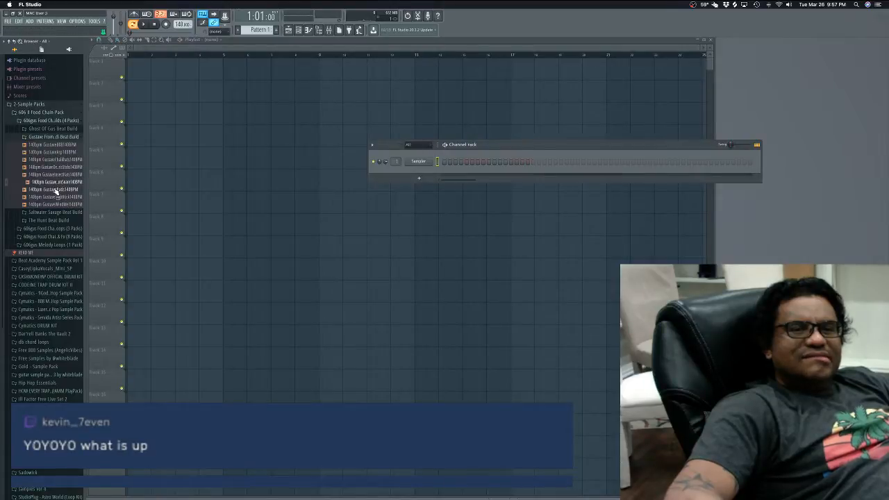
pyautogui.click(56, 190)
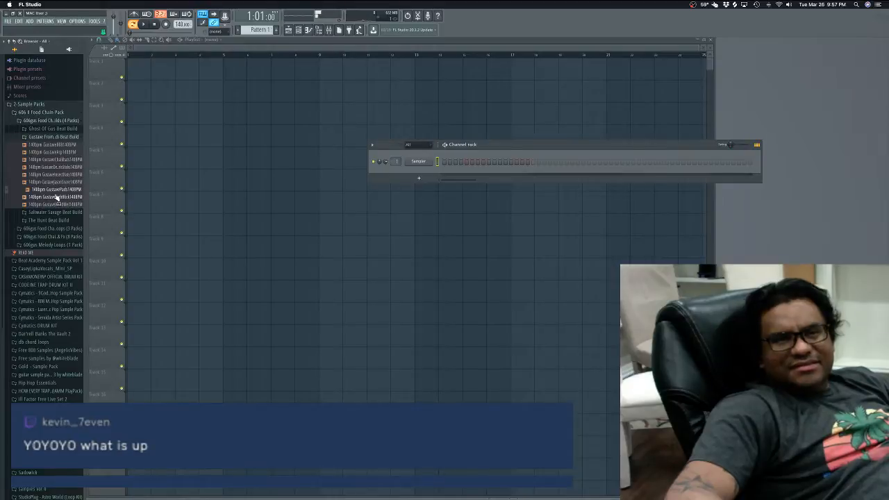
pyautogui.click(56, 198)
pyautogui.click(57, 204)
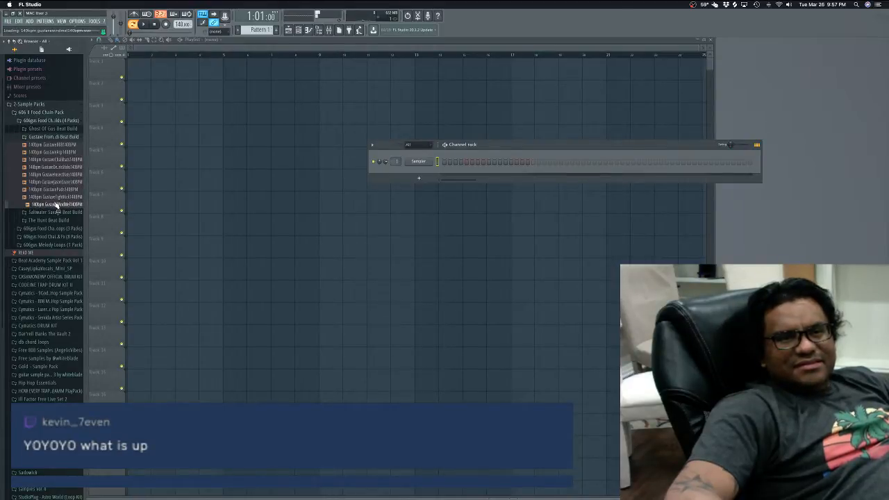
pyautogui.click(48, 137)
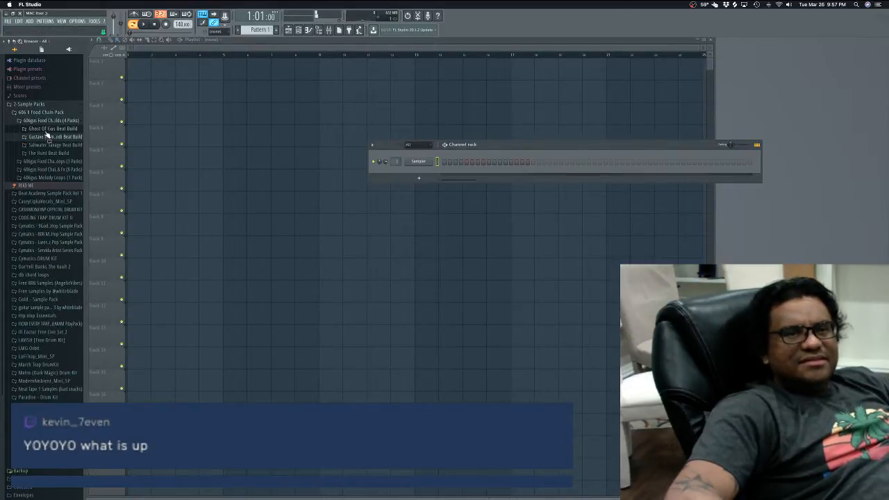
# Step: Audition the 125 BPM samples in the Ghost Of Gus Beat Build folder and collapse the folder
pyautogui.click(49, 129)
pyautogui.click(50, 143)
pyautogui.click(51, 152)
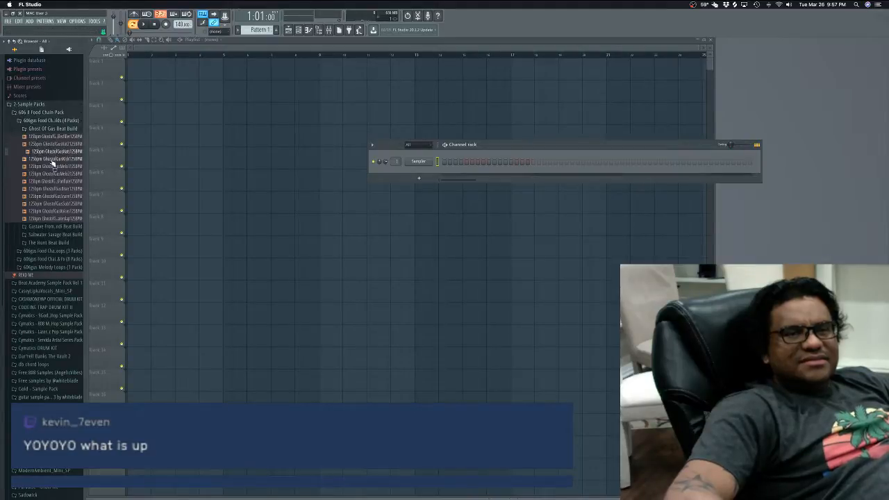
pyautogui.click(53, 160)
pyautogui.click(53, 168)
pyautogui.click(54, 175)
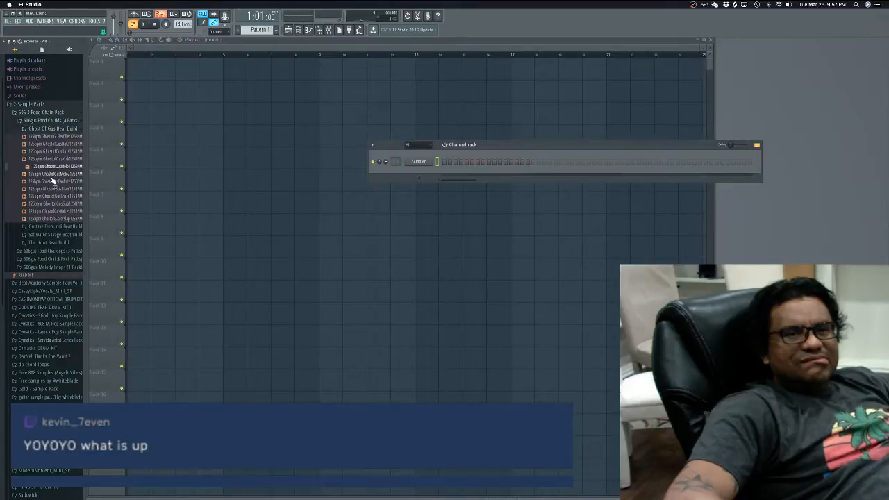
pyautogui.scroll(-2, 55, 184)
pyautogui.click(58, 186)
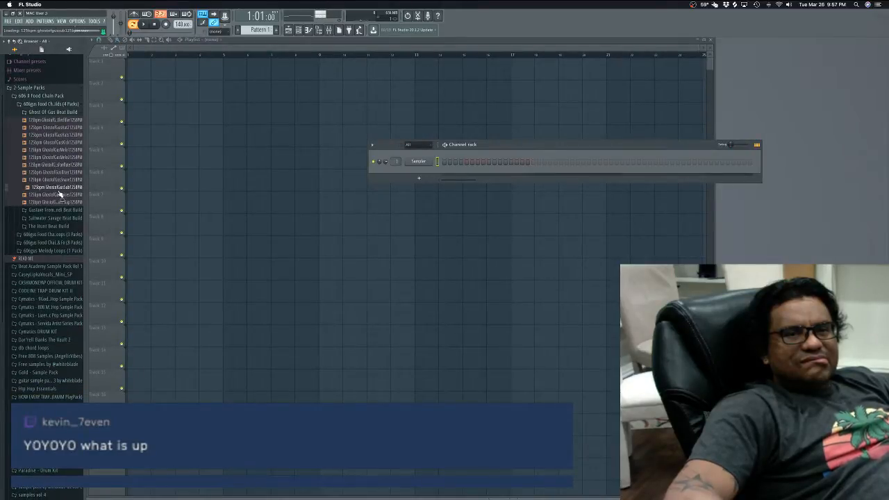
pyautogui.click(61, 195)
pyautogui.click(63, 202)
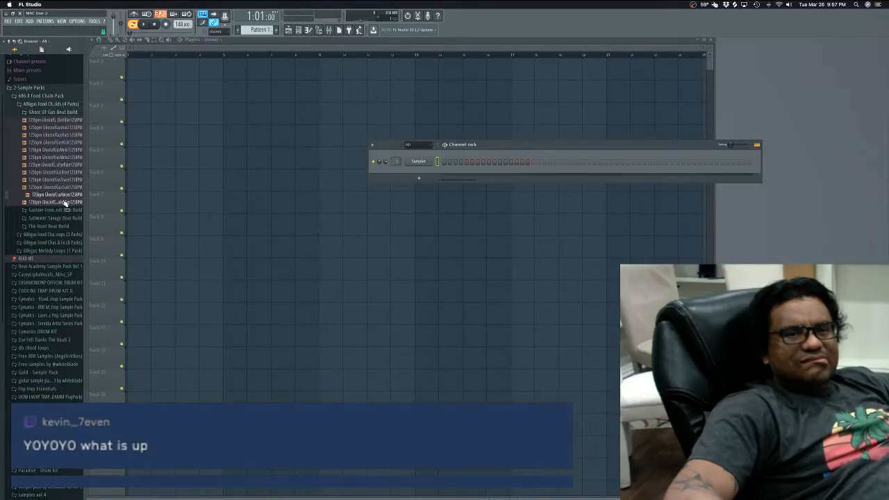
pyautogui.click(51, 114)
# Step: Expand the Saltwater Savage Beat Build folder and audition its first samples, including the 808 and hats
pyautogui.click(50, 130)
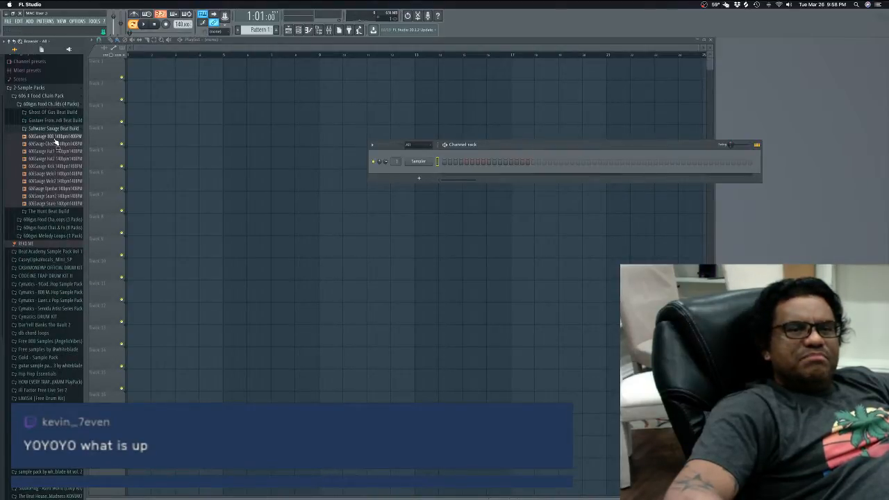
pyautogui.click(55, 137)
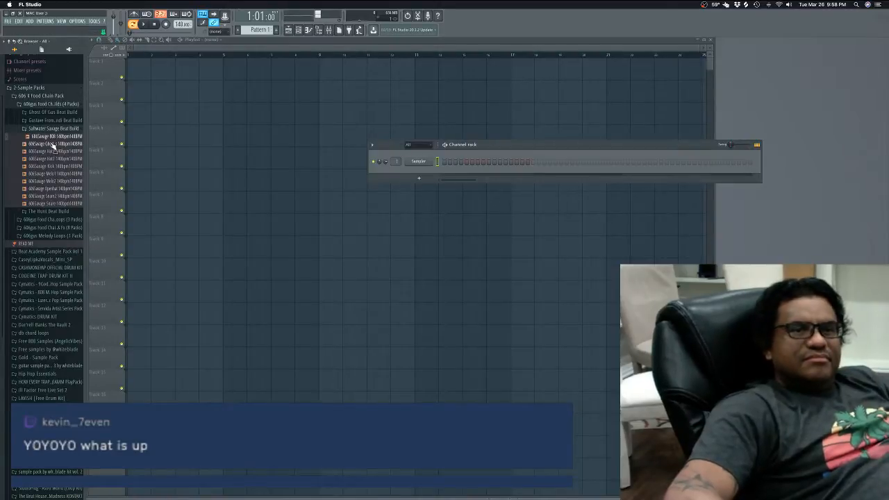
pyautogui.click(54, 145)
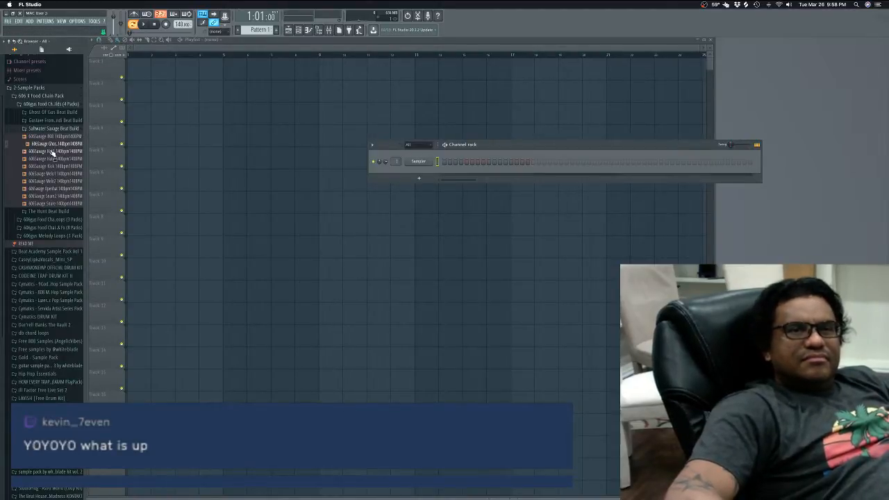
pyautogui.click(53, 151)
pyautogui.click(51, 159)
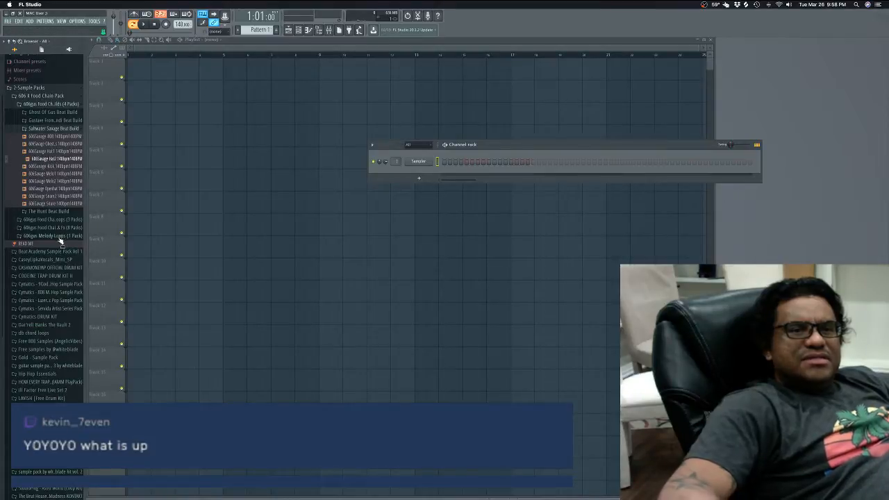
# Step: Audition the kick, Melo1, Melo2, open hat and snare samples in the Saltwater Savage Beat Build folder
pyautogui.click(50, 173)
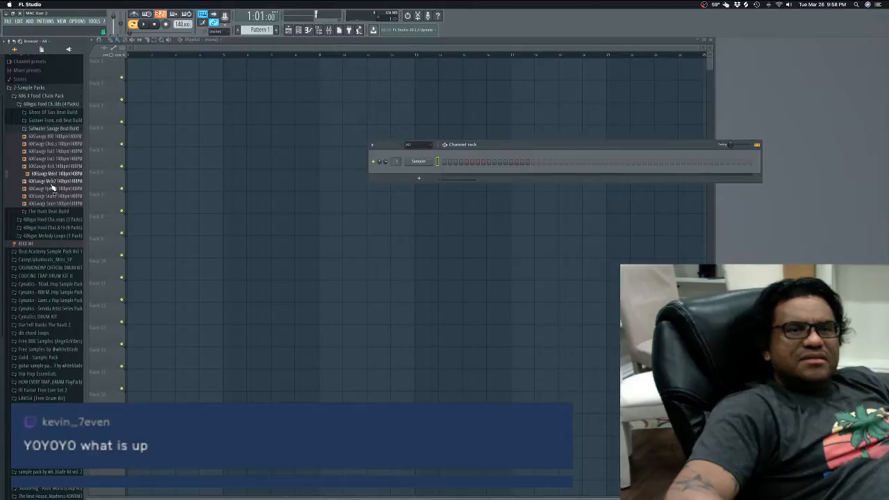
pyautogui.click(50, 168)
pyautogui.click(52, 175)
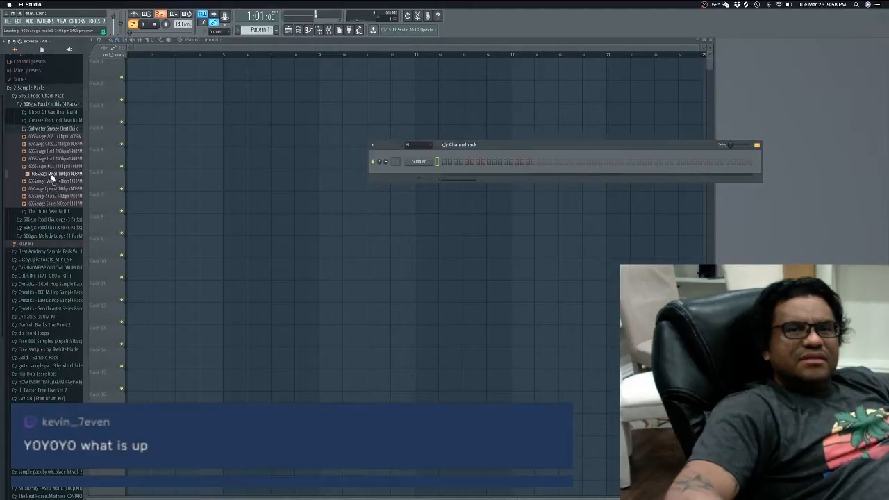
pyautogui.click(50, 180)
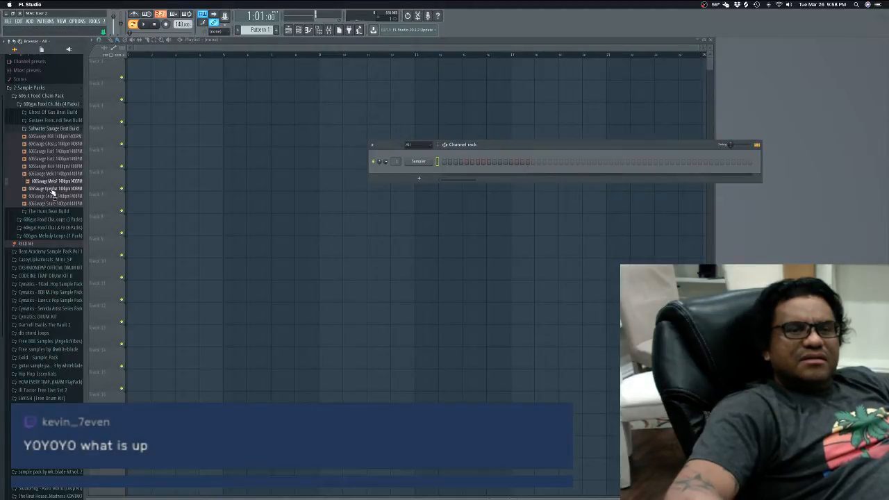
pyautogui.click(49, 189)
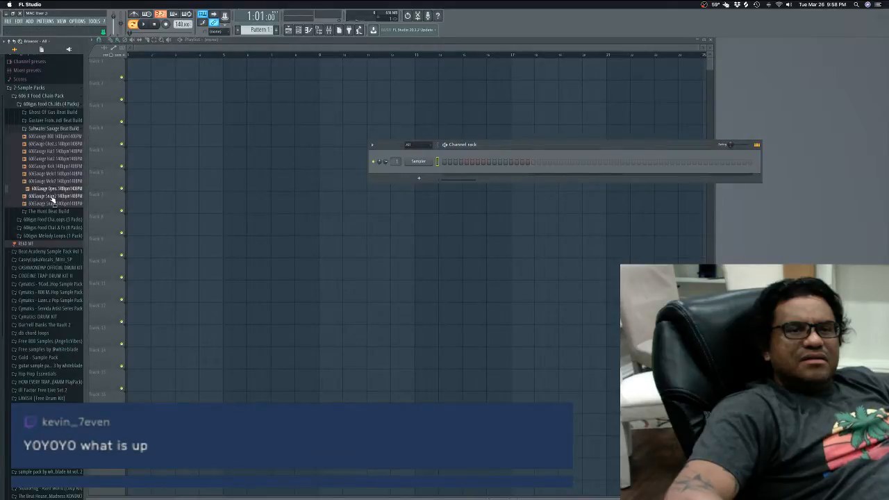
pyautogui.click(52, 197)
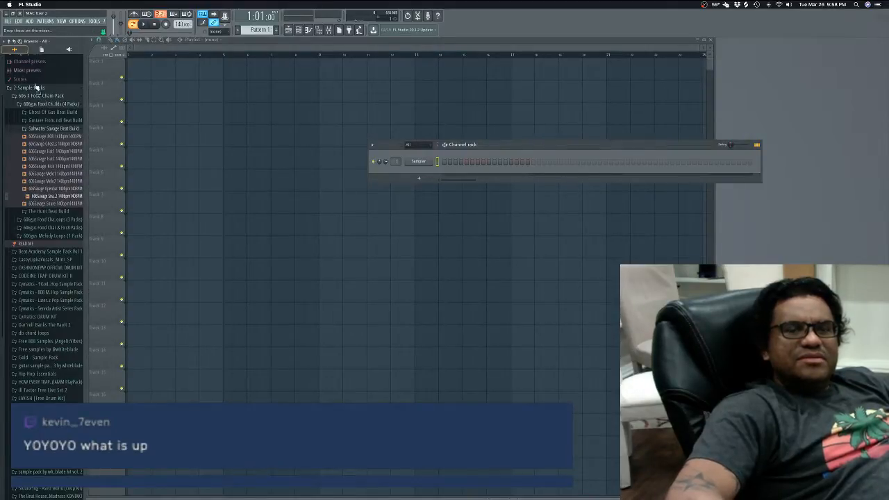
pyautogui.click(55, 202)
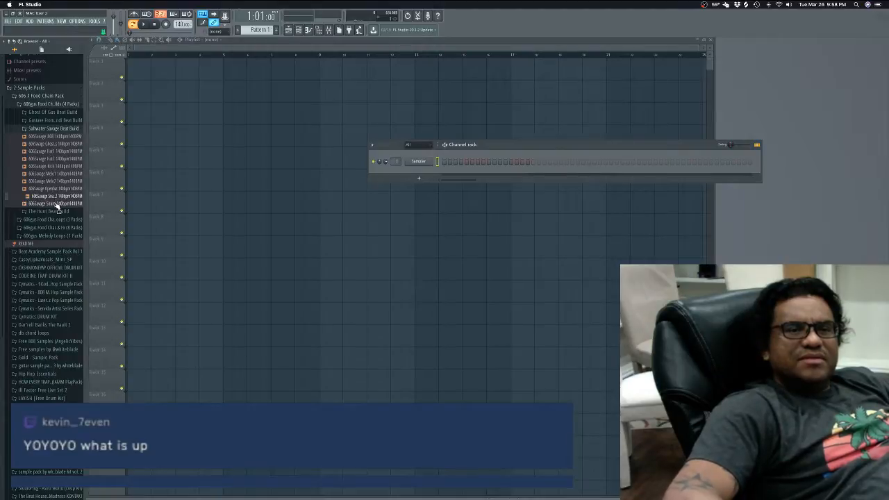
# Step: Compare the open hat, Melo2 and Melo1 samples again, and place 606Savage Melo1 at bar 1 of Track 1 and play it
pyautogui.click(55, 190)
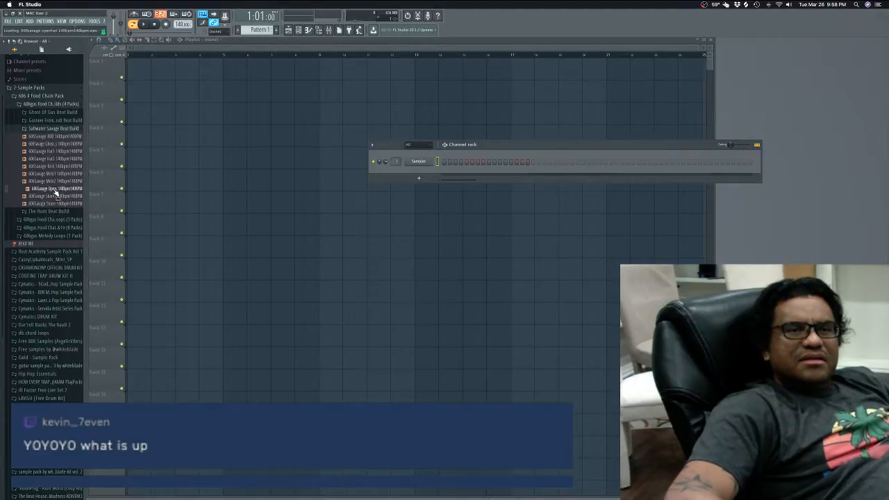
pyautogui.click(54, 182)
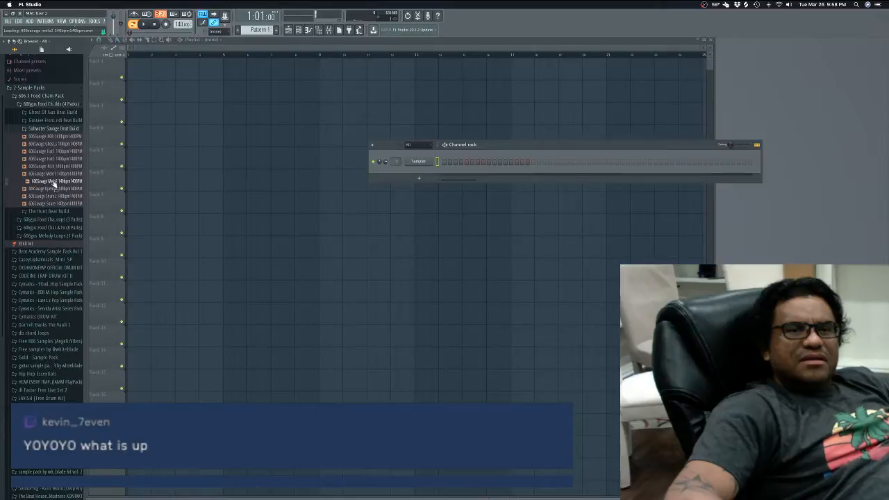
pyautogui.click(50, 174)
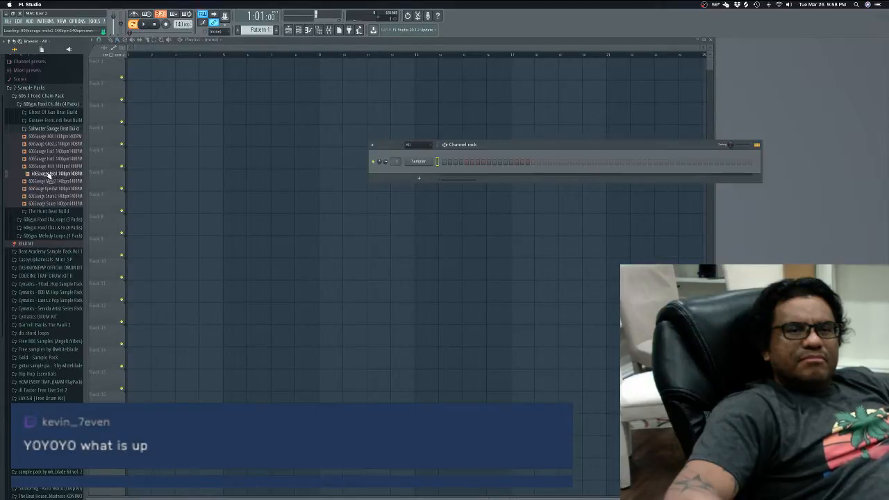
pyautogui.moveTo(41, 177); pyautogui.dragTo(161, 51)
pyautogui.press('space')
pyautogui.press('space')
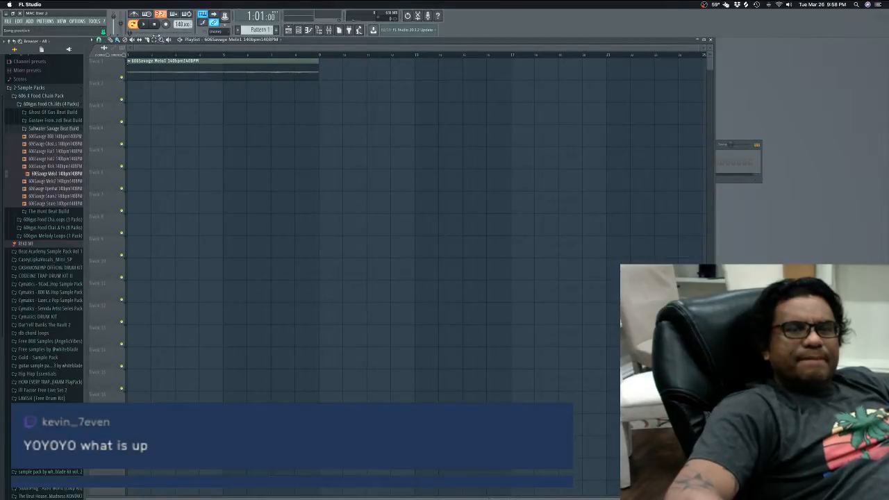
# Step: Play back the Melo1 loop and save the project as Savage in Dropbox's 0-Current Project 2019 folder
pyautogui.click(145, 24)
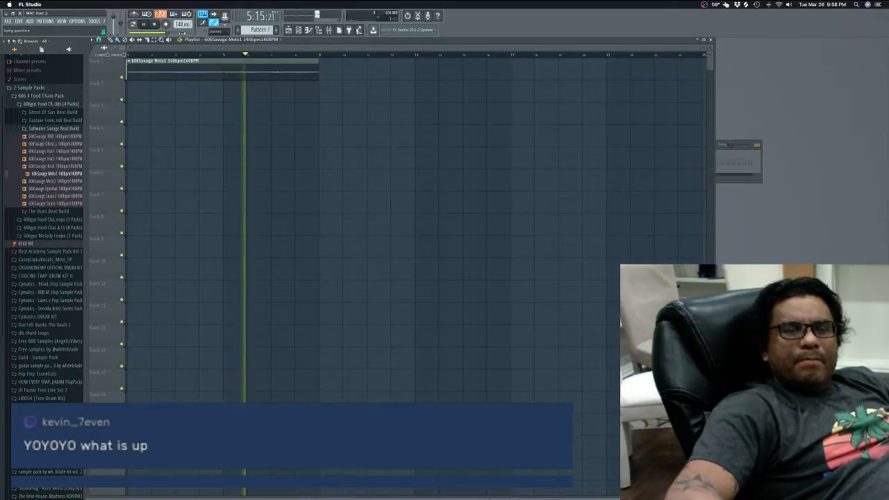
pyautogui.press('space')
pyautogui.press('super+s')
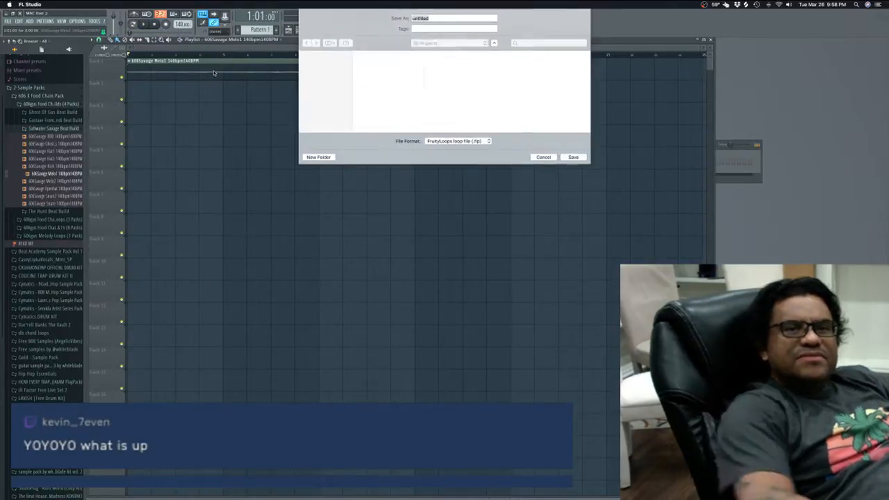
pyautogui.write('SA')
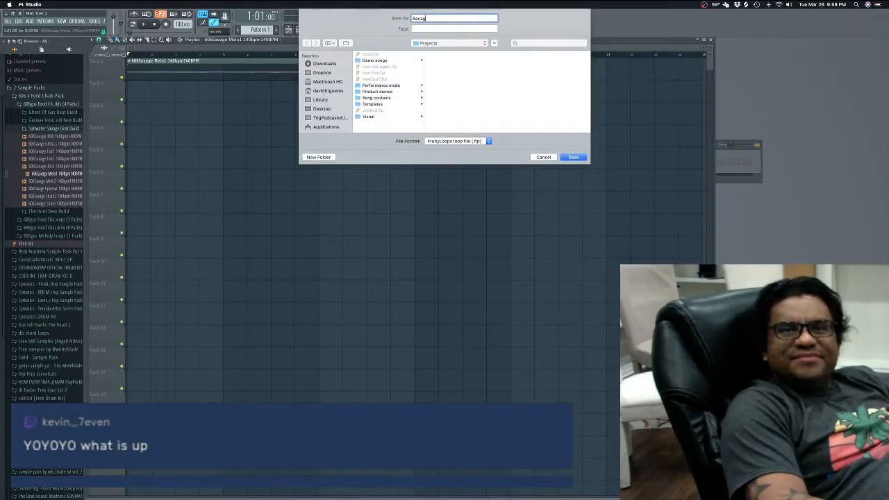
pyautogui.write('vage')
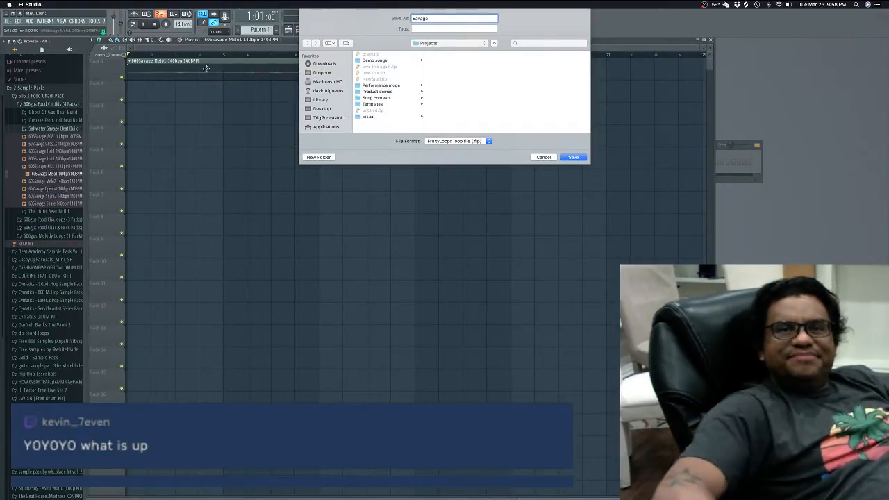
pyautogui.click(327, 73)
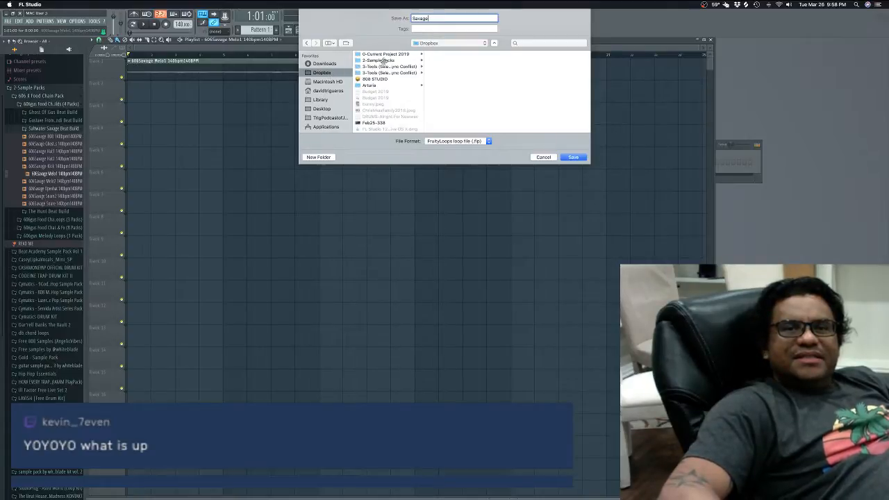
pyautogui.click(387, 55)
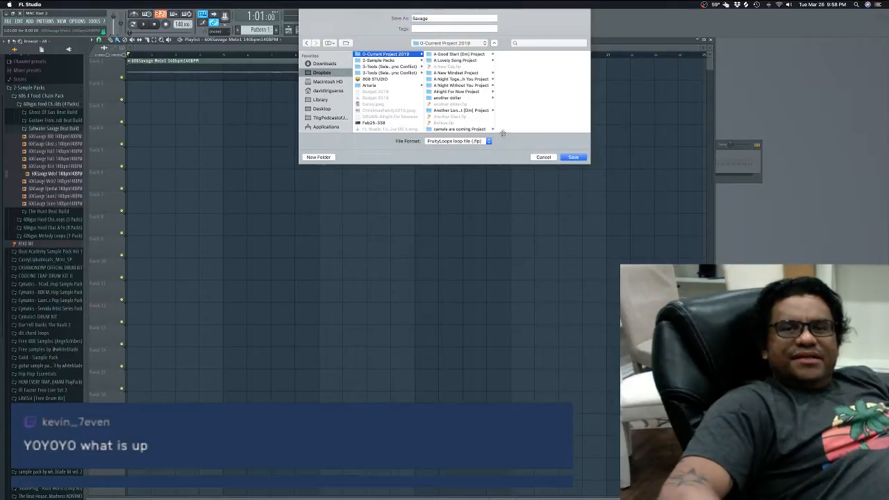
pyautogui.click(571, 157)
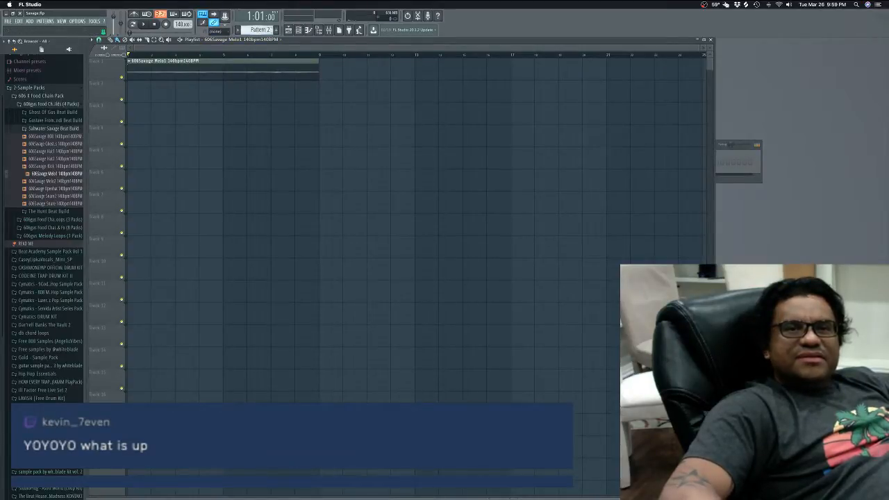
# Step: Switch to the empty Pattern 2 and show the channel rack over the playlist with all channels listed
pyautogui.click(276, 30)
pyautogui.click(300, 30)
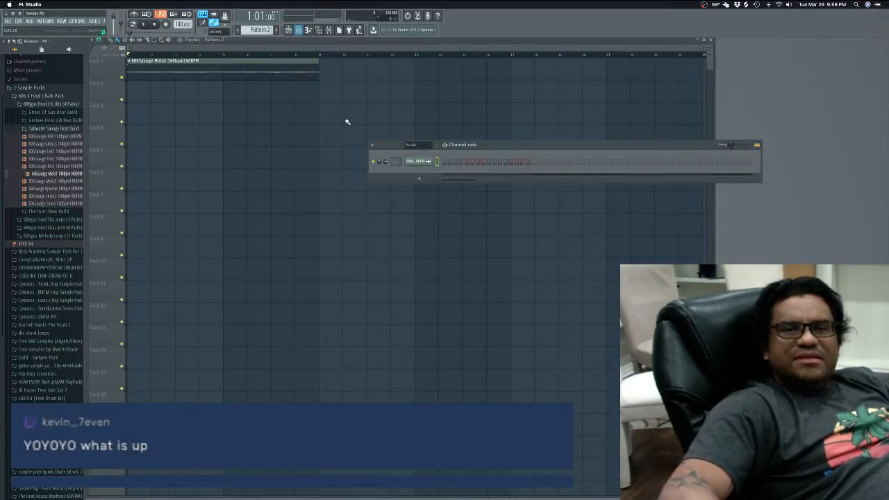
pyautogui.moveTo(476, 141); pyautogui.dragTo(347, 130)
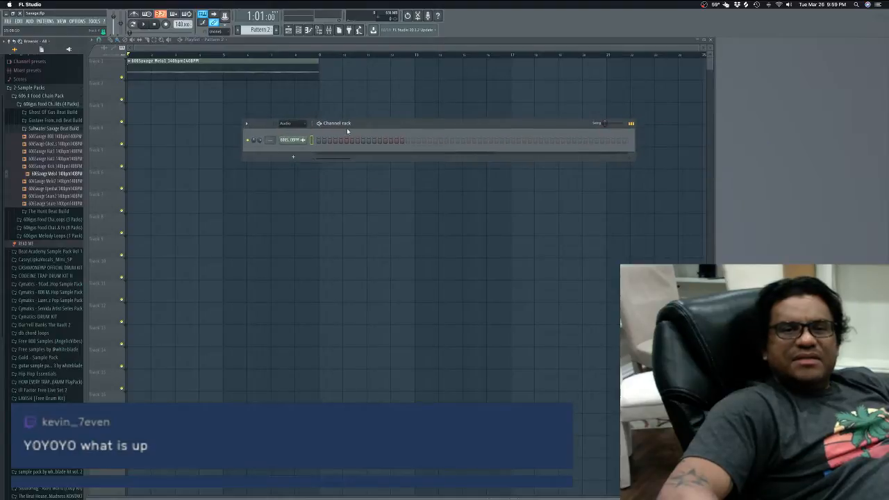
pyautogui.click(300, 125)
pyautogui.click(297, 135)
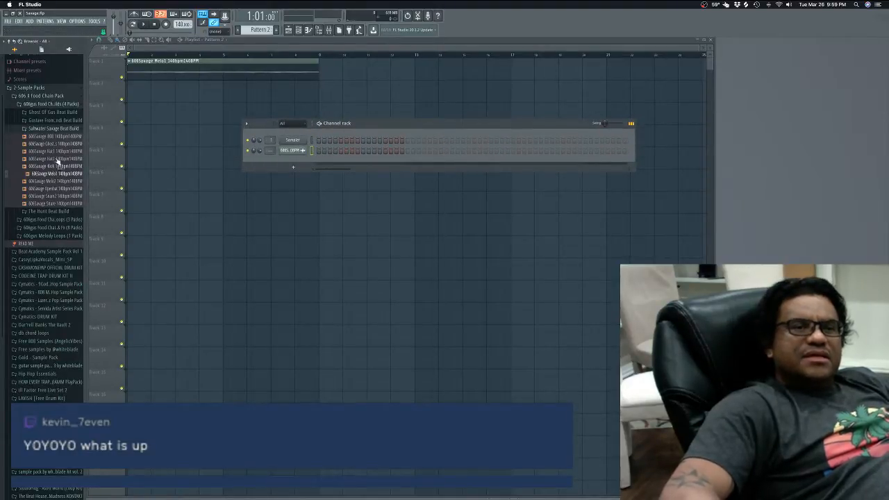
# Step: Collapse the 606 X Food Chain Pack and add kick (2) from the CODEINE TRAP DRUM KIT II KICKS folder as a new channel
pyautogui.click(44, 105)
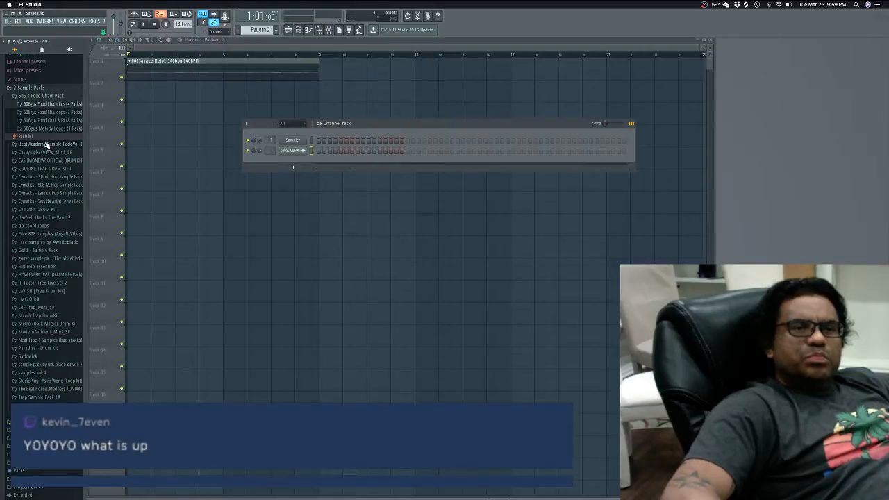
pyautogui.click(43, 104)
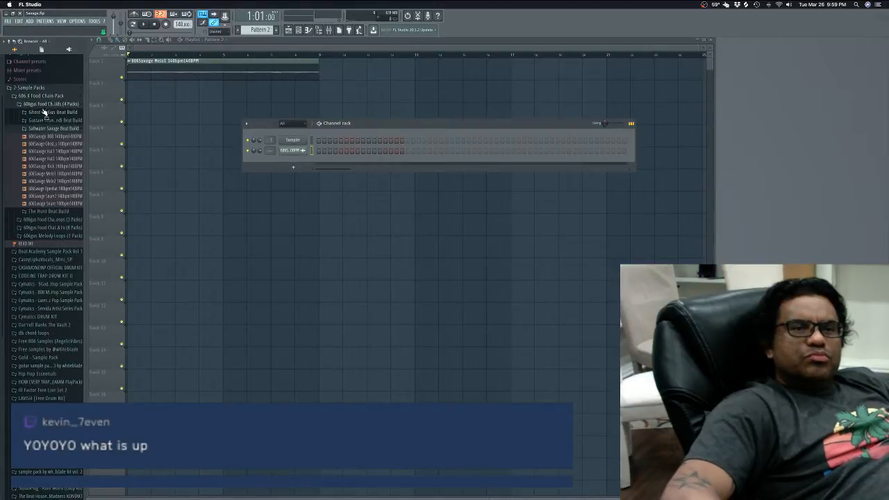
pyautogui.click(44, 104)
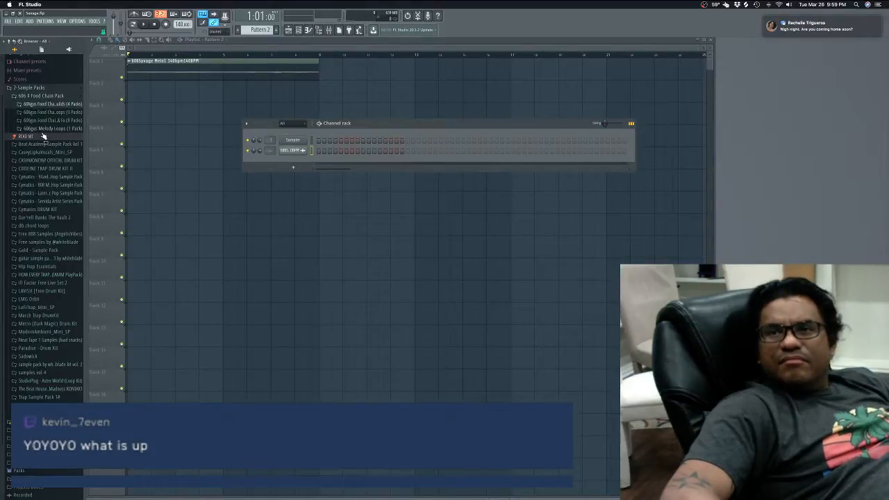
pyautogui.click(43, 96)
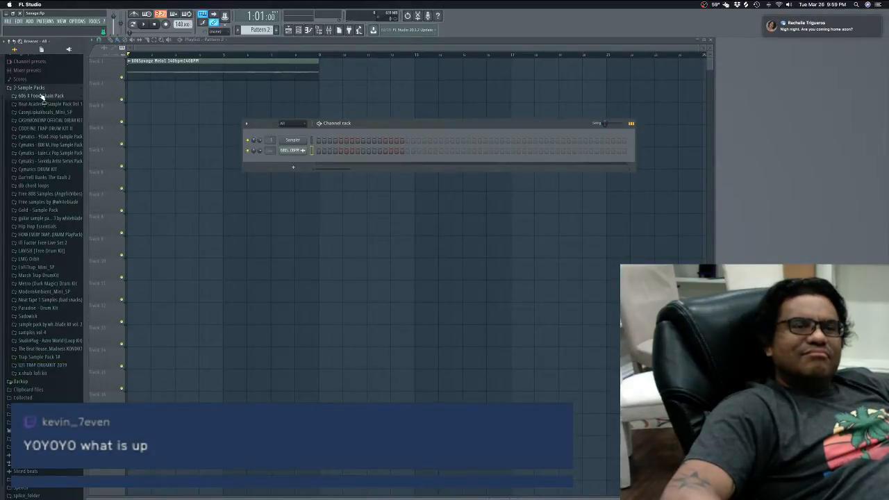
pyautogui.click(38, 128)
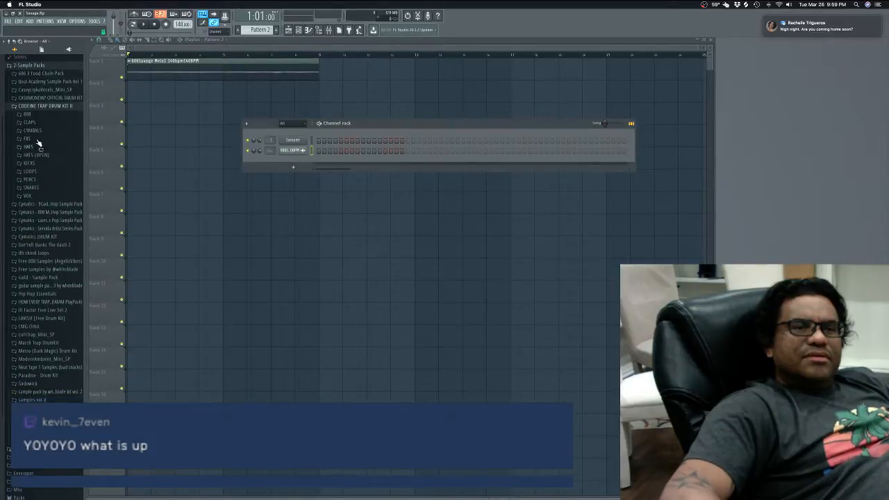
pyautogui.click(30, 159)
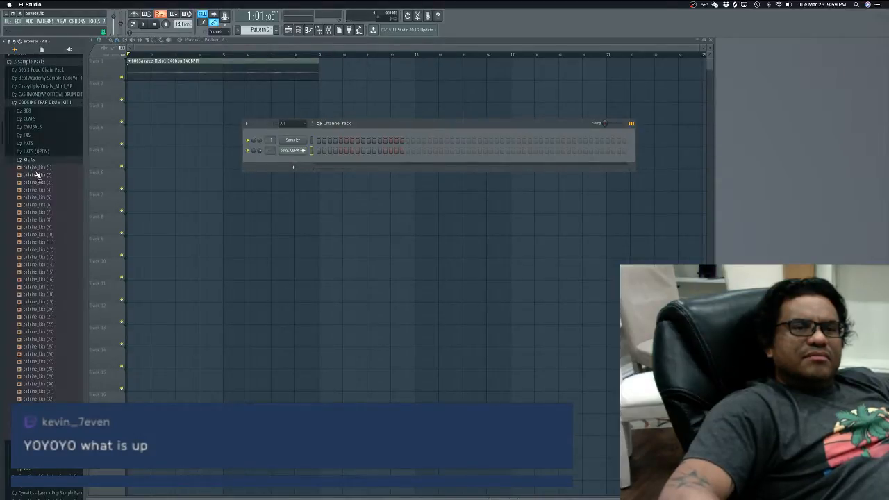
pyautogui.moveTo(39, 176); pyautogui.dragTo(309, 167)
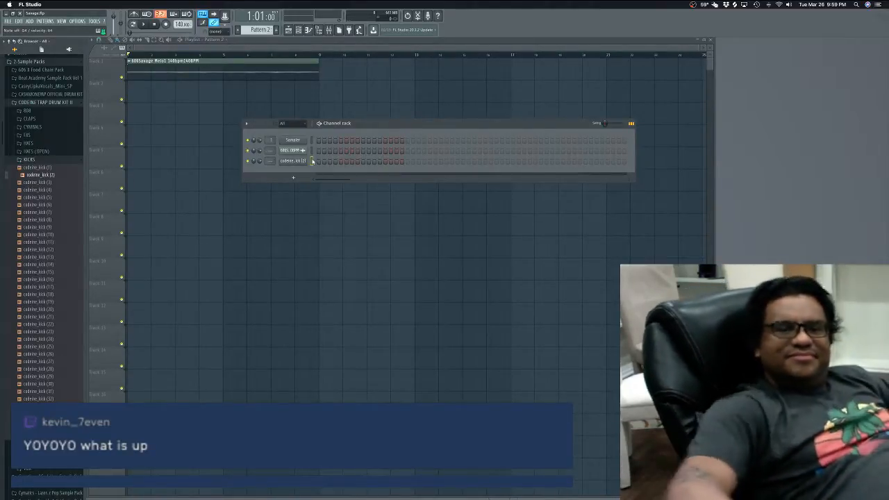
# Step: Collapse the KICKS folder, expand the drum kit's SNARES folder and audition its first snare samples
pyautogui.click(47, 160)
pyautogui.click(32, 184)
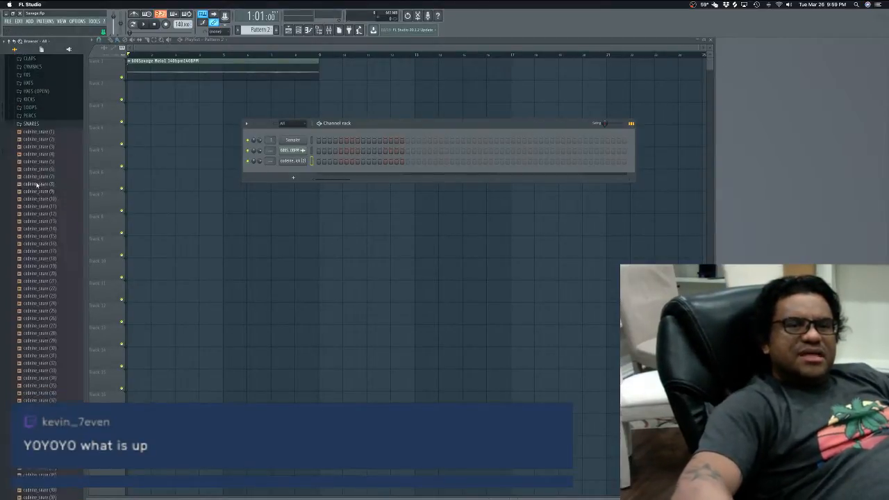
pyautogui.scroll(-3, 39, 148)
pyautogui.click(39, 145)
pyautogui.click(39, 130)
pyautogui.click(38, 122)
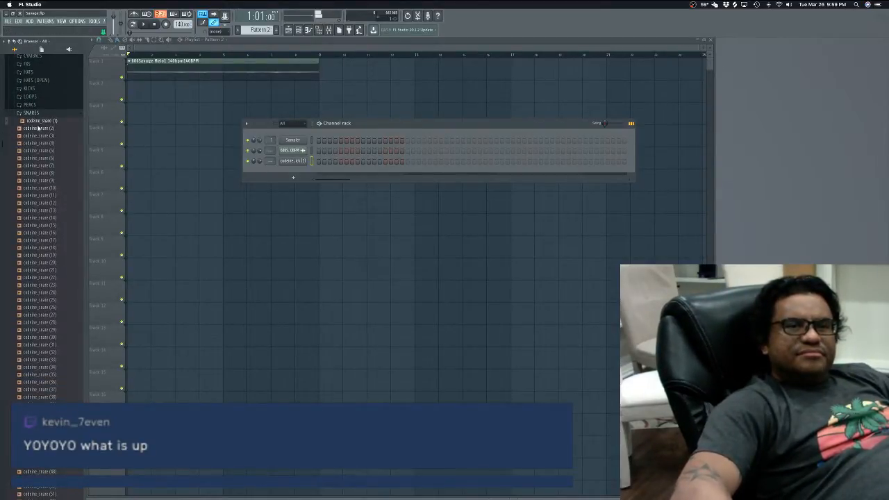
# Step: Audition the snare samples in the SNARES folder and add codeine_snare (10) to the channel rack as a new channel
pyautogui.click(39, 129)
pyautogui.click(39, 136)
pyautogui.click(39, 143)
pyautogui.click(41, 151)
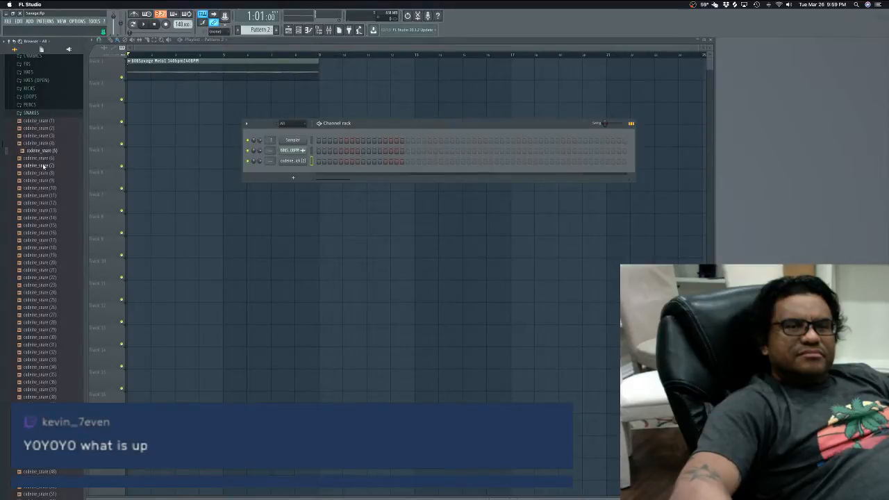
pyautogui.click(41, 166)
pyautogui.click(40, 173)
pyautogui.click(41, 187)
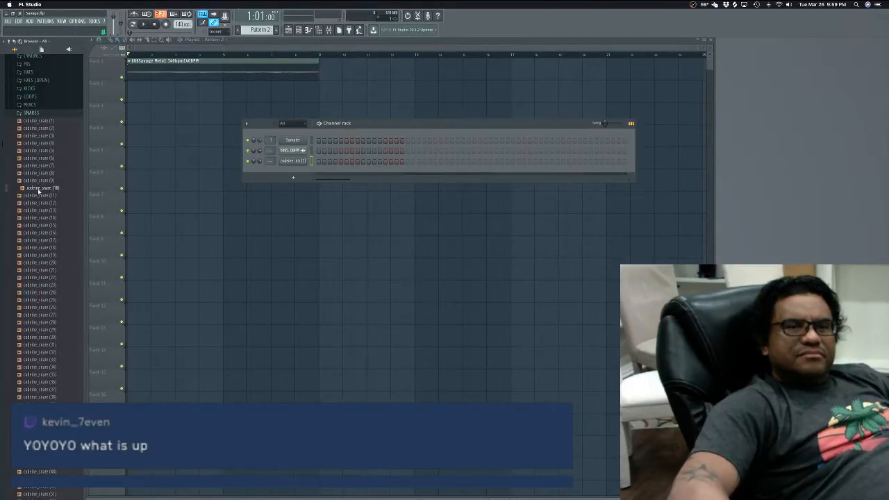
pyautogui.moveTo(39, 191); pyautogui.dragTo(292, 170)
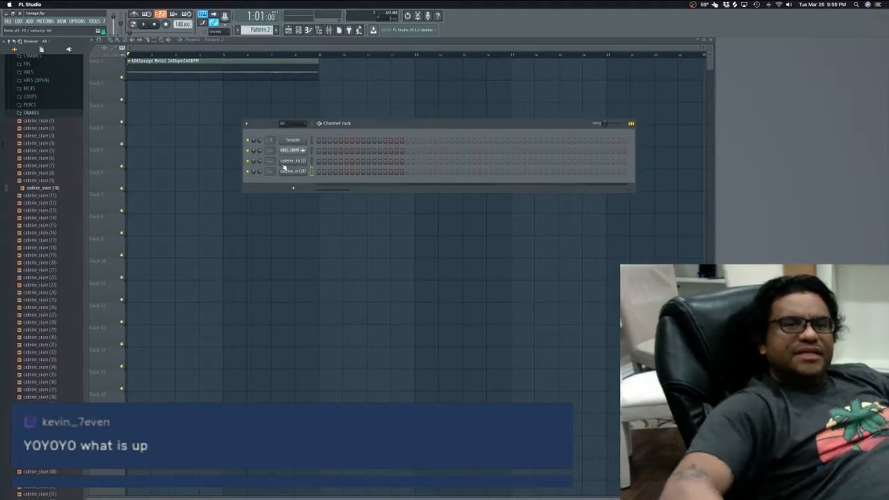
pyautogui.click(32, 113)
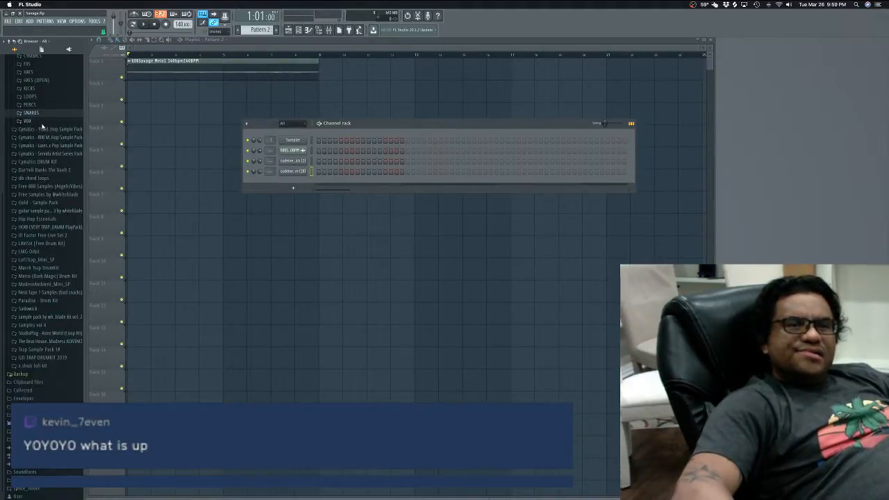
# Step: Audition closed hi-hat samples in the HATS folder and add codeine_hat (2) to the channel rack as a new channel
pyautogui.scroll(2, 42, 127)
pyautogui.click(29, 96)
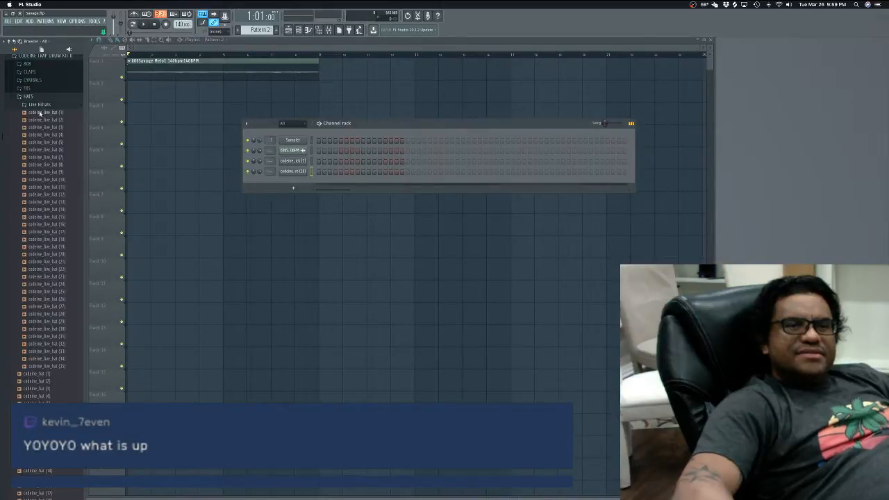
pyautogui.click(38, 106)
pyautogui.click(37, 113)
pyautogui.press('Down')
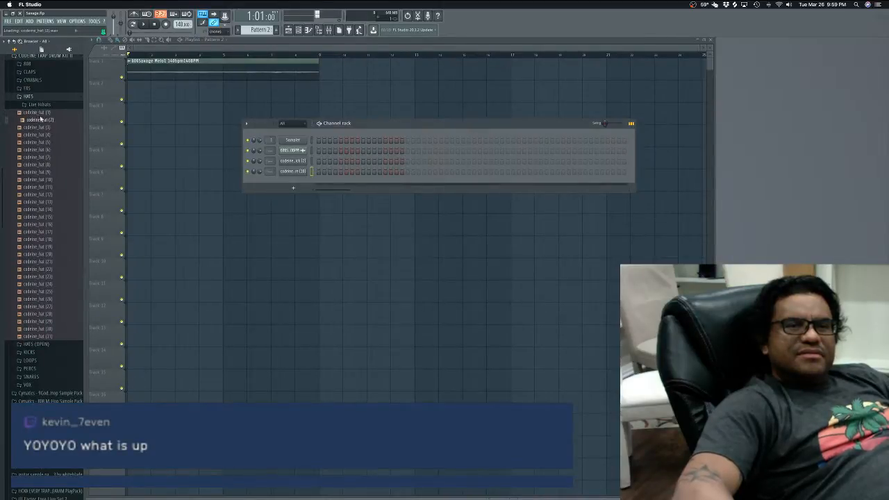
pyautogui.press('Up')
pyautogui.click(44, 143)
pyautogui.click(41, 158)
pyautogui.click(38, 128)
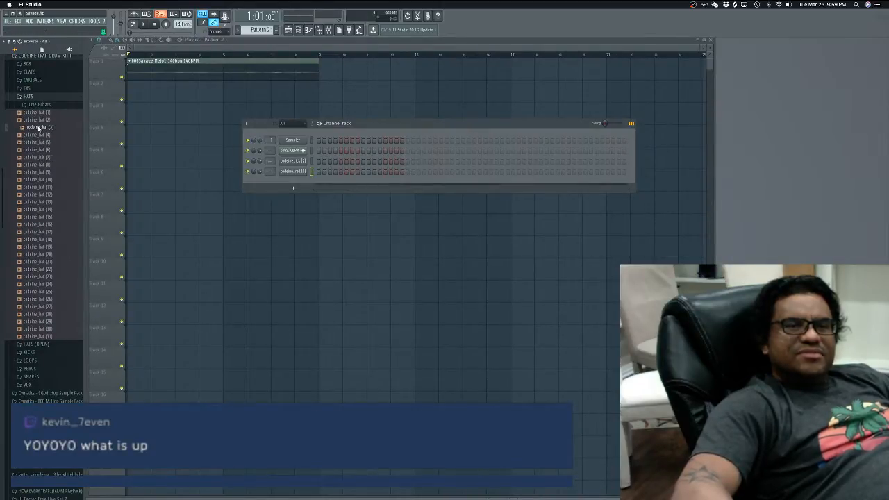
pyautogui.click(38, 121)
pyautogui.click(38, 114)
pyautogui.click(40, 120)
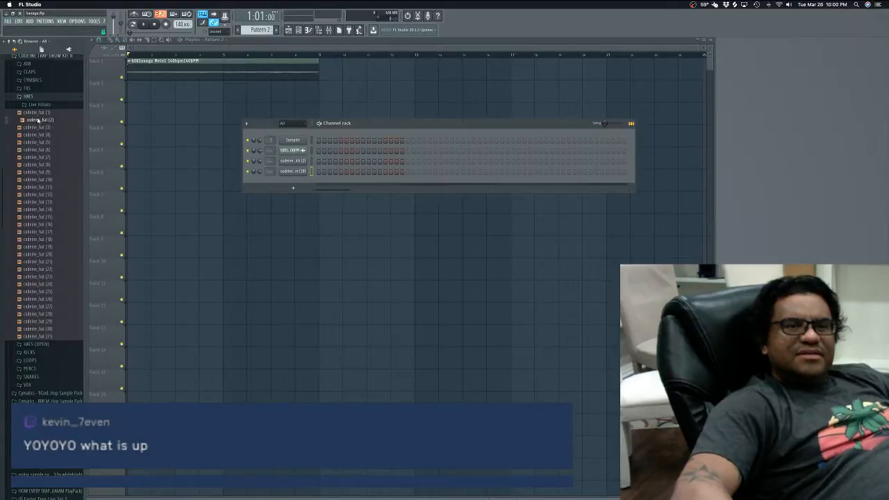
pyautogui.moveTo(180, 159); pyautogui.dragTo(297, 188)
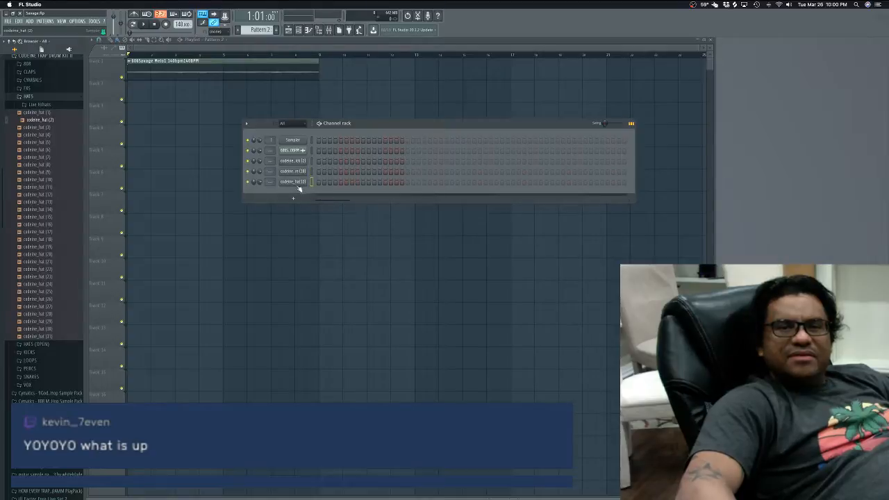
pyautogui.click(31, 96)
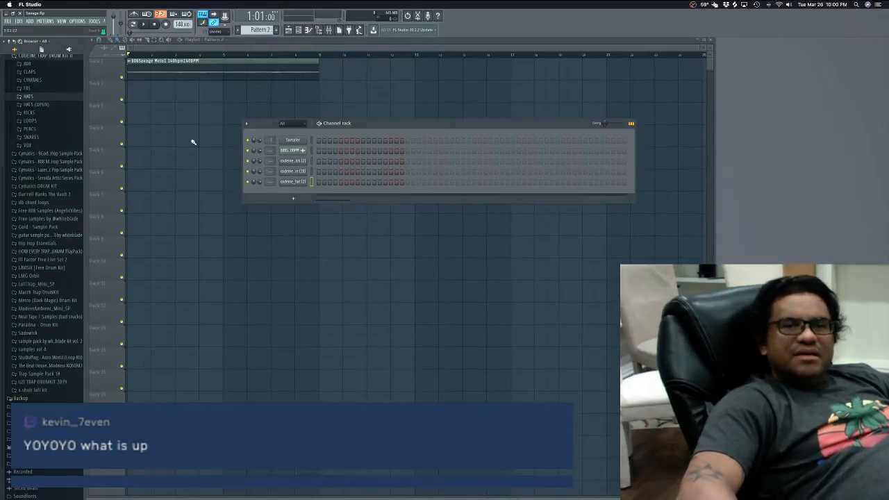
# Step: Delete the empty Sampler channel from the channel rack
pyautogui.click(292, 150)
pyautogui.click(315, 94)
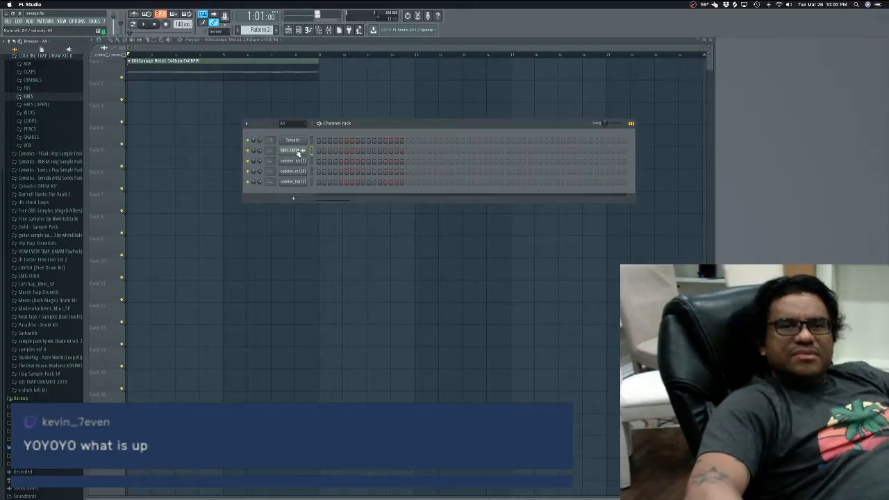
pyautogui.rightClick(295, 141)
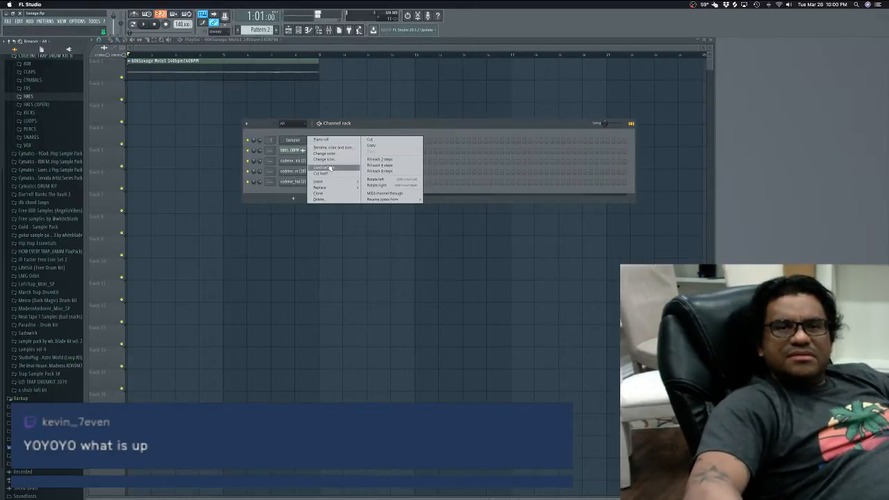
pyautogui.click(320, 199)
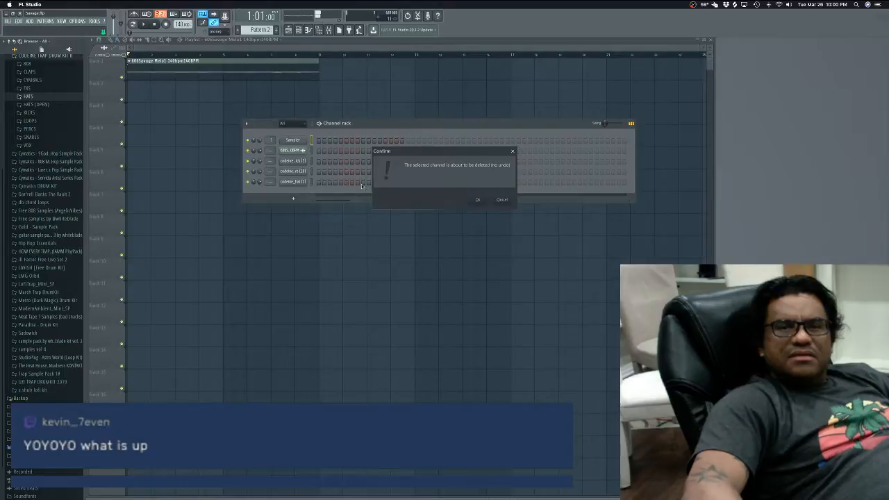
pyautogui.click(479, 200)
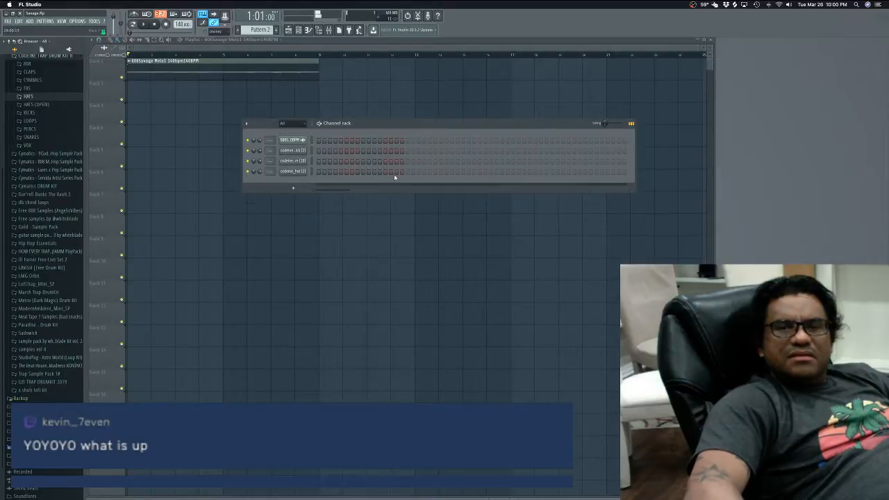
# Step: Rename the codeine kick channel to "kick"
pyautogui.rightClick(297, 151)
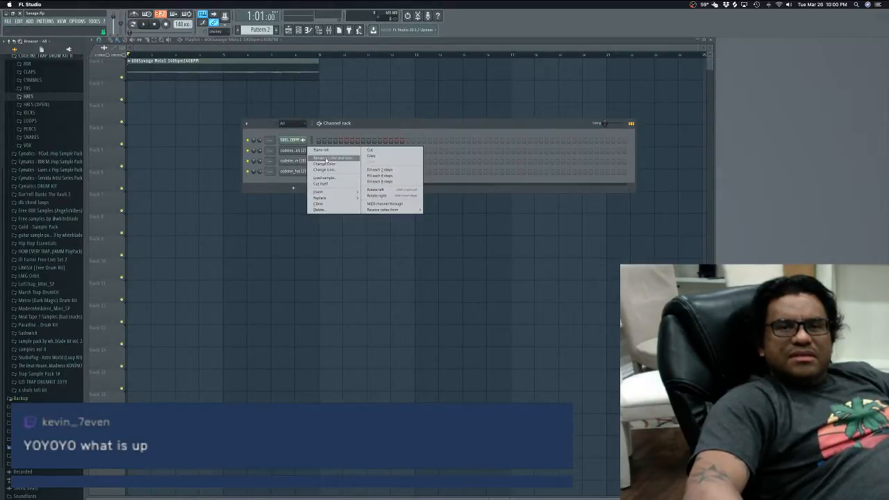
pyautogui.click(328, 158)
pyautogui.write('samp')
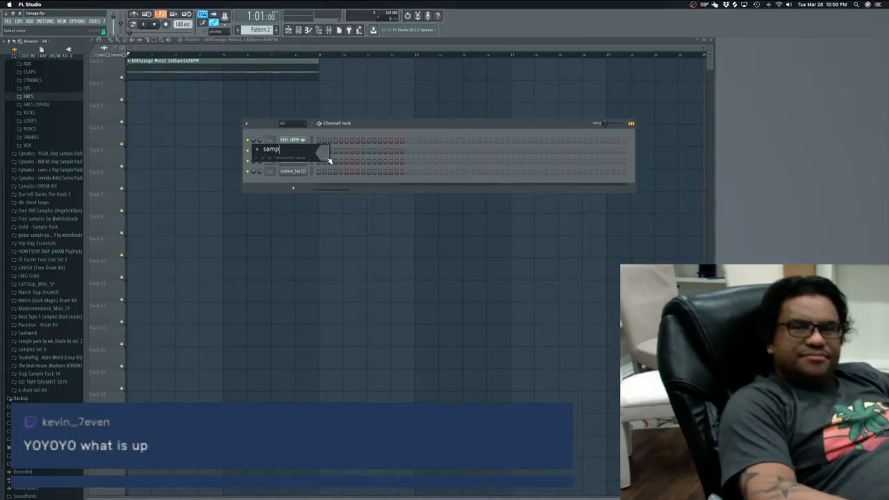
pyautogui.press('BackSpace')
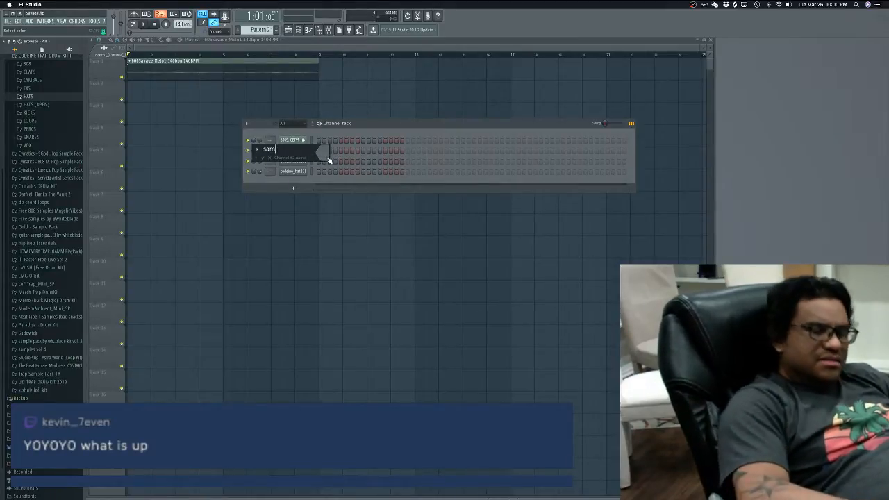
pyautogui.press('Return')
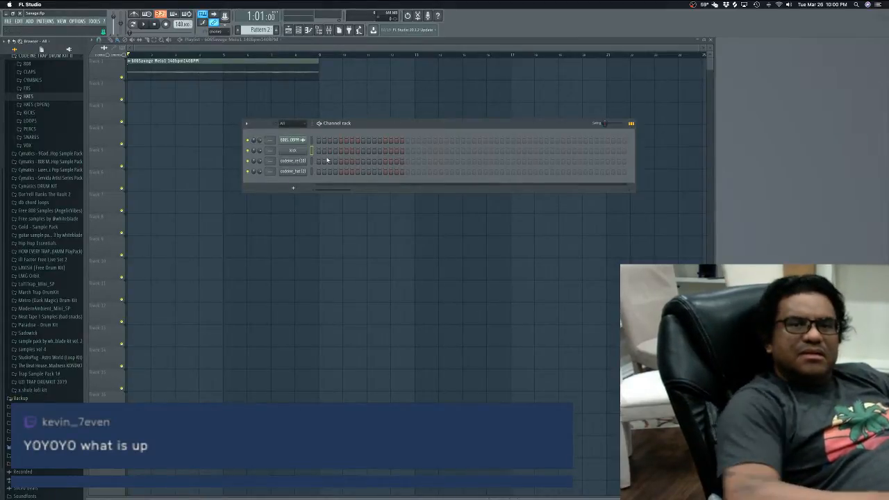
# Step: Rename the melody audio clip channel at the head of the rack to "sample"
pyautogui.rightClick(305, 140)
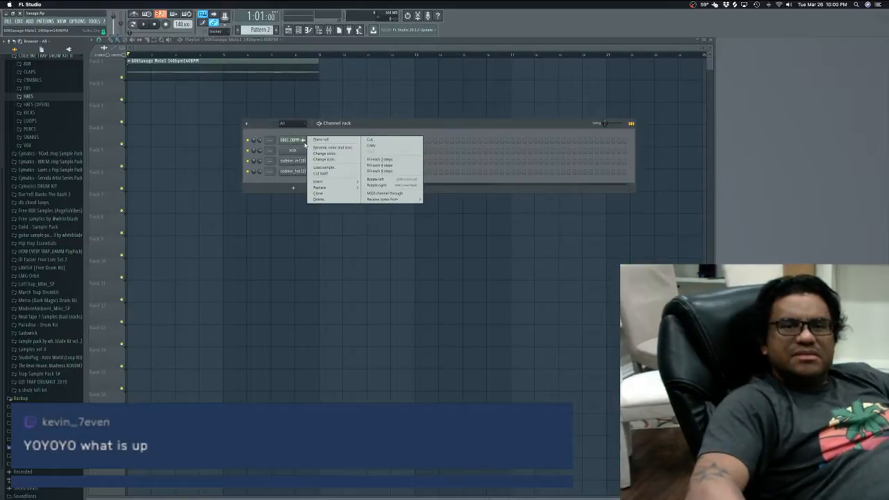
pyautogui.click(321, 148)
pyautogui.write('sample')
pyautogui.press('Return')
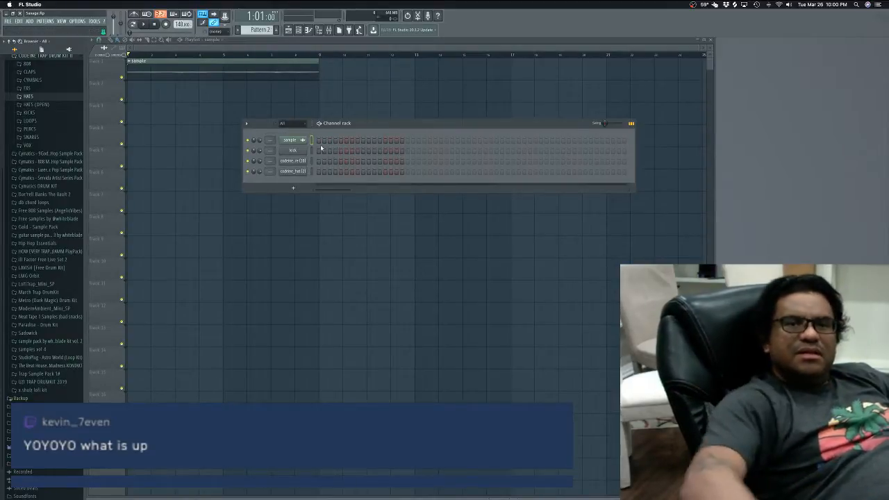
# Step: Rename the codeine_snare (10) channel to "snare"
pyautogui.rightClick(306, 160)
pyautogui.click(322, 169)
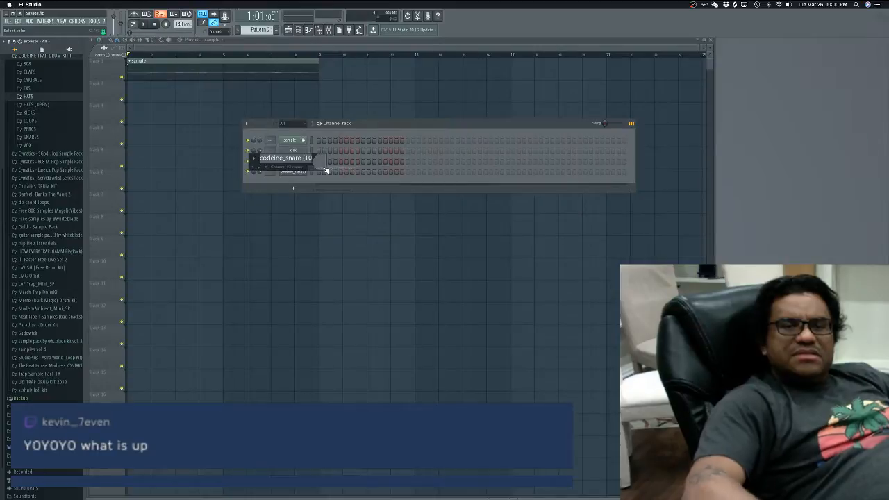
pyautogui.write('snare')
pyautogui.press('Return')
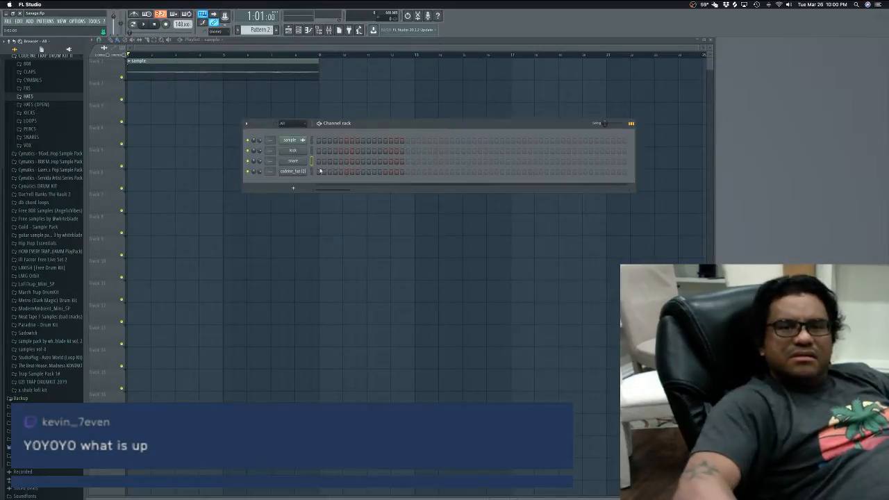
# Step: Rename the codeine_hat (2) channel to "hat"
pyautogui.rightClick(305, 171)
pyautogui.click(321, 178)
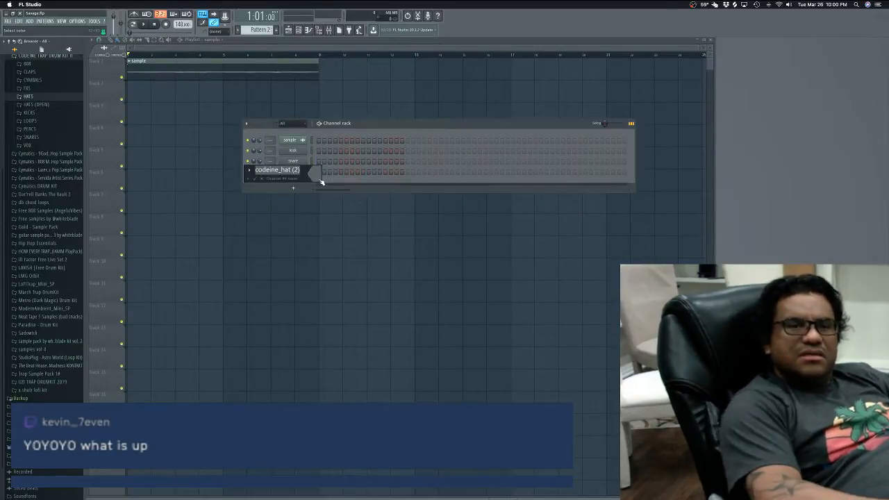
pyautogui.write('hat')
pyautogui.press('Return')
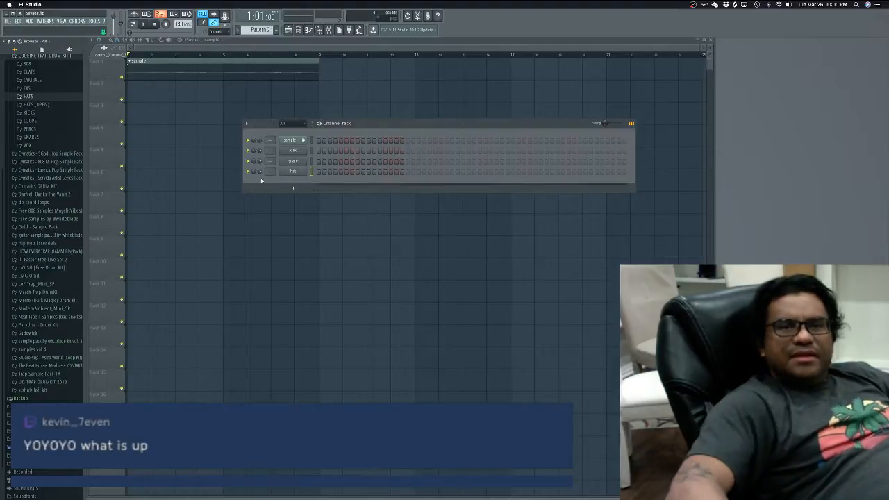
# Step: Add codeine_open_hat (2) from the HATS (OPEN) folder to the channel rack and rename its channel to "openhat"
pyautogui.click(36, 105)
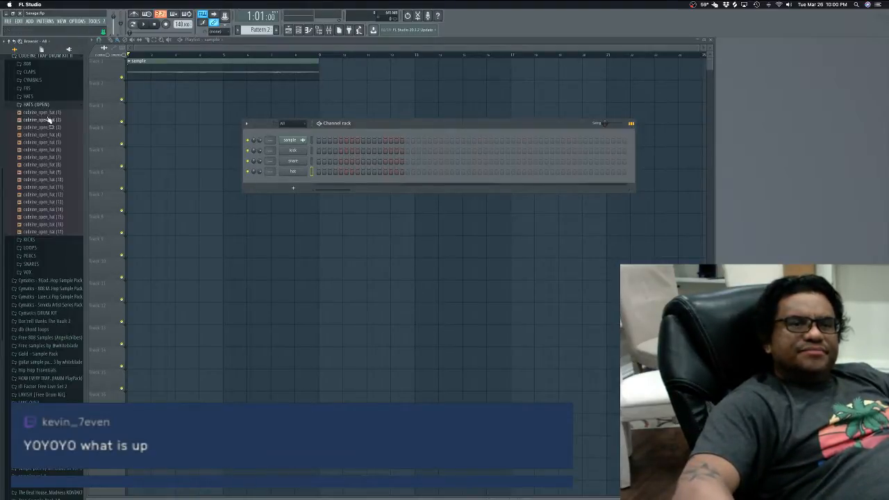
pyautogui.moveTo(65, 123); pyautogui.dragTo(304, 181)
pyautogui.rightClick(303, 184)
pyautogui.click(328, 190)
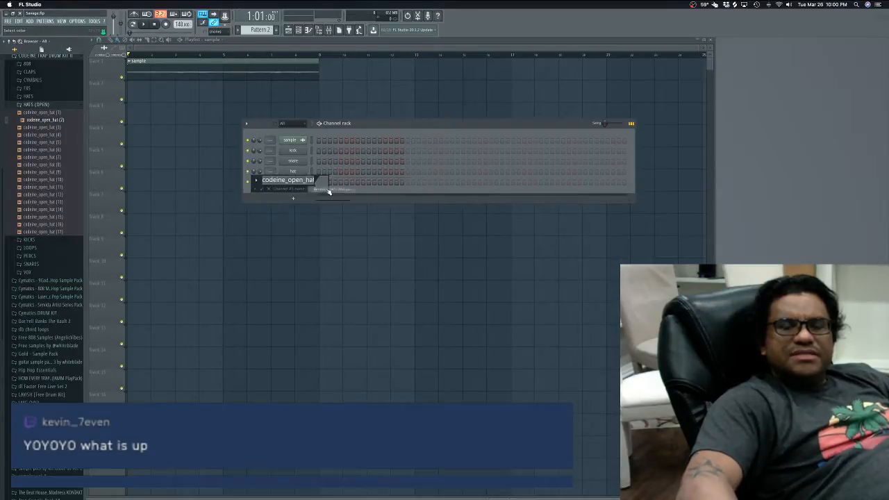
pyautogui.write('openh')
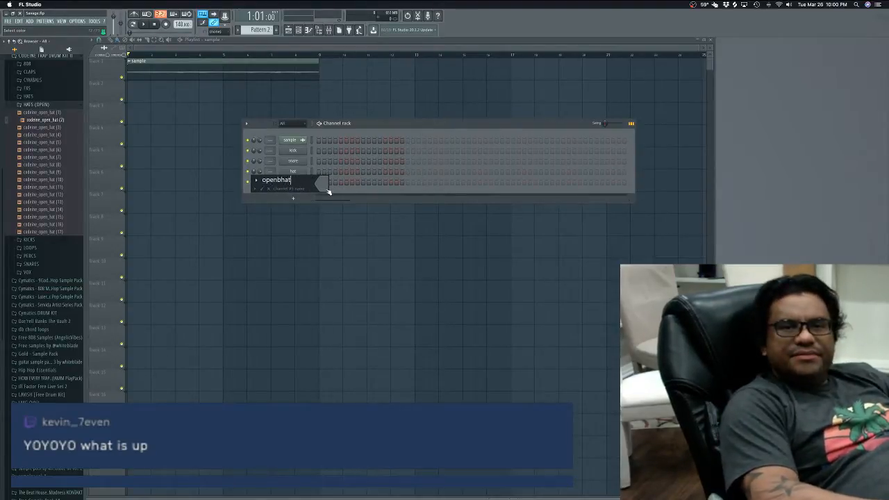
pyautogui.write('at')
pyautogui.press('Return')
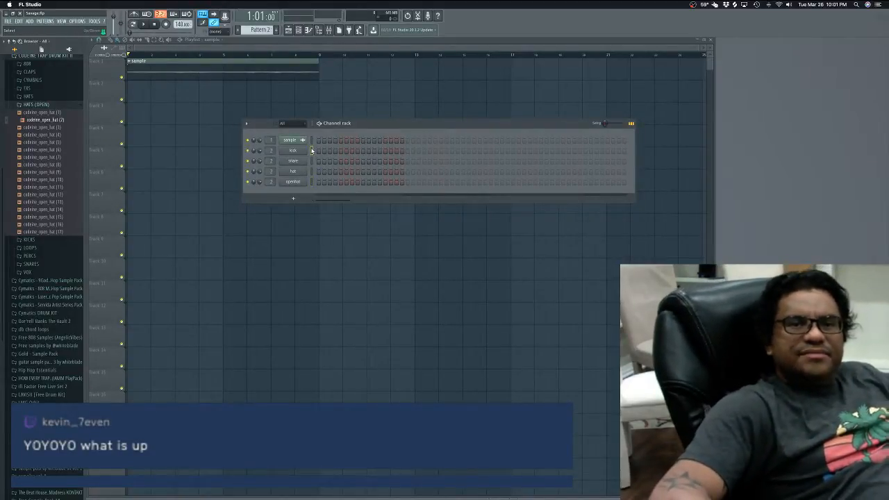
# Step: Record a repeating kick pattern for the kick channel alongside the sample in Pattern 2
pyautogui.click(312, 150)
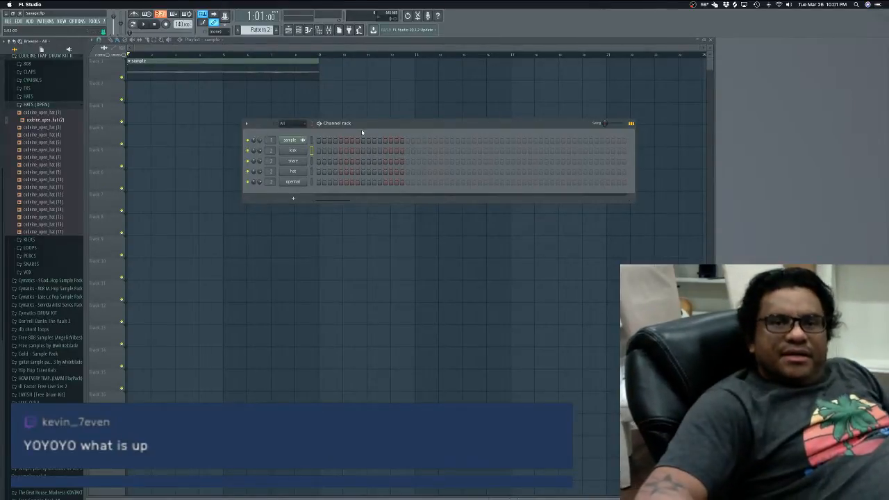
pyautogui.moveTo(371, 126); pyautogui.dragTo(305, 164)
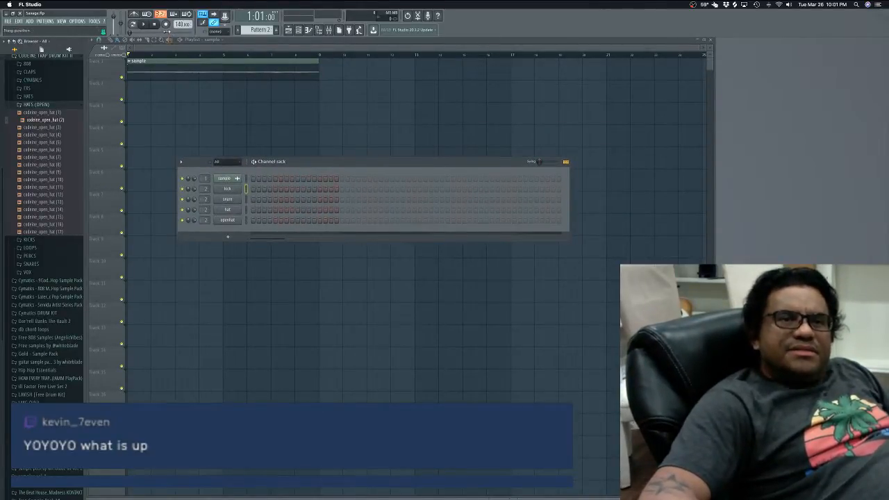
pyautogui.press('space')
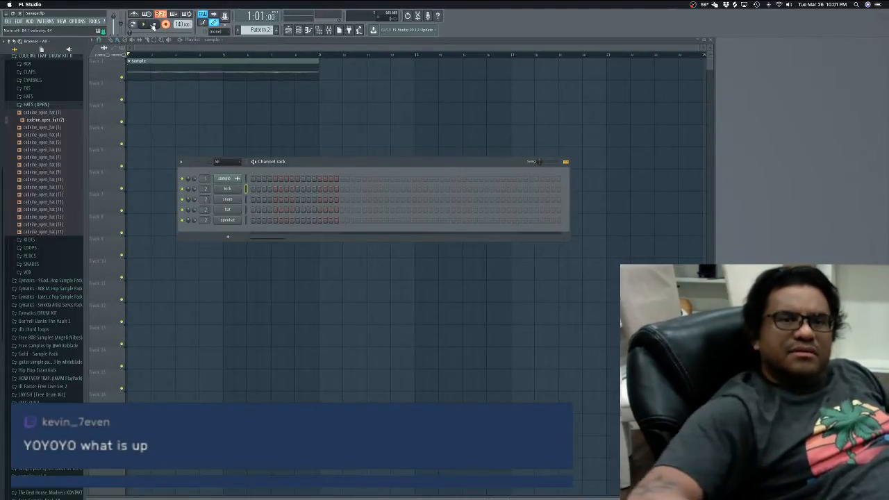
pyautogui.press('space')
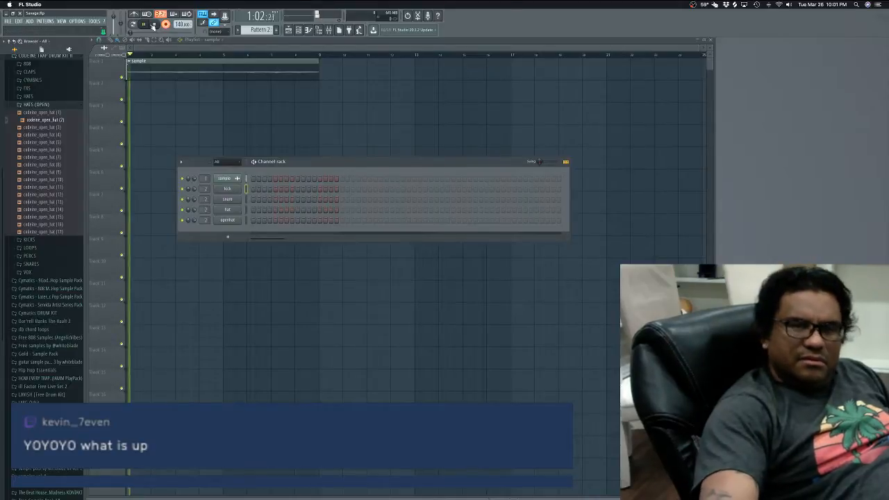
pyautogui.click(153, 26)
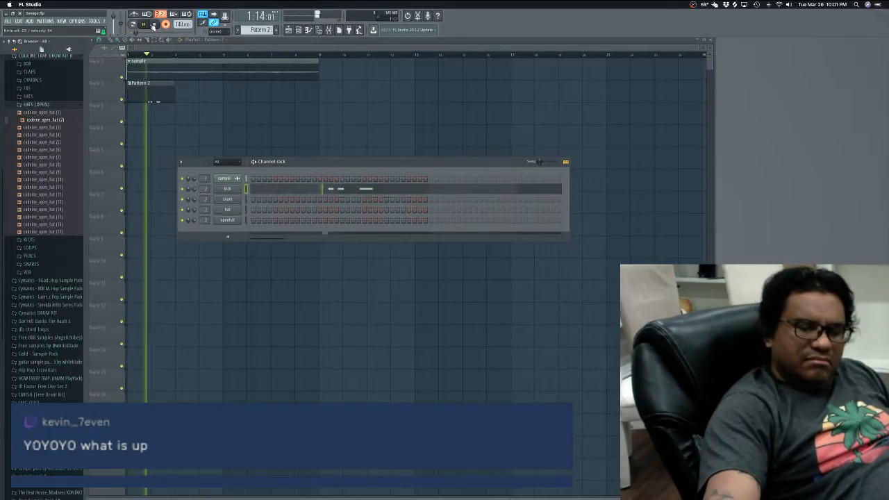
pyautogui.click(154, 27)
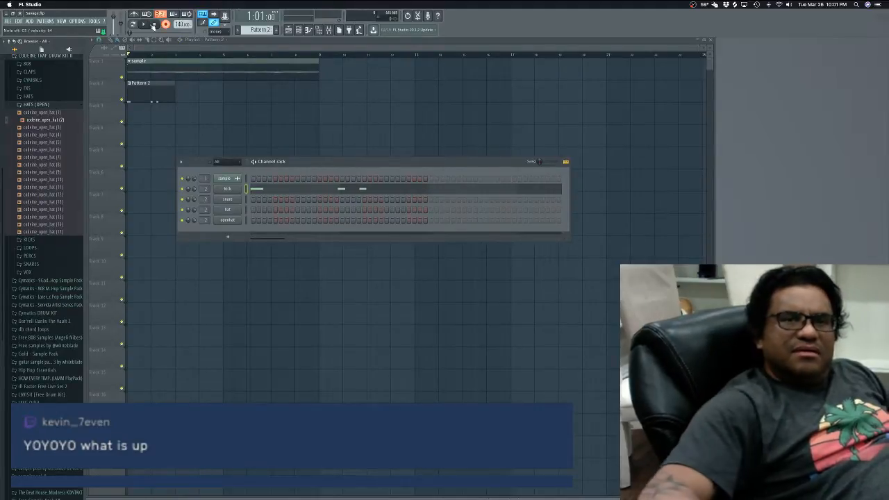
pyautogui.press('space')
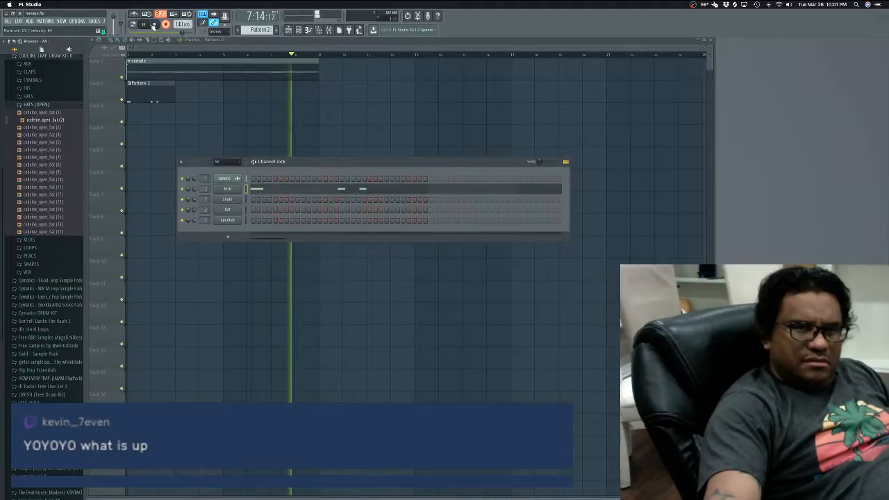
pyautogui.click(154, 25)
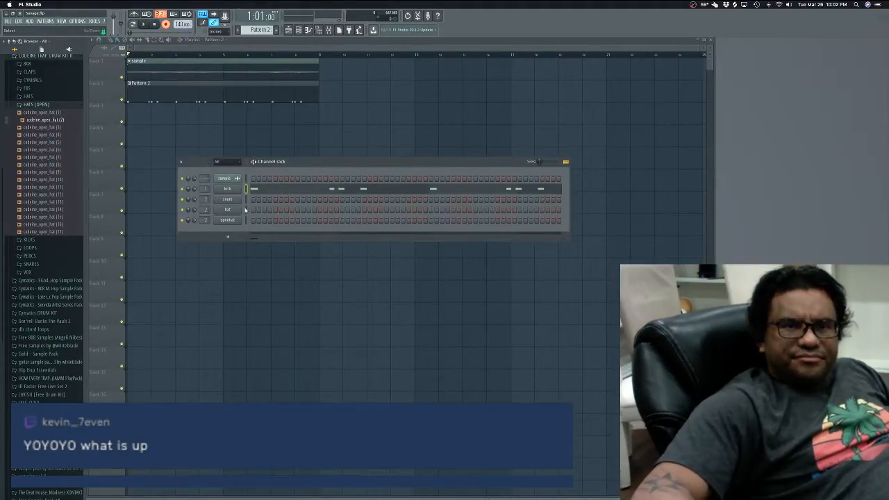
# Step: Record a first snare pattern on the snare channel and turn on the metronome for timing
pyautogui.click(246, 204)
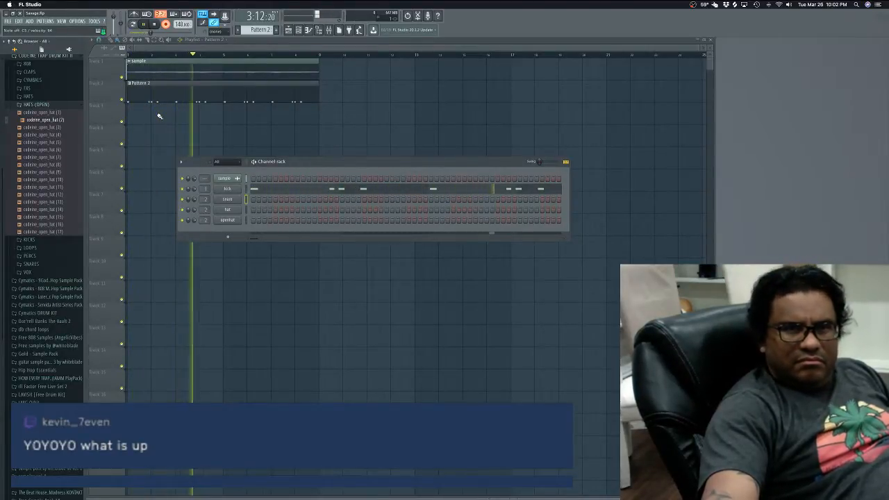
pyautogui.press('space')
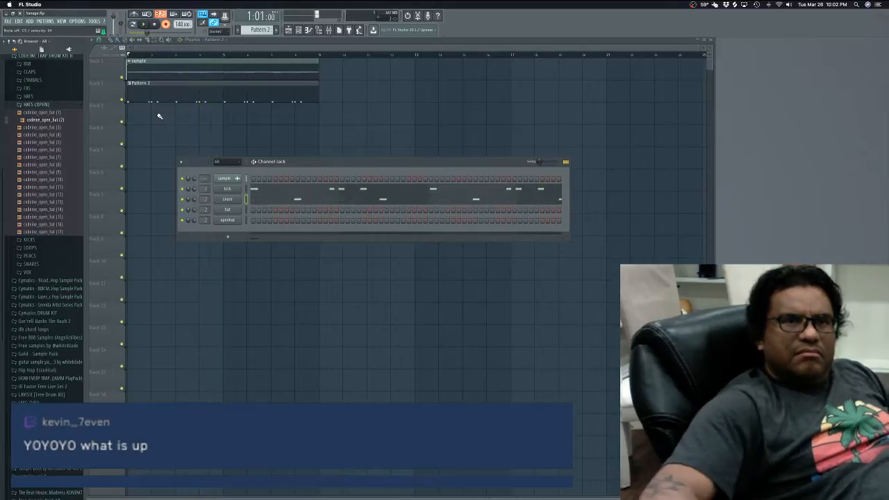
pyautogui.click(141, 25)
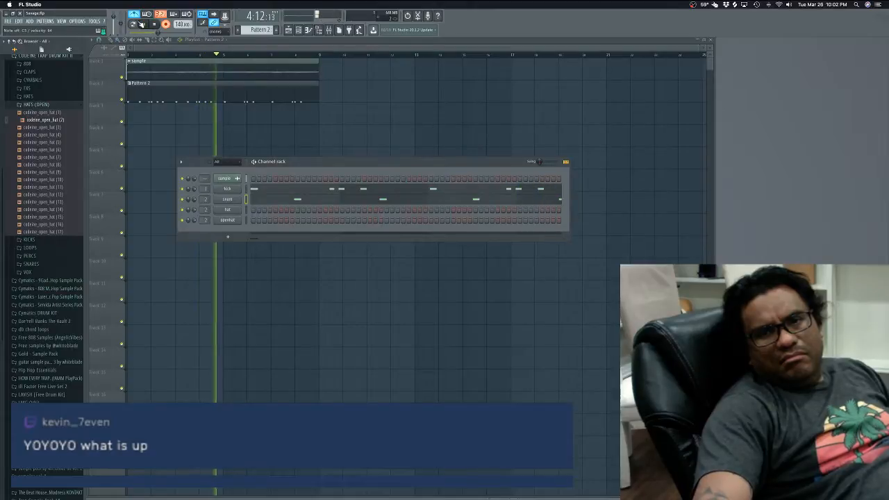
pyautogui.press('space')
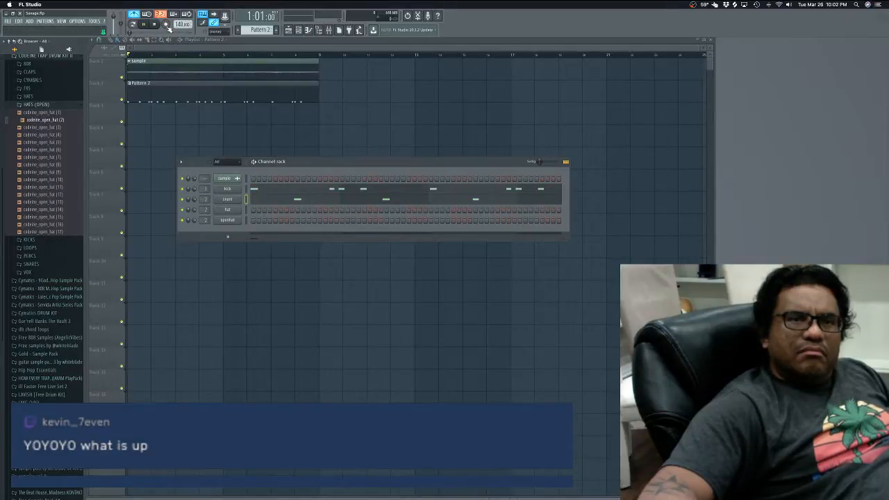
# Step: Play back the kick and snare over the sample, and re-record the snare hits across the full eight bars
pyautogui.press('space')
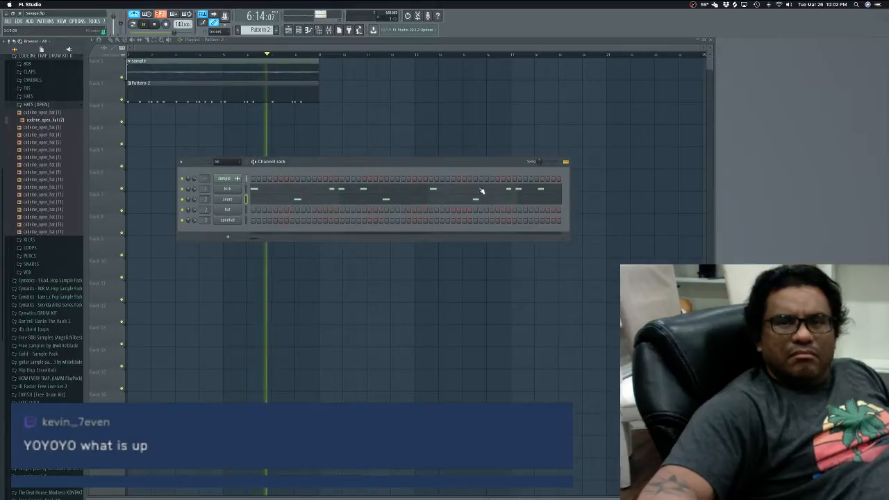
pyautogui.press('space')
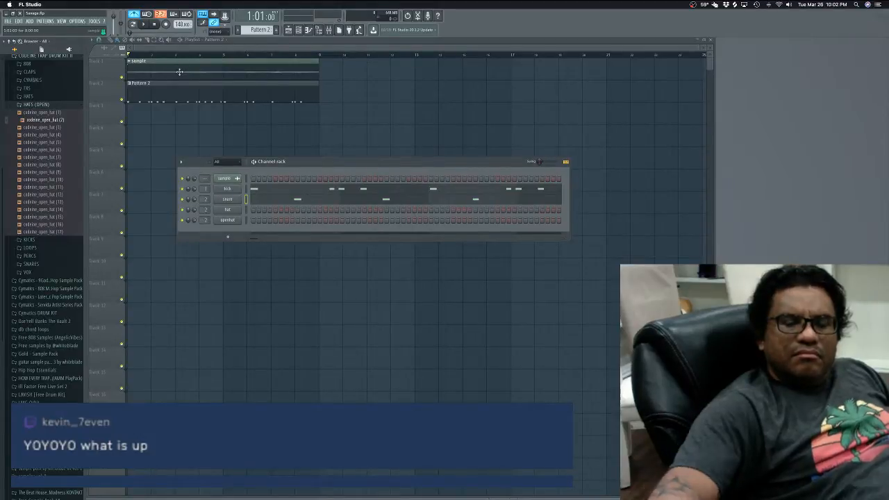
pyautogui.press('space')
pyautogui.press('space')
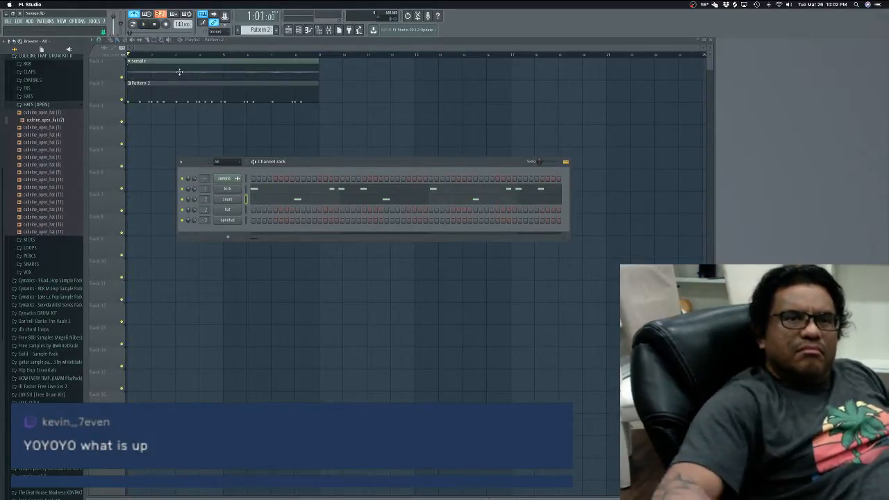
pyautogui.click(165, 25)
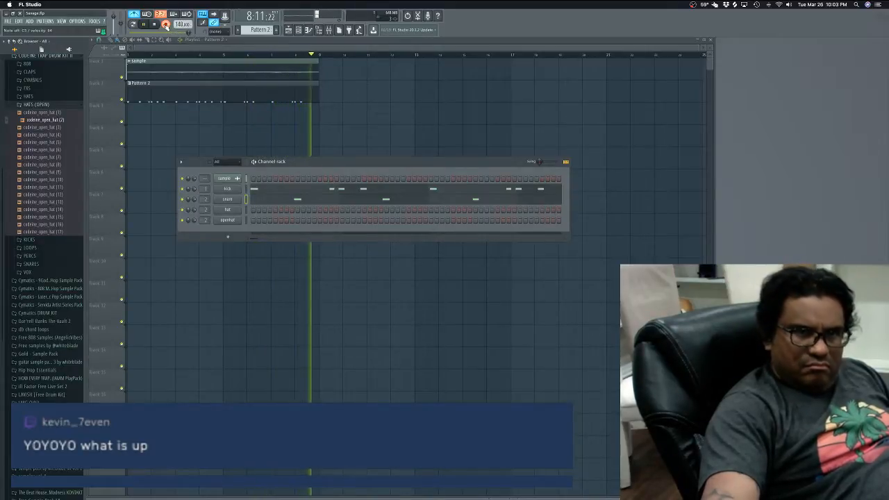
pyautogui.press('space')
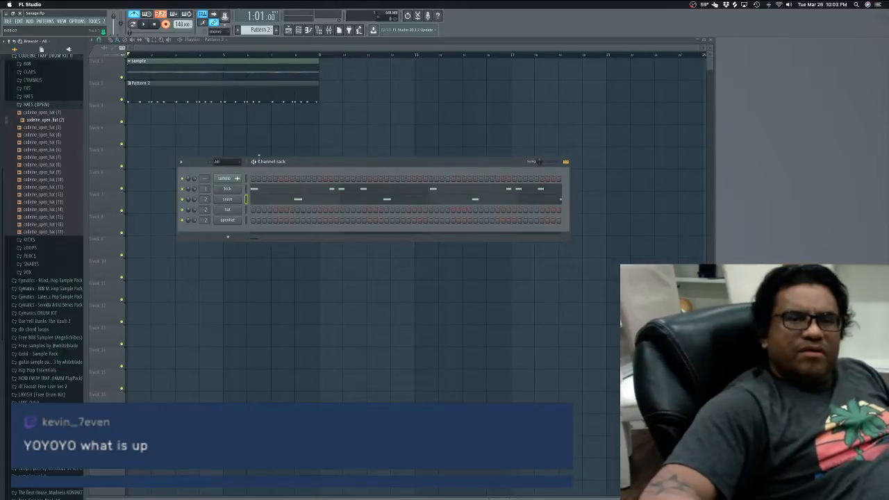
# Step: Fill the hat channel with a hit on every 2 steps and play back the result
pyautogui.click(247, 211)
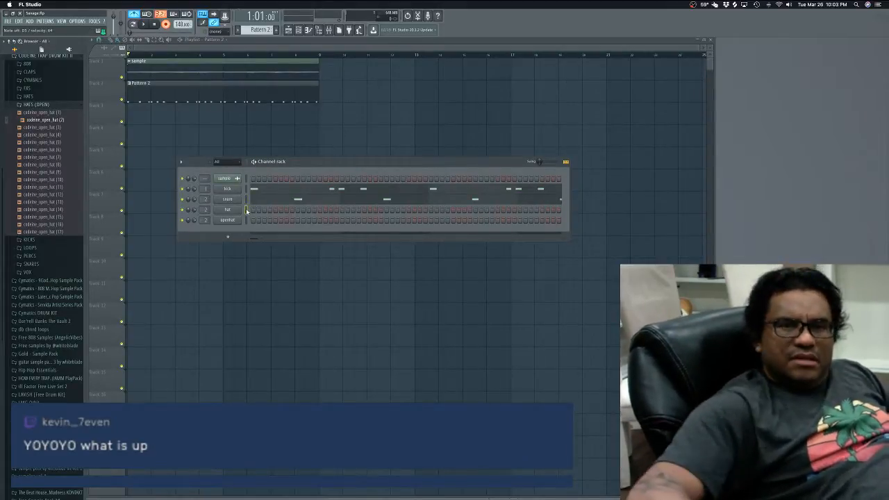
pyautogui.rightClick(243, 207)
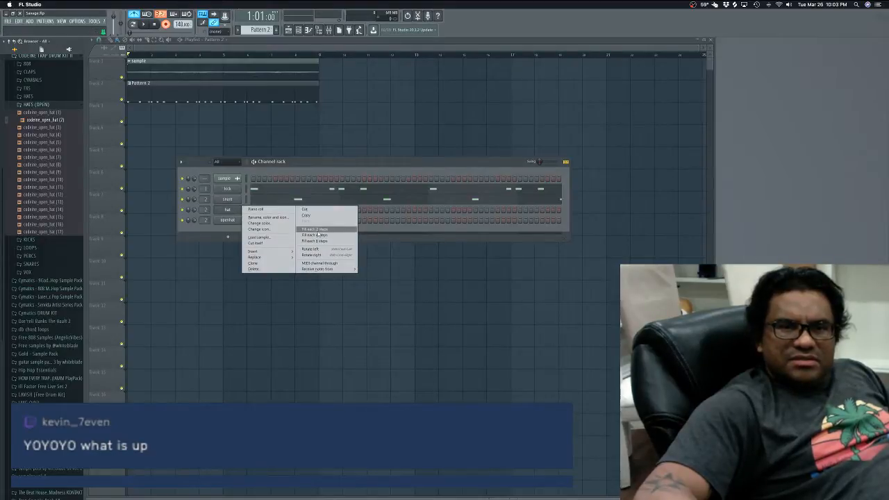
pyautogui.click(312, 235)
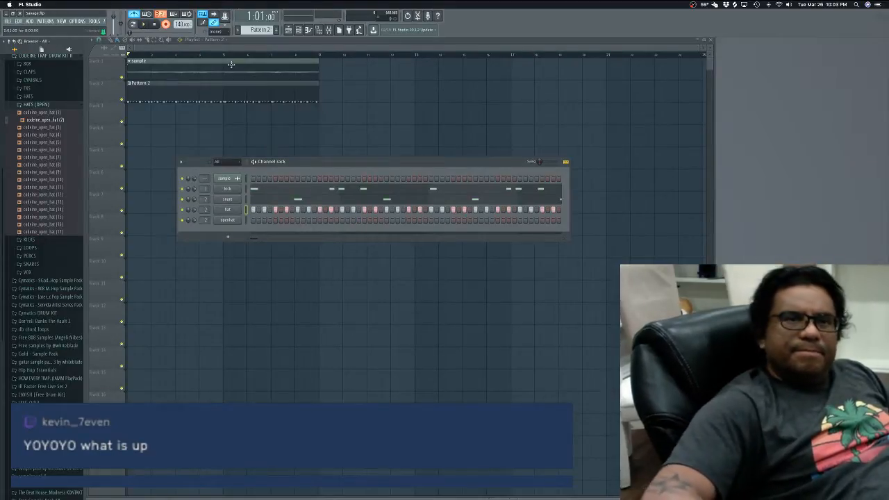
pyautogui.press('space')
pyautogui.press('space')
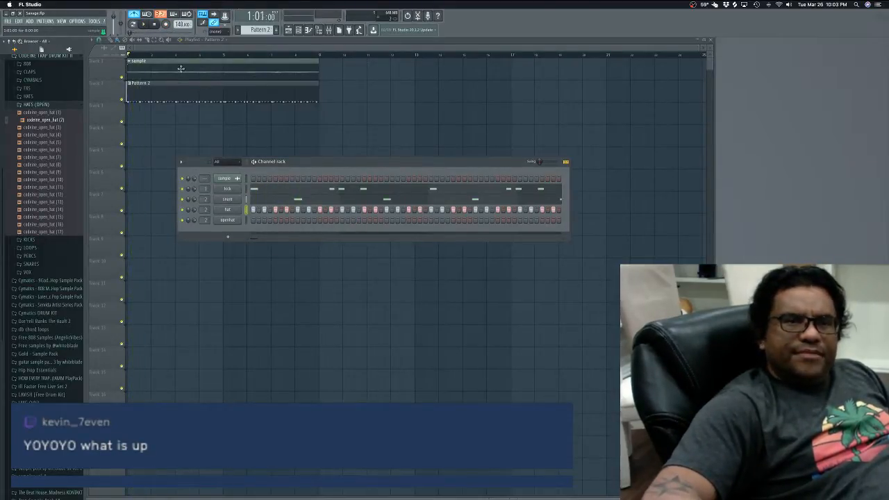
# Step: Record a single accent hit on the openhat channel while the eight-bar pattern plays
pyautogui.click(245, 220)
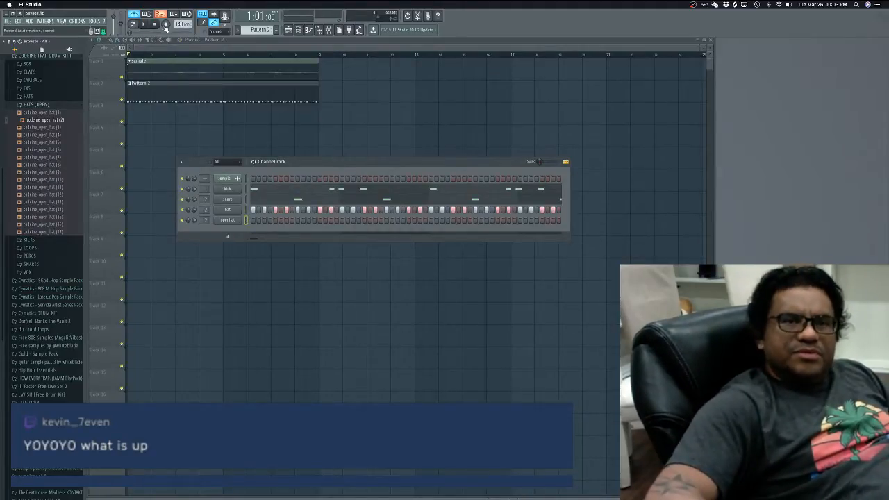
pyautogui.press('space')
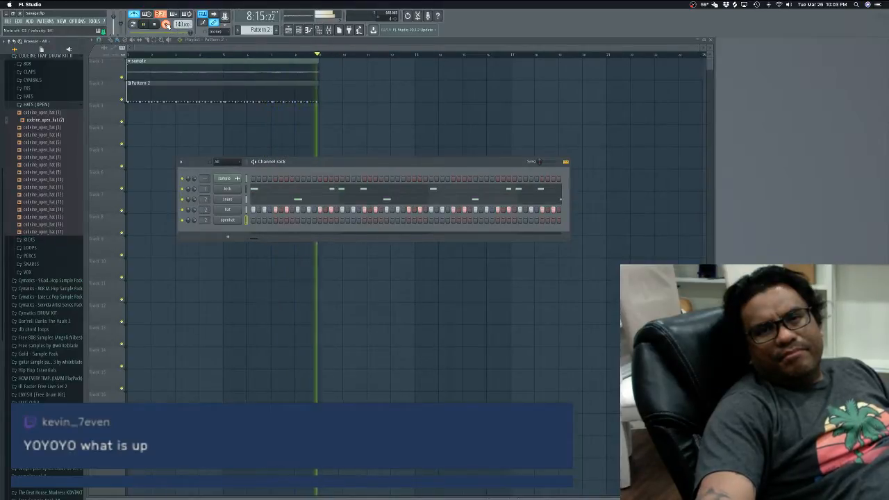
pyautogui.press('space')
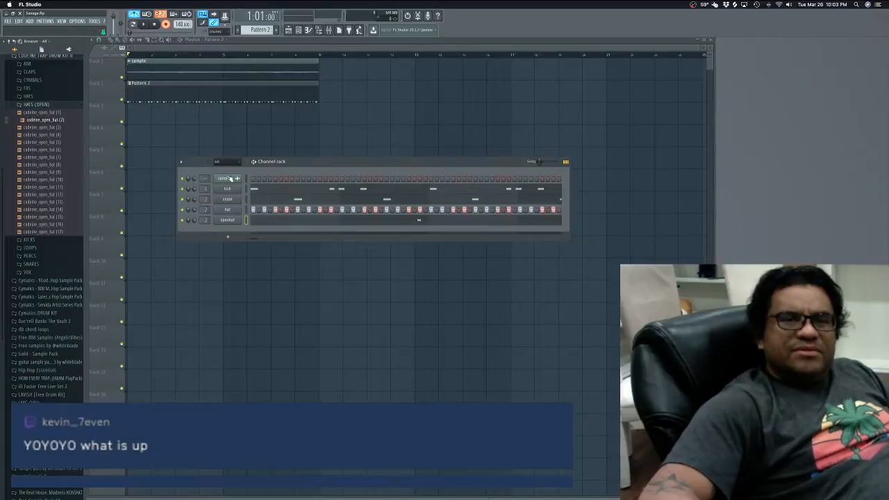
# Step: Add codeine_clap (8) from the CLAPS folder to the channel rack and rename its channel to "clap"
pyautogui.click(28, 105)
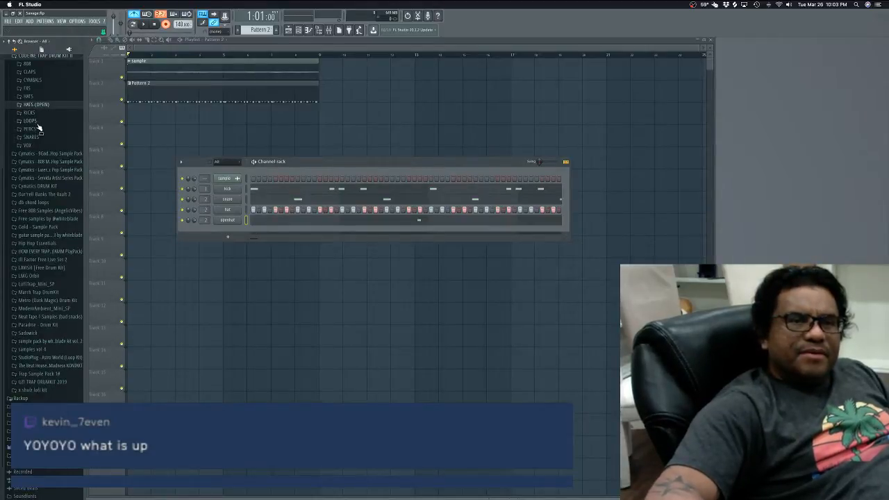
pyautogui.click(28, 72)
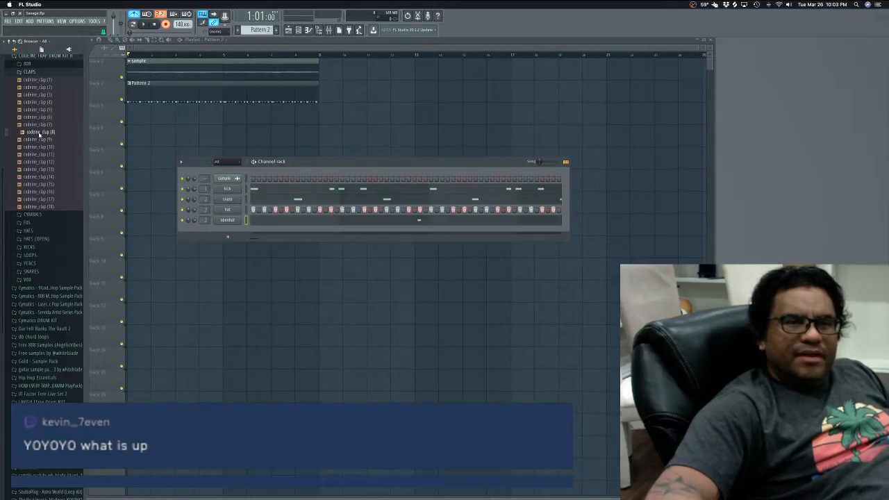
pyautogui.moveTo(123, 179); pyautogui.dragTo(226, 235)
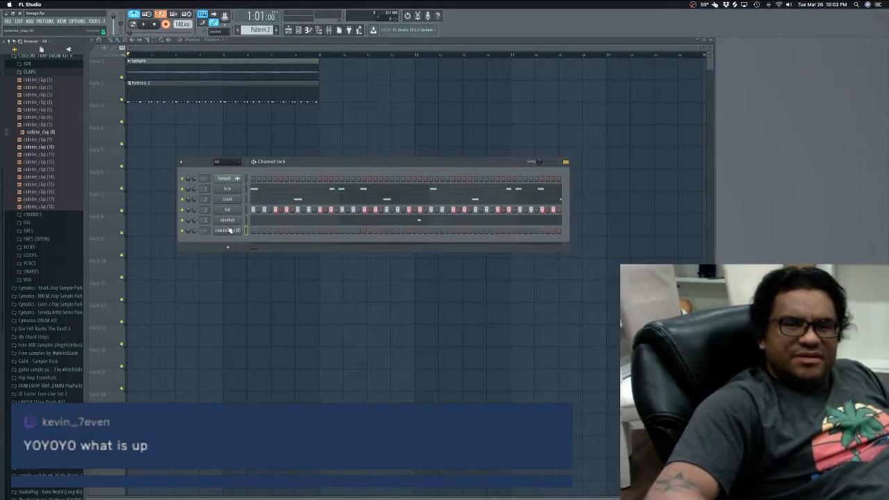
pyautogui.rightClick(240, 230)
pyautogui.click(254, 238)
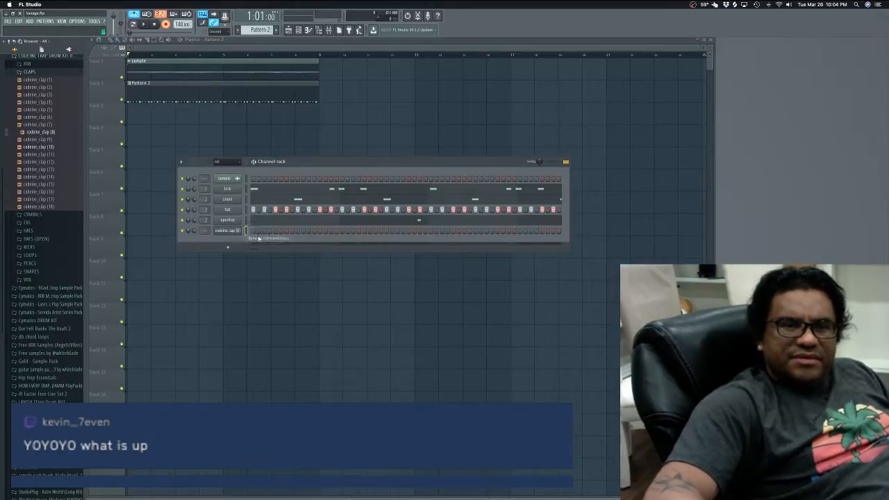
pyautogui.write('Clap')
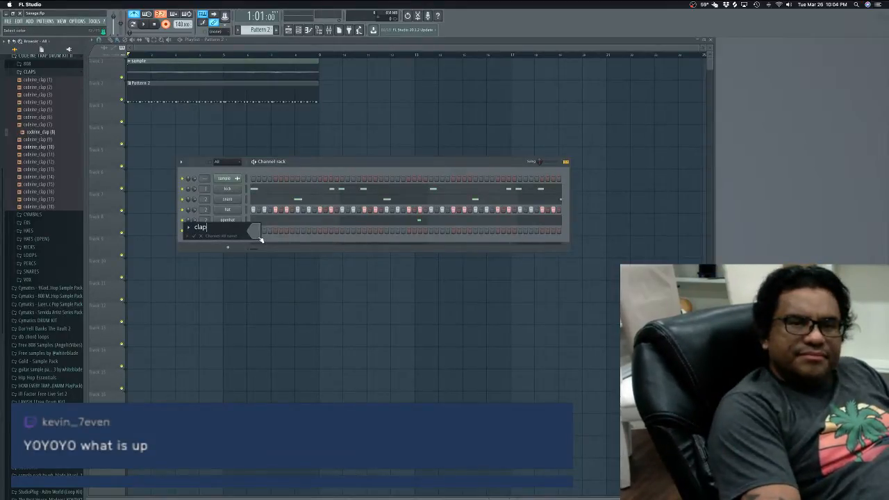
pyautogui.press('Return')
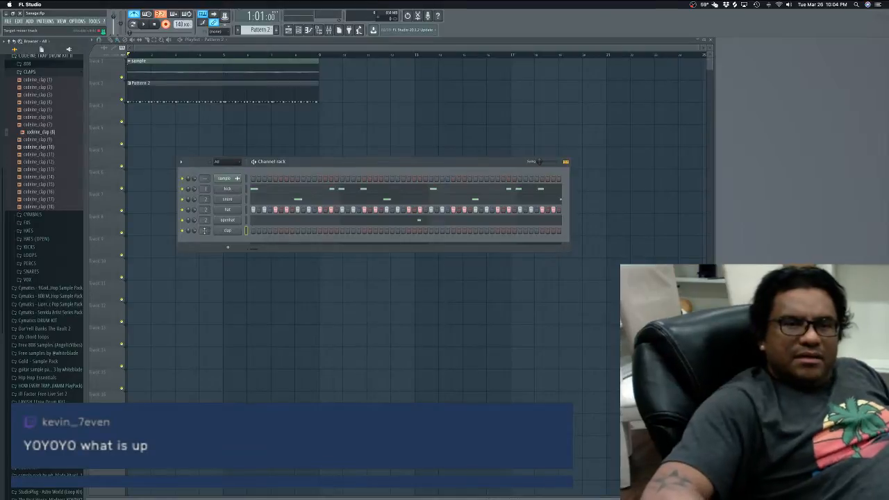
# Step: Route the clap channel to the same mixer track as the openhat channel and record claps layered on the snare hits
pyautogui.moveTo(205, 230); pyautogui.dragTo(205, 224)
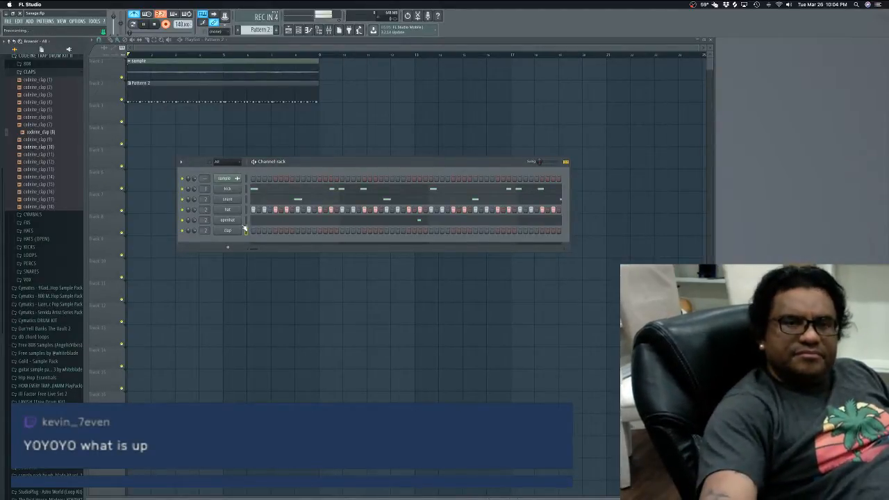
pyautogui.press('space')
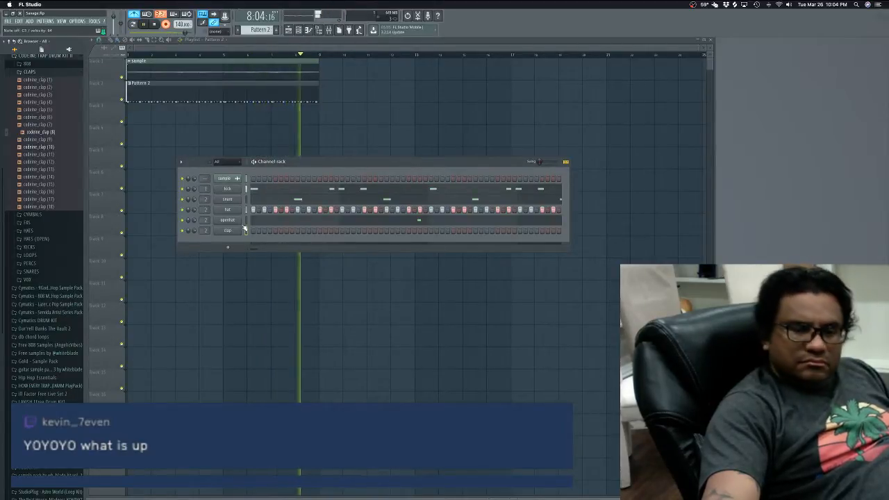
pyautogui.press('space')
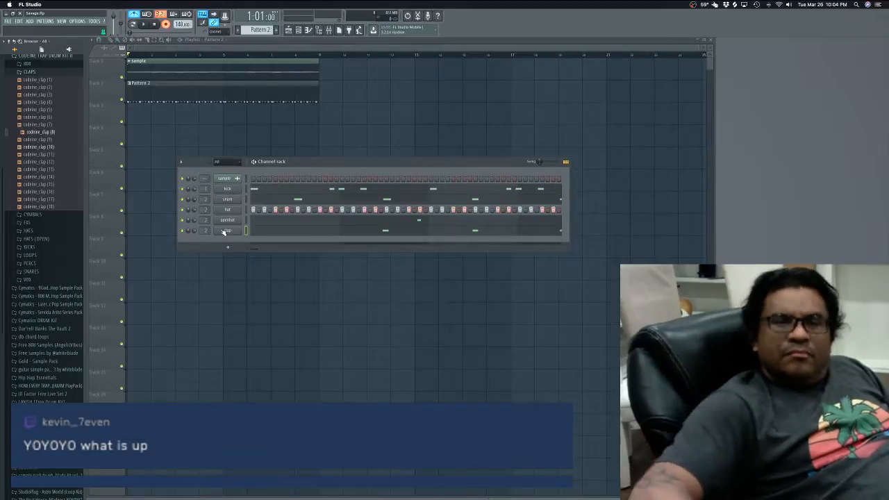
# Step: Switch to OBS Studio, move the Chat overlay in Scene 2 up until both messages fit, and return to FL Studio
pyautogui.press('super+Tab')
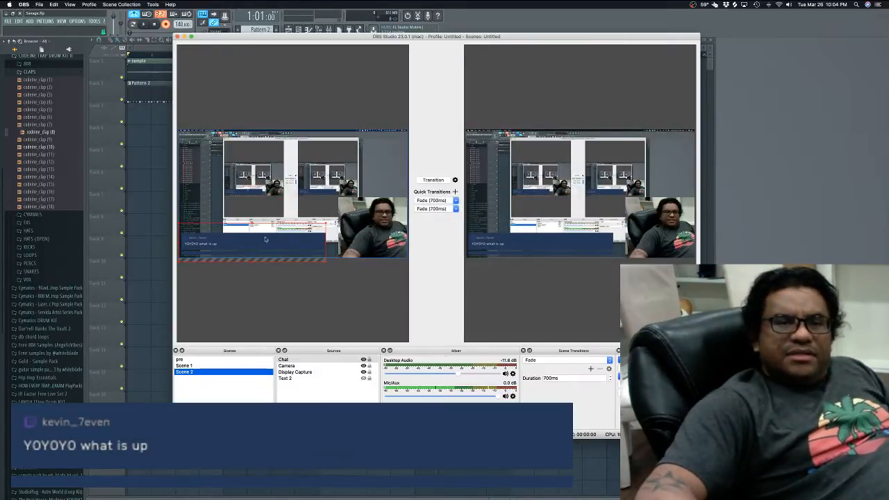
pyautogui.click(229, 365)
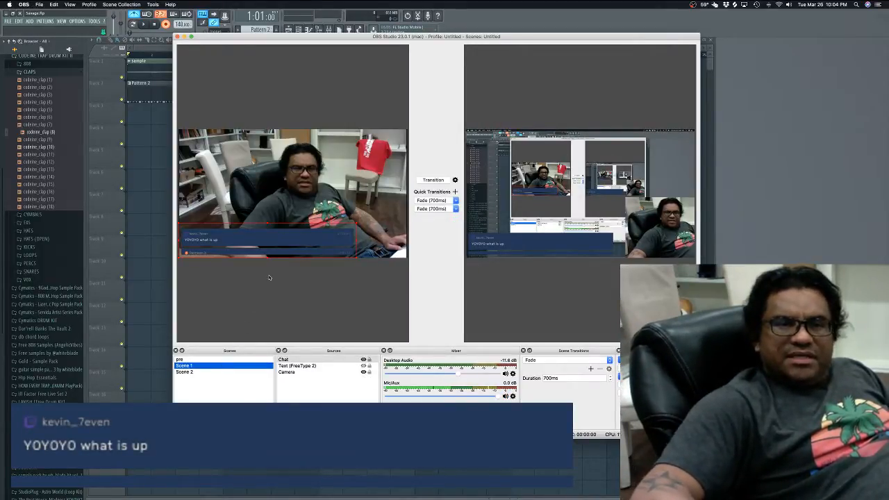
pyautogui.click(233, 372)
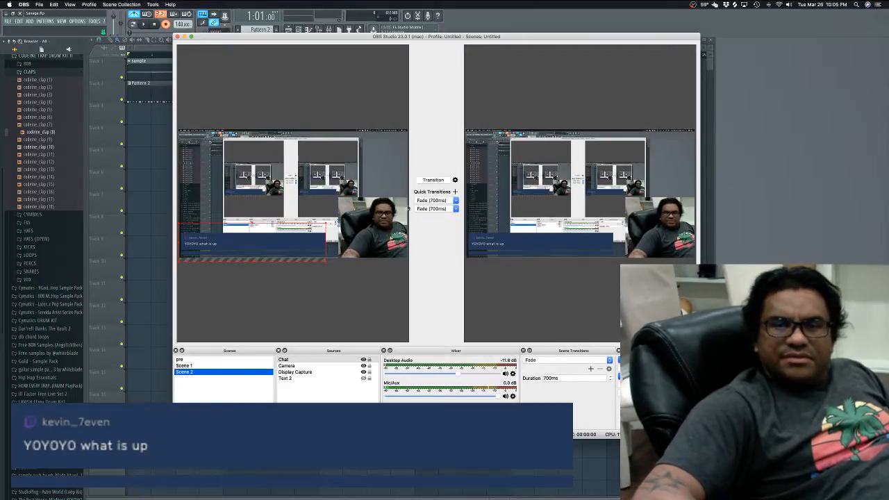
pyautogui.moveTo(278, 238); pyautogui.dragTo(277, 226)
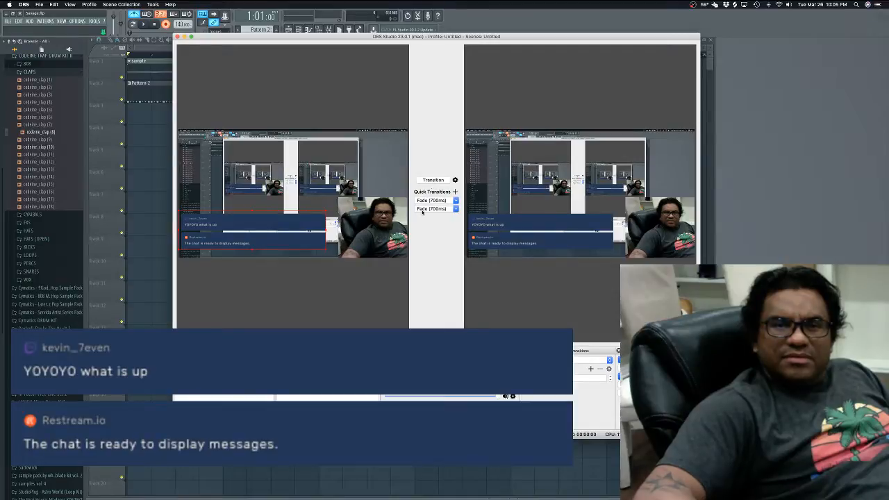
pyautogui.press('super+Tab')
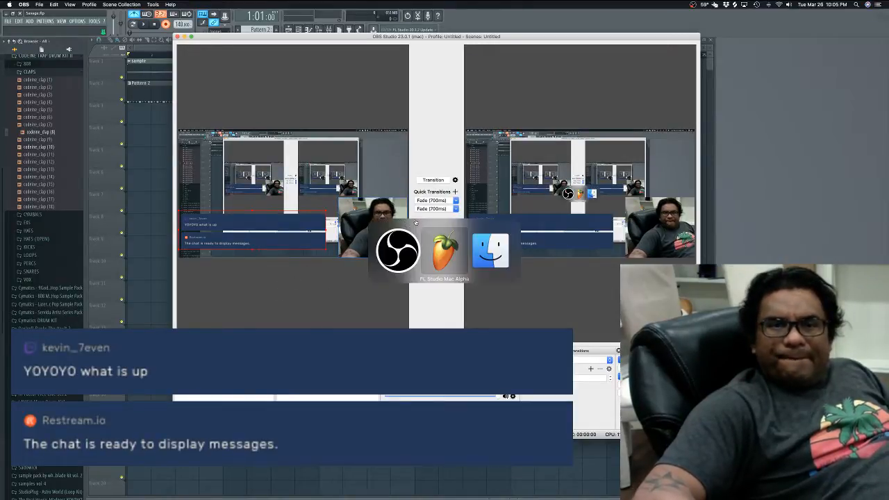
pyautogui.click(441, 246)
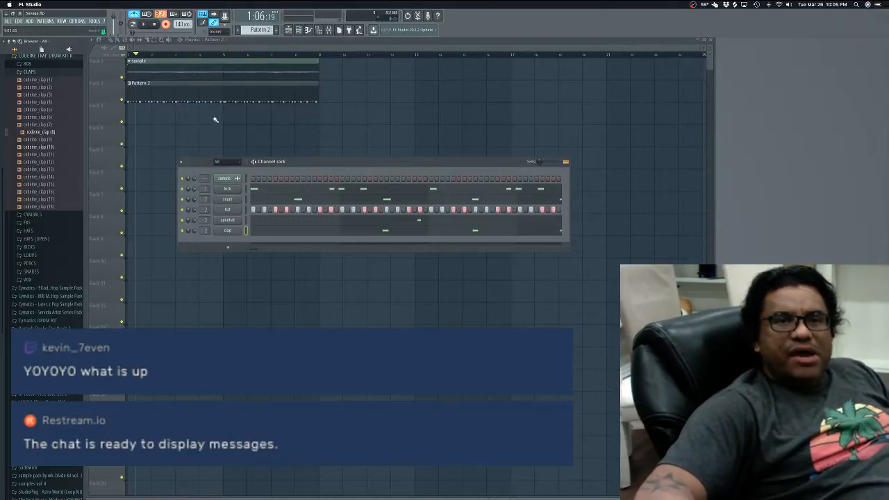
# Step: Select the empty Pattern 3 and audition samples in the 808 folder of the CODEINE TRAP DRUM KIT II
pyautogui.scroll(-1, 256, 27)
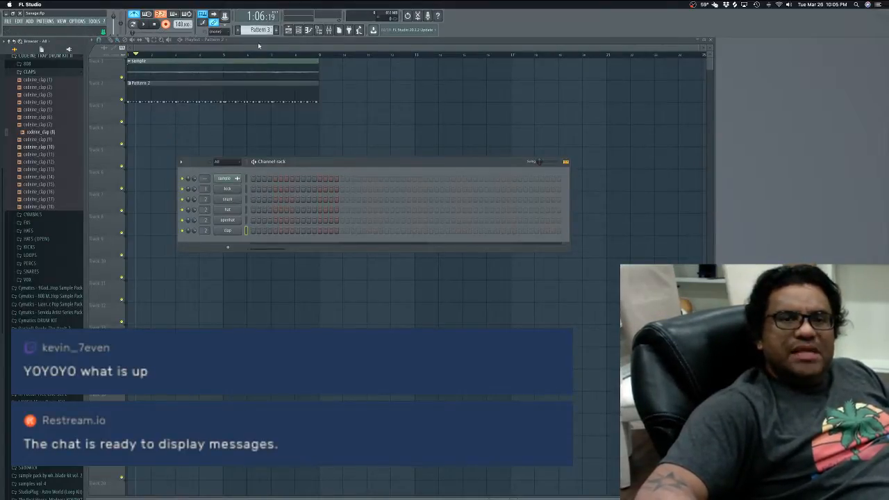
pyautogui.scroll(4, 40, 131)
pyautogui.click(28, 143)
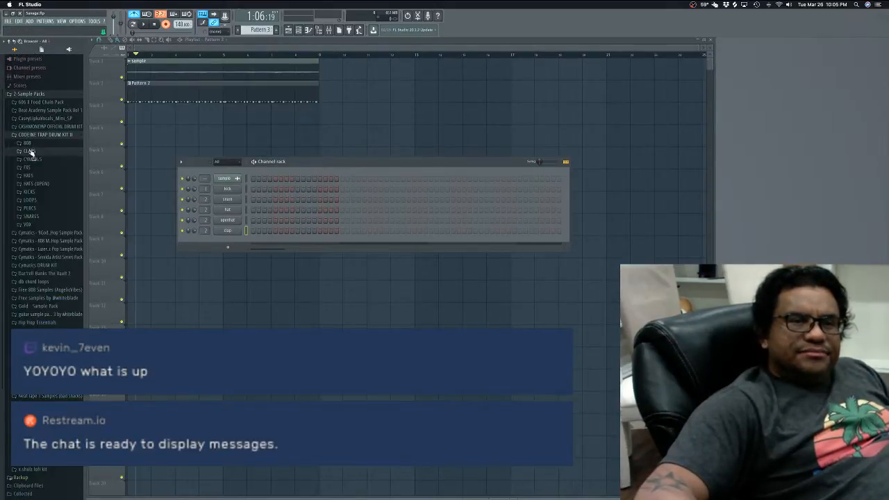
pyautogui.click(37, 159)
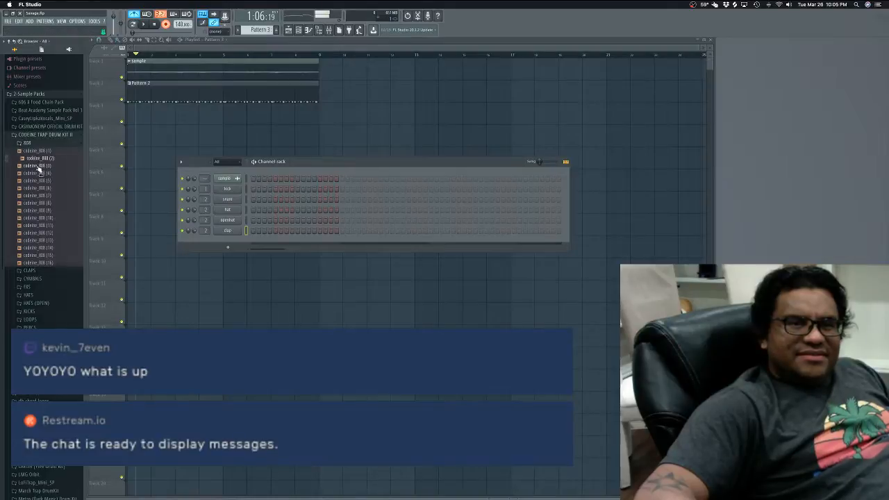
pyautogui.click(38, 166)
pyautogui.click(39, 181)
pyautogui.click(37, 196)
pyautogui.click(42, 211)
pyautogui.scroll(-1, 42, 217)
pyautogui.click(41, 221)
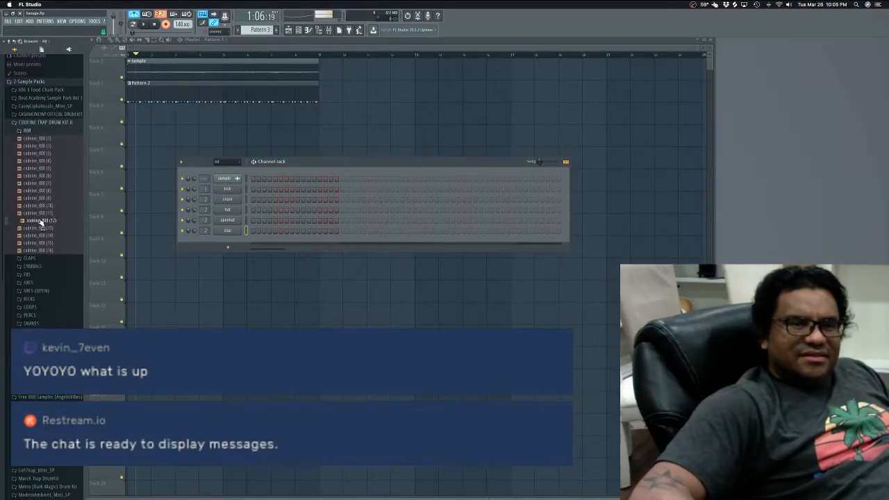
# Step: Add codeine_808 (12) as a new channel below the clap channel and rename it "808"
pyautogui.moveTo(40, 224); pyautogui.dragTo(230, 242)
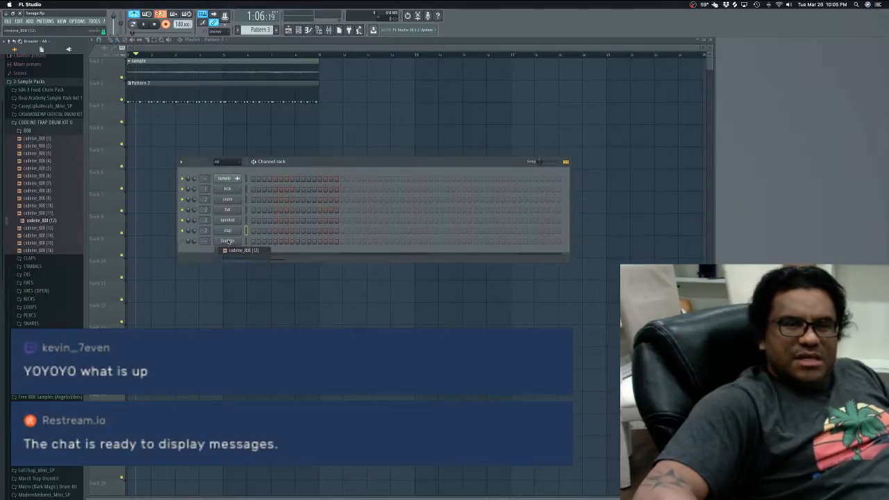
pyautogui.rightClick(234, 244)
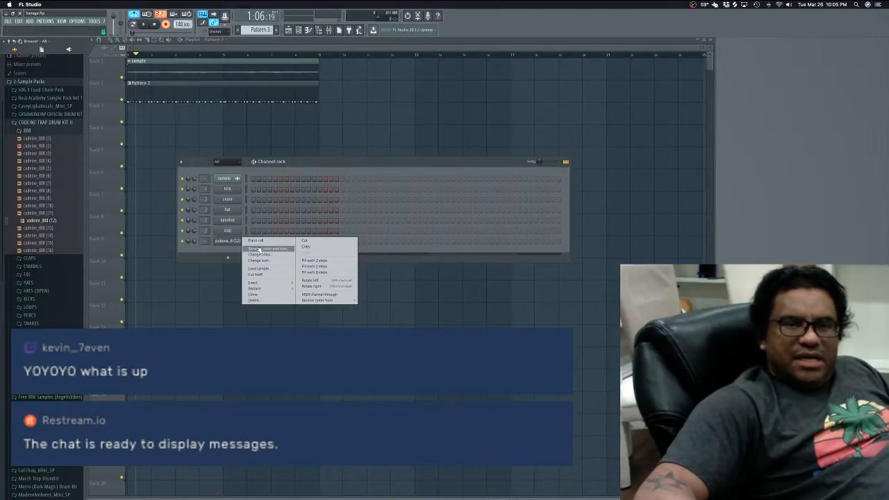
pyautogui.click(259, 248)
pyautogui.write('808')
pyautogui.press('Return')
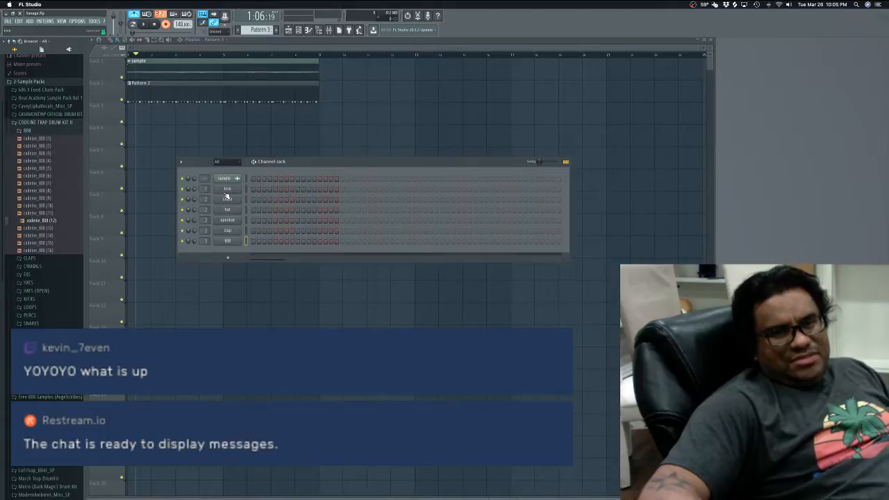
# Step: Set the mixer to the Wide layout, reposition and resize its window, and close it
pyautogui.click(329, 30)
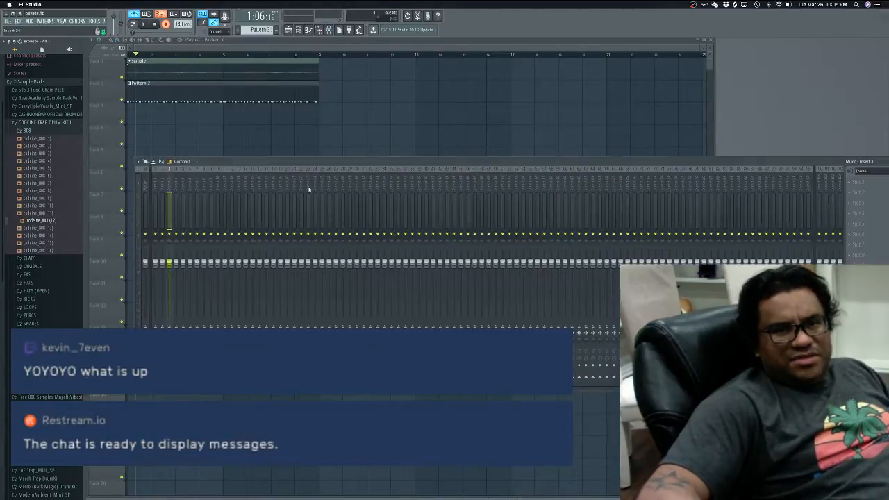
pyautogui.click(187, 165)
pyautogui.click(186, 187)
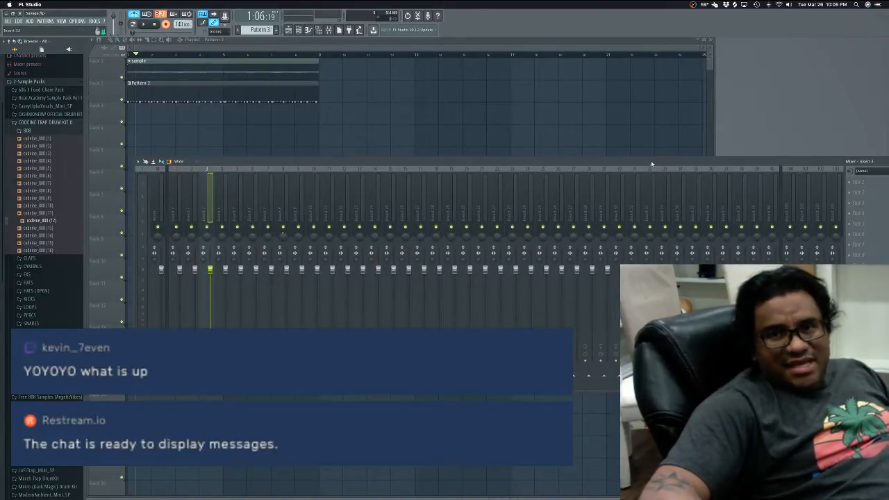
pyautogui.moveTo(651, 164); pyautogui.dragTo(609, 156)
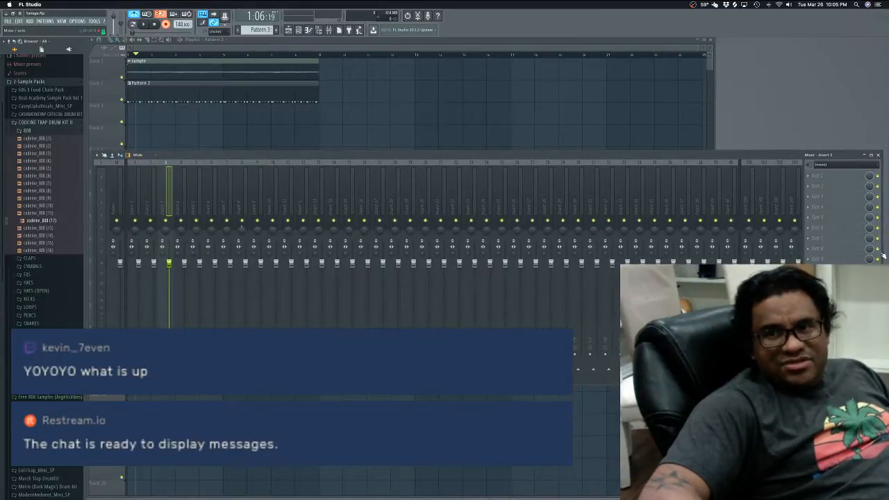
pyautogui.moveTo(881, 253); pyautogui.dragTo(617, 253)
pyautogui.moveTo(477, 160); pyautogui.dragTo(563, 164)
pyautogui.click(329, 31)
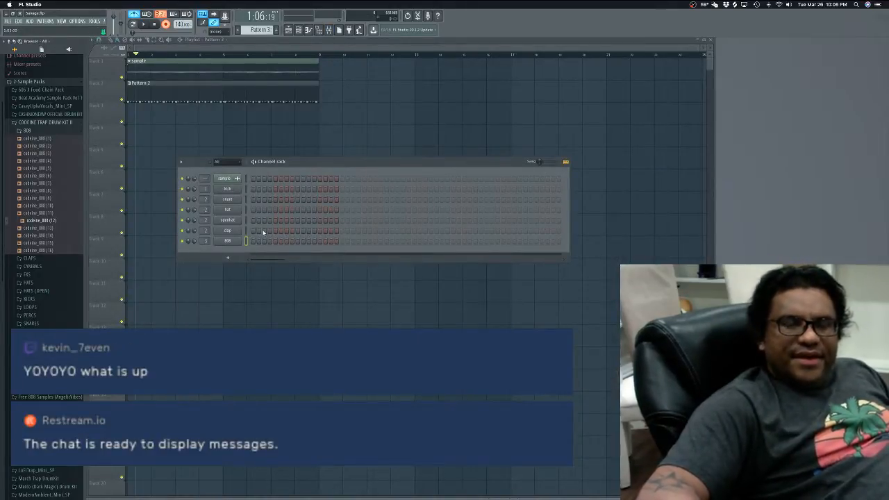
# Step: Try out notes on the 808 channel and enable the volume envelope in its channel settings
pyautogui.press('c')
pyautogui.press('z')
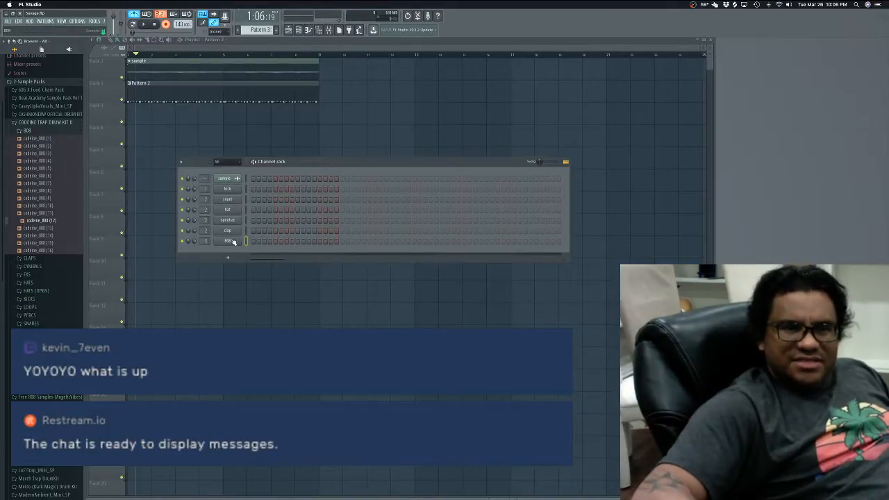
pyautogui.click(228, 241)
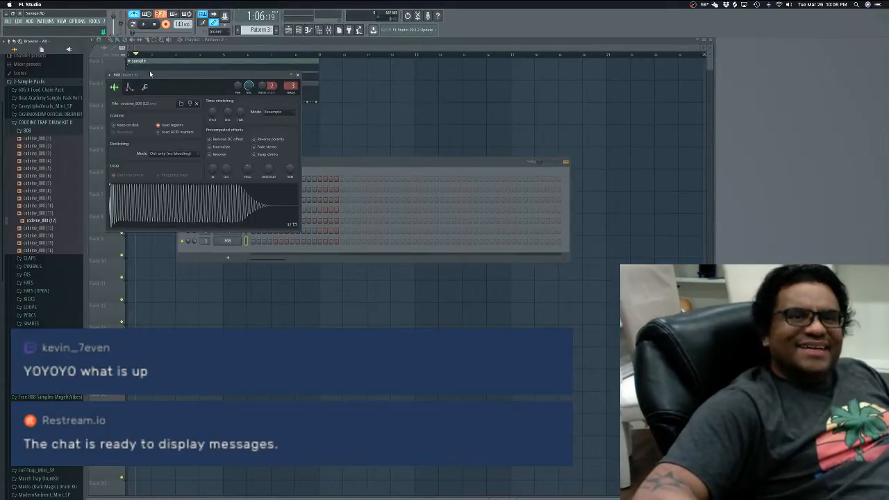
pyautogui.moveTo(127, 88); pyautogui.dragTo(201, 118)
pyautogui.click(202, 116)
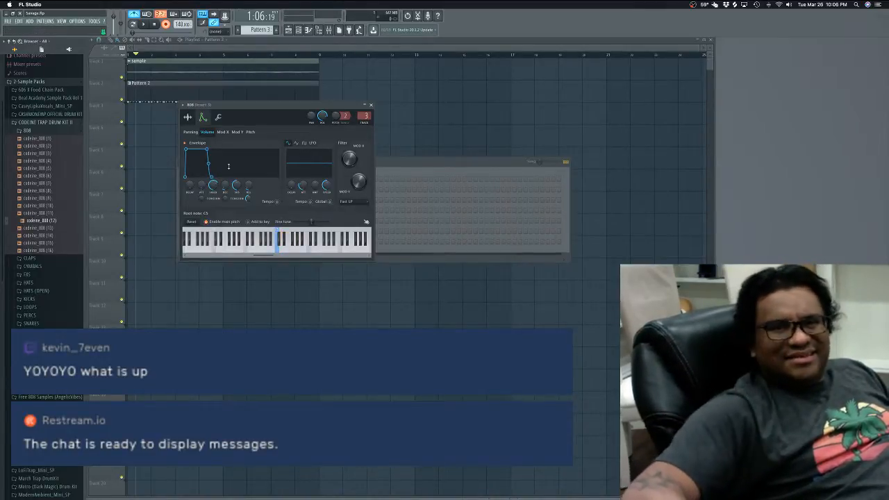
pyautogui.click(370, 105)
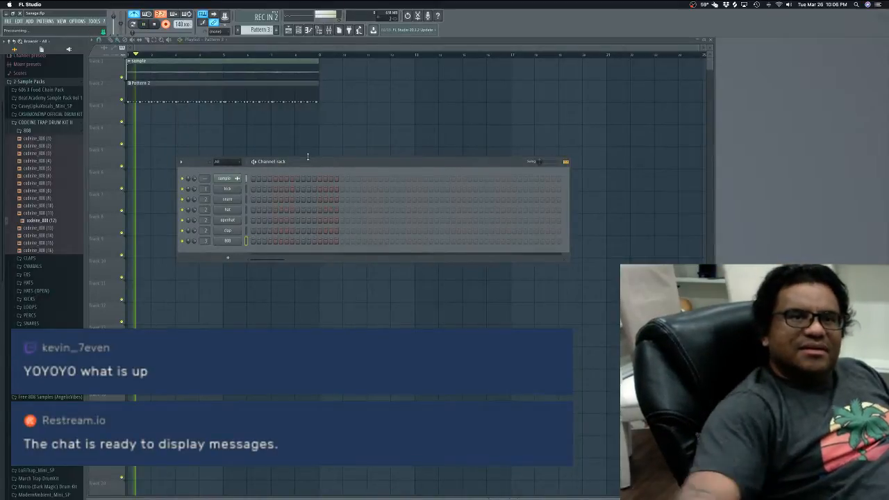
# Step: Play the song and route the sample channel to mixer track 1 and the kick channel to mixer track 2
pyautogui.press('space')
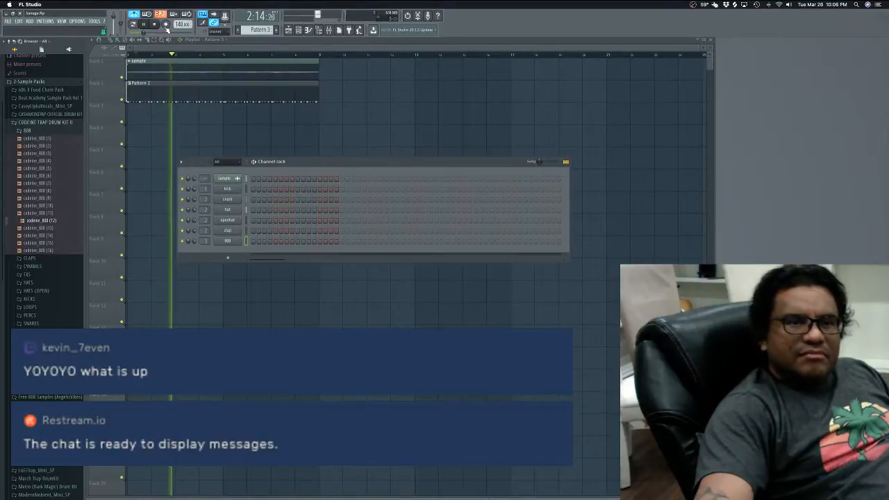
pyautogui.scroll(-1, 180, 25)
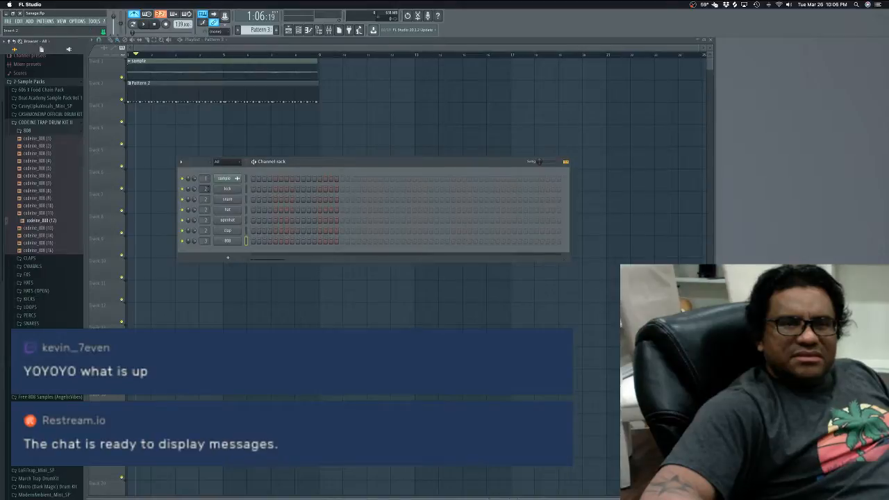
pyautogui.rightClick(225, 181)
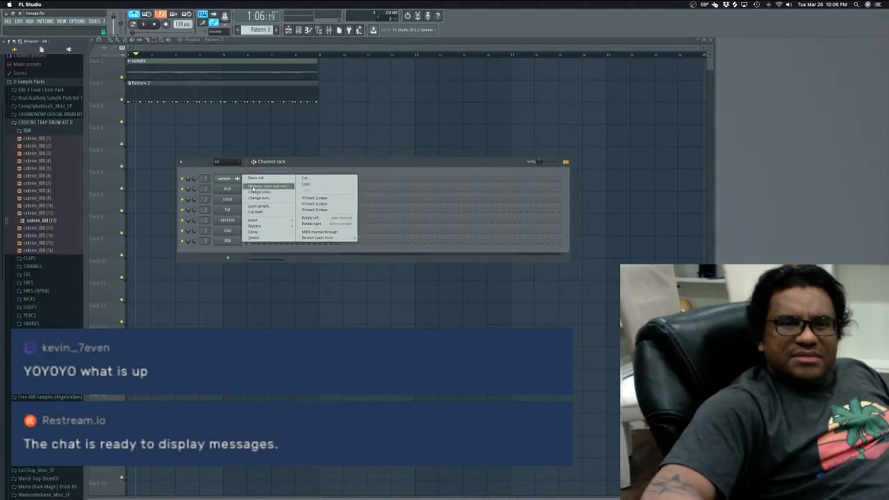
pyautogui.click(266, 186)
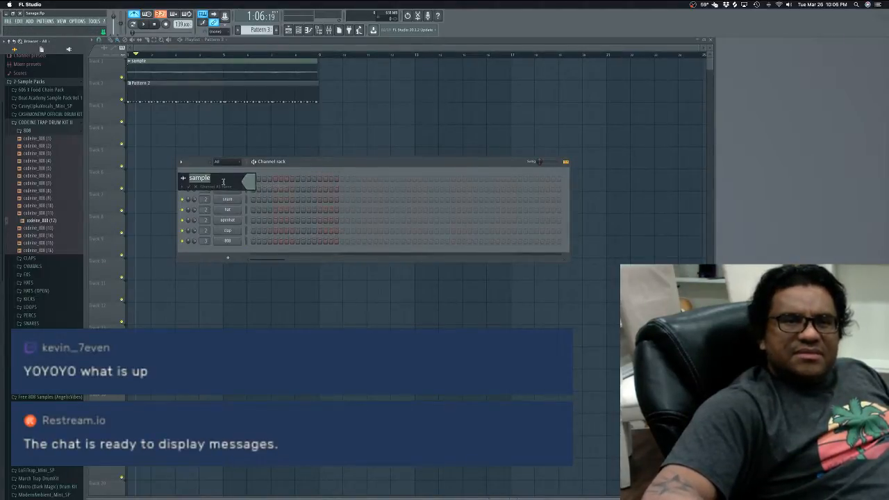
pyautogui.click(189, 186)
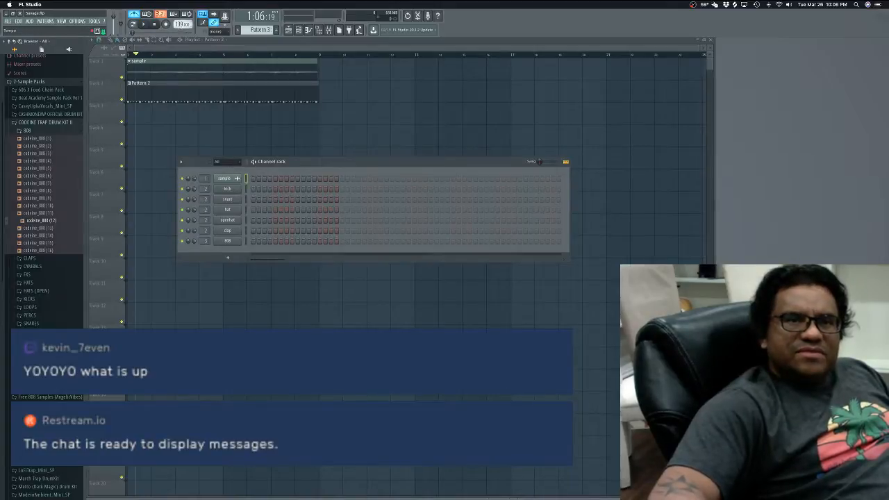
# Step: Turn off the metronome, select the 808 channel and play back the song to rehearse the 808 notes
pyautogui.press('space')
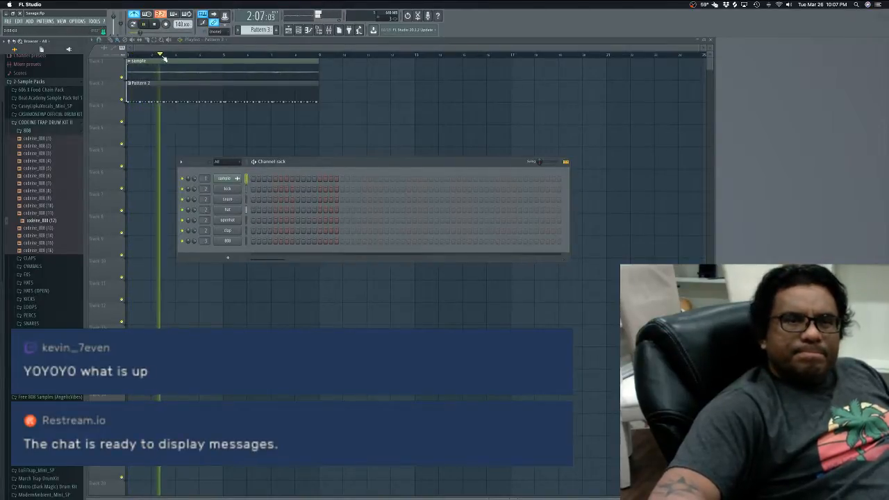
pyautogui.press('space')
pyautogui.click(135, 14)
pyautogui.press('space')
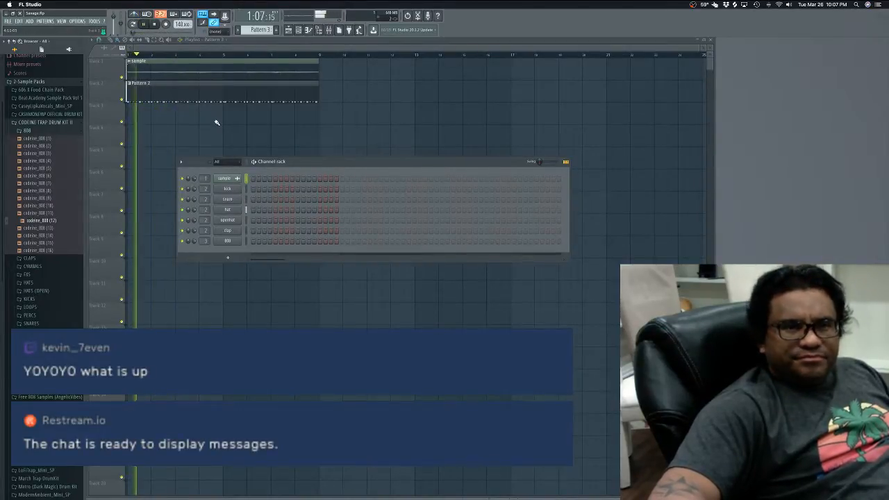
pyautogui.press('space')
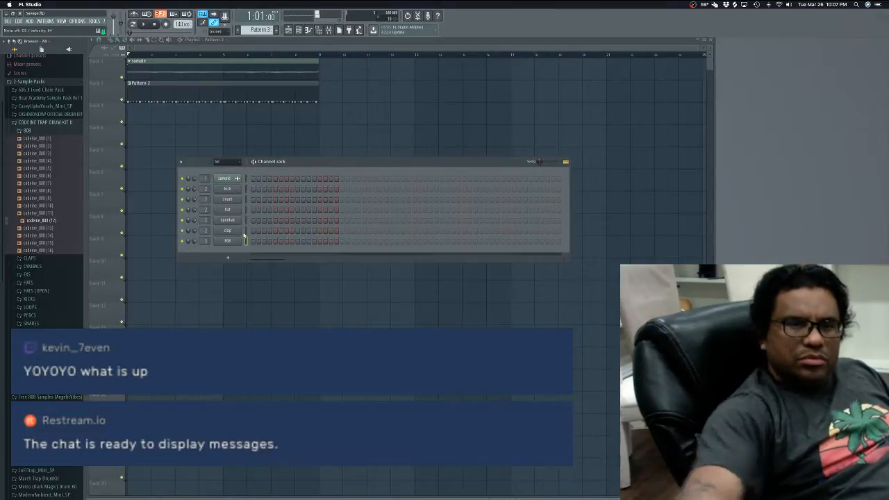
pyautogui.press('space')
pyautogui.press('space')
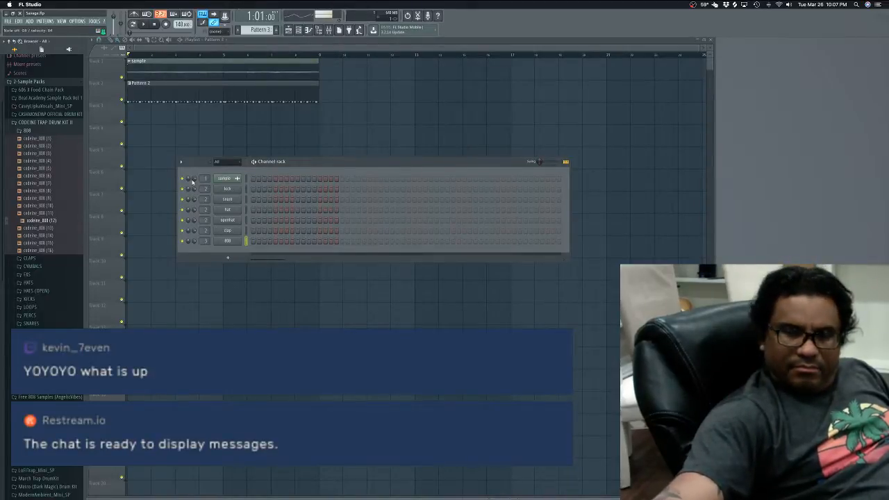
# Step: Arm recording, record a sustained 808 note at the start of Pattern 3 and play back the song
pyautogui.click(166, 25)
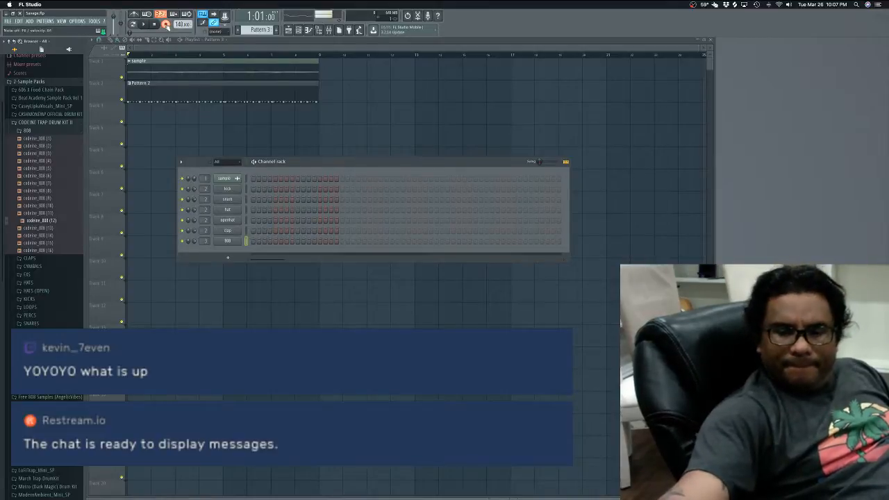
pyautogui.press('space')
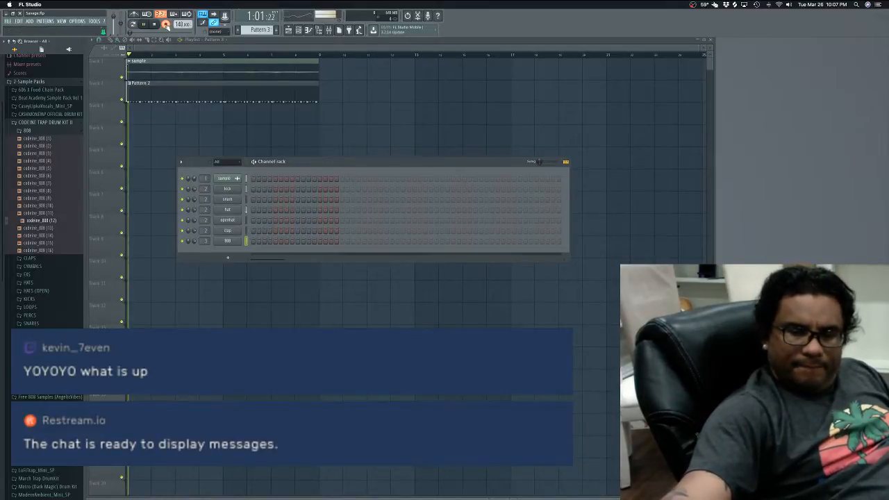
pyautogui.press('space')
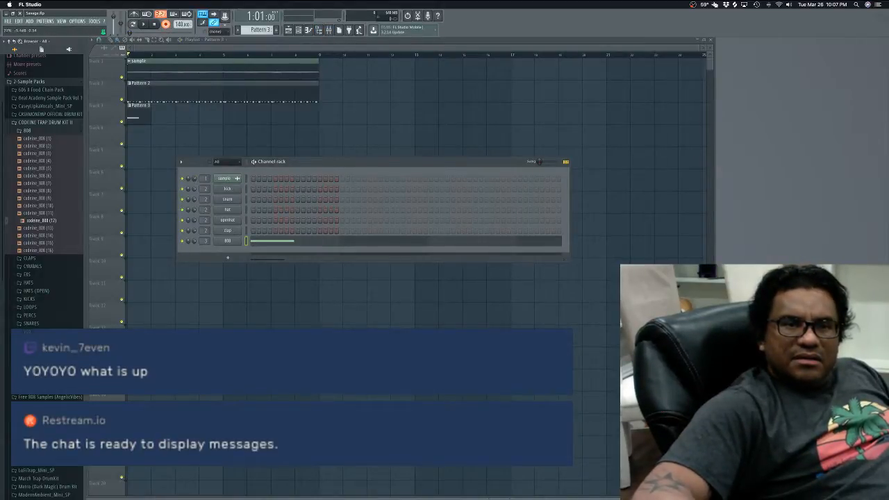
pyautogui.press('space')
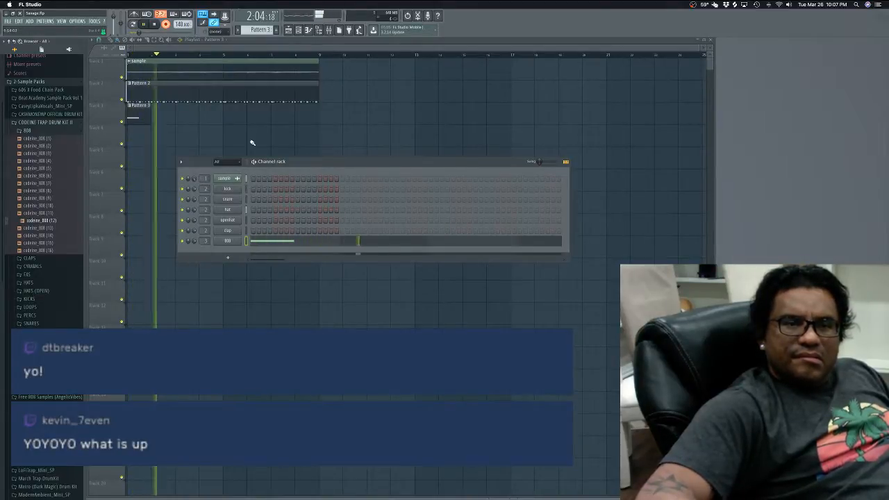
pyautogui.press('space')
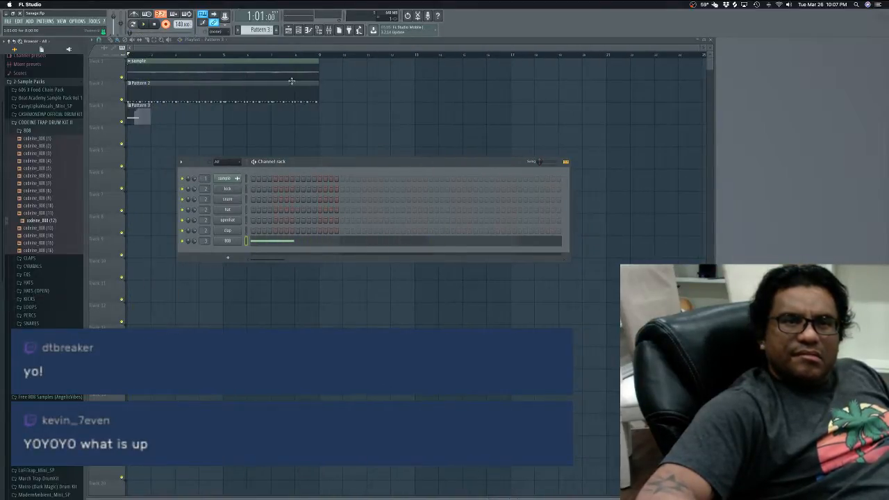
# Step: Play the song with the mixer open and insert 1 selected, and delete the Pattern 3 clip from the playlist
pyautogui.click(329, 31)
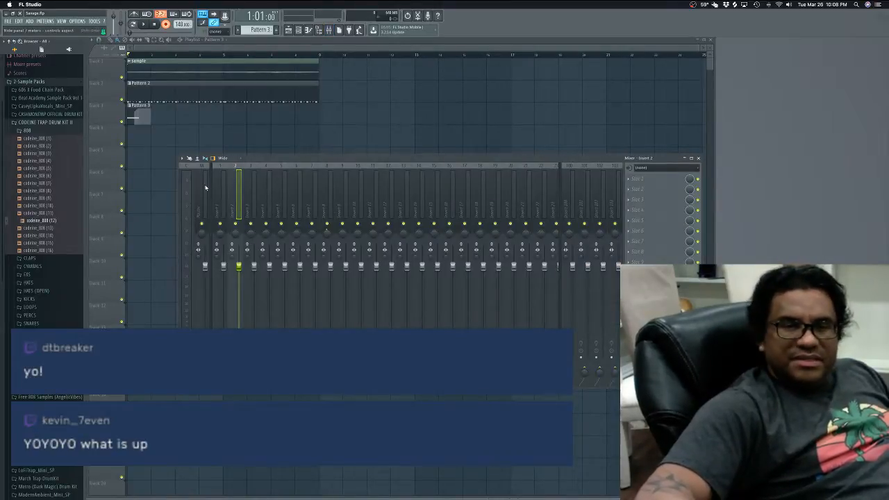
pyautogui.click(224, 200)
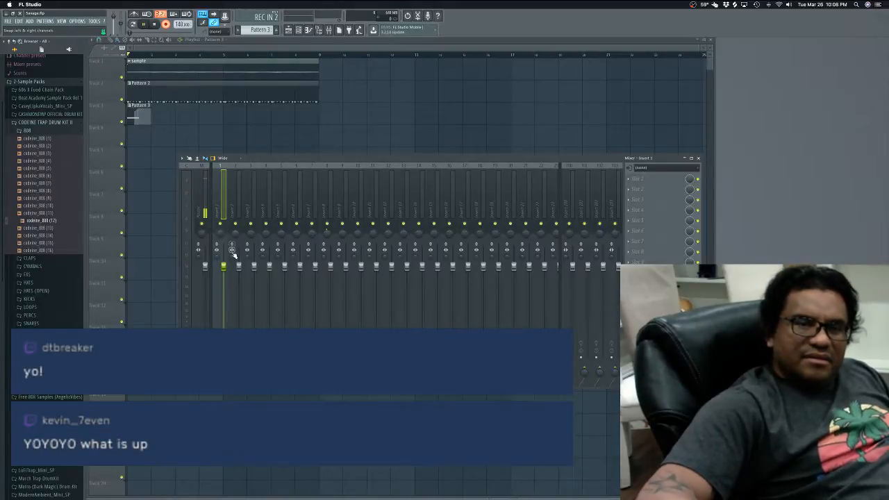
pyautogui.press('space')
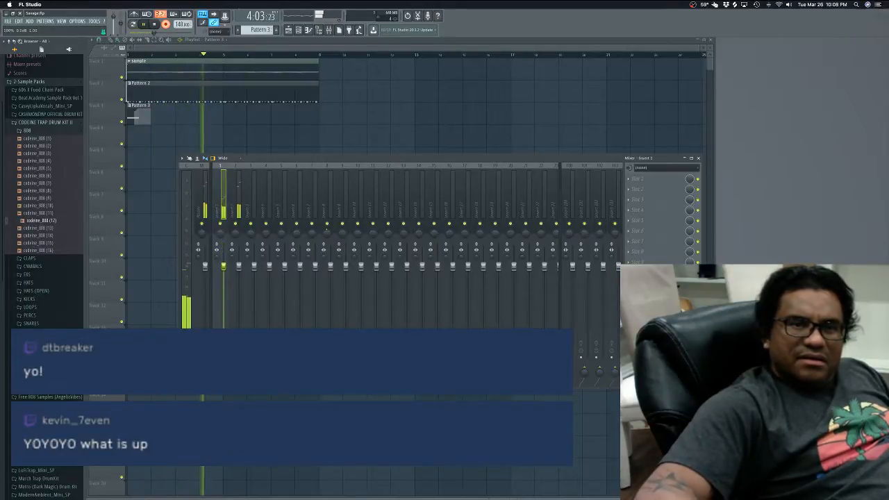
pyautogui.press('space')
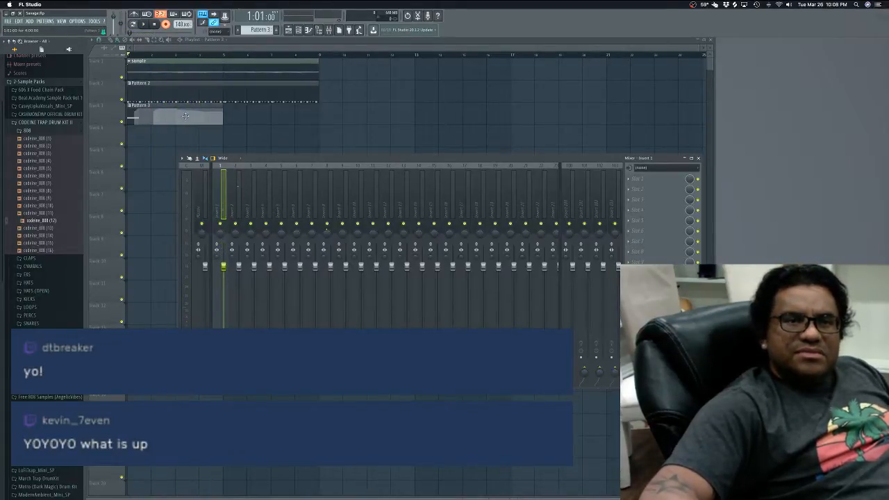
pyautogui.rightClick(182, 117)
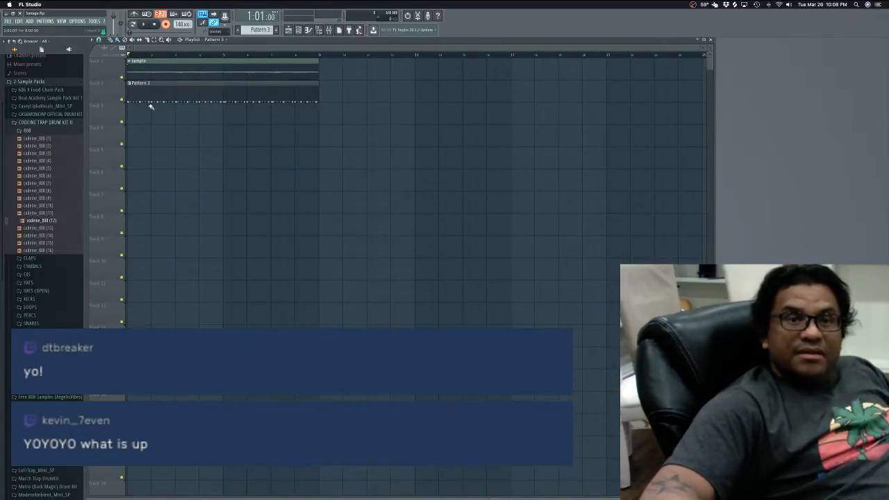
# Step: Normalize the sample in its channel settings, play back the song and close the settings window
pyautogui.click(144, 67)
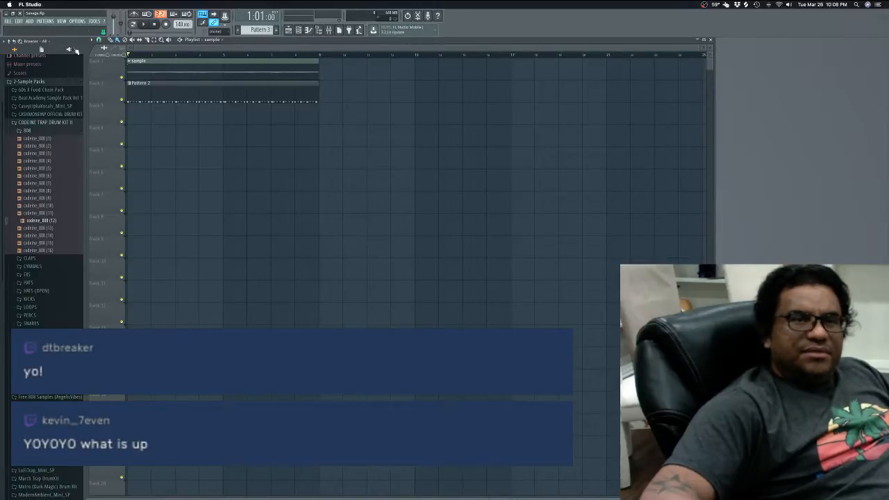
pyautogui.click(59, 22)
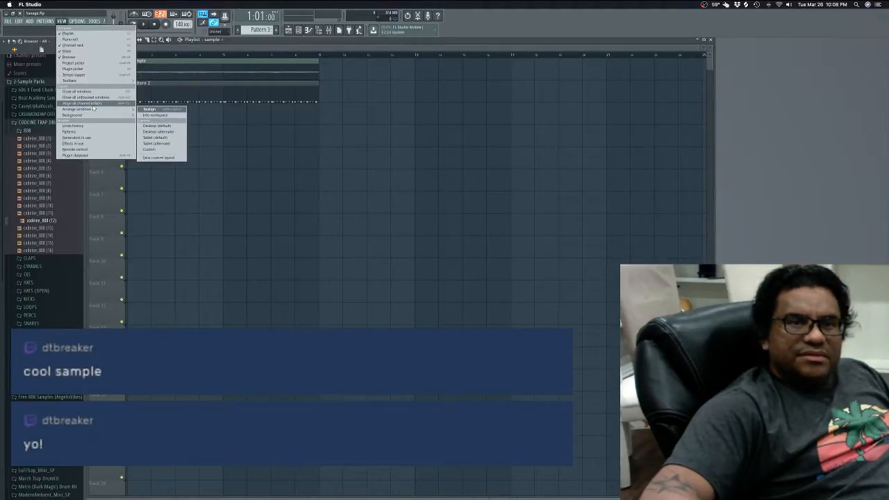
pyautogui.click(88, 104)
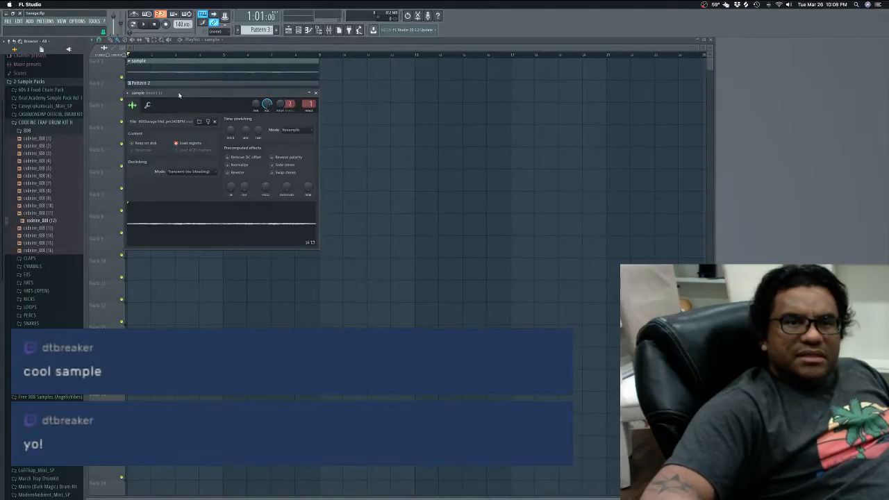
pyautogui.moveTo(179, 95); pyautogui.dragTo(273, 141)
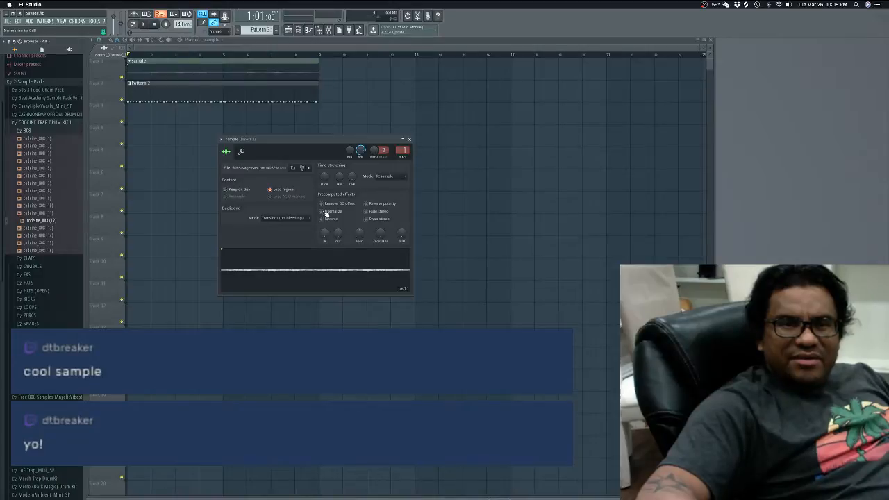
pyautogui.click(321, 210)
pyautogui.press('space')
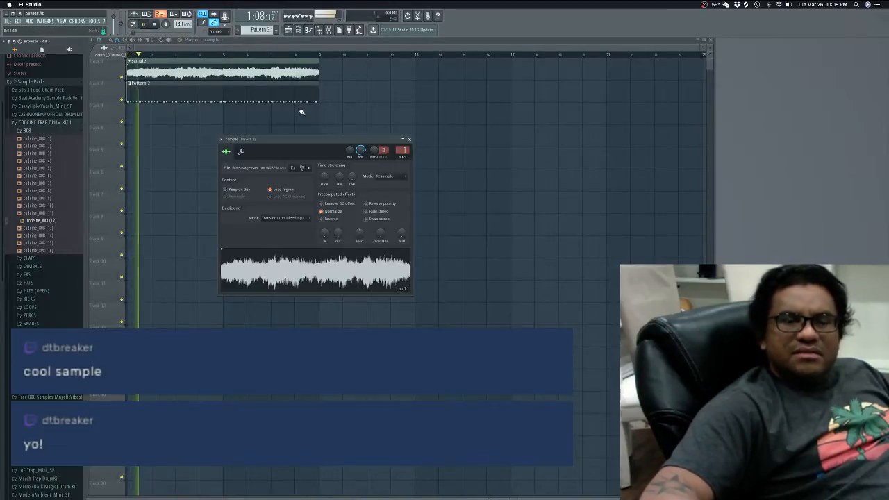
pyautogui.press('space')
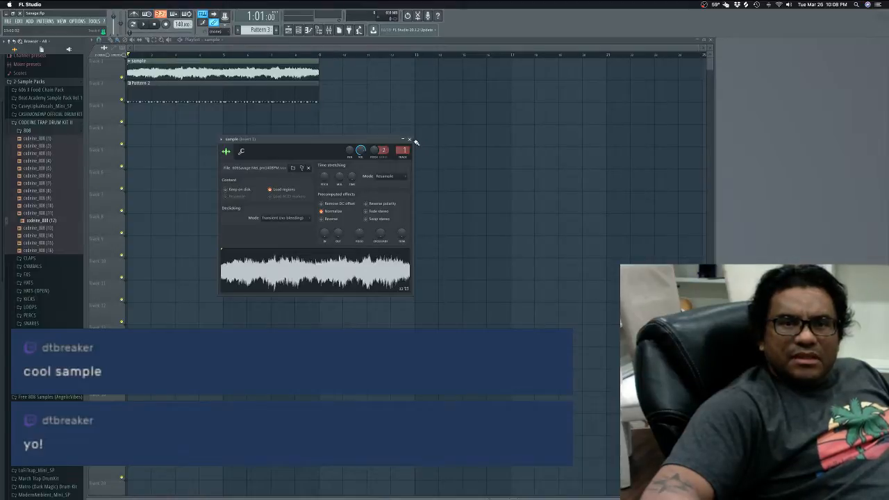
pyautogui.click(410, 139)
# Step: Show the channel rack and look over Pattern 2's kick notes in the piano roll during song playback
pyautogui.click(310, 32)
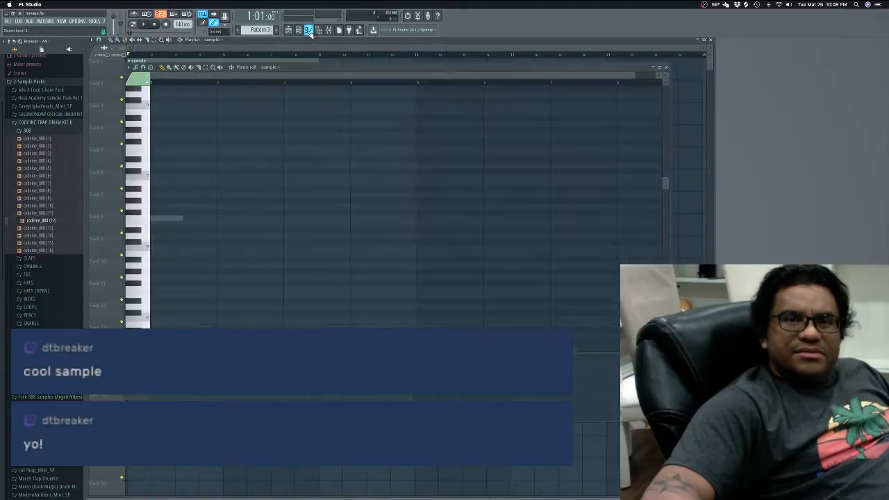
pyautogui.click(310, 33)
pyautogui.click(300, 31)
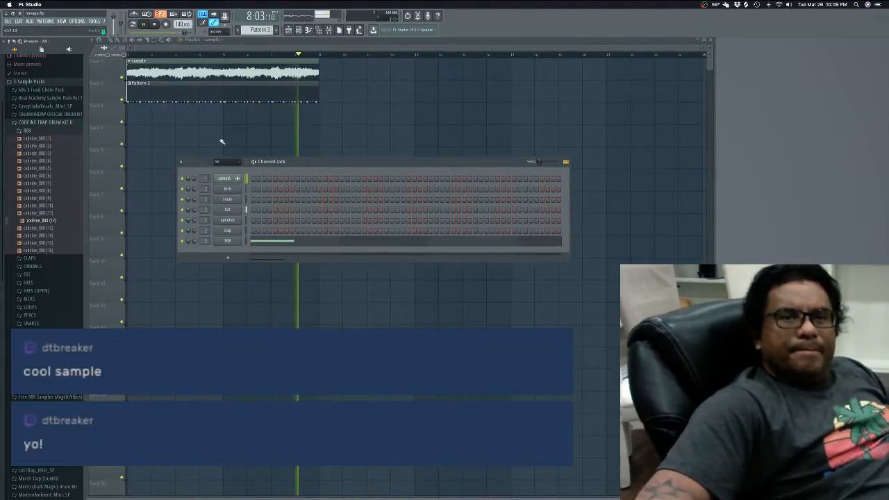
pyautogui.doubleClick(177, 92)
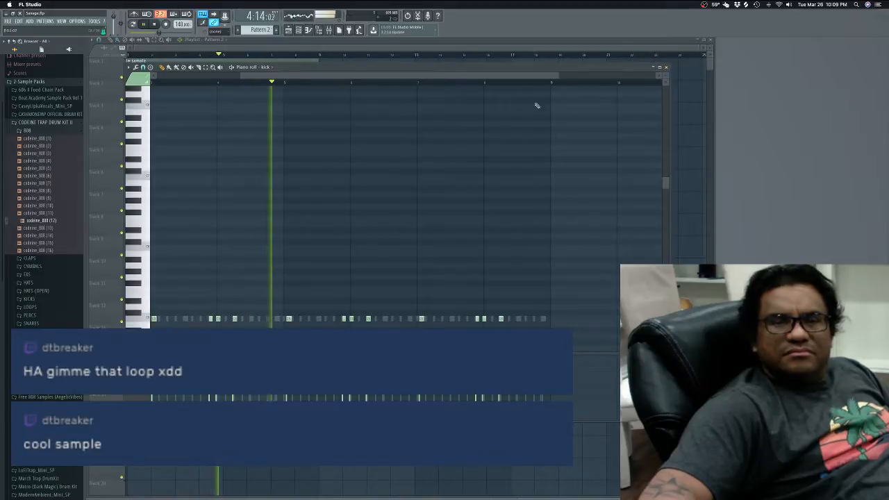
pyautogui.click(666, 66)
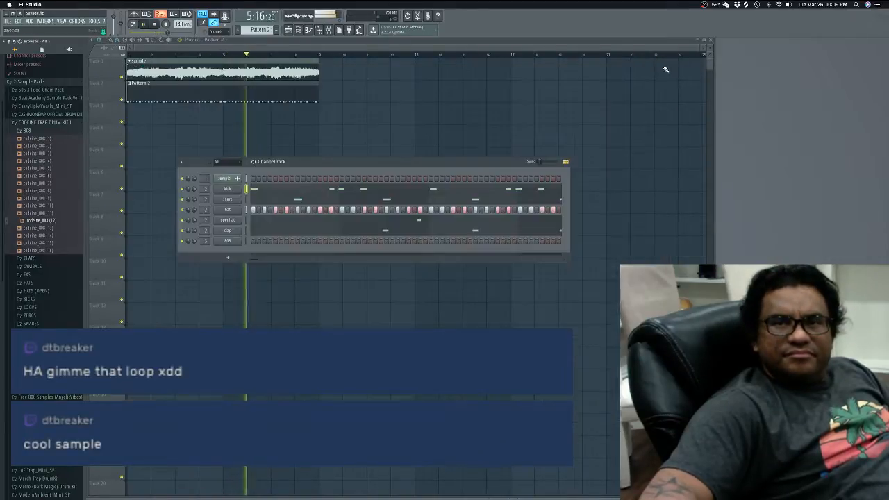
pyautogui.press('space')
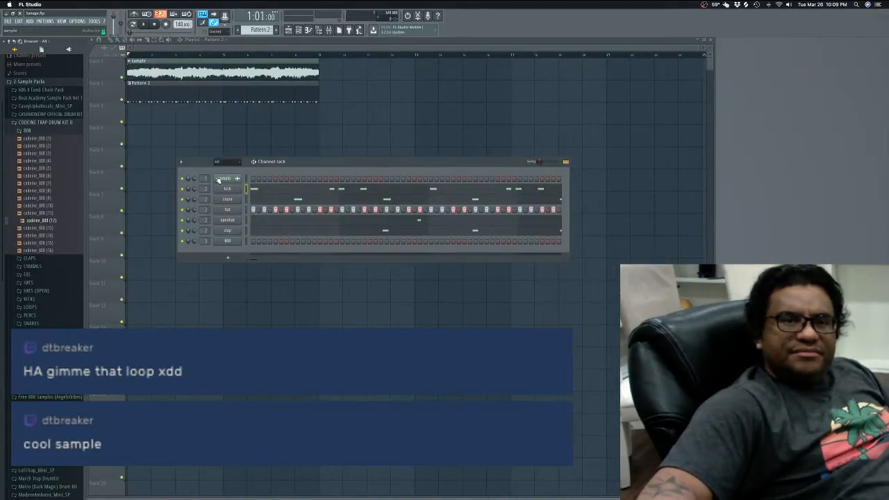
# Step: Play back the song in short passes and compare the channel rack contents of Pattern 2 and Pattern 3
pyautogui.press('space')
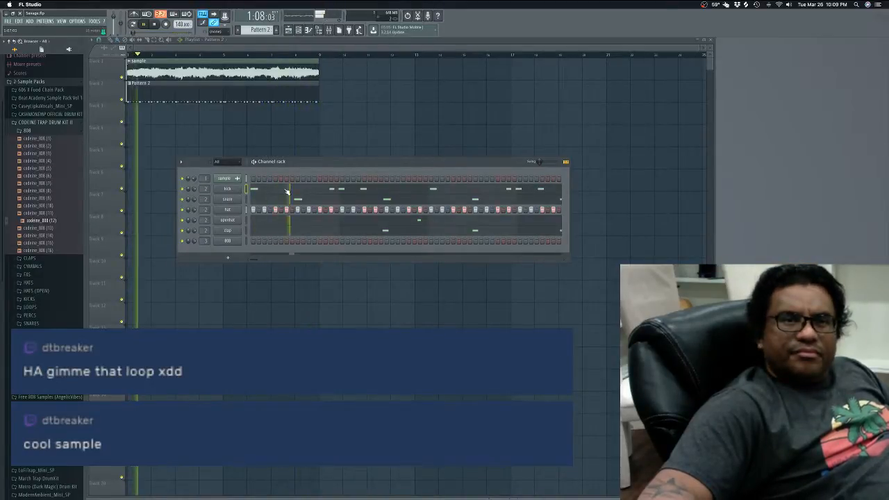
pyautogui.press('space')
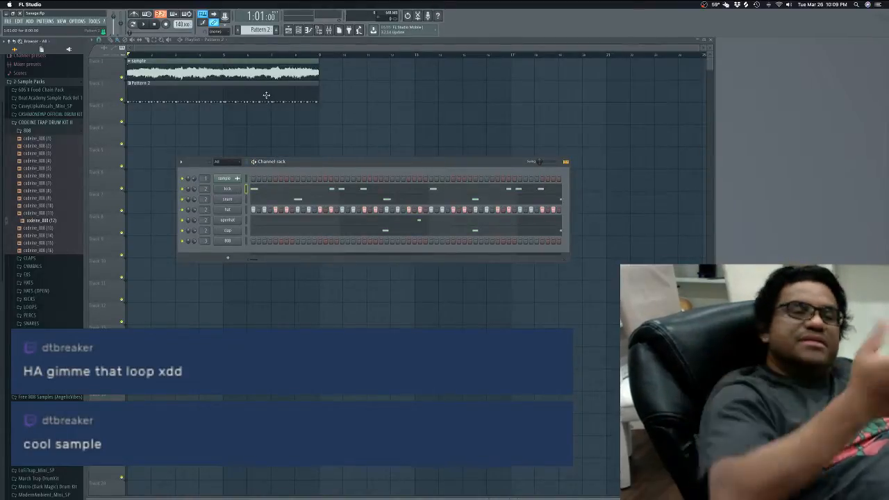
pyautogui.scroll(1, 258, 30)
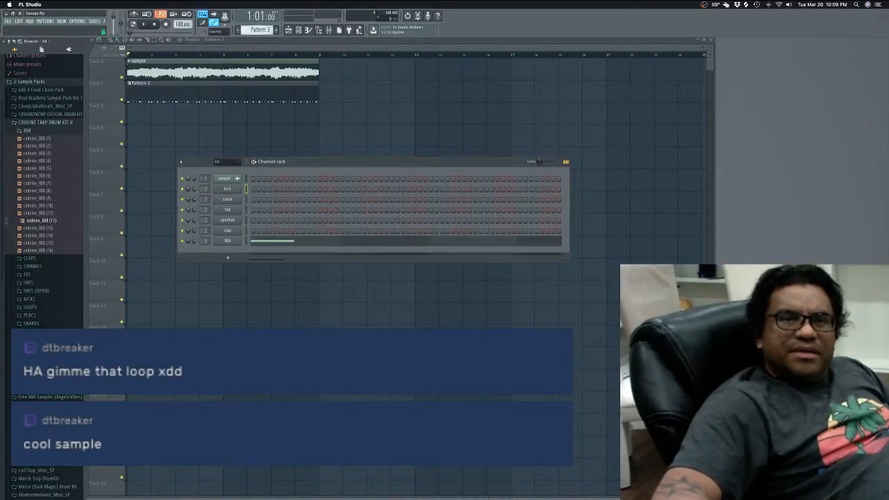
pyautogui.press('space')
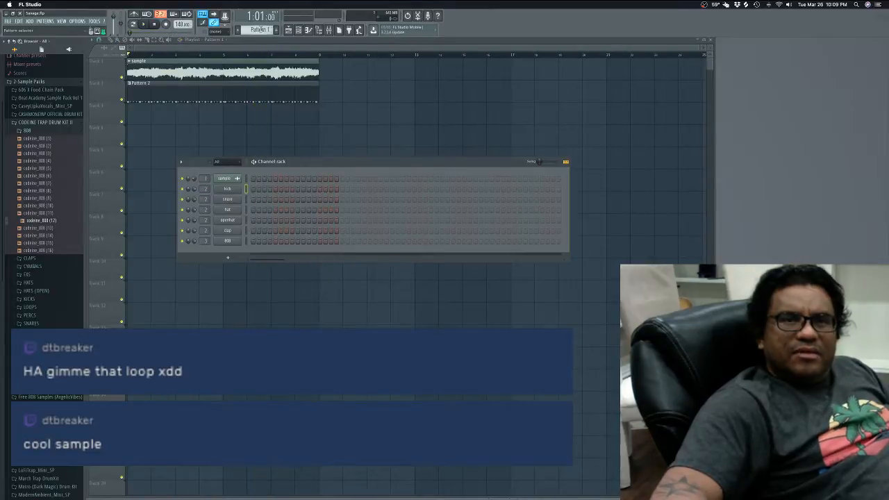
pyautogui.scroll(1, 261, 29)
pyautogui.press('space')
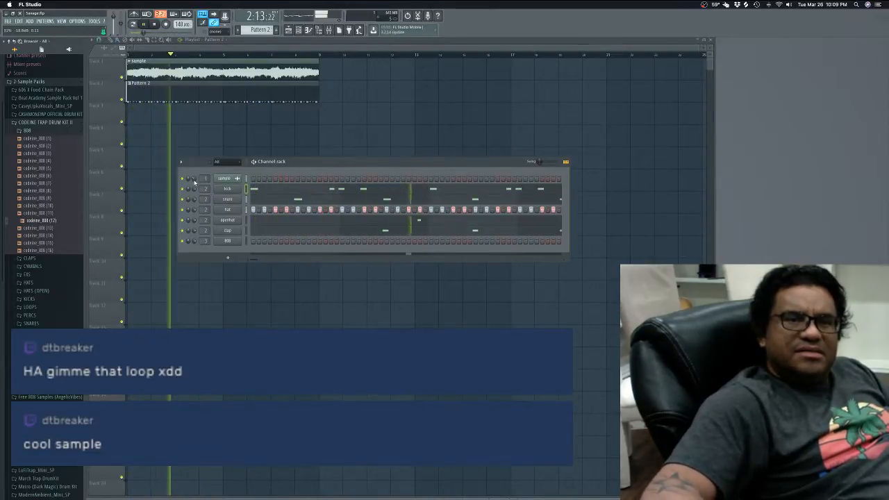
pyautogui.press('space')
pyautogui.scroll(-1, 261, 29)
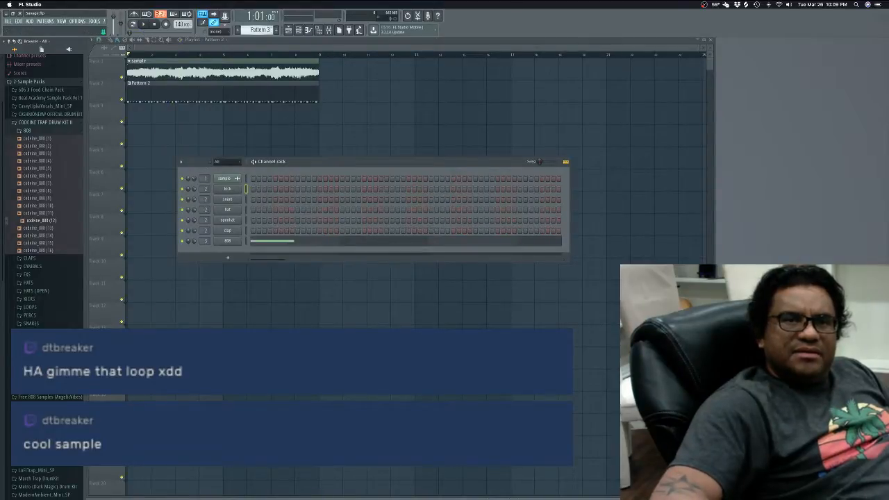
# Step: Return to Pattern 2 and adjust the sample channel's volume against the drums while playing back the song
pyautogui.press('space')
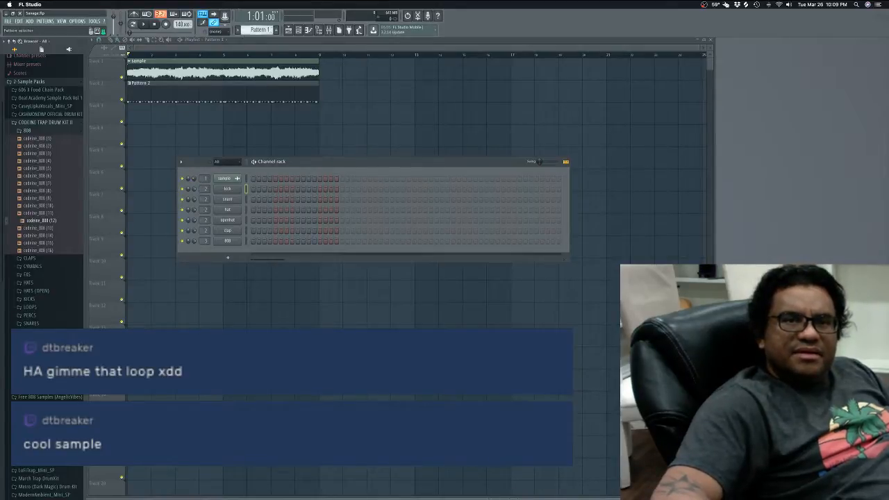
pyautogui.scroll(1, 260, 29)
pyautogui.press('space')
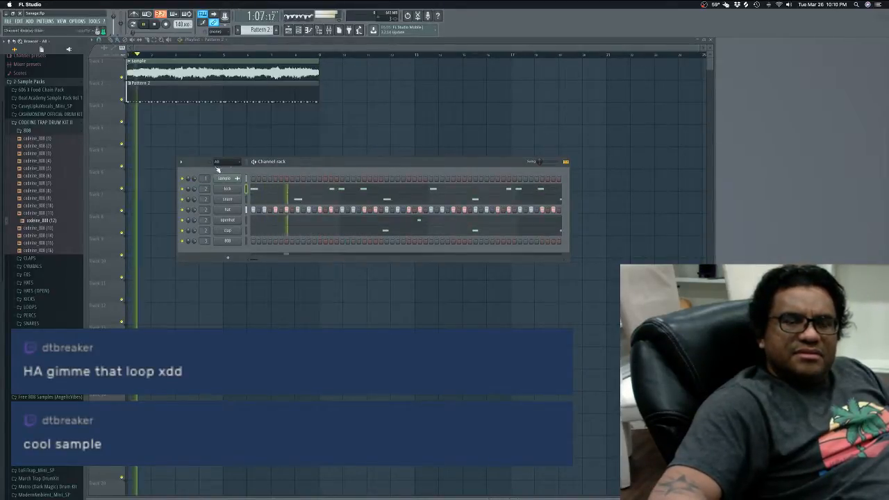
pyautogui.press('space')
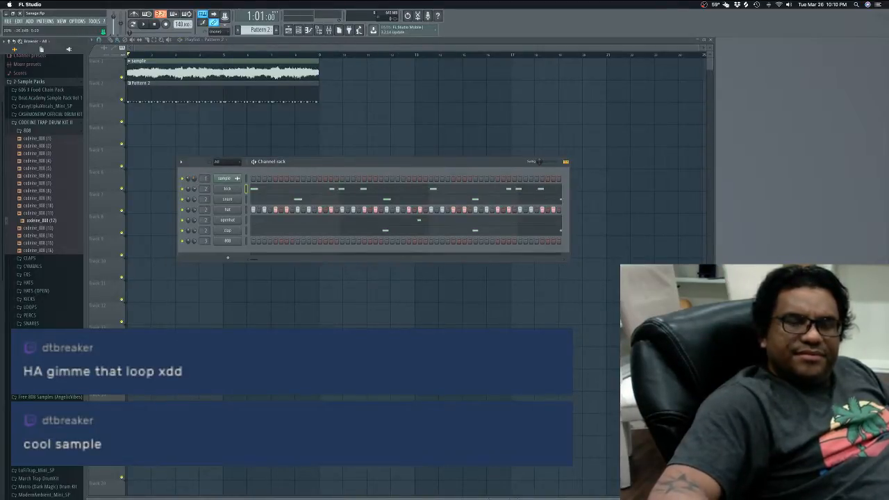
pyautogui.press('space')
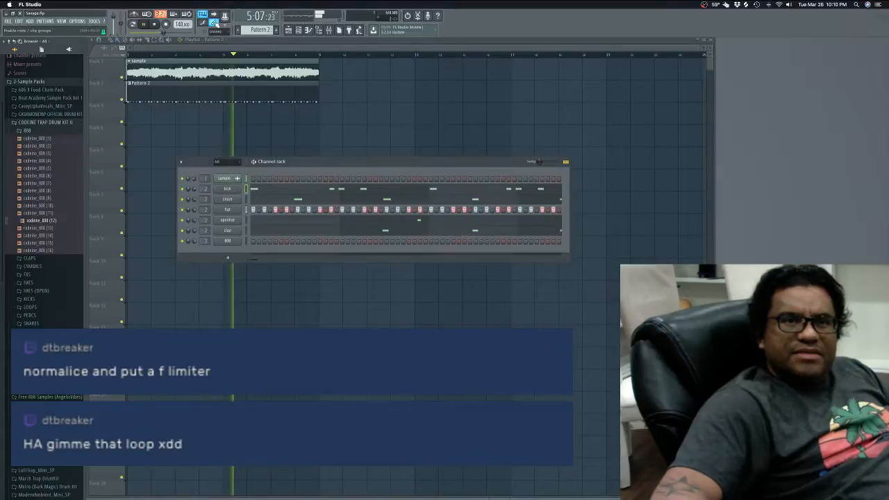
pyautogui.click(216, 24)
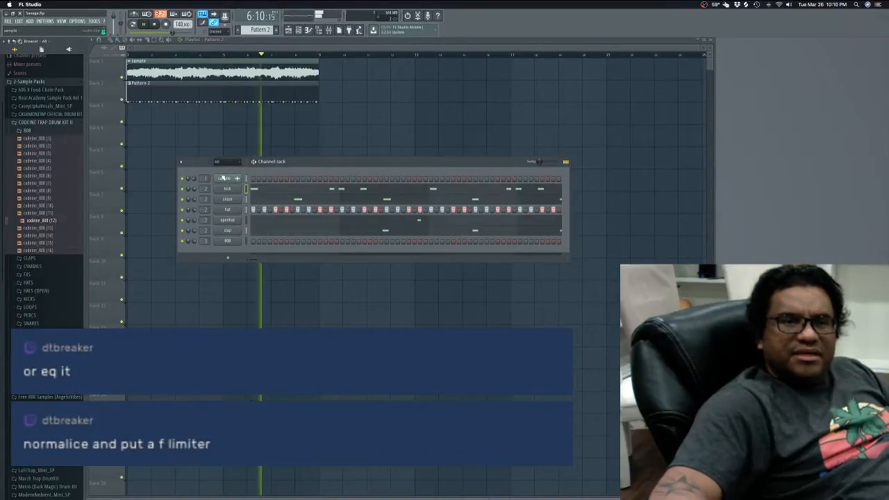
pyautogui.press('space')
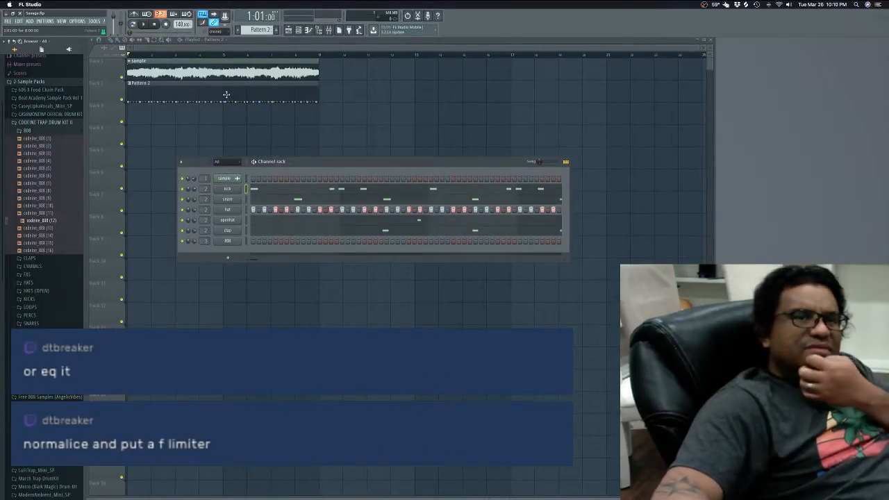
# Step: Open Pattern 2's kick notes in the piano roll, play the pattern and examine the note timing up close
pyautogui.doubleClick(226, 94)
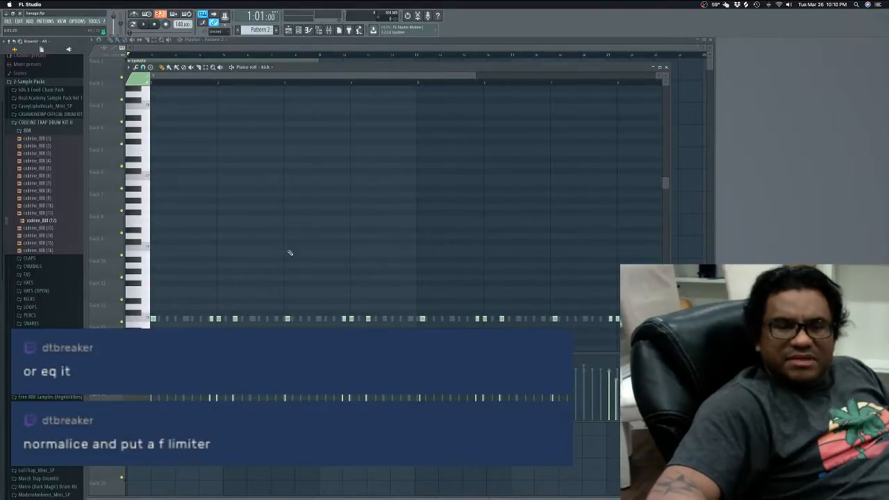
pyautogui.scroll(-3, 289, 257)
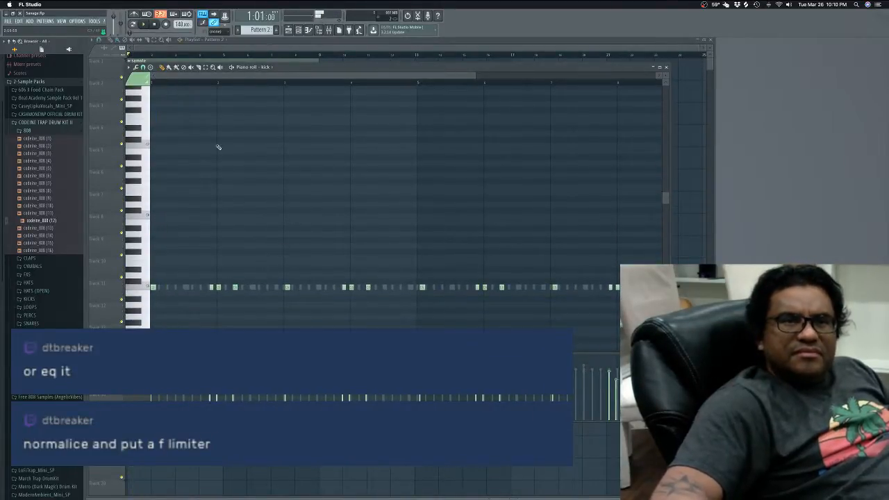
pyautogui.press('space')
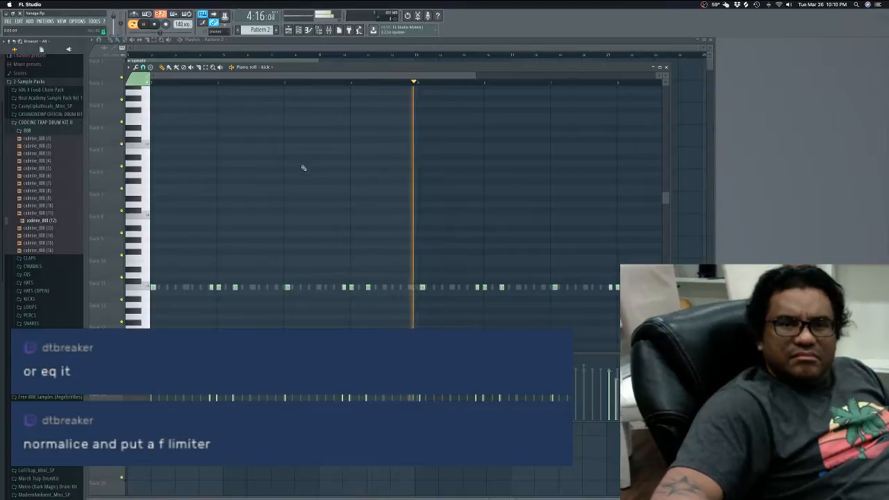
pyautogui.press('space')
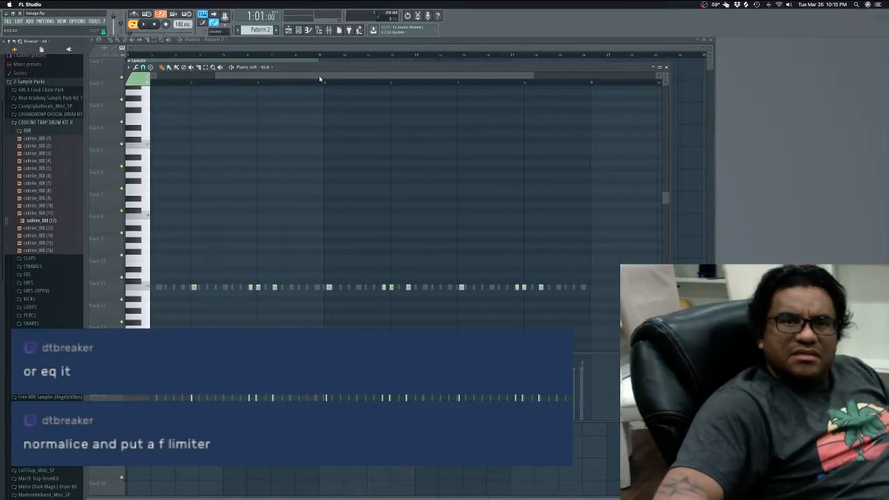
pyautogui.scroll(5, 320, 76)
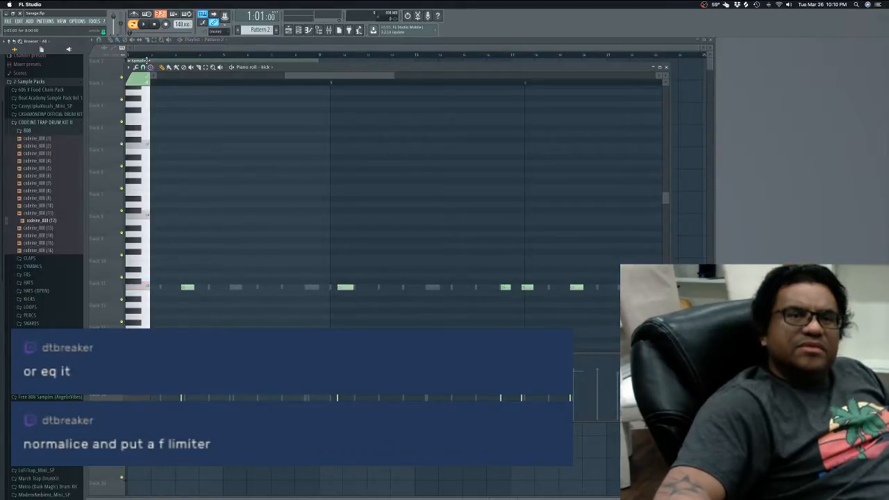
# Step: Set the piano roll's snap to a fraction of a beat and play Pattern 2 again
pyautogui.click(143, 66)
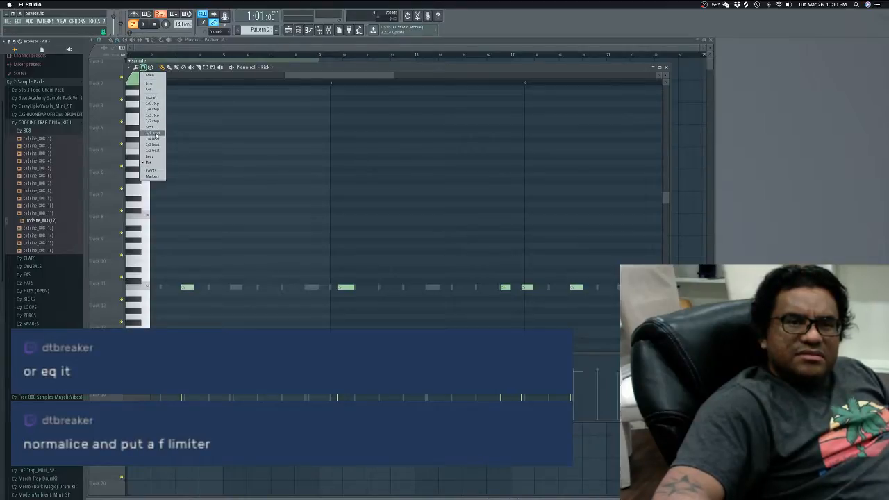
pyautogui.click(156, 136)
pyautogui.scroll(-2, 341, 292)
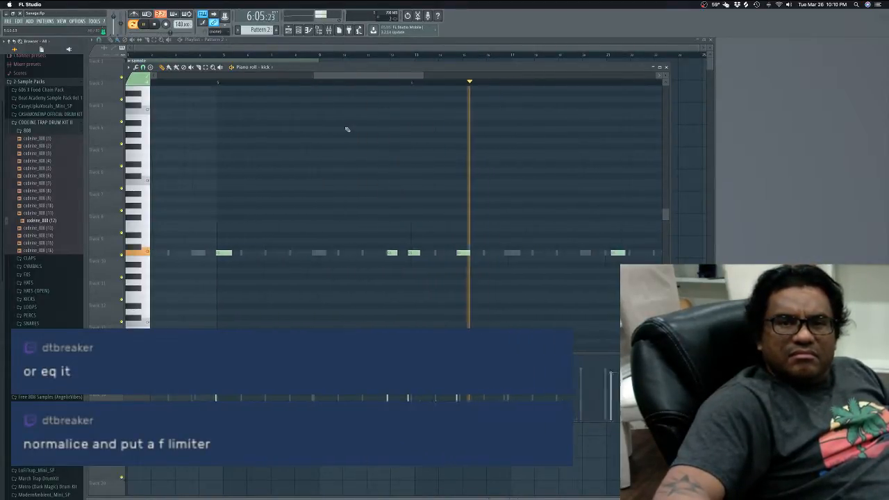
# Step: Play Pattern 2 again, examine its kick notes up to the end and close the piano roll
pyautogui.press('space')
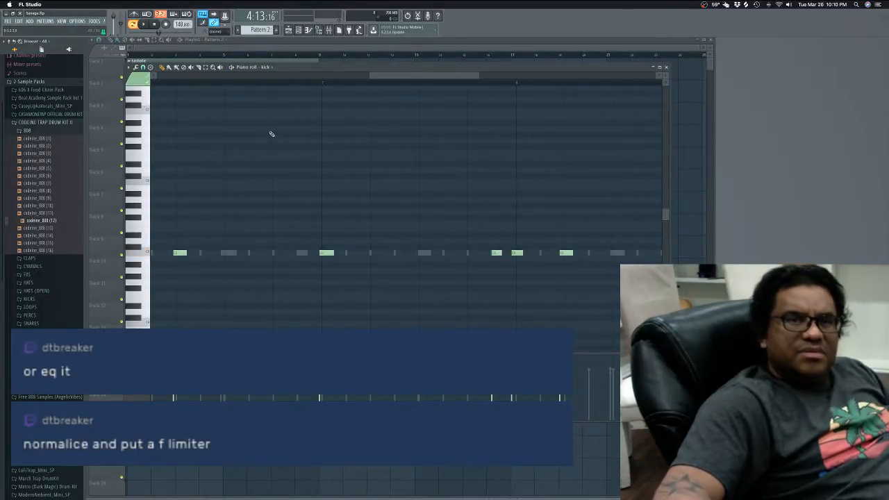
pyautogui.scroll(1, 233, 72)
pyautogui.scroll(1, 234, 78)
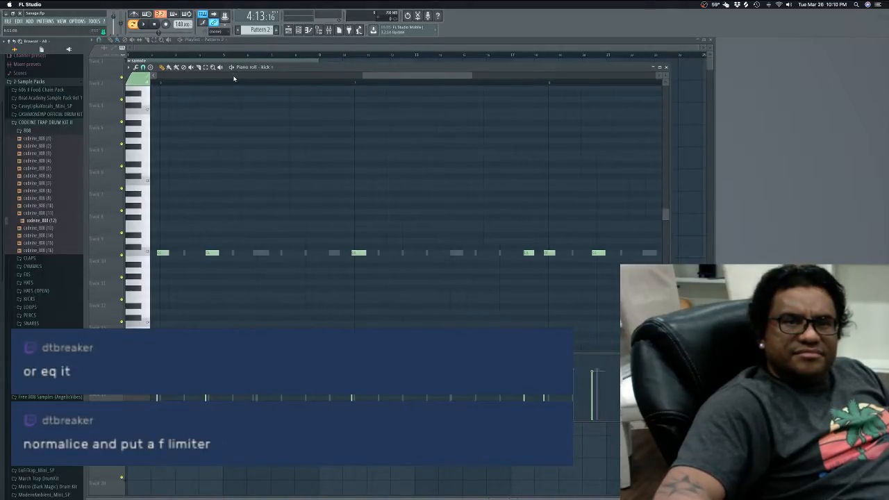
pyautogui.press('space')
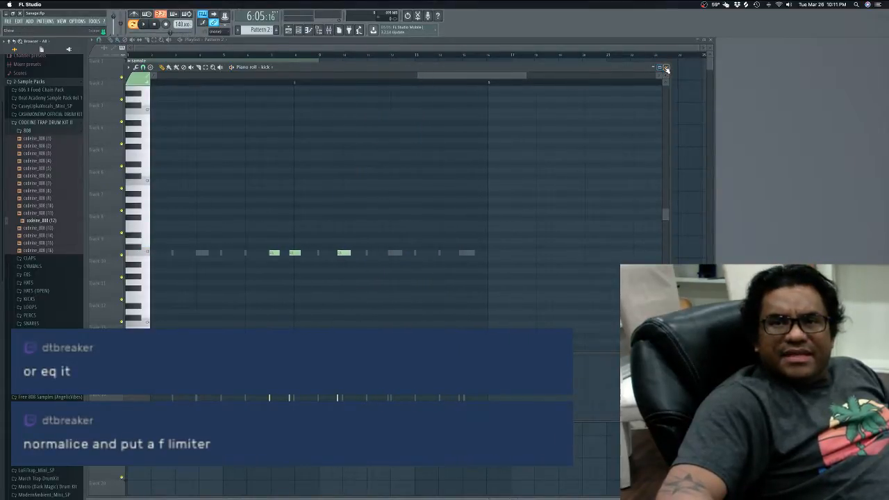
pyautogui.click(663, 69)
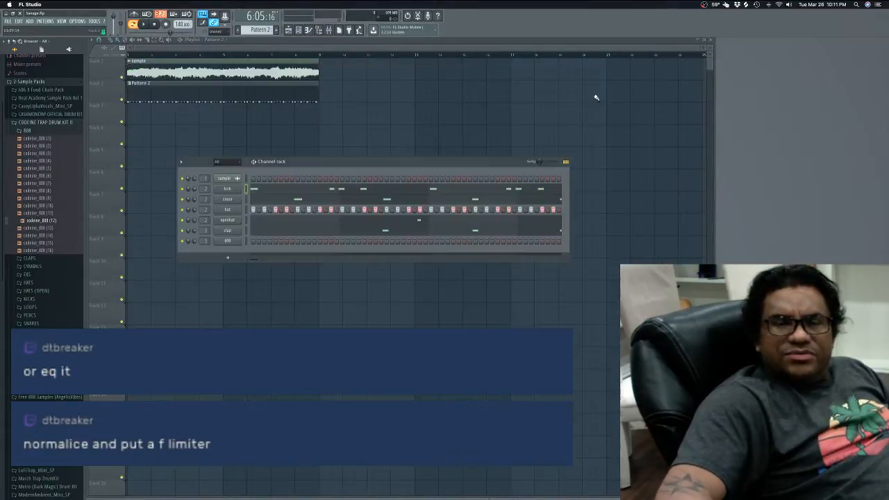
# Step: Open Pattern 2's snare notes in the piano roll and play them back with the whole pattern in view
pyautogui.click(269, 200)
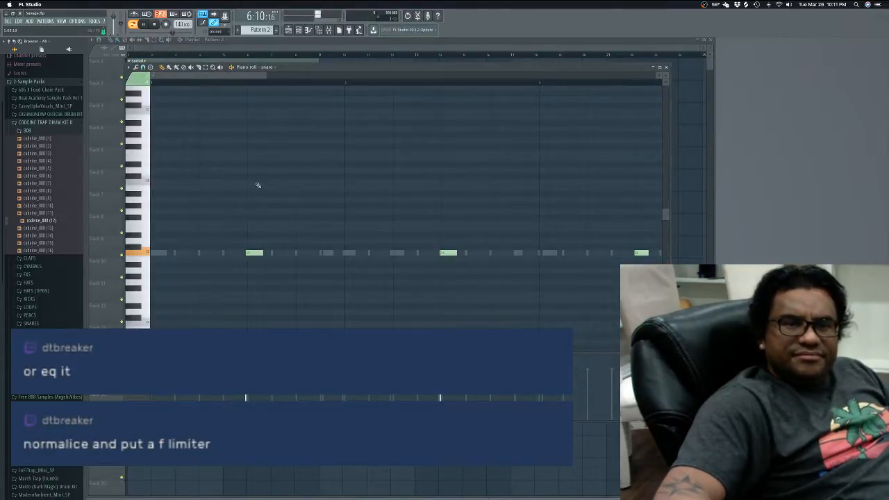
pyautogui.scroll(-5, 236, 78)
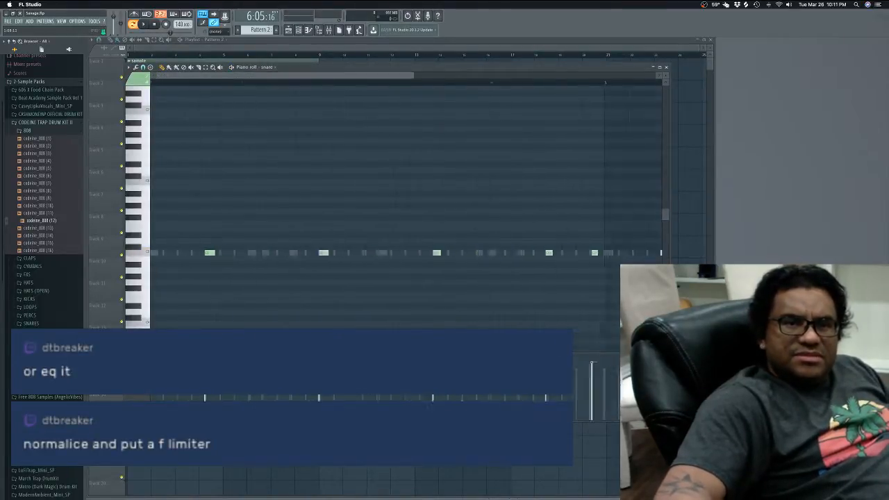
pyautogui.press('space')
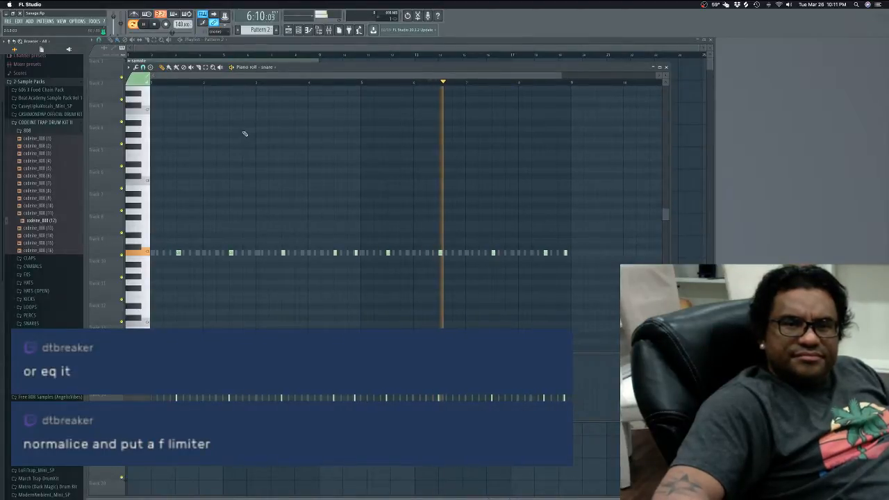
pyautogui.press('space')
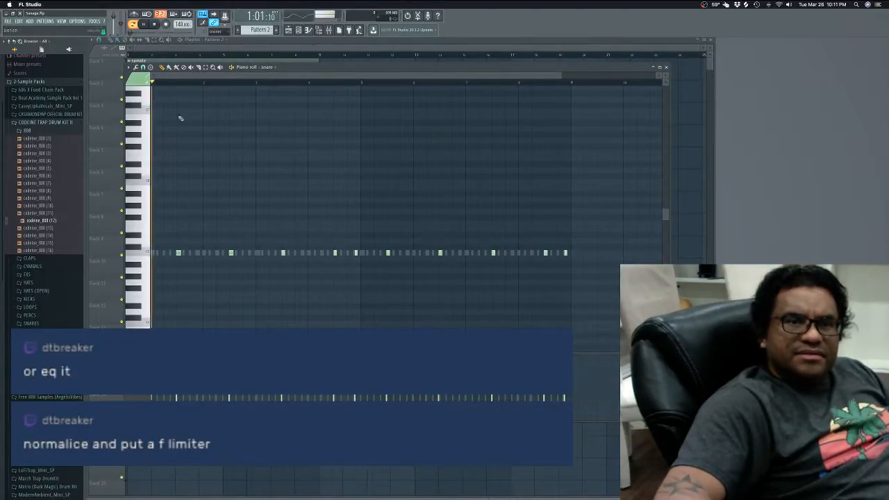
pyautogui.press('space')
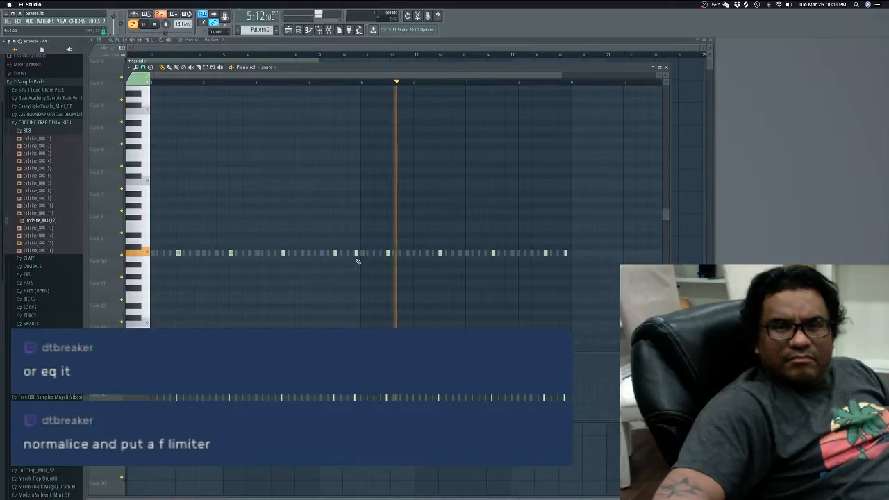
pyautogui.press('space')
pyautogui.click(666, 66)
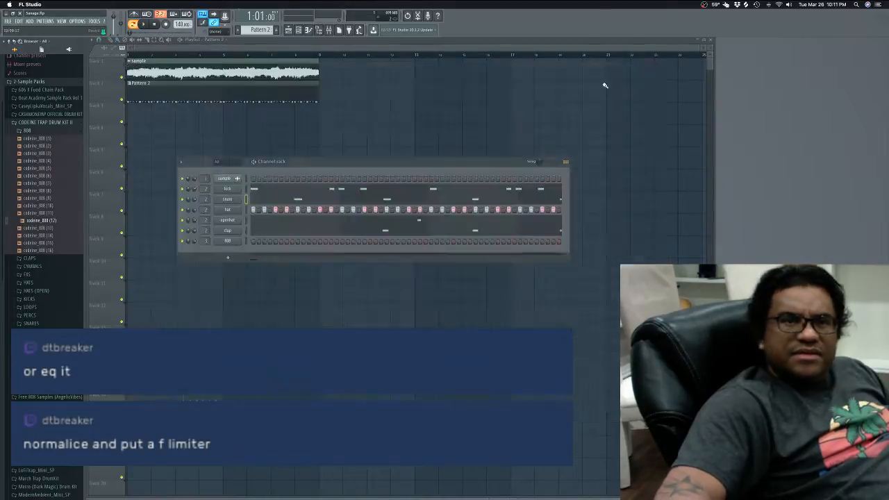
# Step: Compare the channel rack contents of Pattern 1 and Pattern 2 and play Pattern 2's drums briefly
pyautogui.scroll(-1, 231, 162)
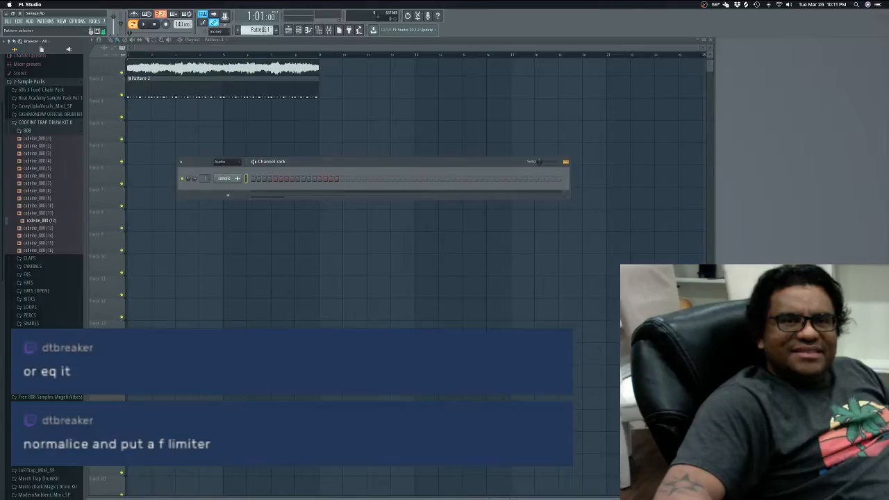
pyautogui.scroll(-1, 265, 29)
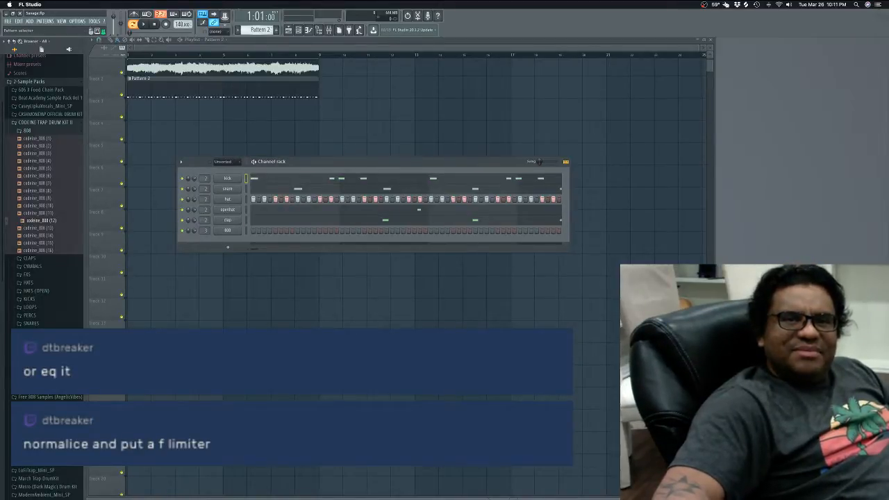
pyautogui.scroll(1, 261, 30)
pyautogui.scroll(-1, 261, 31)
pyautogui.scroll(1, 261, 31)
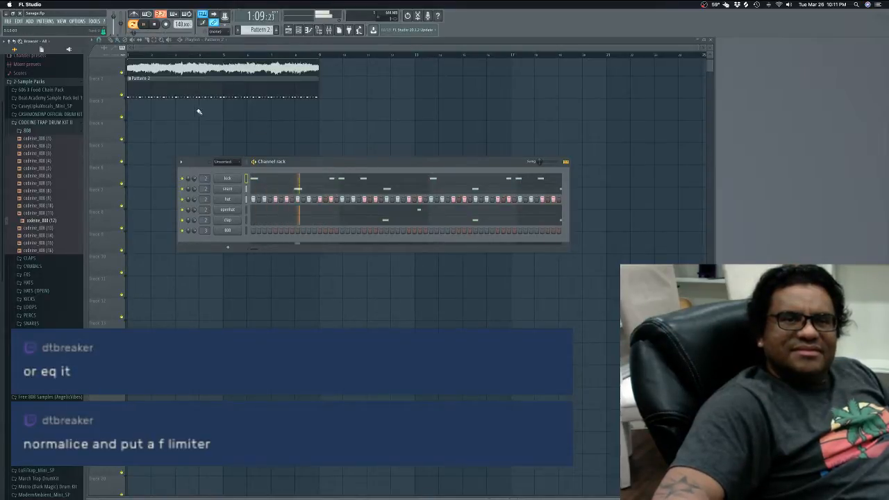
pyautogui.press('space')
pyautogui.scroll(1, 137, 69)
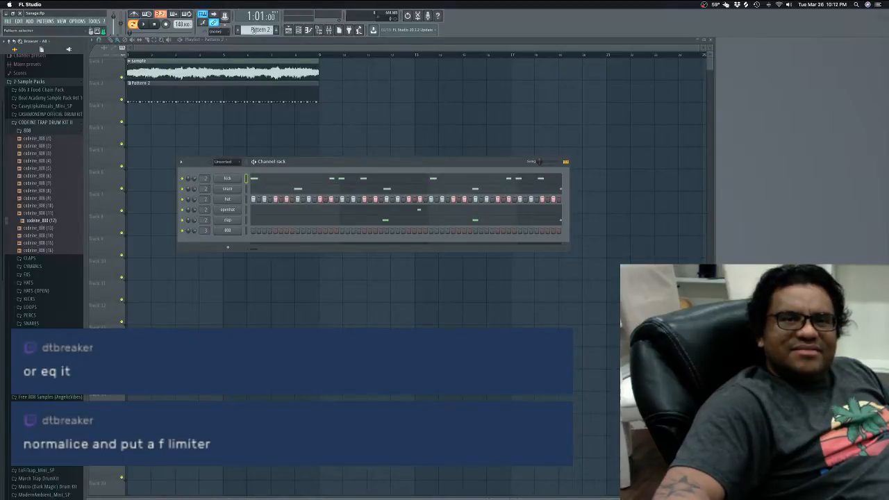
pyautogui.scroll(1, 253, 29)
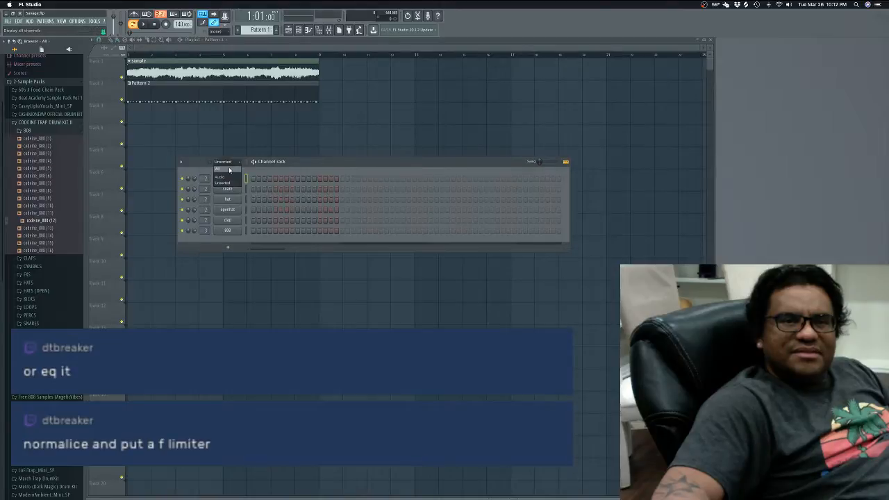
# Step: Set the channel rack filter to show all channels and play back the song
pyautogui.click(230, 169)
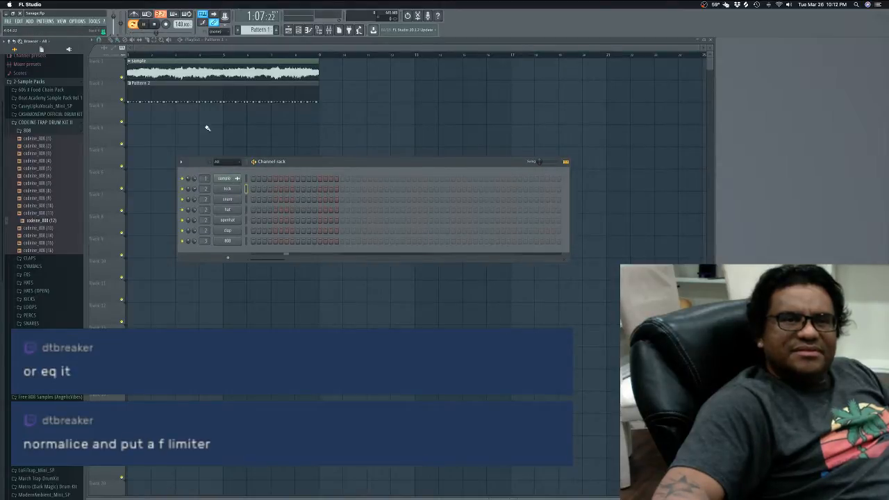
pyautogui.press('space')
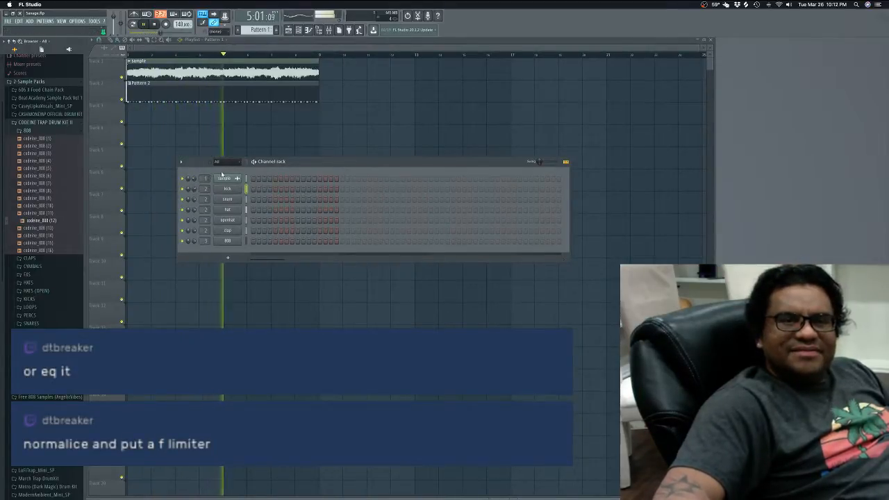
pyautogui.press('space')
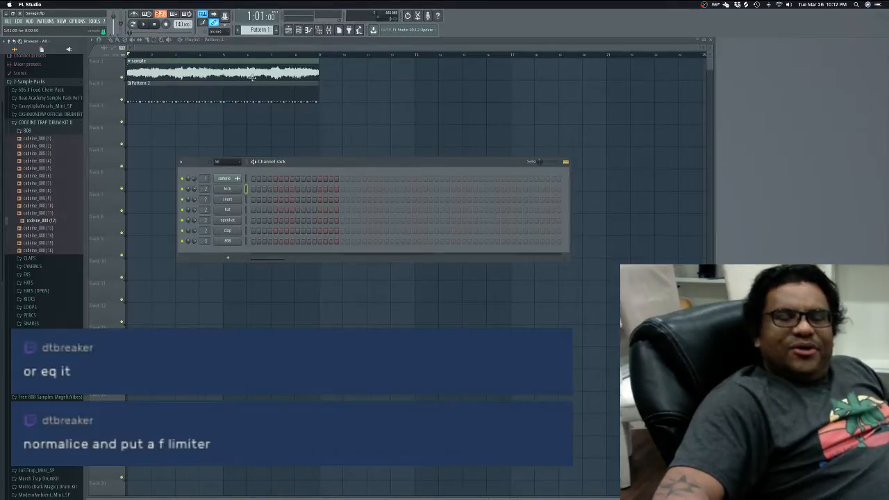
# Step: Inspect the kick notes of the Pattern 2 clip and the openhat and clap channel settings
pyautogui.doubleClick(198, 92)
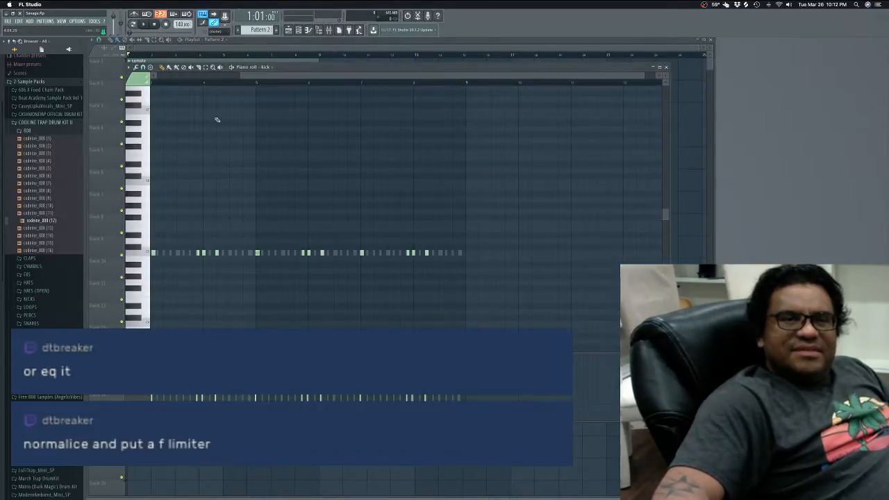
pyautogui.click(667, 68)
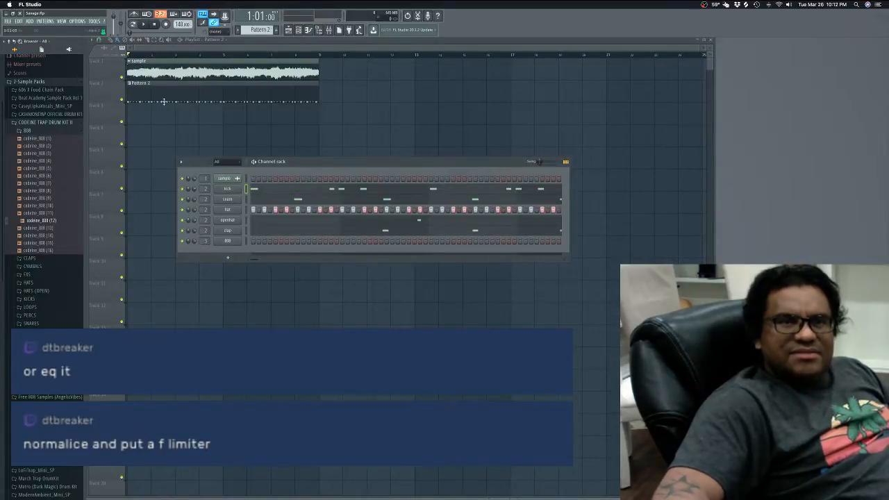
pyautogui.click(228, 221)
pyautogui.click(315, 93)
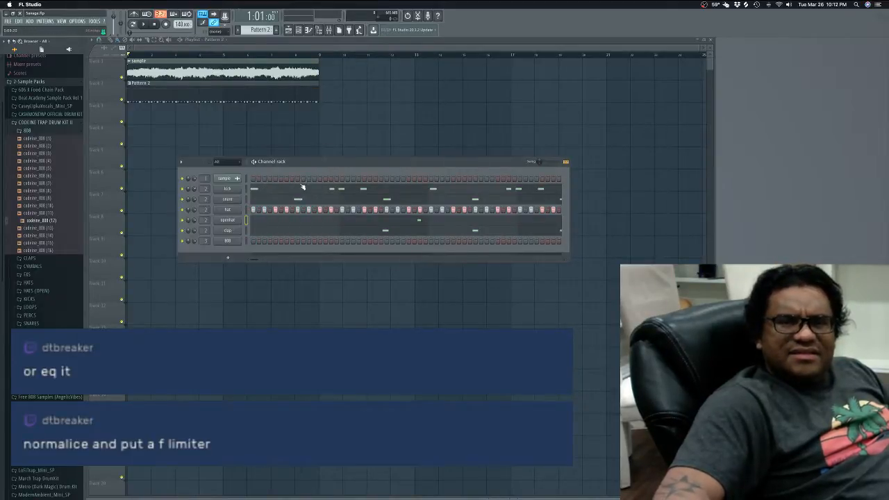
pyautogui.click(228, 231)
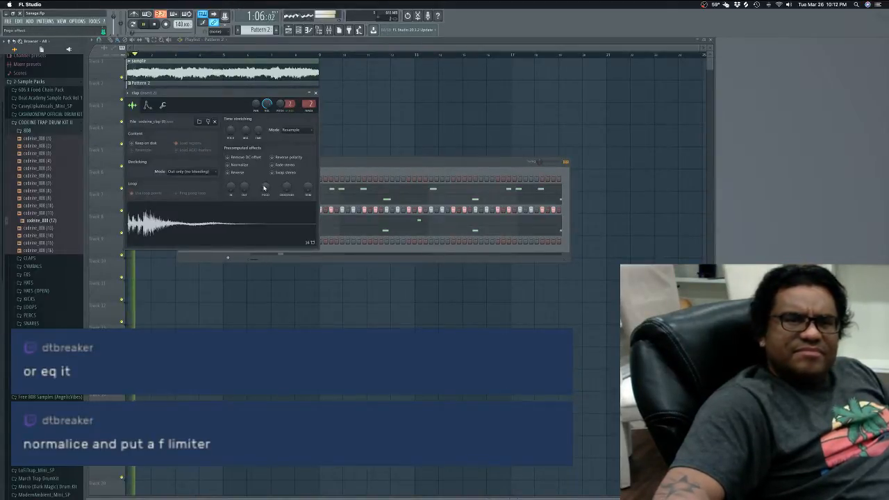
# Step: Lower the sample's volume on mixer track Insert 1 while the song plays, and close the mixer and clap settings
pyautogui.click(329, 30)
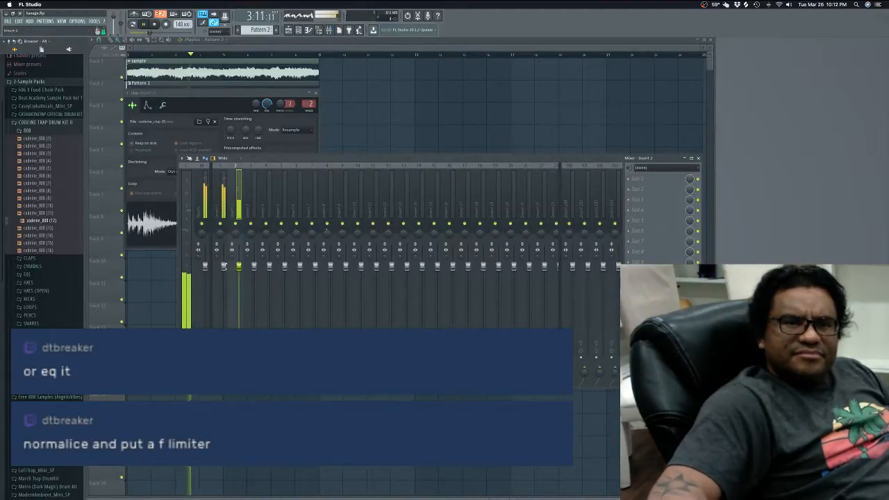
pyautogui.moveTo(224, 266); pyautogui.dragTo(223, 311)
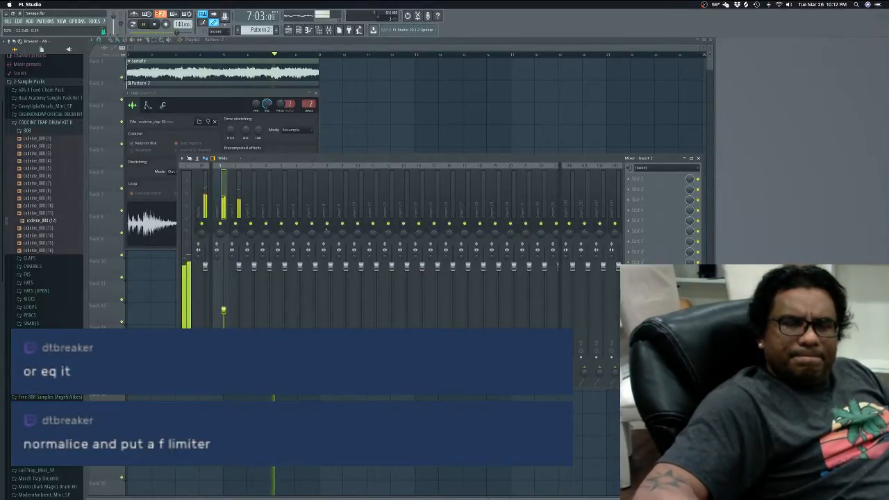
pyautogui.click(699, 159)
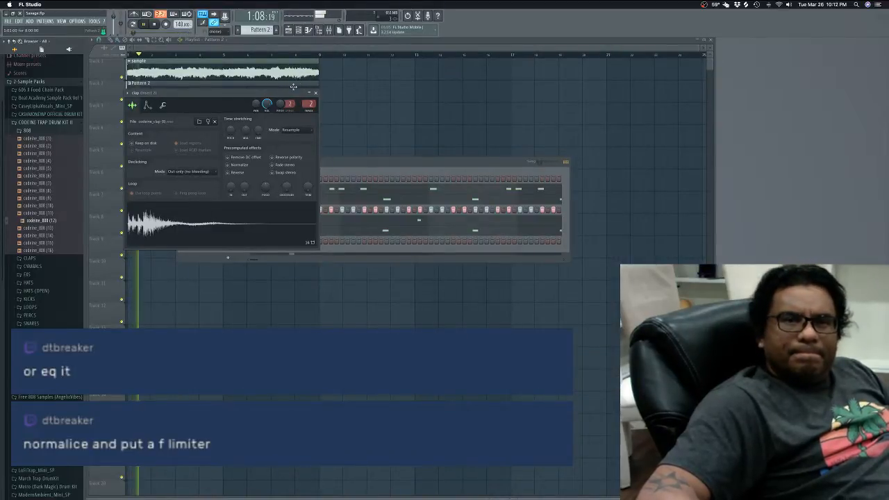
pyautogui.press('space')
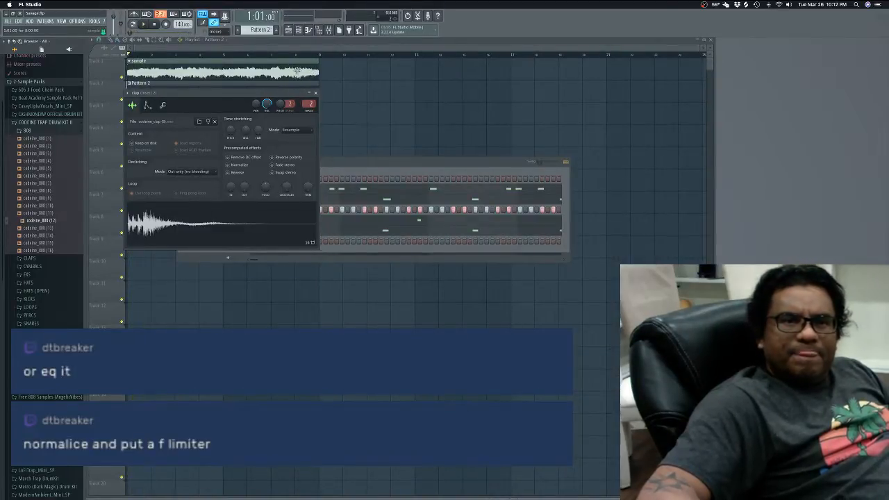
pyautogui.click(316, 93)
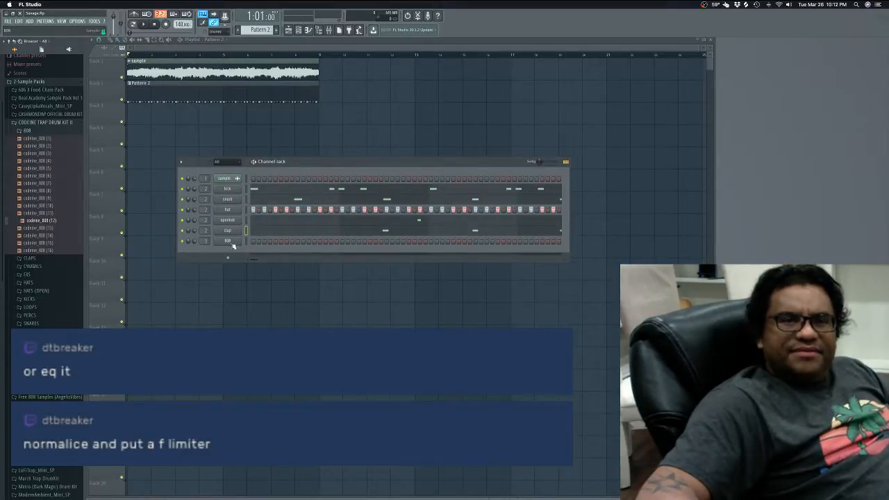
# Step: Switch to Pattern 3 with its 808 note and play back the song in short passes
pyautogui.press('F4')
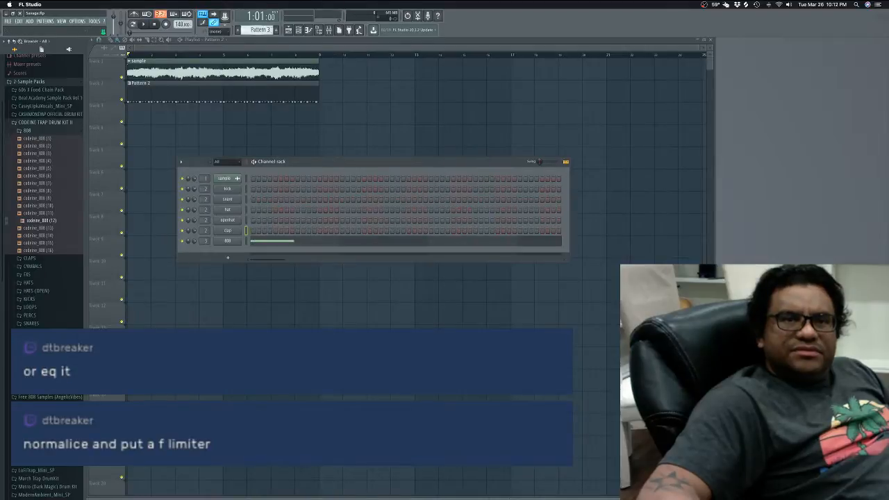
pyautogui.press('space')
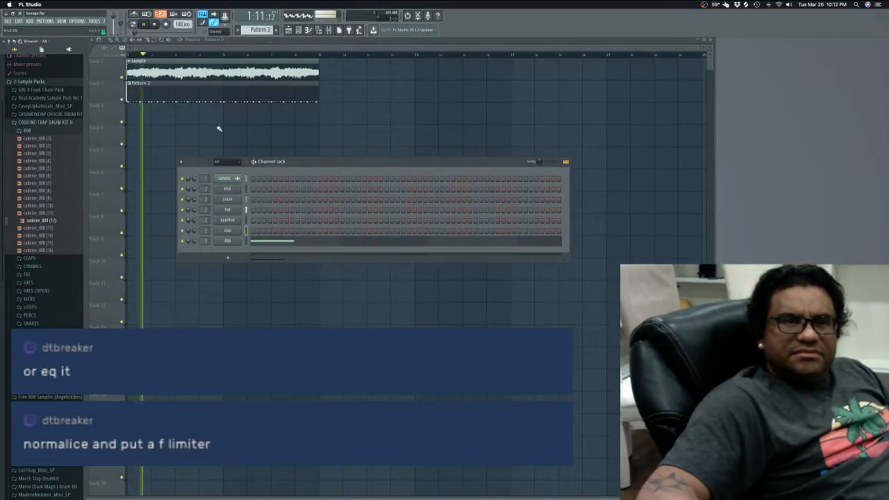
pyautogui.press('space')
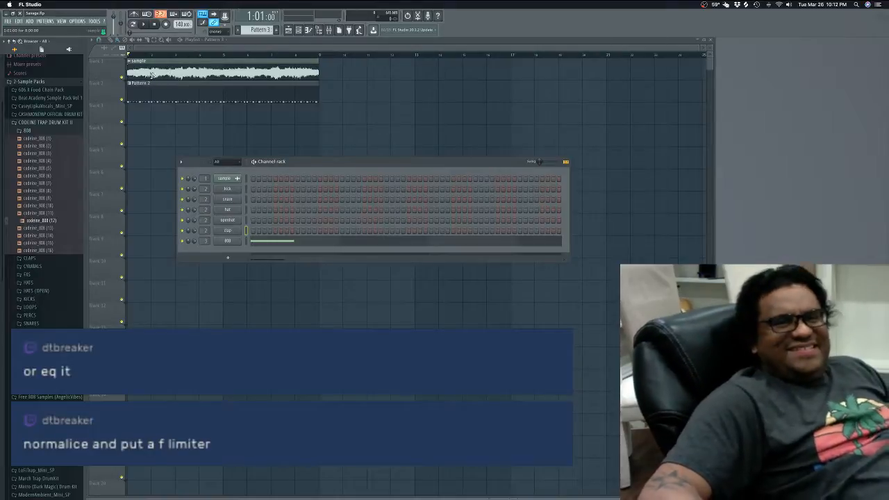
pyautogui.click(159, 72)
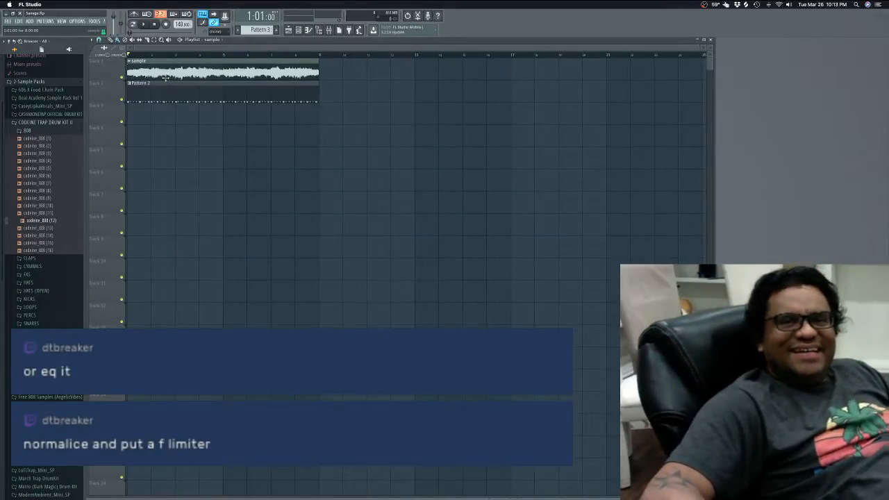
pyautogui.press('space')
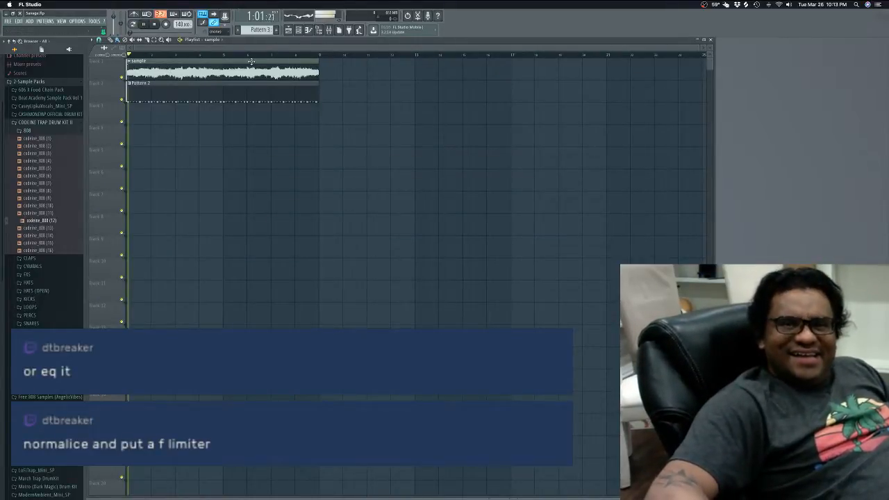
pyautogui.press('space')
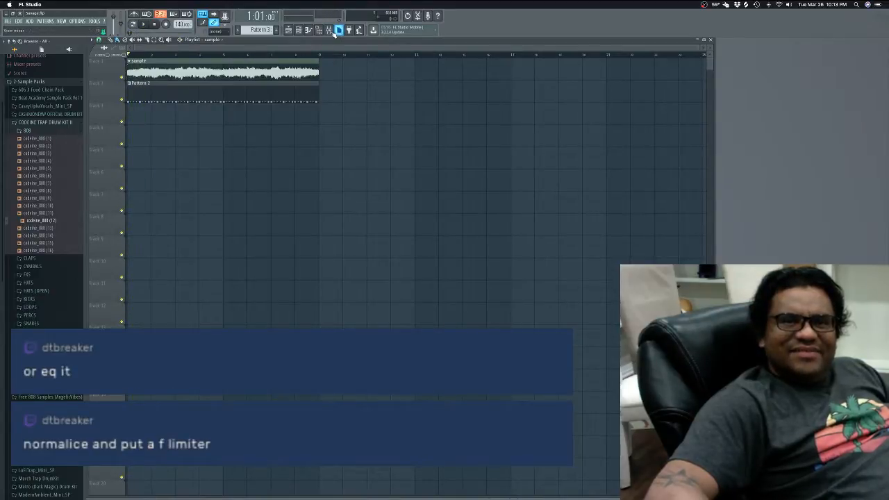
# Step: Open the mixer, look through the track options of Insert 1 and play back the song
pyautogui.click(331, 30)
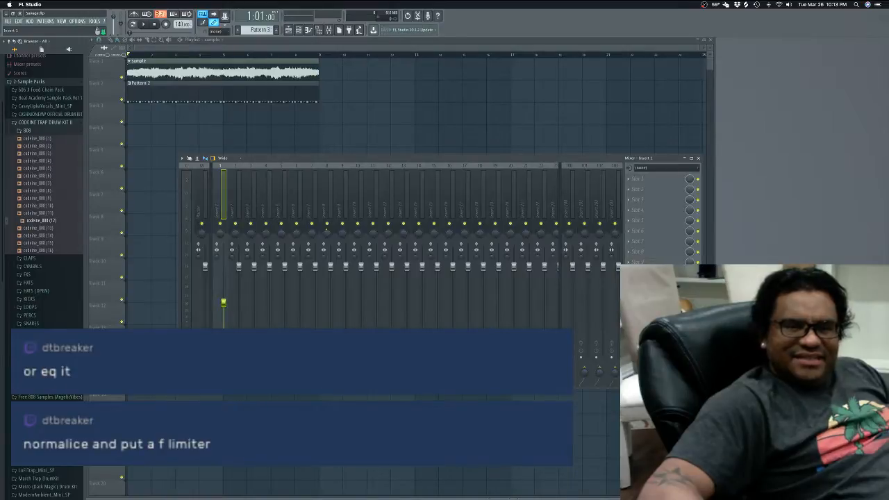
pyautogui.rightClick(227, 171)
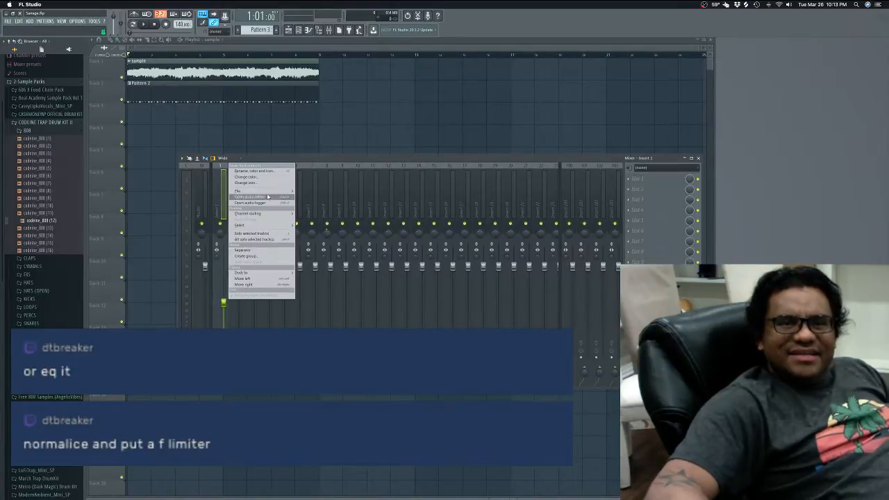
pyautogui.moveTo(269, 216)
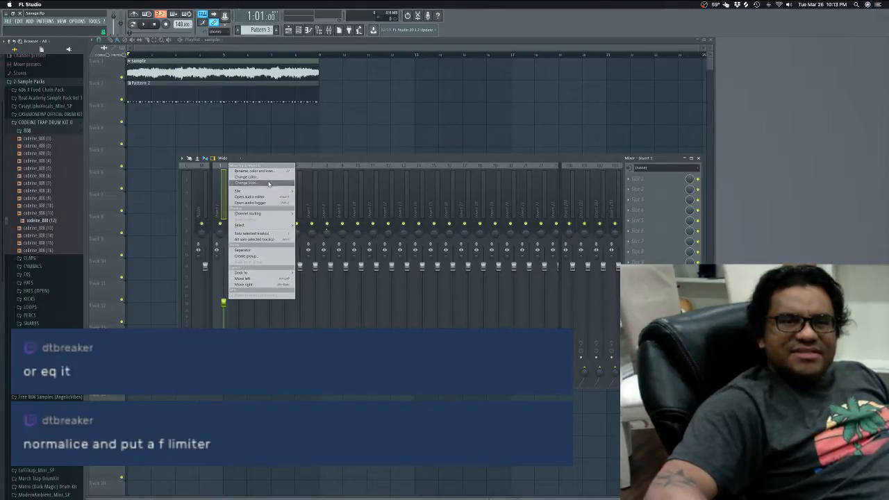
pyautogui.click(316, 161)
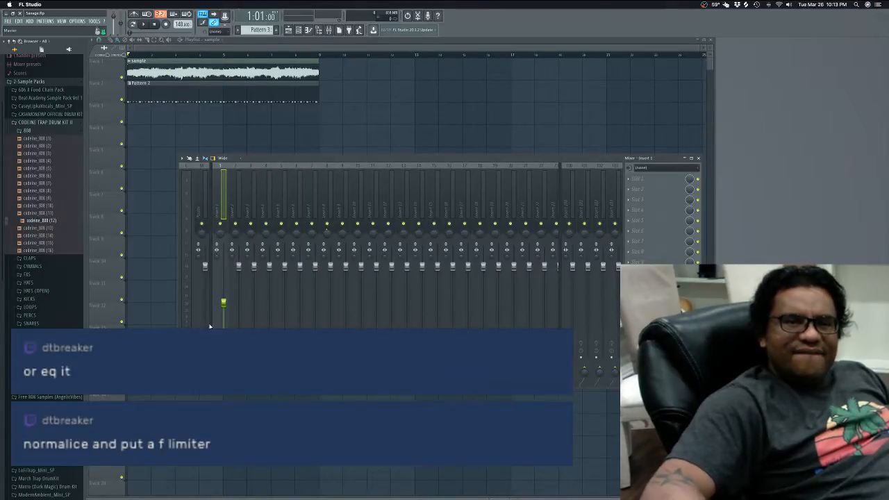
pyautogui.press('space')
pyautogui.press('space')
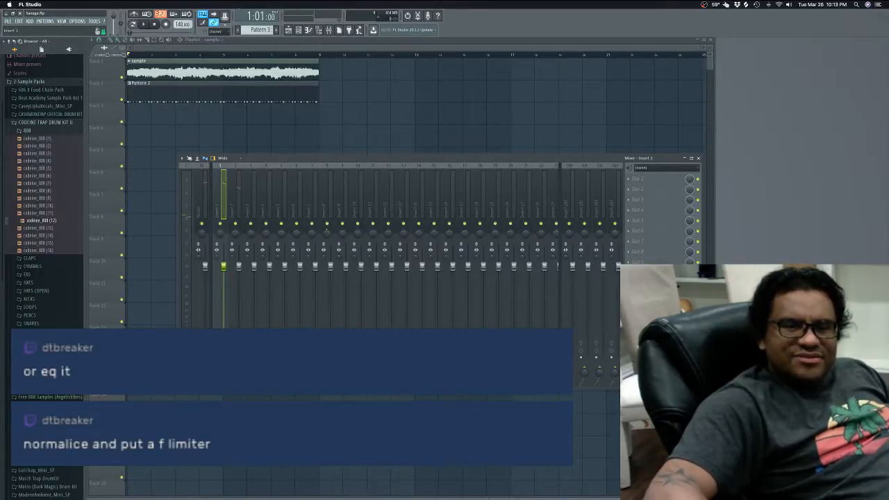
pyautogui.press('space')
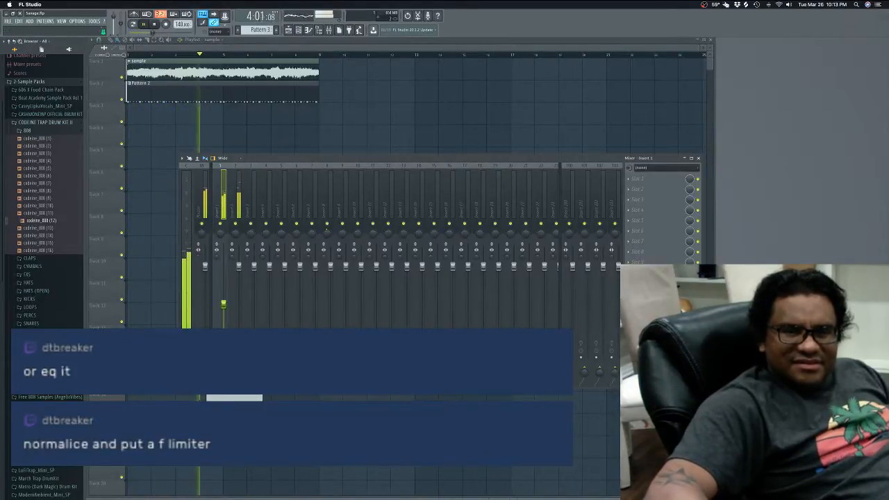
# Step: View the event editor for Insert 1's send level to the master, close it and stop playback
pyautogui.click(227, 387)
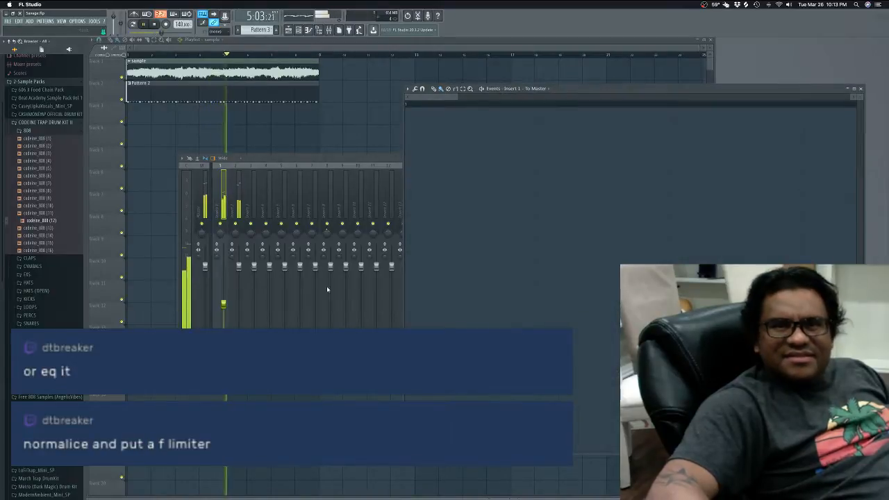
pyautogui.click(861, 89)
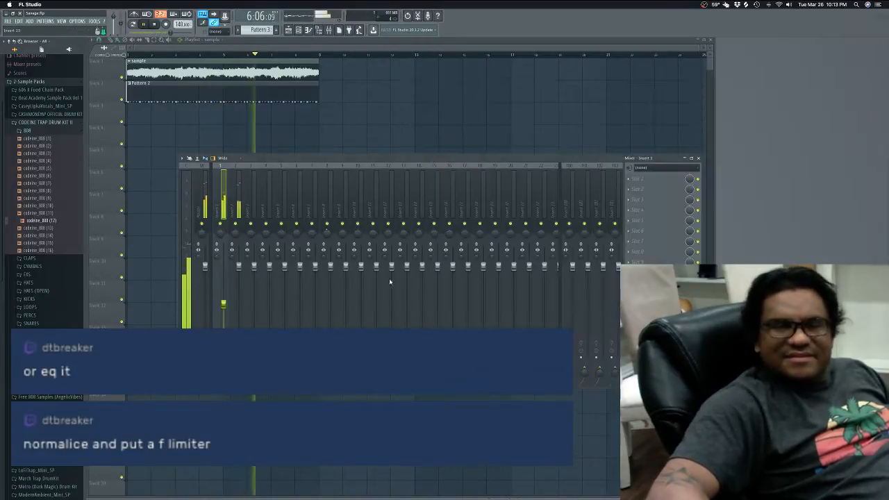
pyautogui.press('space')
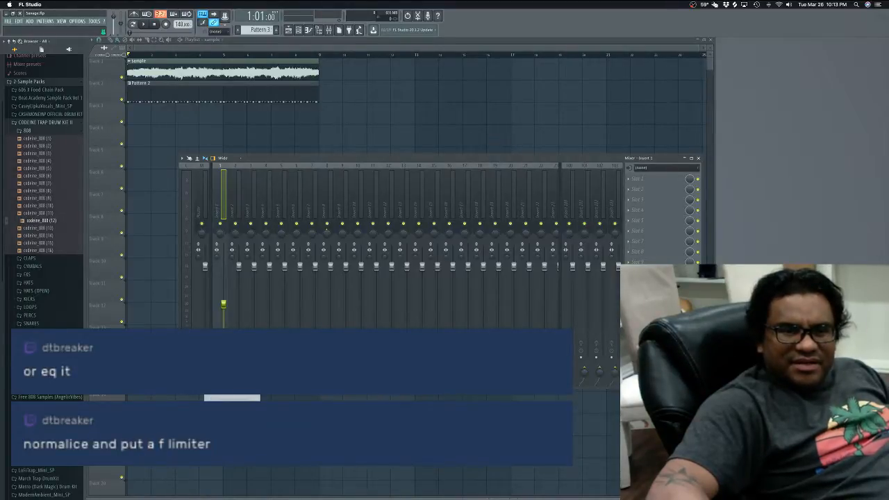
# Step: Try an automation clip for Insert 1's send level to the master and delete it from the playlist
pyautogui.click(232, 397)
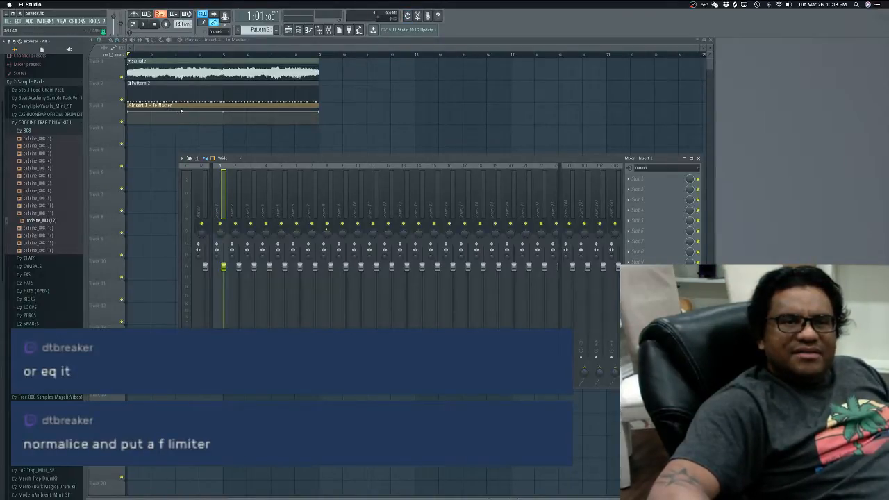
pyautogui.scroll(-1, 208, 391)
pyautogui.rightClick(202, 373)
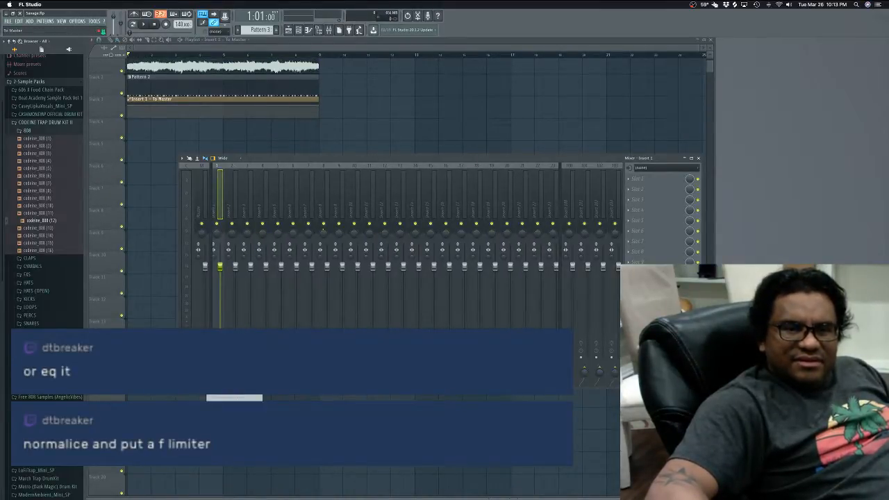
pyautogui.rightClick(182, 102)
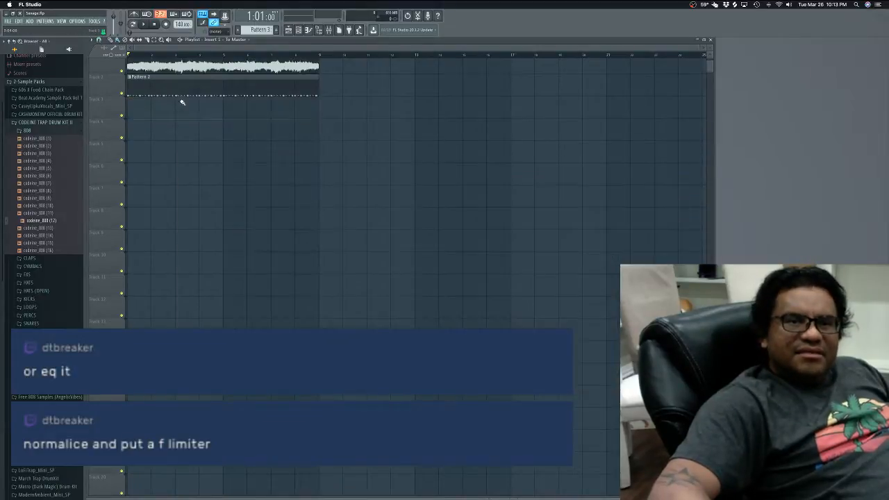
# Step: Load the Edison audio editor on mixer track Insert 1, and close its window and the mixer
pyautogui.click(329, 31)
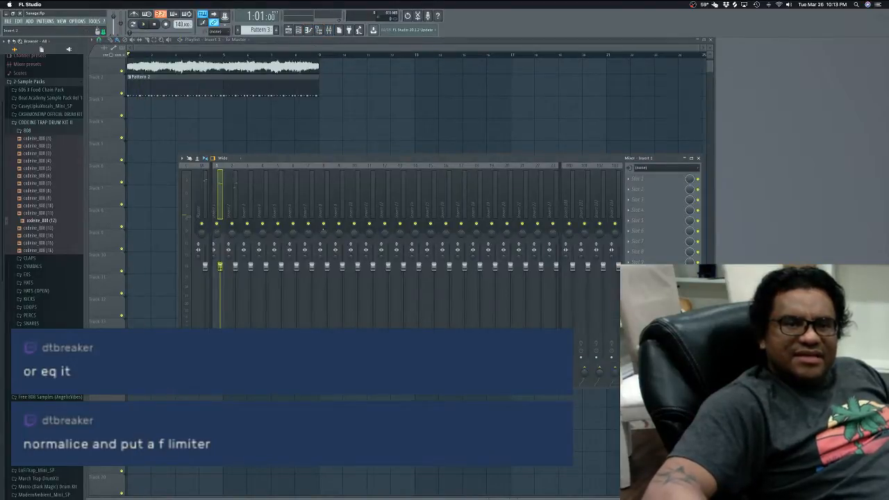
pyautogui.press('space')
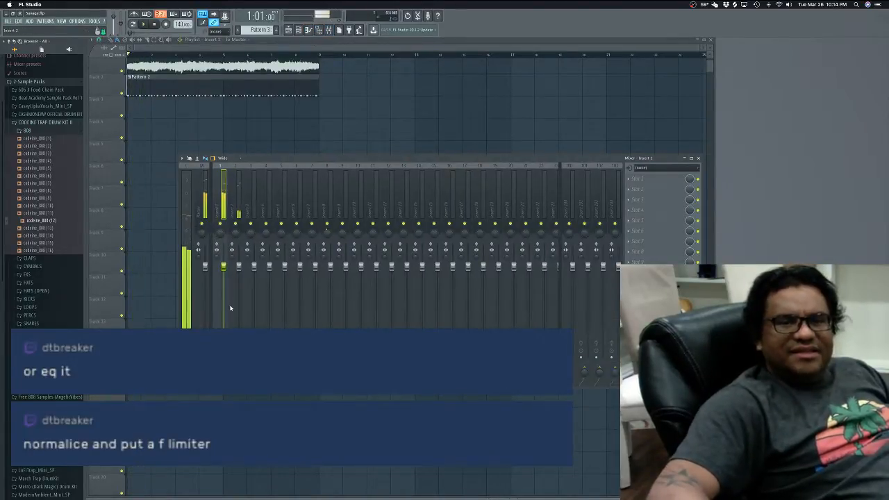
pyautogui.press('space')
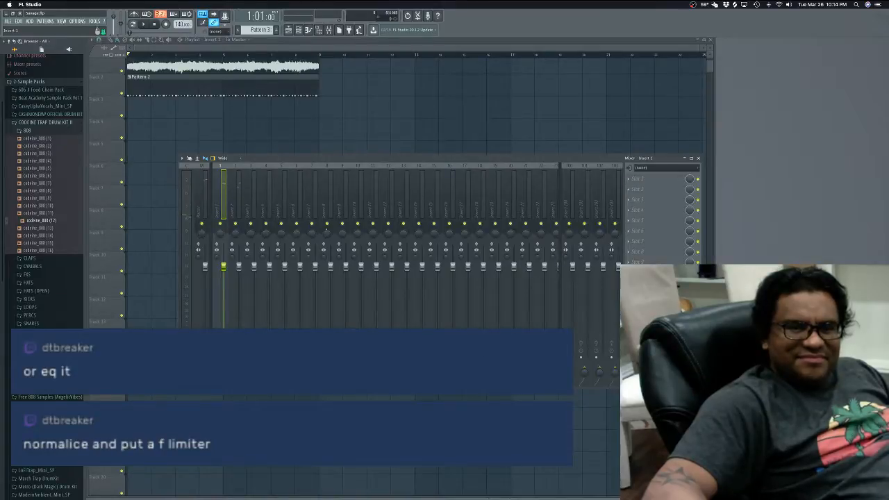
pyautogui.rightClick(229, 165)
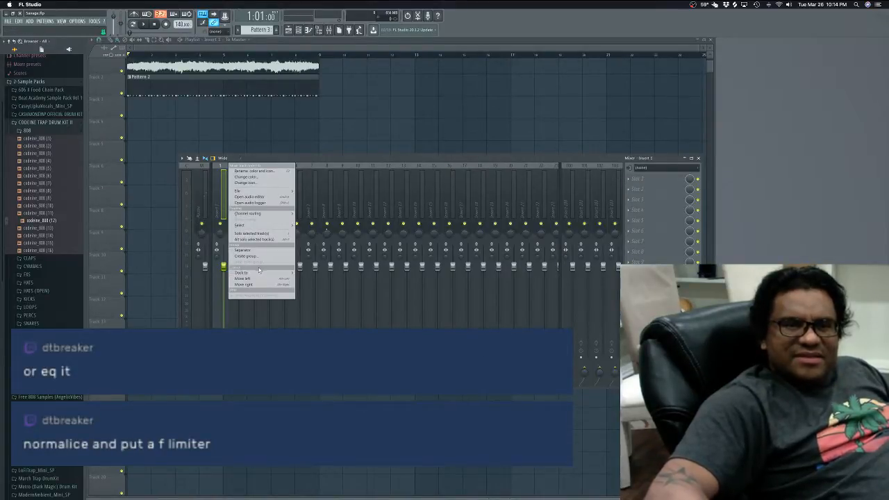
pyautogui.click(269, 198)
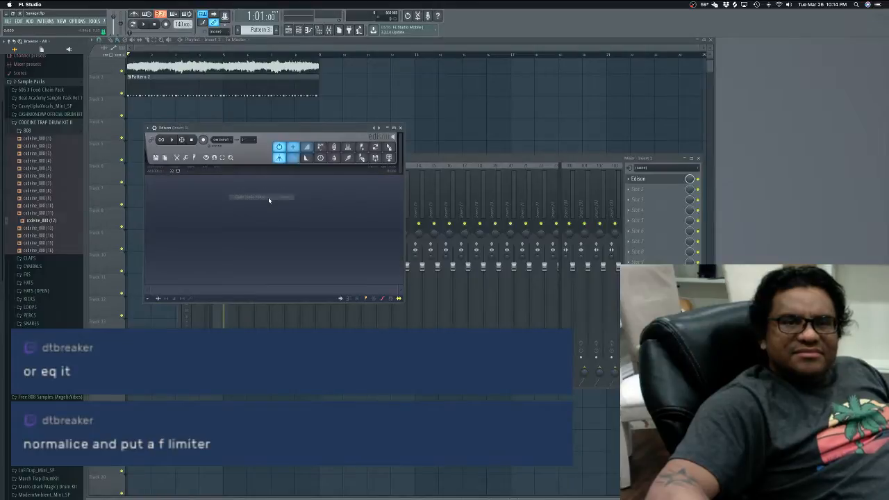
pyautogui.click(400, 129)
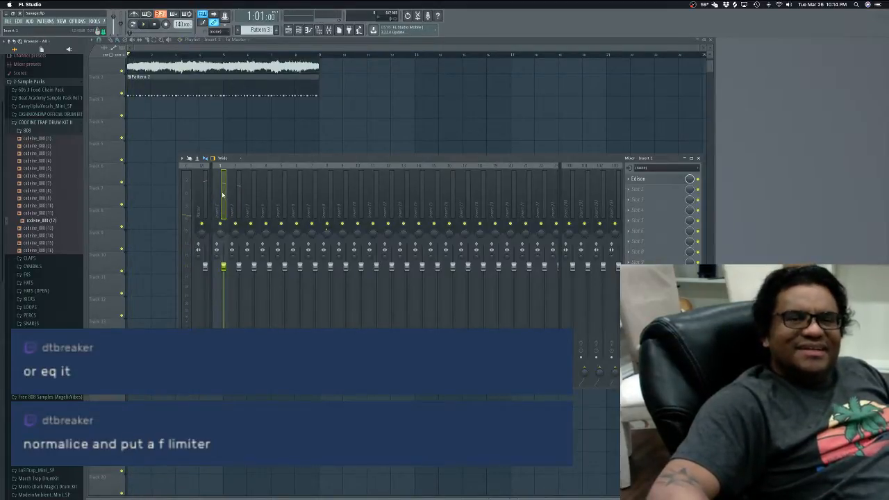
pyautogui.press('space')
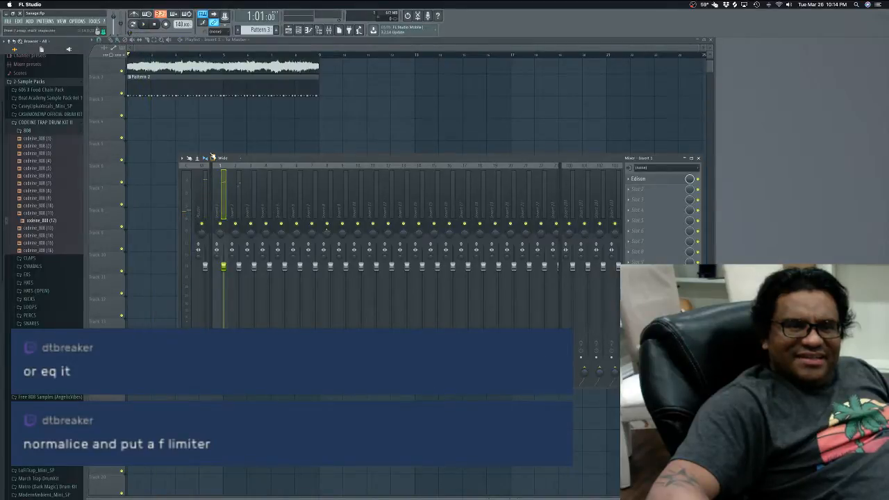
pyautogui.press('F9')
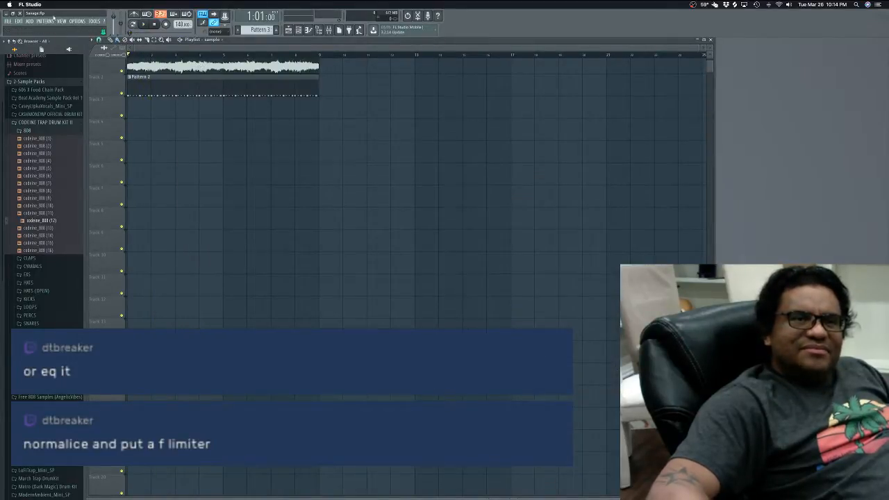
# Step: Open the channel settings of the sample
pyautogui.click(46, 20)
pyautogui.moveTo(60, 21)
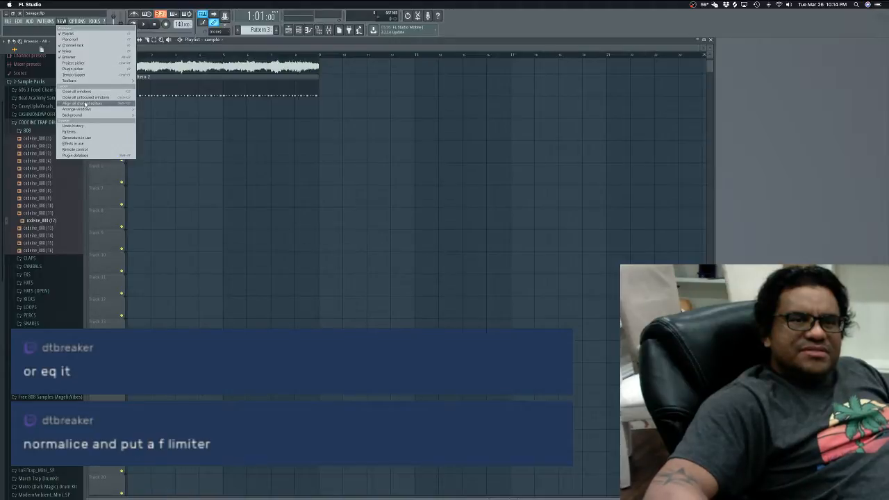
pyautogui.click(80, 102)
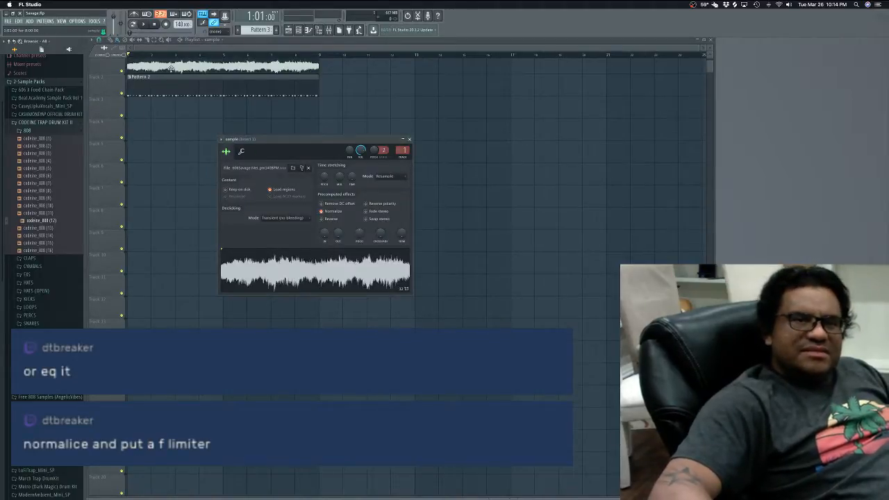
# Step: Compare song playback with the sample's Normalize effect turned off, and turn Normalize back on
pyautogui.click(324, 213)
pyautogui.press('space')
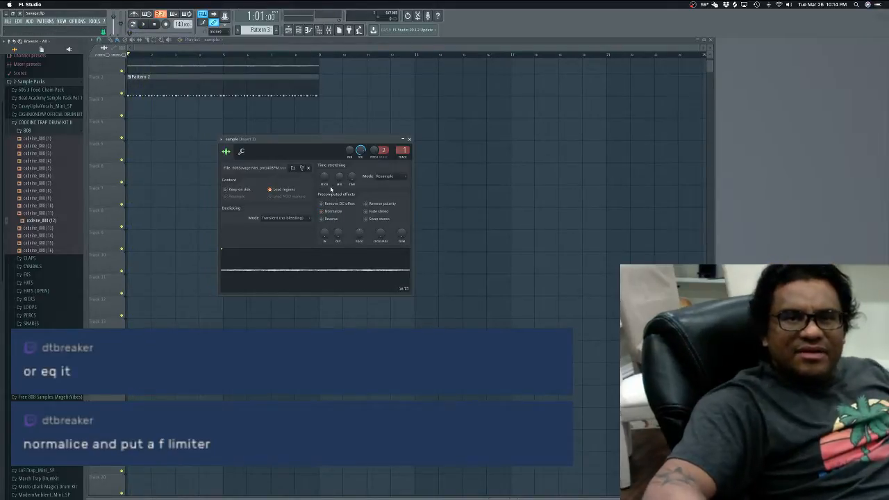
pyautogui.press('space')
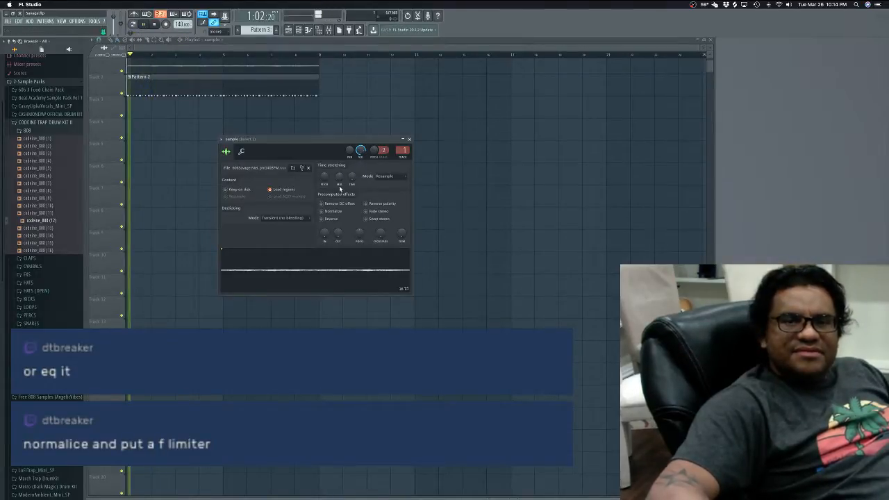
pyautogui.press('space')
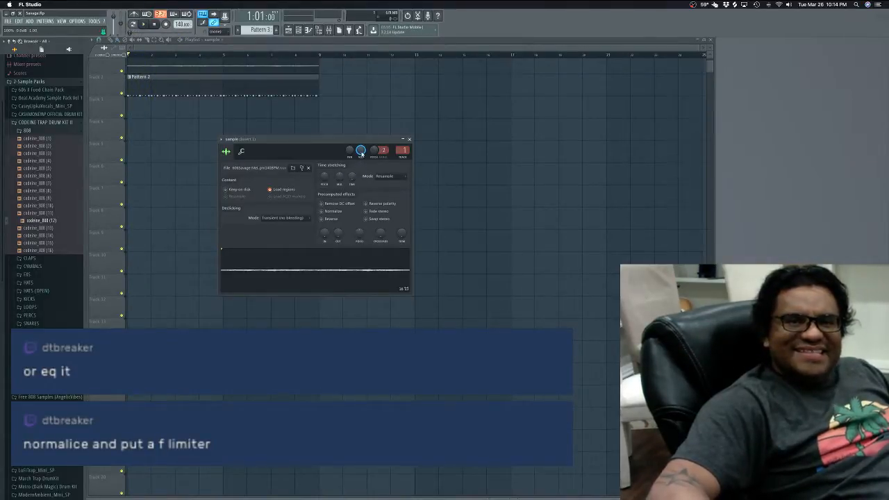
pyautogui.press('space')
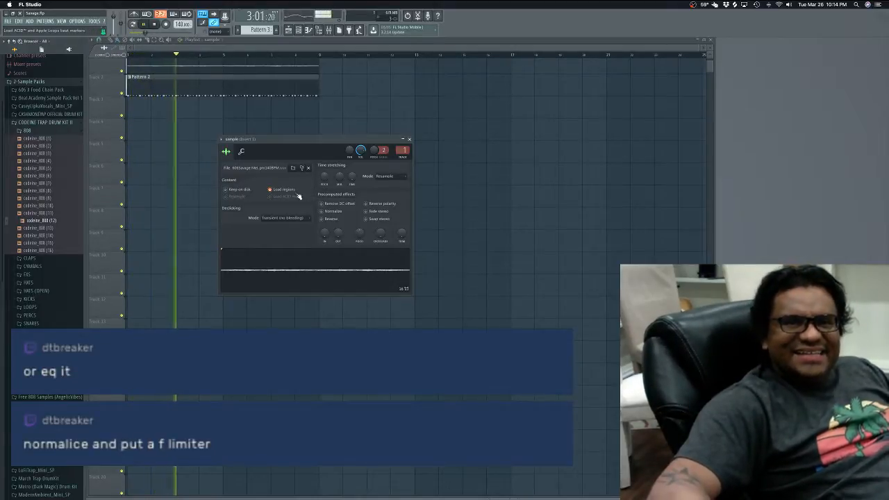
pyautogui.press('space')
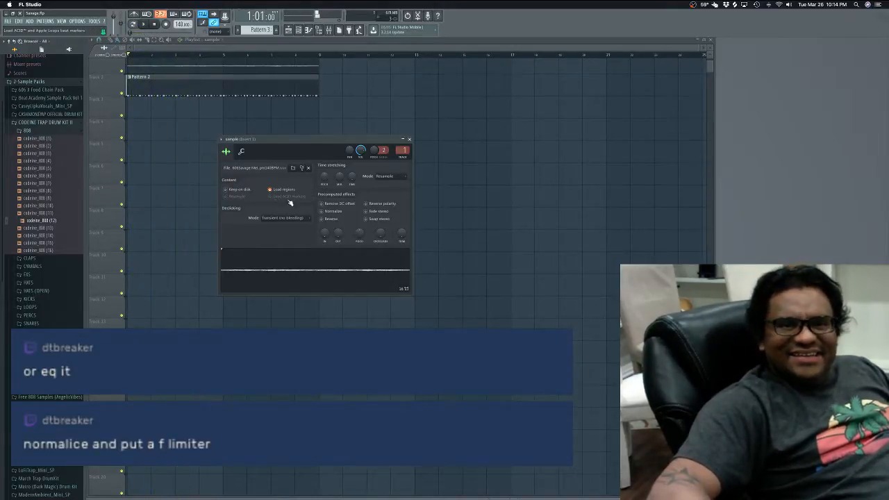
pyautogui.click(327, 211)
# Step: Try lowering the sample's channel volume by hand while starting and stopping song playback
pyautogui.press('space')
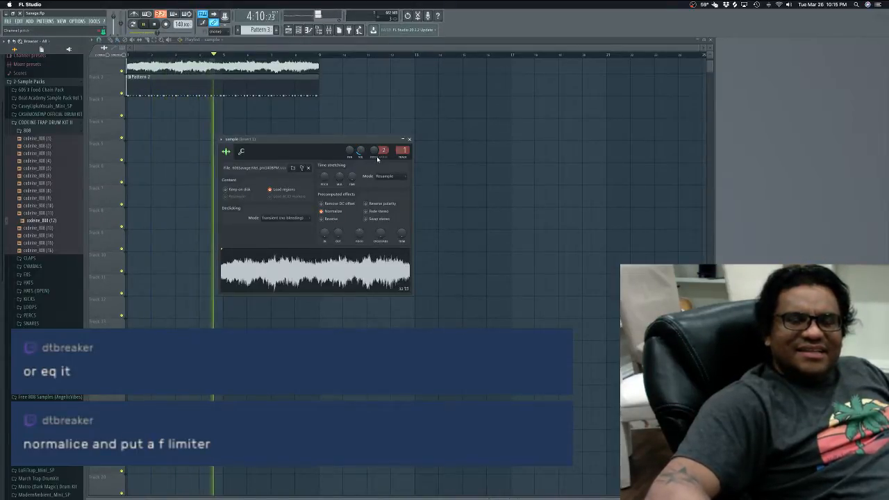
pyautogui.press('space')
pyautogui.press('space')
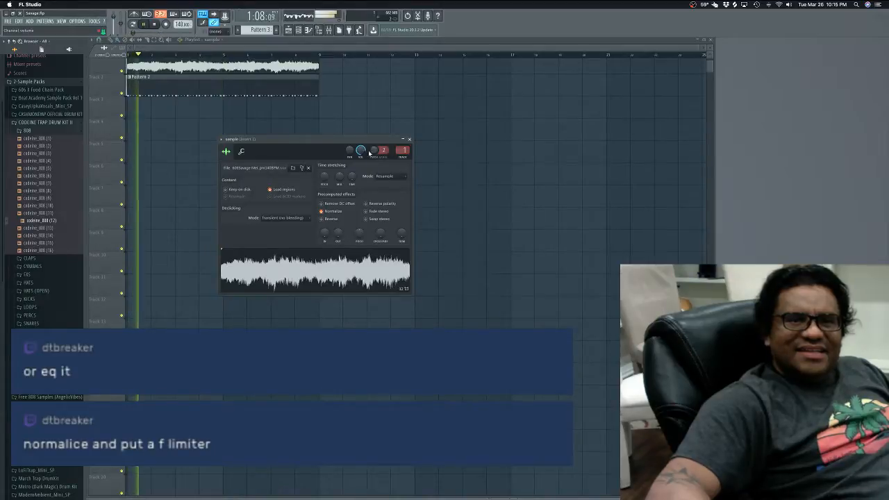
pyautogui.rightClick(361, 154)
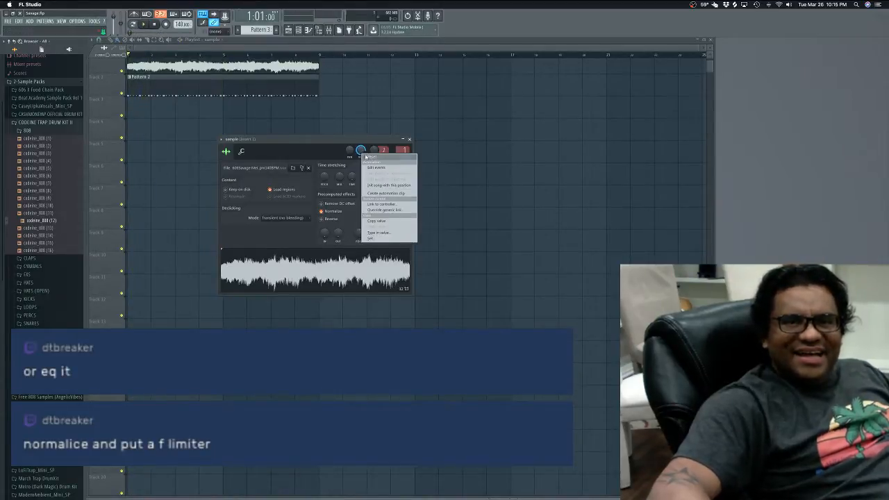
pyautogui.click(369, 153)
pyautogui.moveTo(361, 151); pyautogui.dragTo(362, 169)
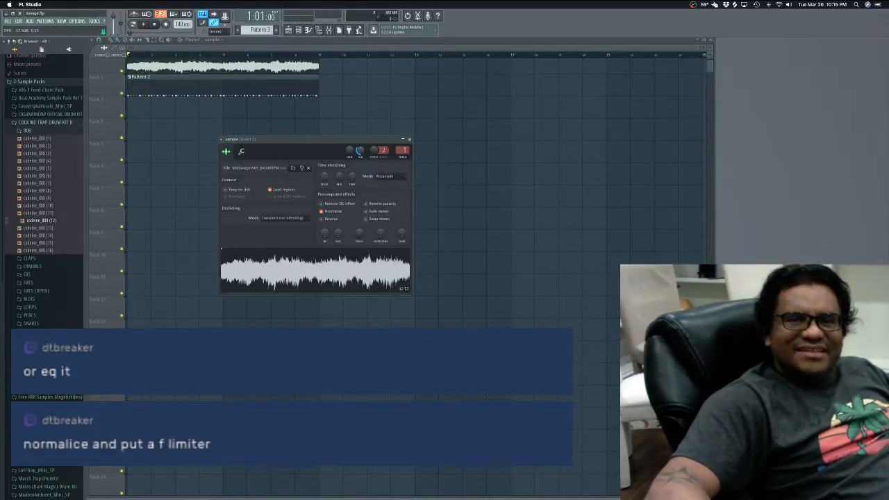
pyautogui.press('space')
# Step: Create an automation clip for the sample's channel volume, lower its starting point and play back the song
pyautogui.rightClick(362, 151)
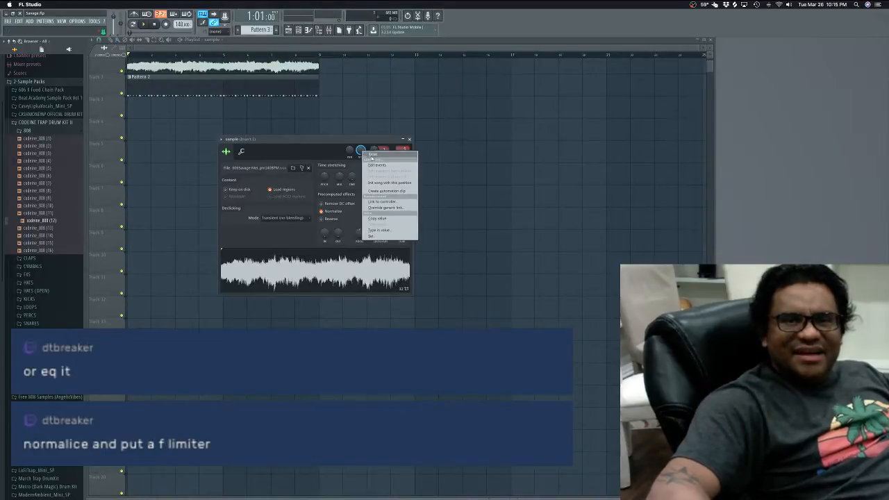
pyautogui.click(398, 192)
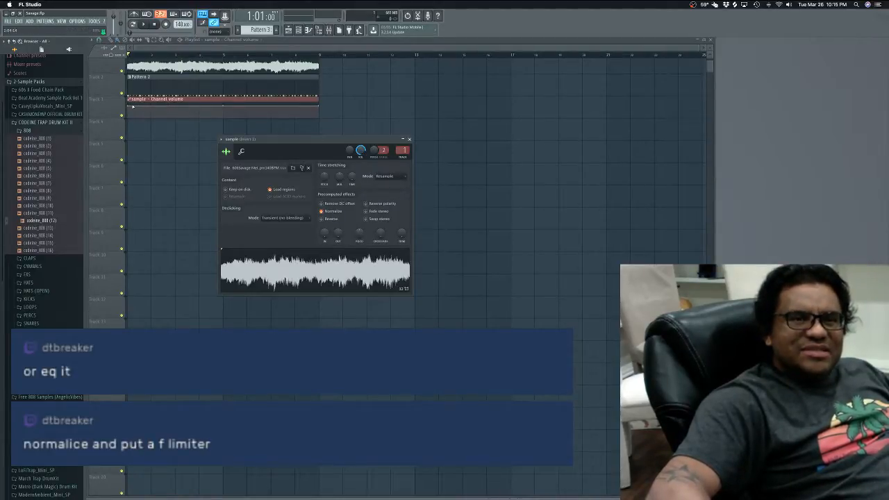
pyautogui.moveTo(129, 106); pyautogui.dragTo(129, 115)
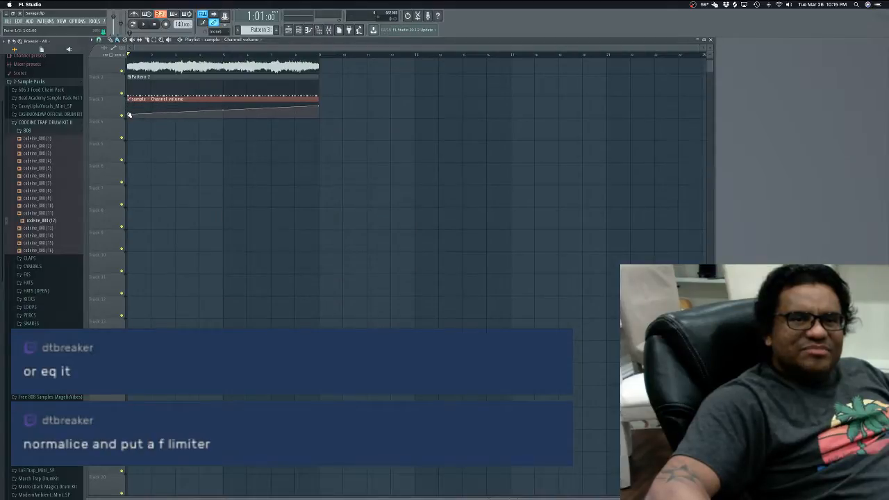
pyautogui.press('space')
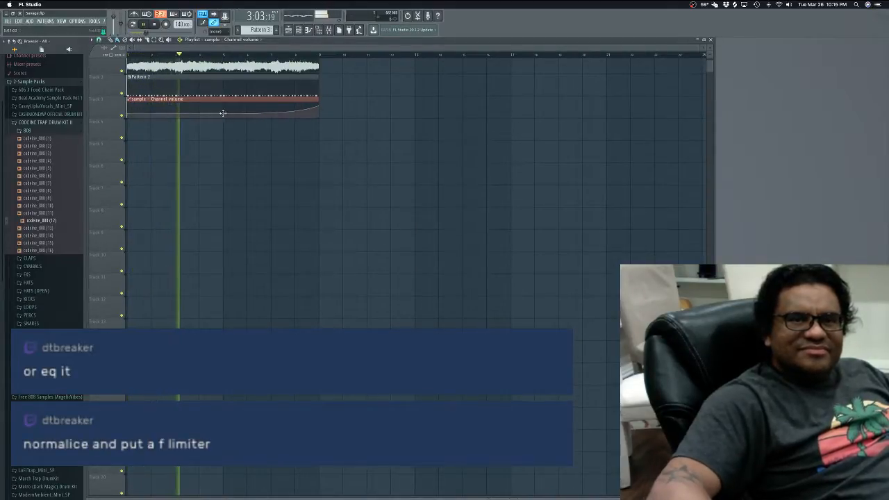
# Step: Lower the end point of the sample's channel volume automation clip and play the song from the start
pyautogui.moveTo(319, 104); pyautogui.dragTo(320, 115)
pyautogui.press('space')
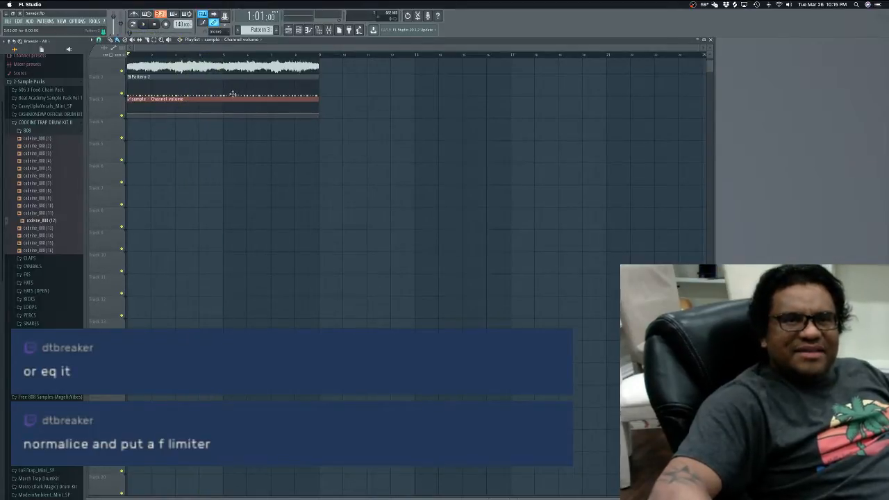
pyautogui.press('space')
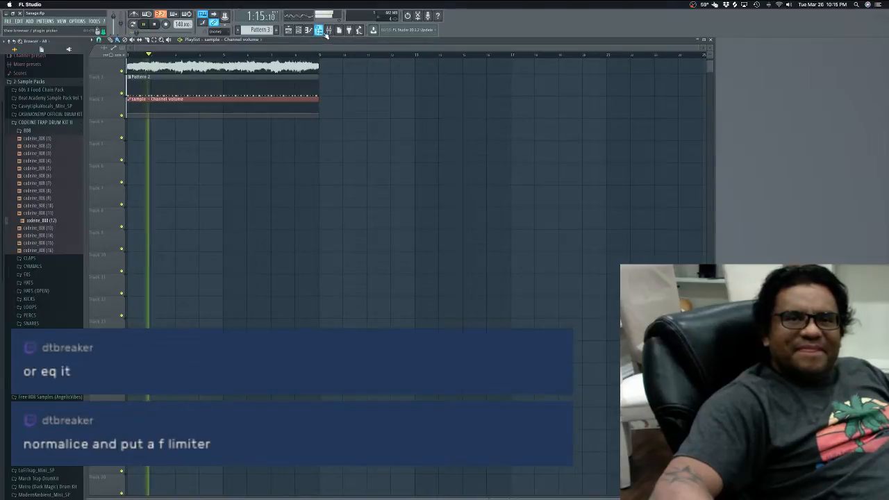
# Step: Check the track levels and the first insert's effect slots in the mixer during playback, then stop playback and close the mixer
pyautogui.click(328, 30)
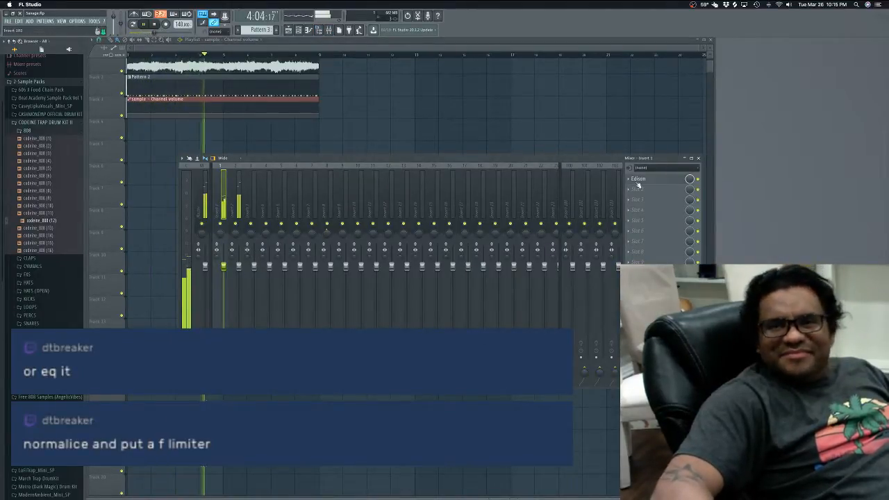
pyautogui.press('space')
pyautogui.click(699, 158)
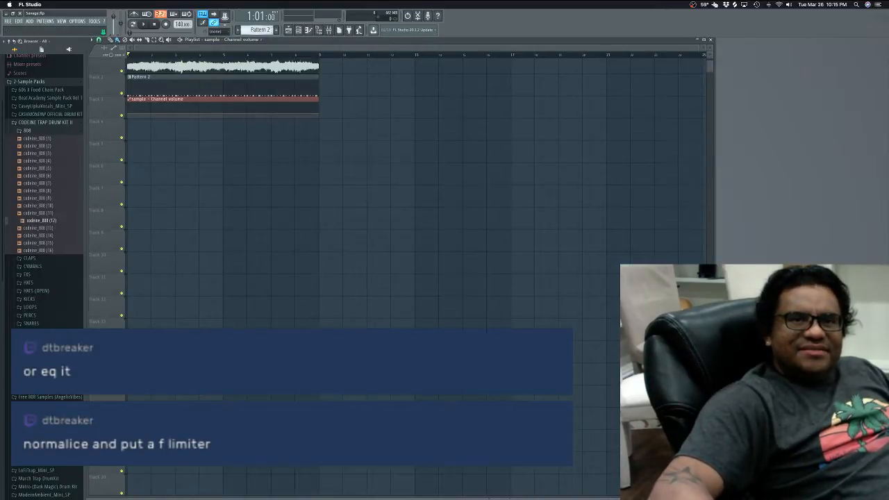
# Step: Try placing Pattern 3 at the start of track 4 in the playlist, and remove the clip again
pyautogui.scroll(-1, 260, 29)
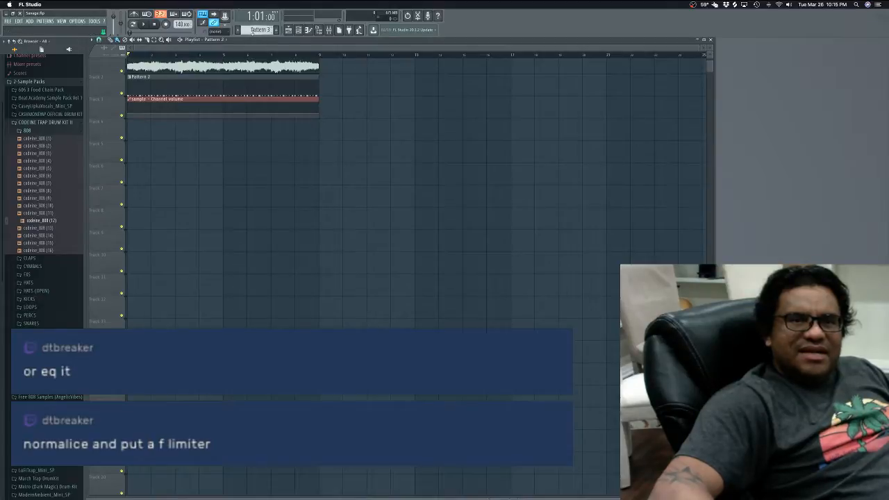
pyautogui.click(135, 129)
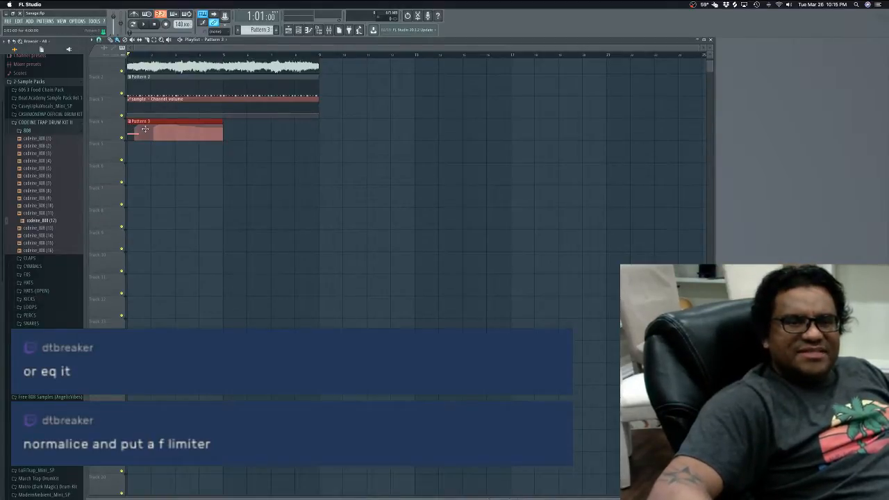
pyautogui.press('space')
pyautogui.press('space')
pyautogui.rightClick(158, 131)
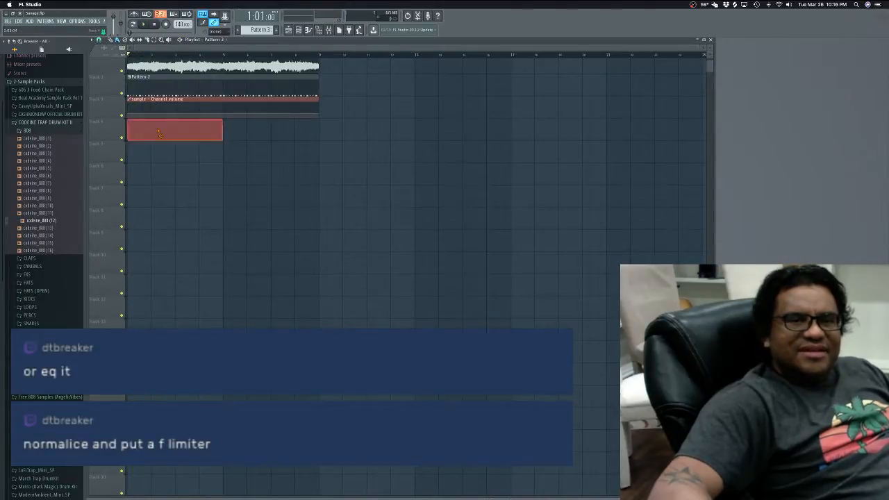
# Step: Select the 808 channel in the channel rack and record a live bass line into Pattern 3 over the song
pyautogui.click(299, 31)
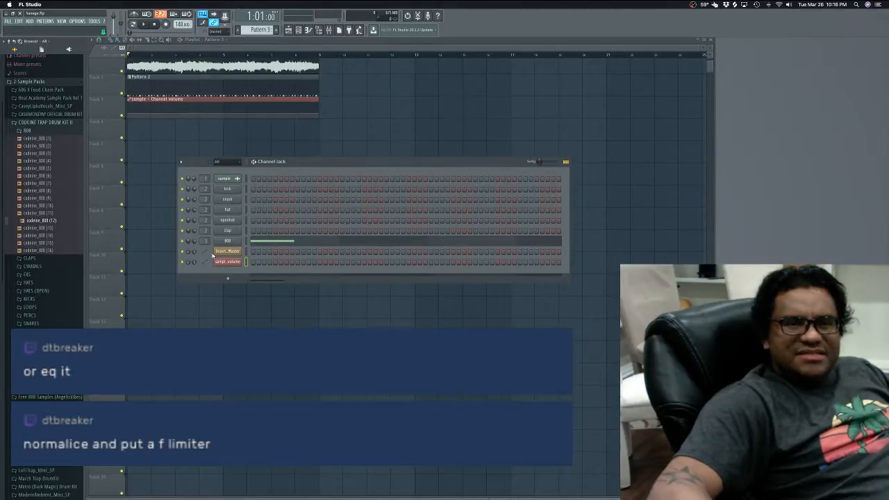
pyautogui.press('space')
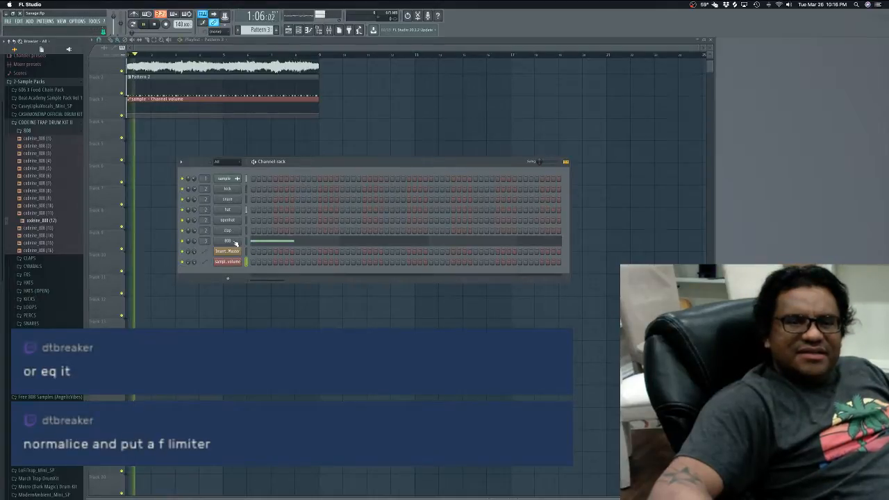
pyautogui.press('space')
pyautogui.click(246, 243)
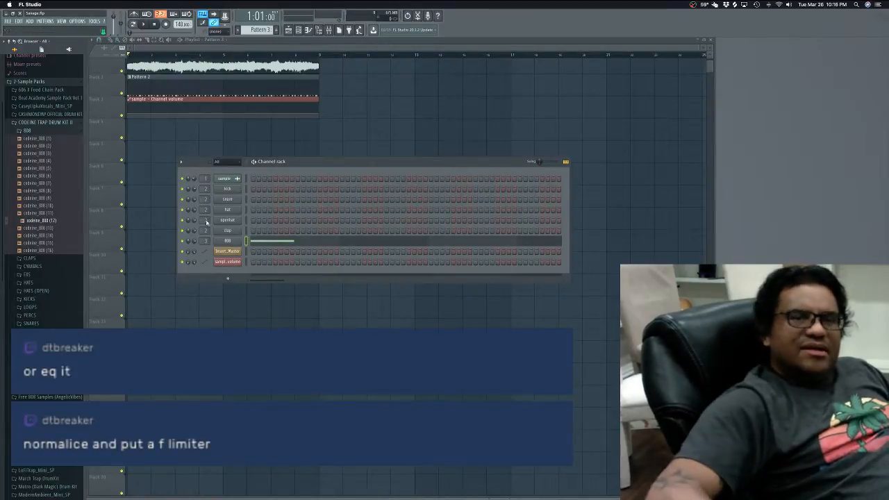
pyautogui.click(167, 24)
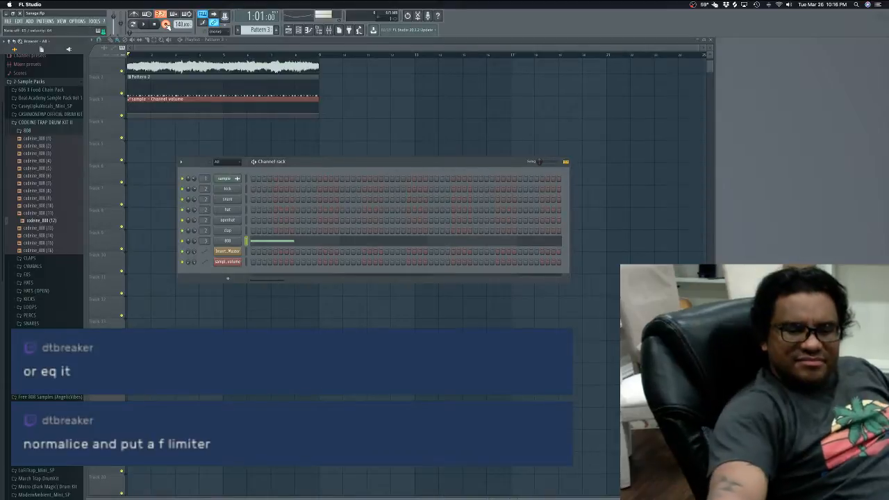
pyautogui.press('space')
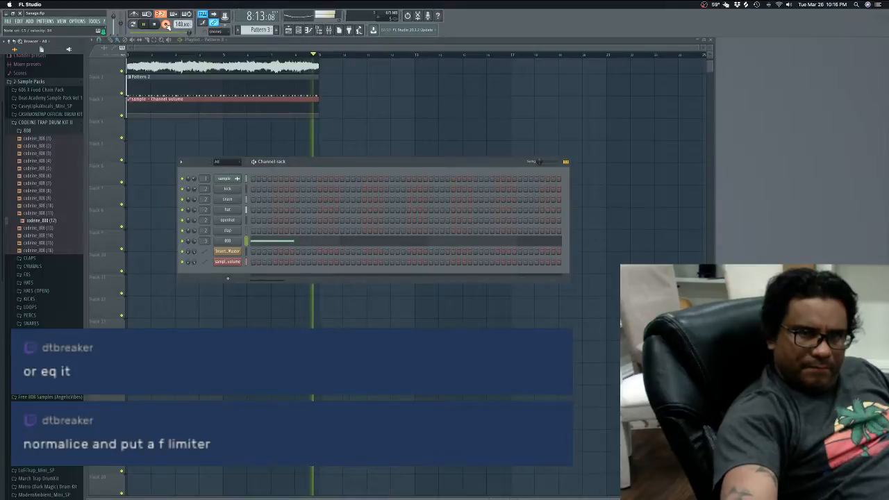
pyautogui.press('space')
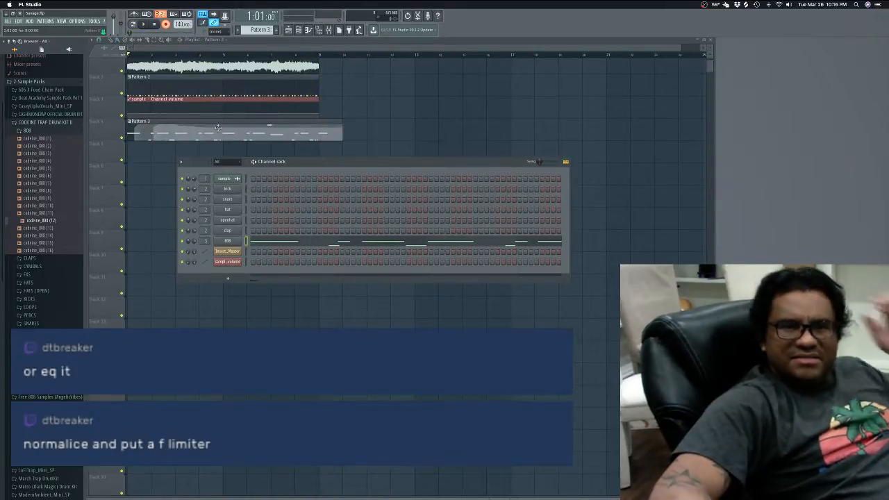
# Step: Try removing and muting the recorded Pattern 3 clip on track 4, and restore it
pyautogui.rightClick(216, 129)
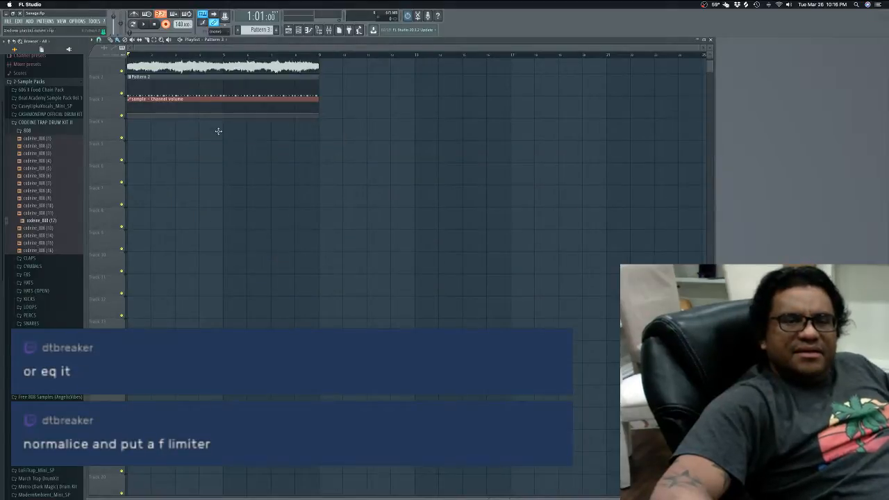
pyautogui.hotkey('ctrl', 'z')
pyautogui.rightClick(208, 131)
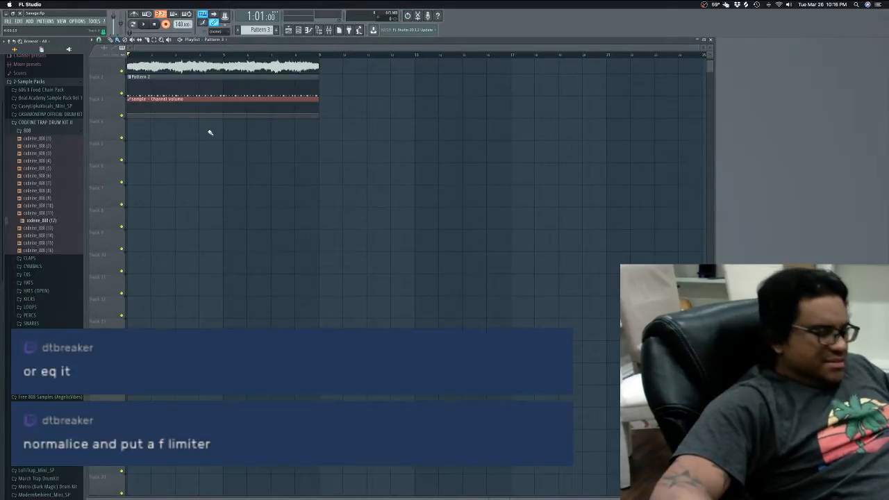
pyautogui.hotkey('ctrl', 'z')
pyautogui.keyDown('alt'); pyautogui.rightClick(209, 133); pyautogui.keyUp('alt')
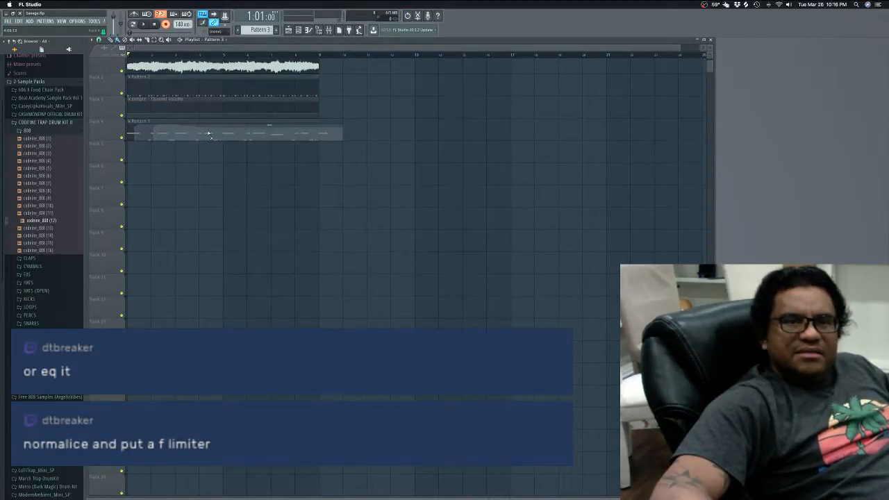
pyautogui.keyDown('alt'); pyautogui.rightClick(208, 133); pyautogui.keyUp('alt')
pyautogui.keyDown('alt'); pyautogui.rightClick(208, 132); pyautogui.keyUp('alt')
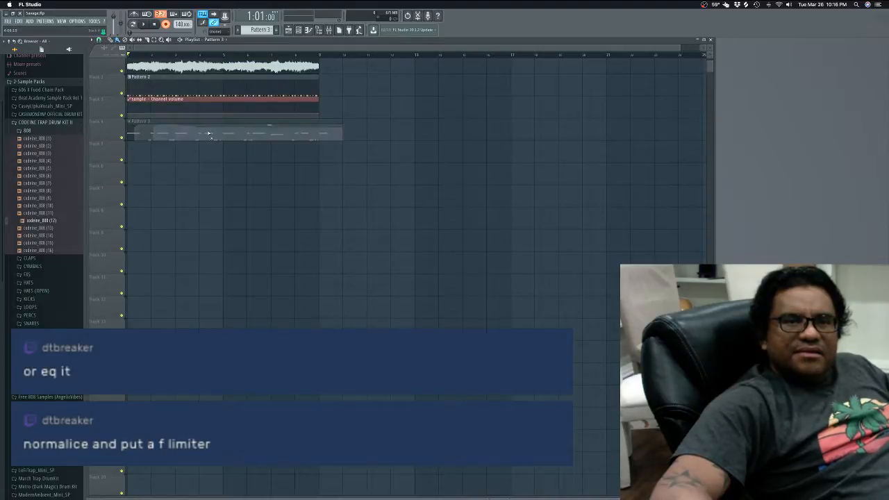
pyautogui.keyDown('alt'); pyautogui.rightClick(208, 131); pyautogui.keyUp('alt')
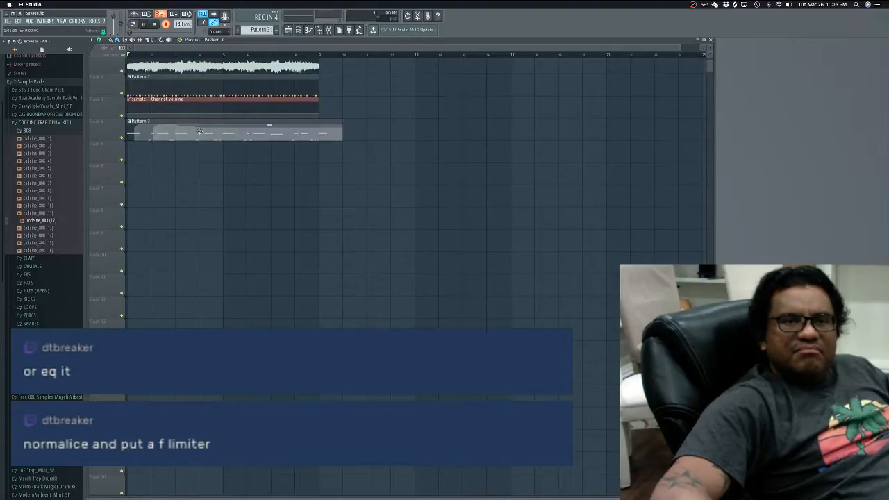
# Step: Play back the song with recording off to hear the recorded 808 line
pyautogui.press('space')
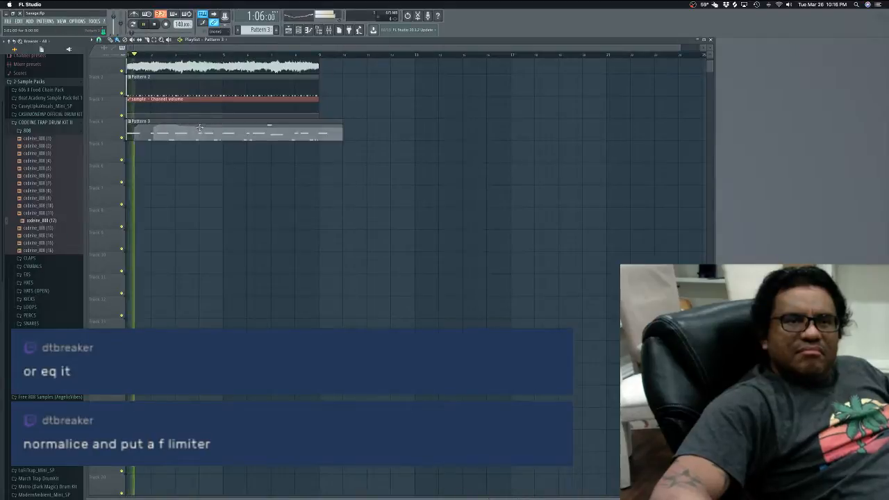
pyautogui.press('space')
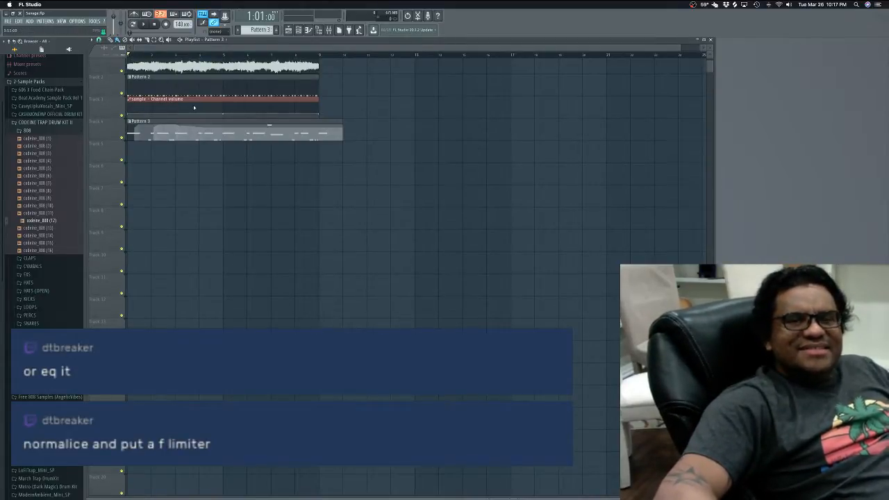
# Step: Switch to OBS Studio, enlarge the chat overlay in the webcam scene and move the overlay lower, and return to FL Studio
pyautogui.press('super+Tab')
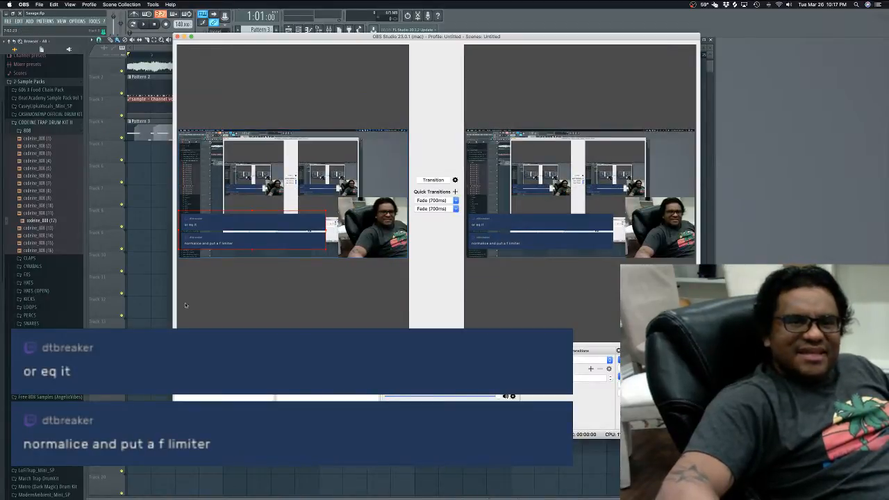
pyautogui.click(210, 368)
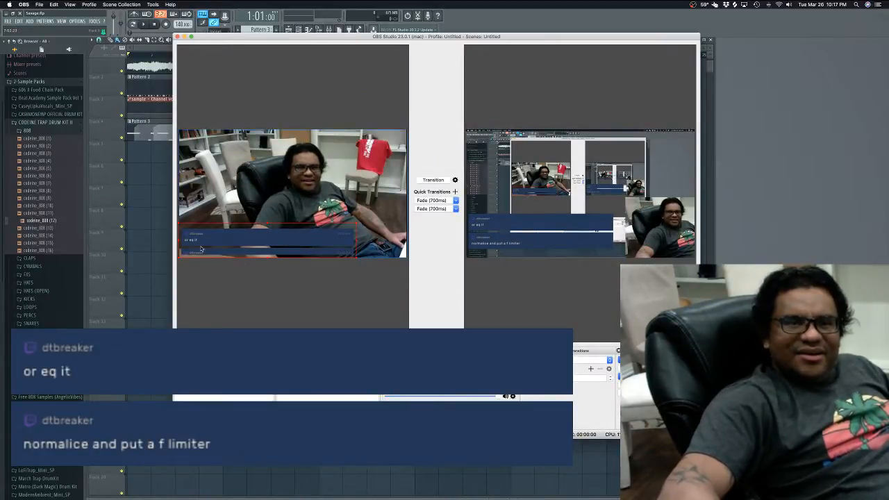
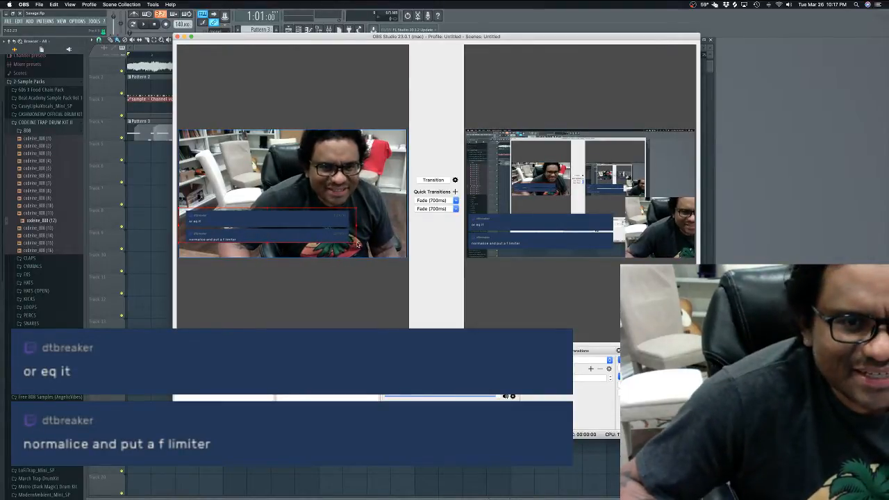
pyautogui.moveTo(358, 244); pyautogui.dragTo(368, 249)
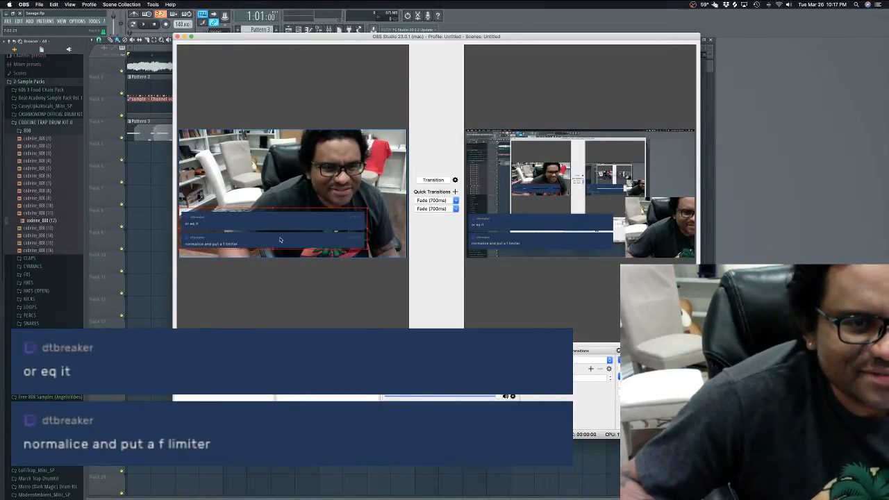
pyautogui.moveTo(280, 240); pyautogui.dragTo(280, 249)
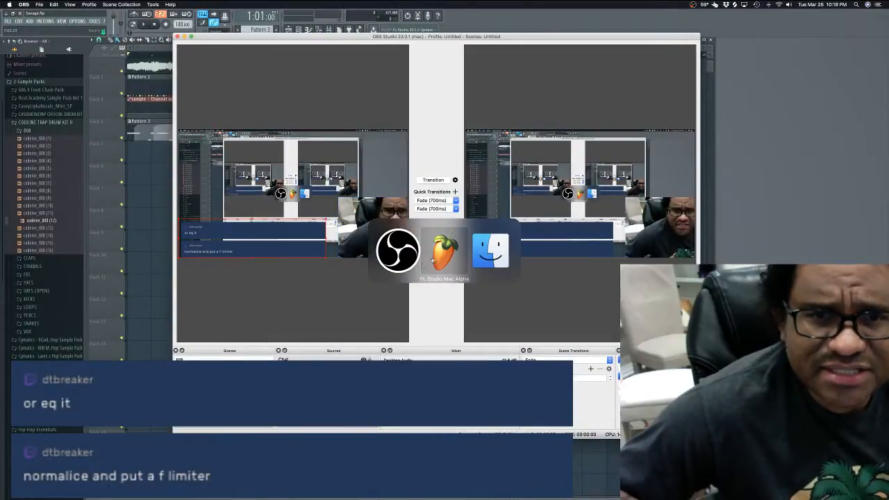
pyautogui.press('super+Tab')
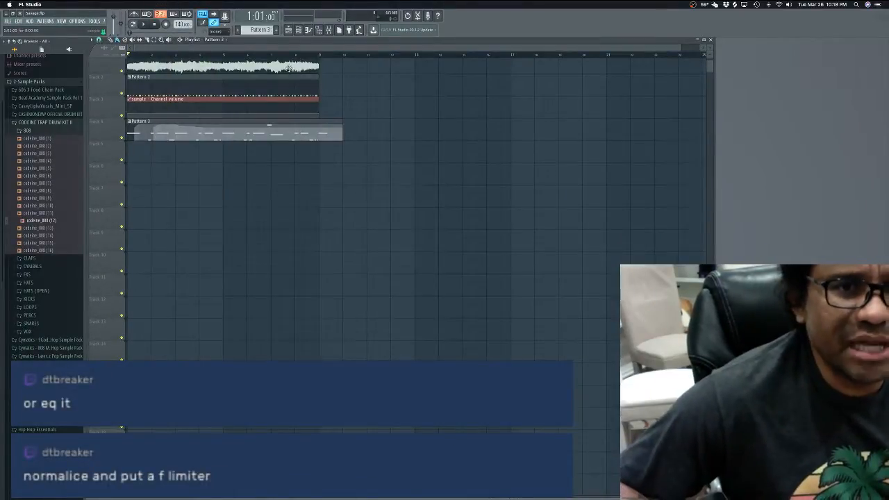
# Step: Try deleting the sample clip from the first playlist track, undo it, and briefly revisit the OBS Studio preview
pyautogui.rightClick(290, 67)
pyautogui.hotkey('ctrl', 'z')
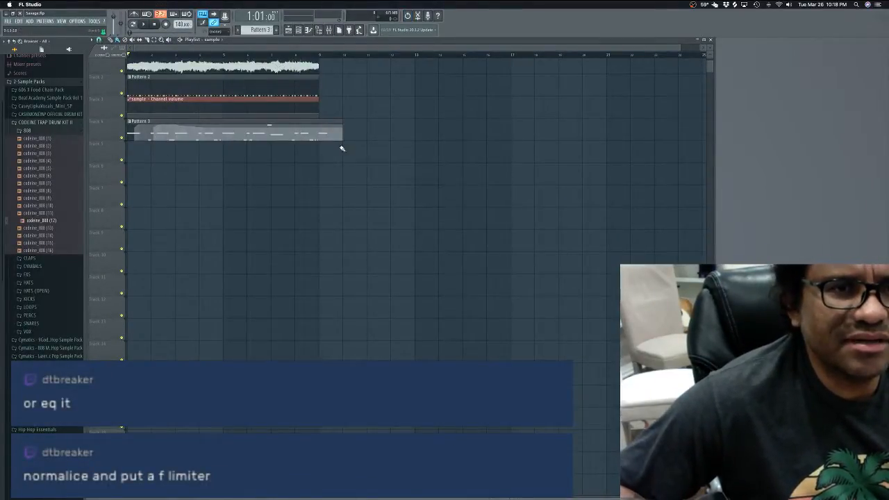
pyautogui.press('super+Tab')
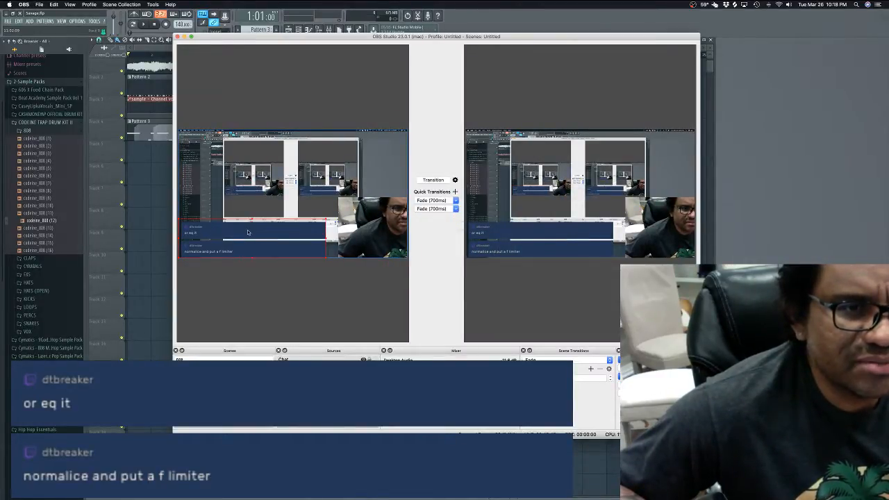
pyautogui.press('super+Tab')
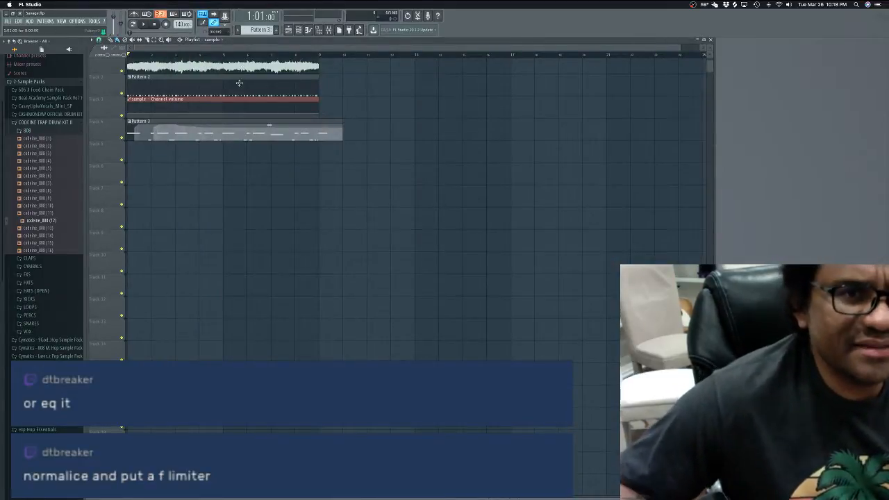
# Step: Look through the window display options and view the project's patterns and channels in the project picker
pyautogui.scroll(1, 242, 87)
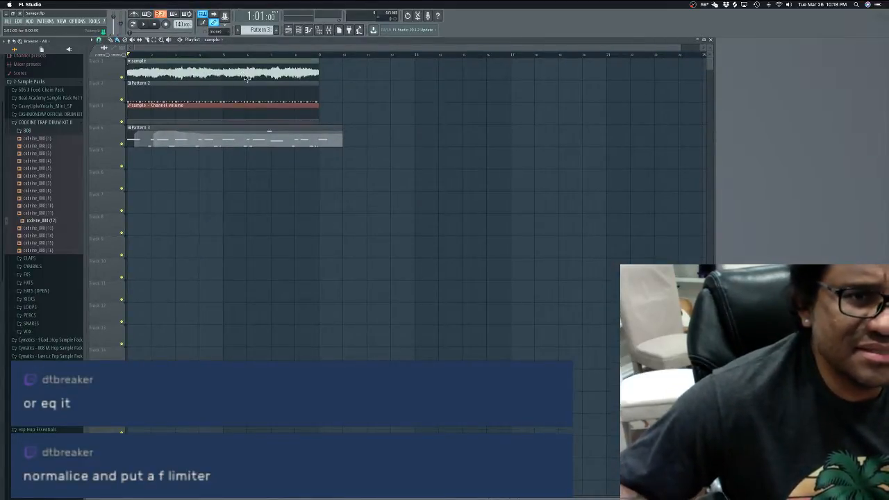
pyautogui.click(64, 22)
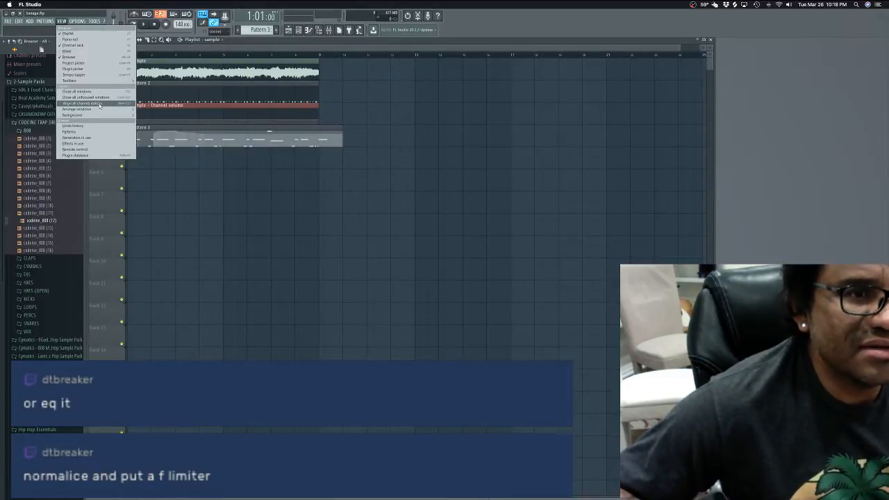
pyautogui.click(61, 25)
pyautogui.click(62, 21)
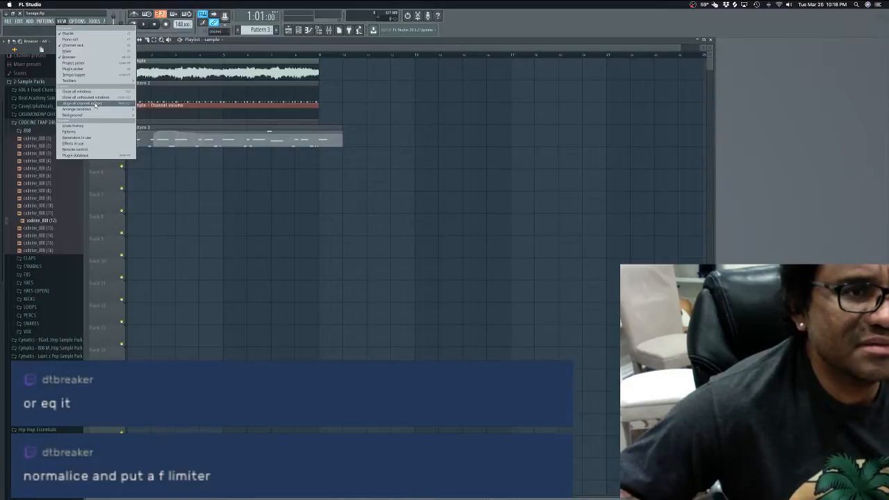
pyautogui.click(90, 63)
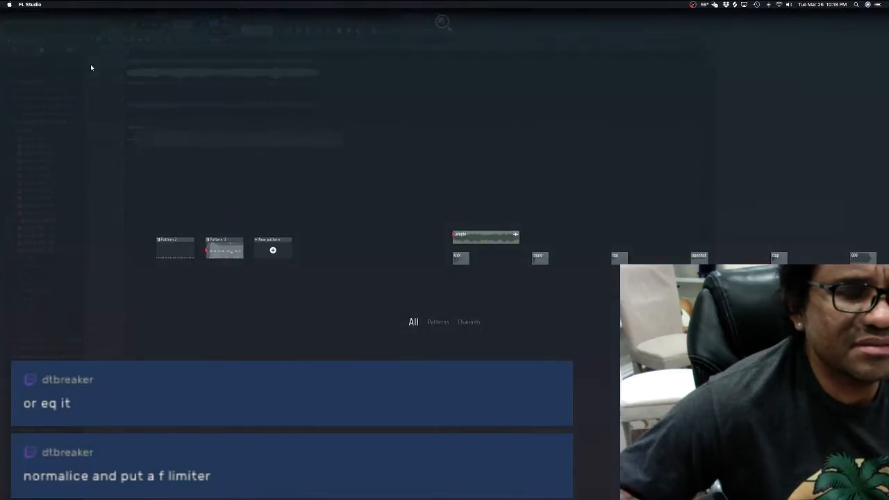
pyautogui.click(92, 70)
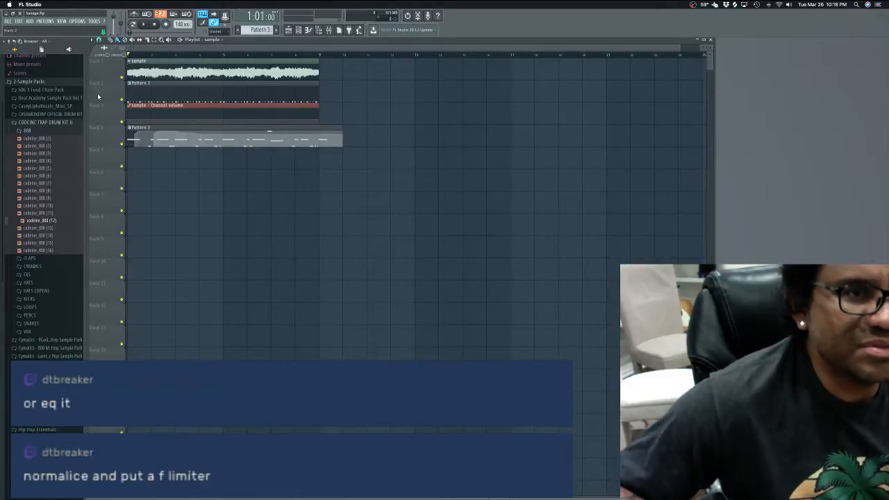
pyautogui.scroll(-1, 166, 47)
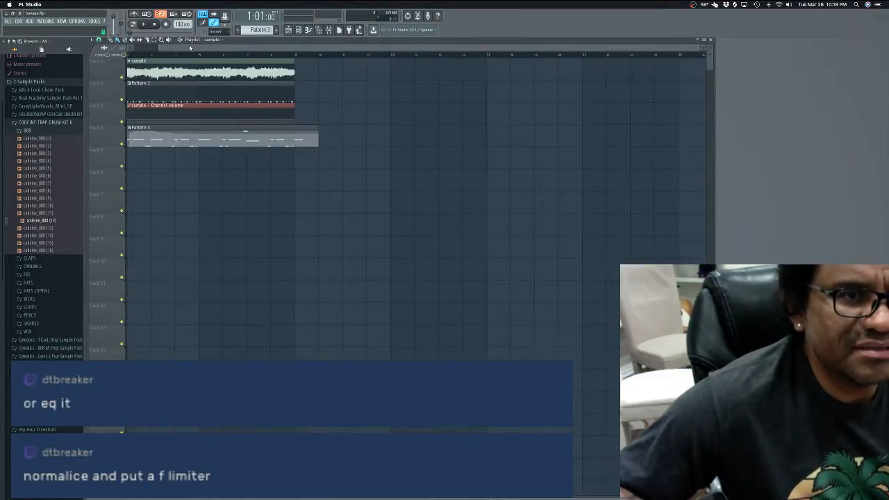
# Step: Reposition the playlist window slightly lower so its title bar clears the main toolbar
pyautogui.scroll(1, 165, 47)
pyautogui.moveTo(281, 43); pyautogui.dragTo(318, 40)
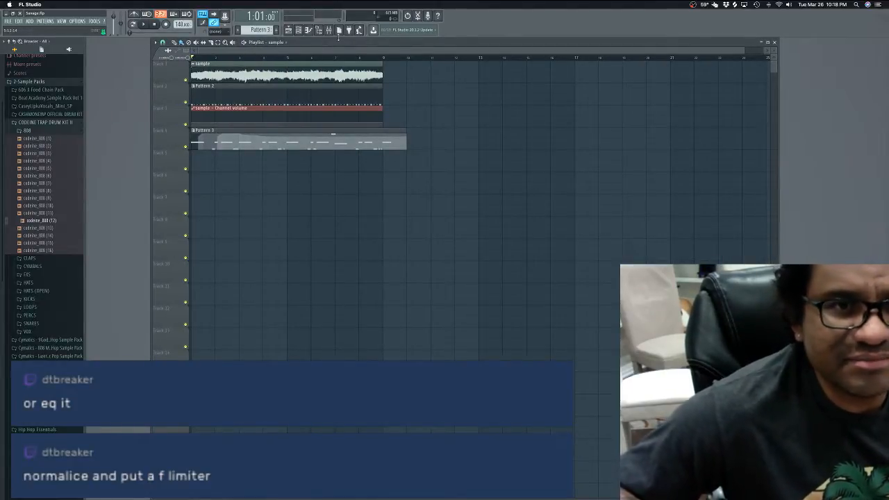
pyautogui.moveTo(336, 43); pyautogui.dragTo(279, 41)
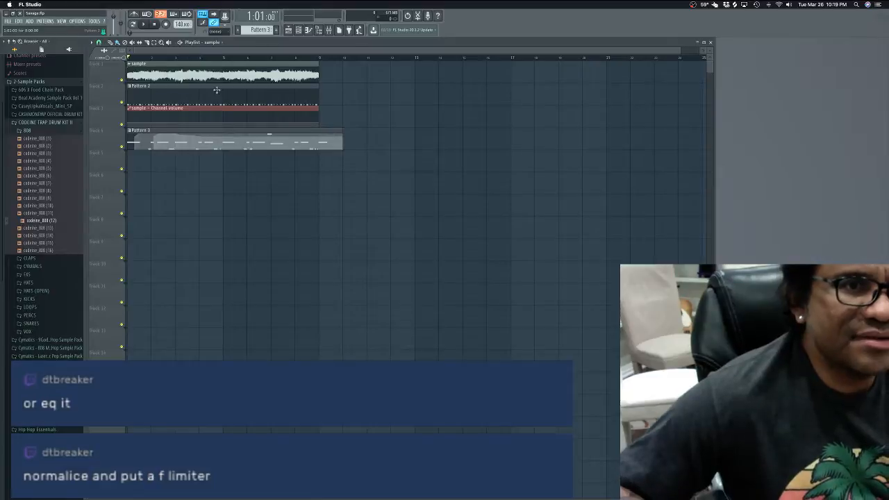
# Step: Switch to OBS Studio, extend the webcam source upward, and adjust its side cropping so it sits beside the chat overlay
pyautogui.press('super+Tab')
pyautogui.click(443, 248)
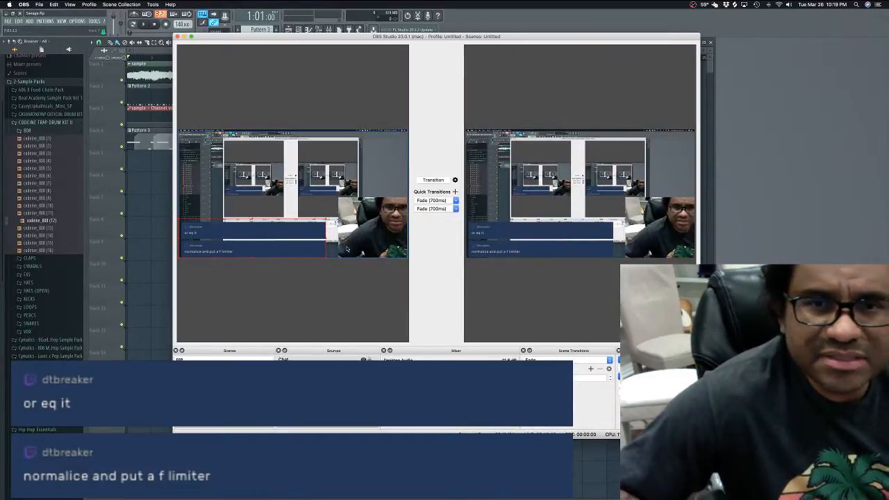
pyautogui.press('super+Tab')
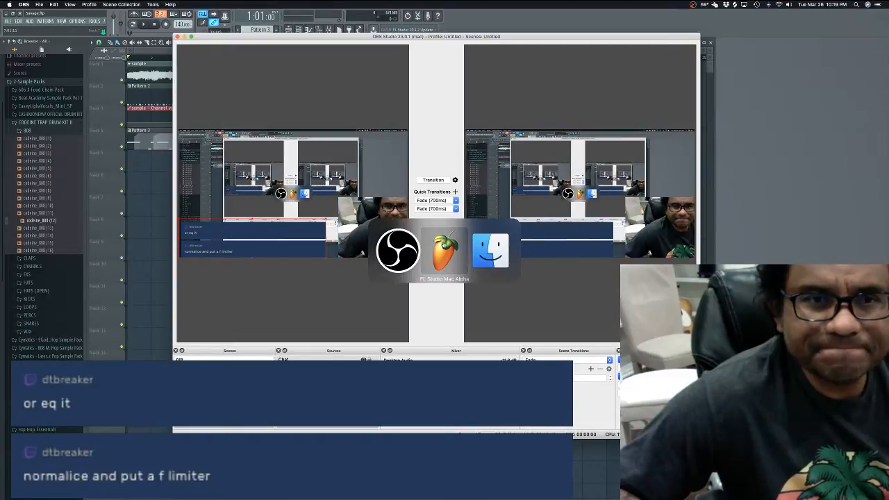
pyautogui.click(398, 248)
pyautogui.click(379, 220)
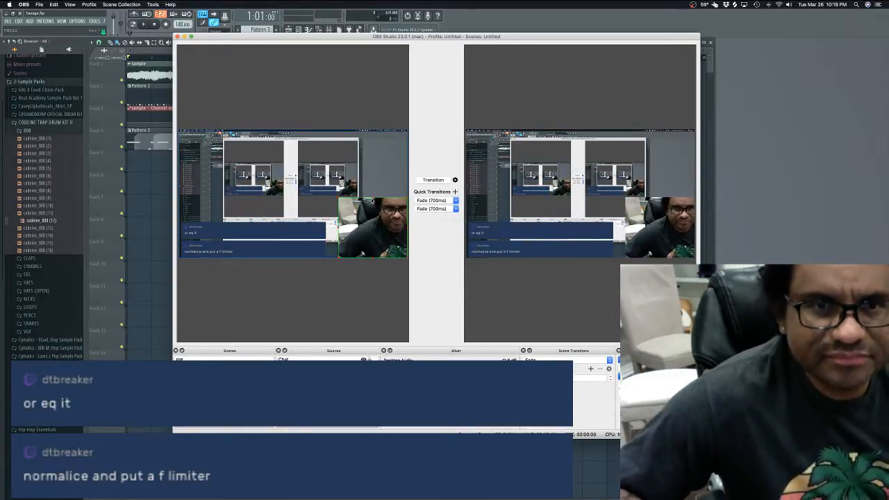
pyautogui.moveTo(371, 201); pyautogui.dragTo(376, 184)
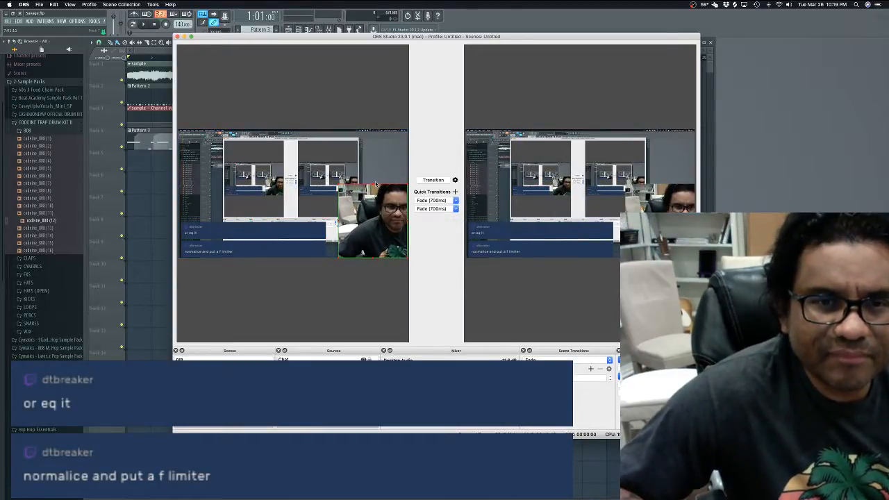
pyautogui.moveTo(379, 221); pyautogui.dragTo(406, 224)
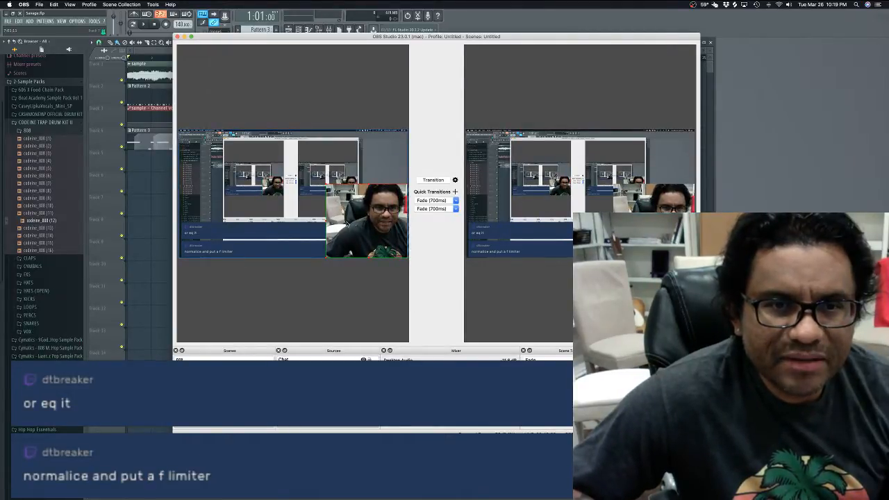
pyautogui.moveTo(327, 221); pyautogui.dragTo(337, 222)
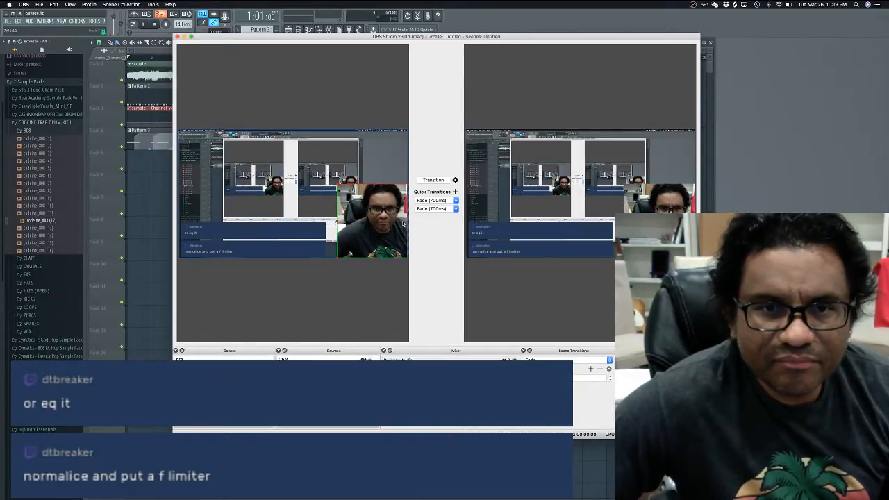
pyautogui.moveTo(403, 223); pyautogui.dragTo(396, 224)
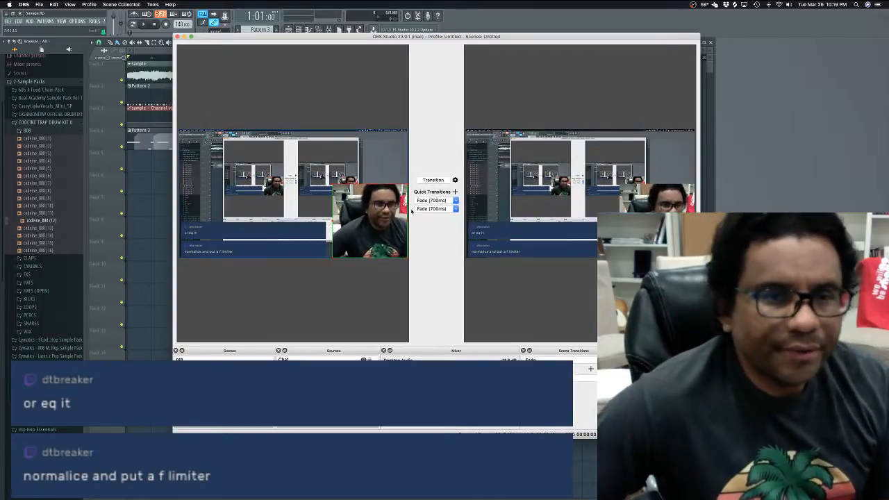
# Step: Look at the scene transition options in OBS Studio and return to FL Studio
pyautogui.click(455, 181)
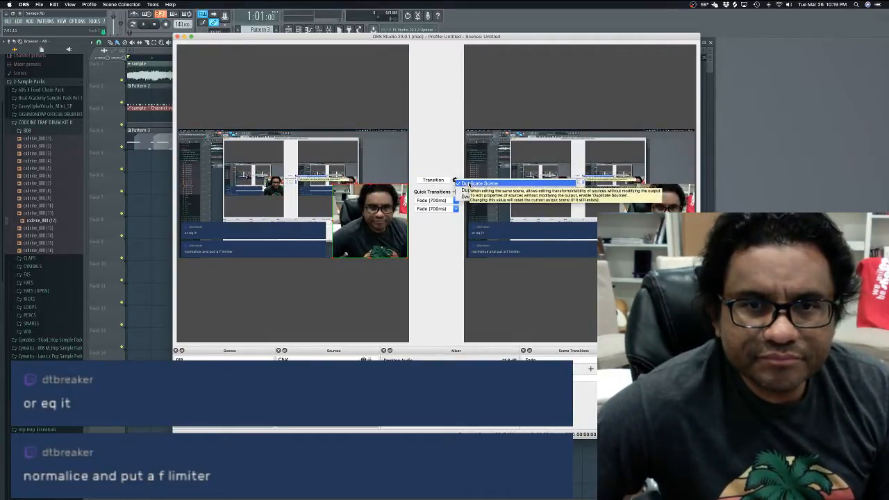
pyautogui.click(383, 221)
pyautogui.moveTo(383, 221); pyautogui.dragTo(383, 221)
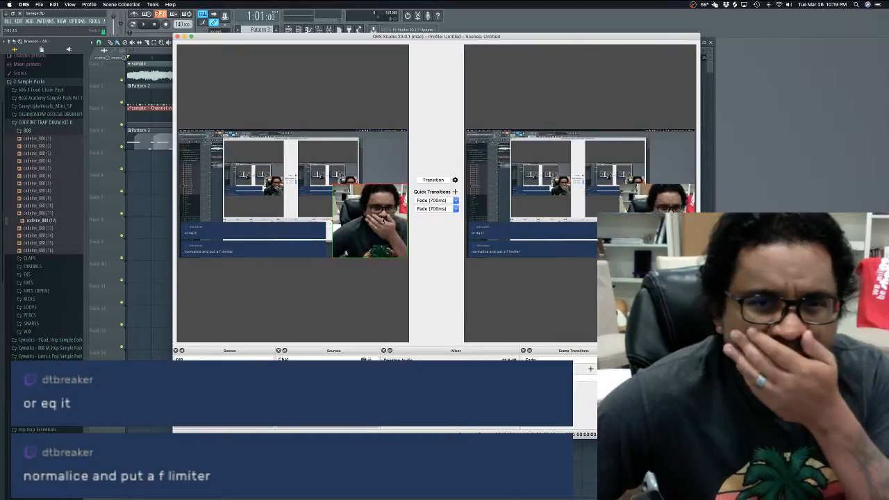
pyautogui.click(456, 180)
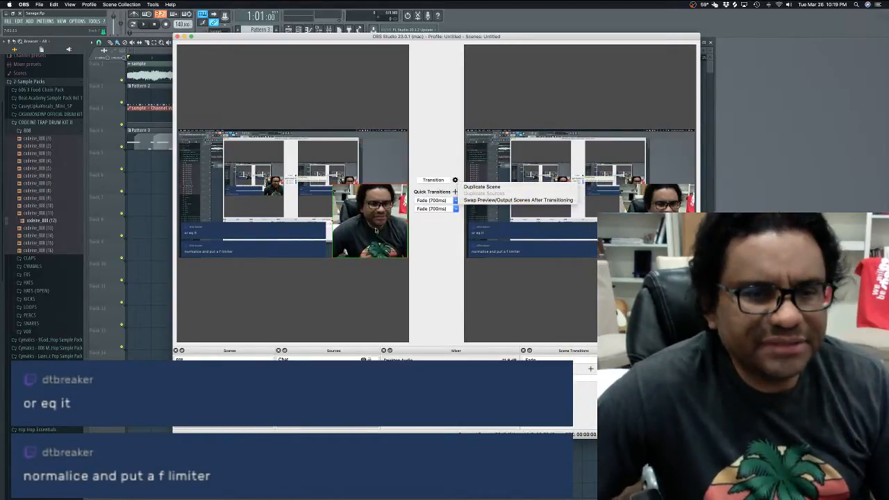
pyautogui.press('super+Tab')
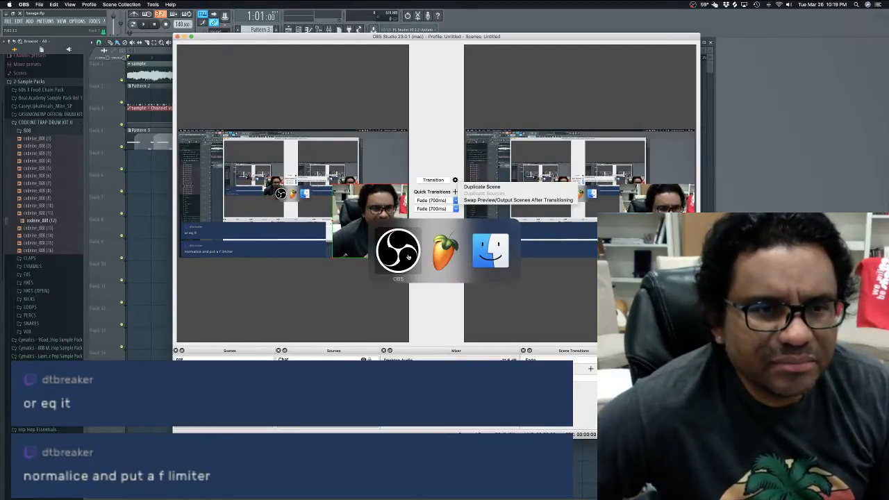
pyautogui.press('super+Tab')
pyautogui.press('super+Tab')
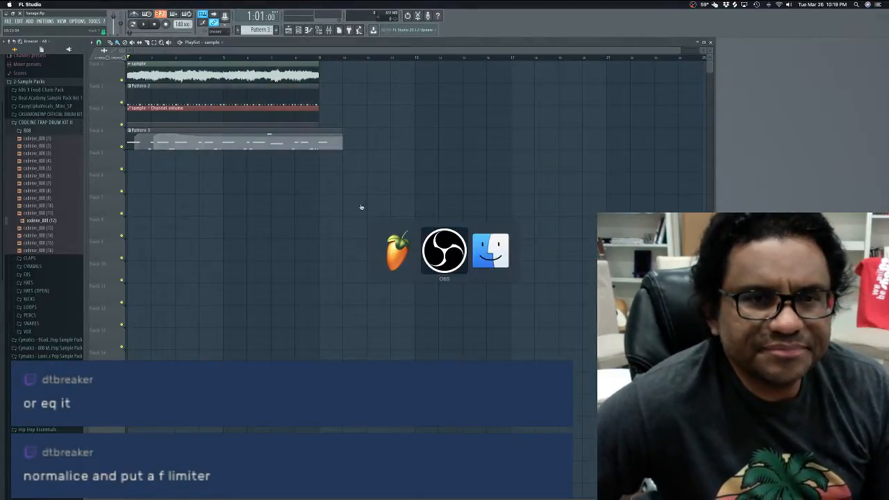
pyautogui.press('super+Tab')
pyautogui.press('super+Tab')
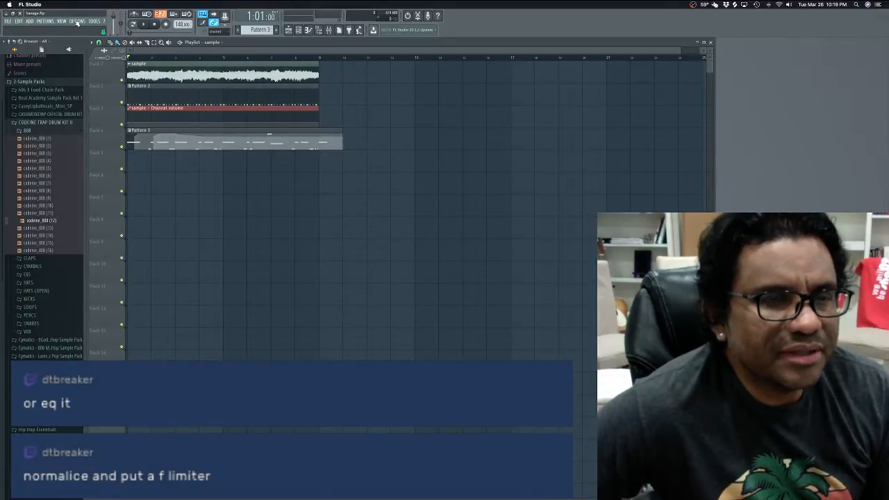
# Step: Look through the window arrangement options, bring up the sample's channel settings, and close them
pyautogui.click(77, 21)
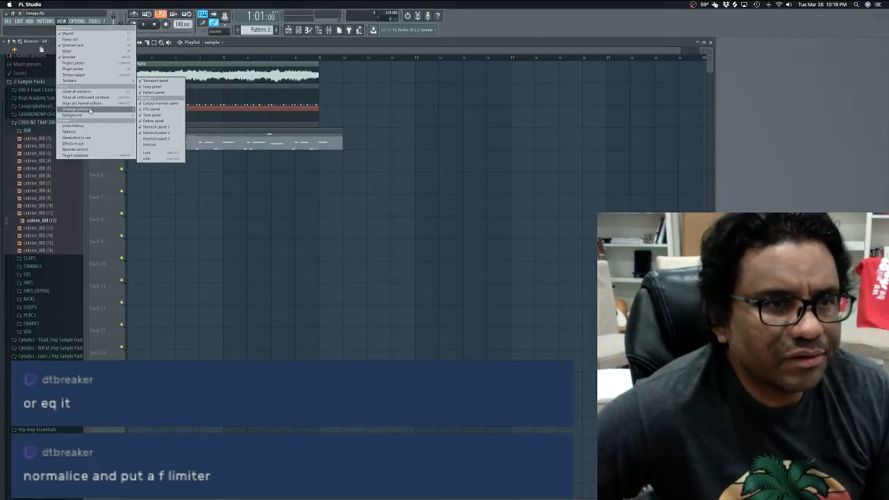
pyautogui.click(110, 104)
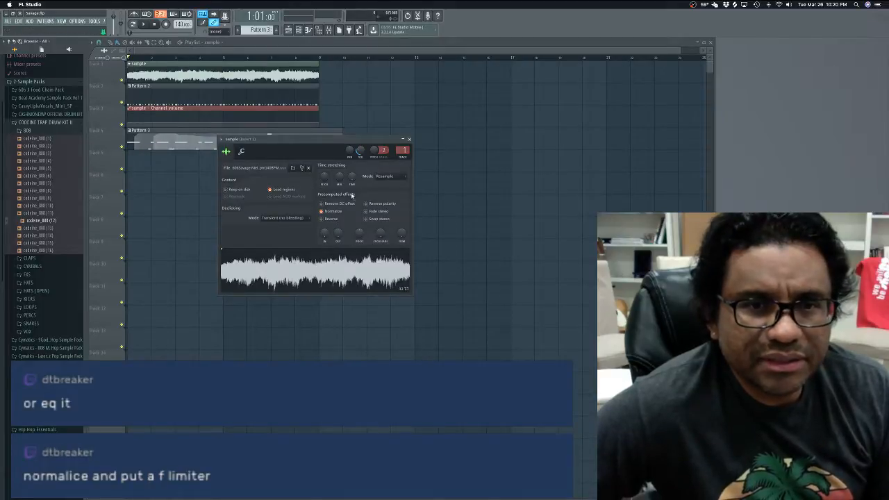
pyautogui.click(410, 139)
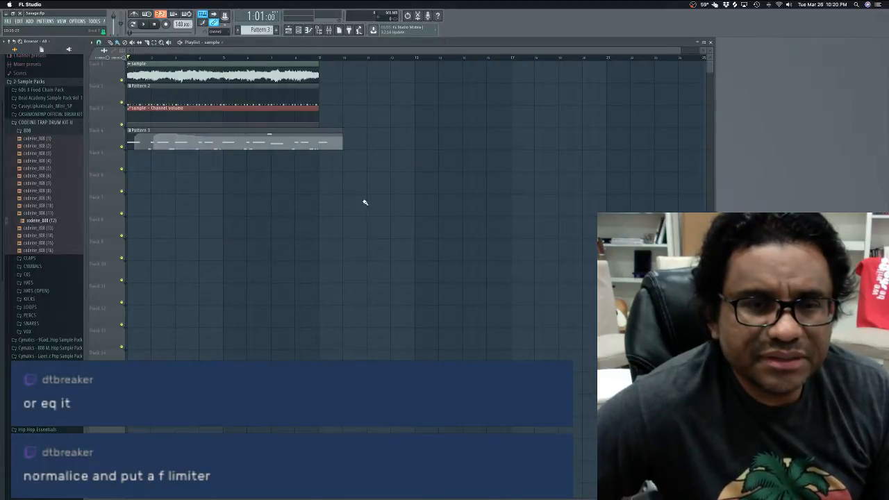
pyautogui.press('super+Tab')
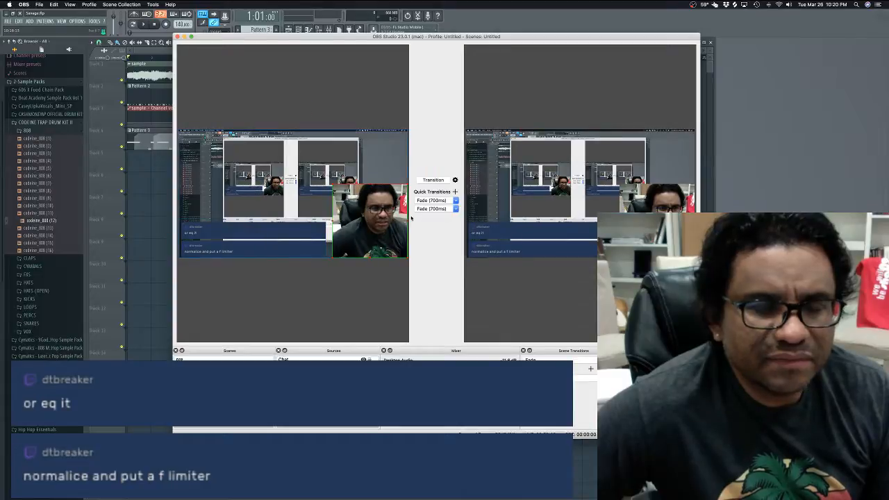
pyautogui.press('super+Tab')
pyautogui.click(445, 250)
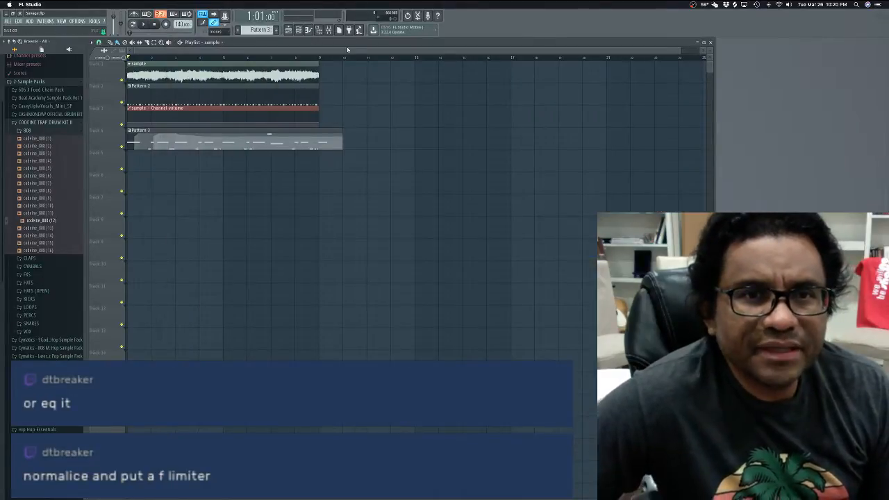
# Step: Show the mixer, toggle its extra volume and stereo properties, and briefly play the song to check the track levels before closing it
pyautogui.click(328, 29)
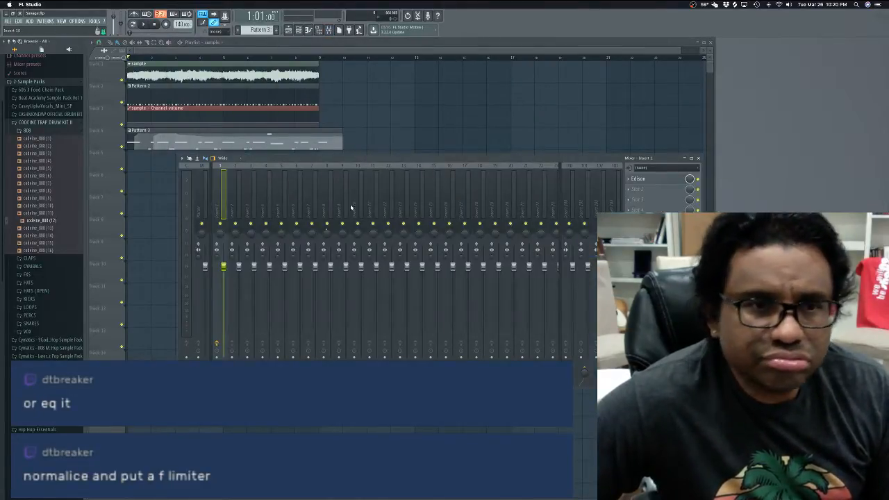
pyautogui.press('space')
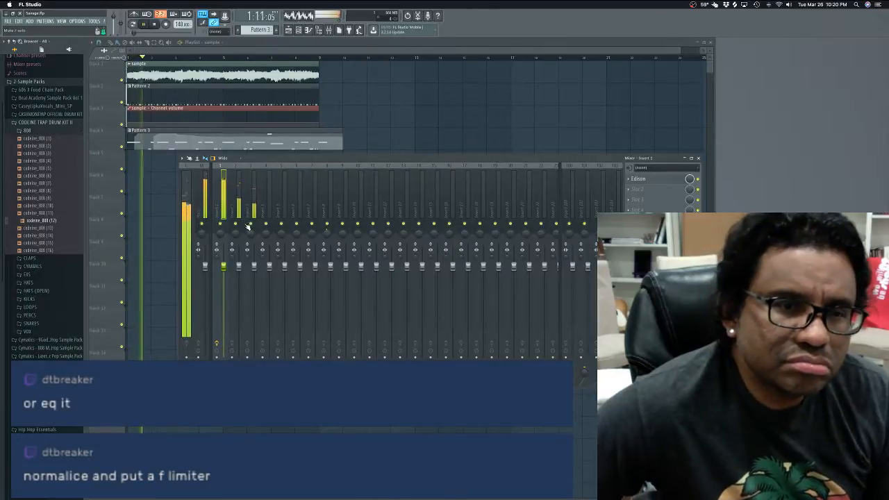
pyautogui.press('space')
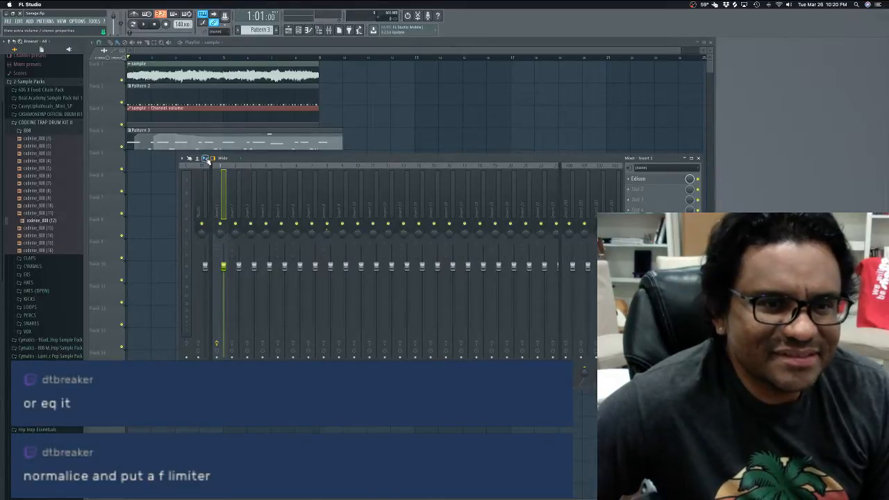
pyautogui.click(207, 159)
pyautogui.press('space')
pyautogui.press('space')
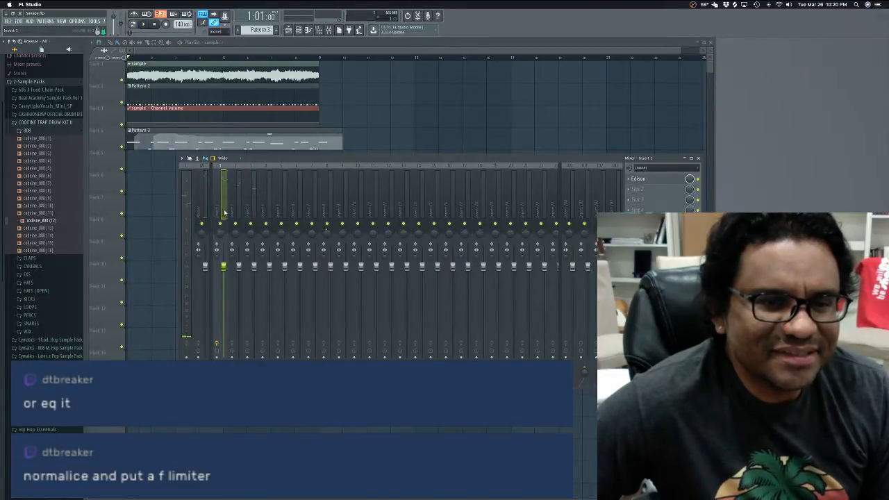
pyautogui.press('F9')
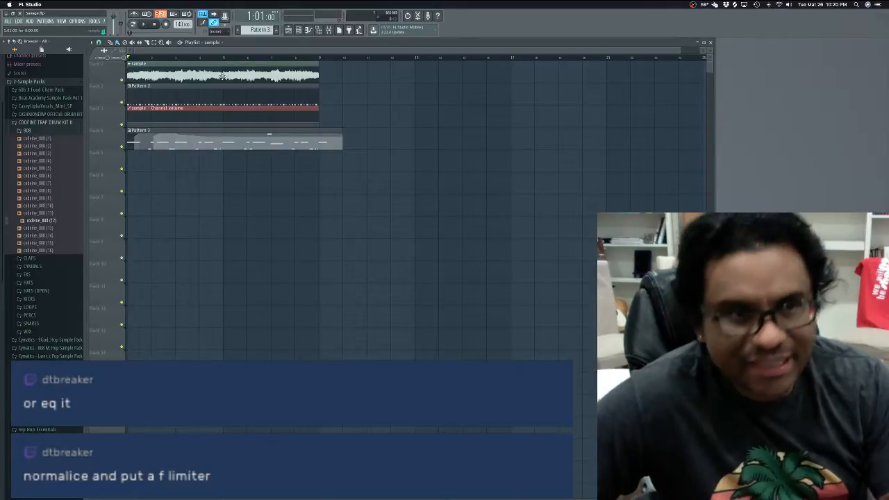
# Step: Delete the sample clip from the first playlist track and open the 606 X Food Chain Pack in the sample browser
pyautogui.rightClick(182, 75)
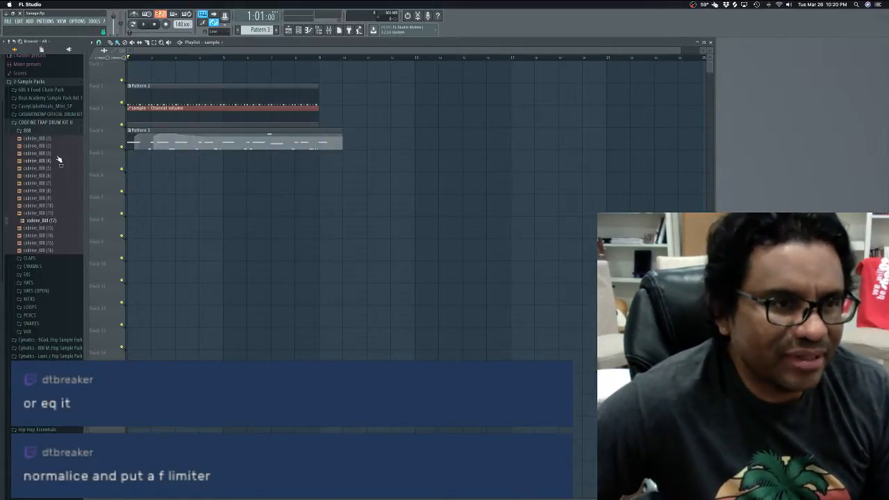
pyautogui.scroll(3, 60, 161)
pyautogui.click(53, 122)
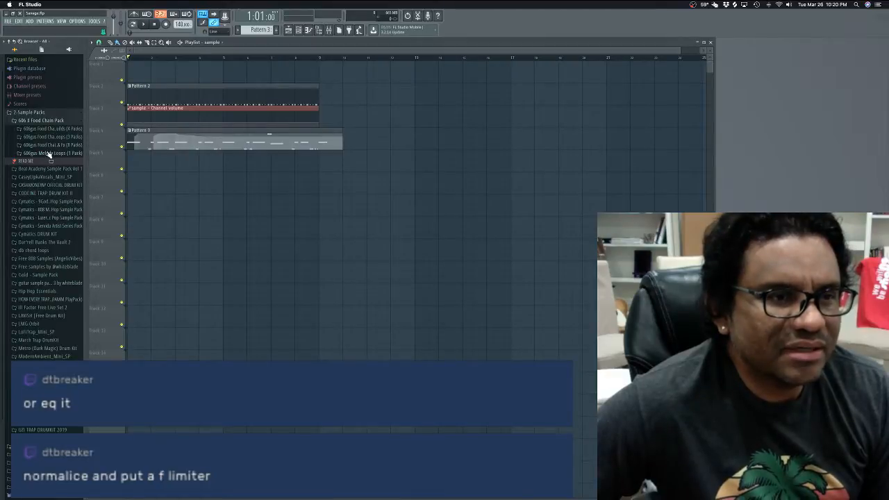
pyautogui.click(49, 146)
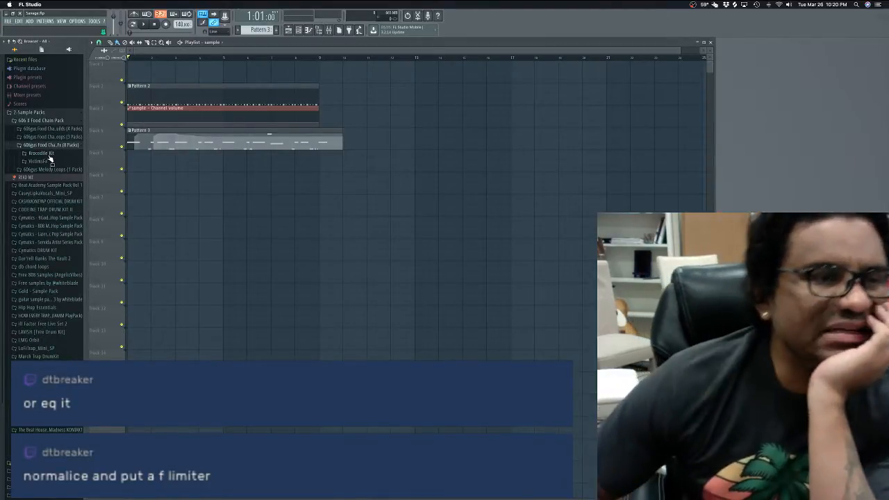
pyautogui.click(56, 145)
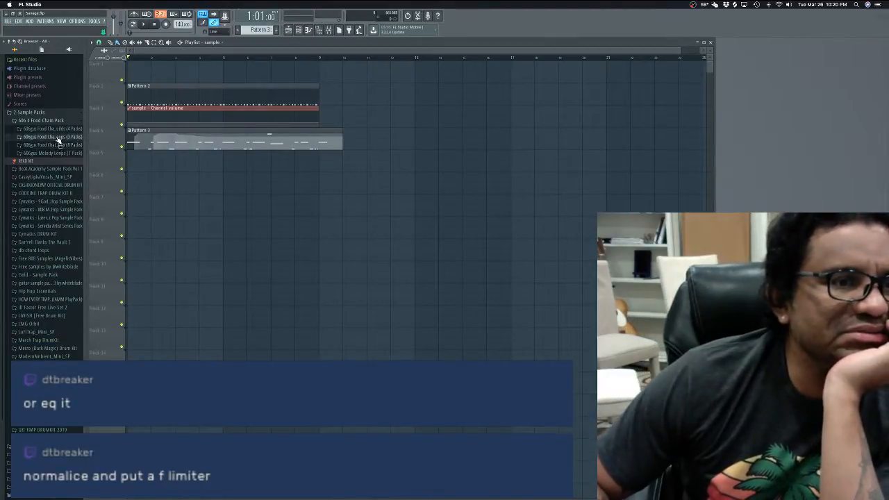
# Step: Audition the loops in the pack's DeathRoll Drum Loops folder and collapse the folder
pyautogui.click(58, 136)
pyautogui.click(62, 153)
pyautogui.click(61, 169)
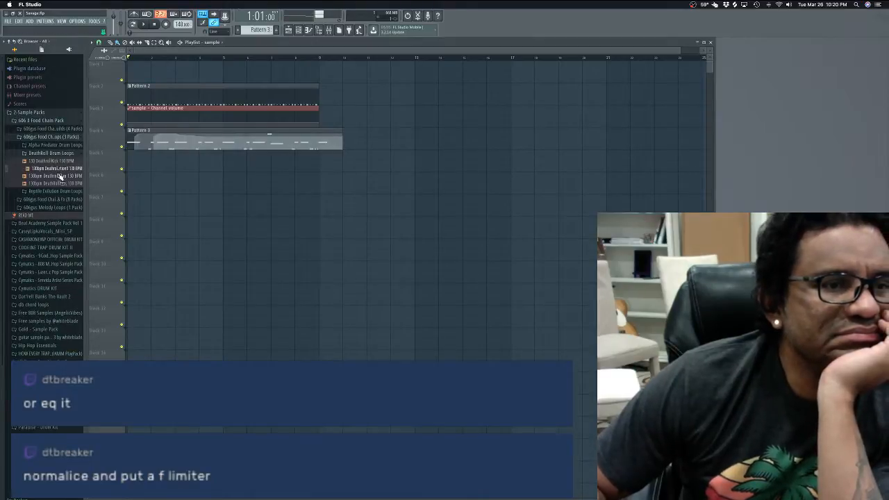
pyautogui.click(59, 176)
pyautogui.click(59, 184)
pyautogui.click(61, 153)
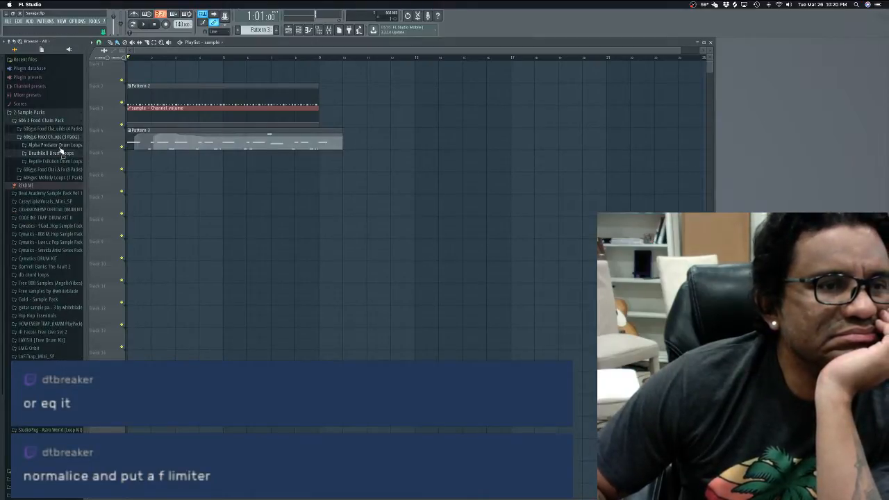
# Step: Audition the loops in the Alpha Predator Drum Loops folder and collapse the folder
pyautogui.click(61, 146)
pyautogui.click(61, 161)
pyautogui.click(61, 168)
pyautogui.click(61, 176)
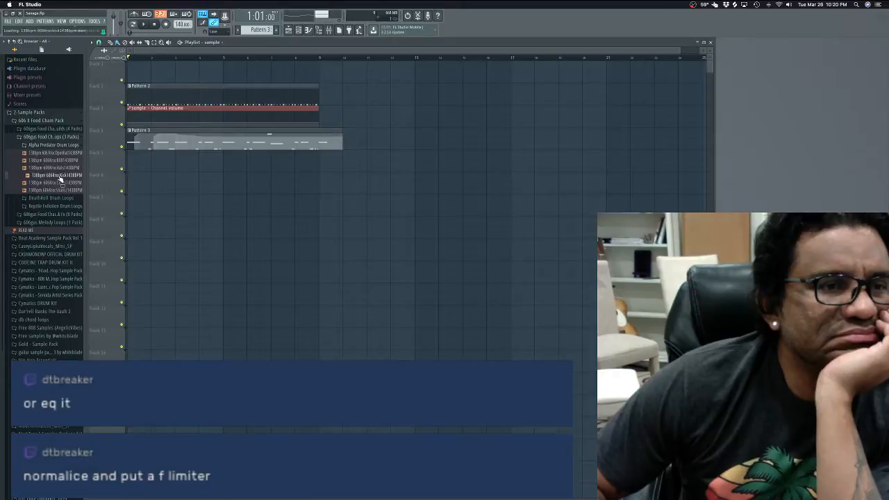
pyautogui.click(60, 184)
pyautogui.click(60, 190)
pyautogui.click(61, 146)
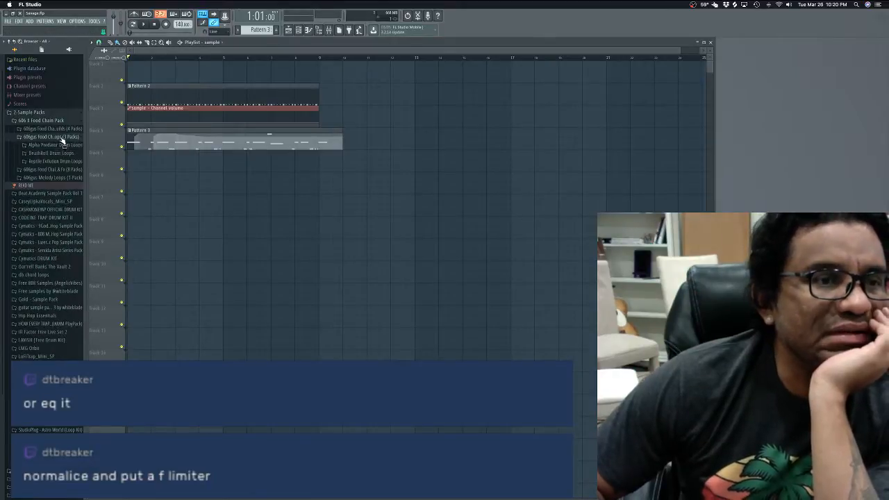
# Step: Browse the Crocodile Kit in the 606 X Food Chain Pack, audition a sample from its 808 folder, and collapse the kit's parent folder
pyautogui.click(61, 137)
pyautogui.click(60, 145)
pyautogui.click(53, 154)
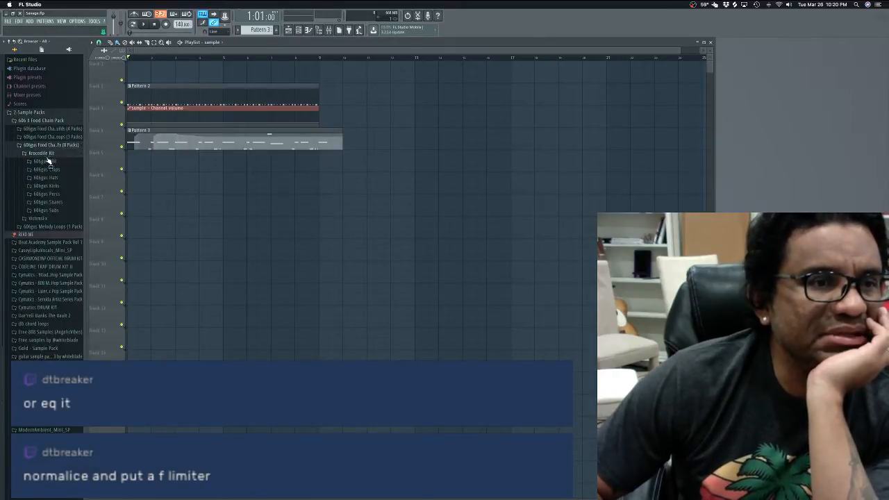
pyautogui.click(46, 161)
pyautogui.click(51, 176)
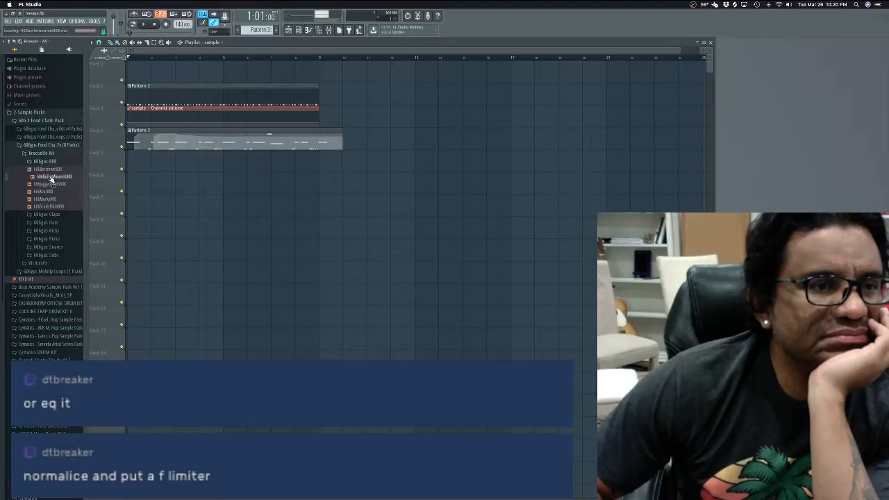
pyautogui.click(49, 145)
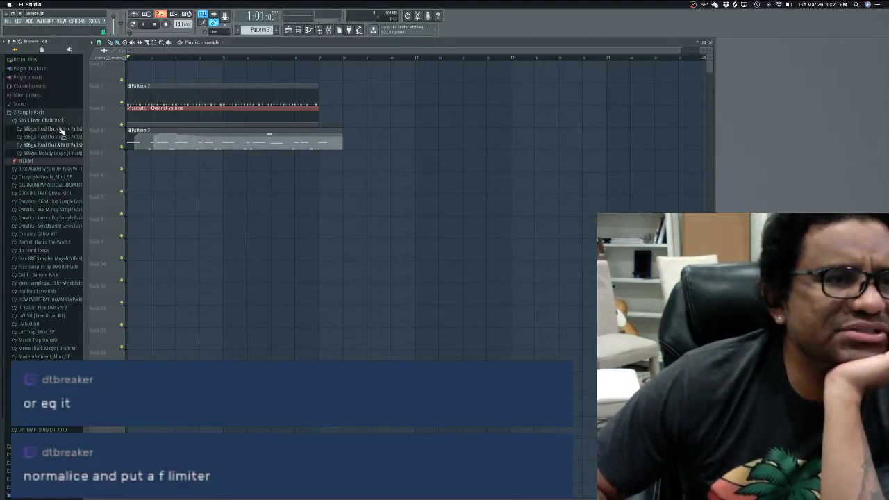
# Step: Open the Ghost Of Gus Beat Build folder and audition its stems, including the melody loops
pyautogui.click(59, 128)
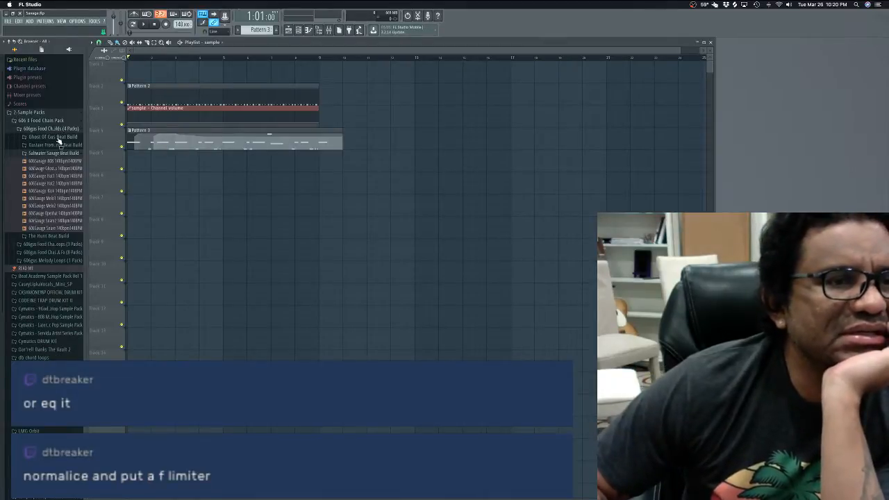
pyautogui.click(56, 137)
pyautogui.click(54, 159)
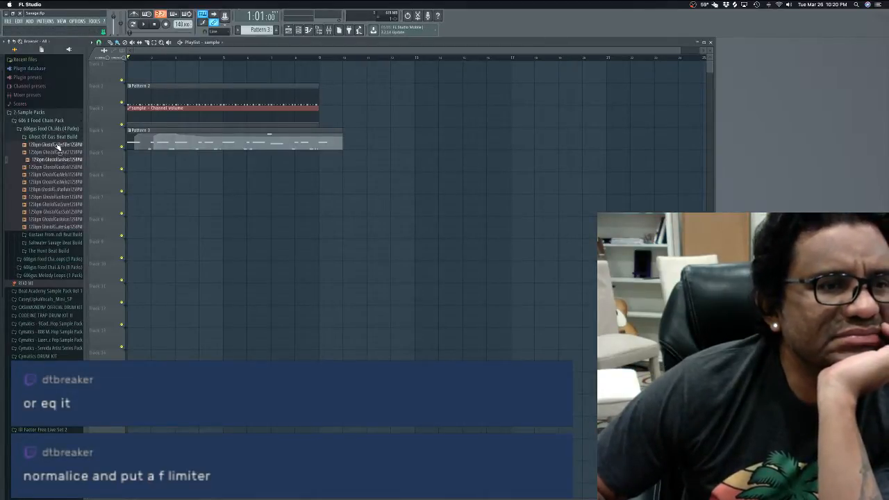
pyautogui.click(59, 145)
pyautogui.click(59, 174)
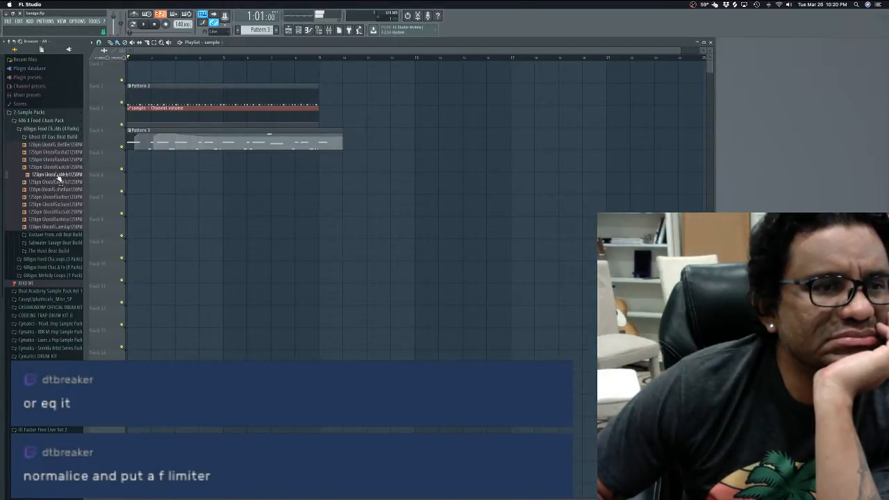
pyautogui.click(60, 182)
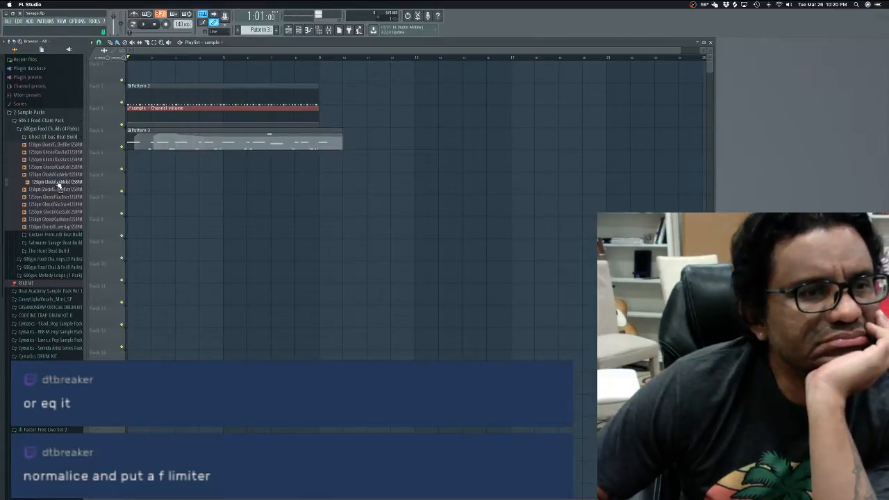
# Step: Place the 125bpm GhostofGusMelo2125BPM loop at the start of the first playlist track and briefly play the song with it
pyautogui.moveTo(60, 182); pyautogui.dragTo(150, 60)
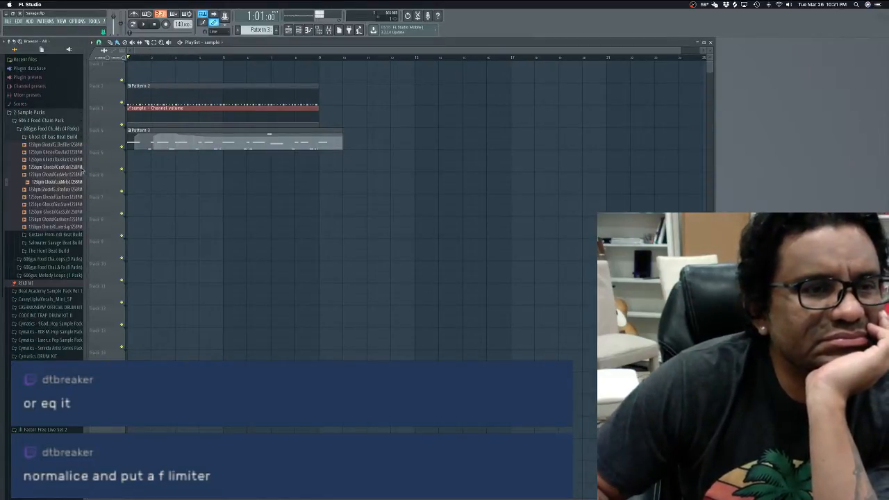
pyautogui.moveTo(82, 171); pyautogui.dragTo(153, 64)
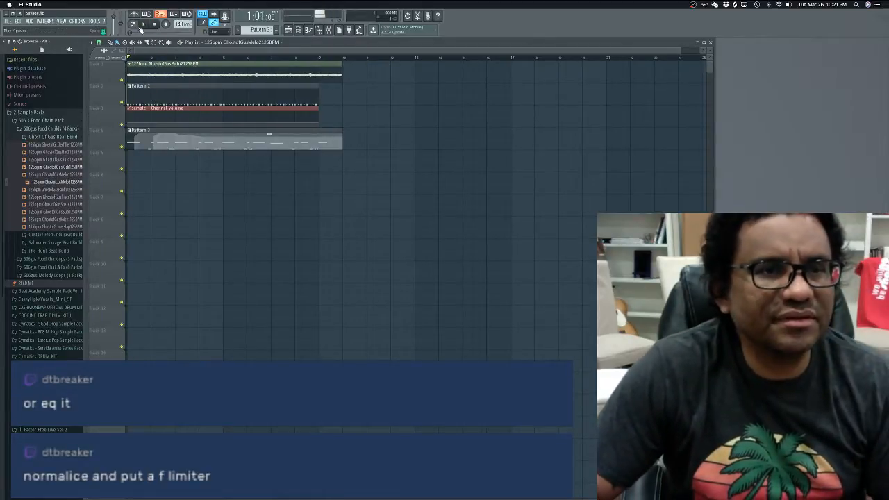
pyautogui.click(134, 25)
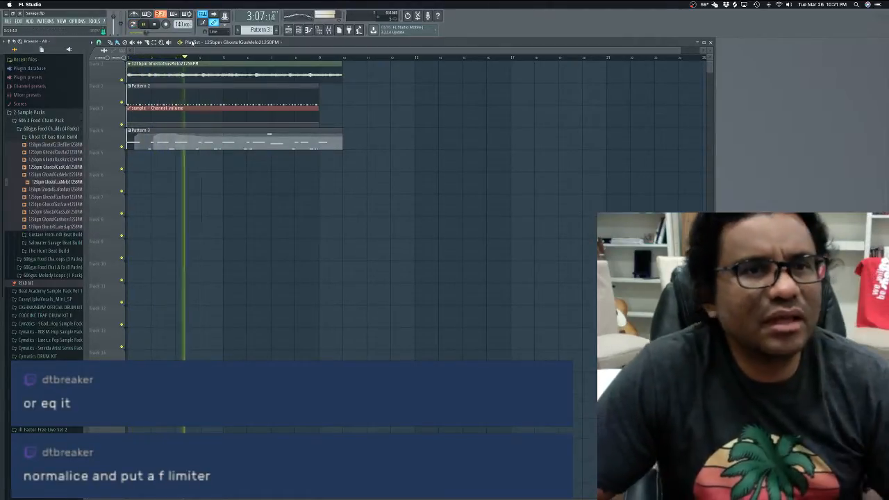
pyautogui.press('space')
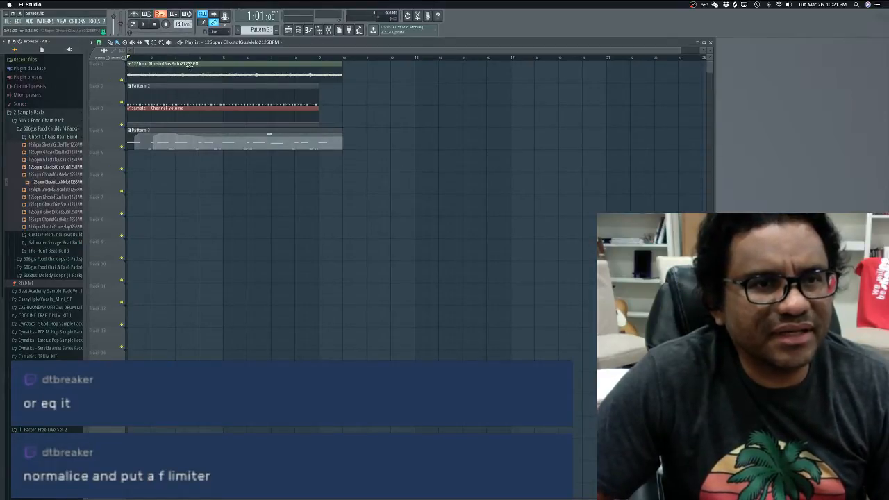
pyautogui.rightClick(190, 67)
pyautogui.hotkey('ctrl', 'z')
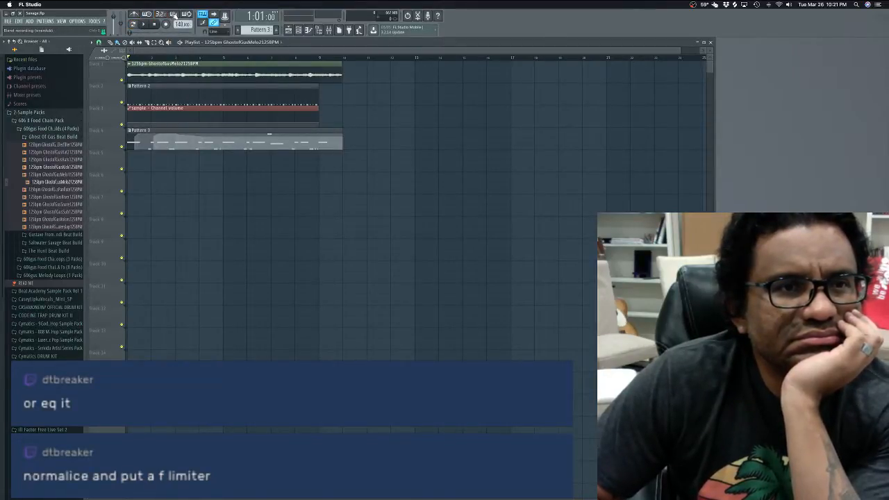
pyautogui.click(161, 14)
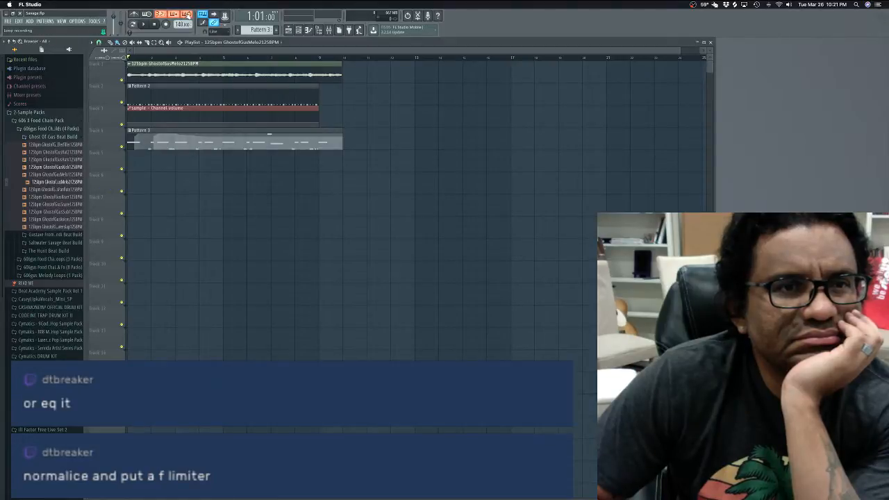
pyautogui.click(225, 15)
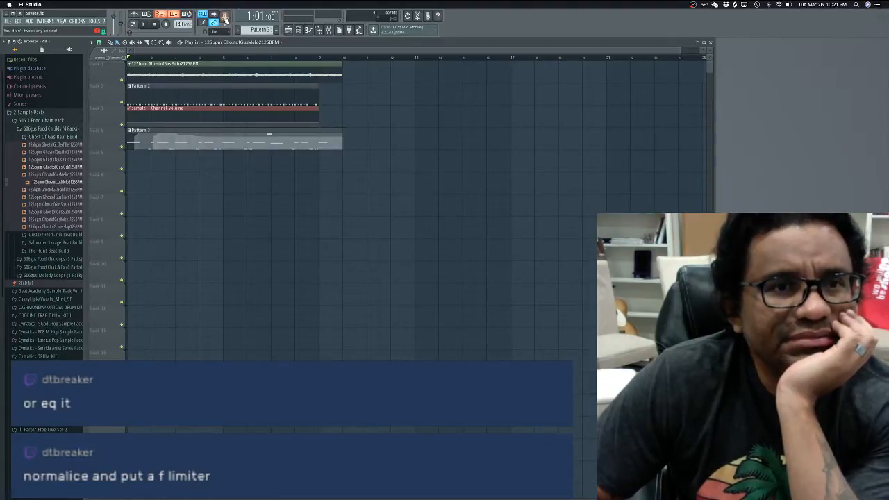
pyautogui.click(227, 26)
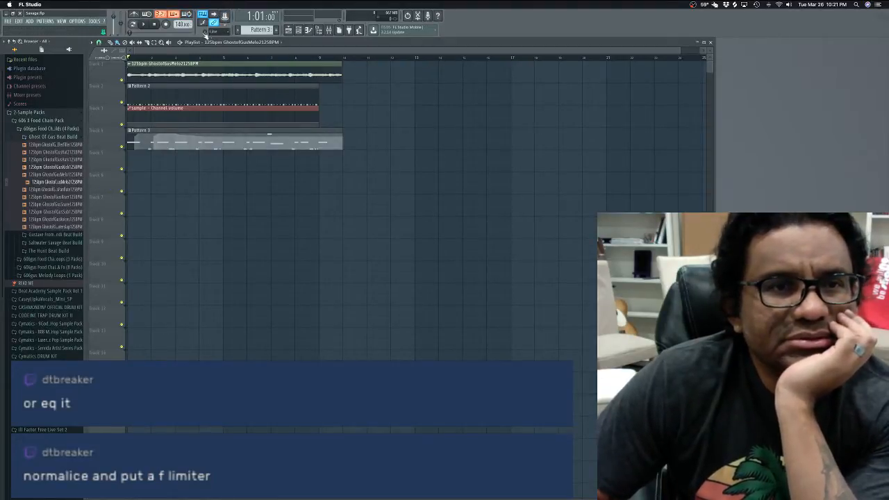
pyautogui.click(417, 15)
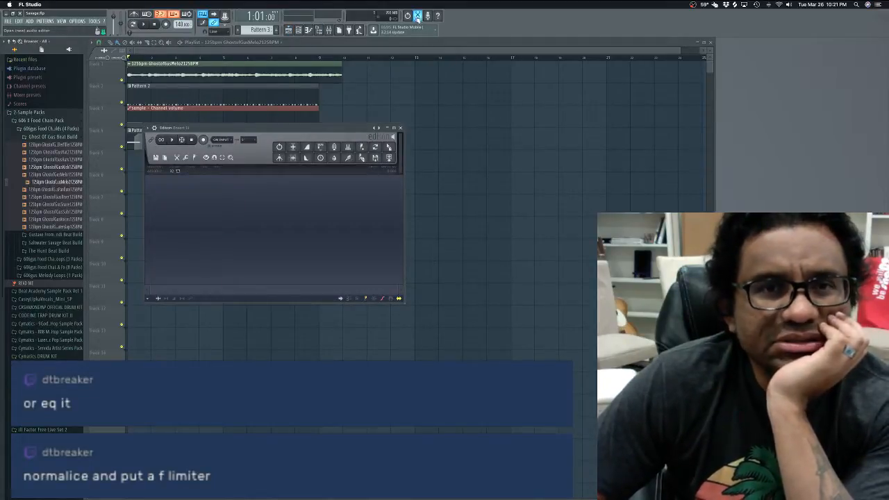
pyautogui.click(401, 128)
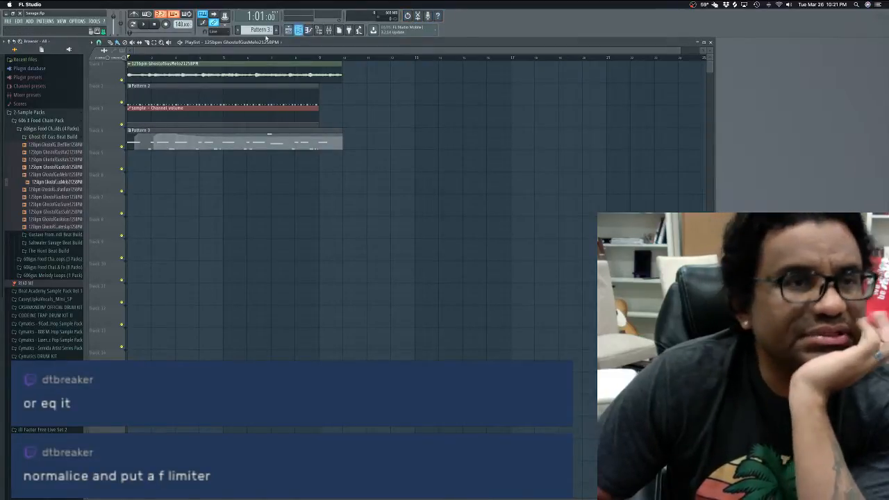
pyautogui.click(76, 21)
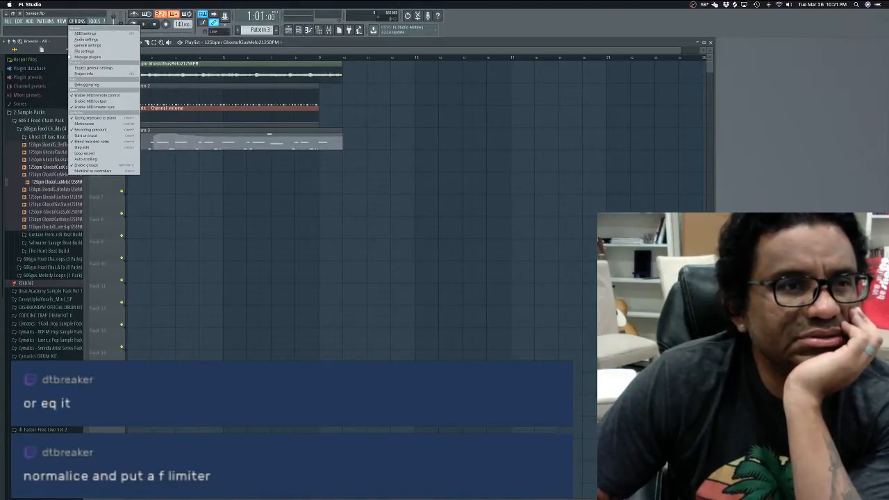
pyautogui.moveTo(62, 21)
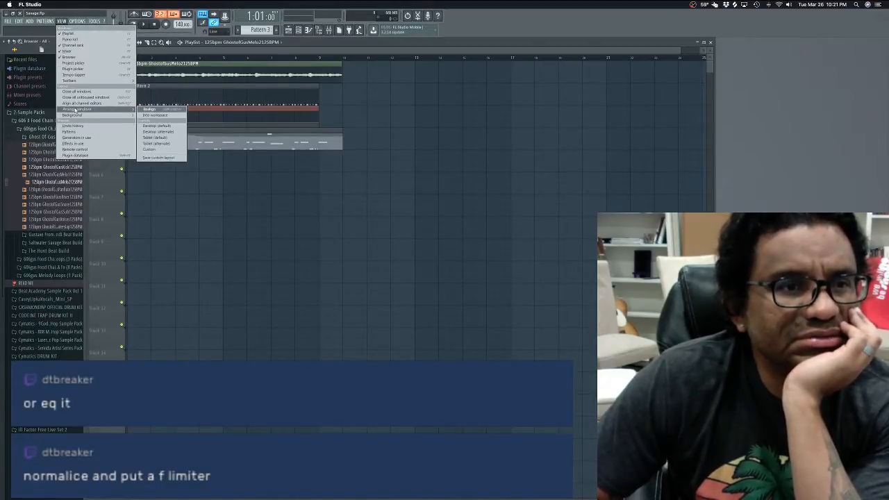
pyautogui.click(114, 105)
# Step: Delete the Pattern 3 clip and the sample channel volume automation clip from the playlist
pyautogui.moveTo(205, 109); pyautogui.dragTo(282, 179)
pyautogui.rightClick(212, 141)
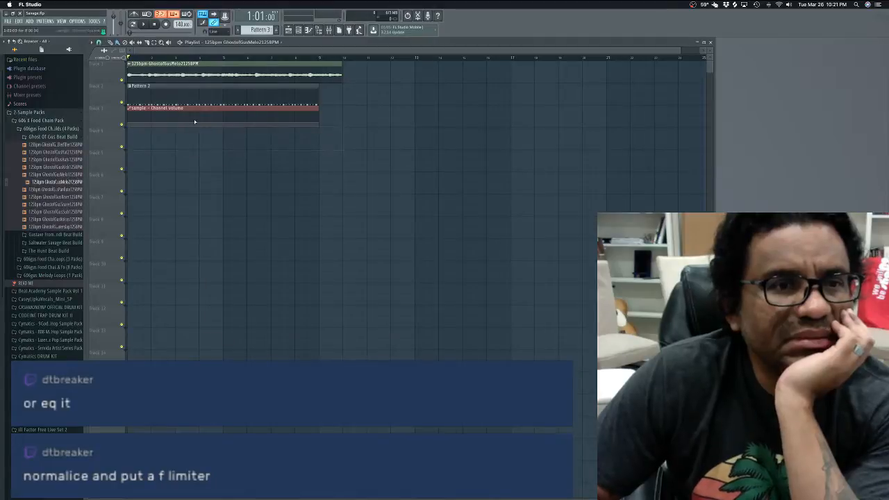
pyautogui.moveTo(189, 117); pyautogui.dragTo(185, 118)
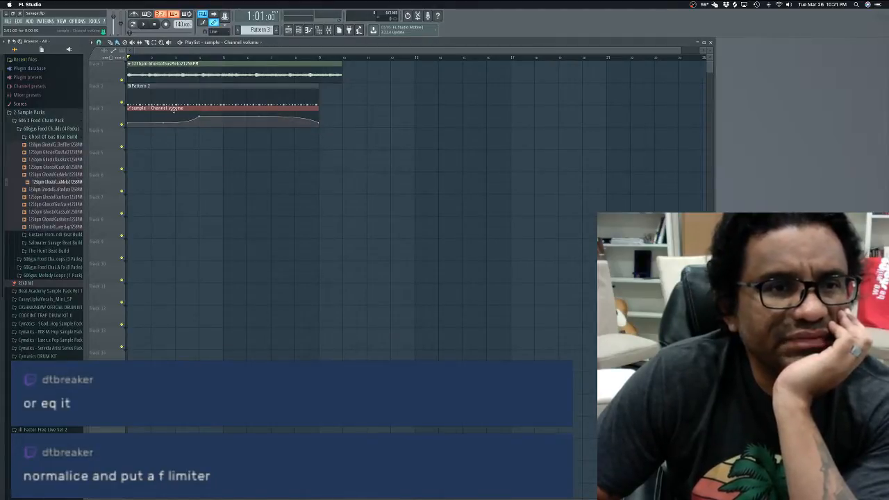
pyautogui.rightClick(176, 115)
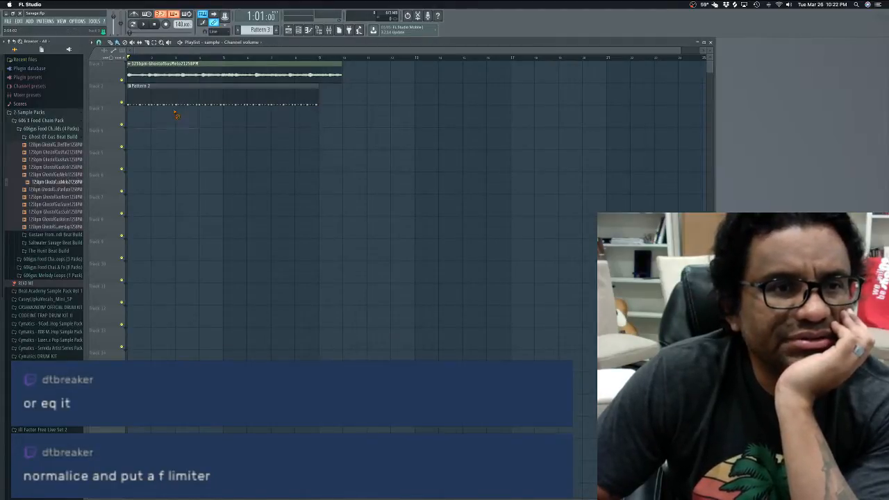
pyautogui.click(153, 71)
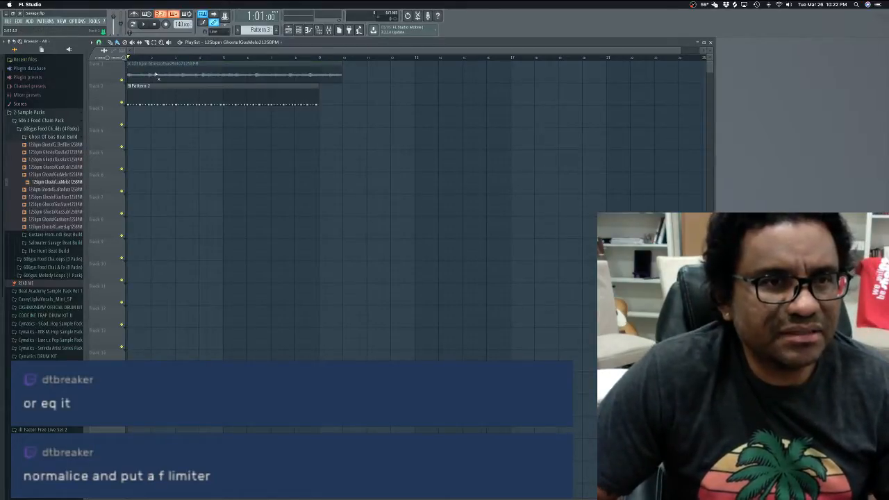
pyautogui.rightClick(157, 75)
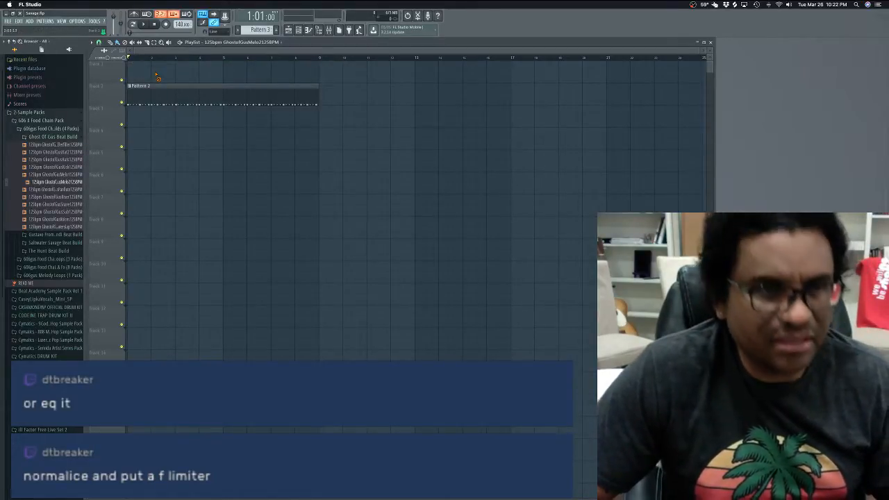
pyautogui.press('super+z')
pyautogui.click(159, 77)
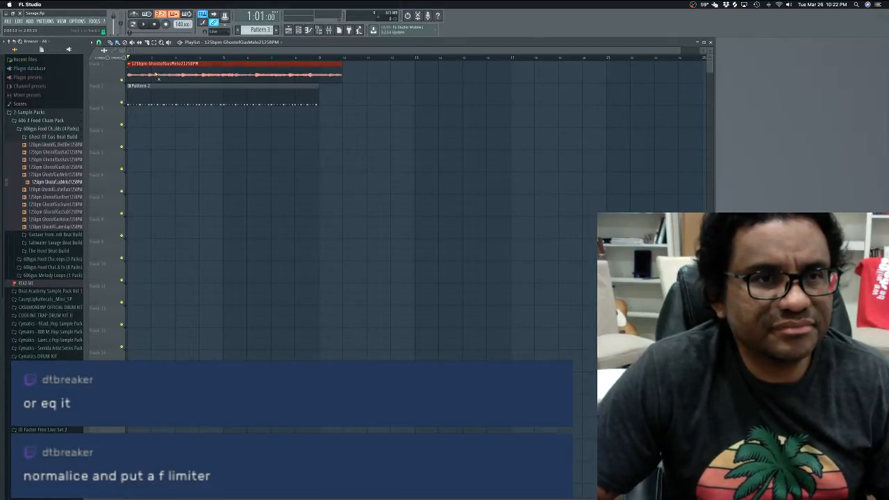
pyautogui.click(156, 74)
pyautogui.click(156, 74)
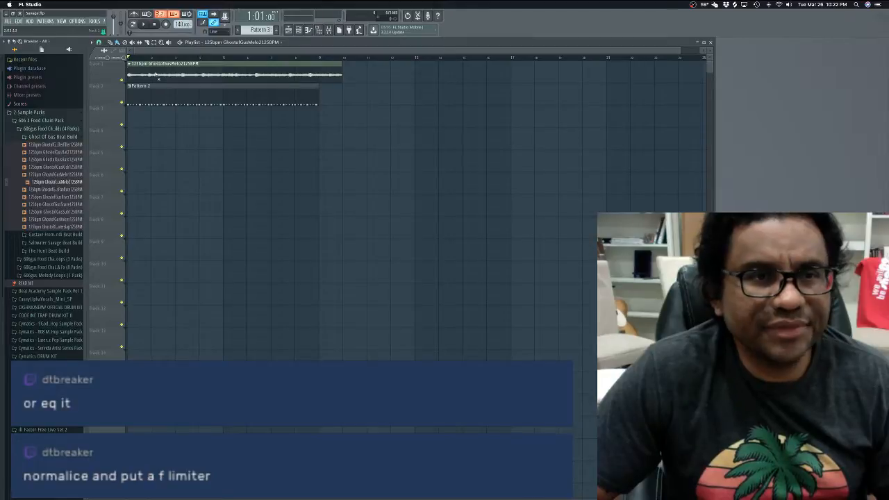
pyautogui.click(155, 71)
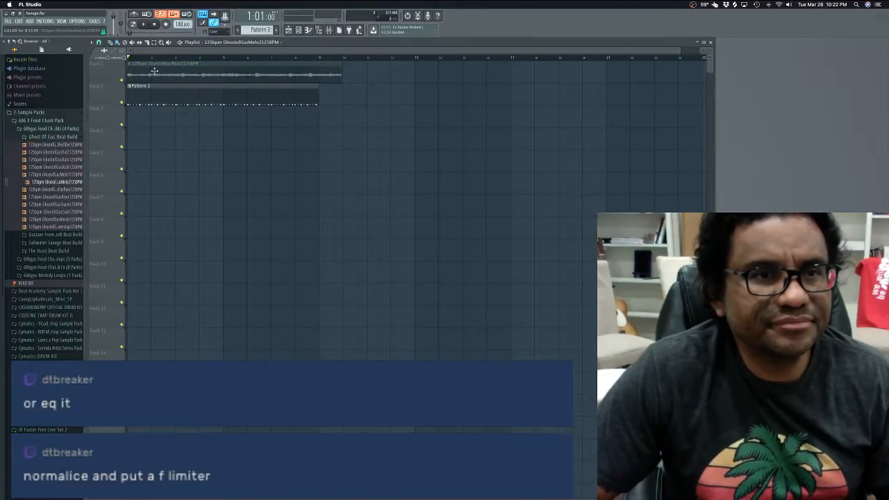
pyautogui.click(154, 71)
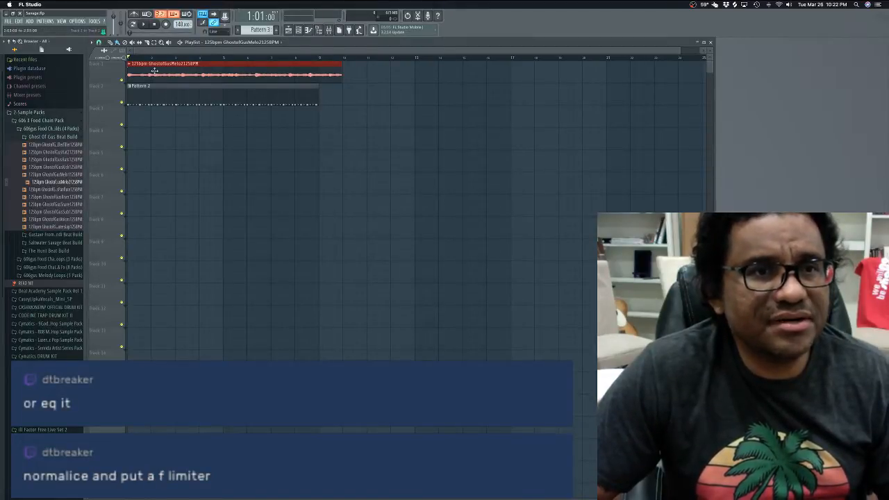
pyautogui.click(157, 75)
pyautogui.click(157, 75)
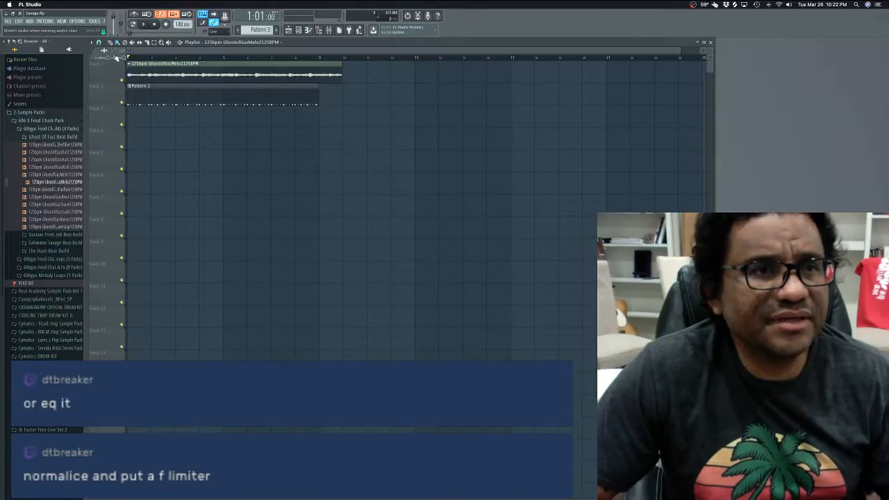
# Step: Show the melody loop's channel settings, briefly play the song, and set the loop's time-stretching mode to e3 generic
pyautogui.click(61, 20)
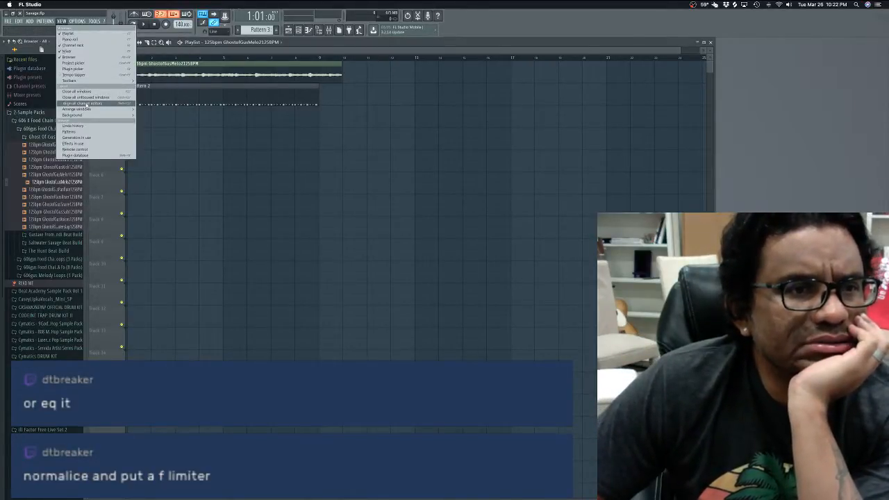
pyautogui.click(85, 103)
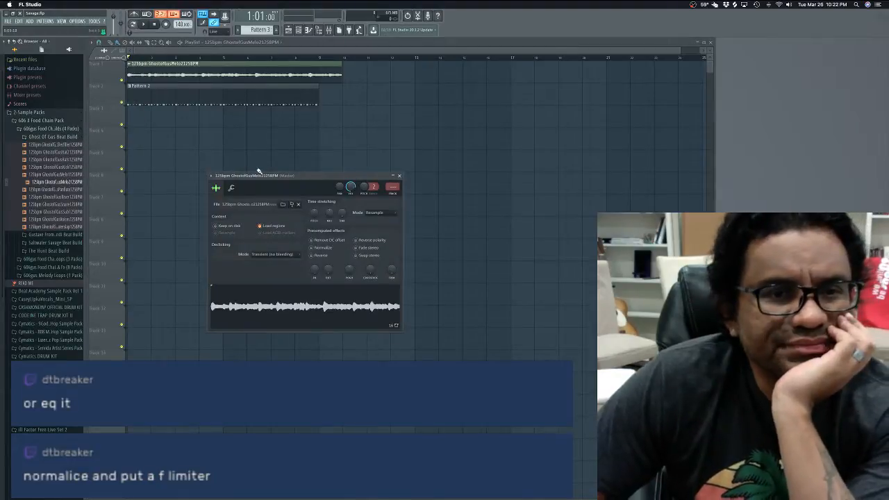
pyautogui.moveTo(271, 178); pyautogui.dragTo(277, 150)
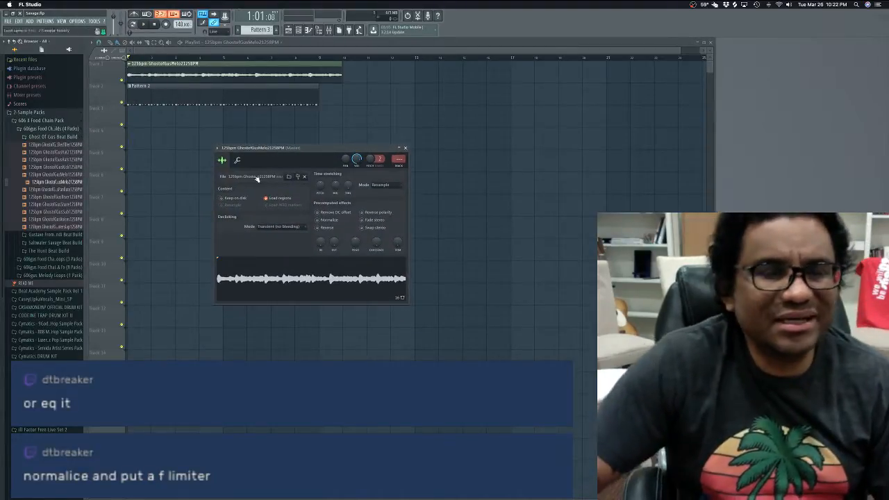
pyautogui.press('space')
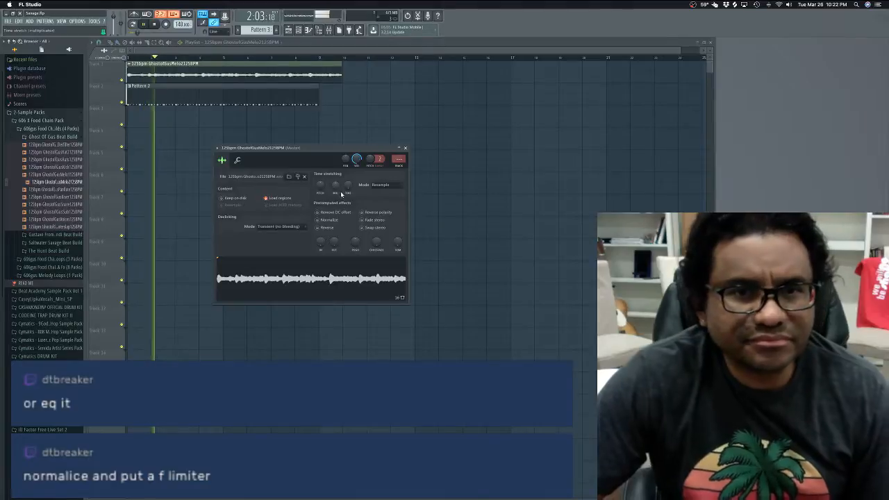
pyautogui.click(387, 186)
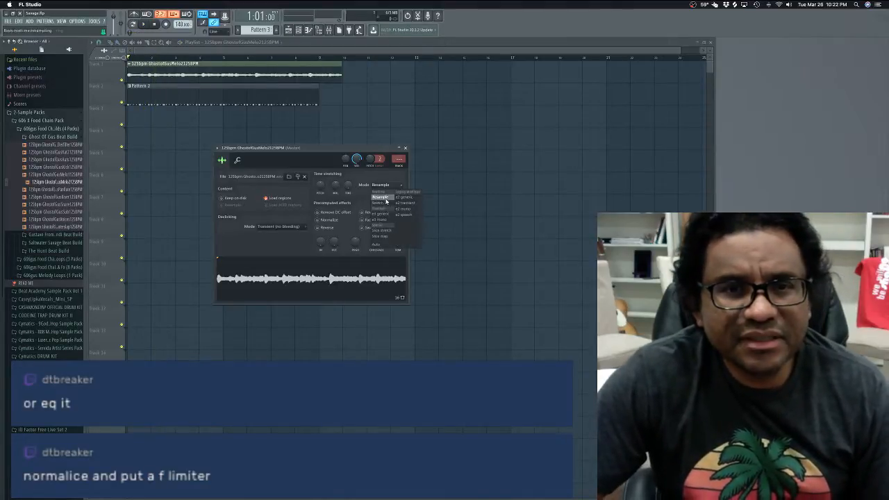
pyautogui.click(372, 216)
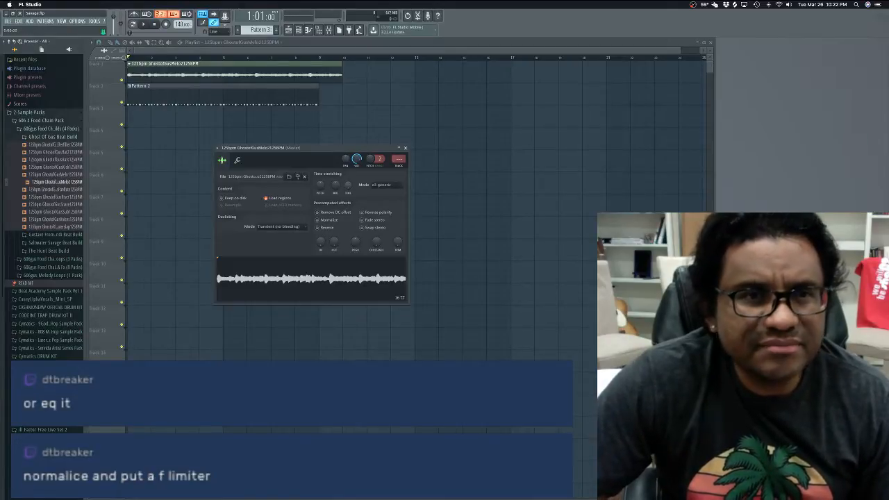
# Step: Shorten the melody loop's stretch time to match the eight-bar Pattern 2 clip, and briefly play the song before closing the channel settings
pyautogui.moveTo(349, 187)
pyautogui.mouseDown()
pyautogui.moveTo(348, 164)
pyautogui.moveTo(348, 176)
pyautogui.mouseUp()
pyautogui.press('space')
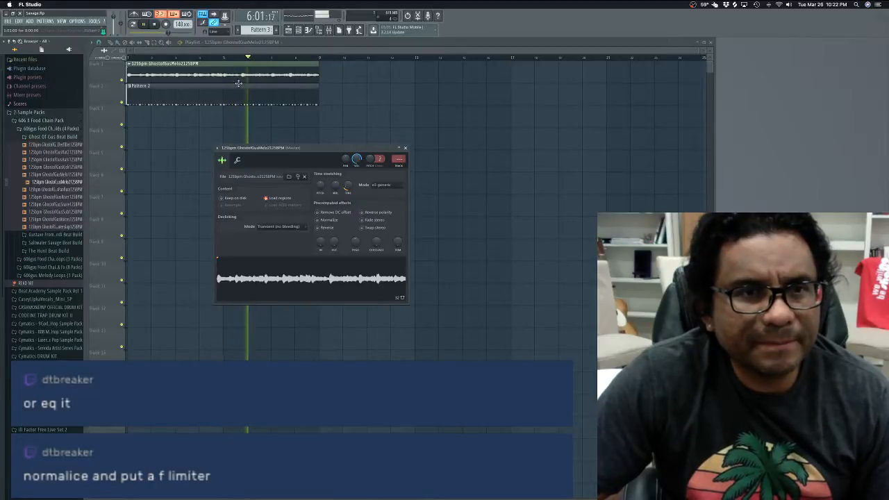
pyautogui.press('space')
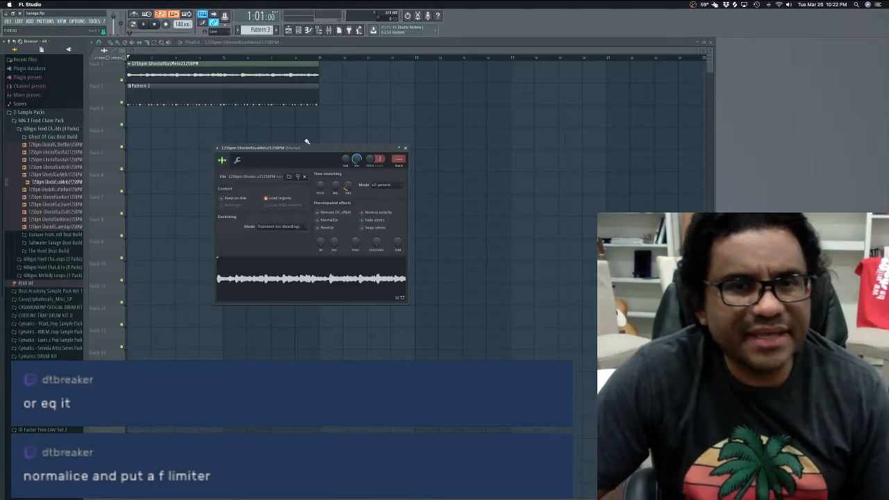
pyautogui.click(406, 149)
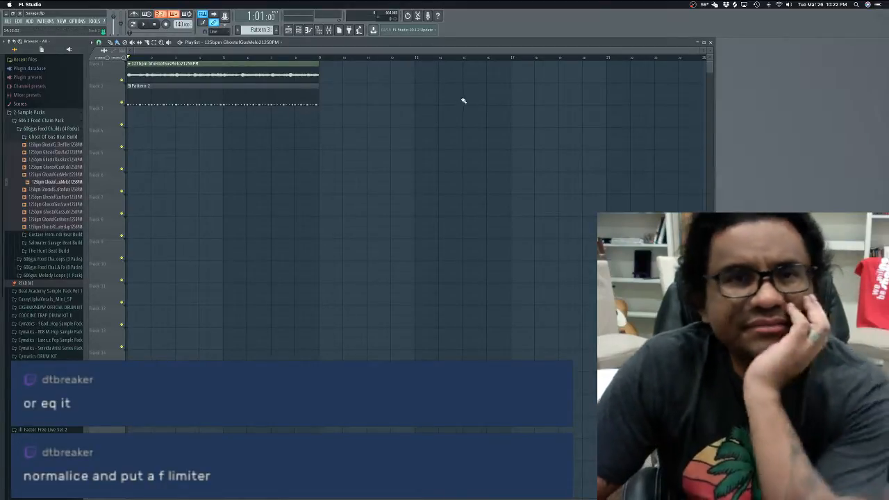
# Step: Show the mixer and briefly play the song to check which tracks receive signal
pyautogui.press('F9')
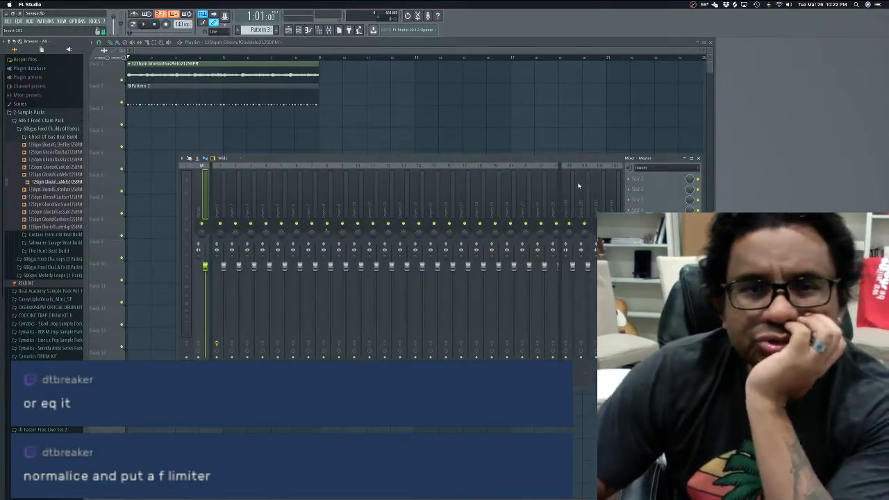
pyautogui.press('space')
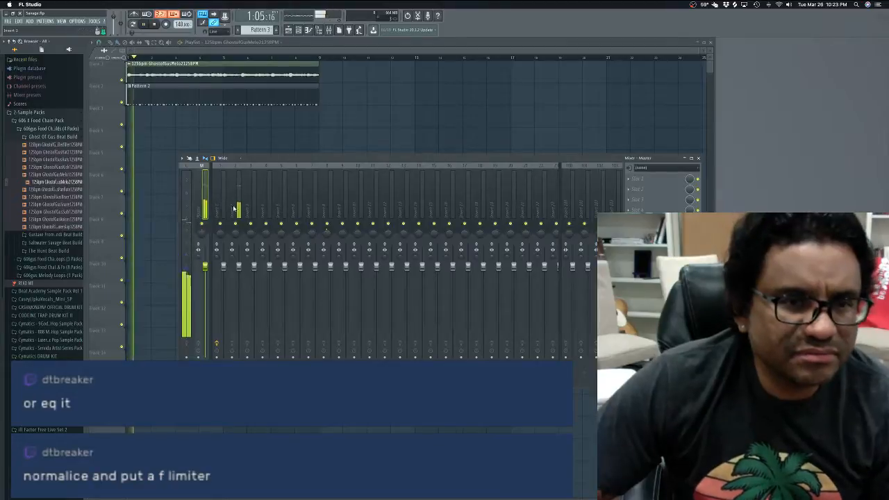
pyautogui.press('space')
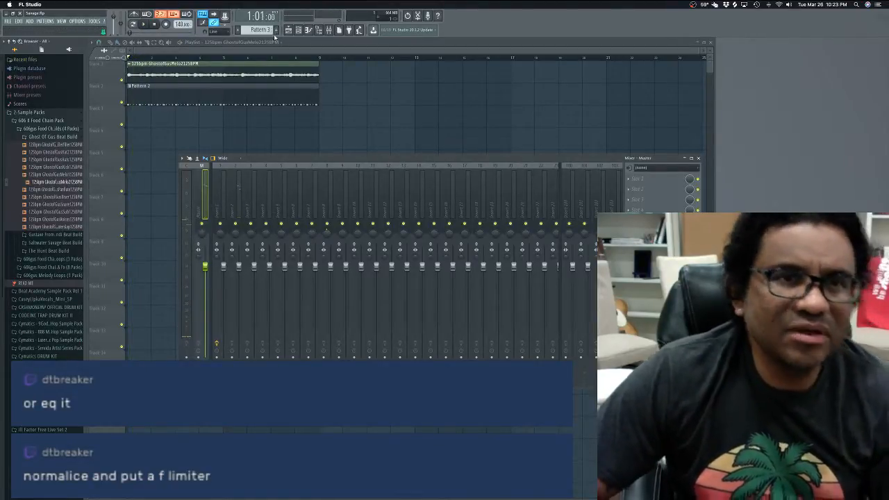
# Step: Show Pattern 2 in the channel rack and delete the sample channel
pyautogui.click(307, 30)
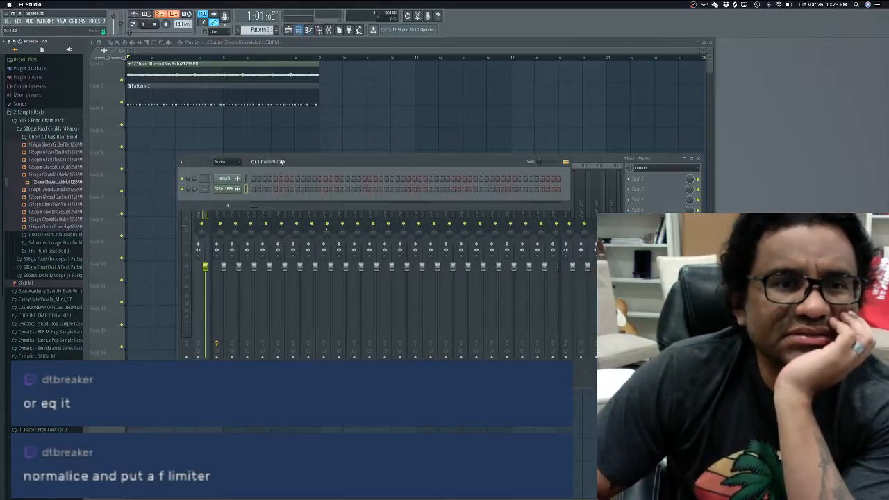
pyautogui.click(208, 95)
pyautogui.scroll(-1, 208, 150)
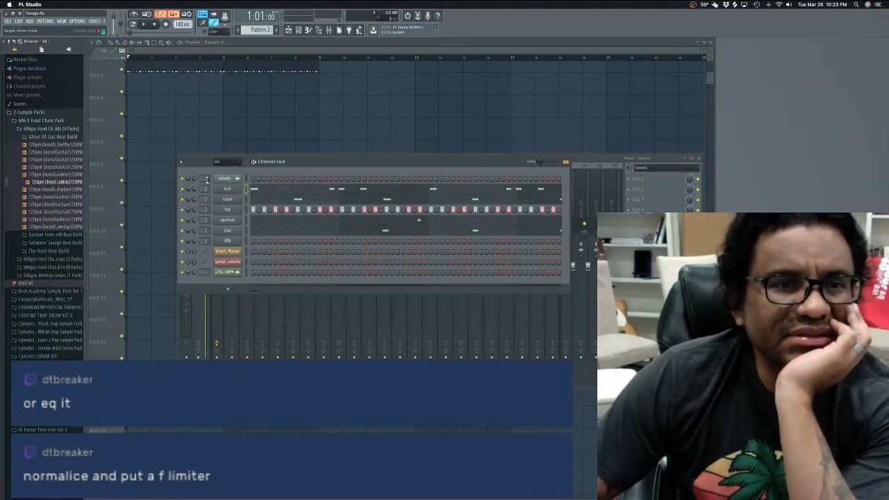
pyautogui.scroll(2, 208, 139)
pyautogui.scroll(2, 206, 189)
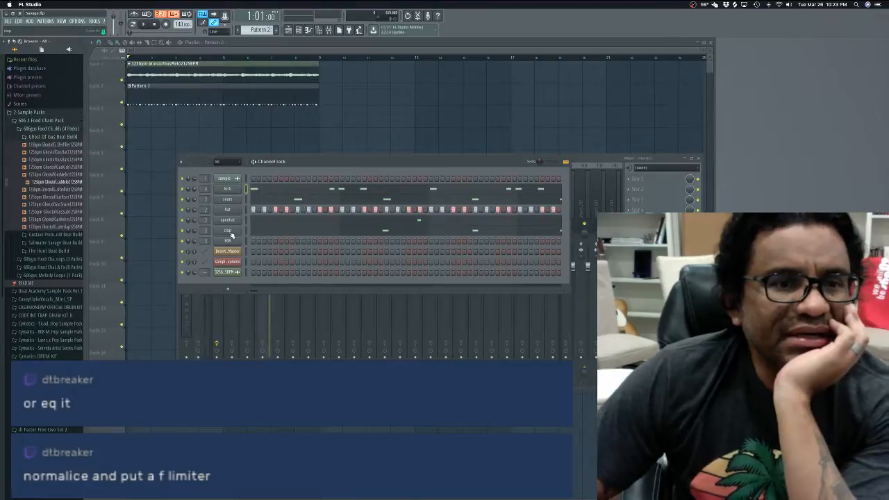
pyautogui.rightClick(225, 182)
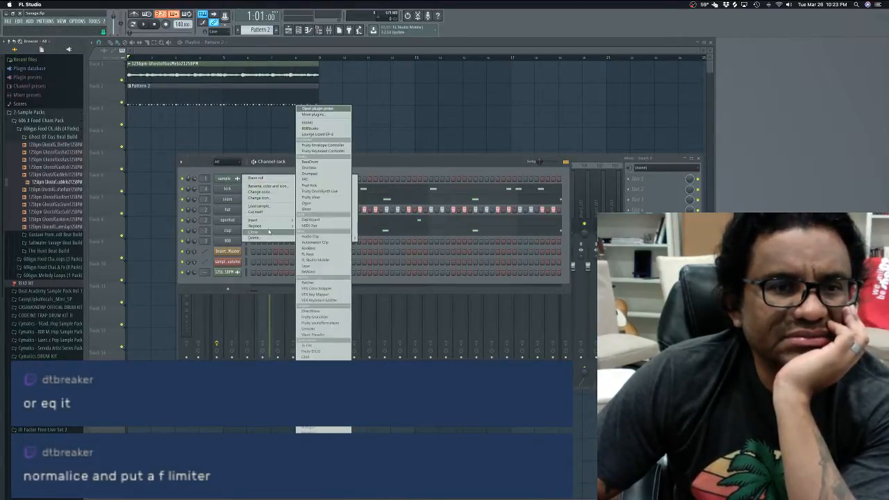
pyautogui.click(253, 238)
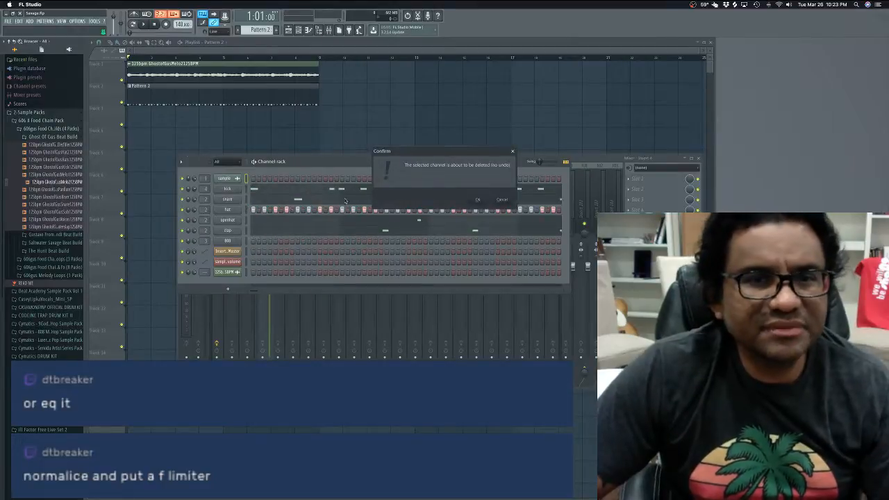
pyautogui.click(473, 200)
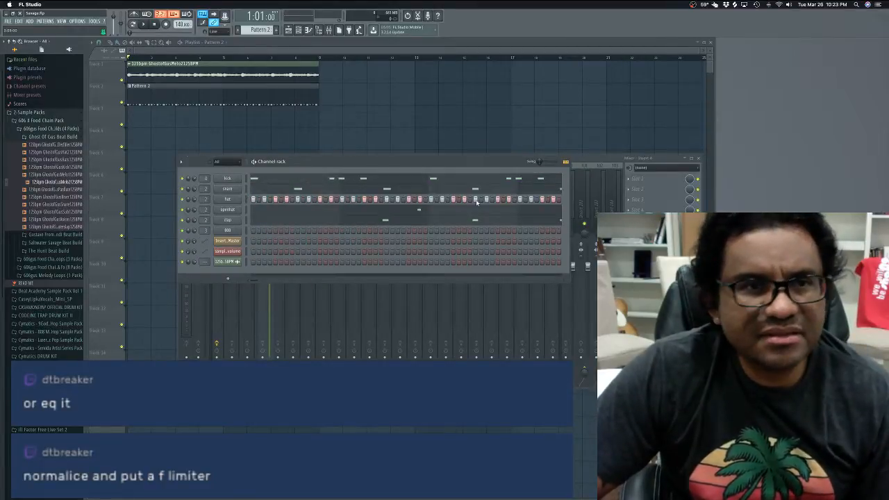
# Step: Route the melody loop channel to mixer insert 1 and the kick channel to insert 2
pyautogui.click(235, 262)
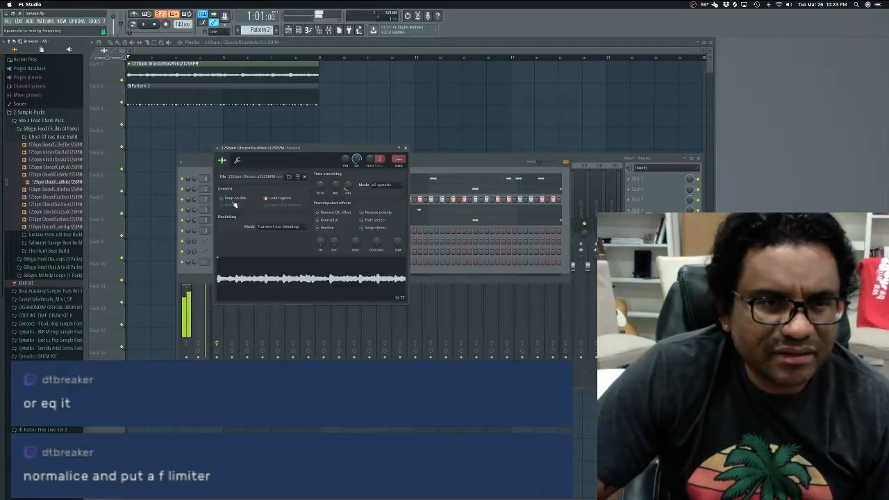
pyautogui.click(405, 154)
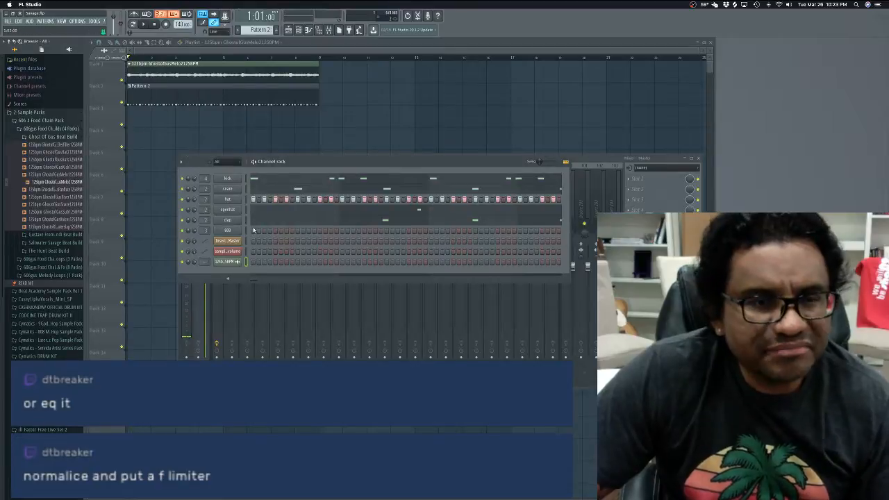
pyautogui.moveTo(206, 262); pyautogui.dragTo(206, 256)
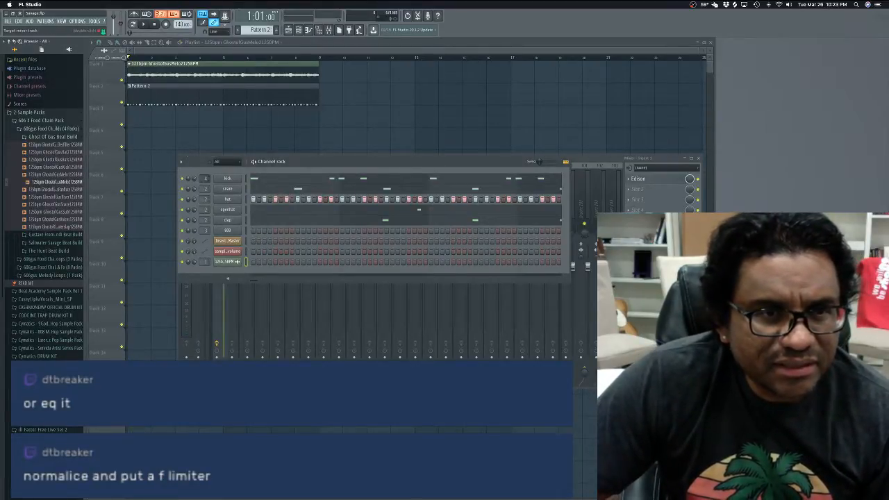
pyautogui.moveTo(206, 178); pyautogui.dragTo(206, 187)
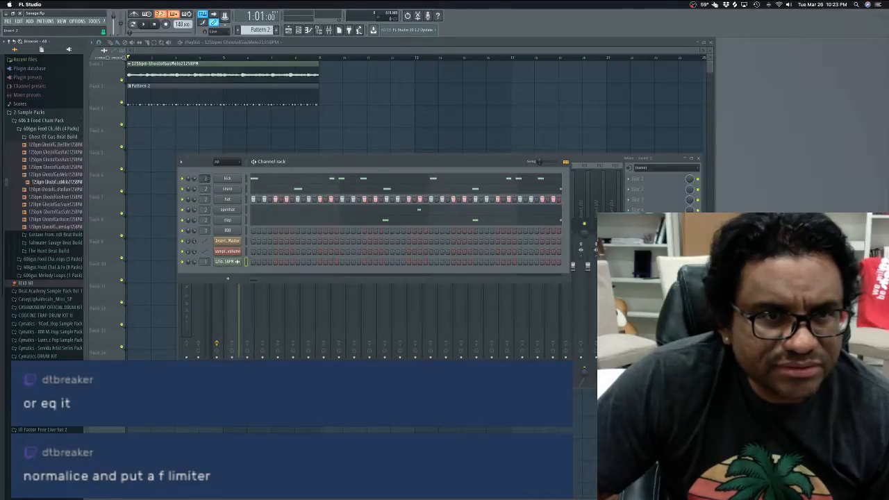
# Step: Delete the Master insert automation channel and the sample volume automation channel from the channel rack
pyautogui.rightClick(233, 244)
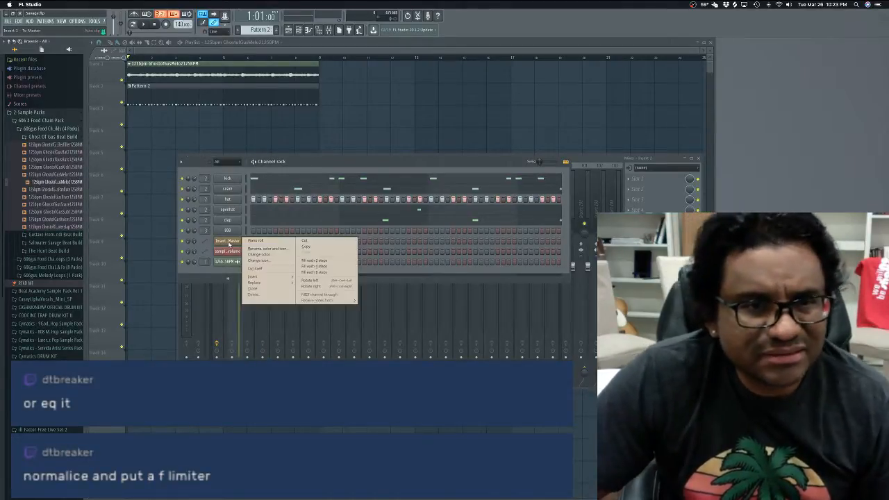
pyautogui.click(267, 294)
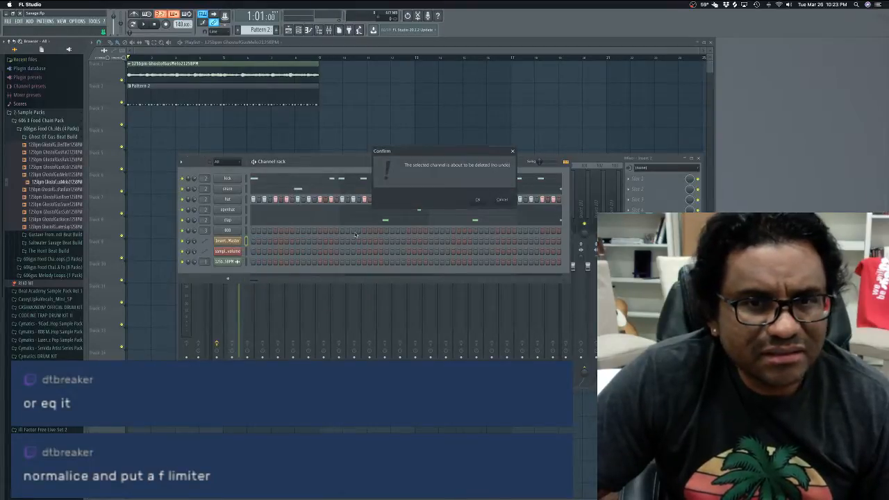
pyautogui.click(478, 201)
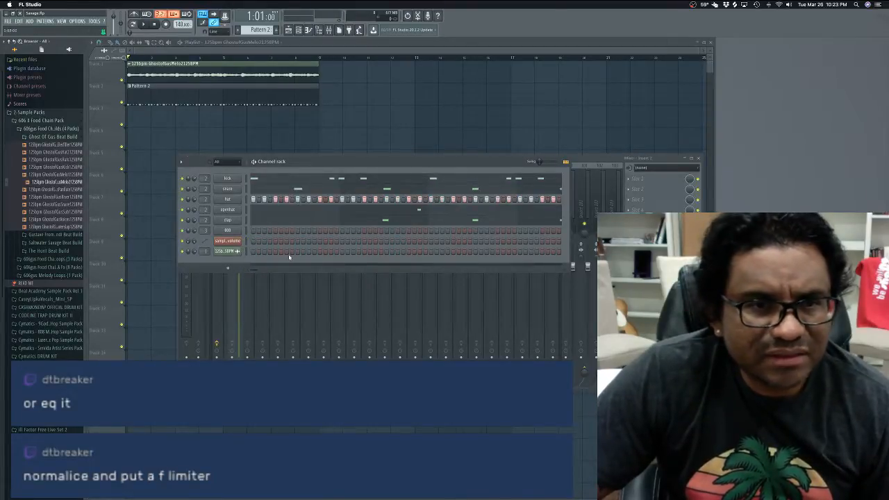
pyautogui.rightClick(240, 245)
pyautogui.click(267, 295)
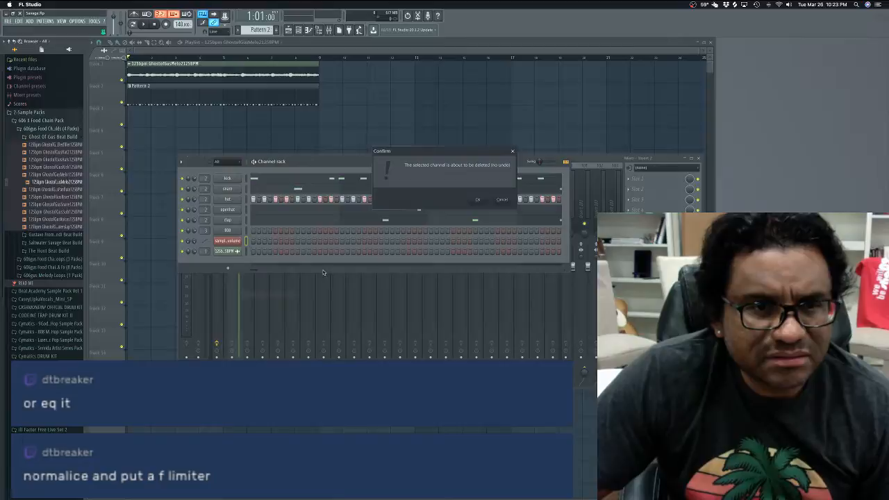
pyautogui.click(478, 199)
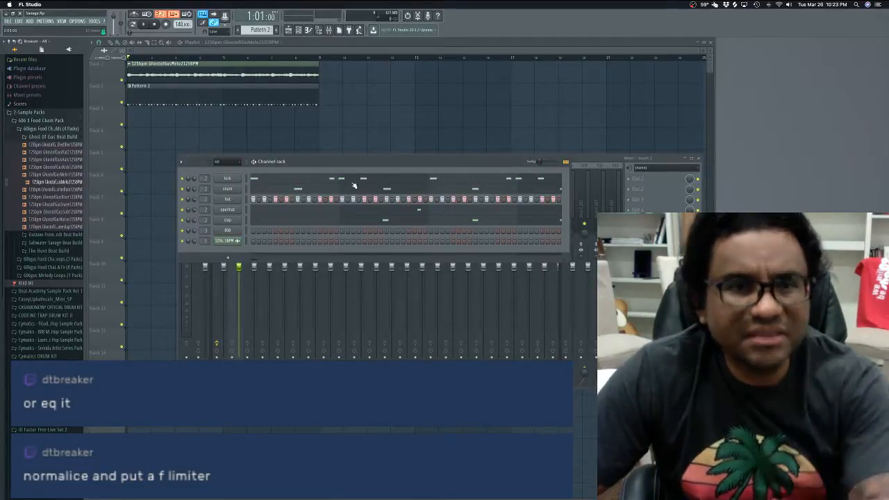
# Step: Move the channel rack to uncover the first mixer tracks and briefly play the song to check the new routing
pyautogui.moveTo(356, 159); pyautogui.dragTo(459, 166)
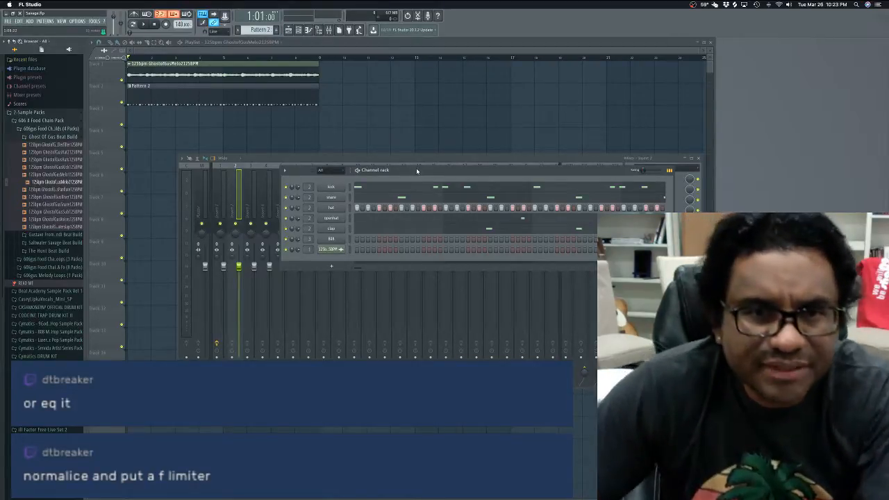
pyautogui.moveTo(417, 168); pyautogui.dragTo(382, 155)
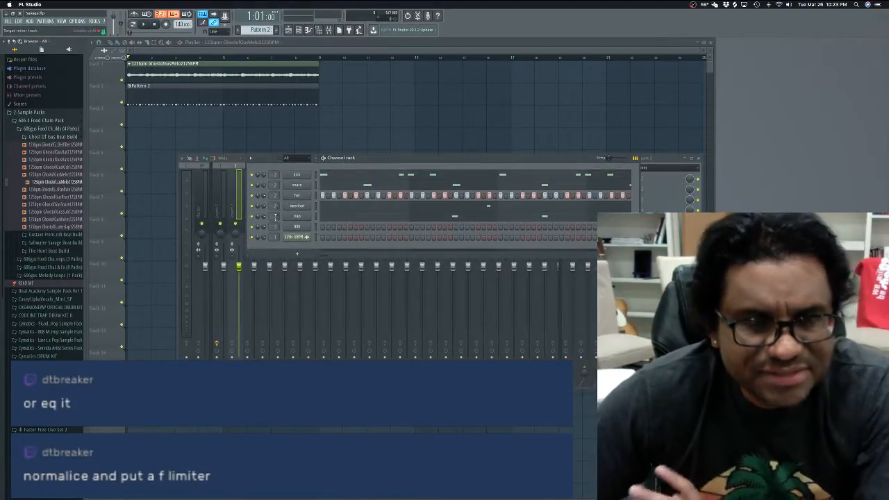
pyautogui.press('space')
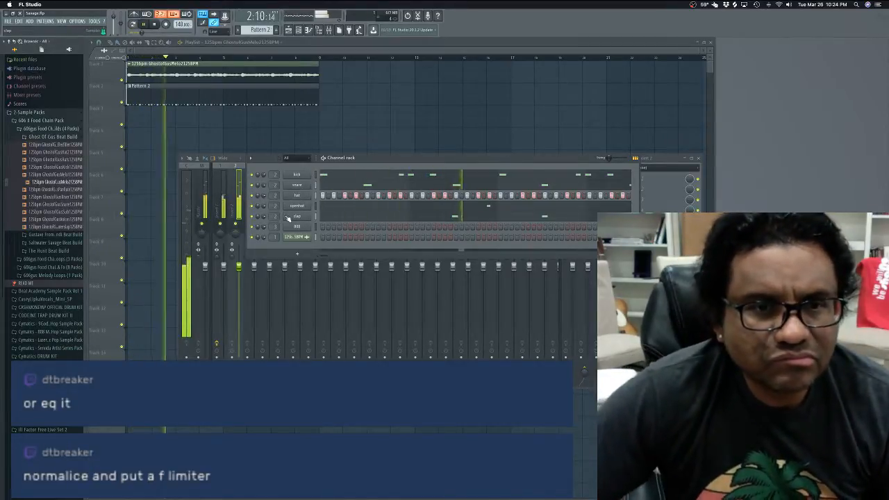
pyautogui.press('space')
# Step: Try to rename the melody loop channel to sample
pyautogui.rightClick(309, 237)
pyautogui.click(321, 245)
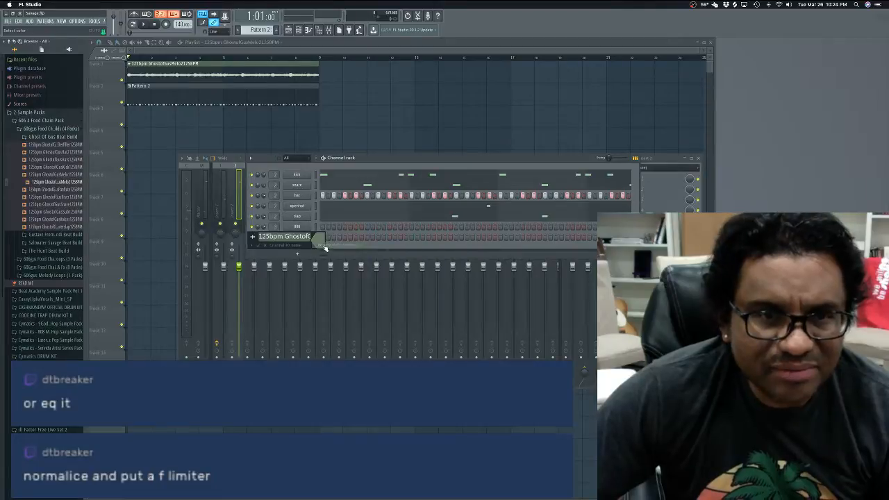
pyautogui.write('S')
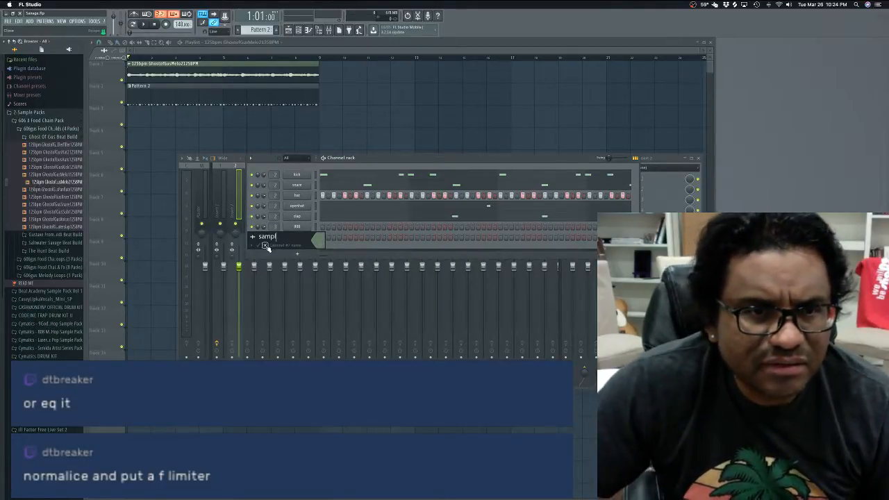
pyautogui.press('Escape')
pyautogui.rightClick(289, 239)
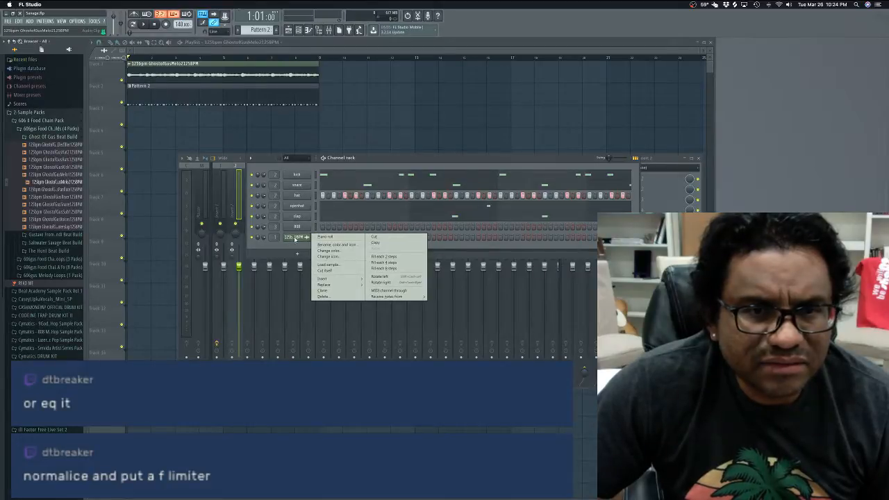
pyautogui.click(315, 246)
pyautogui.moveTo(293, 238); pyautogui.dragTo(246, 237)
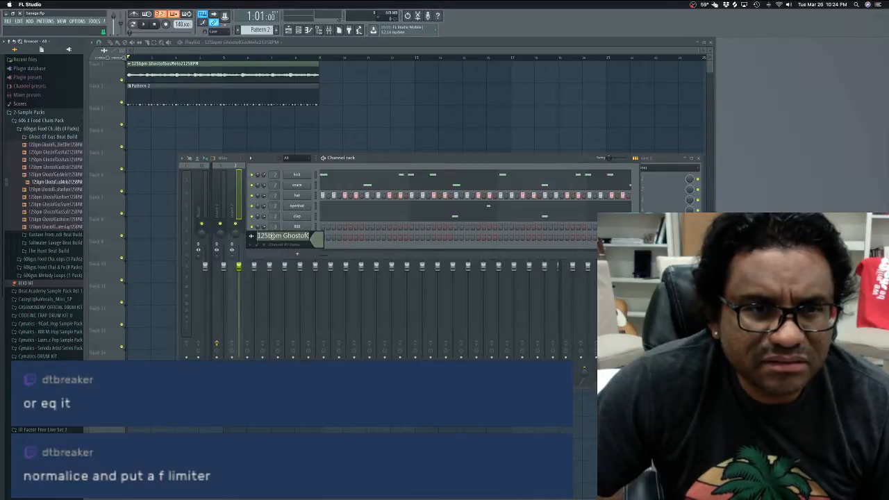
pyautogui.press('Return')
pyautogui.click(291, 237)
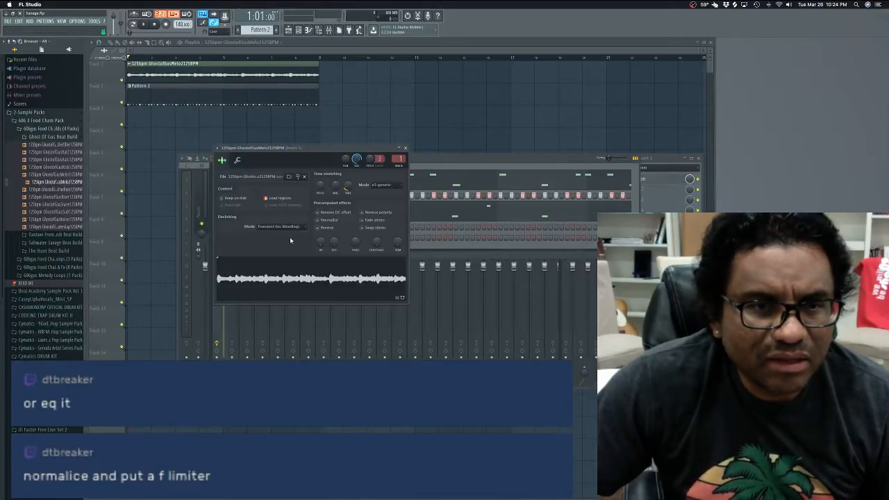
pyautogui.click(404, 149)
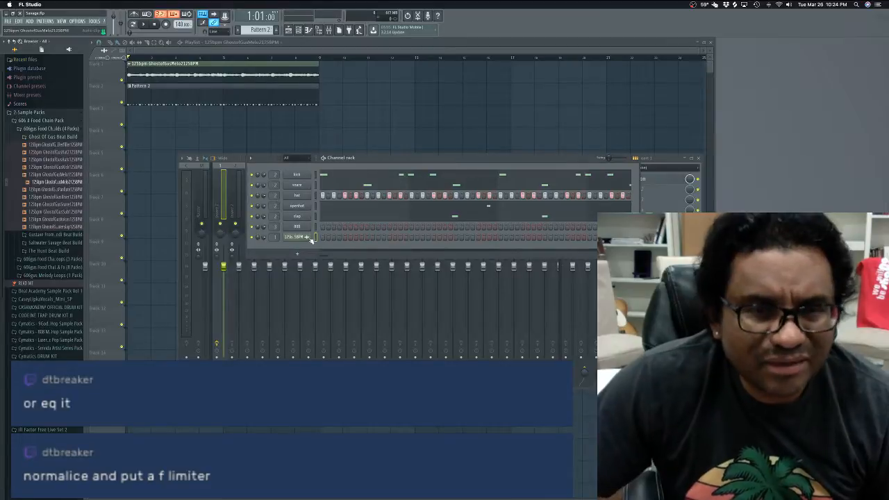
pyautogui.click(298, 239)
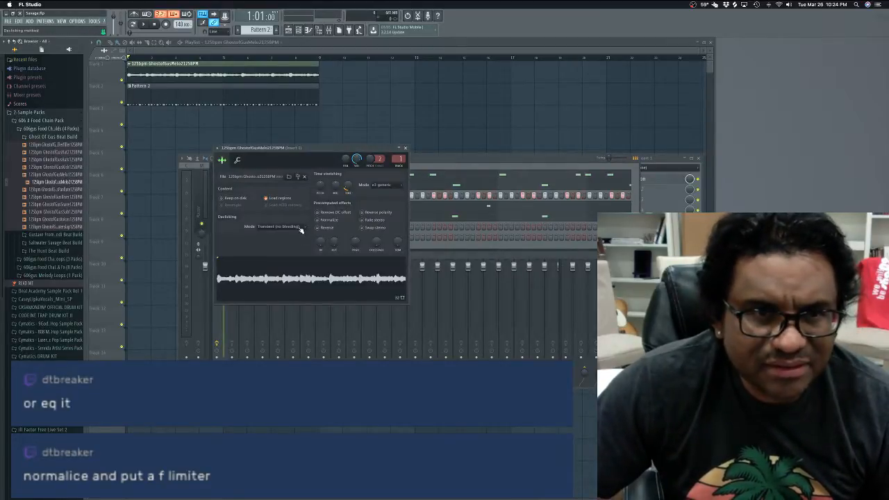
pyautogui.click(404, 148)
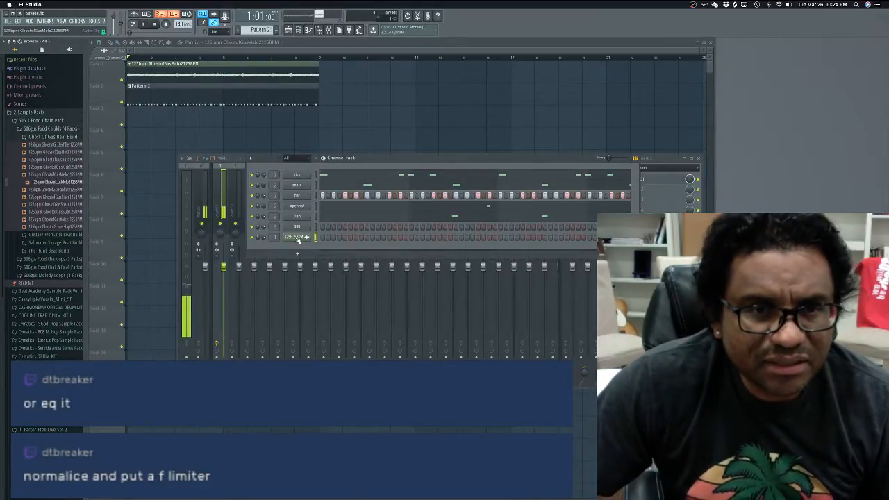
pyautogui.click(297, 238)
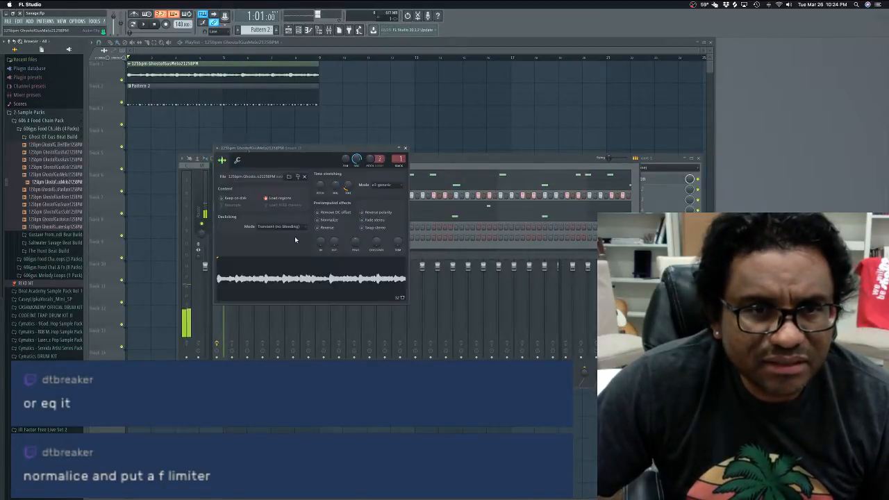
pyautogui.click(405, 148)
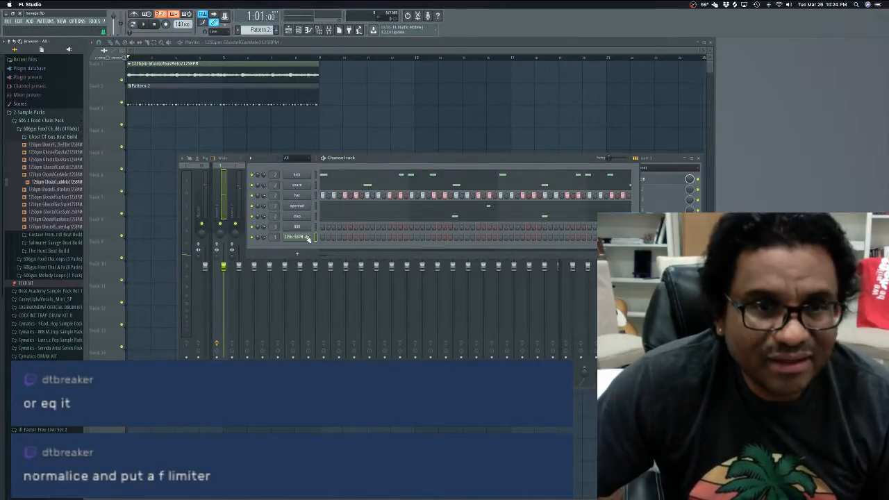
# Step: Rename the melody loop channel to sample
pyautogui.rightClick(306, 238)
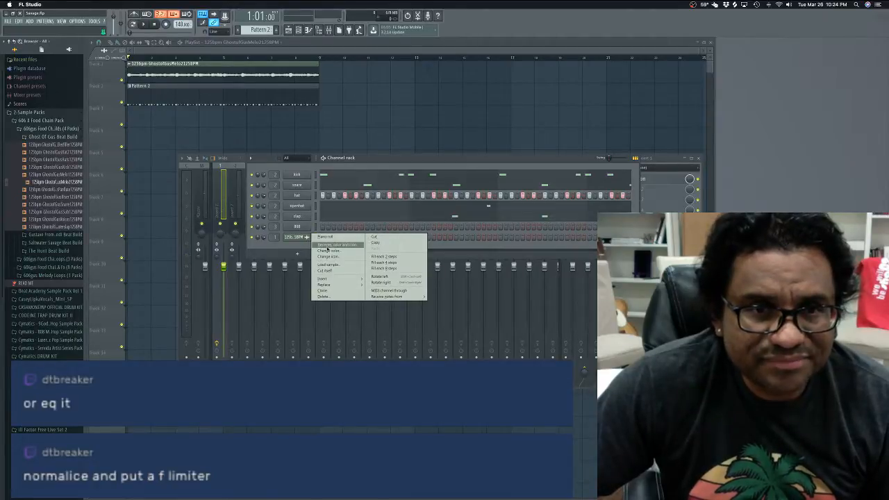
pyautogui.click(335, 251)
pyautogui.write('sample')
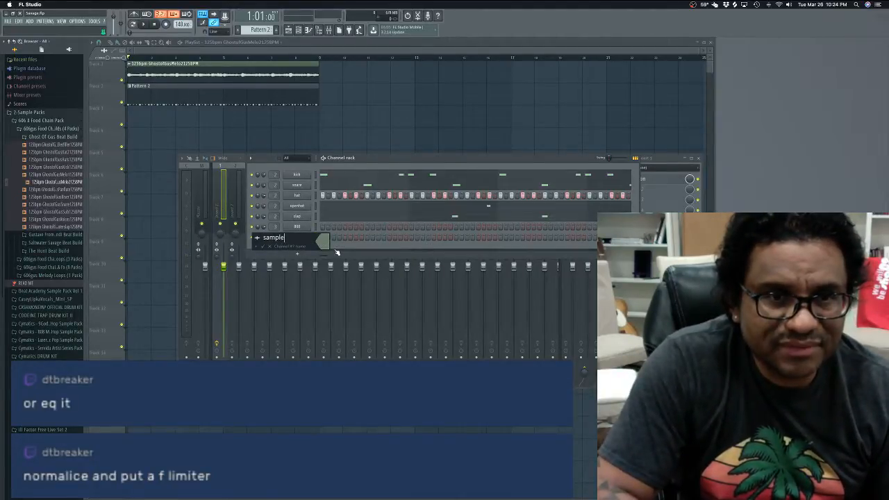
pyautogui.press('Return')
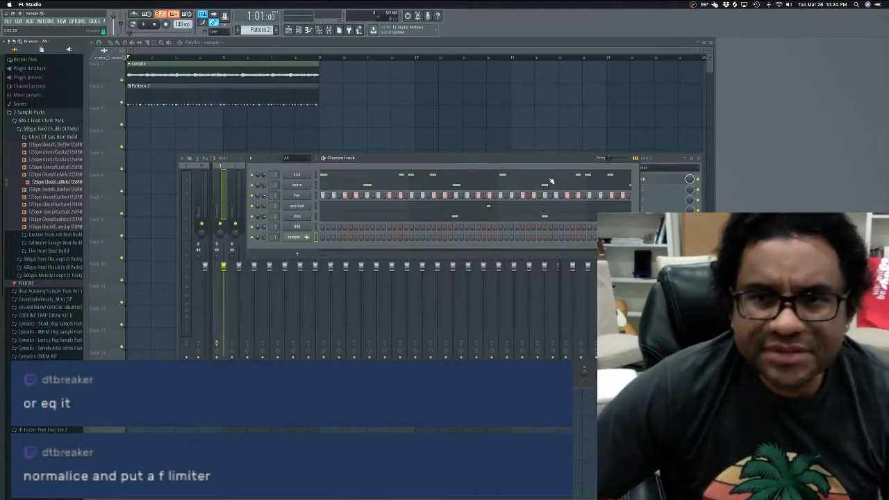
pyautogui.moveTo(540, 164); pyautogui.dragTo(555, 126)
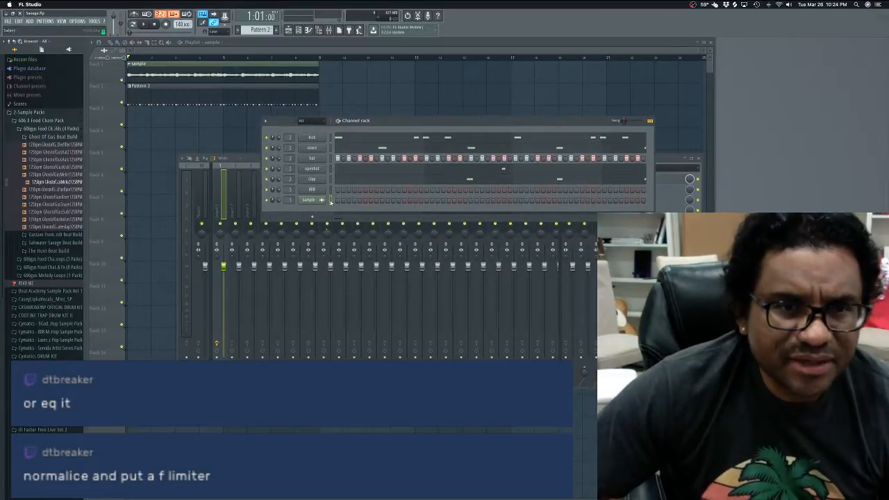
pyautogui.click(312, 200)
pyautogui.click(406, 148)
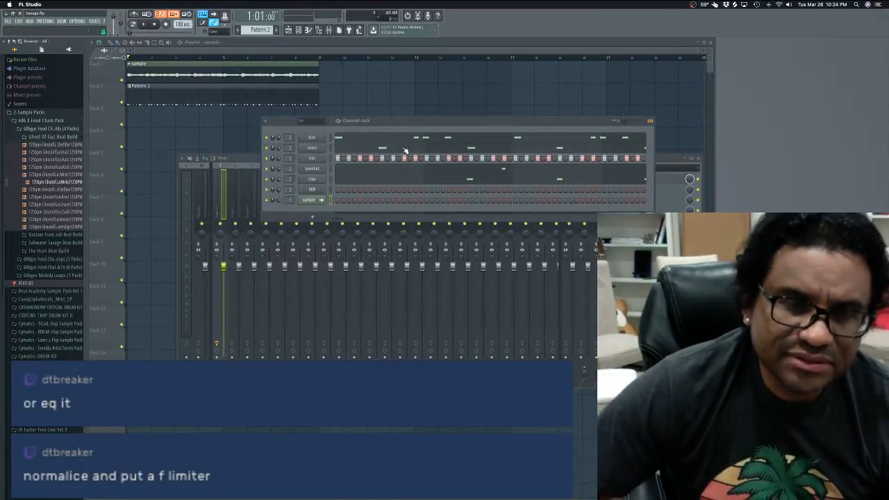
pyautogui.moveTo(379, 124); pyautogui.dragTo(425, 212)
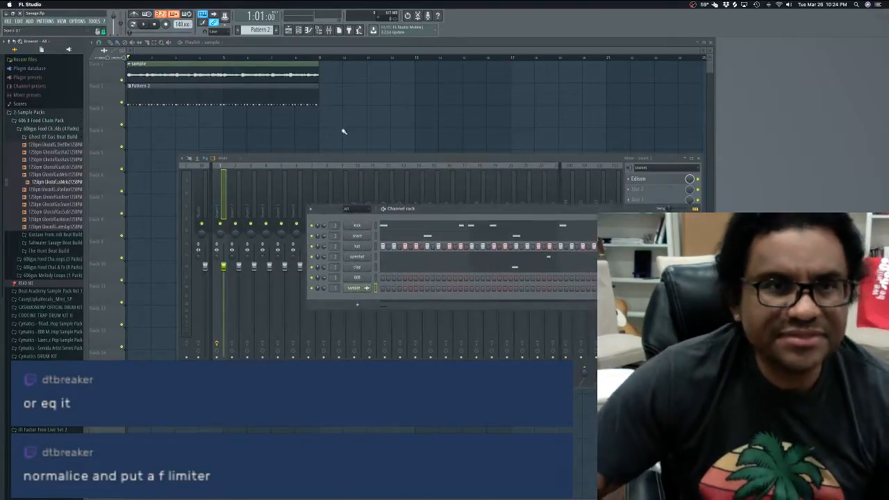
pyautogui.click(256, 96)
pyautogui.doubleClick(257, 96)
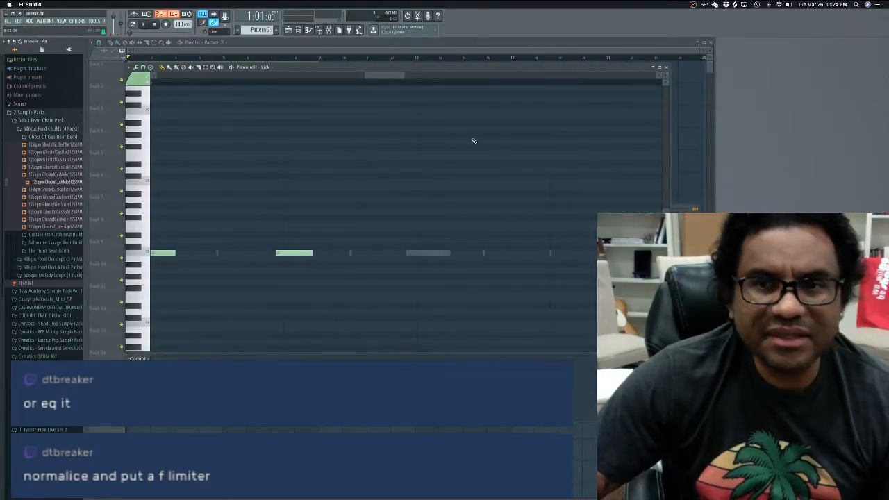
pyautogui.click(665, 68)
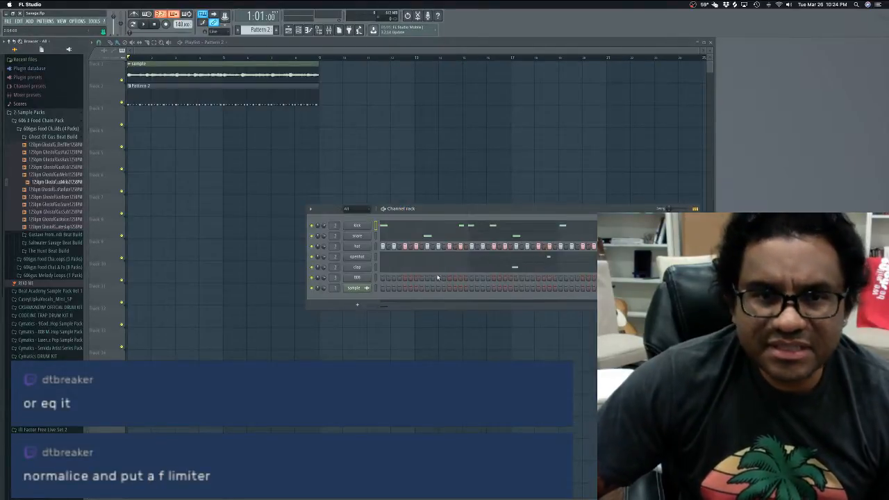
# Step: Select the sample channel, move the channel rack clear of the clips and briefly play the song to check the beat
pyautogui.click(361, 288)
pyautogui.click(407, 150)
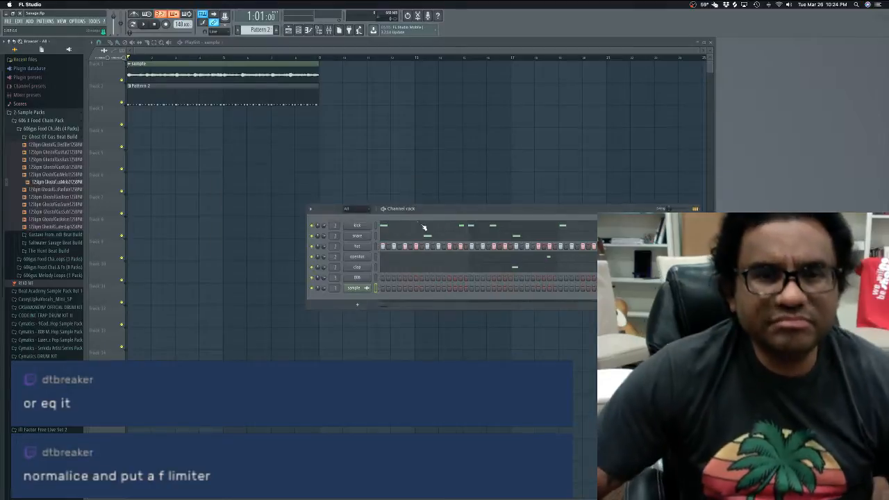
pyautogui.moveTo(439, 208); pyautogui.dragTo(419, 184)
pyautogui.press('space')
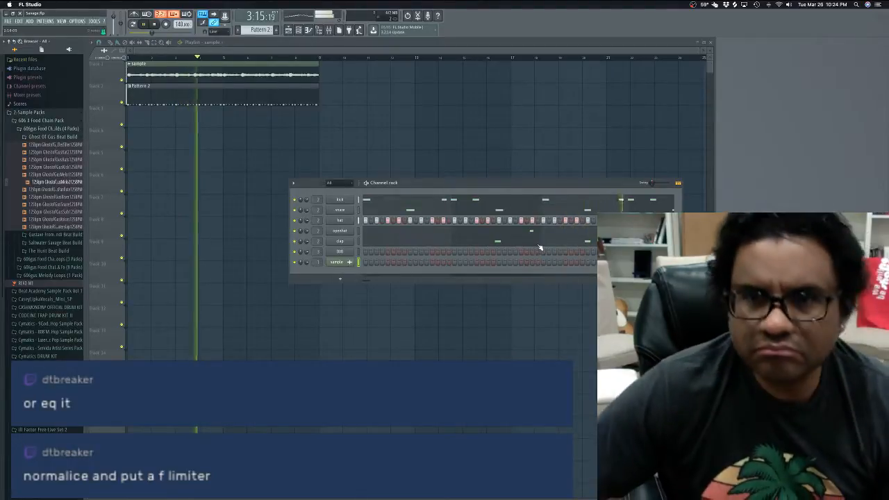
pyautogui.press('space')
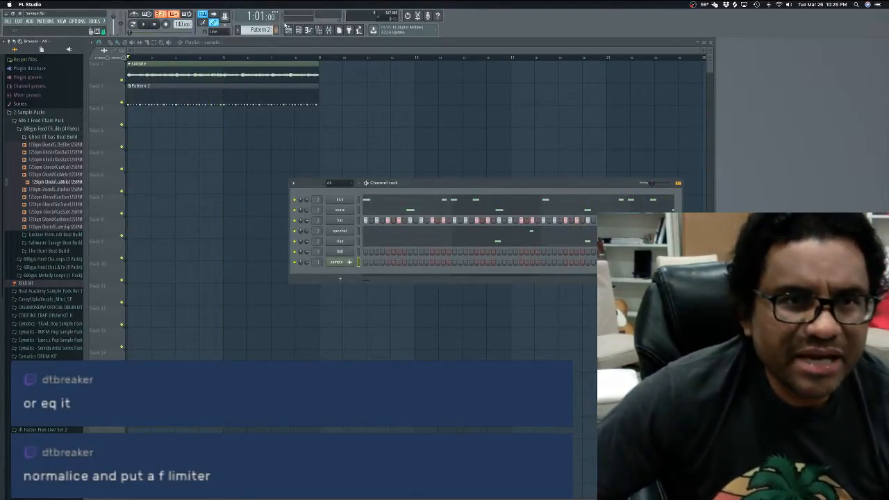
# Step: Switch to Pattern 3, add the 808 channel's sample to the playlist as a new audio channel and delete its clip
pyautogui.moveTo(268, 28); pyautogui.dragTo(267, 22)
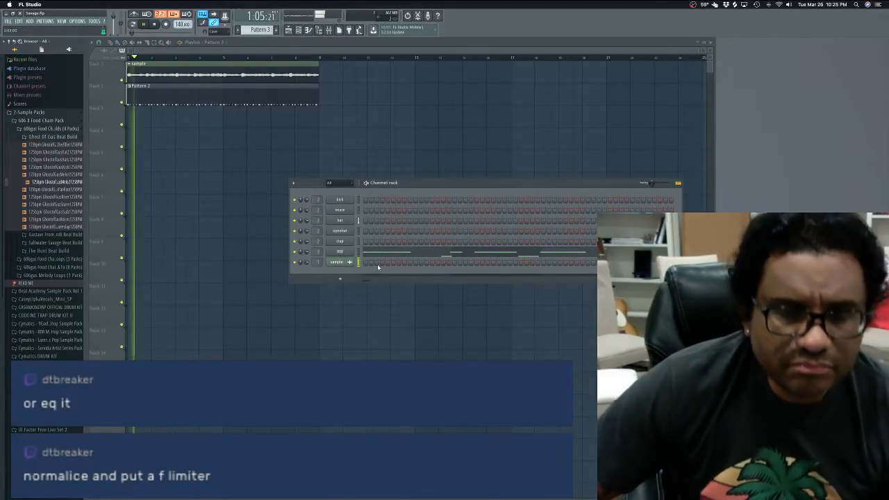
pyautogui.click(340, 253)
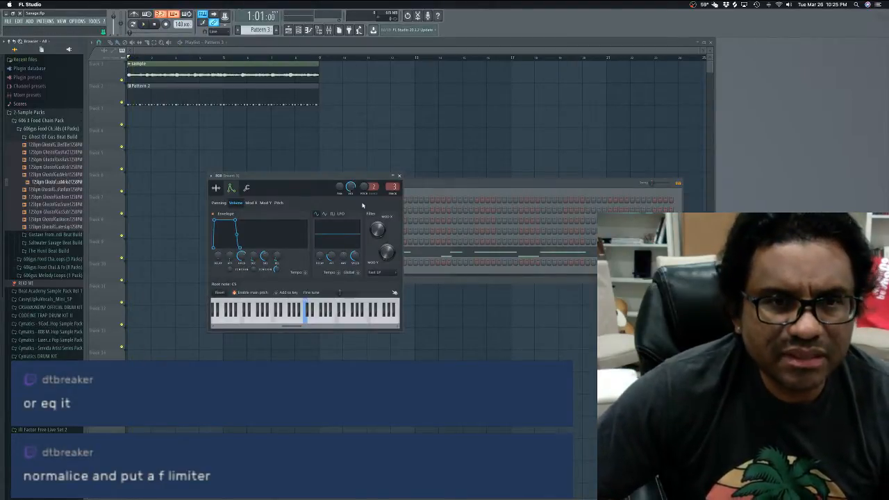
pyautogui.click(221, 190)
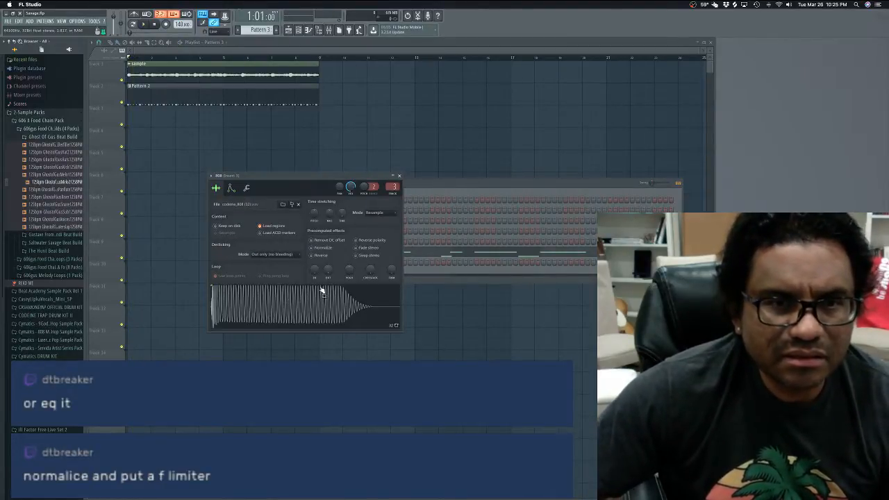
pyautogui.moveTo(322, 291); pyautogui.dragTo(321, 295)
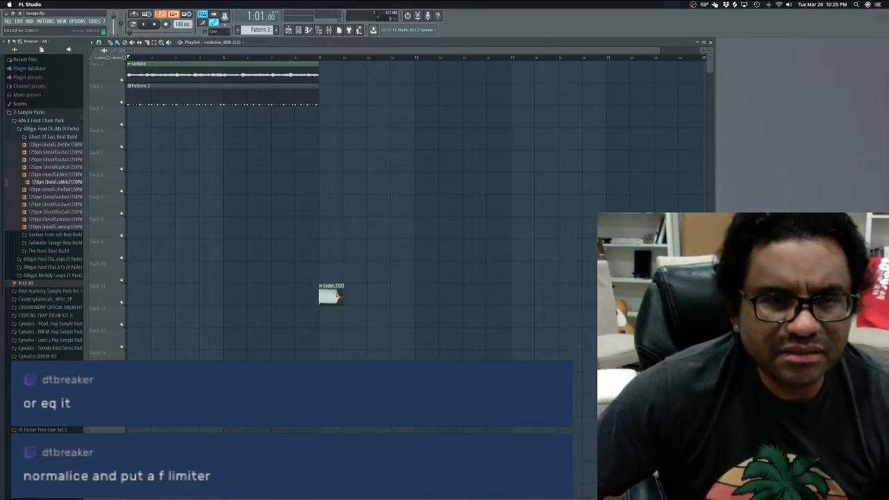
pyautogui.rightClick(338, 296)
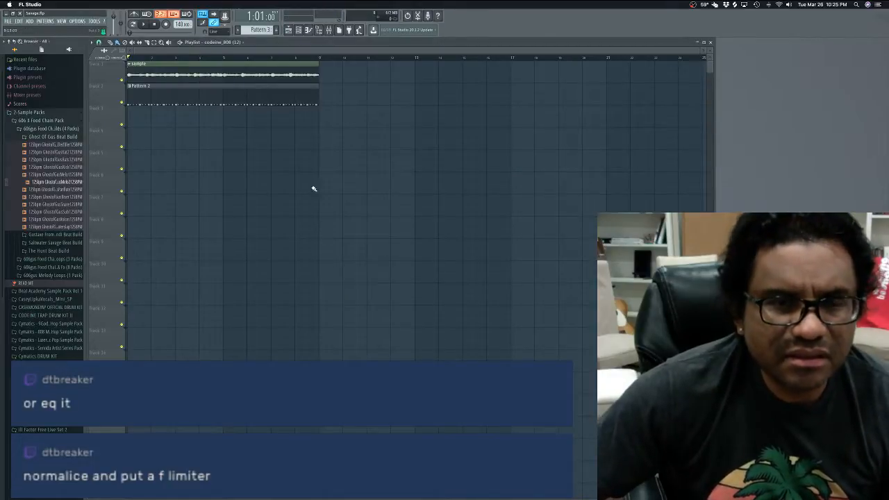
# Step: Reopen the channel rack with all channels shown and check the settings of the new codeine_808 (12) audio channel
pyautogui.click(308, 30)
pyautogui.click(309, 31)
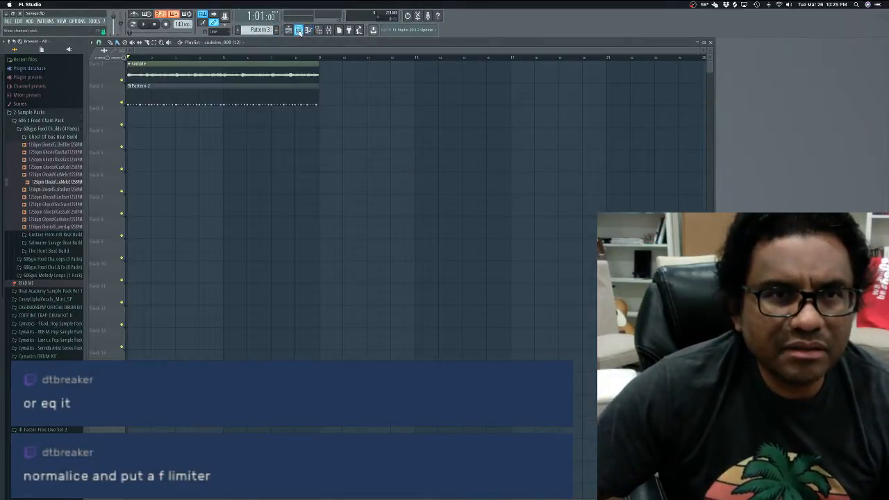
pyautogui.click(299, 31)
pyautogui.click(339, 184)
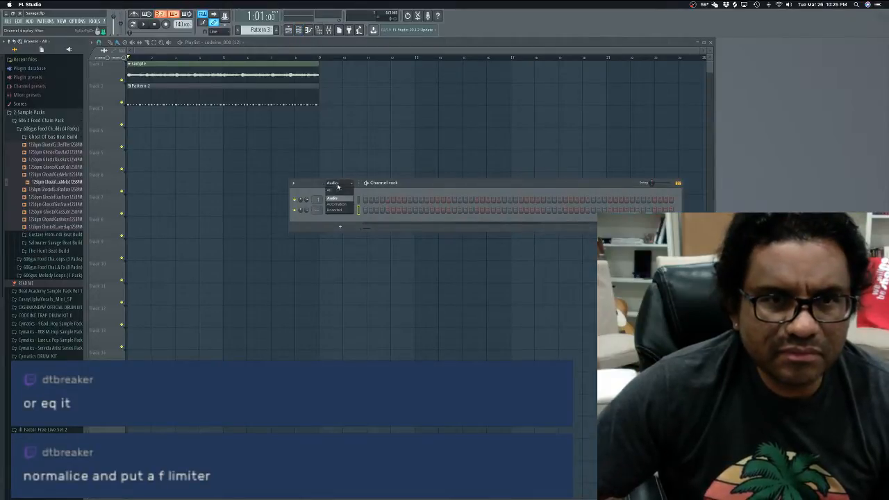
pyautogui.click(338, 189)
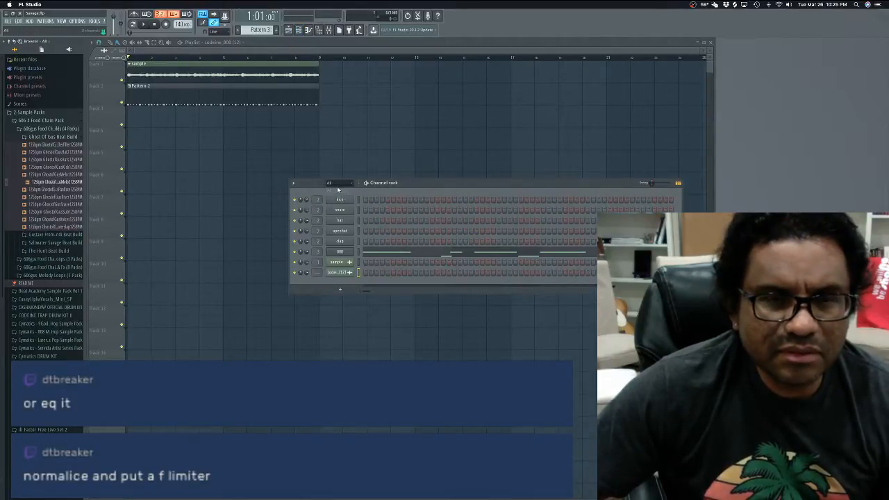
pyautogui.click(345, 273)
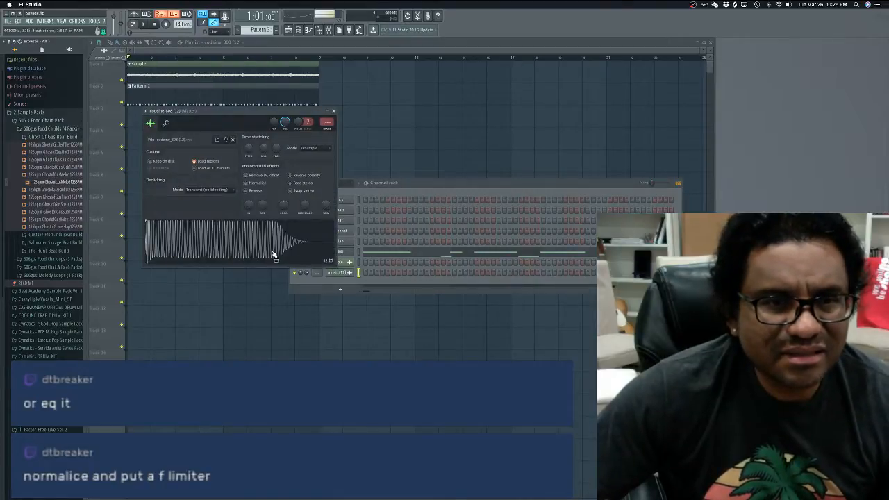
pyautogui.click(334, 111)
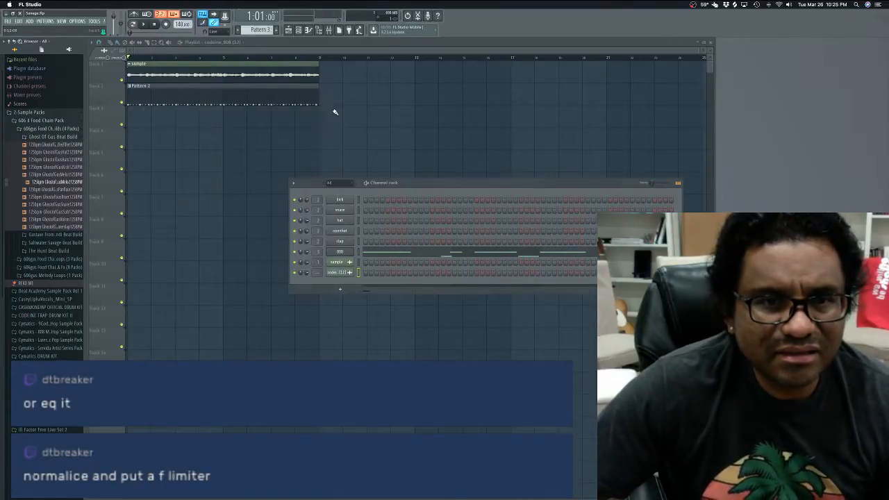
# Step: Delete the original 808 channel from the channel rack
pyautogui.rightClick(344, 255)
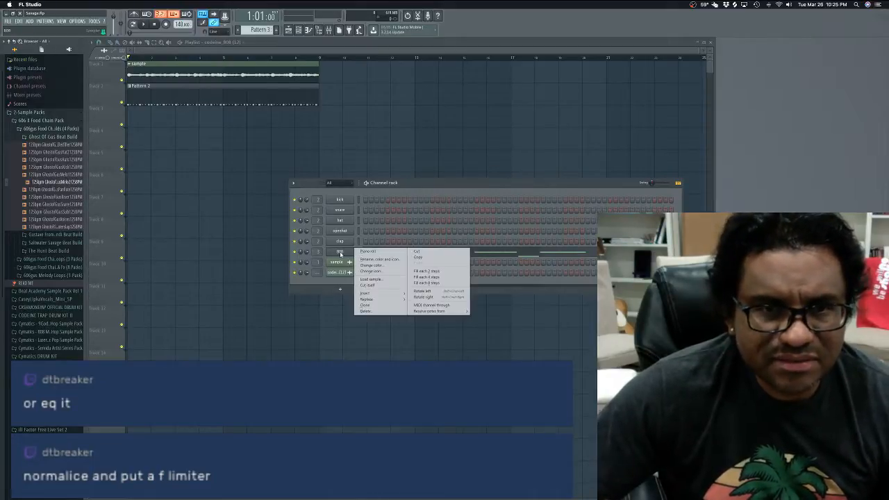
pyautogui.click(376, 311)
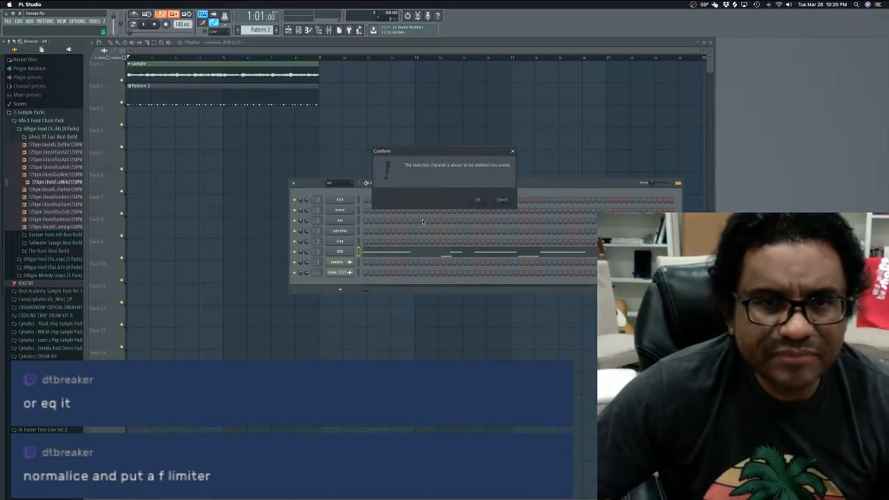
pyautogui.click(479, 201)
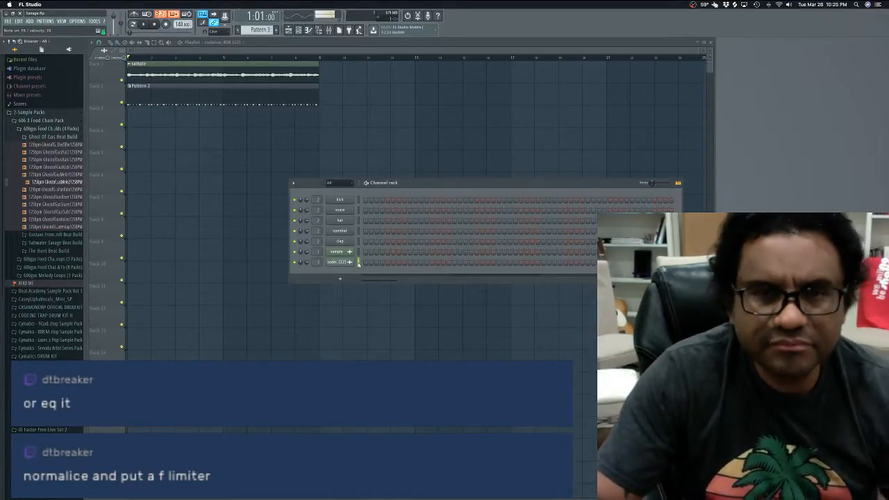
# Step: Play the arrangement from the start and try bass notes with the codeine_808 (12) channel over it
pyautogui.press('space')
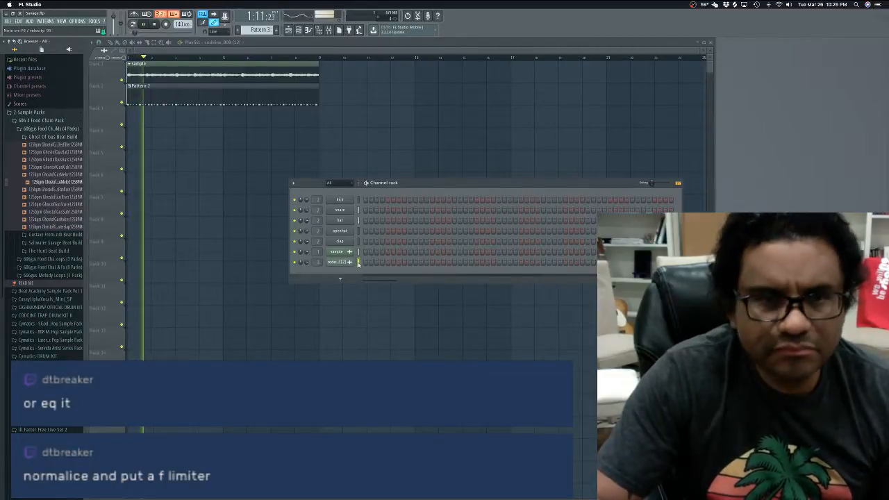
pyautogui.press('space')
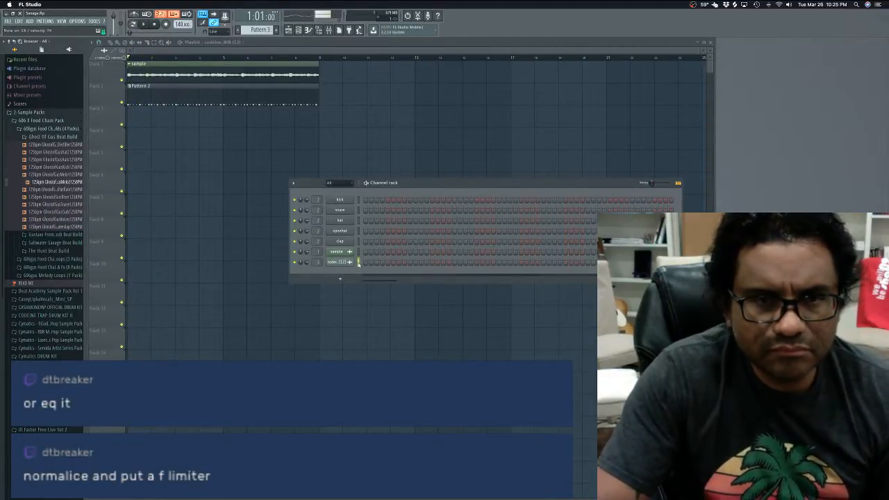
pyautogui.press('space')
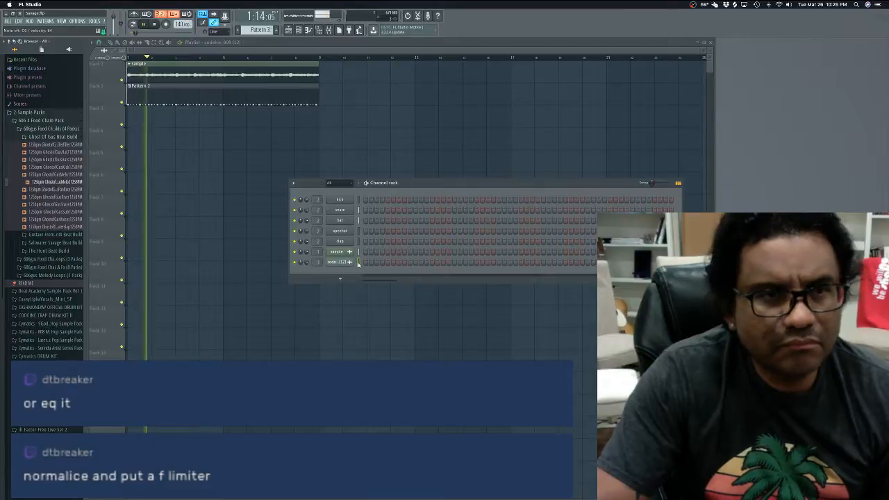
pyautogui.press('space')
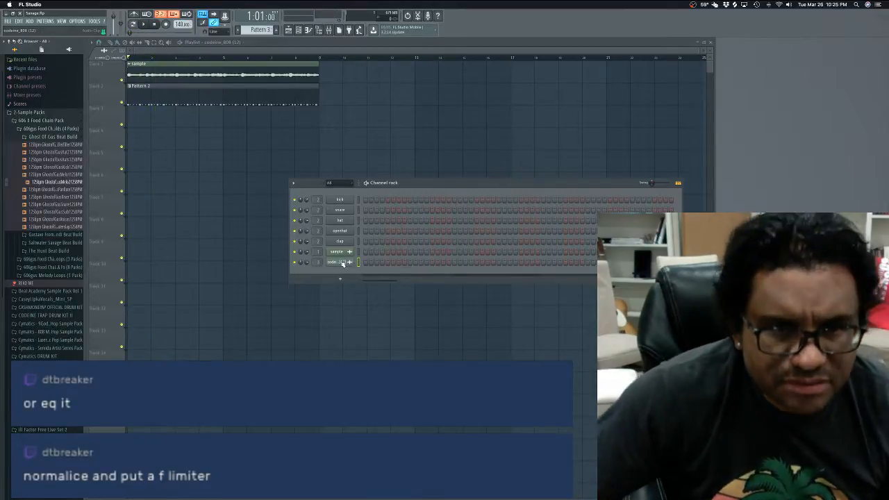
# Step: Examine the settings of the sample channel and the sample and miscellaneous settings of the codeine_808 (12) channel
pyautogui.click(340, 253)
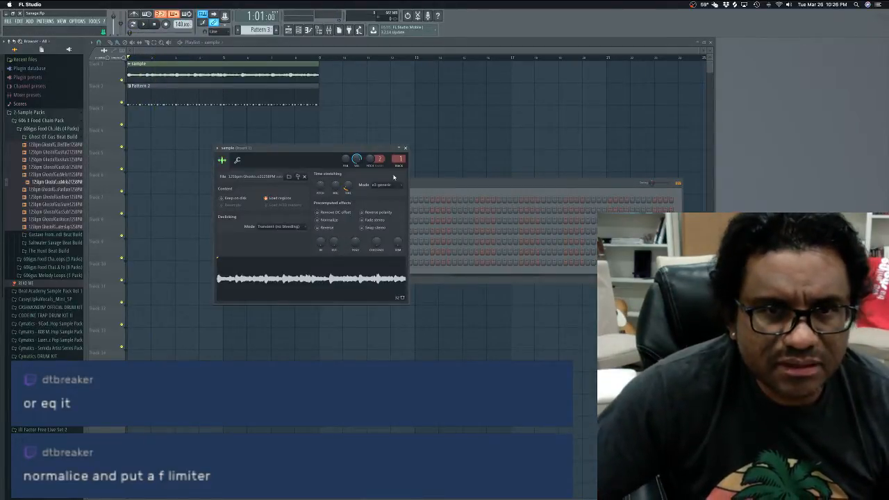
pyautogui.click(406, 148)
pyautogui.click(342, 262)
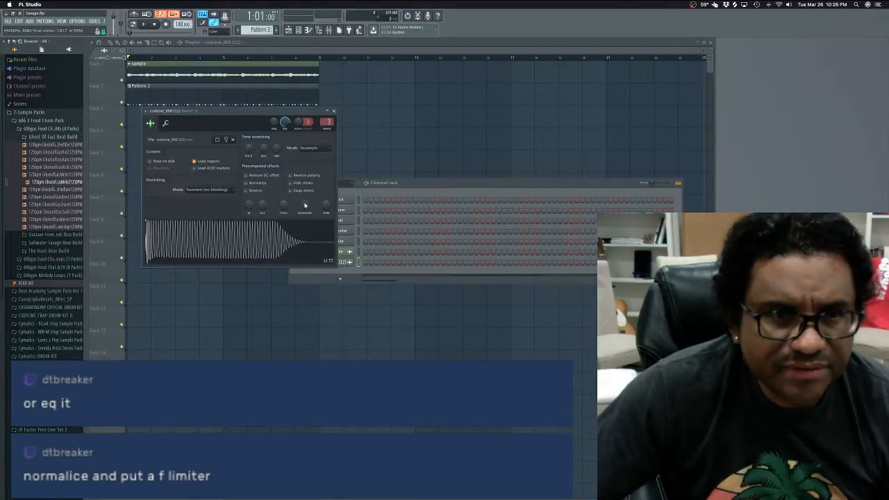
pyautogui.click(167, 124)
pyautogui.click(150, 124)
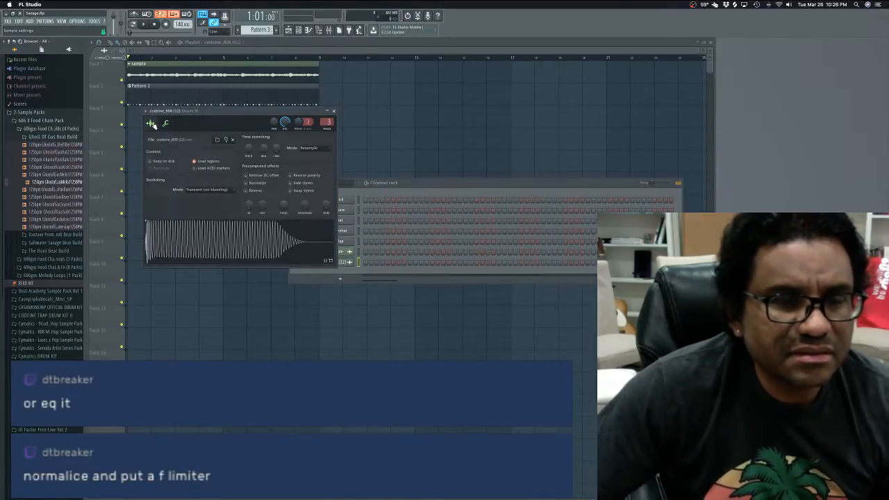
pyautogui.click(168, 125)
pyautogui.click(153, 124)
pyautogui.click(166, 124)
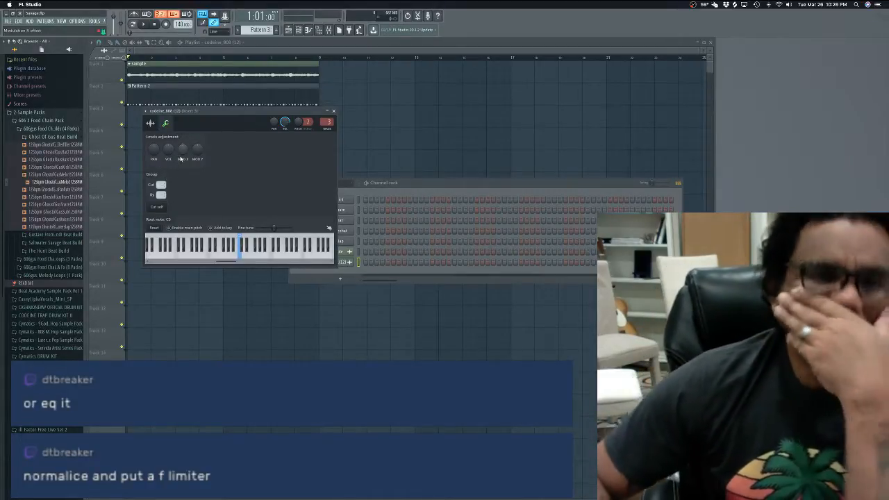
pyautogui.click(335, 111)
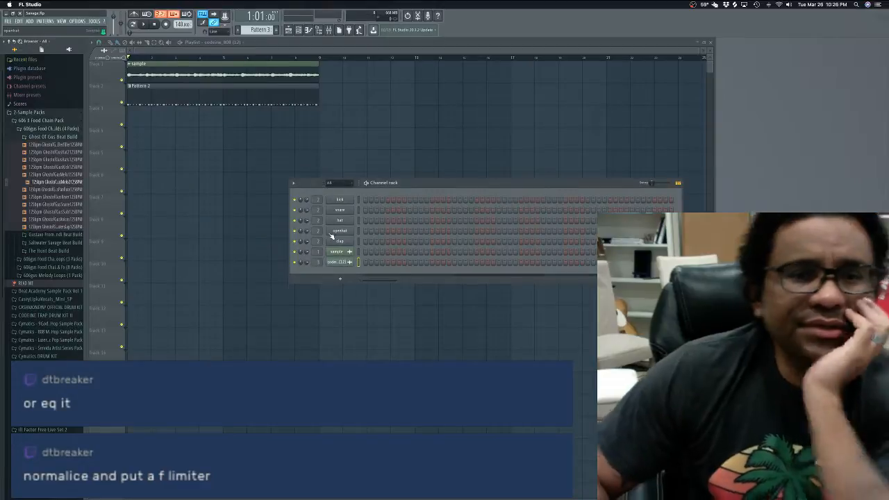
# Step: Delete the codeine_808 (12) channel from the channel rack
pyautogui.rightClick(340, 263)
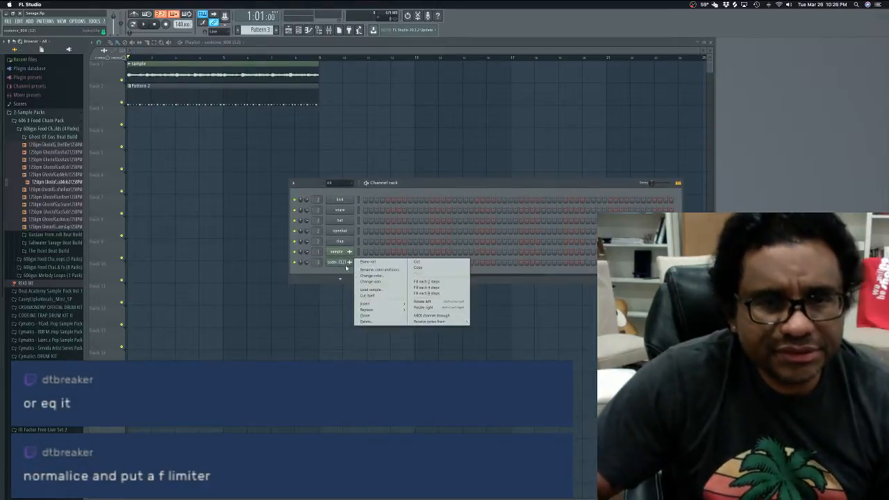
pyautogui.click(379, 320)
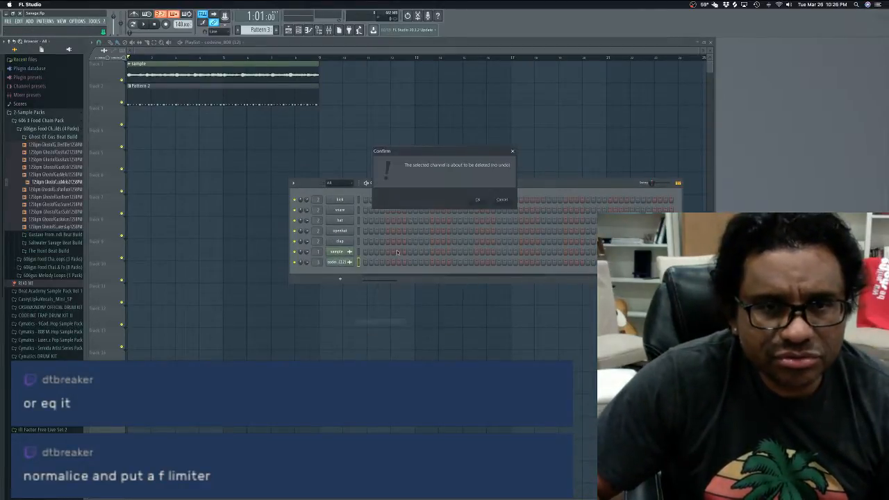
pyautogui.click(478, 201)
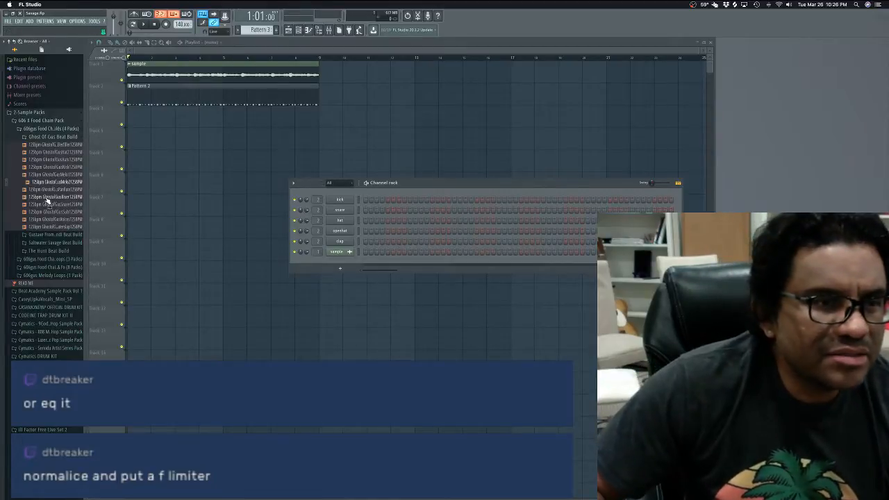
# Step: Add codeine_808 (1) from the 808 folder of CODEINE TRAP DRUM KIT II as a new channel routed to mixer track 3
pyautogui.click(40, 121)
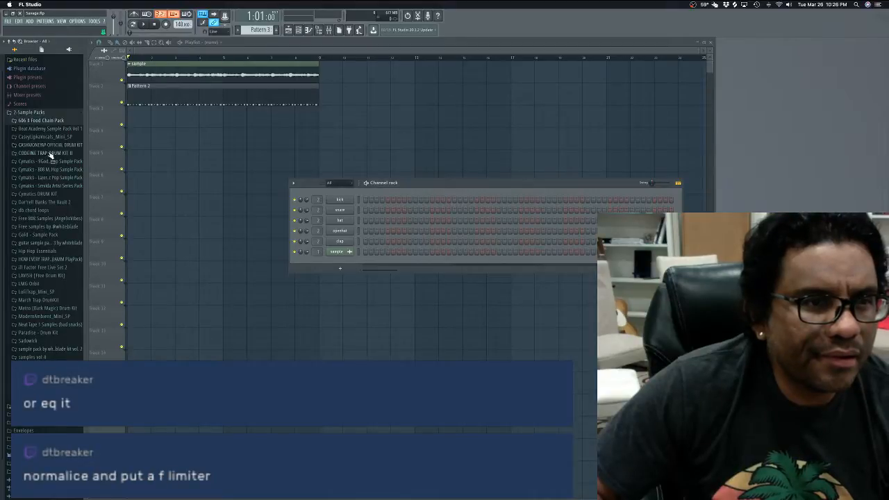
pyautogui.click(45, 152)
pyautogui.click(38, 170)
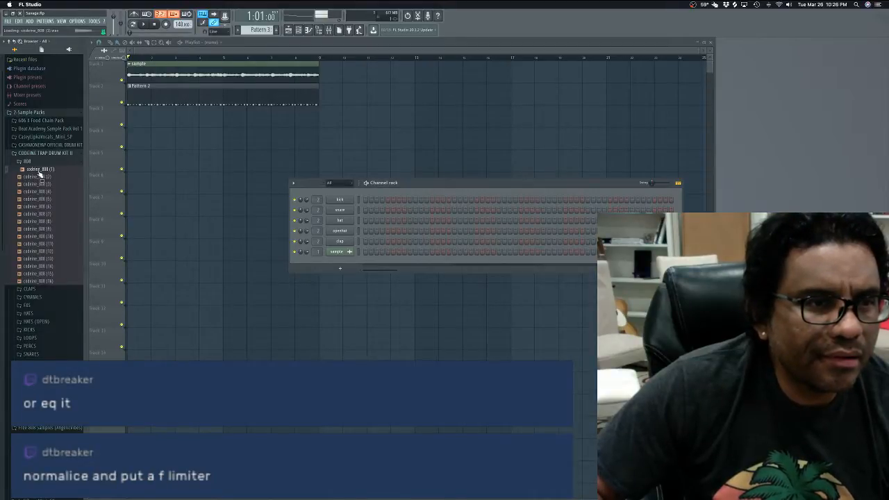
pyautogui.moveTo(38, 172); pyautogui.dragTo(340, 263)
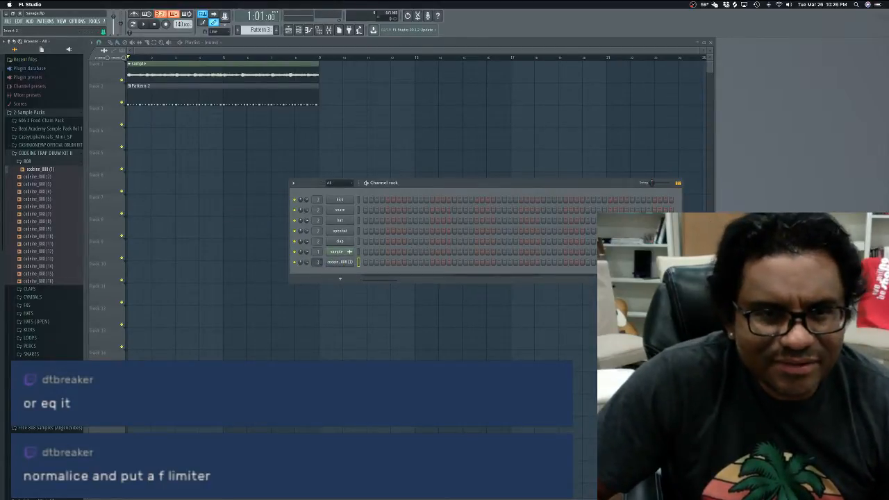
# Step: Enable the volume envelope of the codeine_808 (1) channel and reduce its attack and release to the minimum
pyautogui.click(344, 263)
pyautogui.click(175, 132)
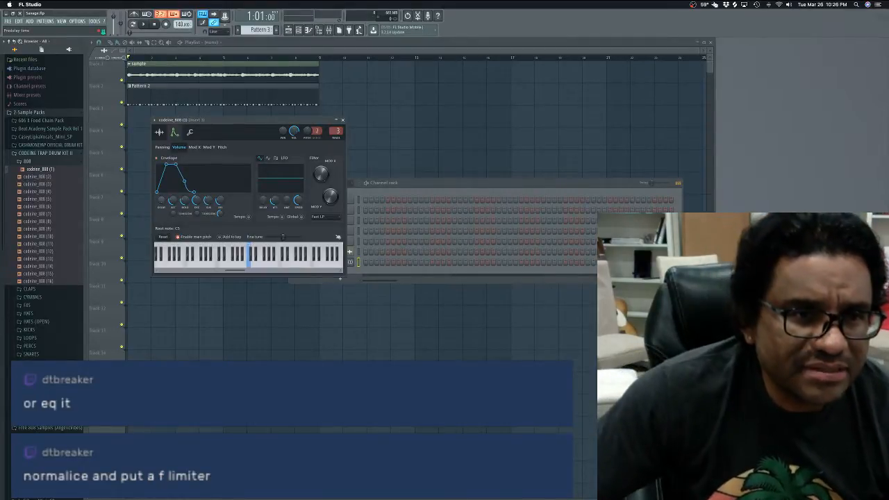
pyautogui.moveTo(173, 200); pyautogui.dragTo(173, 208)
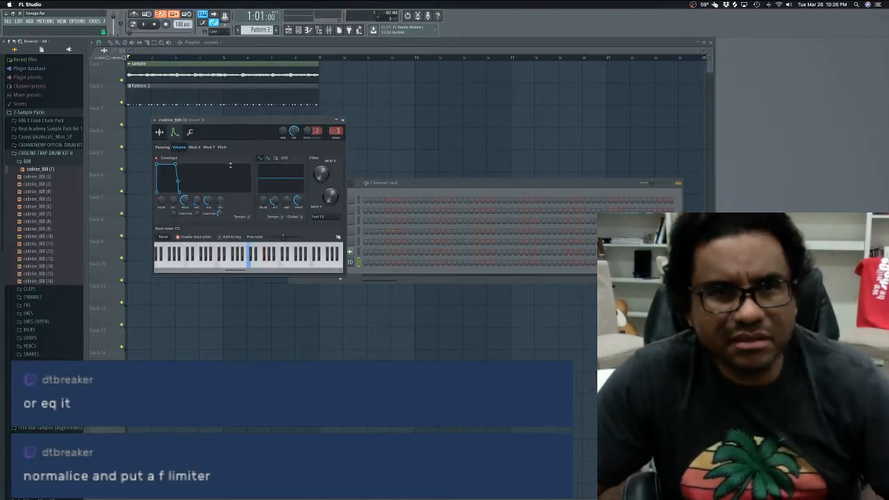
pyautogui.click(342, 121)
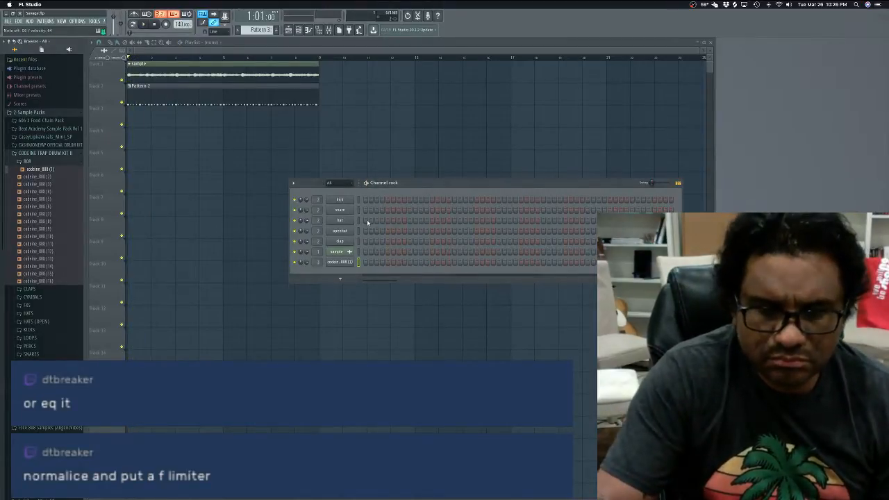
# Step: Rehearse a bass line with the codeine_808 (1) channel over repeated playback of the sample and drum pattern
pyautogui.press('space')
pyautogui.press('space')
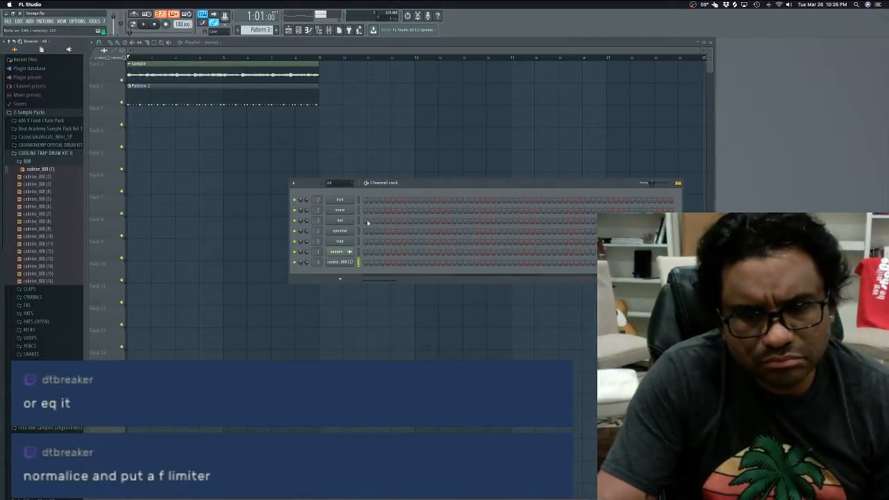
pyautogui.press('space')
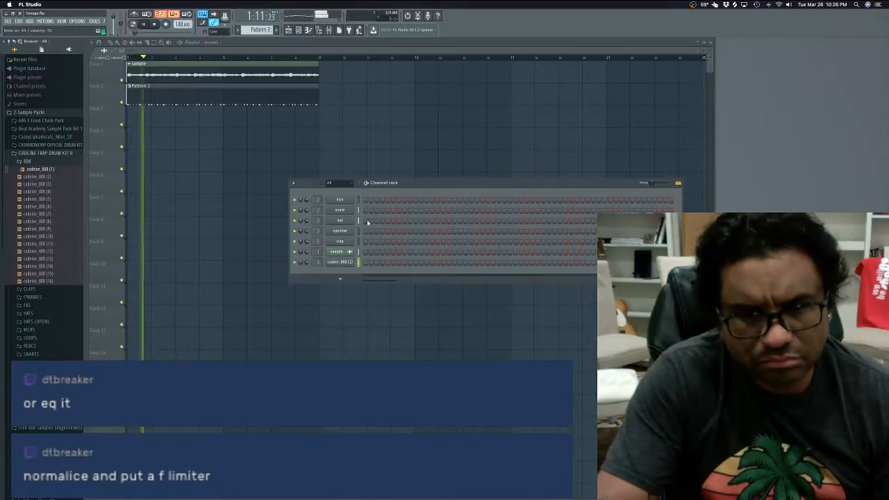
pyautogui.press('space')
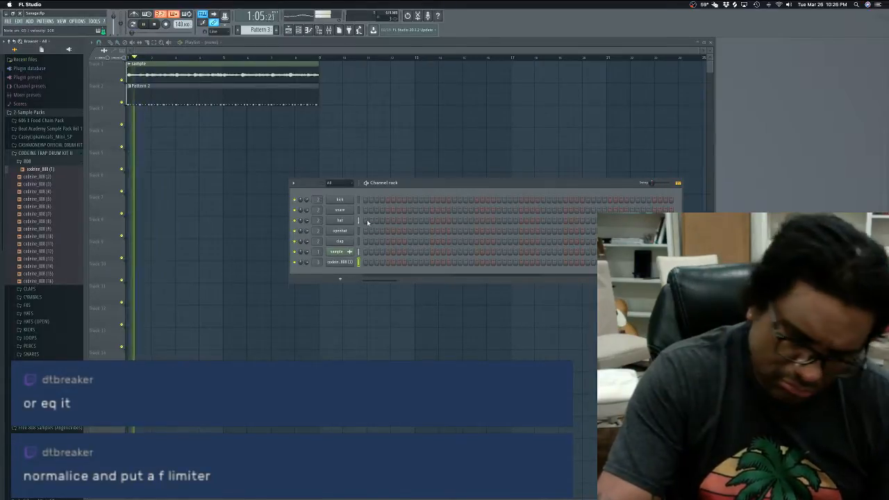
pyautogui.press('space')
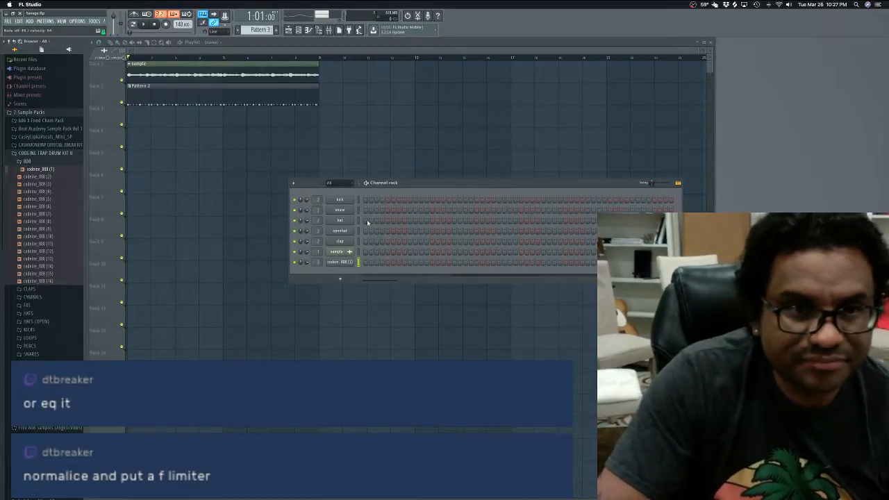
pyautogui.press('space')
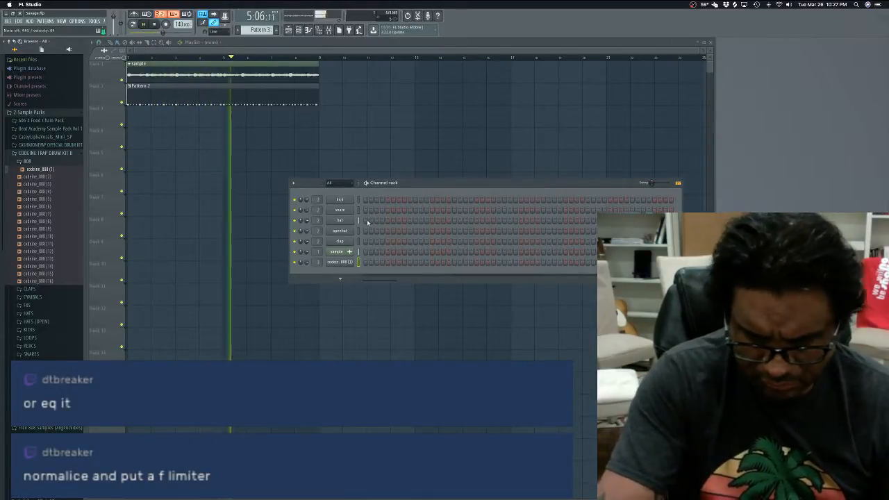
pyautogui.press('space')
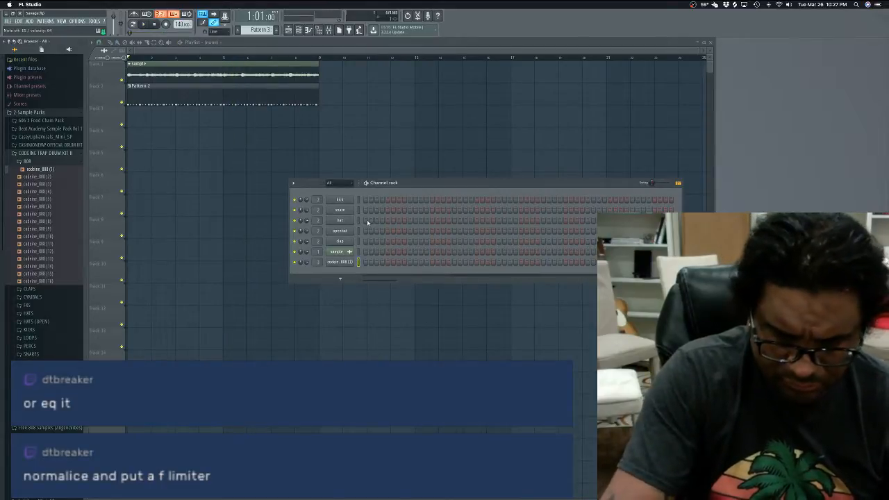
pyautogui.press('space')
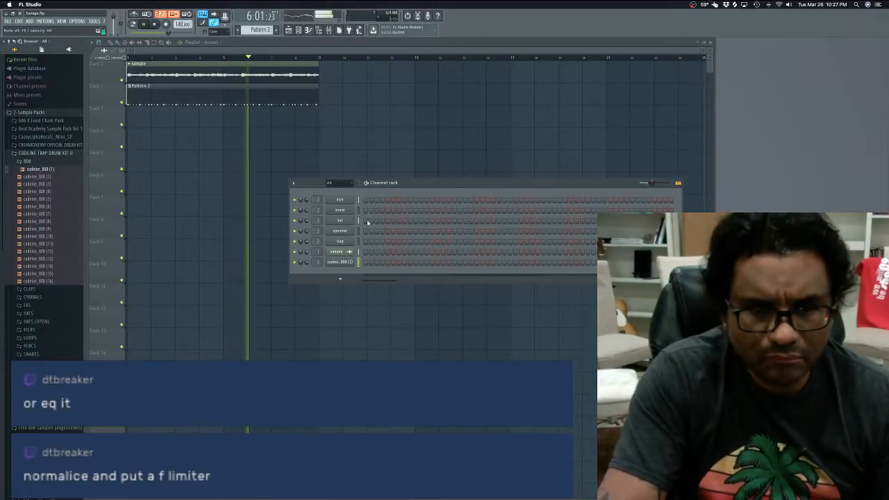
pyautogui.press('space')
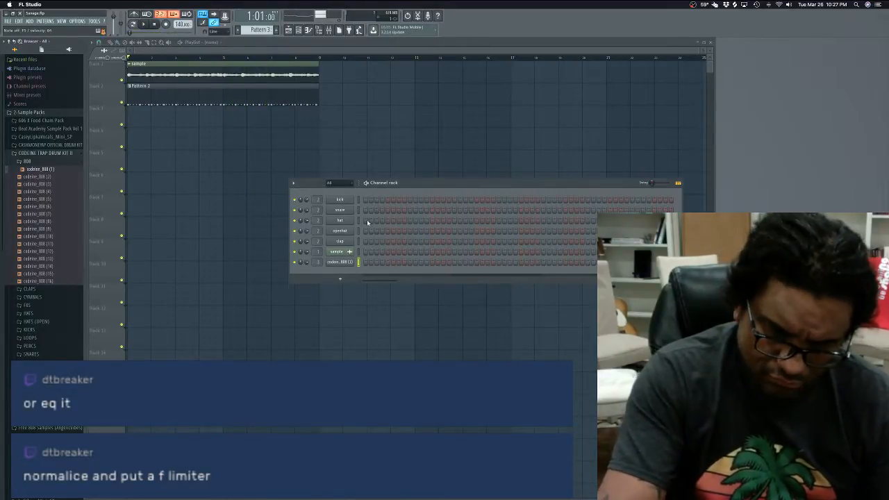
pyautogui.press('space')
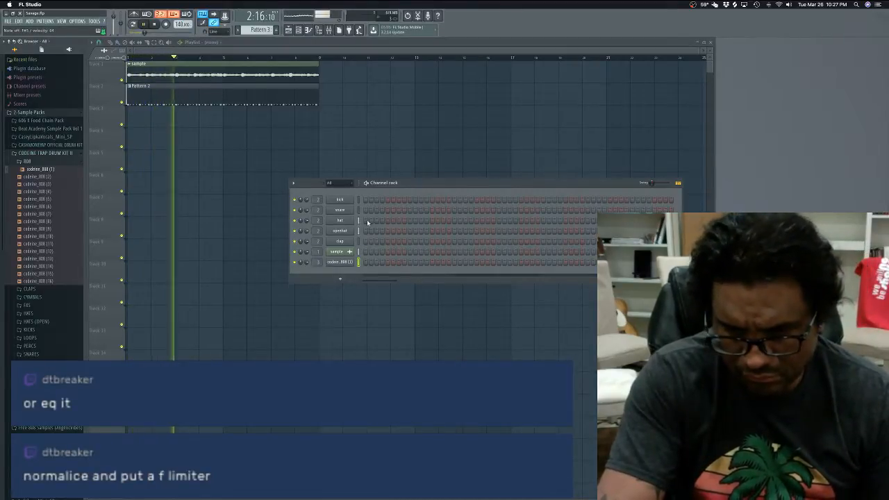
pyautogui.press('space')
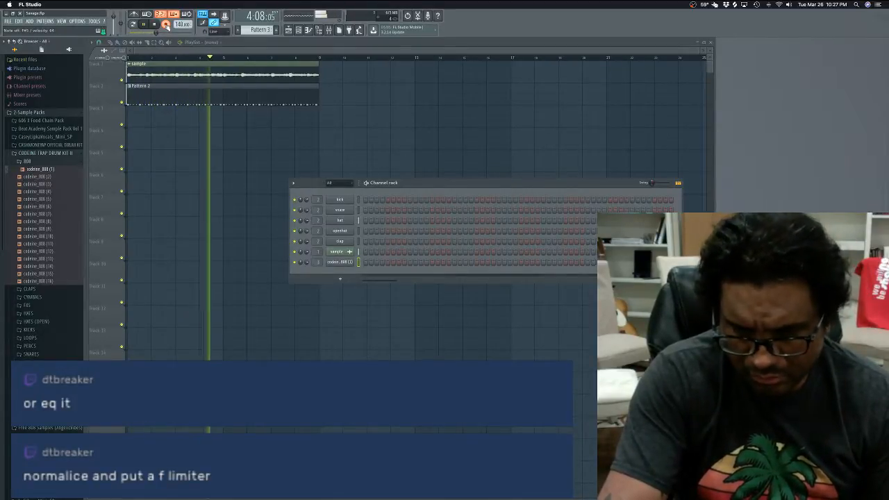
pyautogui.press('space')
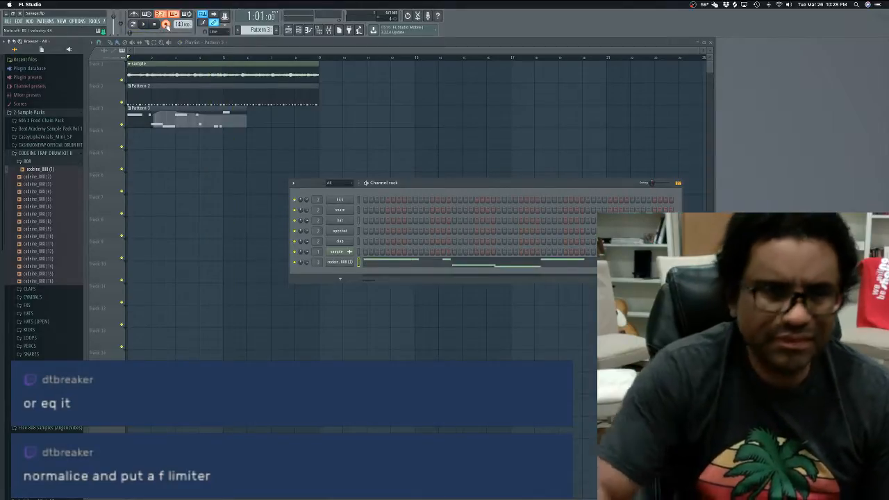
pyautogui.rightClick(178, 120)
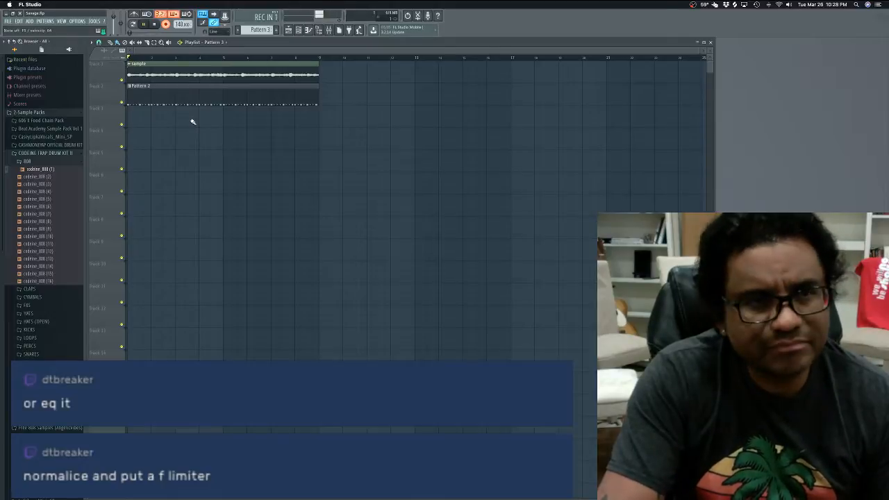
# Step: Record the codeine_808 (1) bass line into Pattern 3 over the full length of the sample and drums
pyautogui.press('space')
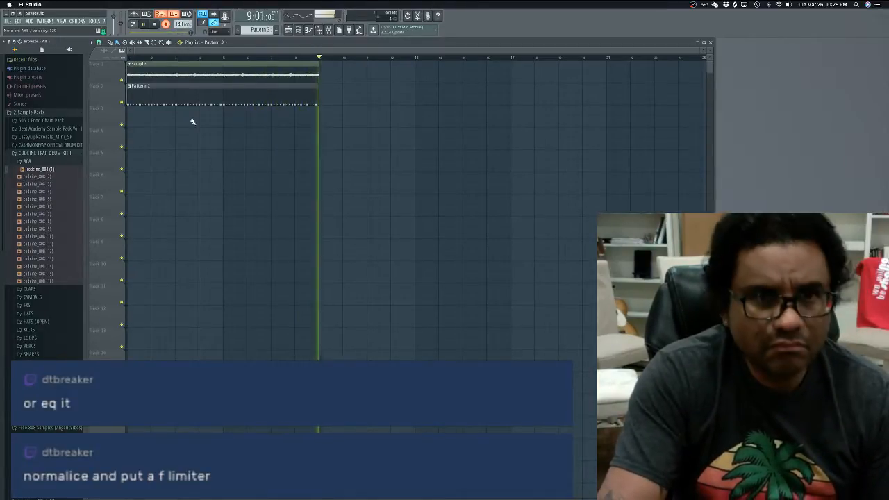
pyautogui.press('space')
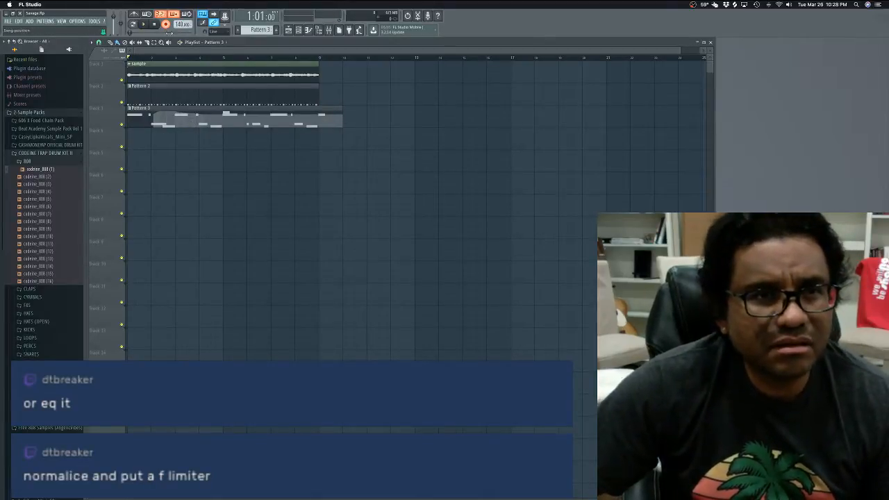
# Step: Play back the arrangement with the recorded bass line and check its track levels in the mixer
pyautogui.press('space')
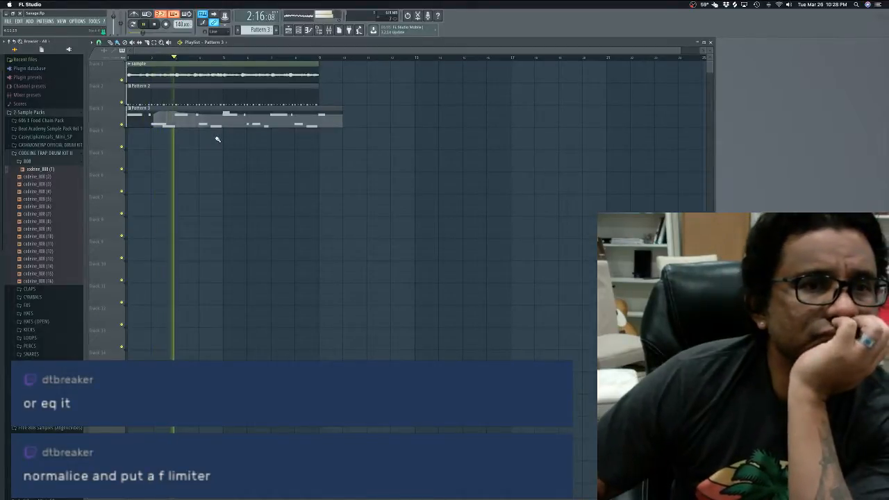
pyautogui.click(328, 29)
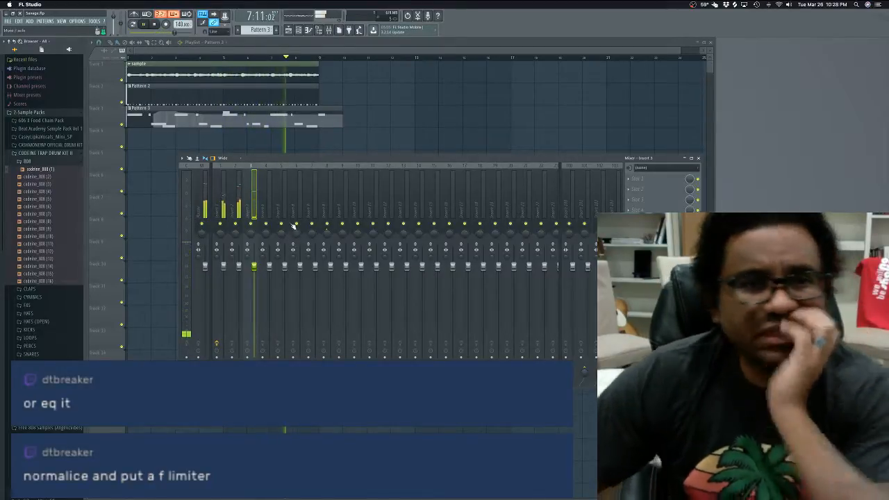
pyautogui.press('space')
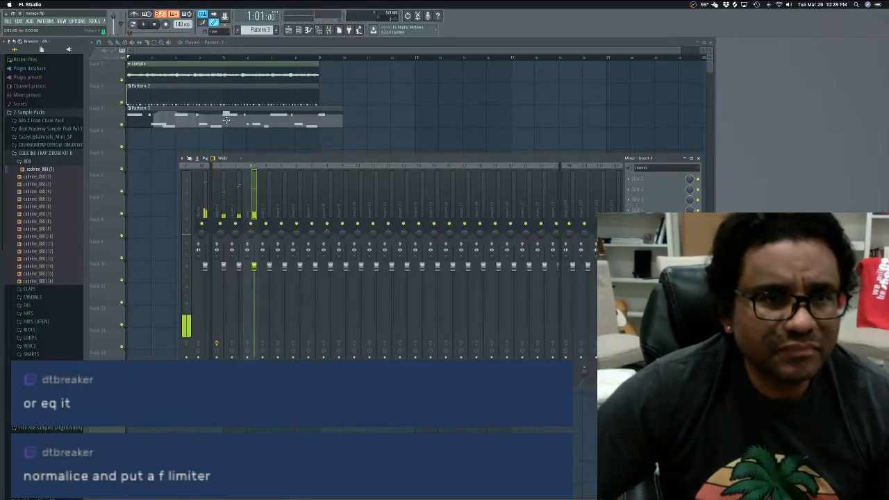
# Step: Open the codeine_808 (1) notes of Pattern 3 and play the pattern on its own to check the bass line
pyautogui.doubleClick(239, 121)
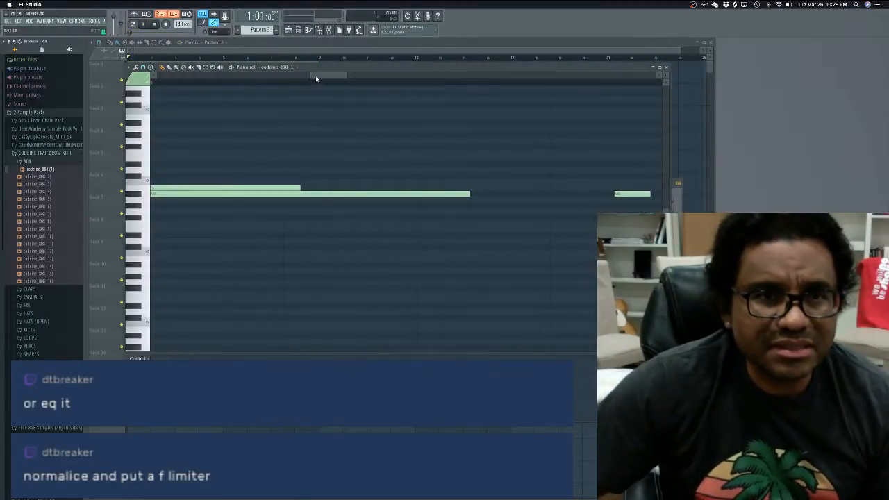
pyautogui.moveTo(316, 78); pyautogui.dragTo(602, 75)
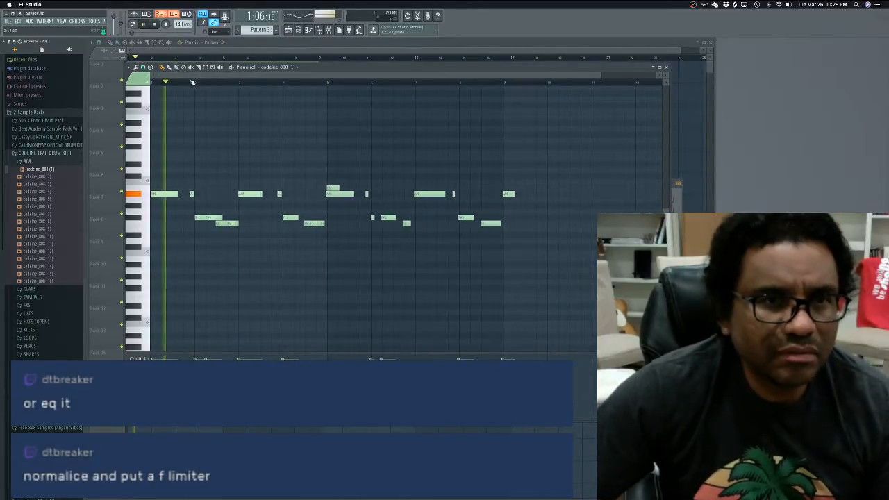
pyautogui.click(133, 24)
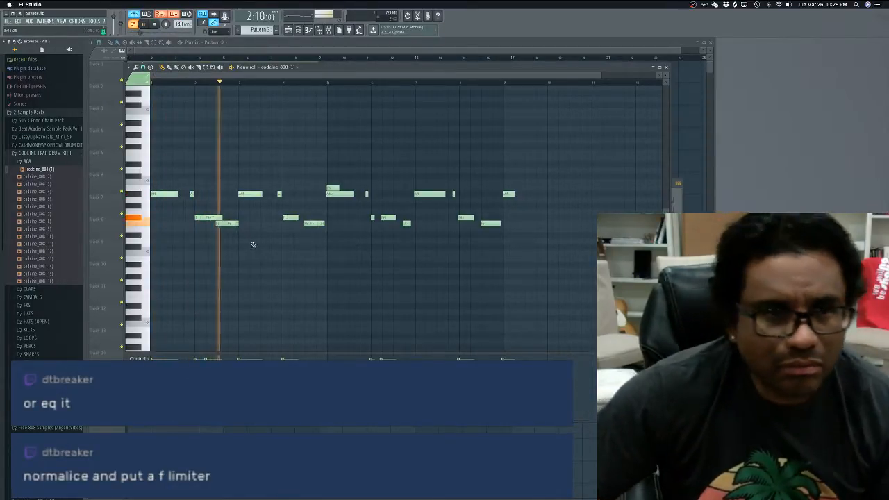
pyautogui.press('space')
pyautogui.press('space')
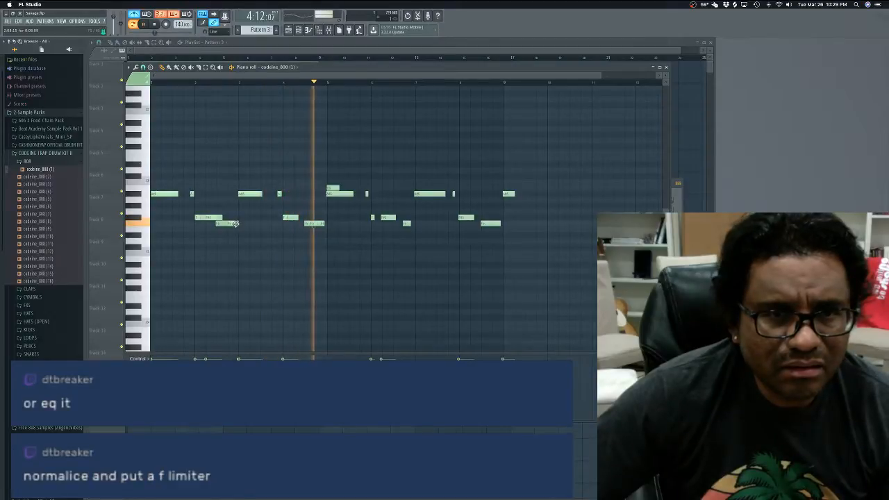
pyautogui.press('space')
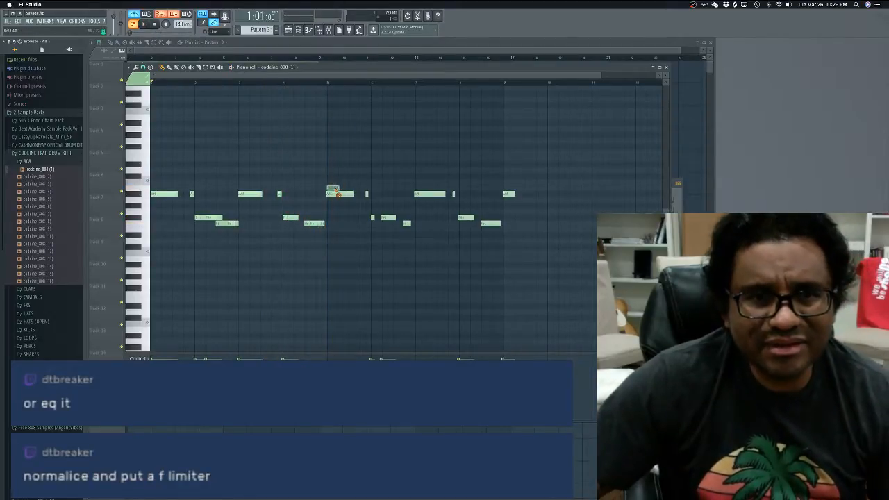
# Step: Delete the short extra note at bar 5 and the stray note at bar 9 from the recorded bass line
pyautogui.press('space')
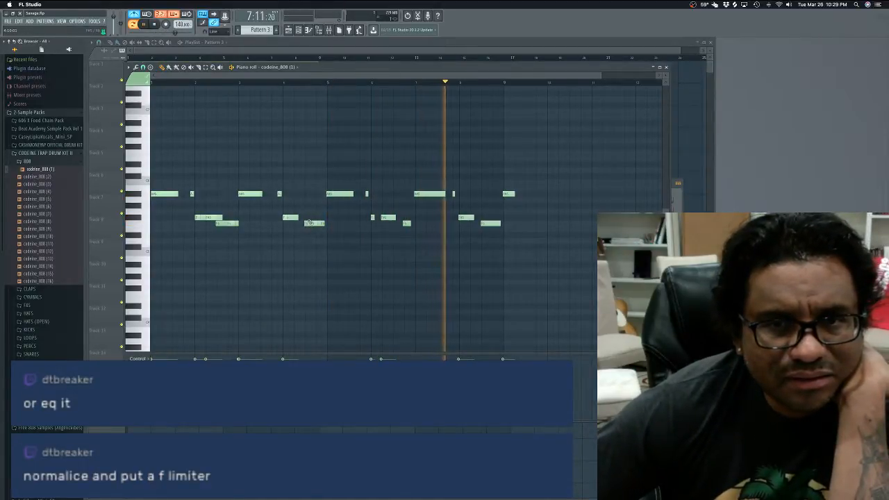
pyautogui.press('space')
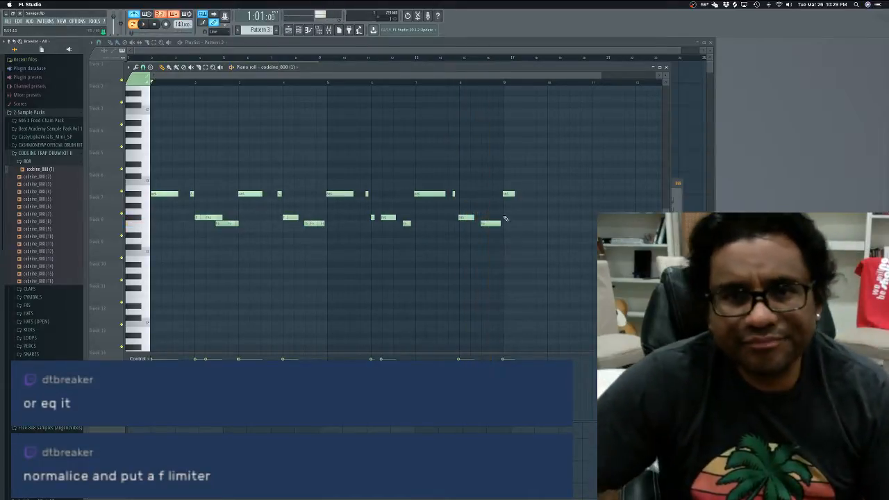
pyautogui.rightClick(509, 193)
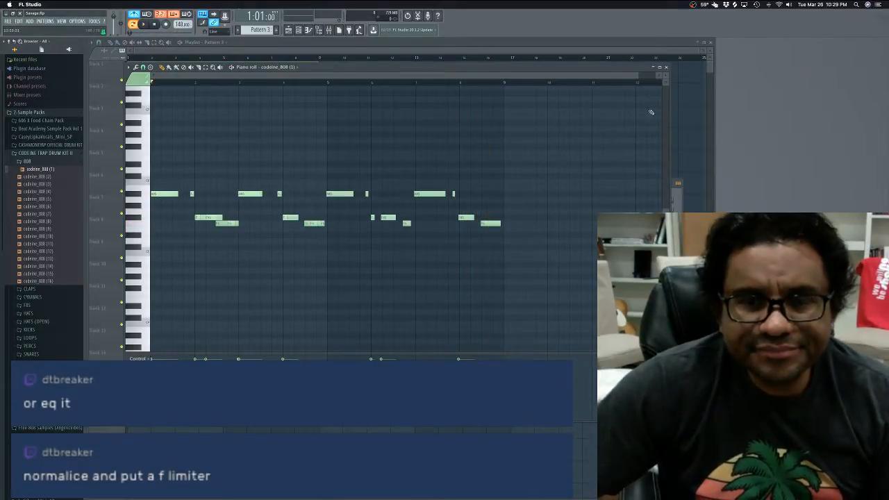
pyautogui.click(666, 67)
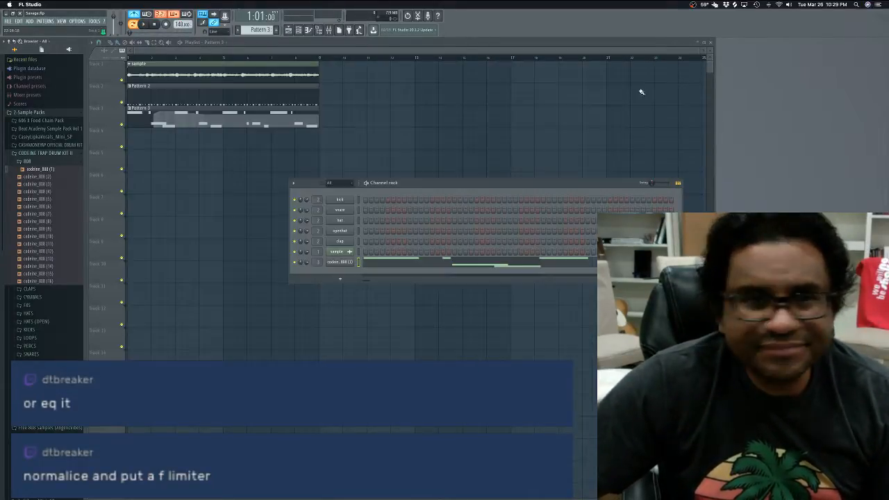
# Step: Rename the codeine_808 (1) channel as 808
pyautogui.rightClick(351, 262)
pyautogui.click(368, 270)
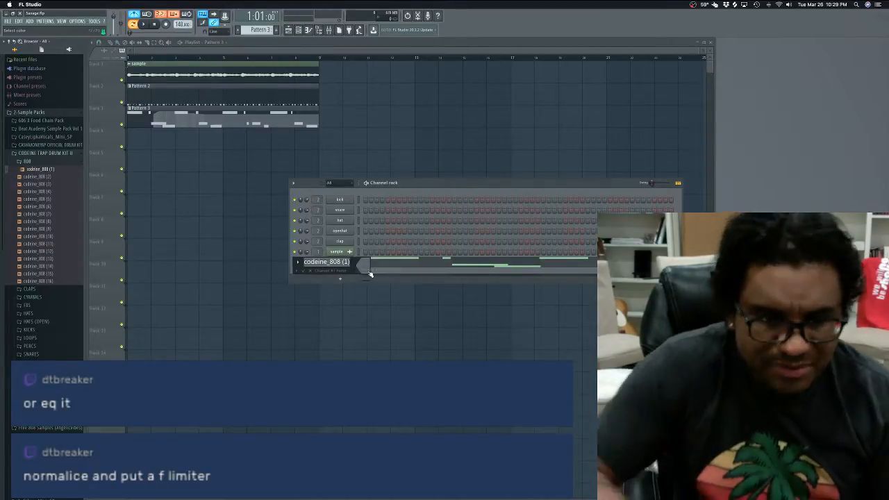
pyautogui.write('808')
pyautogui.press('Return')
# Step: Switch to OBS to check the stream preview, and return to FL Studio
pyautogui.press('super+Tab')
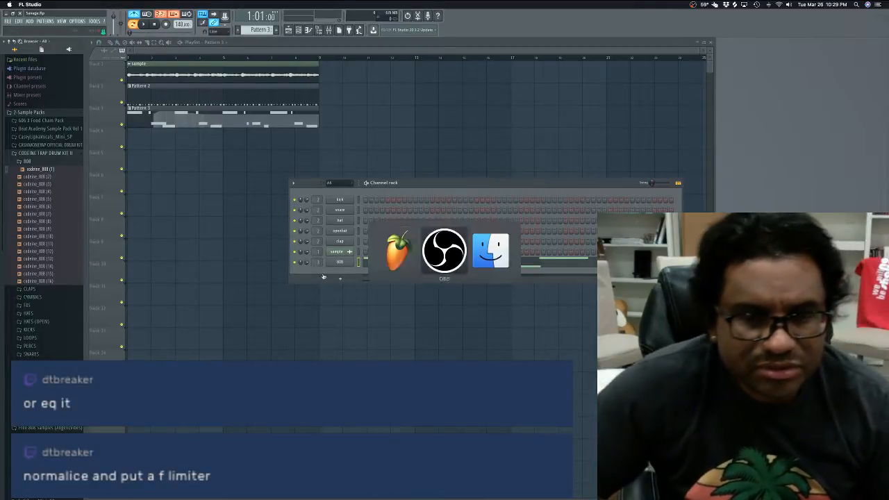
pyautogui.press('super+Tab')
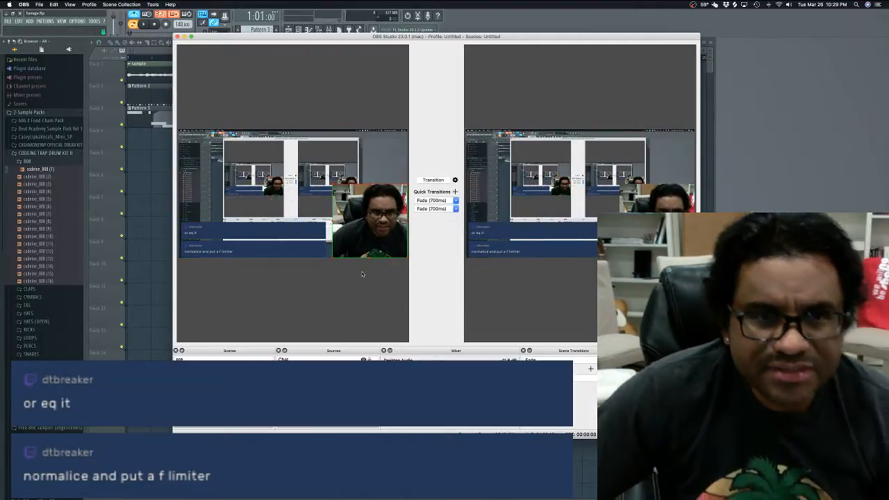
pyautogui.press('super+Tab')
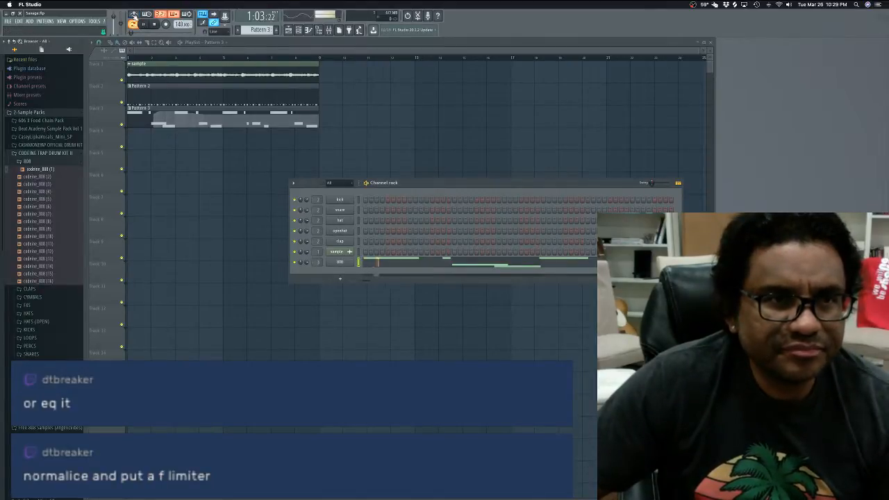
# Step: Select the empty Pattern 4 and add an FL Keys channel
pyautogui.click(237, 30)
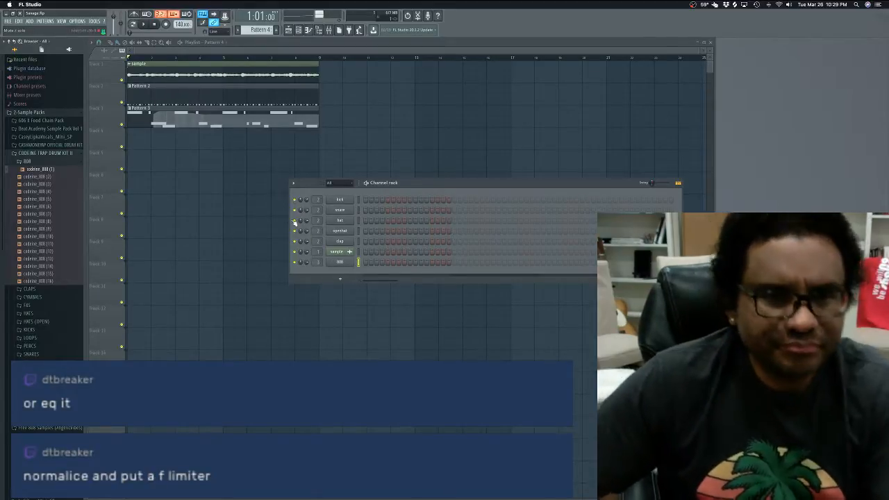
pyautogui.click(342, 281)
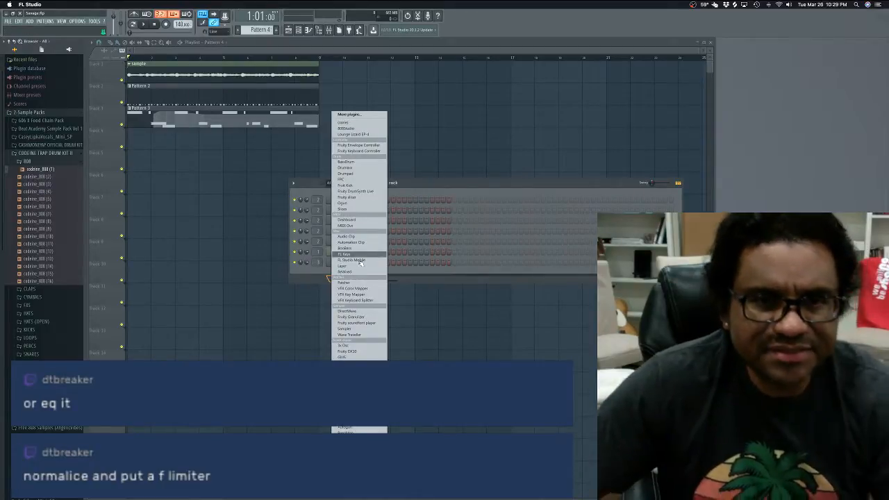
pyautogui.click(347, 255)
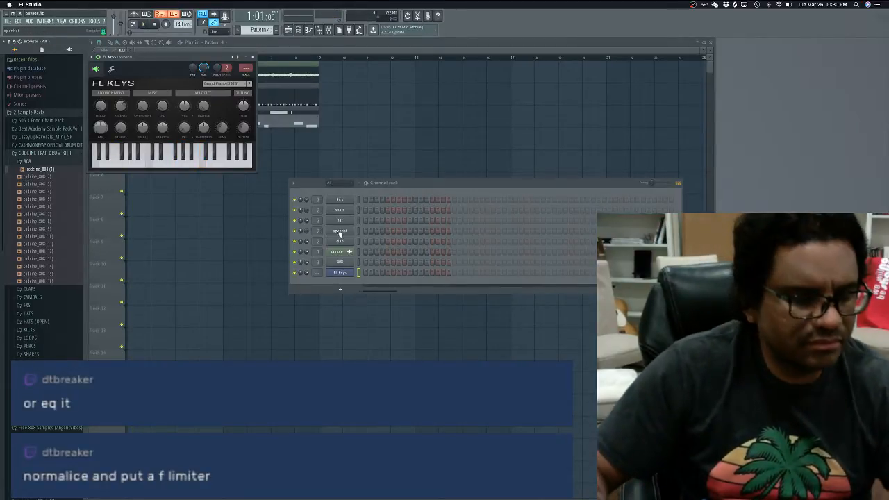
# Step: Rehearse a part on FL Keys and audition other instrument presets, including Roto Organ (FL)
pyautogui.press('space')
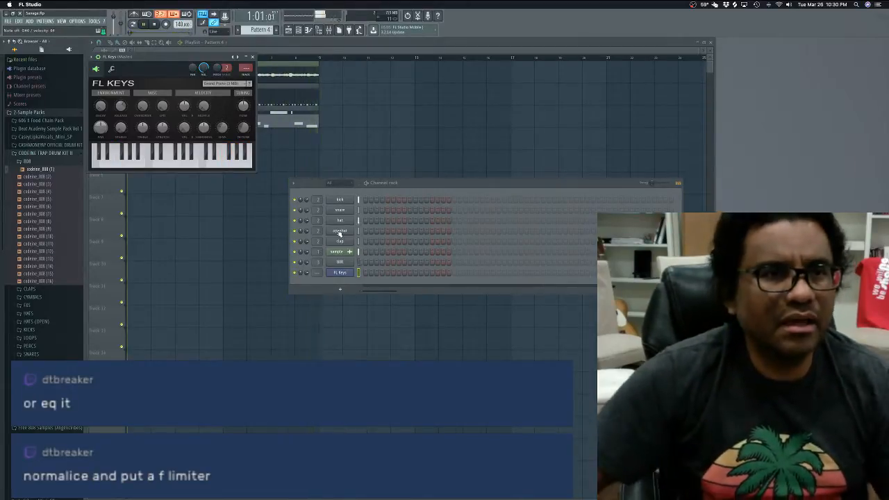
pyautogui.press('space')
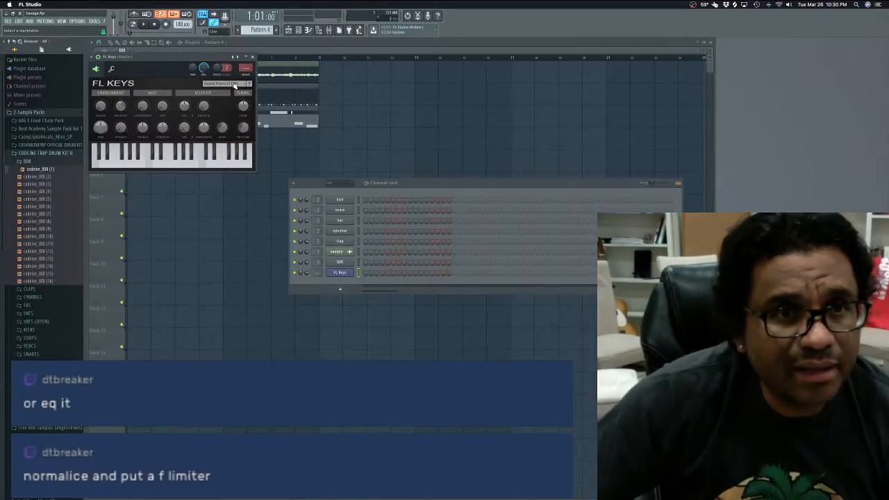
pyautogui.click(234, 84)
pyautogui.click(224, 91)
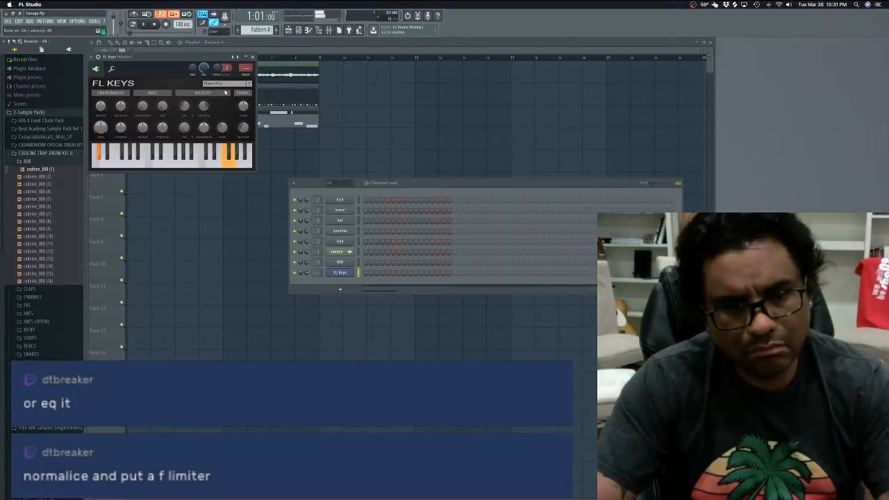
pyautogui.click(232, 86)
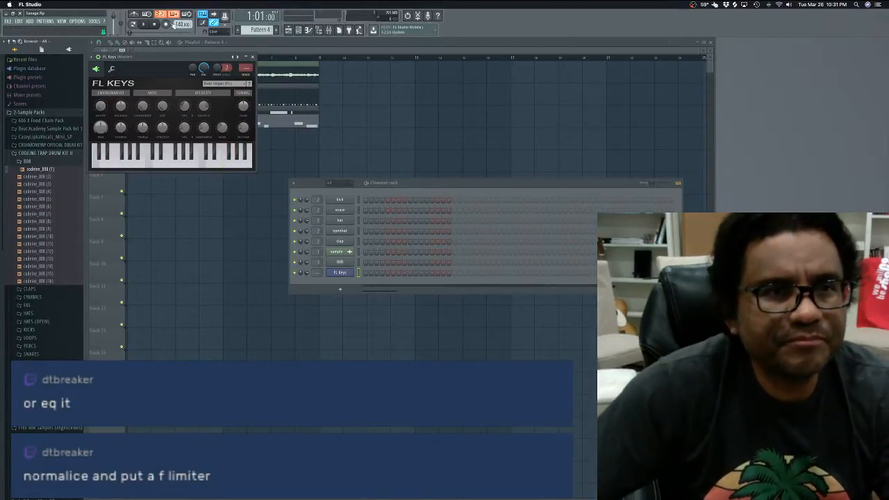
pyautogui.scroll(1, 180, 25)
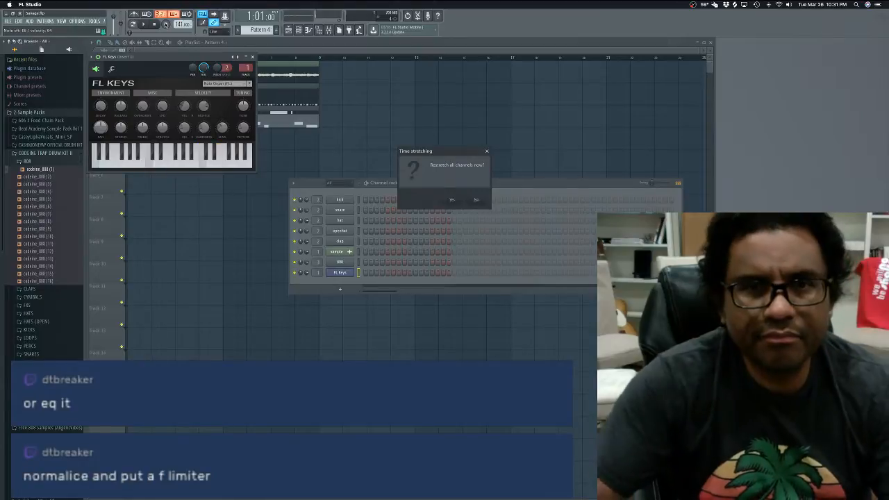
pyautogui.click(476, 201)
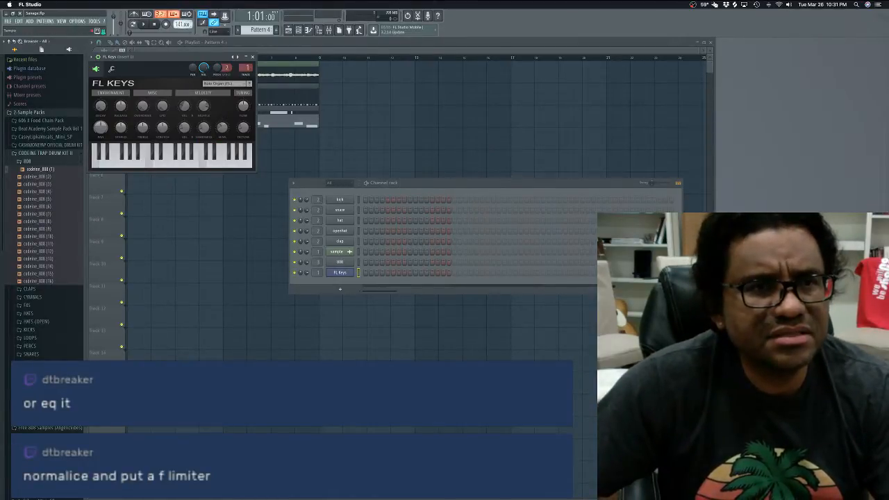
pyautogui.scroll(-1, 183, 25)
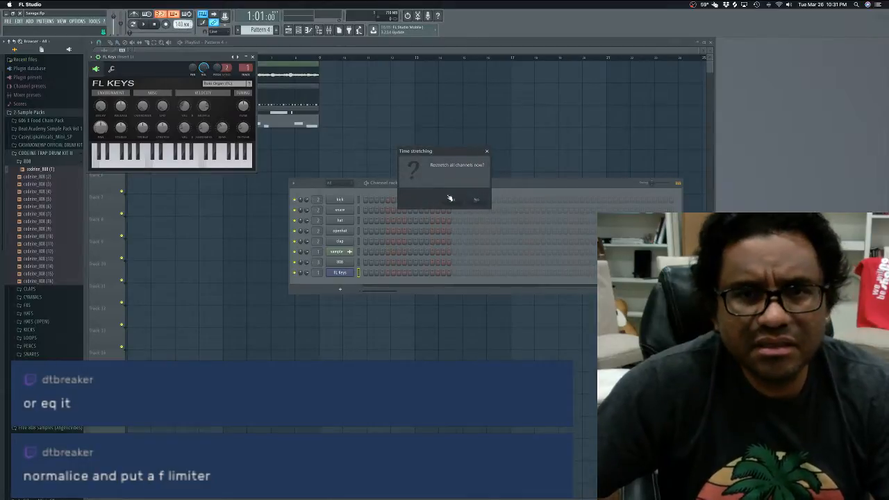
pyautogui.click(477, 201)
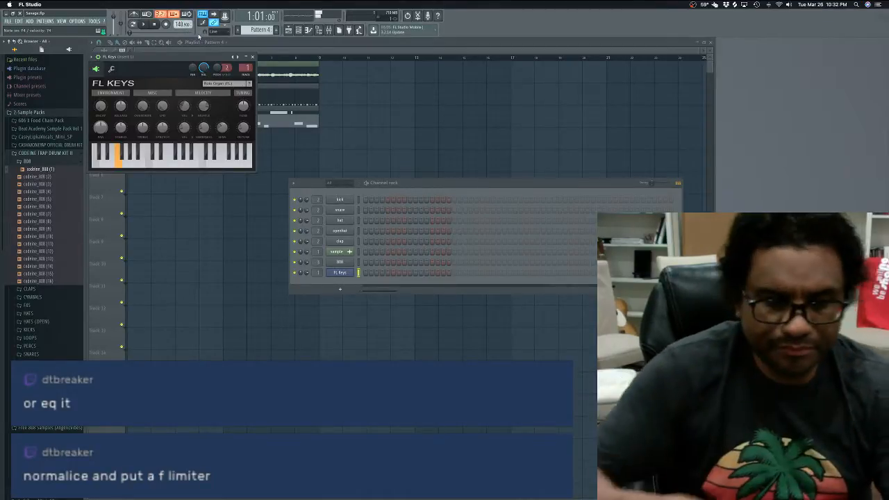
# Step: Set the FL Keys instrument preset to Piano (FL)
pyautogui.click(234, 84)
pyautogui.click(231, 93)
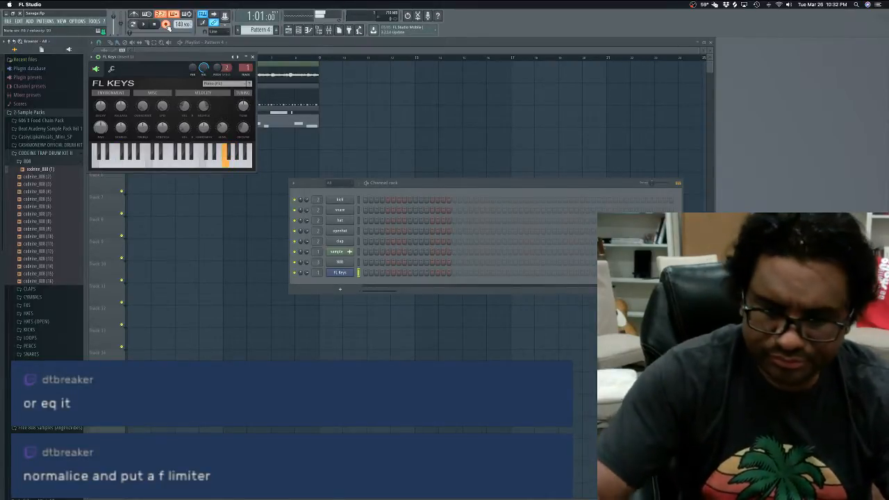
# Step: Record trial takes of the FL Keys part into Pattern 4 over the arrangement, deleting each resulting clip from the playlist
pyautogui.press('space')
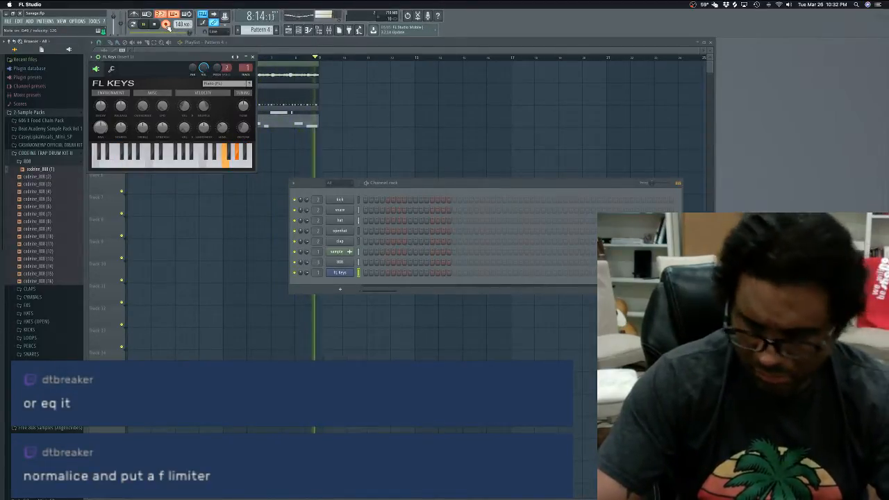
pyautogui.press('space')
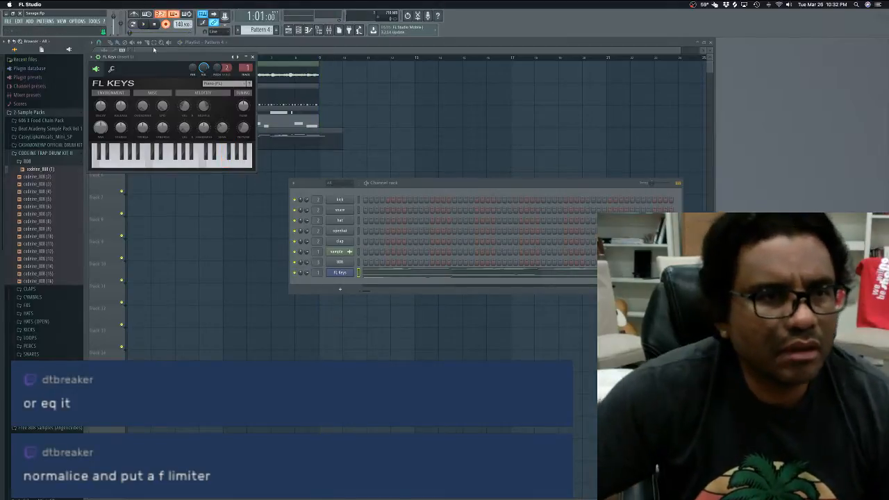
pyautogui.moveTo(158, 56); pyautogui.dragTo(366, 247)
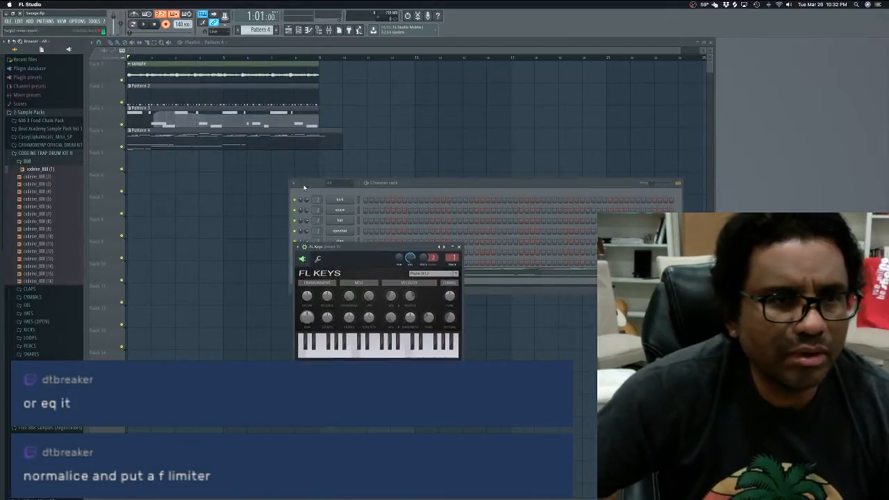
pyautogui.rightClick(213, 143)
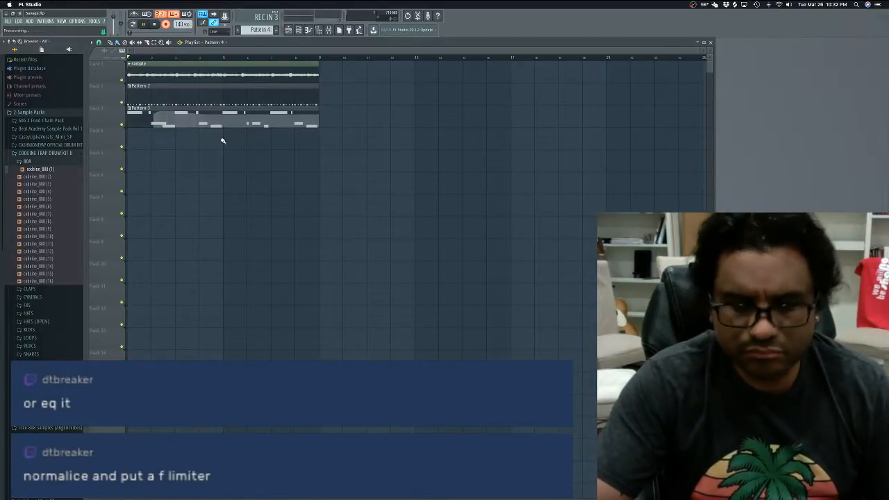
pyautogui.press('space')
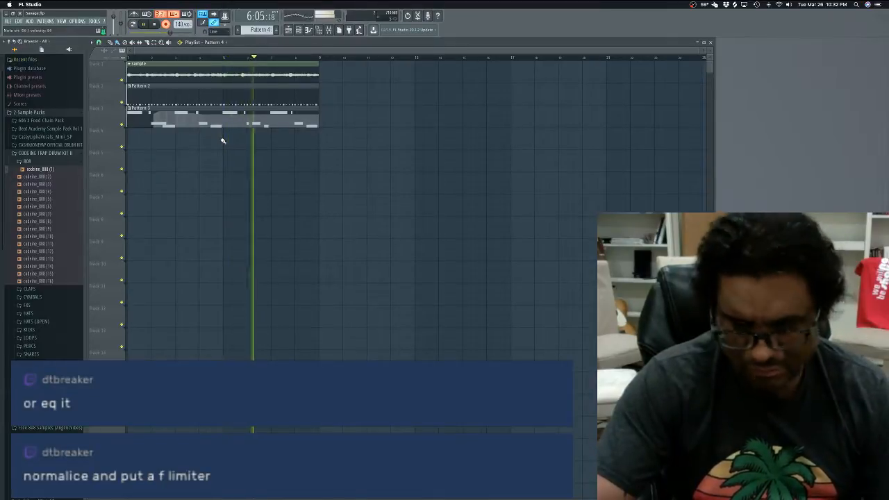
pyautogui.press('space')
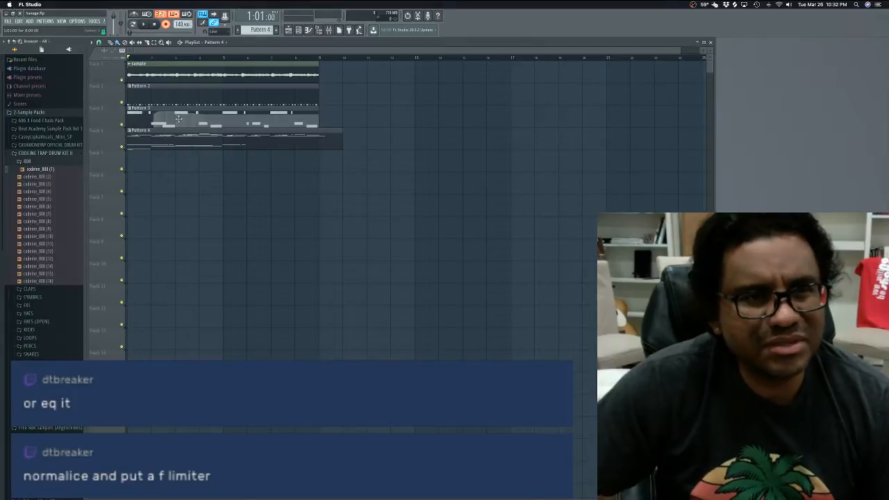
pyautogui.rightClick(187, 140)
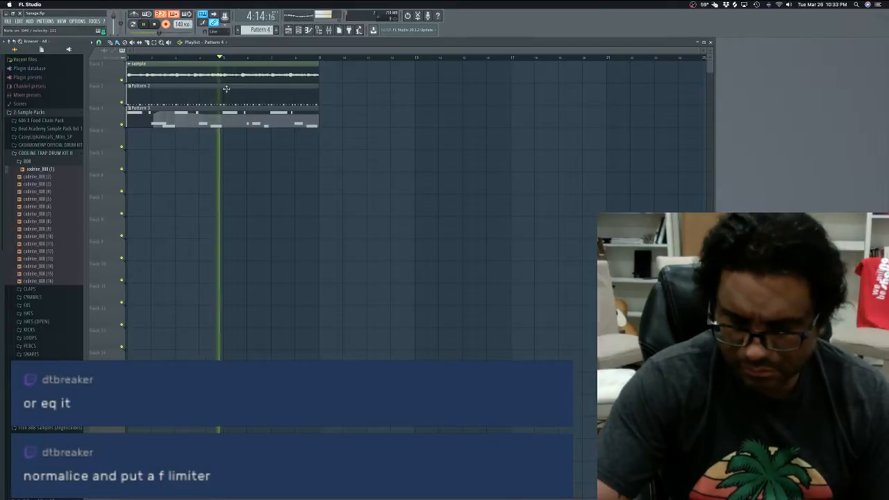
pyautogui.press('space')
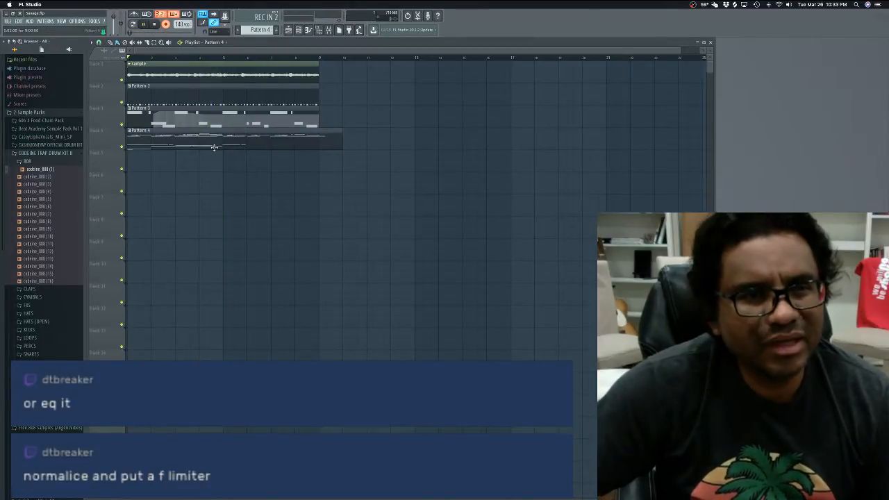
pyautogui.press('space')
pyautogui.rightClick(198, 144)
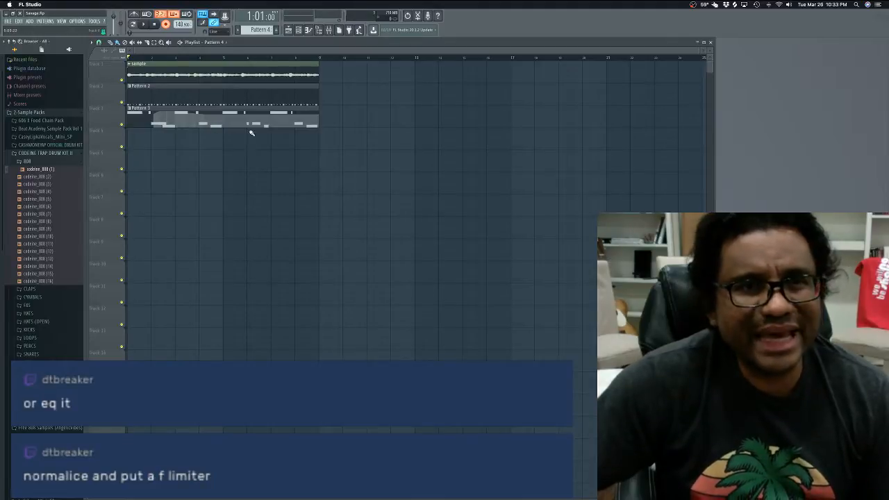
# Step: Remove all previously recorded FL Keys notes from Pattern 4
pyautogui.press('space')
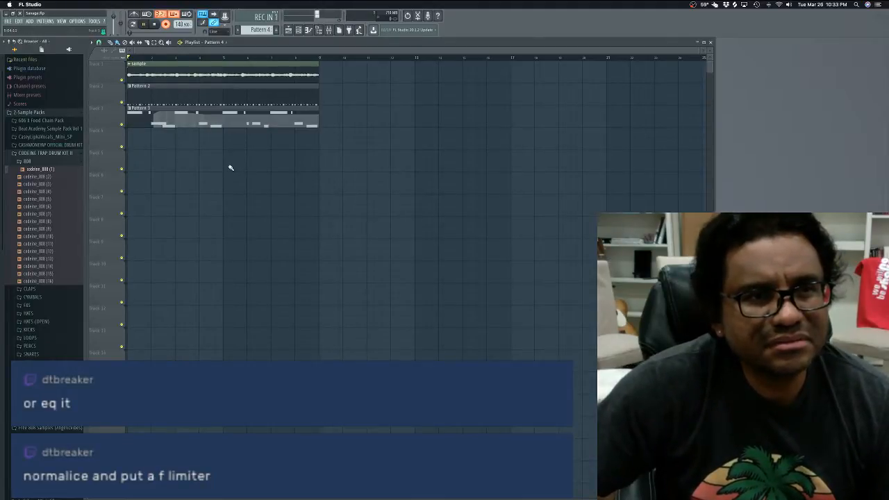
pyautogui.press('space')
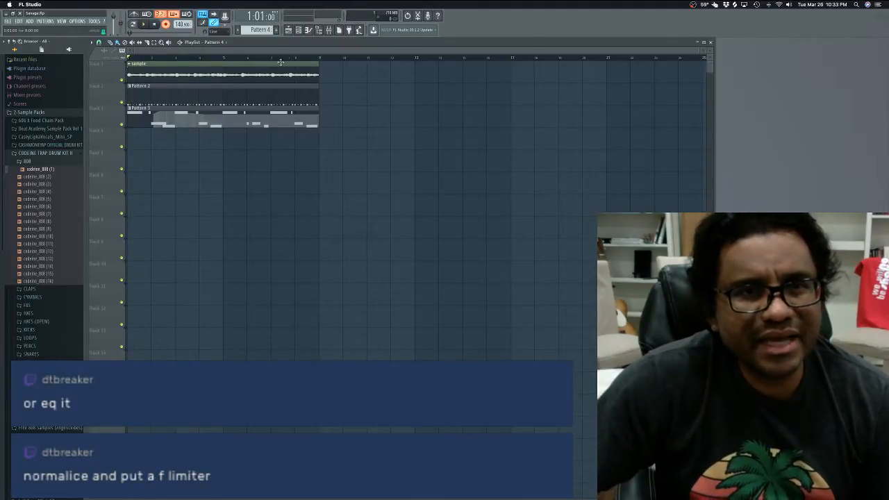
pyautogui.click(299, 31)
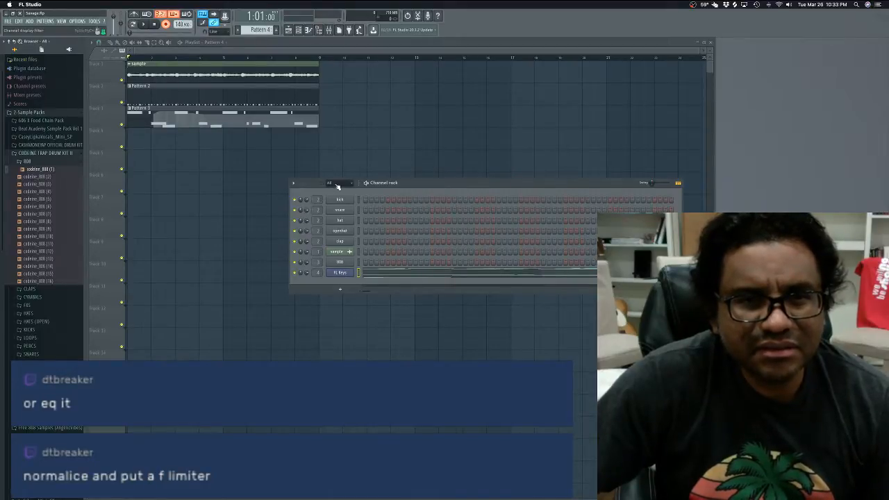
pyautogui.click(426, 274)
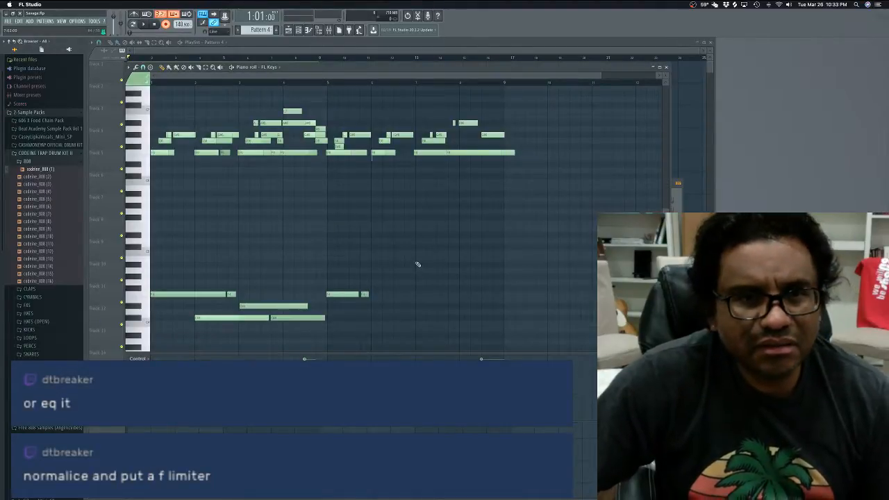
pyautogui.hotkey('ctrl', 'a')
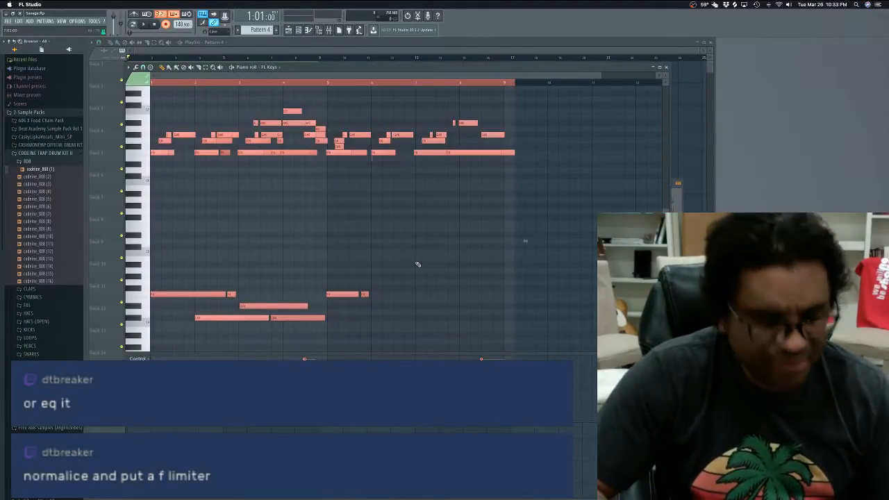
pyautogui.press('Delete')
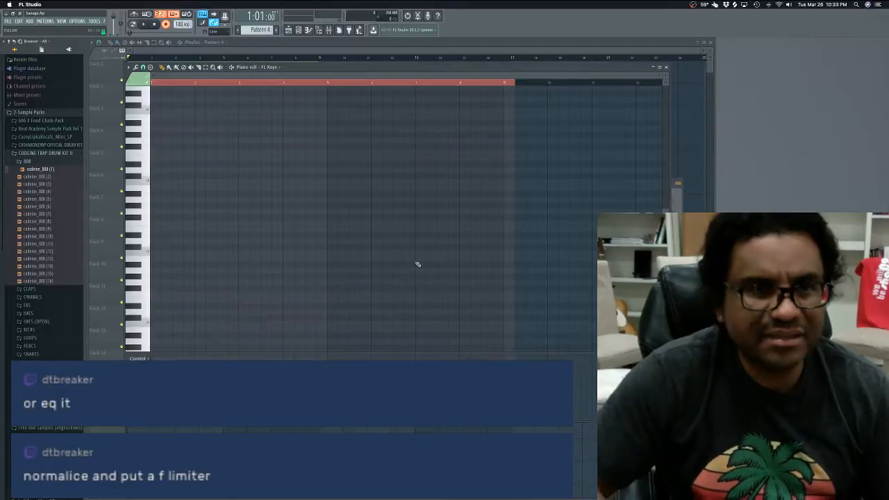
pyautogui.click(666, 69)
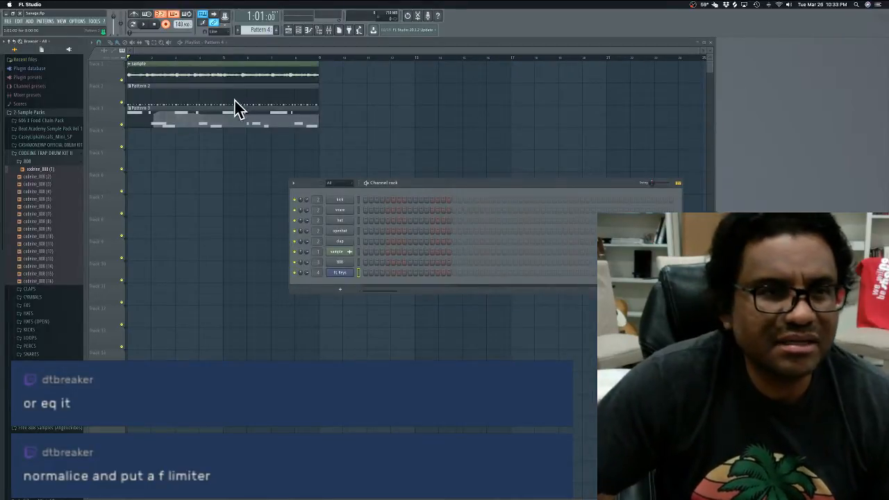
# Step: Examine the 808 notes of Pattern 3 in the piano roll across the full eight bars
pyautogui.doubleClick(214, 117)
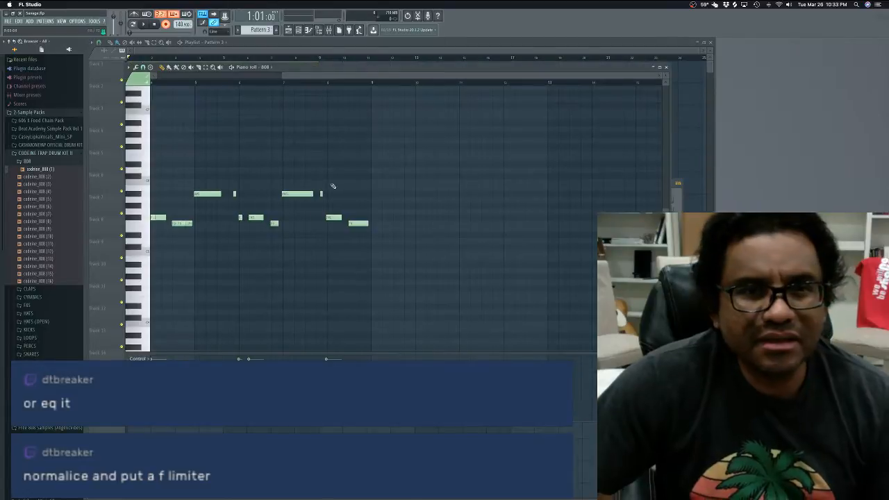
pyautogui.hscroll(-2, 410, 216)
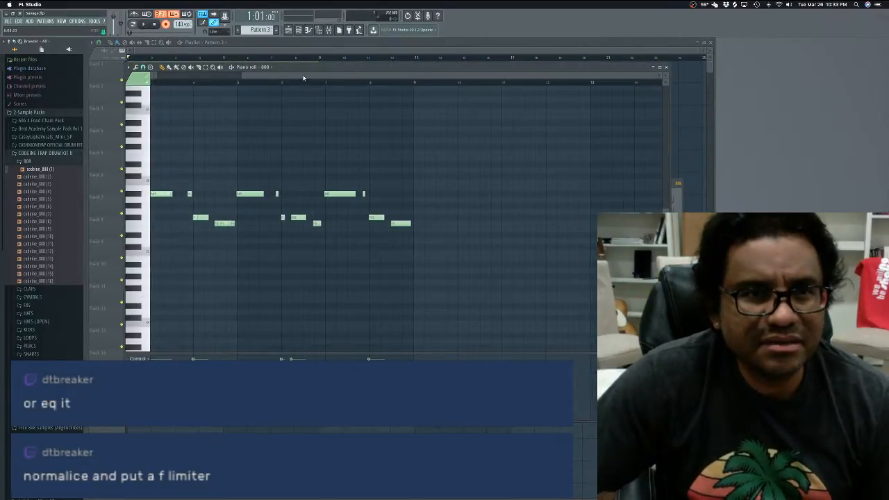
pyautogui.moveTo(303, 76); pyautogui.dragTo(173, 76)
pyautogui.scroll(-4, 241, 182)
pyautogui.scroll(2, 237, 181)
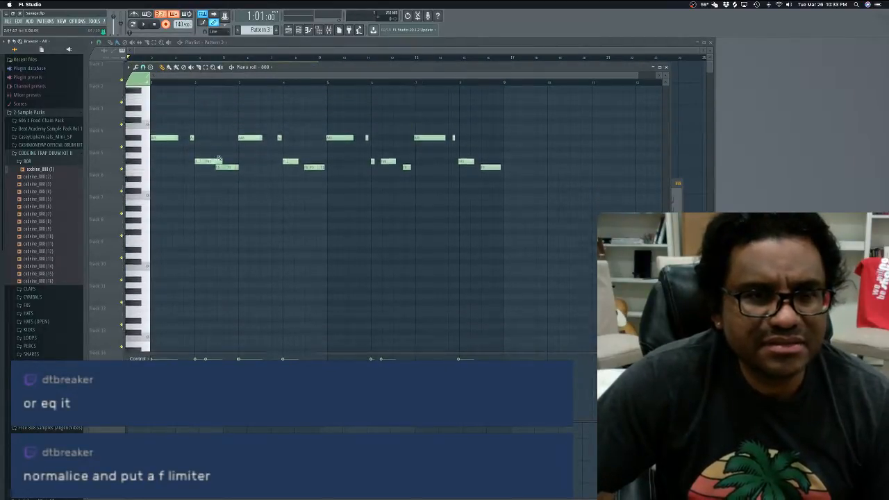
pyautogui.scroll(-1, 210, 177)
pyautogui.scroll(-3, 210, 176)
pyautogui.scroll(8, 210, 176)
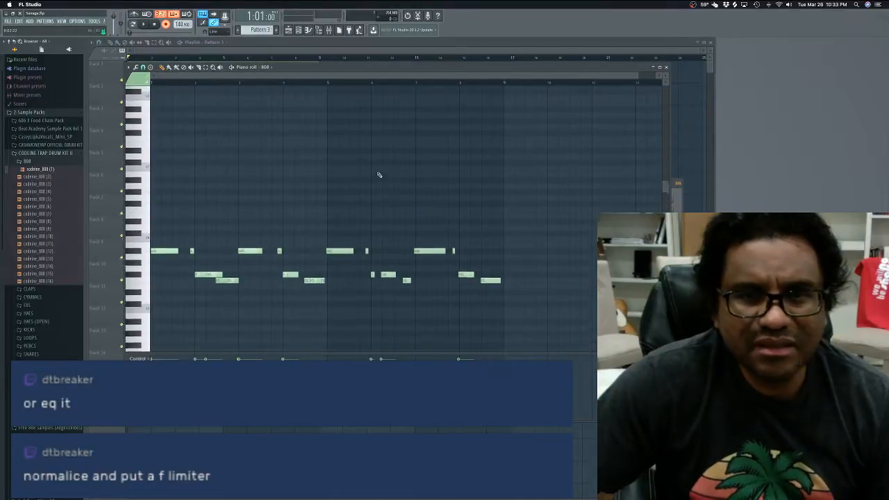
pyautogui.click(666, 69)
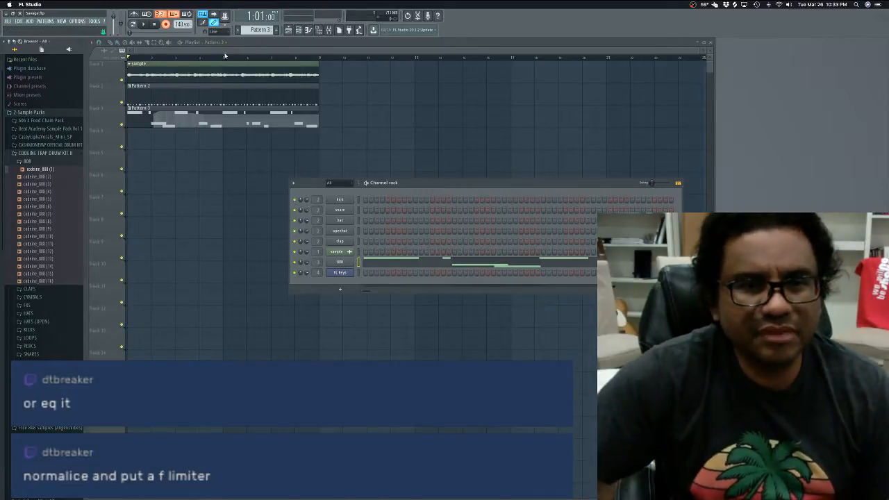
# Step: Record a take of the FL Keys part with Pattern 3 selected and play it back
pyautogui.click(359, 273)
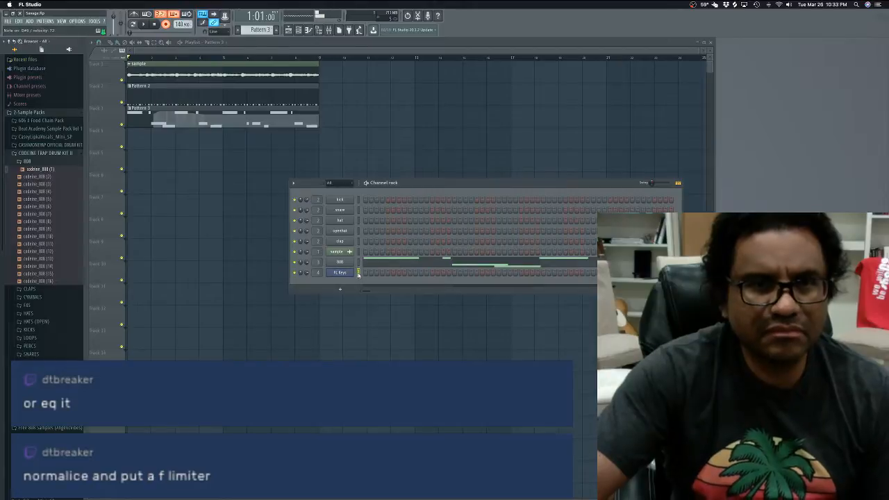
pyautogui.press('space')
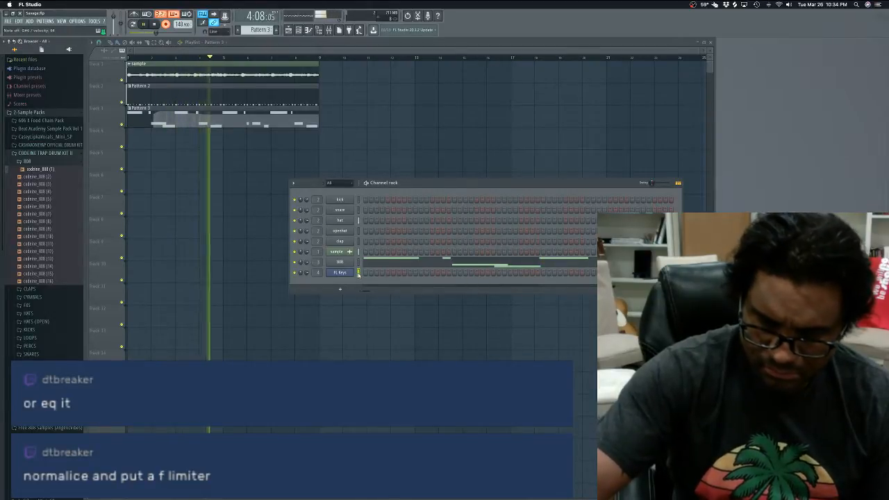
pyautogui.press('space')
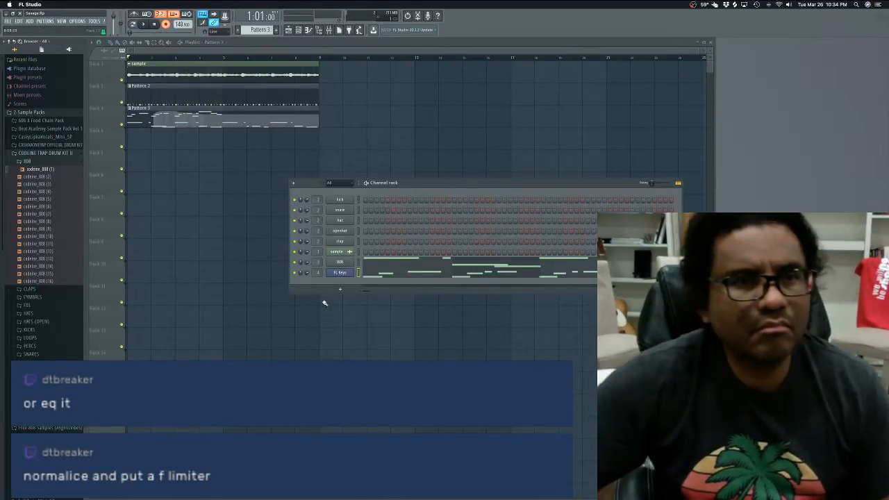
pyautogui.press('space')
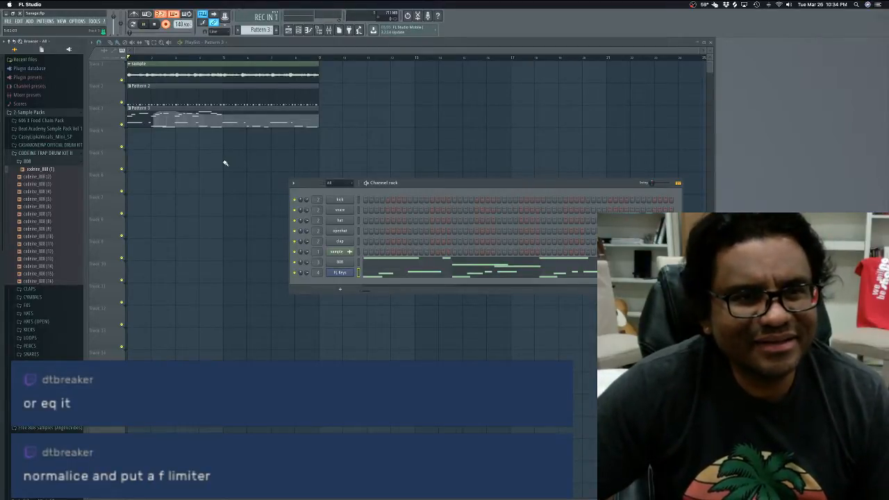
pyautogui.press('space')
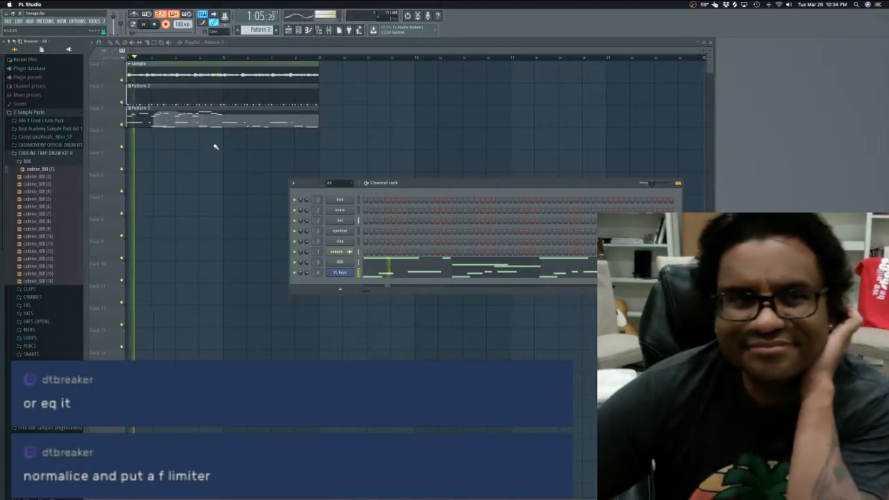
# Step: Switch to Pattern 4, place its clip on track 4 under the bass line, and remove that clip
pyautogui.scroll(2, 260, 31)
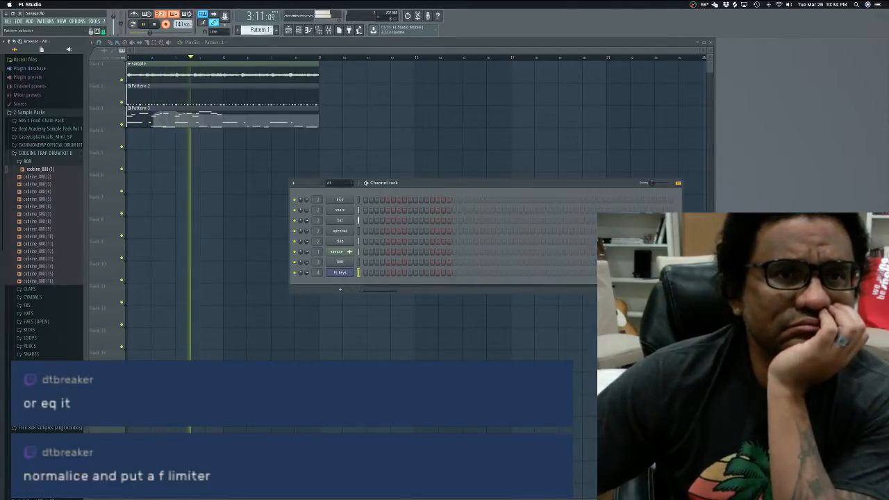
pyautogui.scroll(-2, 260, 30)
pyautogui.scroll(-1, 260, 31)
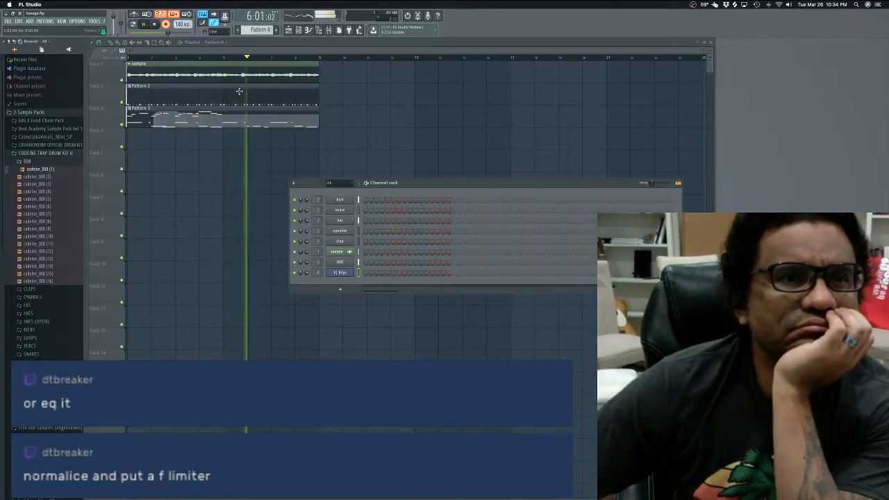
pyautogui.press('space')
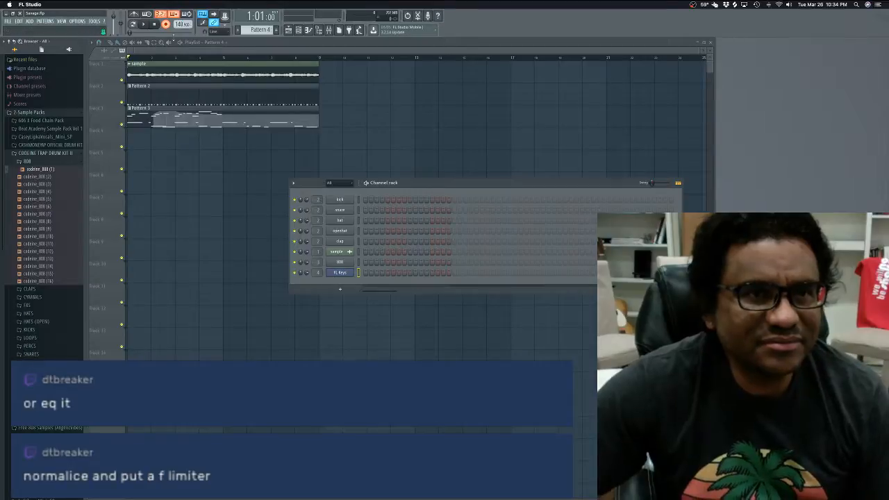
pyautogui.click(138, 142)
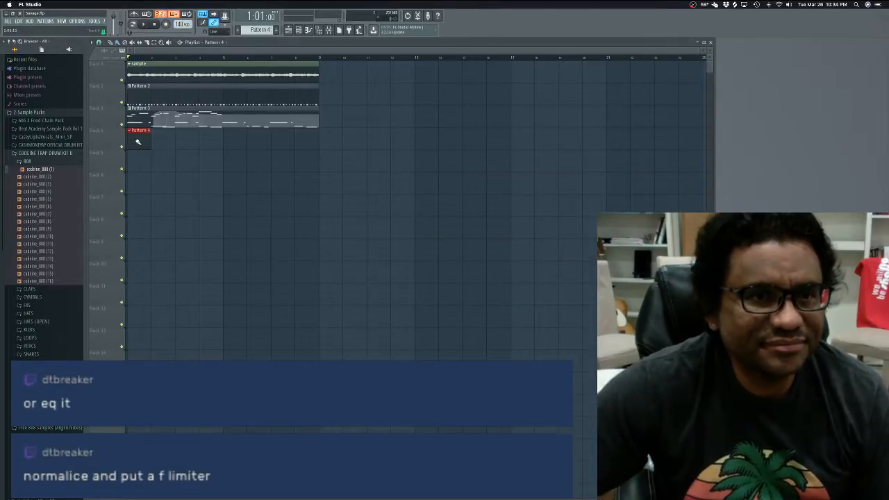
pyautogui.rightClick(148, 138)
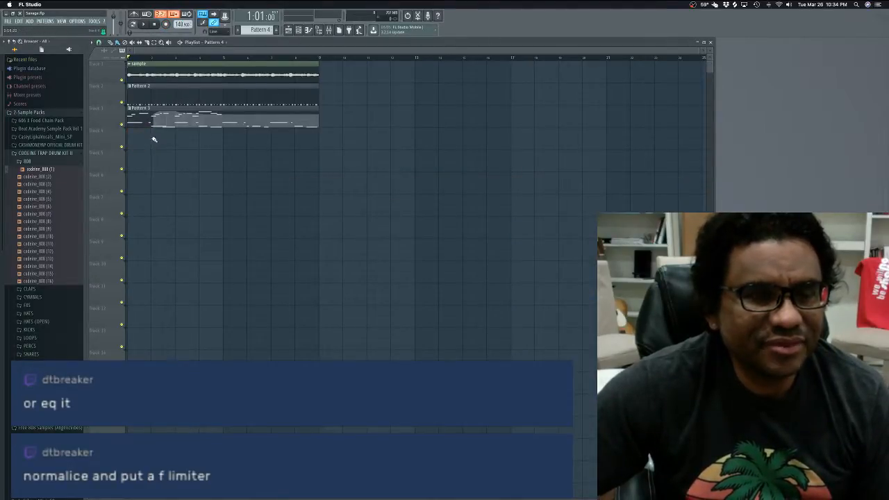
# Step: Delete all FL Keys notes from Pattern 3, leaving its 808 notes in place
pyautogui.click(299, 31)
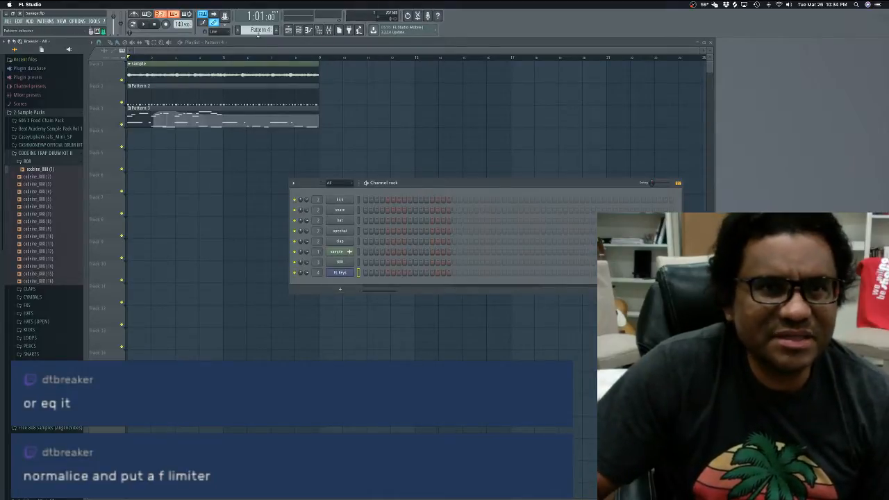
pyautogui.scroll(1, 257, 30)
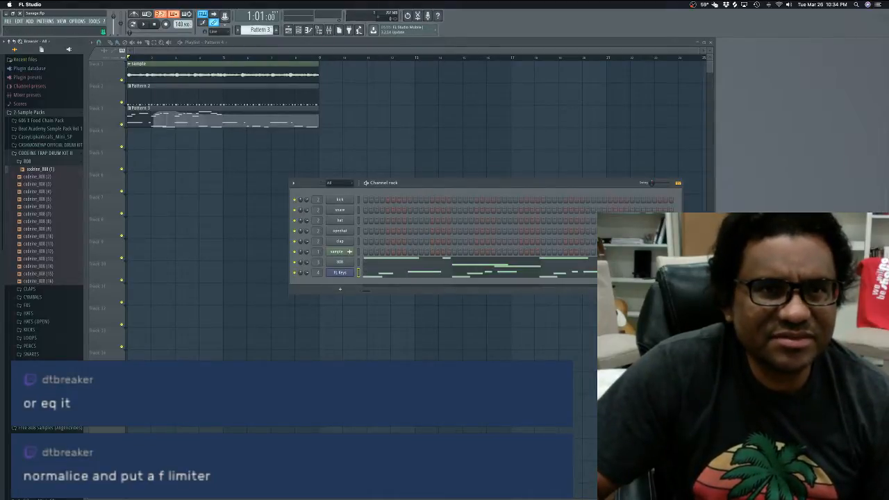
pyautogui.click(426, 274)
pyautogui.hotkey('ctrl', 'a')
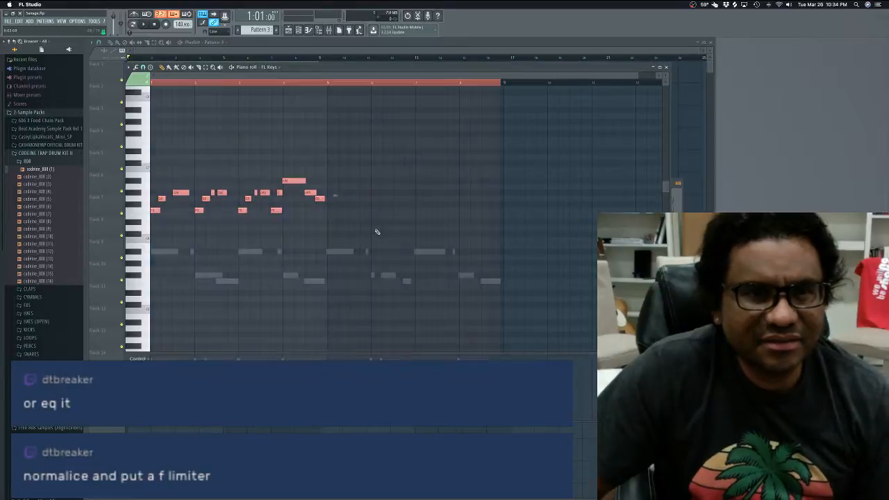
pyautogui.press('Delete')
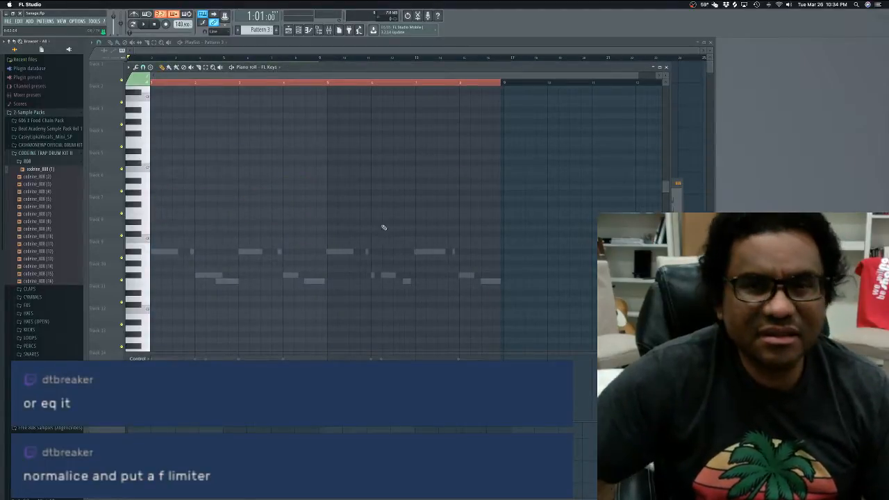
pyautogui.click(666, 69)
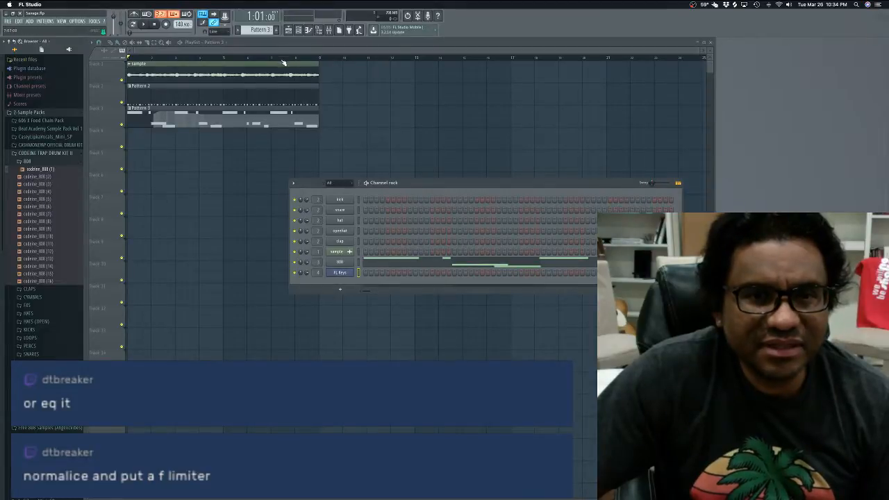
# Step: Select Pattern 4 as the recording target for the FL Keys part
pyautogui.press('space')
pyautogui.press('space')
pyautogui.press('+')
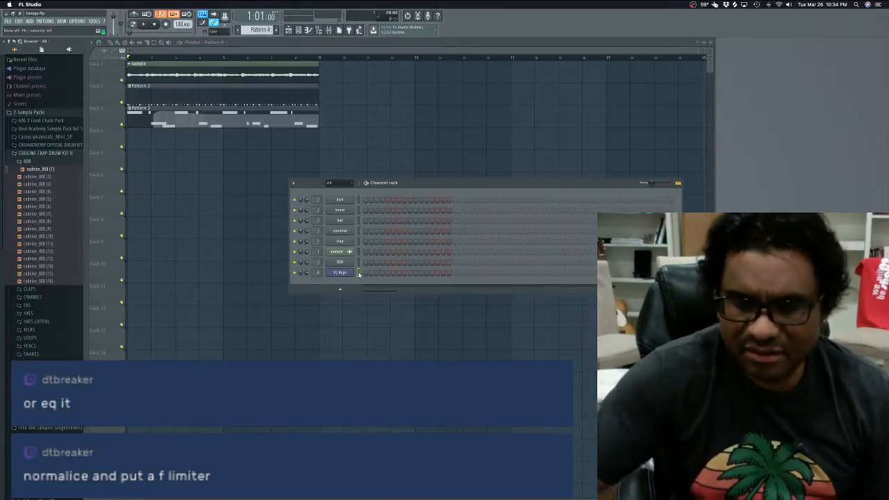
# Step: Record a short trial take of the FL Keys part into Pattern 4 and undo the recorded notes
pyautogui.press('space')
pyautogui.press('space')
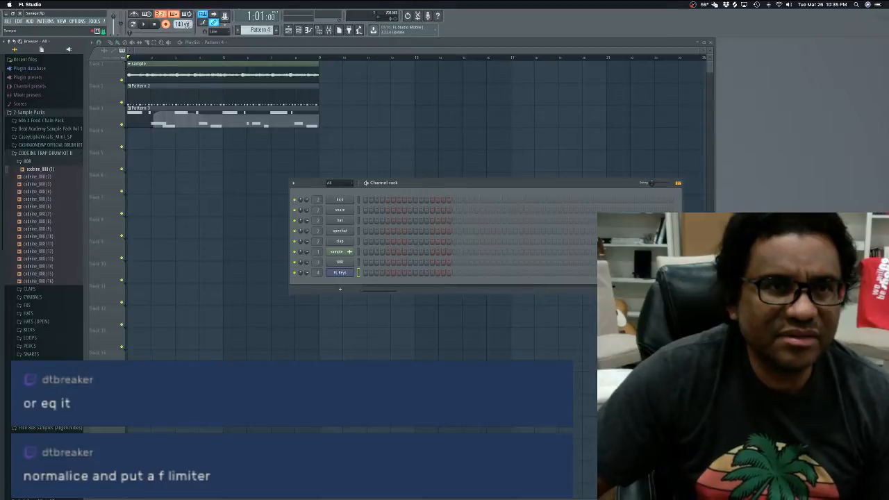
pyautogui.press('space')
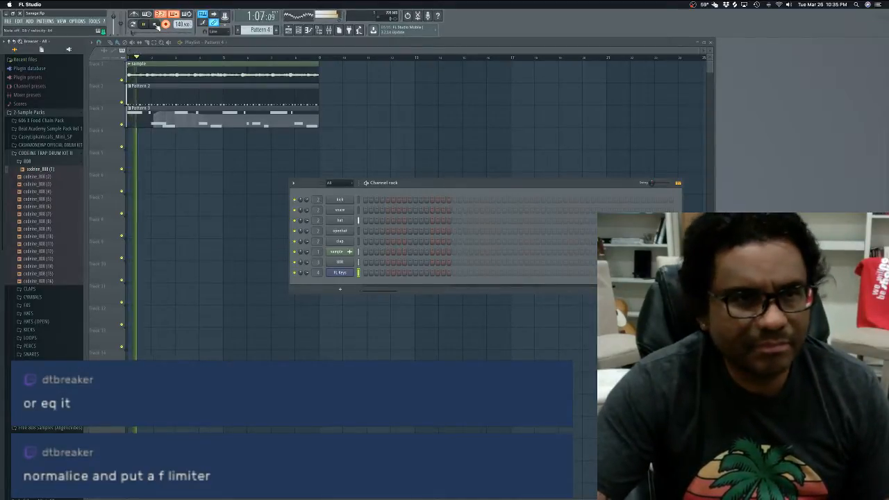
pyautogui.click(156, 25)
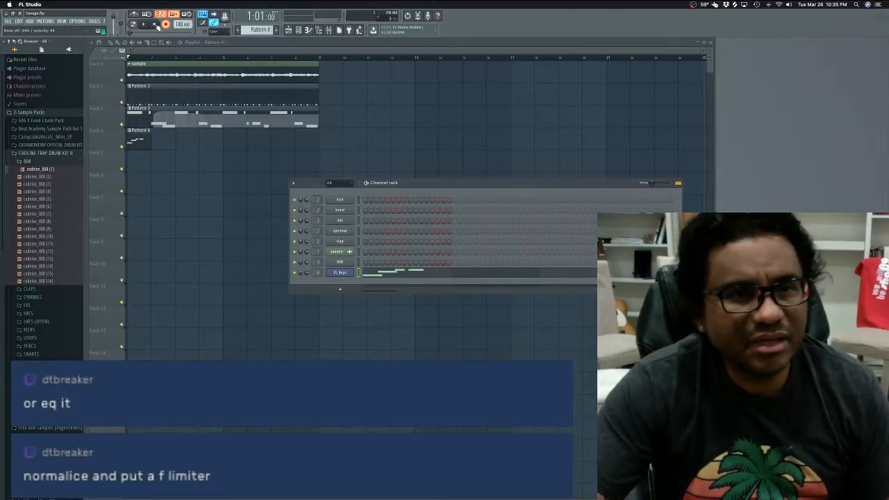
pyautogui.press('super+z')
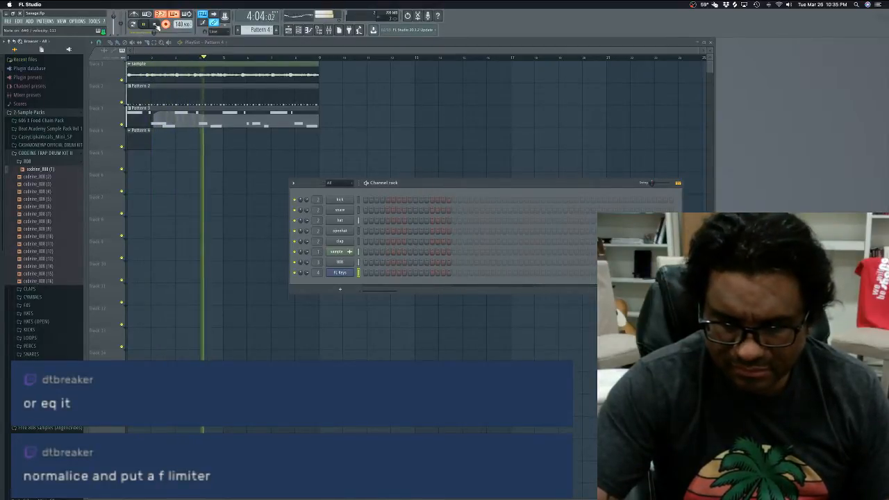
# Step: Record a four-bar FL Keys take into Pattern 4 and repeat its clip on track 4 from bar 5
pyautogui.click(156, 25)
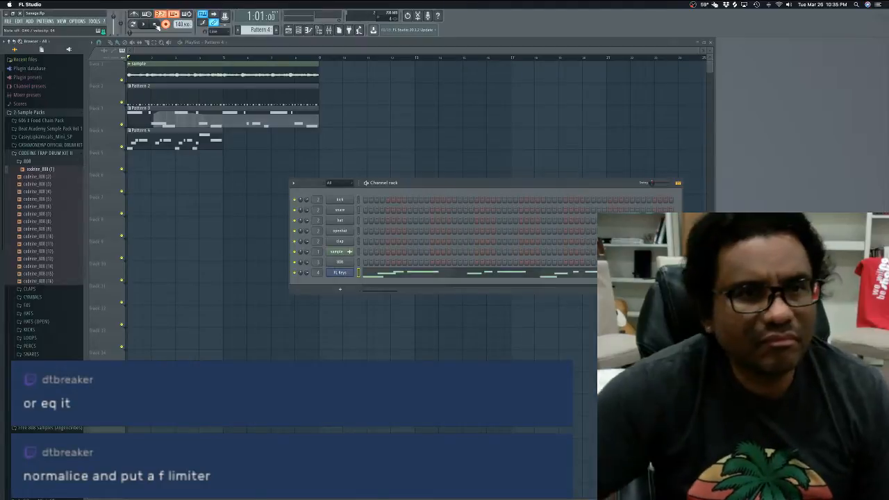
pyautogui.click(232, 137)
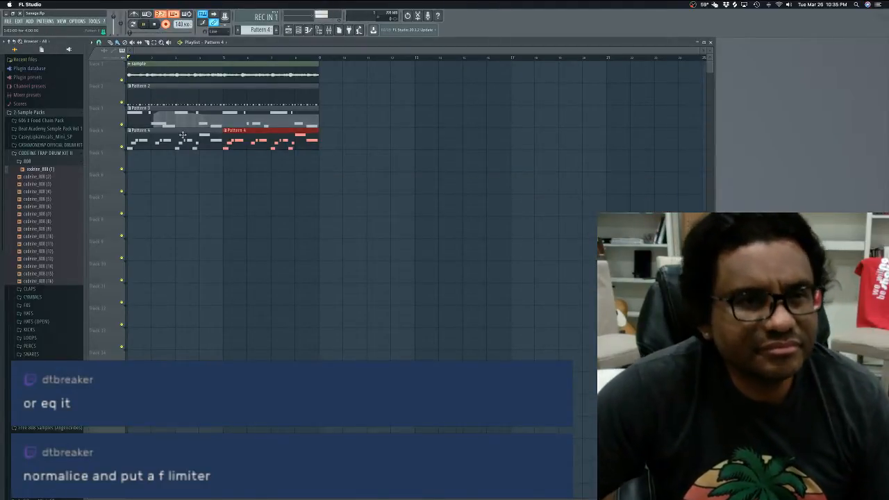
# Step: Add the missing low note at the start of bar 2 in Pattern 4's FL Keys part and play it back
pyautogui.doubleClick(183, 134)
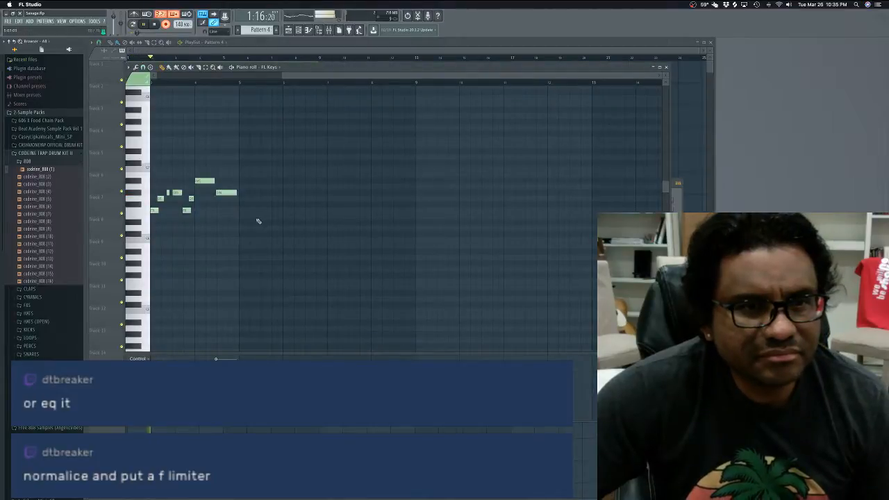
pyautogui.press('space')
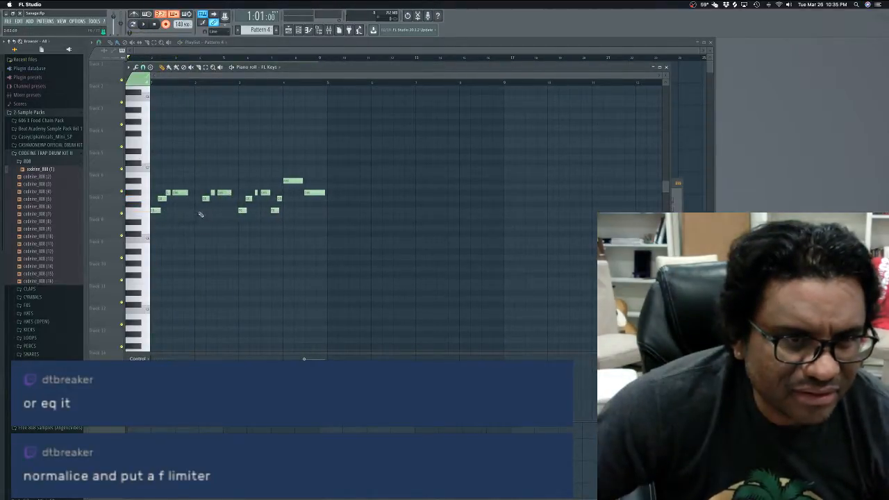
pyautogui.click(200, 210)
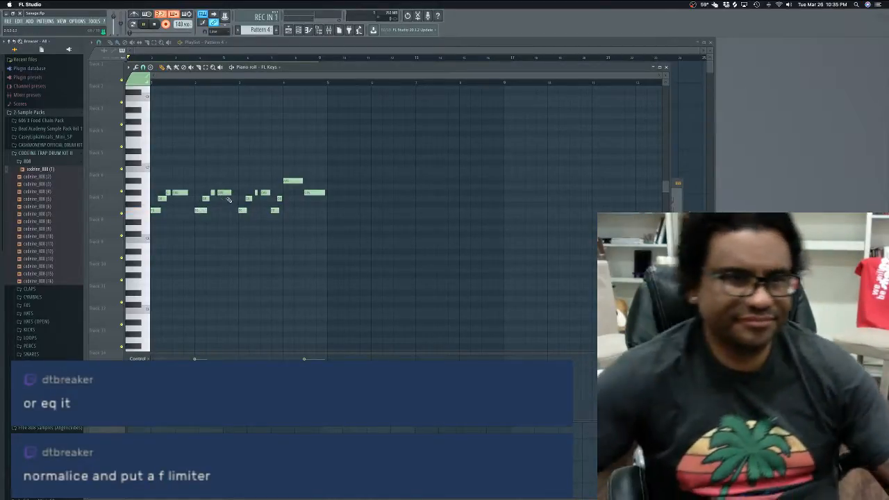
pyautogui.press('space')
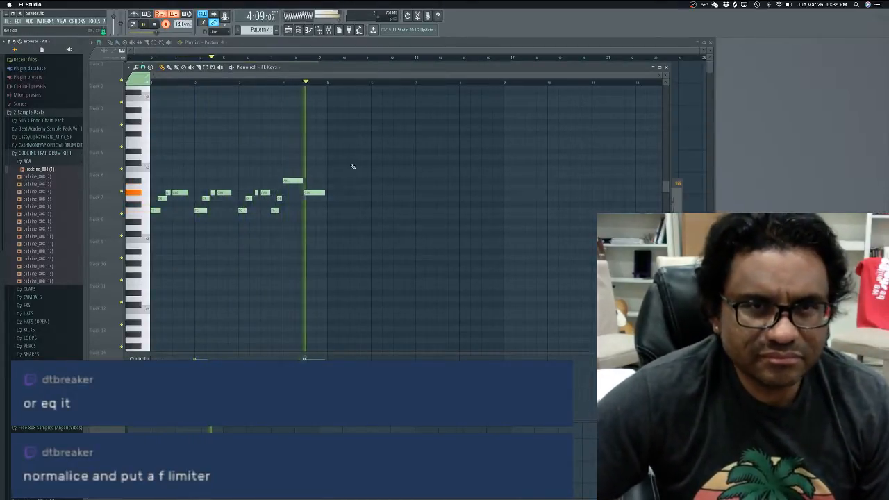
pyautogui.press('space')
pyautogui.click(665, 68)
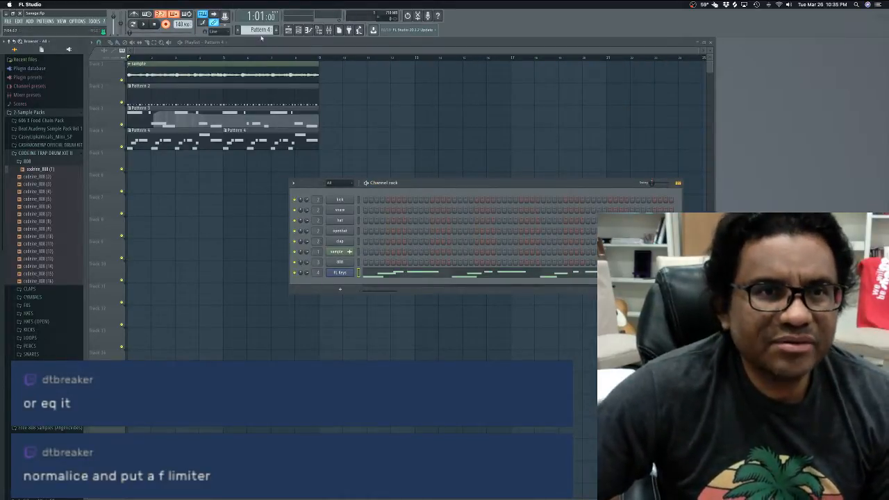
# Step: Select the empty Pattern 5 and play the arrangement from the start
pyautogui.moveTo(260, 31); pyautogui.dragTo(261, 26)
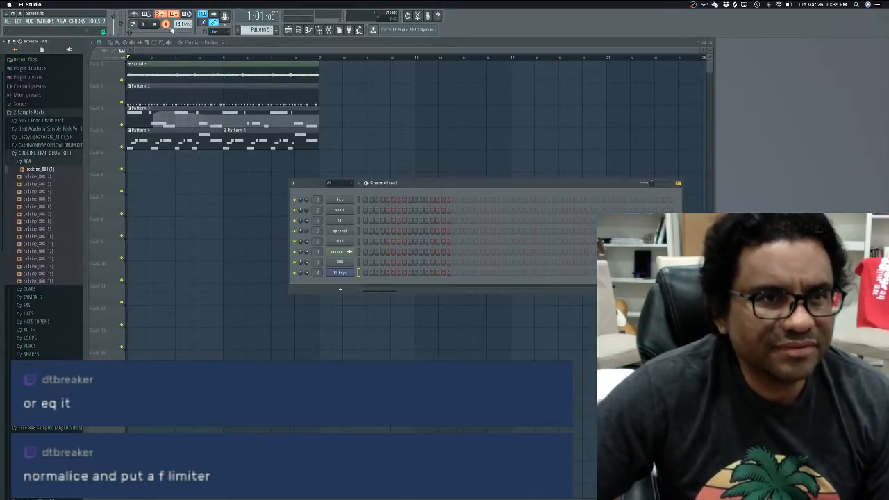
pyautogui.press('space')
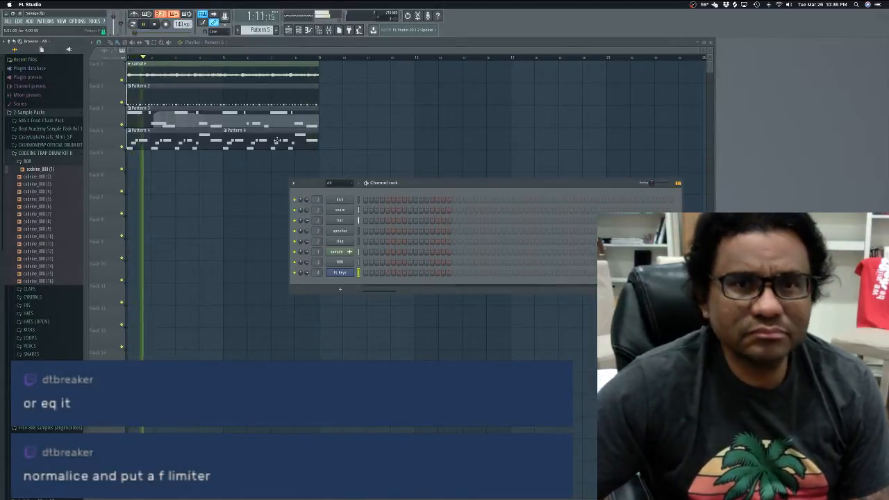
pyautogui.press('space')
# Step: Lower the FL Keys volume on mixer Insert 4 while the arrangement plays
pyautogui.click(330, 30)
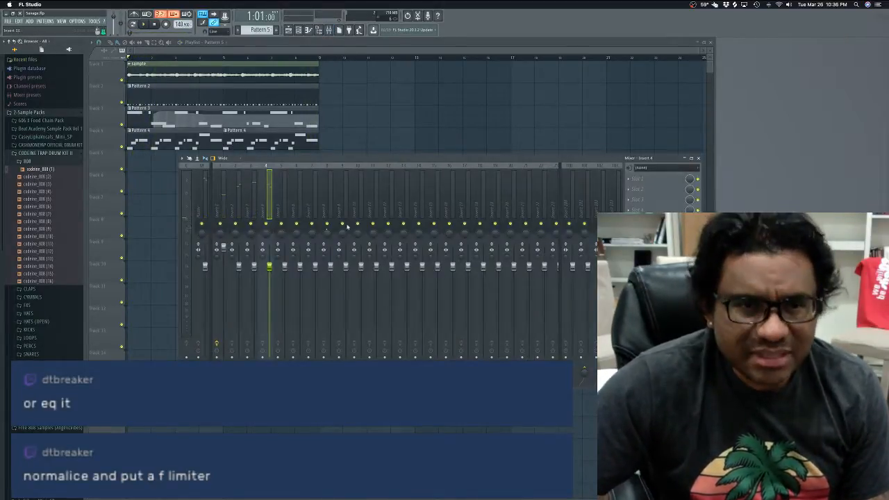
pyautogui.press('space')
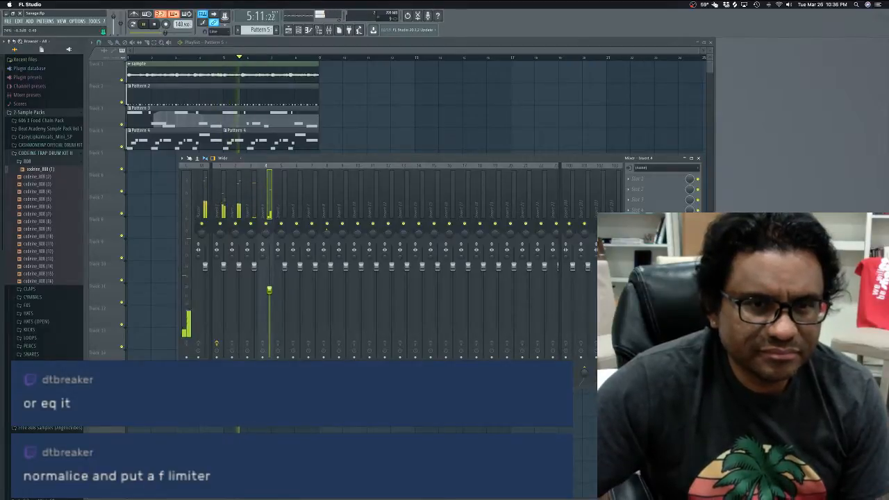
pyautogui.press('space')
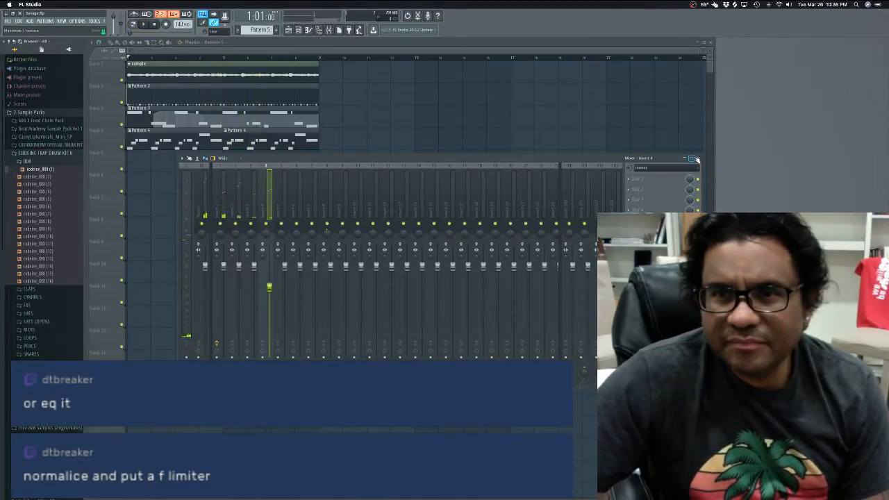
pyautogui.click(699, 159)
# Step: Transpose all FL Keys notes in Pattern 4 down one octave and play back the start of the part
pyautogui.doubleClick(244, 137)
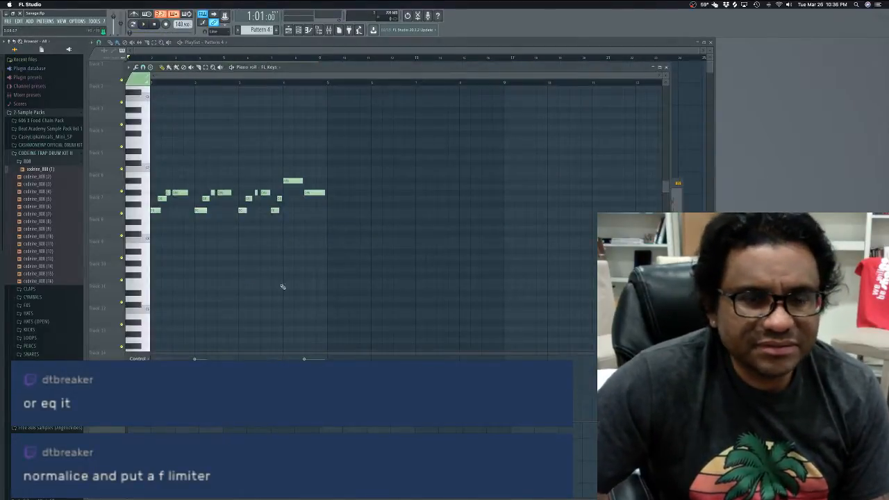
pyautogui.press('super+a')
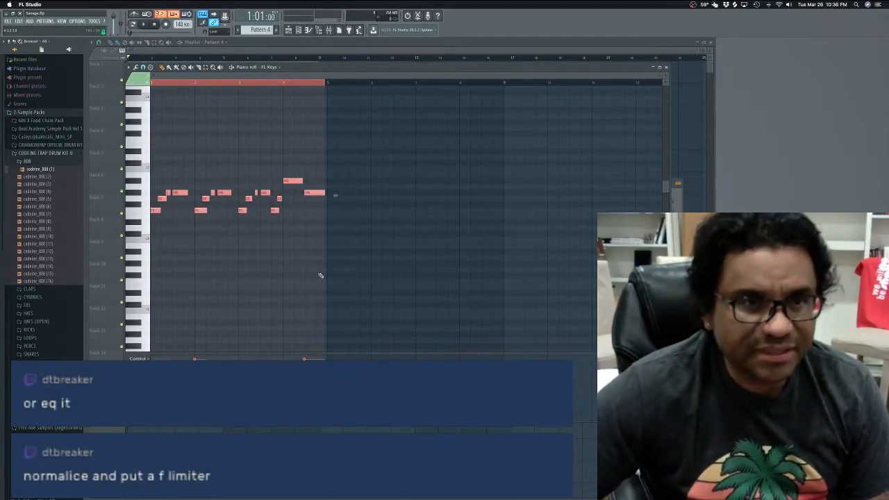
pyautogui.scroll(-1, 320, 275)
pyautogui.hotkey('ctrl', 'Up')
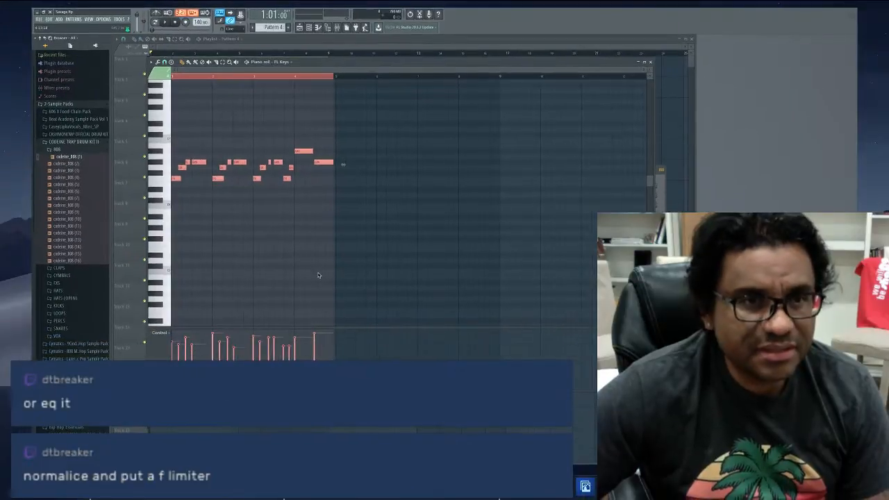
pyautogui.hotkey('ctrl', 'Up')
pyautogui.press('pageup')
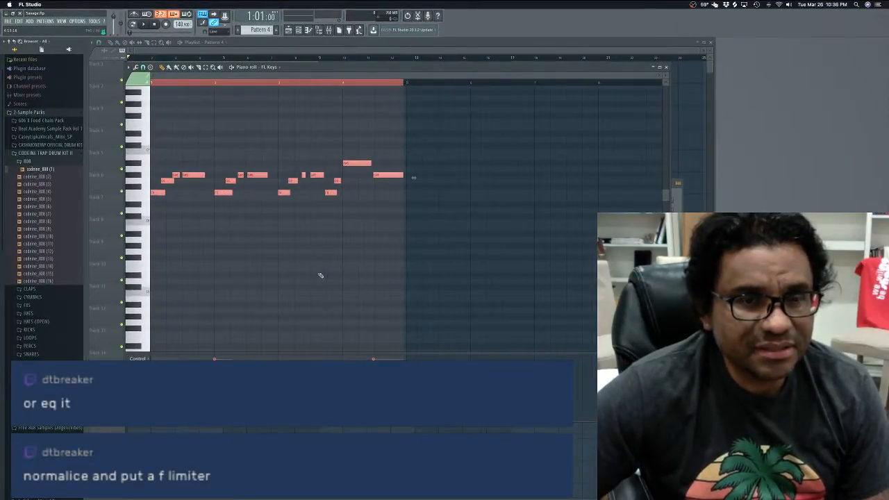
pyautogui.scroll(-1, 320, 276)
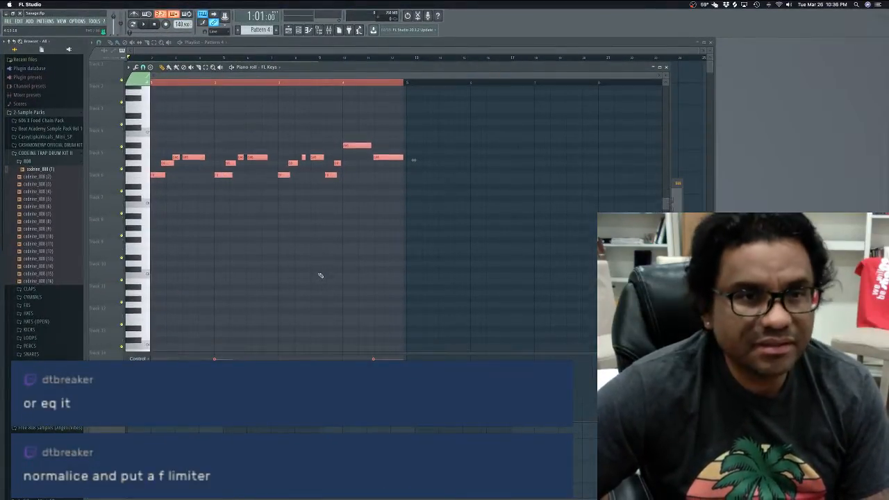
pyautogui.scroll(1, 320, 275)
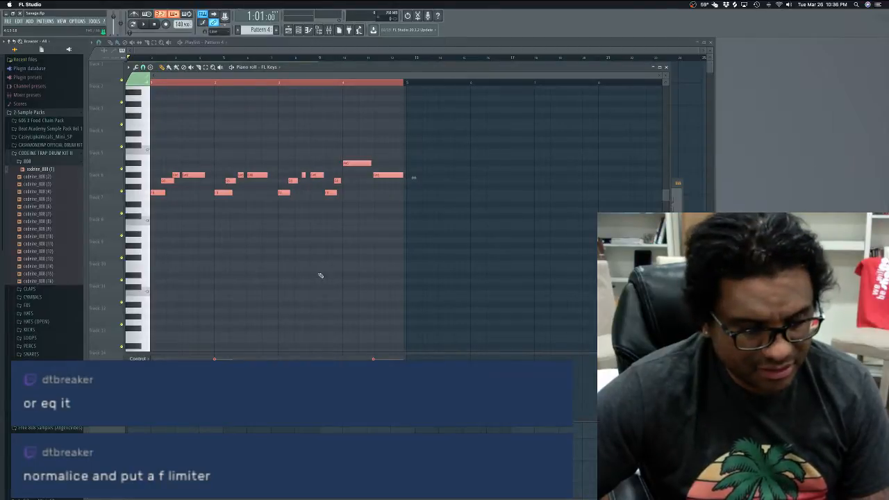
pyautogui.scroll(-1, 320, 275)
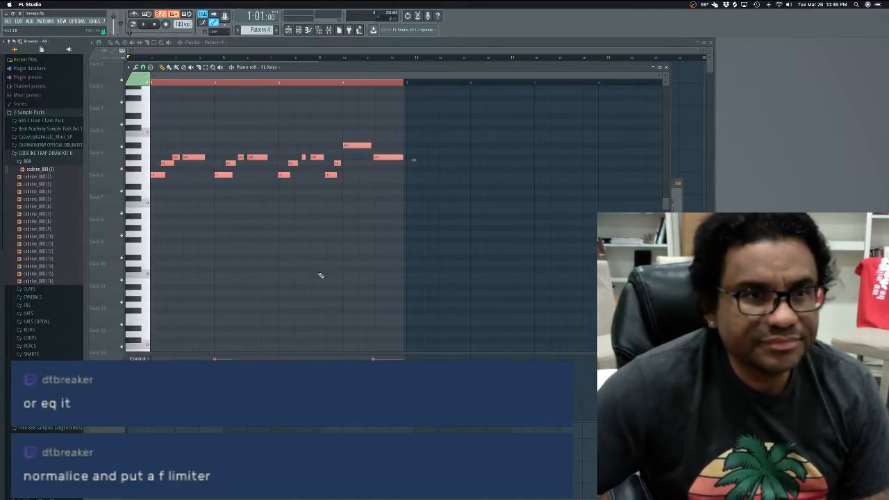
pyautogui.scroll(4, 152, 244)
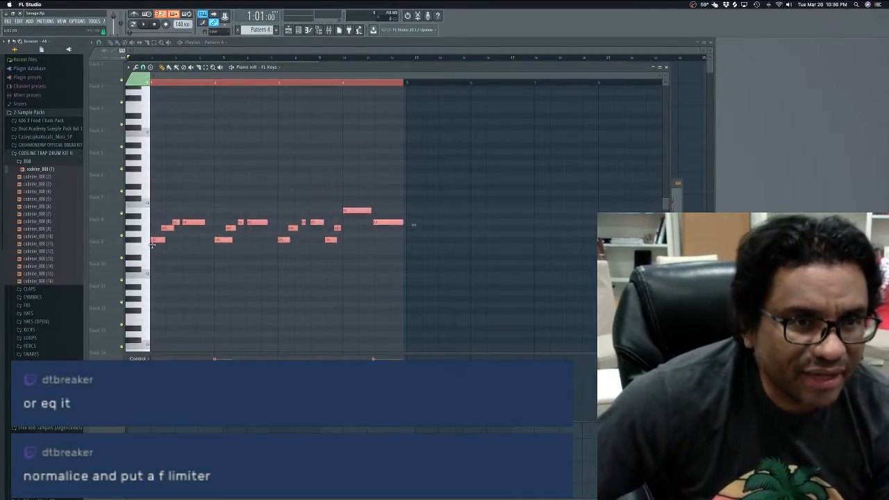
pyautogui.press('space')
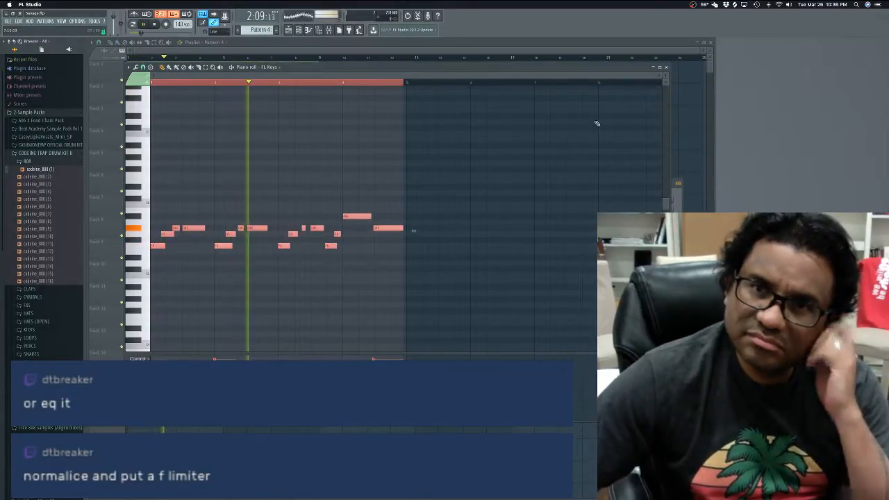
pyautogui.press('space')
pyautogui.click(667, 69)
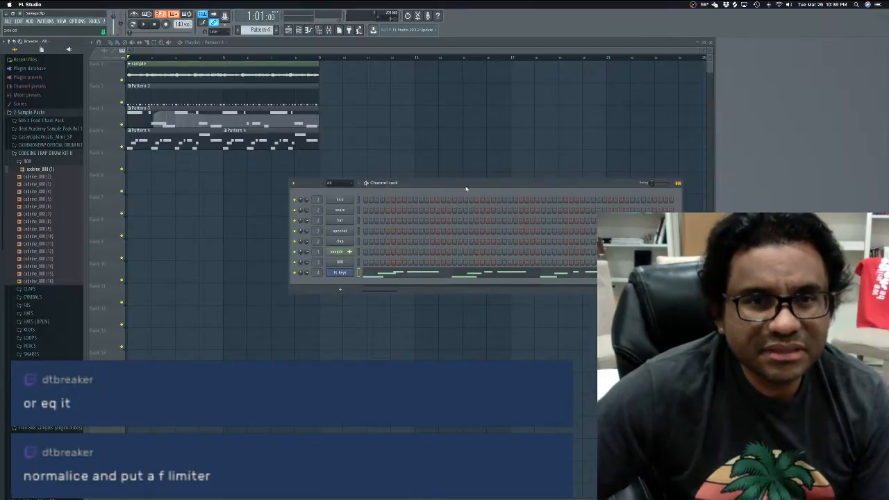
# Step: Raise the Insert 4 fader slightly in the mixer while the arrangement plays
pyautogui.click(333, 30)
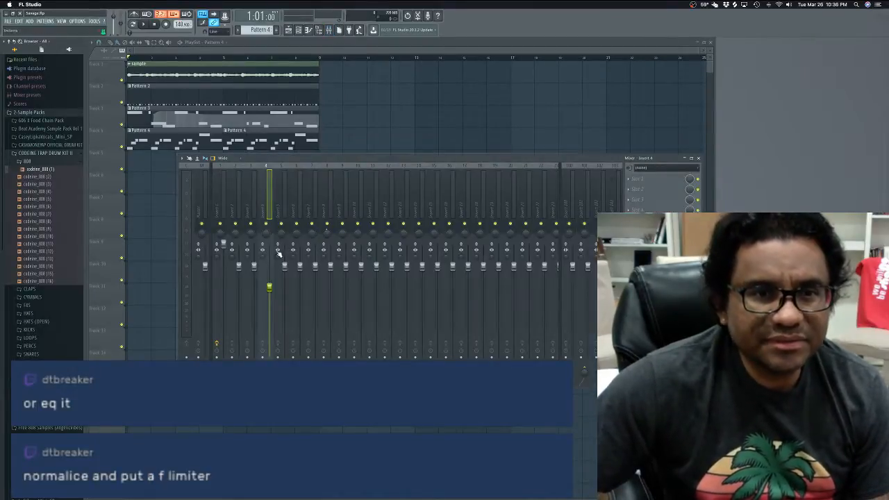
pyautogui.press('space')
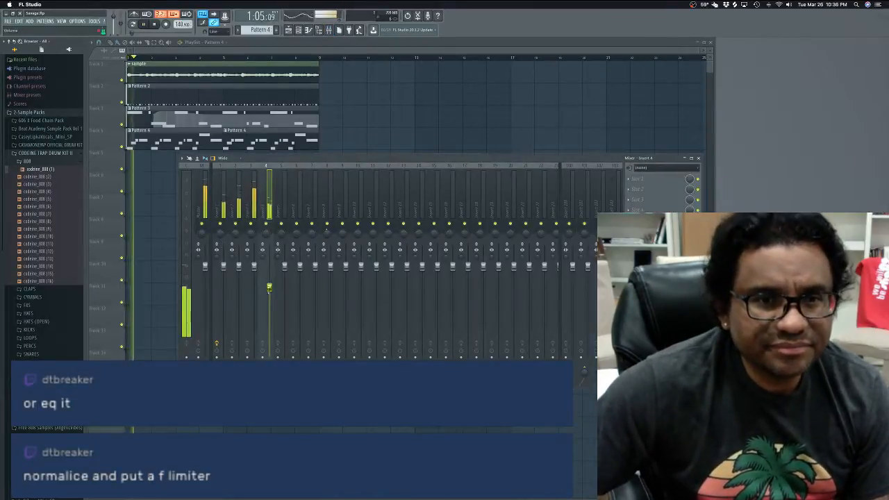
pyautogui.press('space')
# Step: Add Fruity Parametric EQ 2 to Insert 4 and cut the low end with its first band set to high pass
pyautogui.click(639, 189)
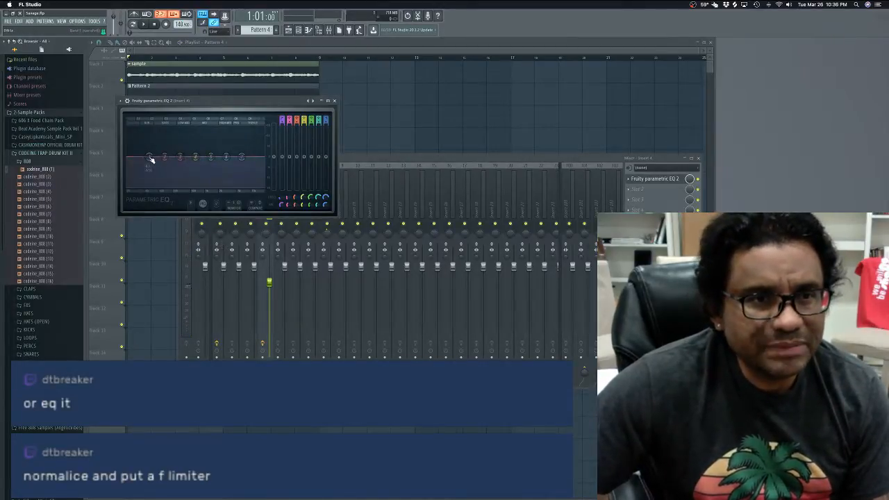
pyautogui.moveTo(161, 172)
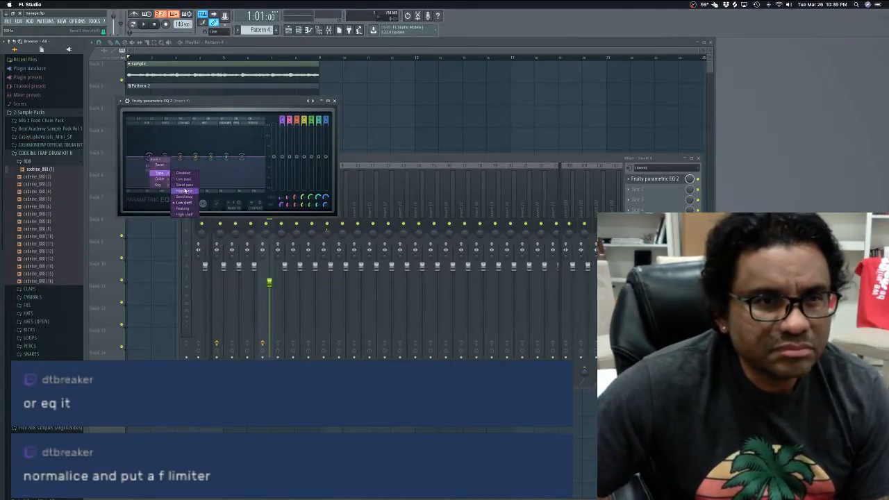
pyautogui.click(184, 192)
pyautogui.press('space')
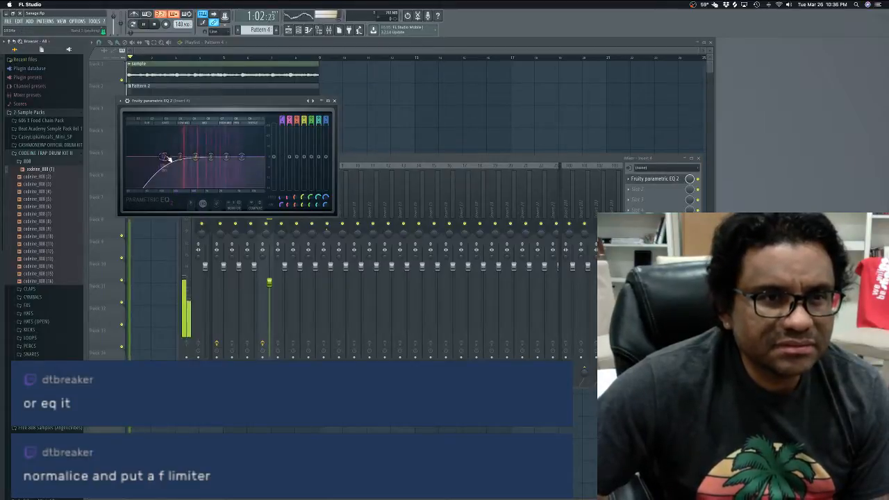
pyautogui.click(334, 101)
# Step: Add Fruity Reeverb 2 to Insert 4's second effect slot and adjust its reverb settings during playback
pyautogui.click(655, 202)
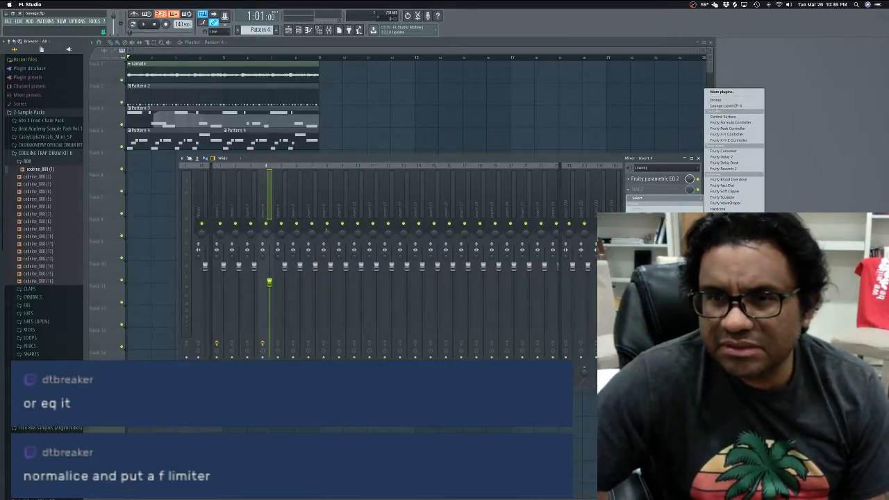
pyautogui.click(733, 169)
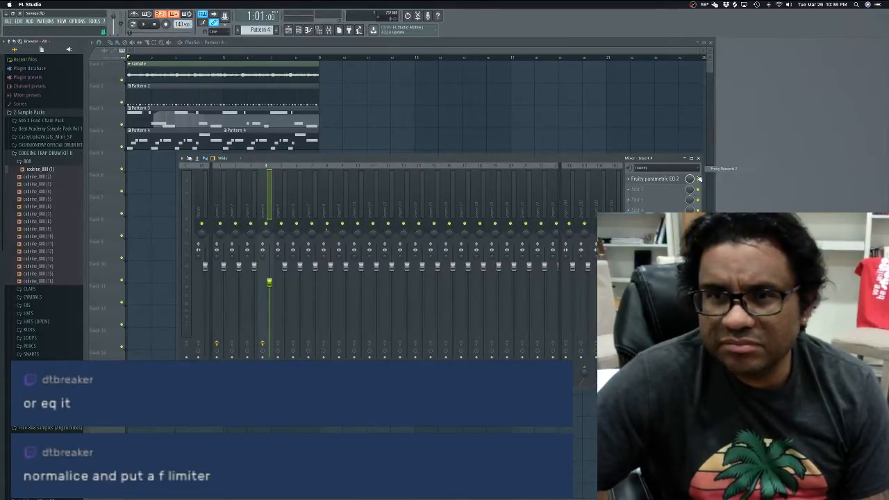
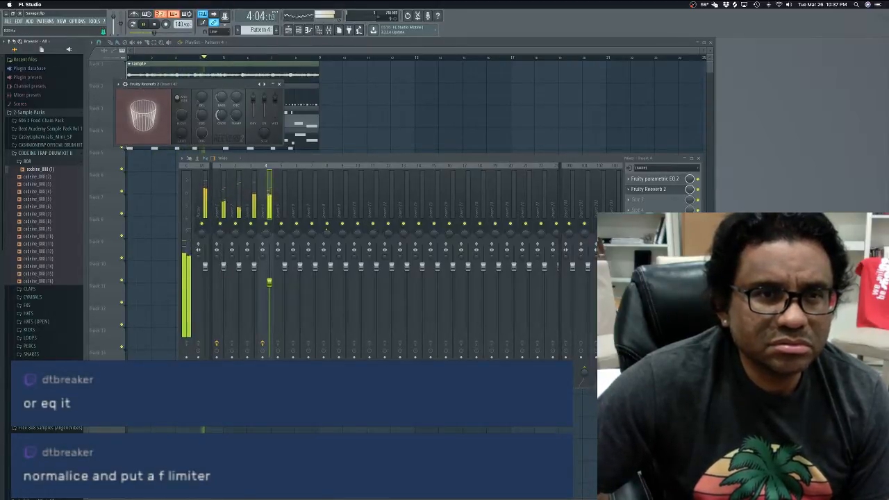
pyautogui.click(280, 85)
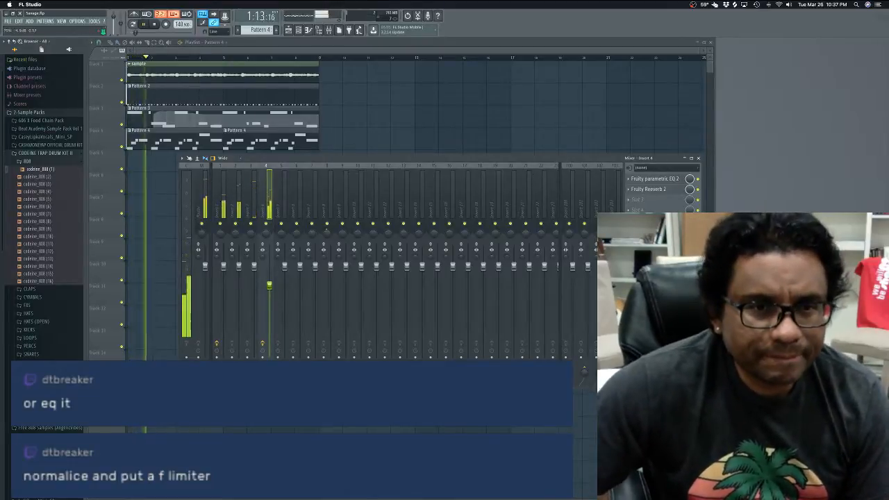
# Step: Lower the Insert 4 and Insert 1 faders during playback and solo Insert 1
pyautogui.click(224, 259)
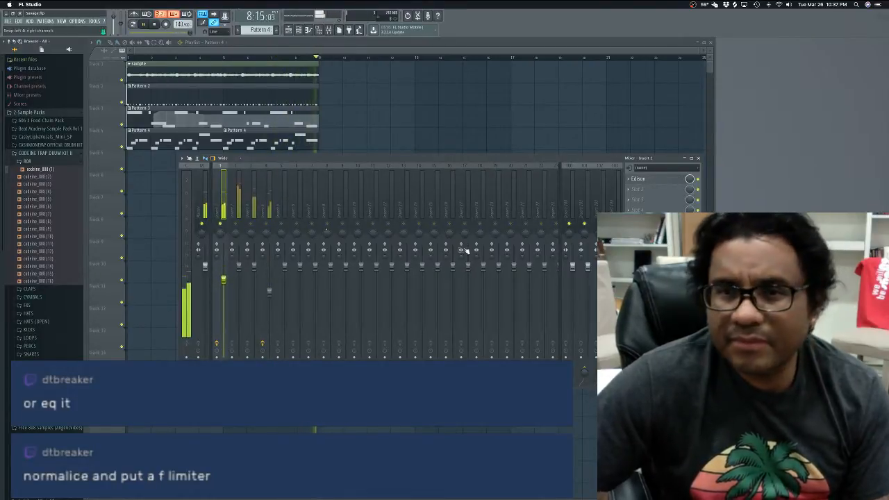
pyautogui.press('space')
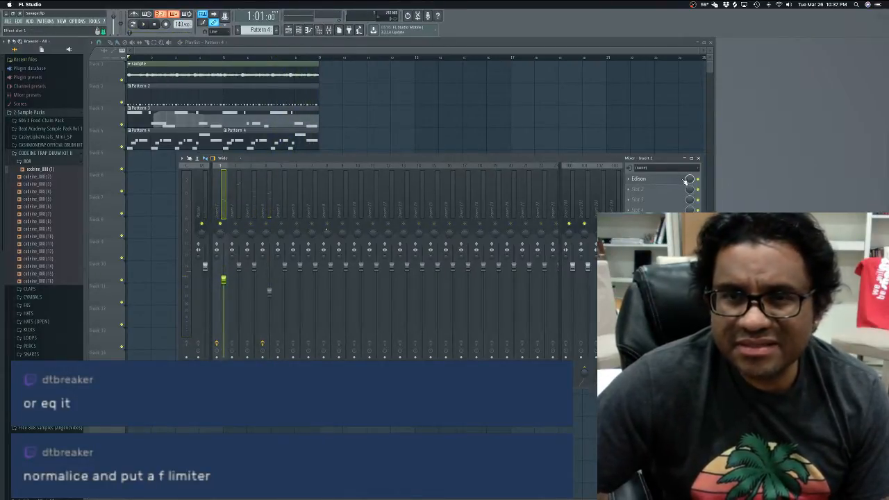
# Step: Replace the Edison effect on Insert 1 with Fruity Parametric EQ 2 and play the soloed track
pyautogui.click(660, 181)
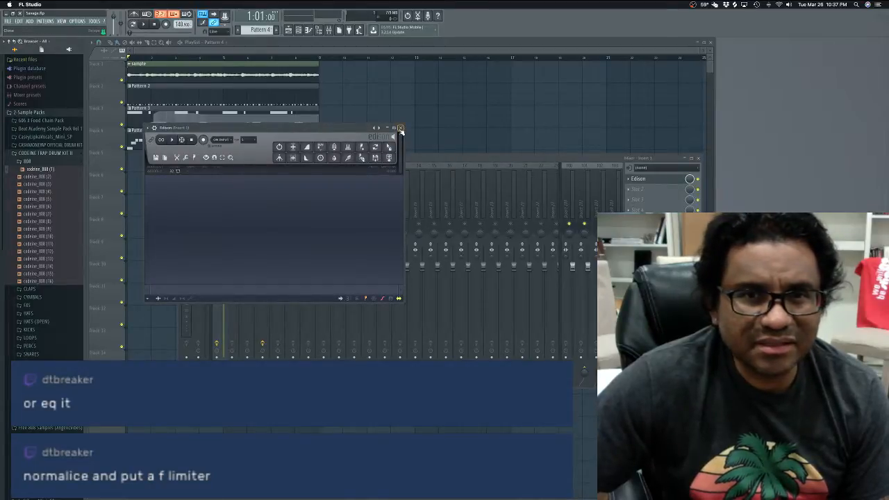
pyautogui.click(401, 128)
pyautogui.click(631, 183)
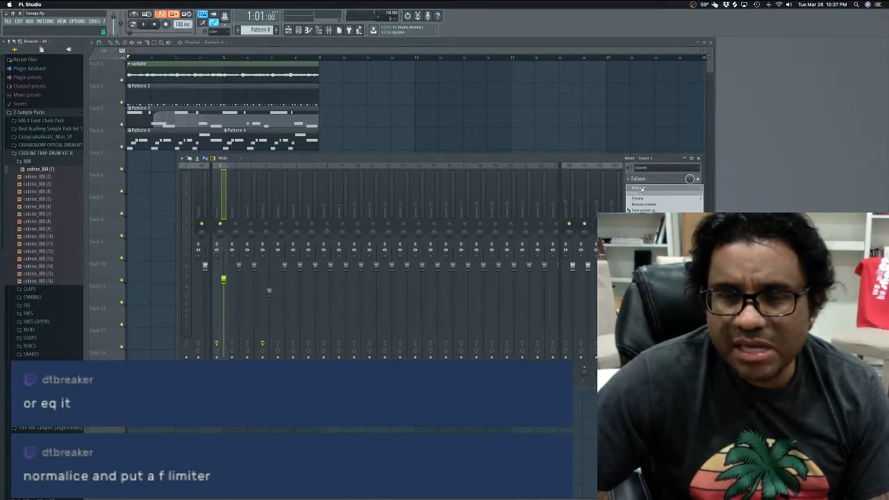
pyautogui.moveTo(642, 189)
pyautogui.click(726, 278)
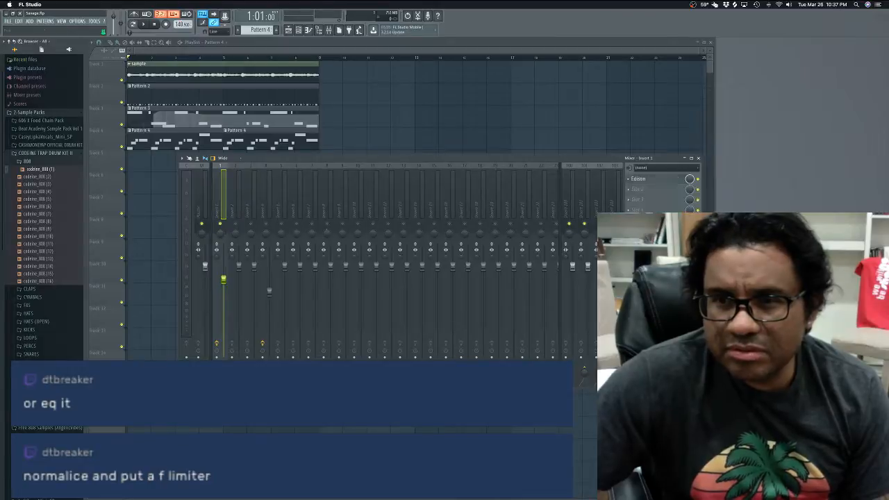
pyautogui.press('space')
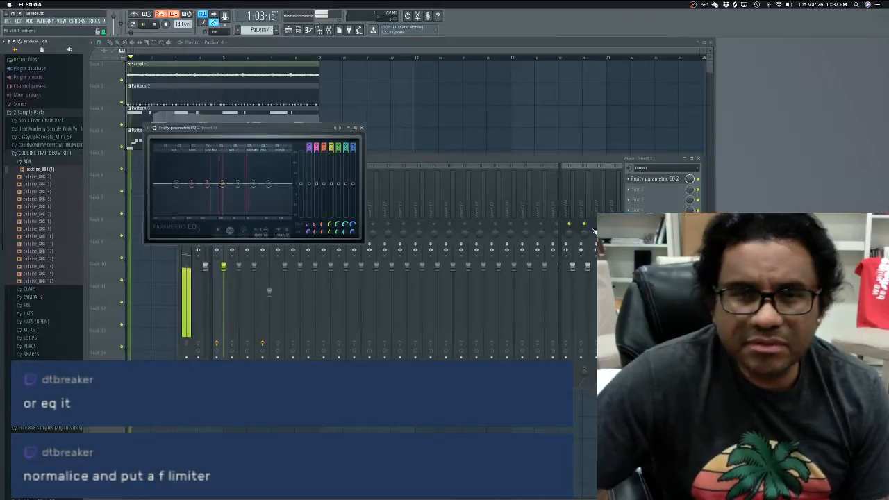
# Step: Set the first band of Insert 1's Parametric EQ 2 to high pass and raise its frequency to cut the low end
pyautogui.rightClick(177, 185)
pyautogui.moveTo(188, 200)
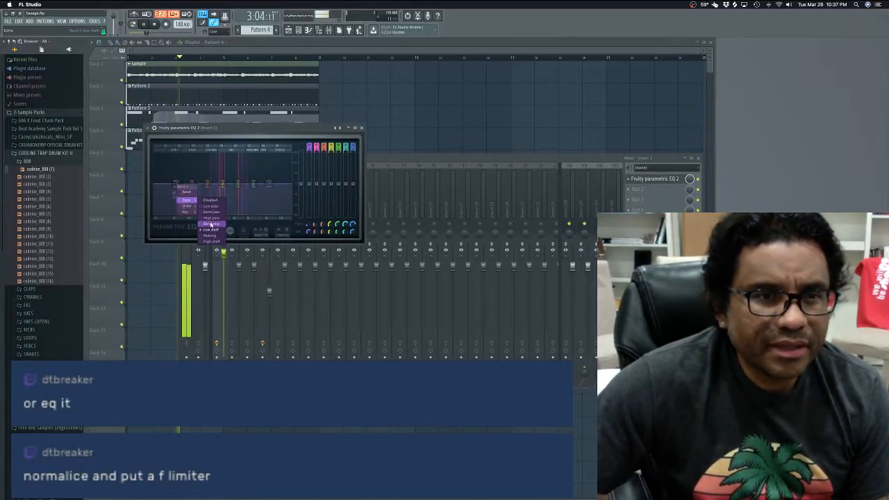
pyautogui.click(213, 221)
pyautogui.moveTo(177, 185); pyautogui.dragTo(212, 184)
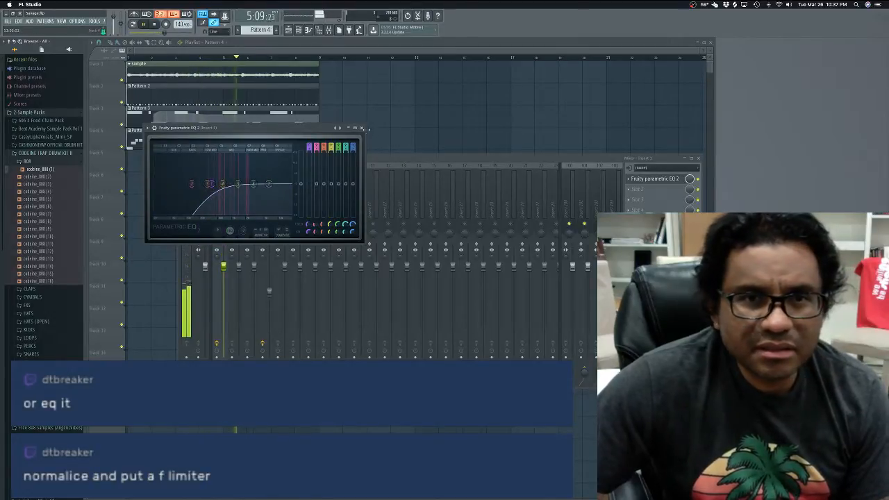
pyautogui.click(362, 127)
# Step: Add Fruity Reeverb 2 to Insert 1's second effect slot and adjust its wet level during playback
pyautogui.click(675, 189)
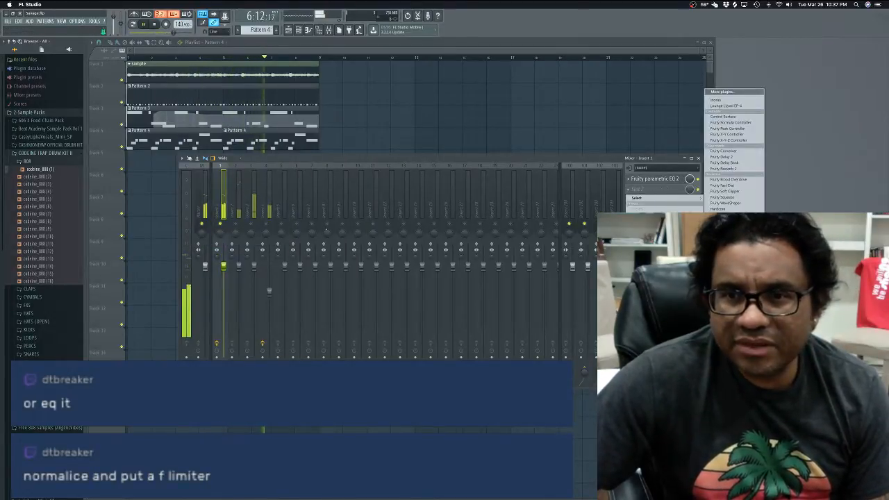
pyautogui.moveTo(648, 204)
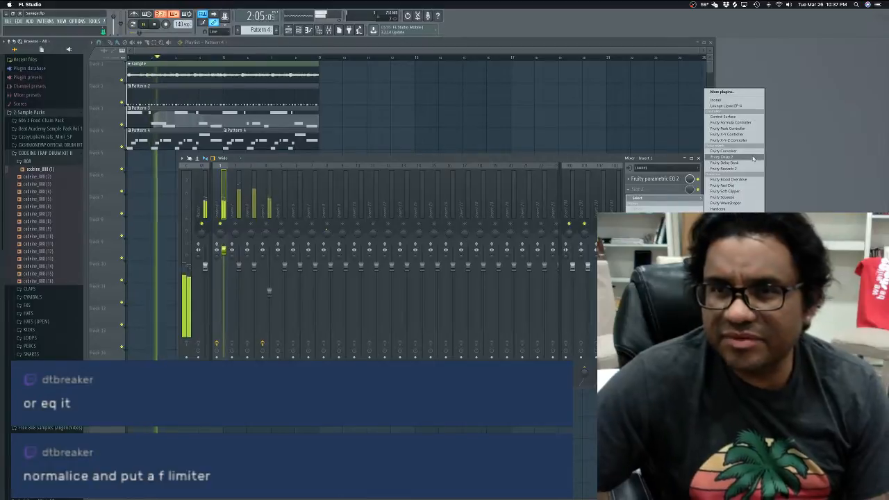
pyautogui.click(728, 169)
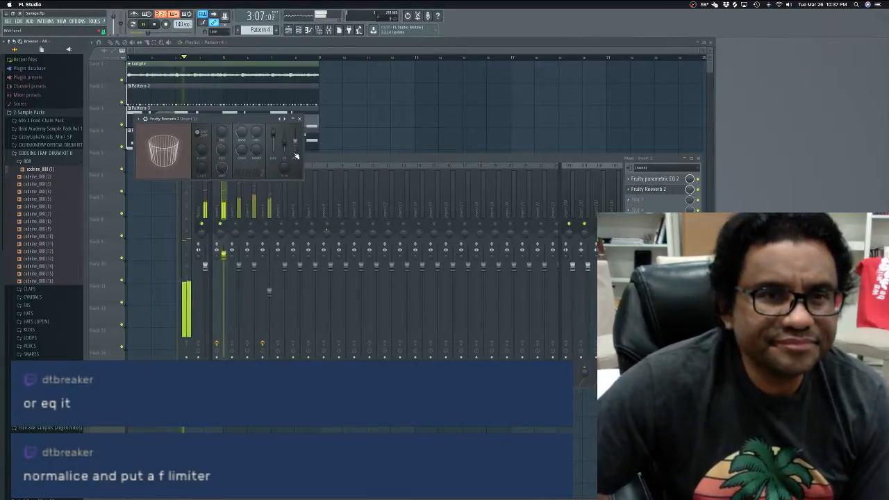
pyautogui.click(285, 121)
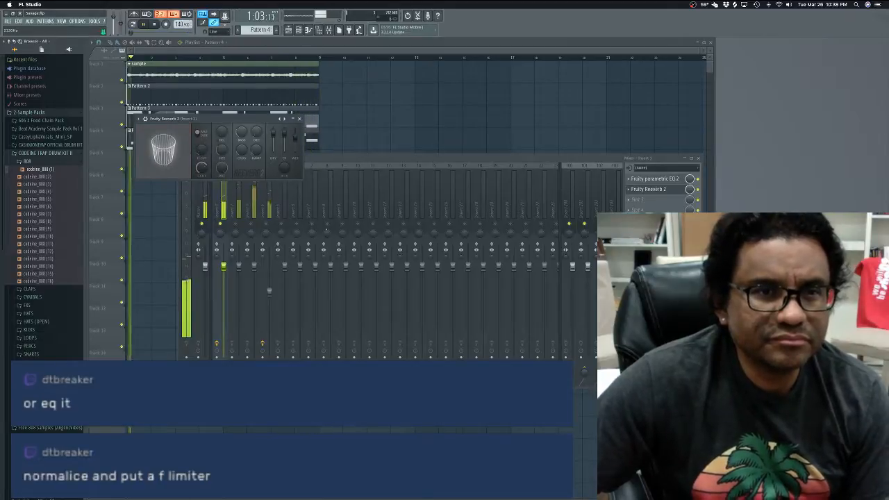
pyautogui.click(298, 120)
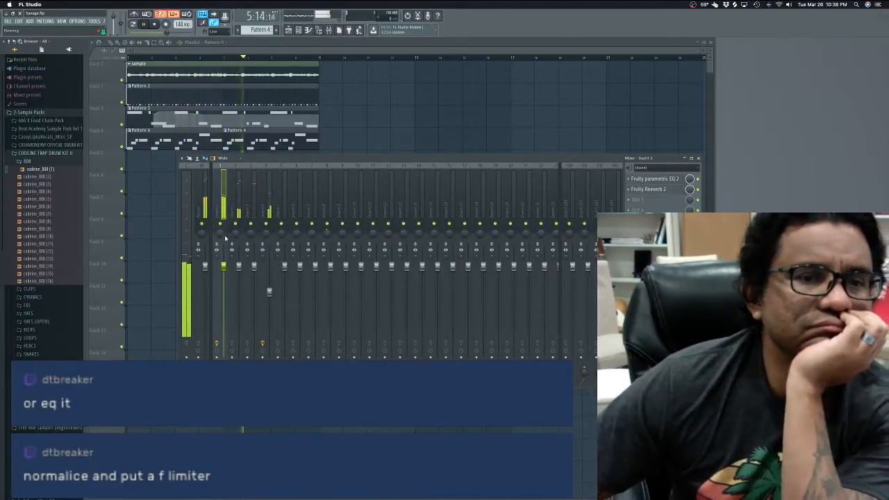
# Step: Solo Insert 3 and add Fruity Parametric EQ 2 to its first effect slot
pyautogui.click(267, 235)
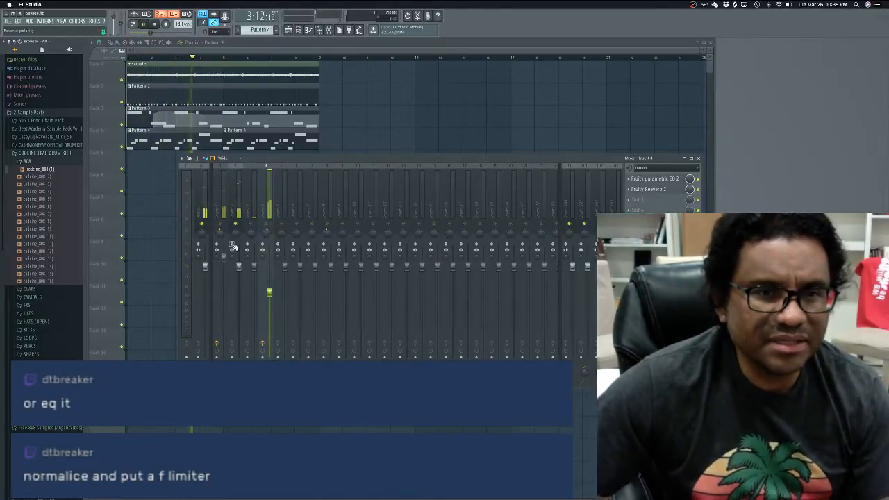
pyautogui.click(253, 201)
pyautogui.click(645, 180)
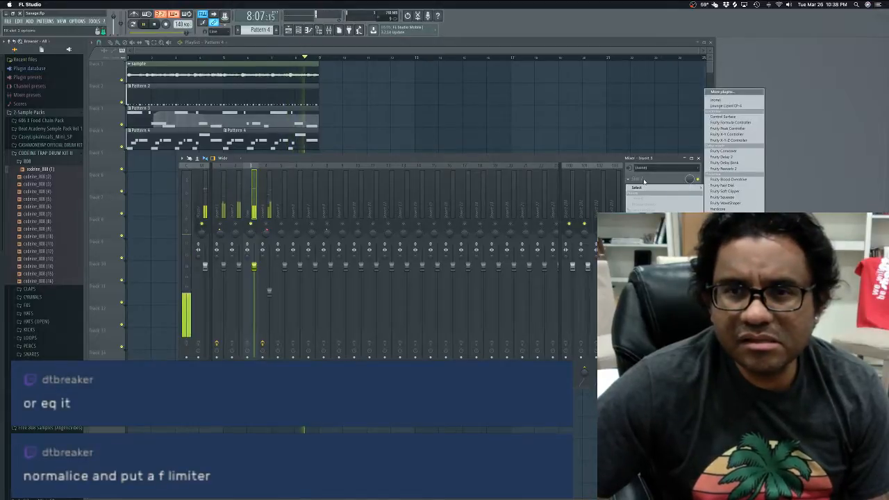
pyautogui.click(726, 299)
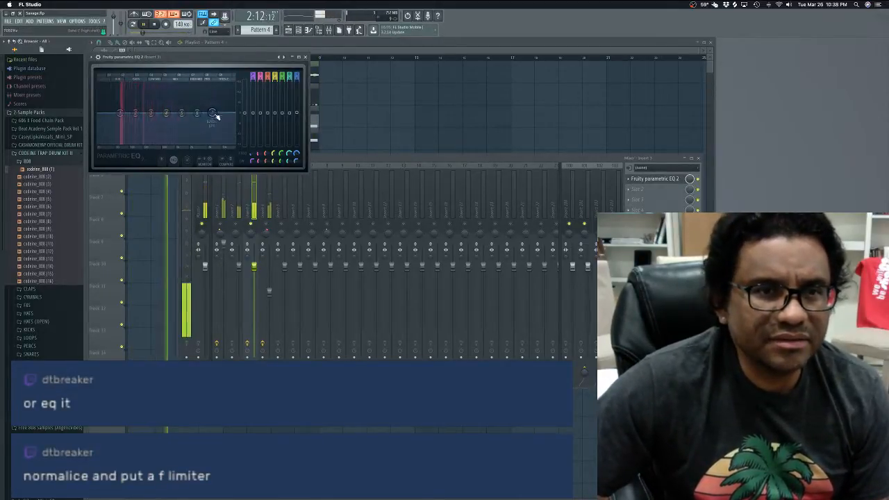
# Step: Set the seventh band of Insert 3's EQ to low pass and lower its frequency to cut the high end
pyautogui.rightClick(213, 113)
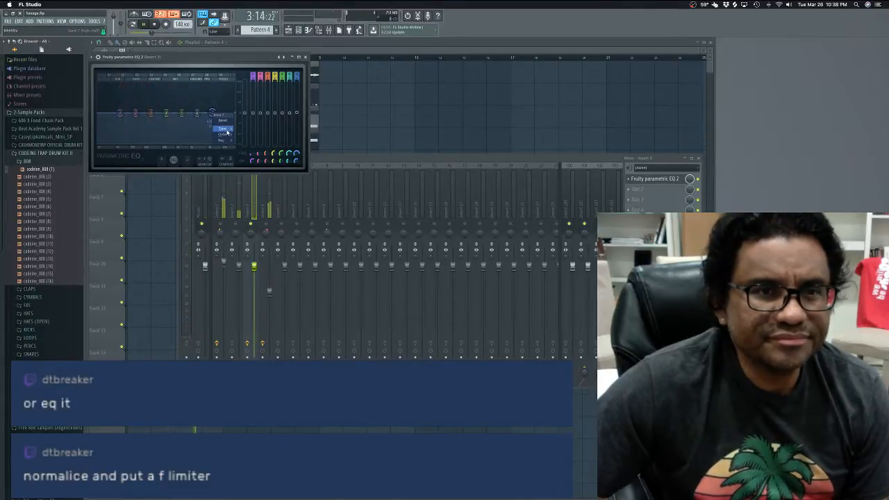
pyautogui.click(256, 147)
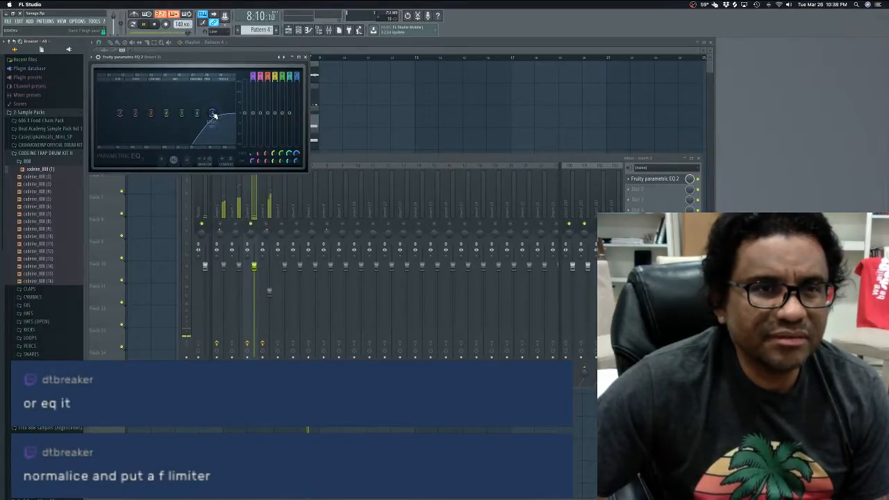
pyautogui.moveTo(222, 129)
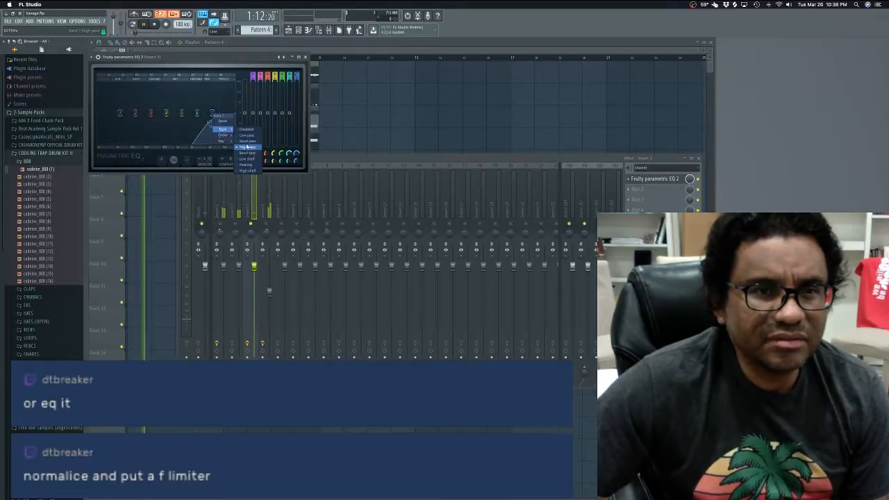
pyautogui.click(247, 136)
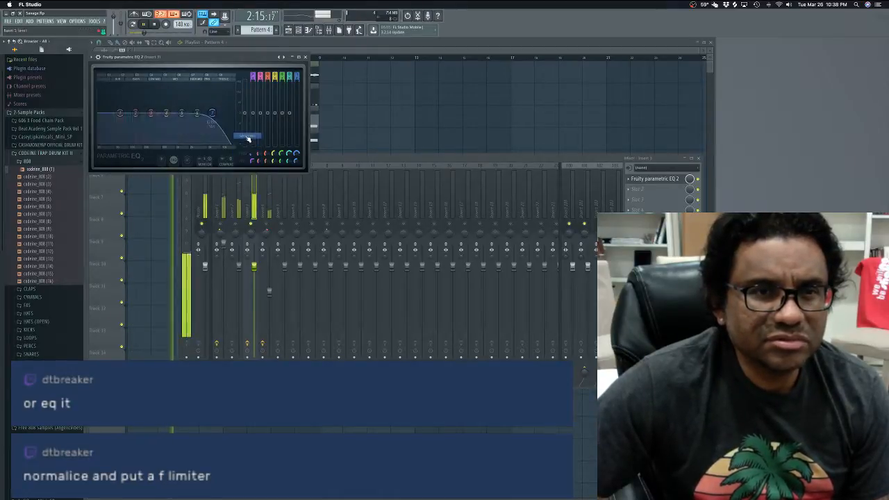
pyautogui.moveTo(214, 122); pyautogui.dragTo(181, 119)
pyautogui.click(307, 57)
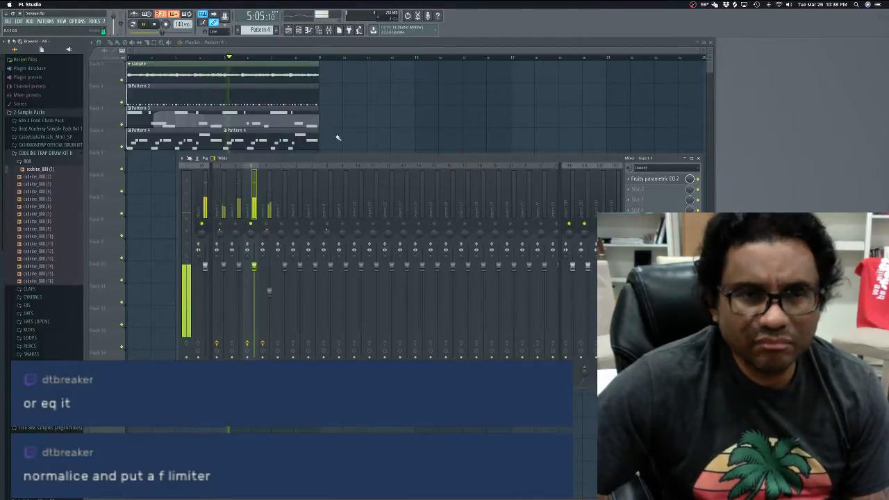
# Step: Unsolo Insert 3, restart playback with all tracks active and move the mixer window lower
pyautogui.moveTo(388, 161); pyautogui.dragTo(388, 172)
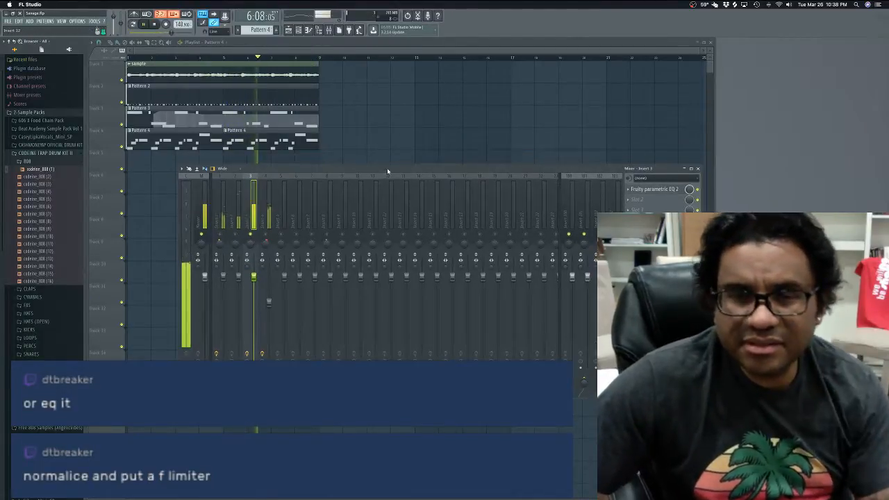
pyautogui.press('space')
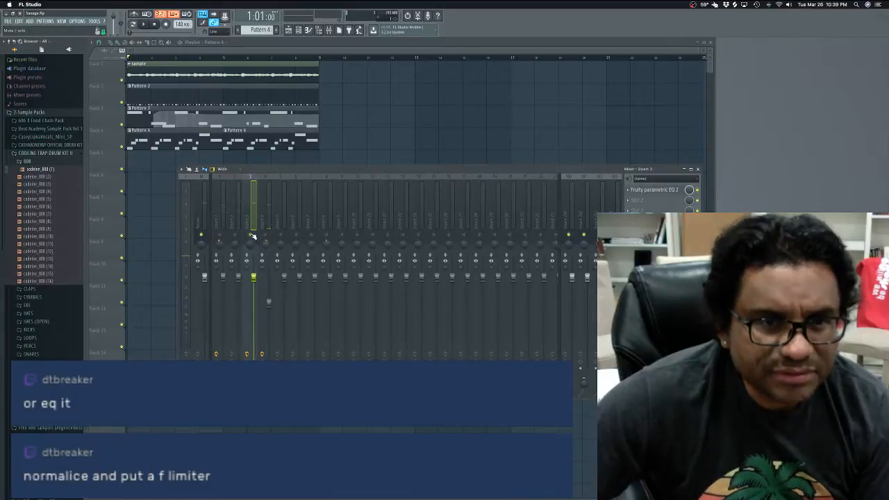
pyautogui.press('space')
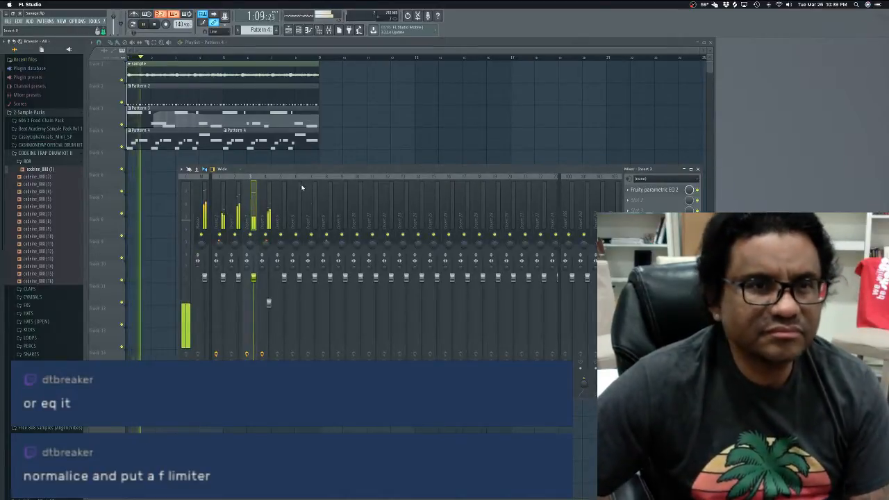
pyautogui.moveTo(311, 167); pyautogui.dragTo(305, 180)
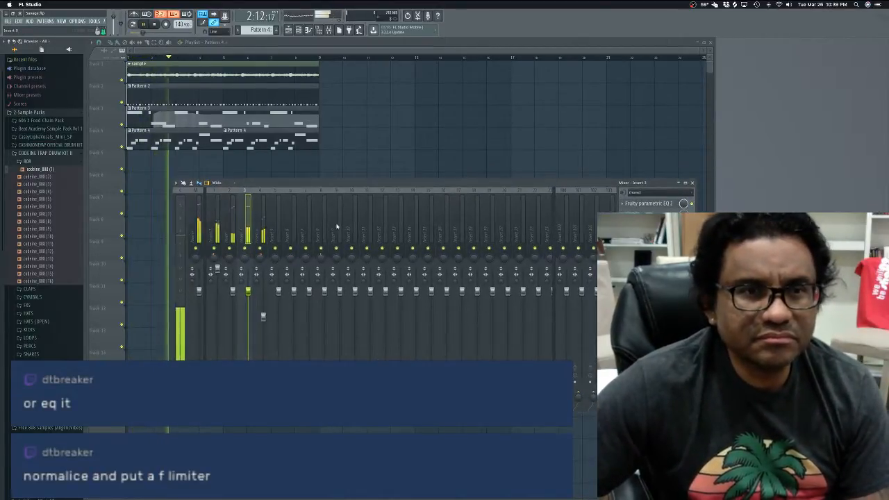
# Step: Switch to OBS and set the Desktop Audio device to Default
pyautogui.press('super+Tab')
pyautogui.press('super+Tab')
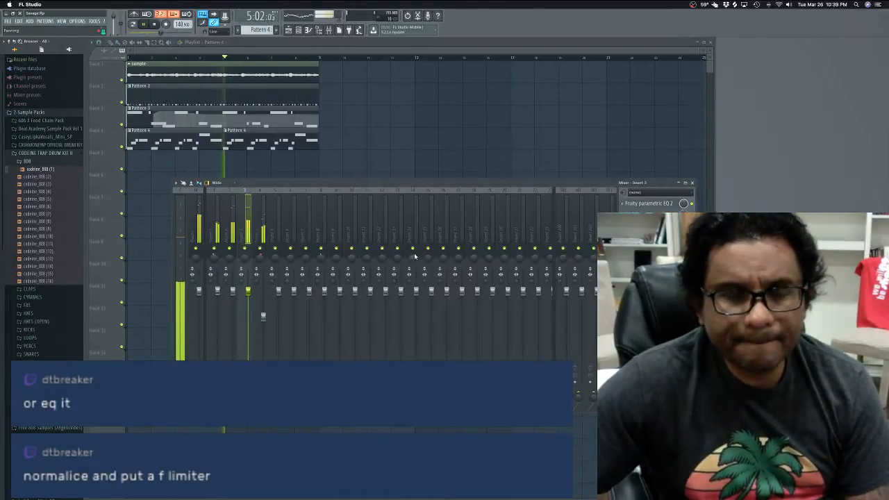
pyautogui.press('super+Tab')
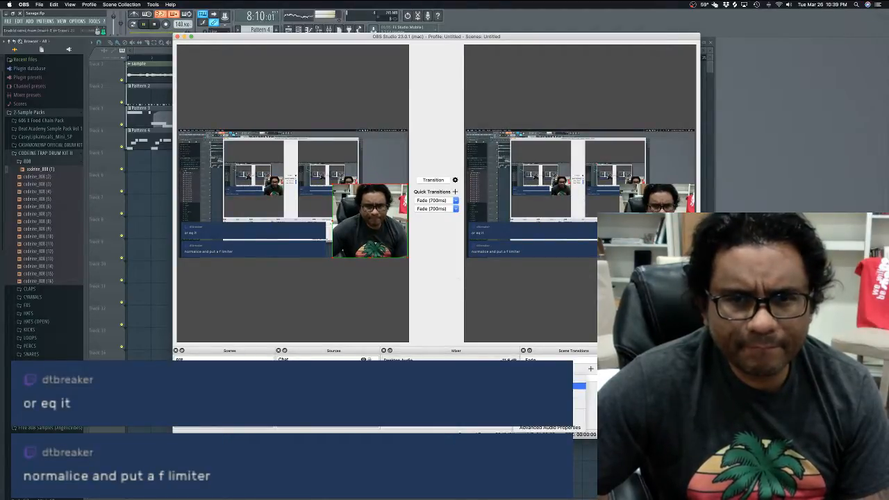
pyautogui.click(545, 421)
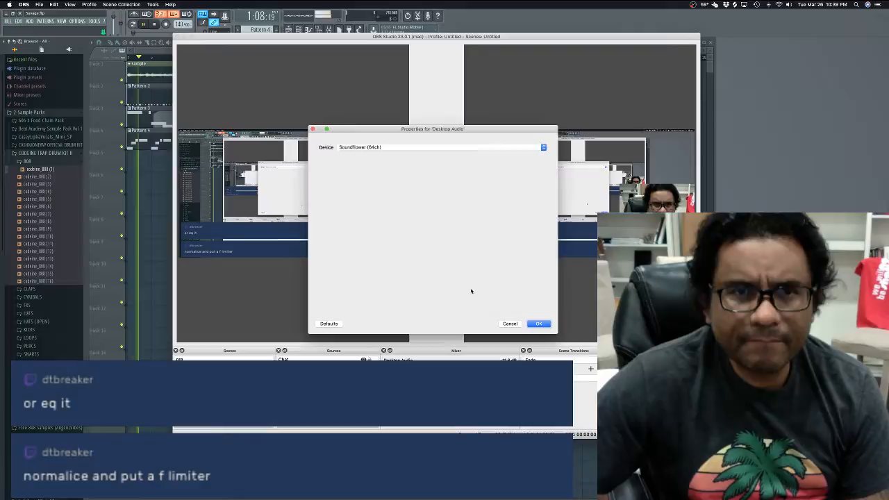
pyautogui.click(420, 150)
pyautogui.click(417, 136)
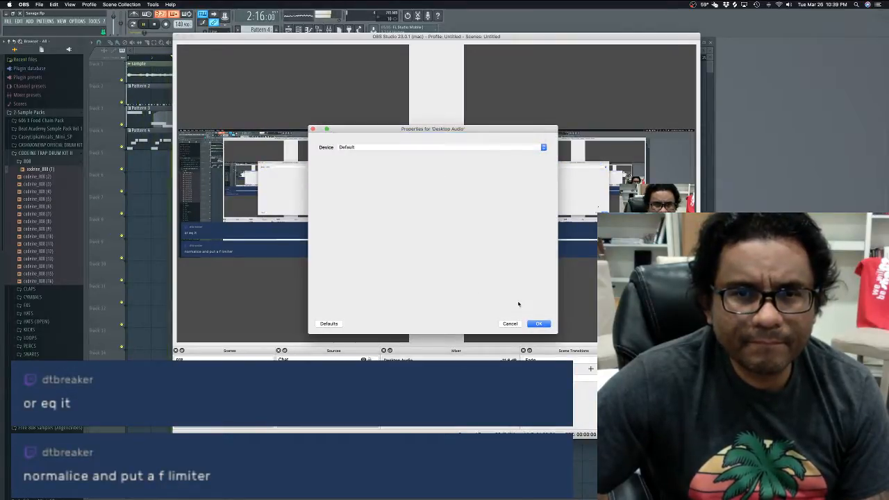
pyautogui.click(539, 324)
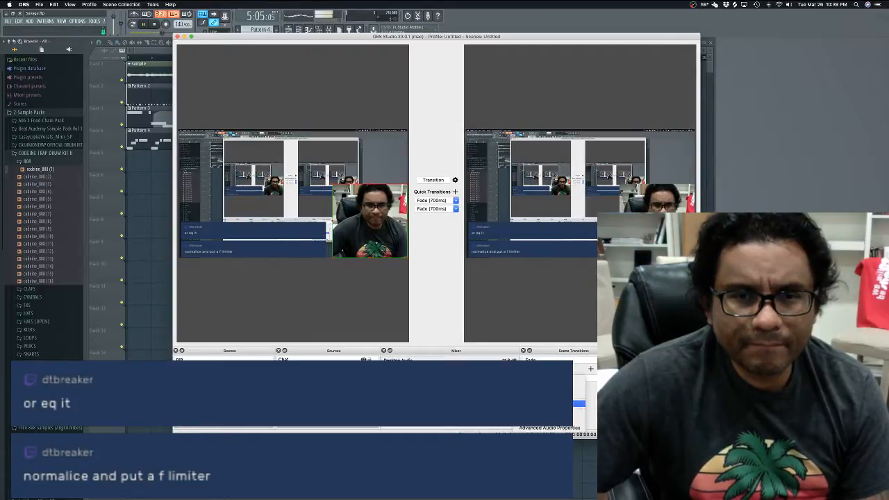
# Step: Set the OBS Desktop Audio device back to Soundflower (64ch)
pyautogui.click(546, 421)
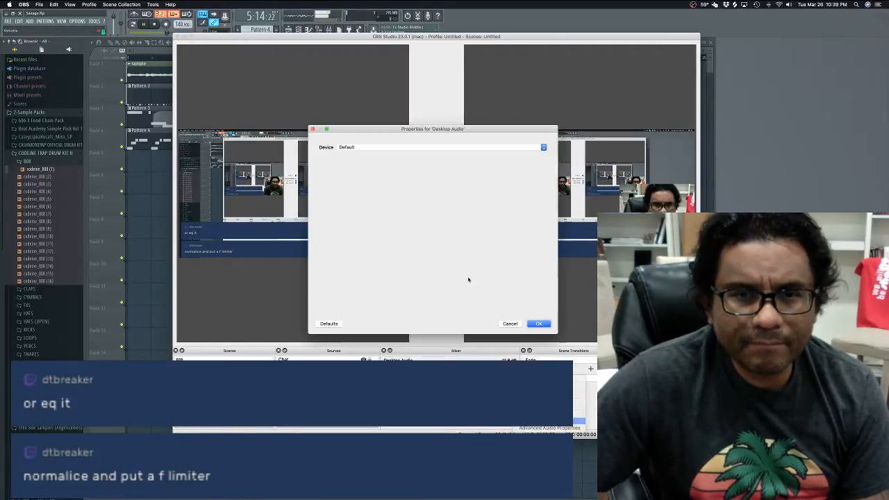
pyautogui.click(372, 146)
pyautogui.click(375, 161)
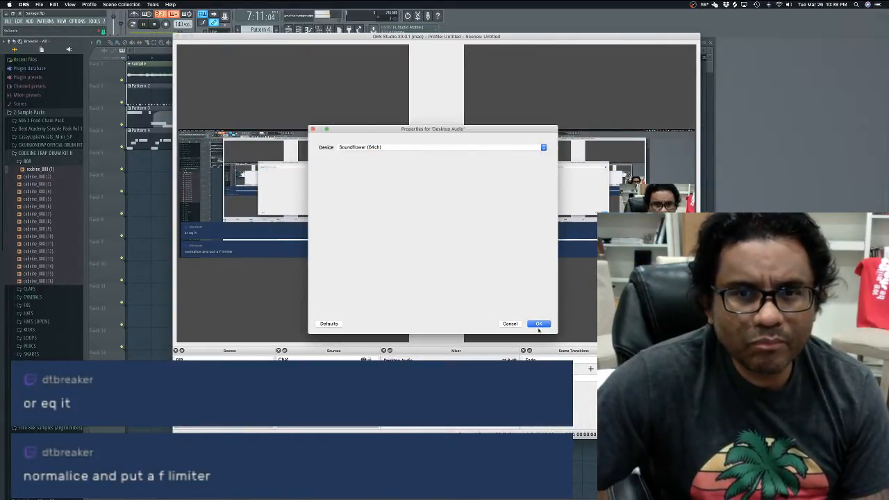
pyautogui.click(538, 325)
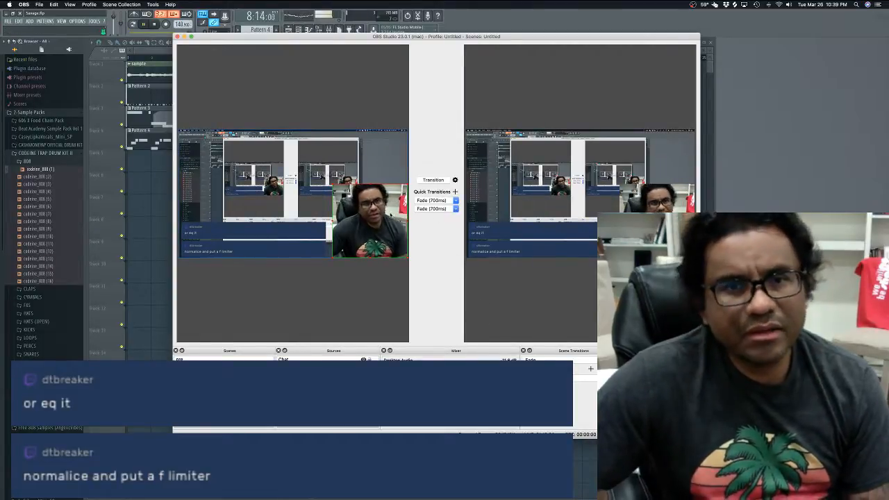
# Step: Switch back to FL Studio, stop playback and undo the stray Pattern 4 clip on Track 7
pyautogui.click(135, 214)
pyautogui.press('space')
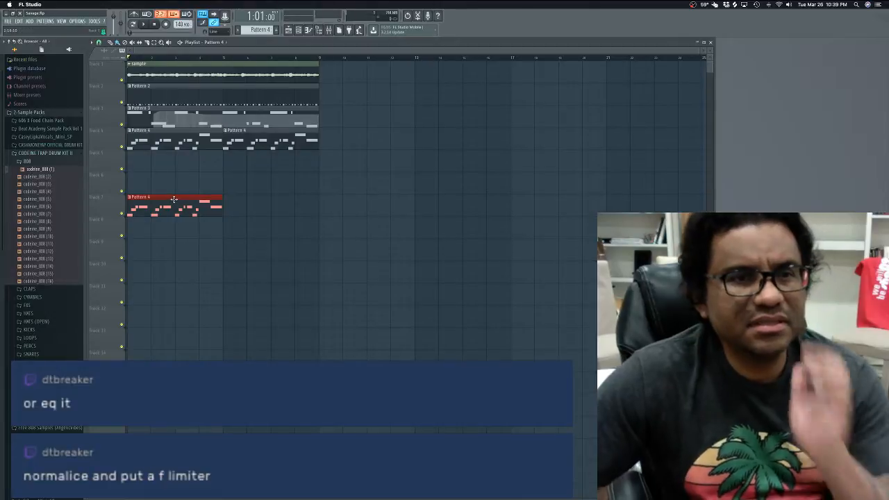
pyautogui.press('super+z')
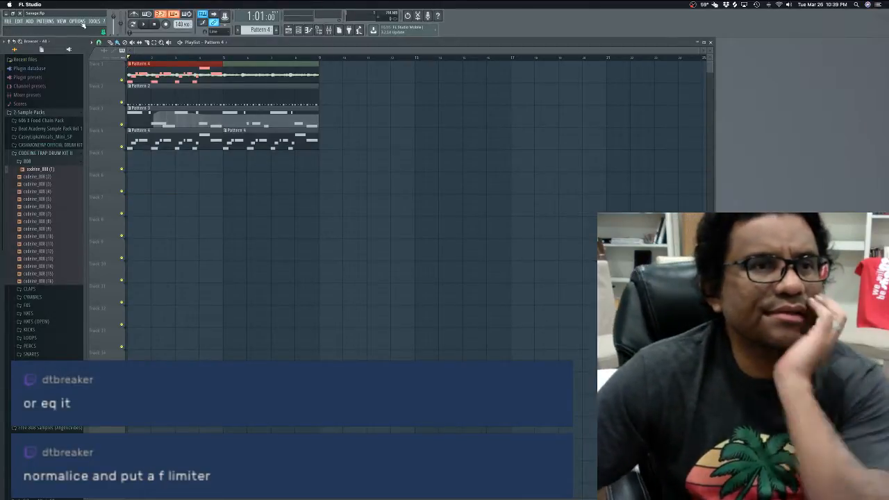
# Step: Set the audio output device to Multi-Output Device in the audio settings and restart playback
pyautogui.click(77, 21)
pyautogui.click(97, 39)
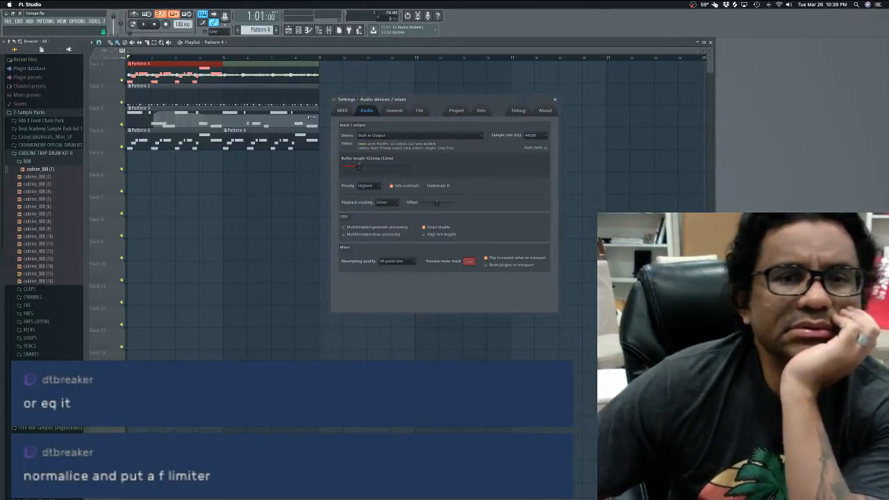
pyautogui.click(386, 136)
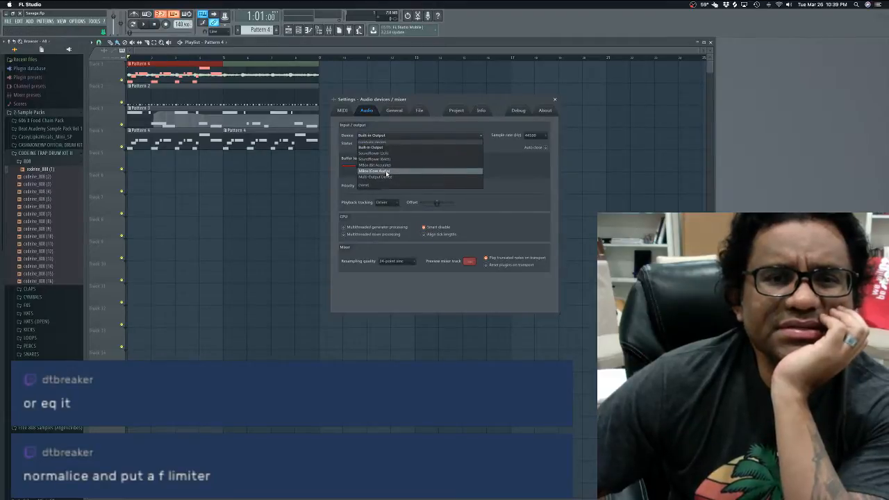
pyautogui.click(387, 174)
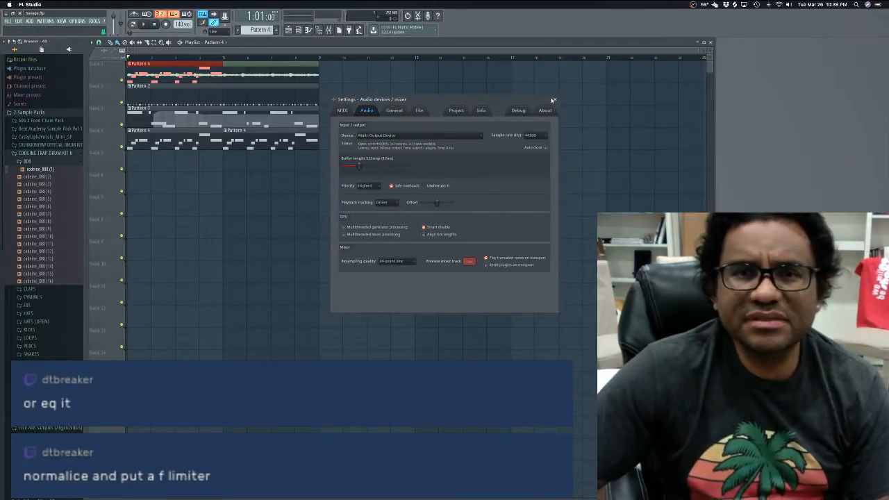
pyautogui.click(555, 100)
pyautogui.press('space')
# Step: Check OBS during playback, return to FL Studio and delete the stray Pattern 4 clip from Track 7
pyautogui.press('super+Tab')
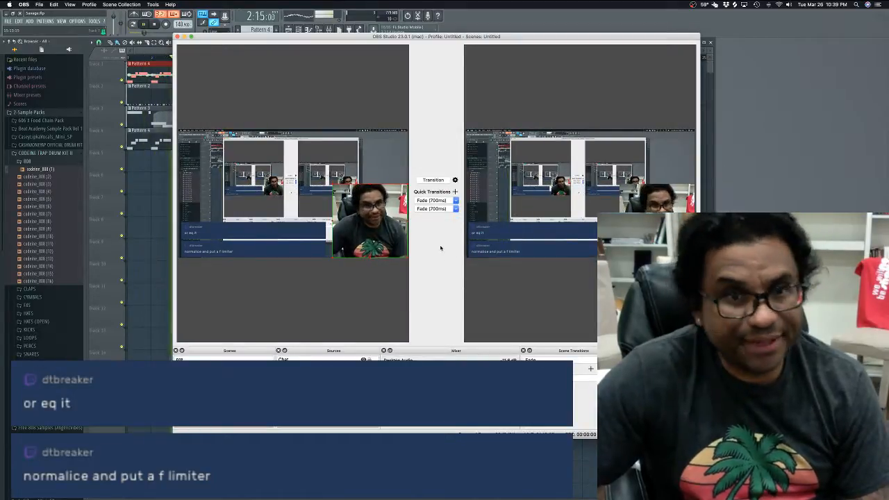
pyautogui.click(162, 206)
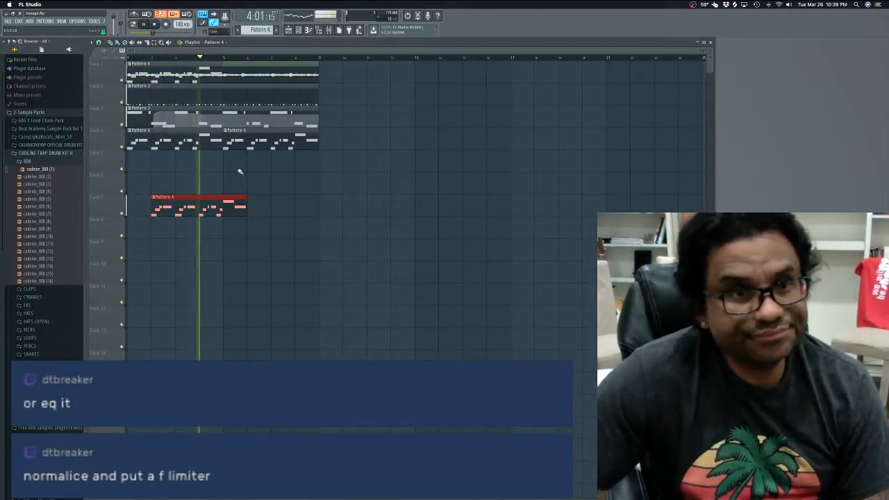
pyautogui.rightClick(222, 212)
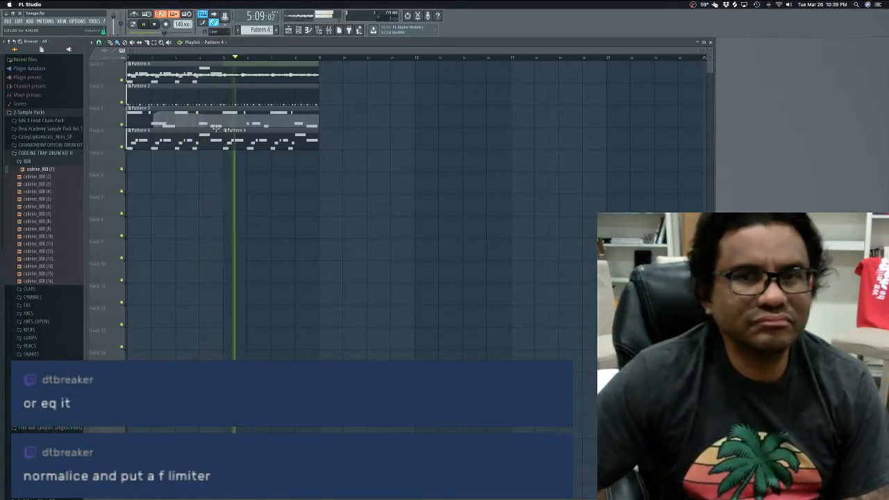
# Step: Stop playback, allow the requested microphone access and collapse the 808 sample folder
pyautogui.press('space')
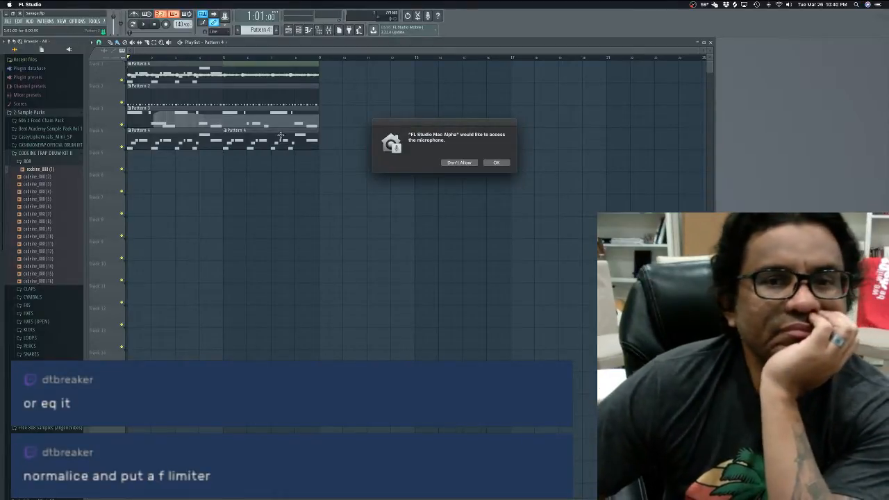
pyautogui.click(493, 163)
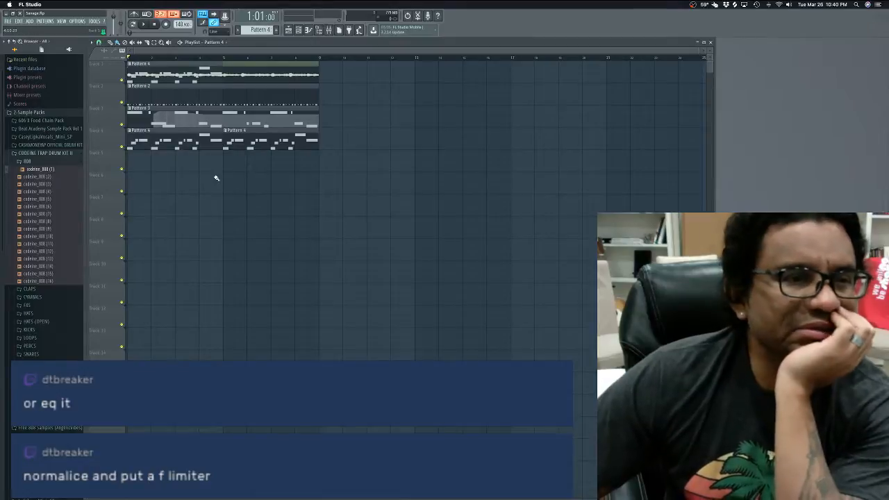
pyautogui.click(46, 163)
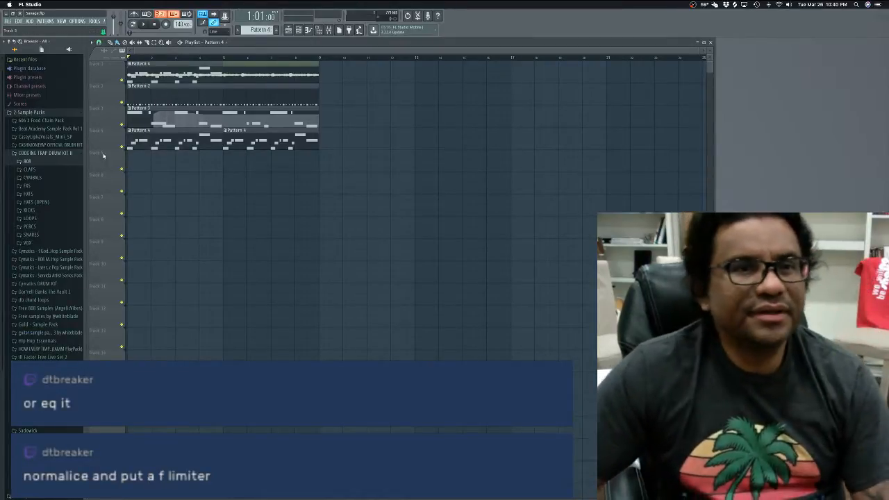
# Step: Switch to the empty Pattern 5 and add a Harmless synth channel to the channel rack, closing its plugin window
pyautogui.click(279, 32)
pyautogui.click(299, 31)
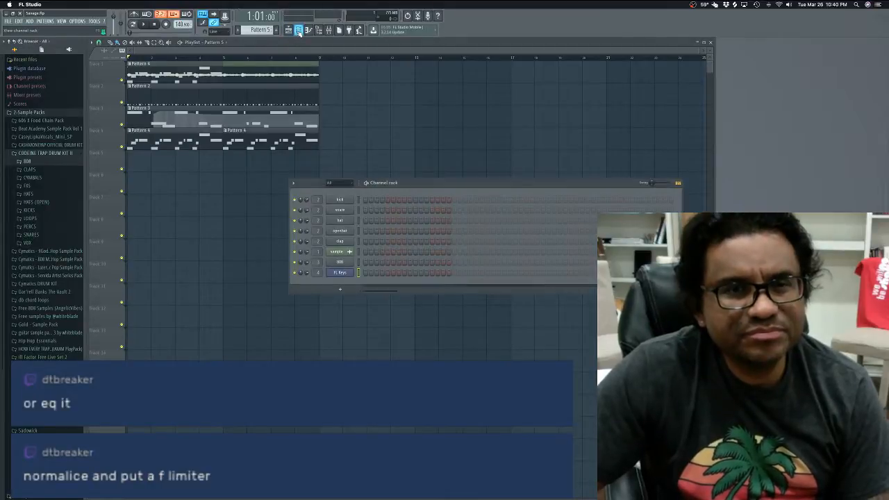
pyautogui.click(340, 289)
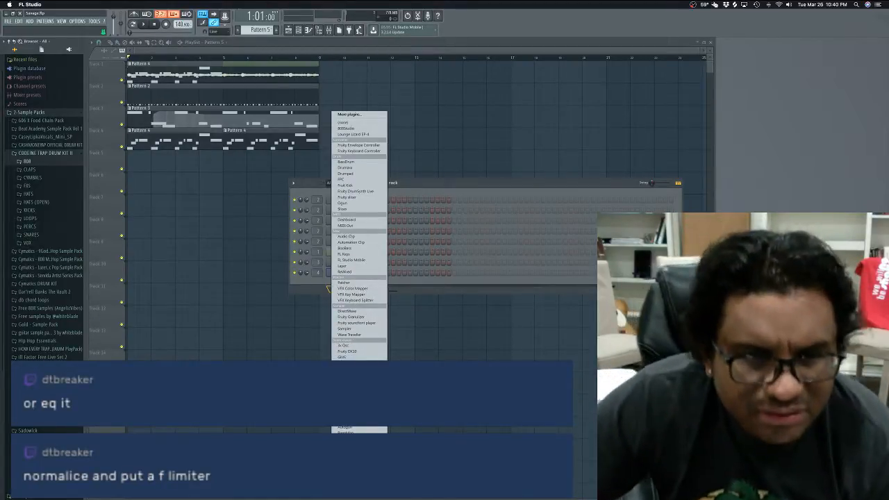
pyautogui.click(353, 365)
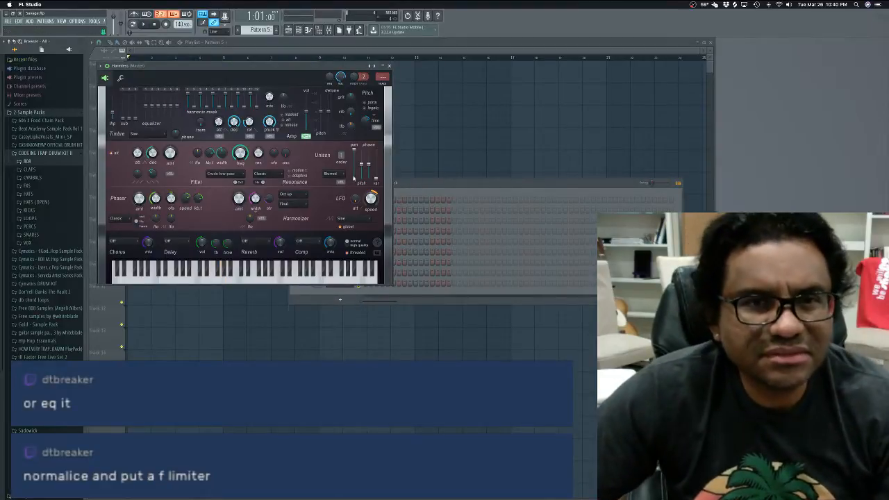
pyautogui.click(389, 66)
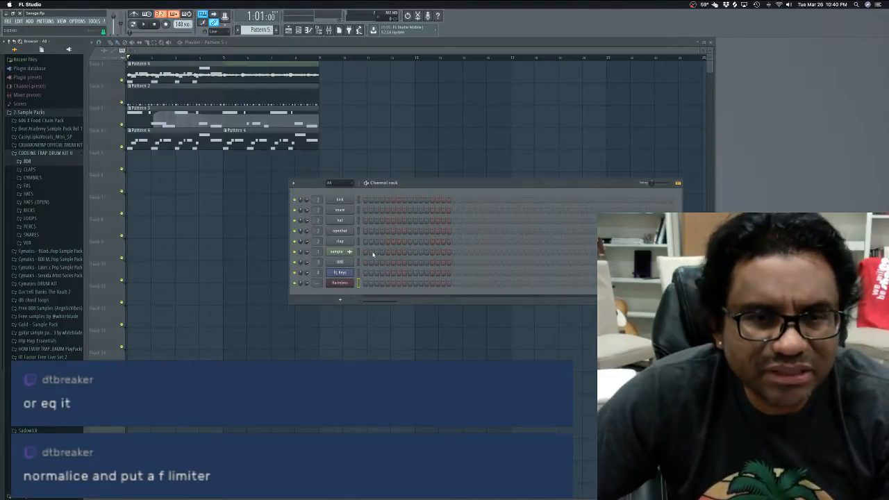
# Step: Insert a MiniSynth channel above Harmless in the channel rack and close its plugin window
pyautogui.rightClick(343, 285)
pyautogui.moveTo(369, 320)
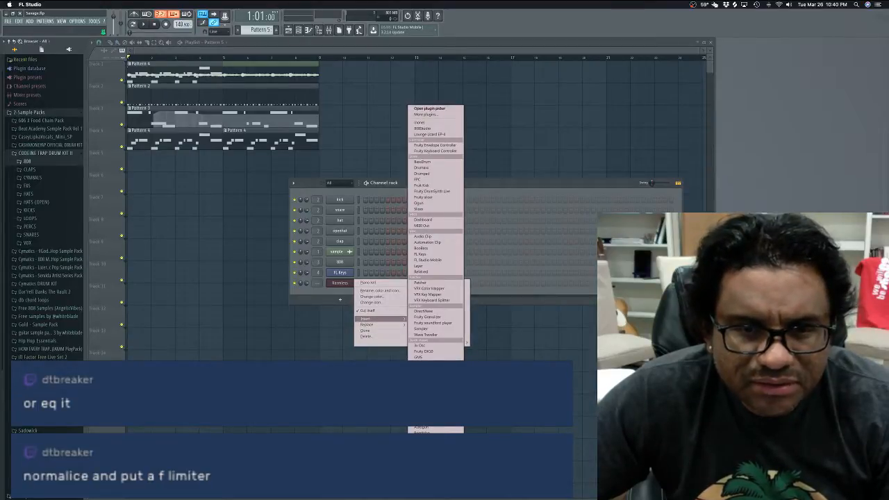
pyautogui.click(428, 260)
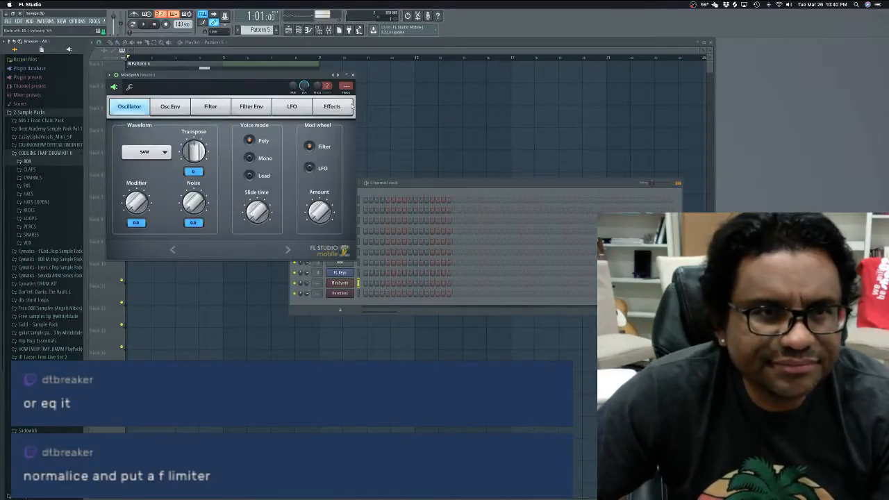
pyautogui.click(352, 75)
# Step: Insert a Sytrus channel above the Harmless channel in the channel rack
pyautogui.rightClick(348, 294)
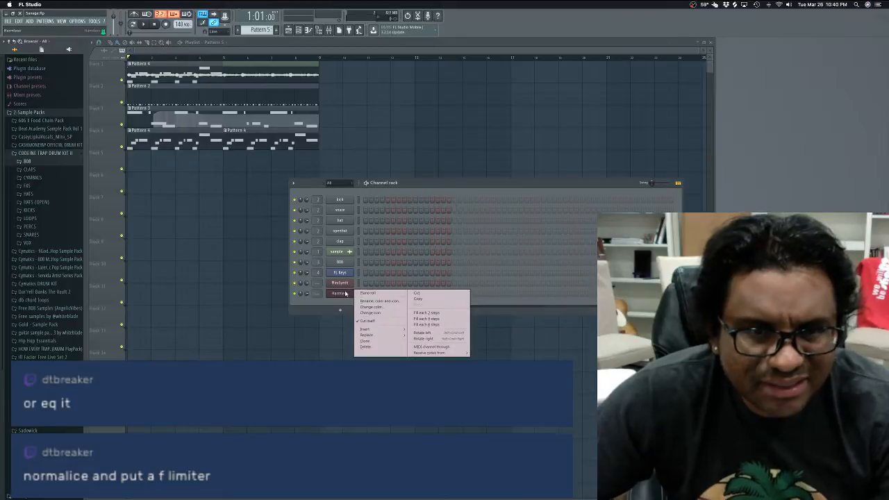
pyautogui.moveTo(372, 330)
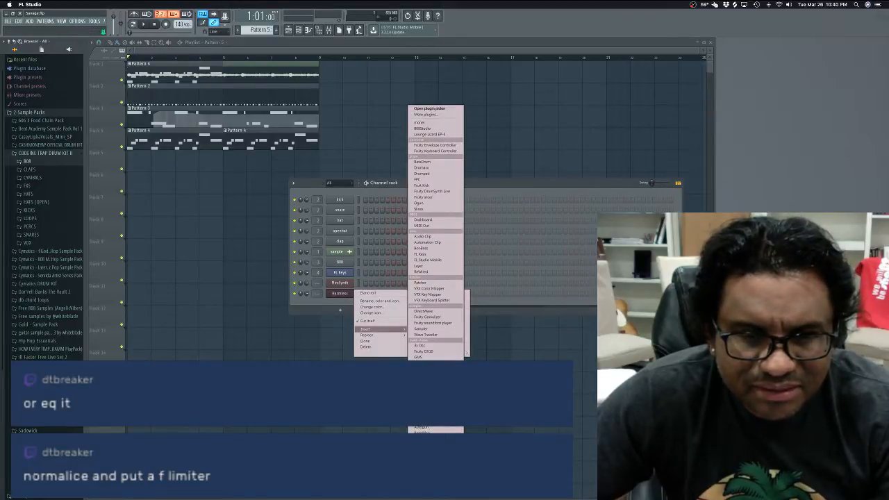
pyautogui.click(425, 351)
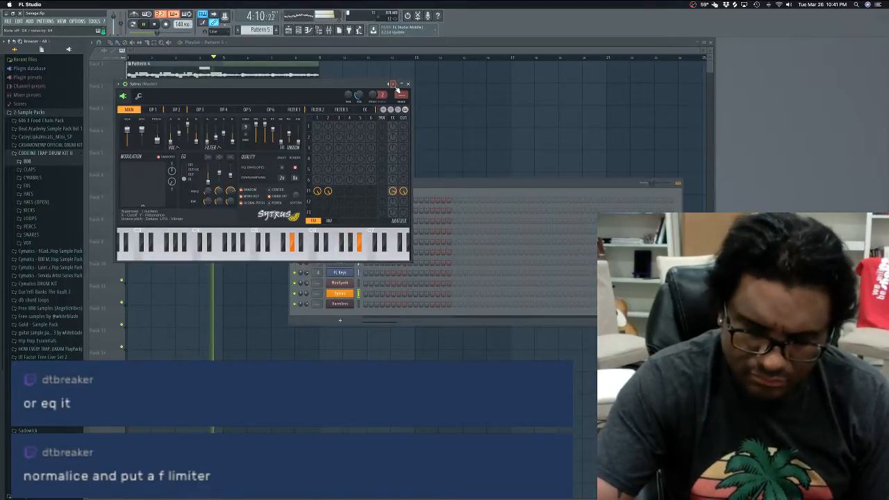
# Step: Record a first melody take with Sytrus into Pattern 5, stop playback and close the plugin window
pyautogui.press('space')
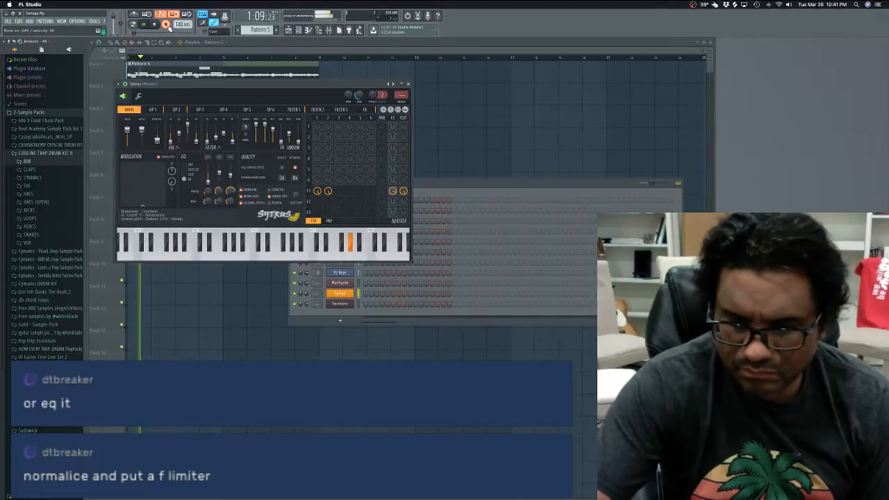
pyautogui.press('space')
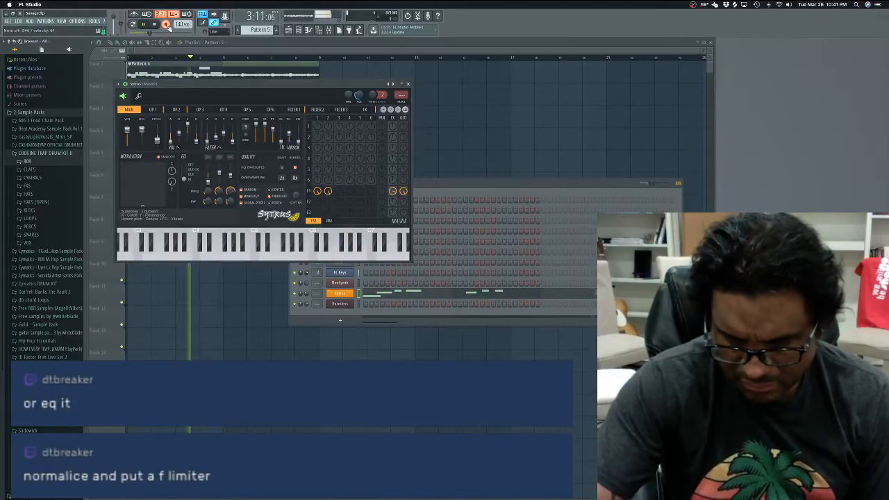
pyautogui.press('space')
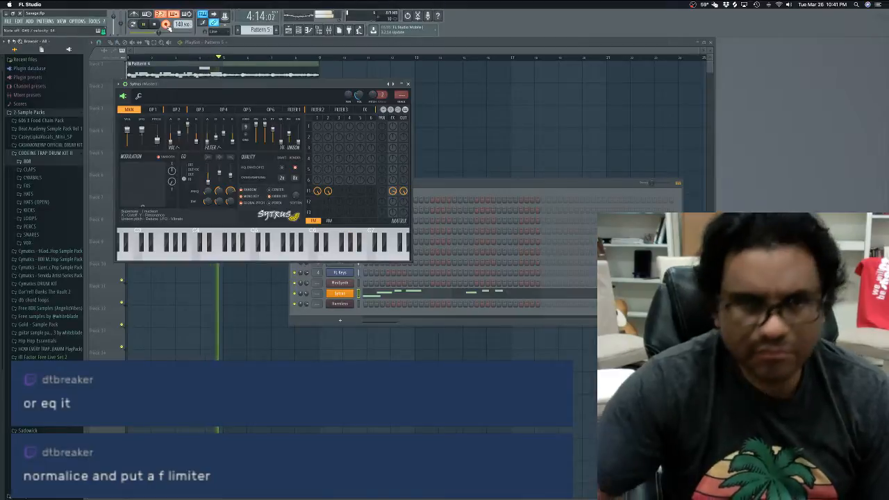
pyautogui.click(408, 83)
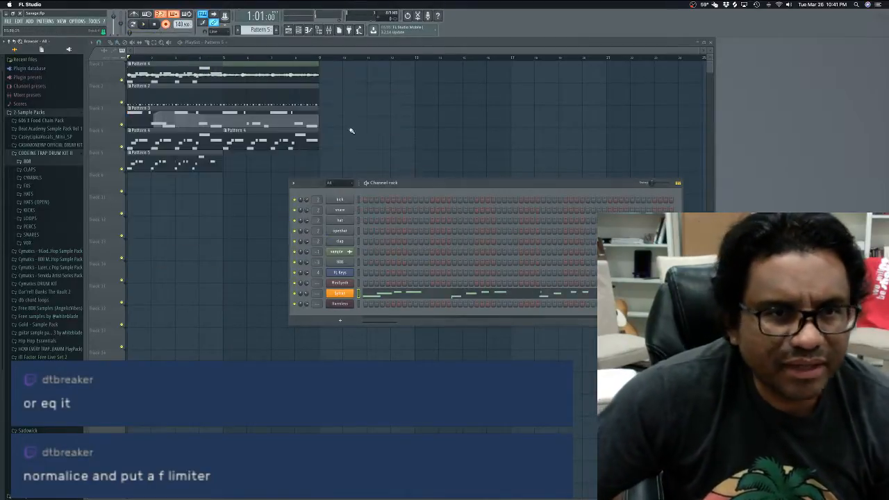
# Step: Open the recorded Pattern 5 clip in the piano roll and delete all of the Sytrus notes
pyautogui.doubleClick(158, 154)
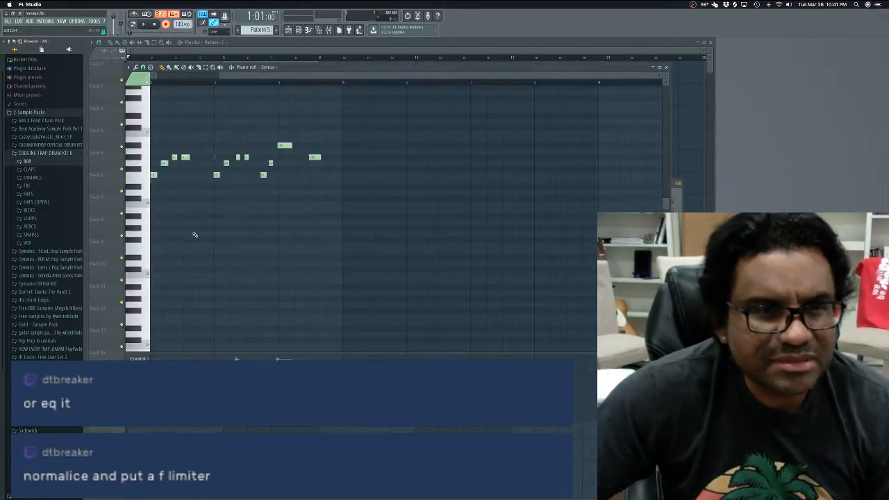
pyautogui.hscroll(-3, 212, 222)
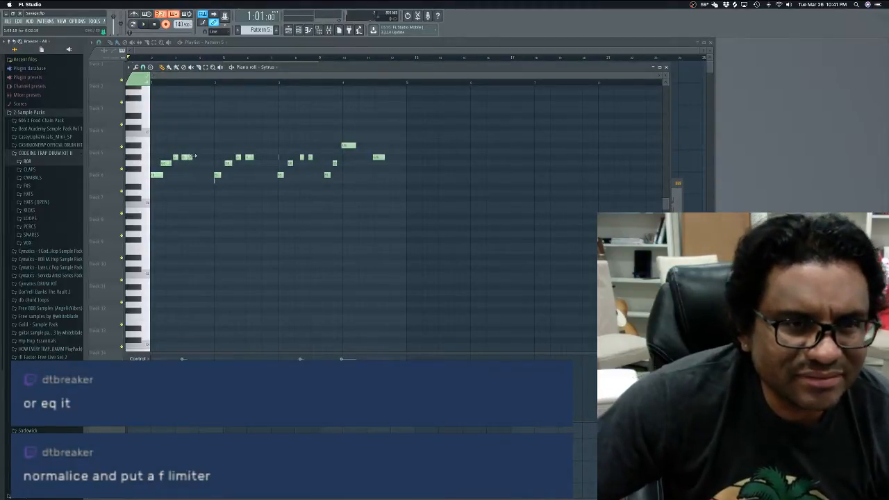
pyautogui.hotkey('ctrl', 'a')
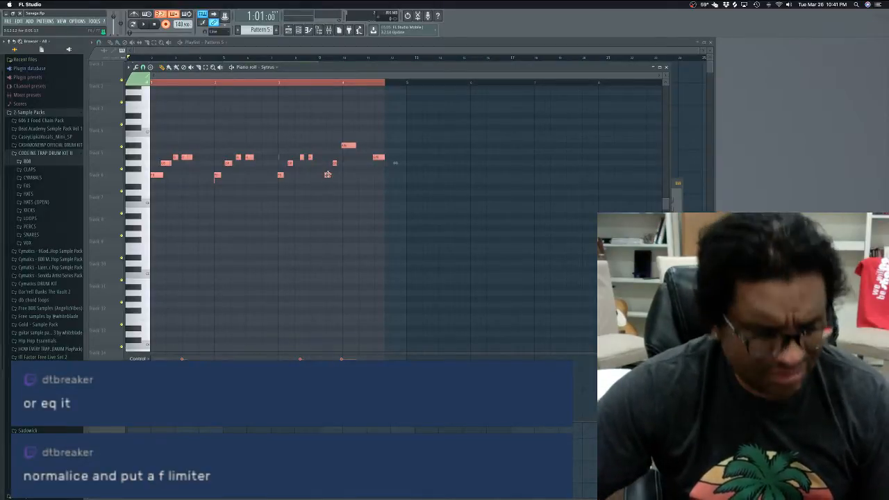
pyautogui.press('Delete')
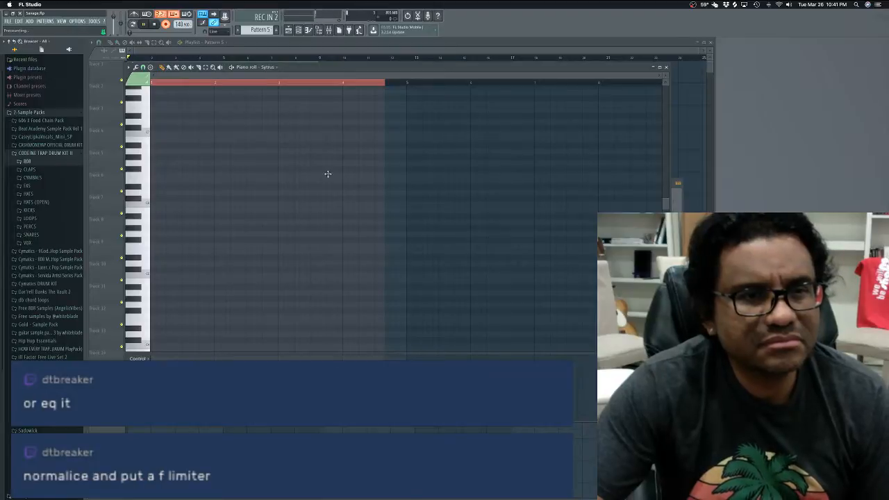
# Step: Record a new Sytrus melody over four bars into Pattern 5, stop playback and close the piano roll
pyautogui.press('space')
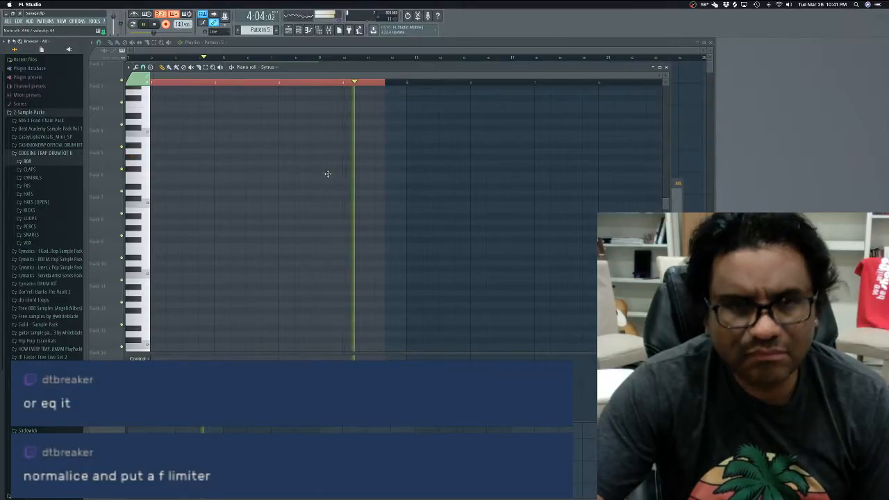
pyautogui.press('space')
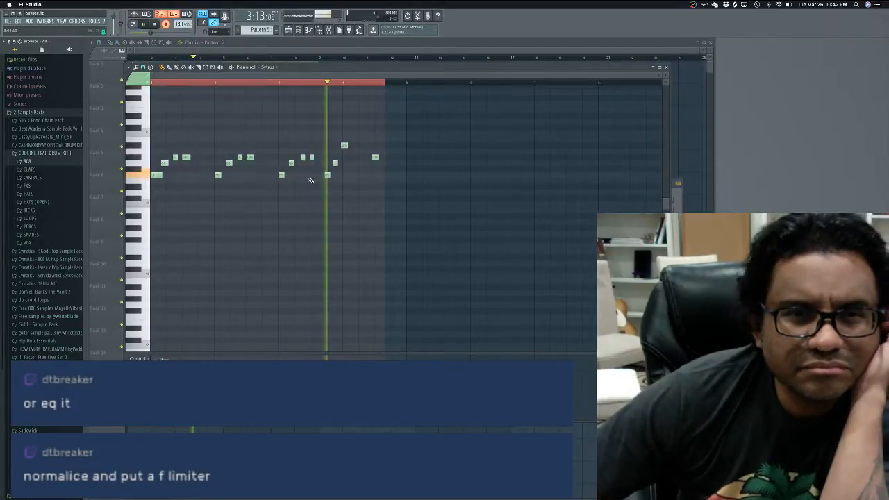
pyautogui.press('space')
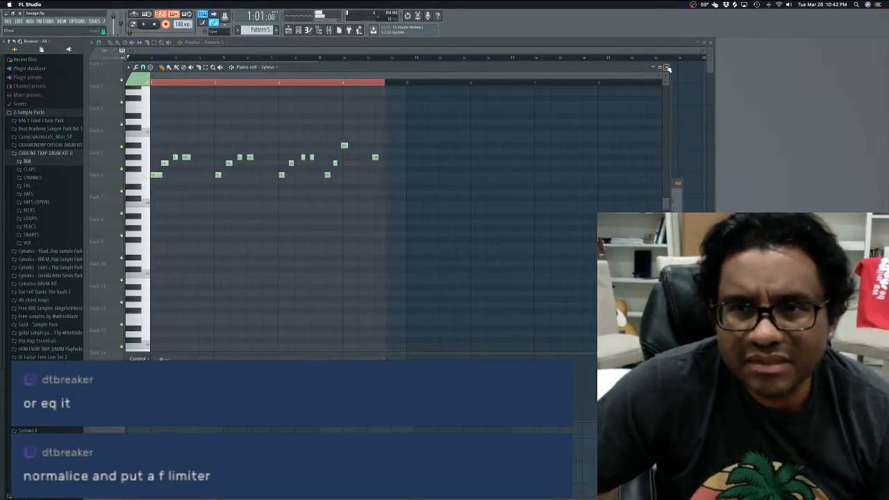
pyautogui.click(665, 67)
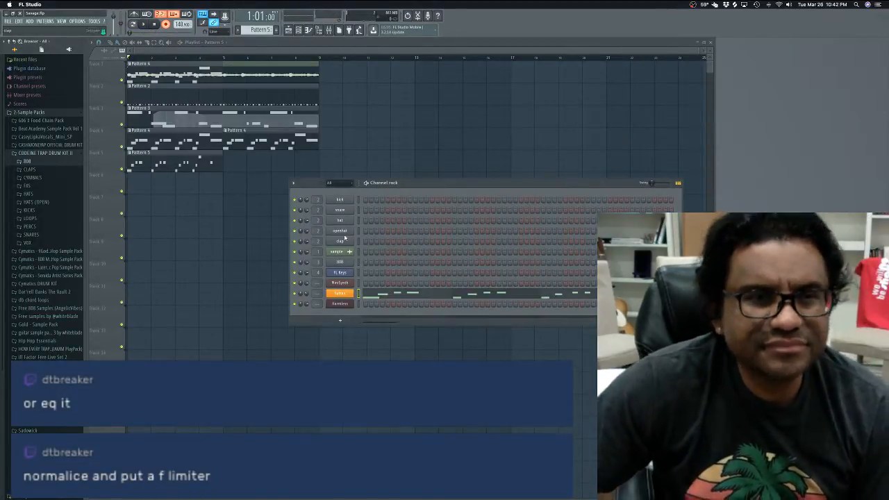
# Step: Place a second Pattern 5 clip on Track 5 at bar 5, directly after the first one
pyautogui.click(230, 162)
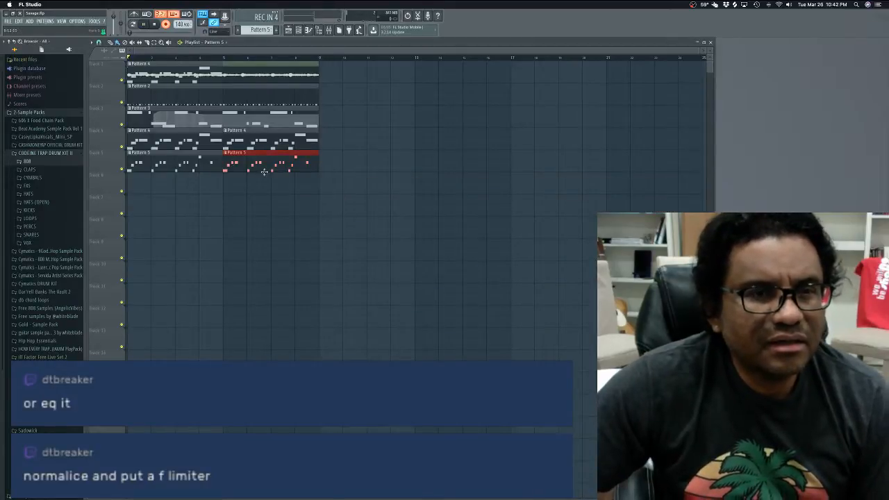
pyautogui.click(312, 32)
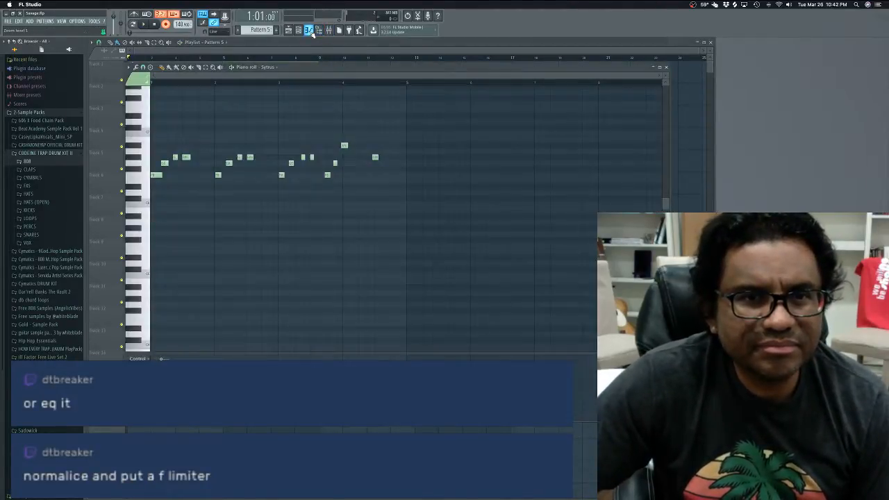
pyautogui.click(666, 68)
# Step: Delete the unused Harmless channel from the channel rack
pyautogui.click(303, 33)
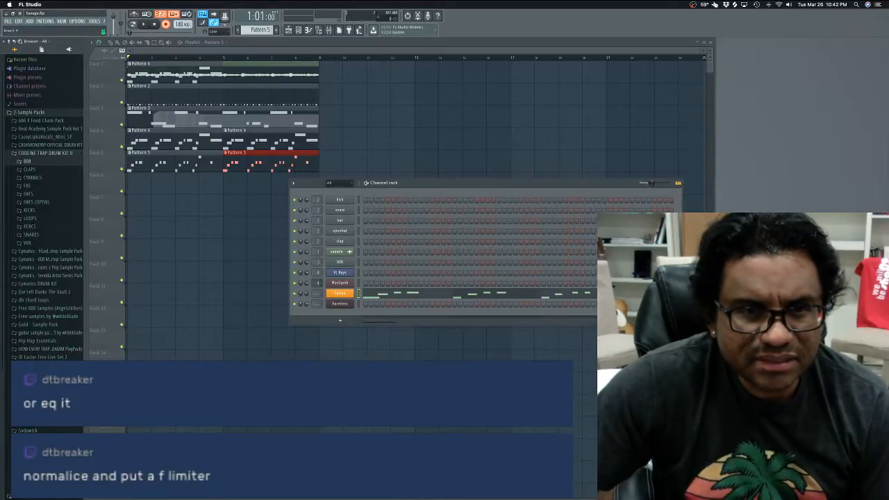
pyautogui.rightClick(338, 306)
pyautogui.click(365, 357)
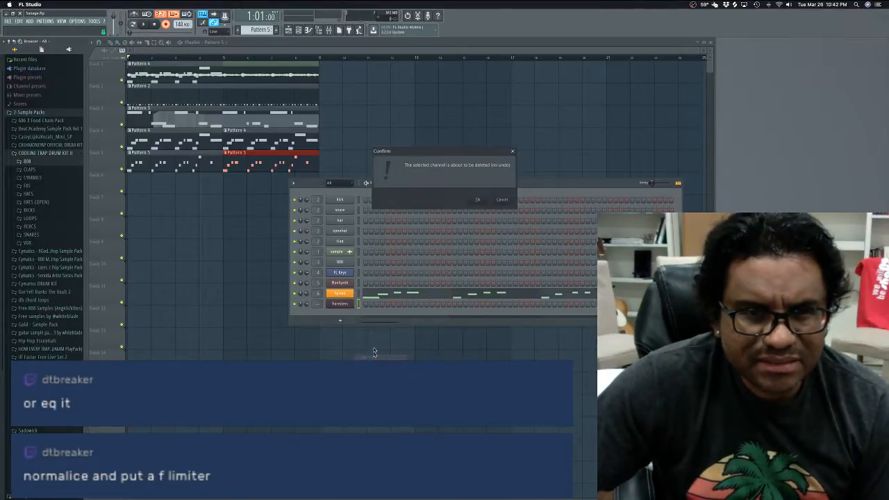
pyautogui.click(478, 200)
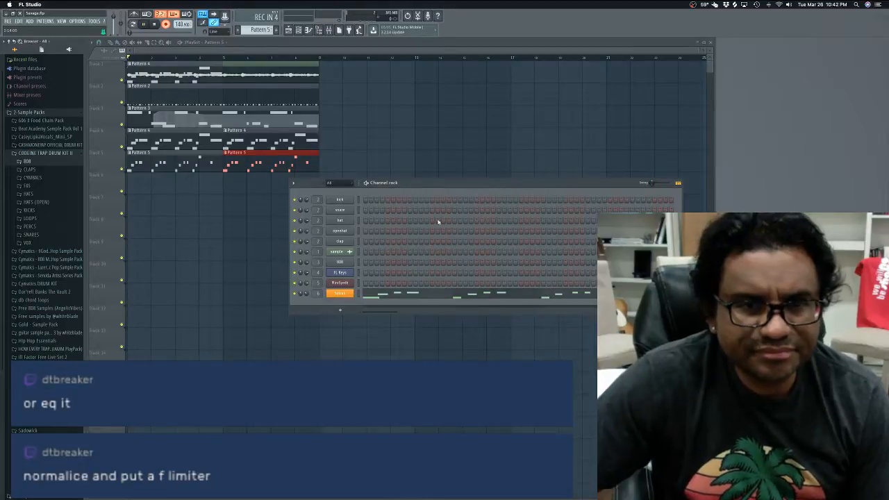
# Step: Delete the unused MiniSynth channel and play the arrangement from the start with the Sytrus melody
pyautogui.press('space')
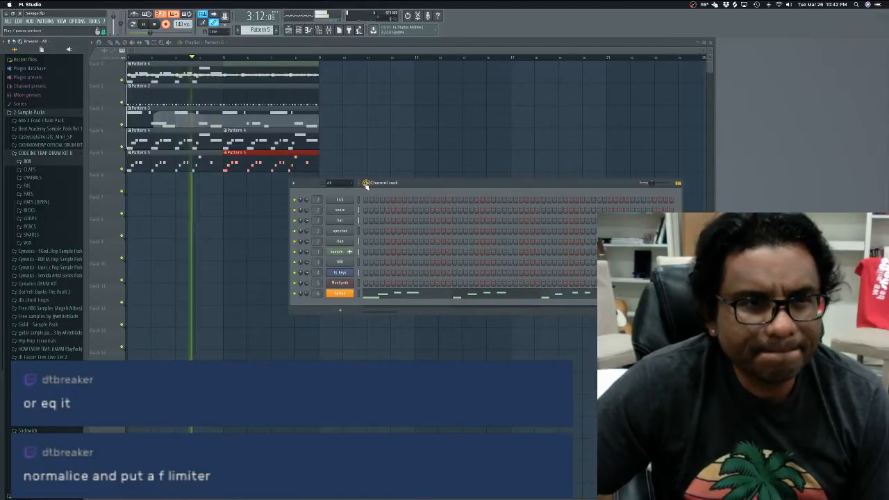
pyautogui.press('space')
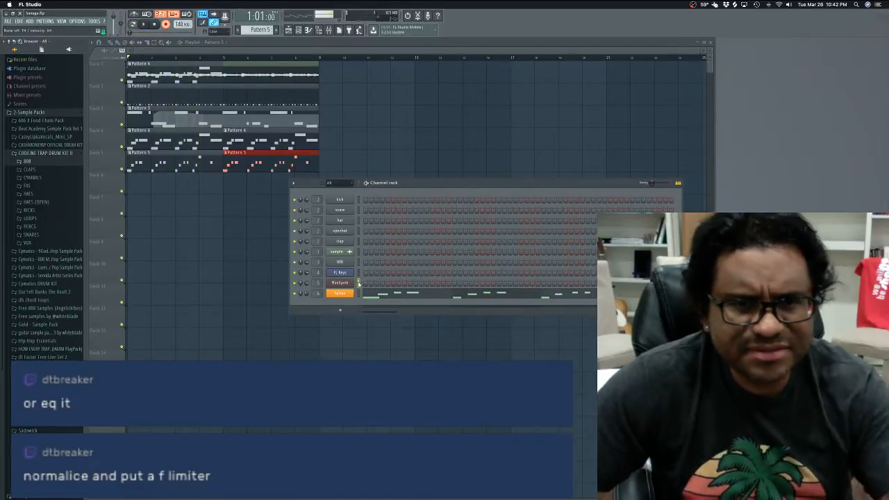
pyautogui.rightClick(352, 285)
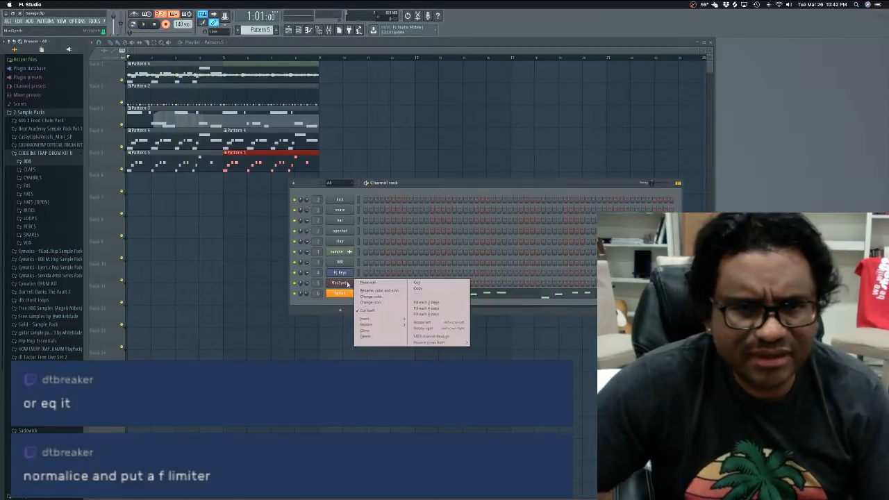
pyautogui.click(366, 337)
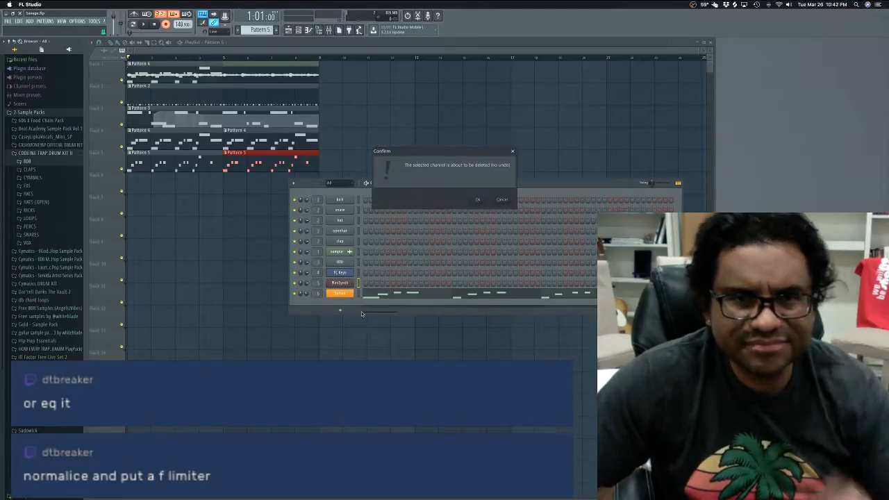
pyautogui.click(477, 201)
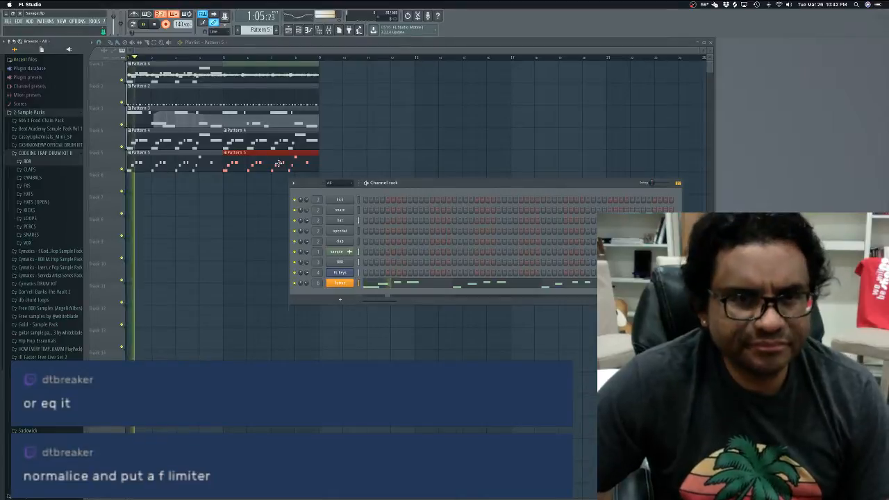
pyautogui.press('space')
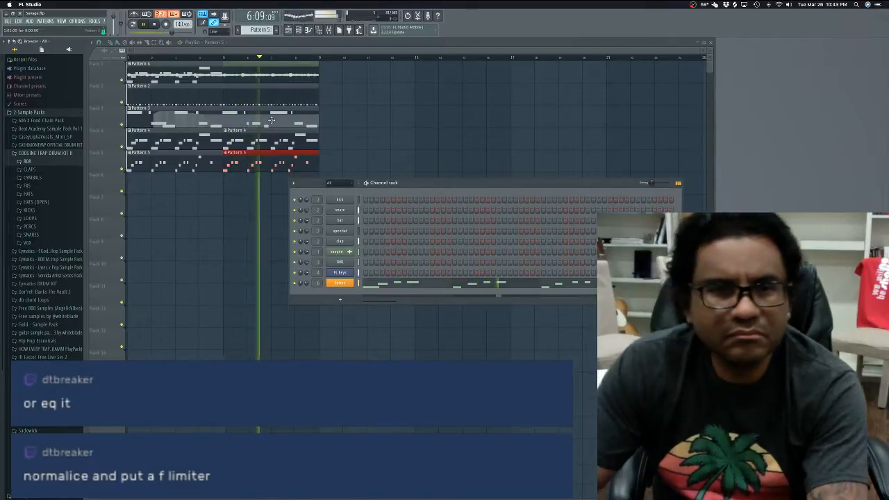
# Step: Lower the level of mixer Insert 6 and add a Fruity Parametric EQ 2 with its first band set to high pass
pyautogui.click(330, 31)
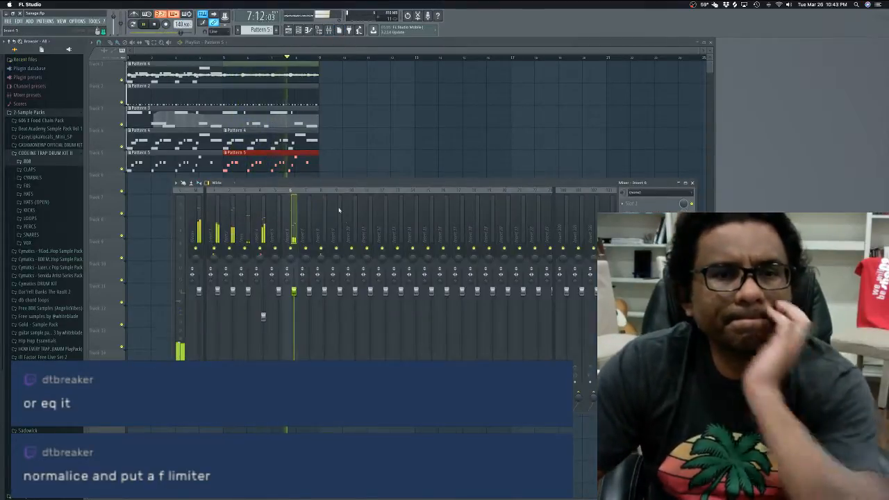
pyautogui.moveTo(294, 291); pyautogui.dragTo(294, 311)
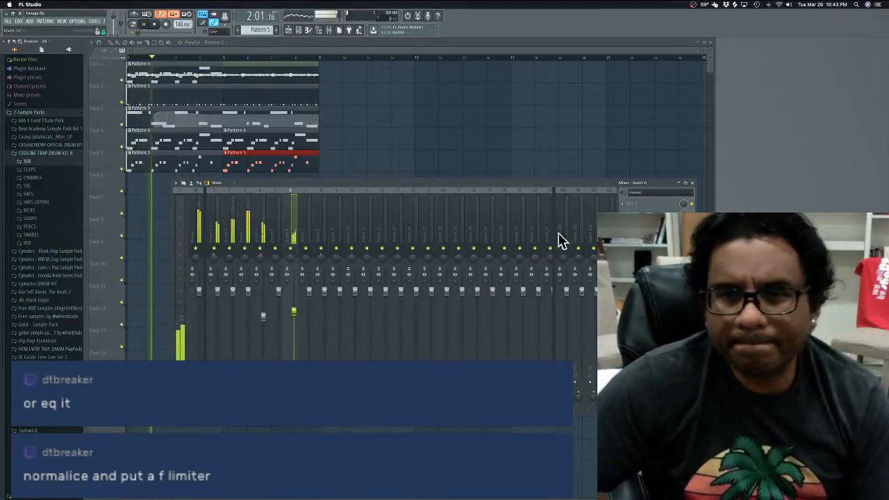
pyautogui.click(630, 204)
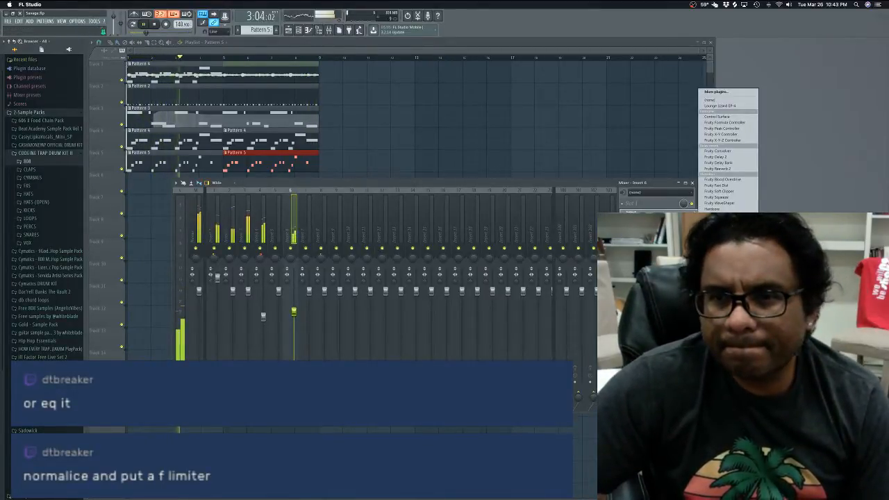
pyautogui.click(721, 284)
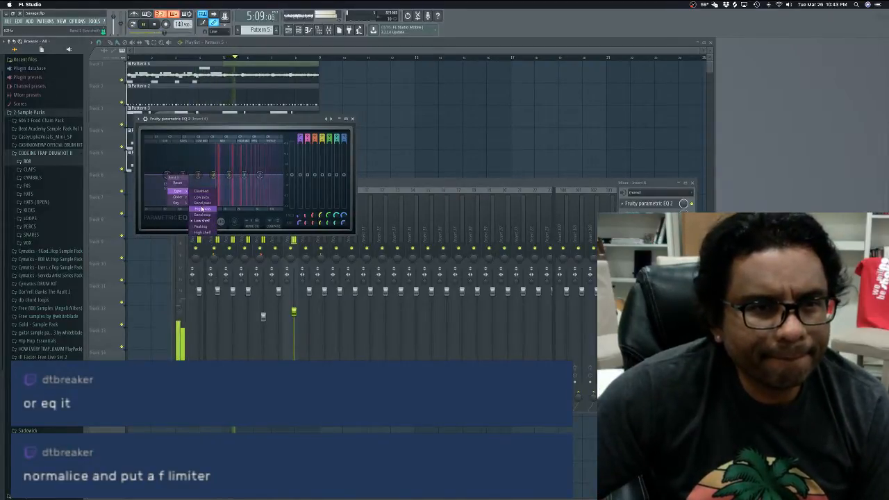
pyautogui.click(203, 210)
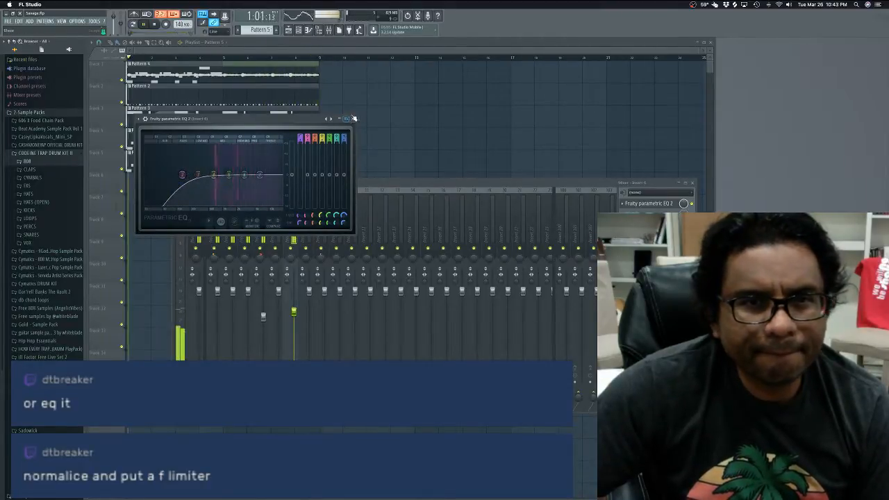
pyautogui.click(352, 119)
# Step: Add a Fruity Phaser to Insert 6 after the EQ and move its window clear of the playlist clips
pyautogui.click(622, 214)
pyautogui.moveTo(653, 222)
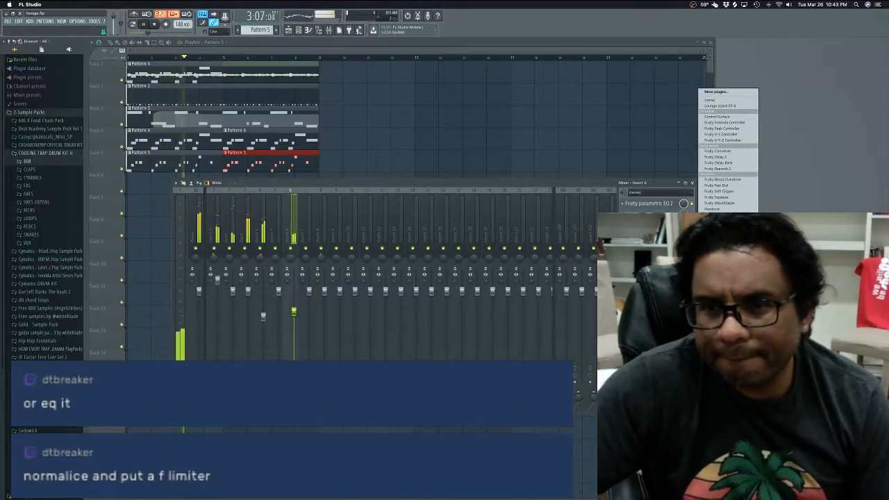
pyautogui.click(718, 314)
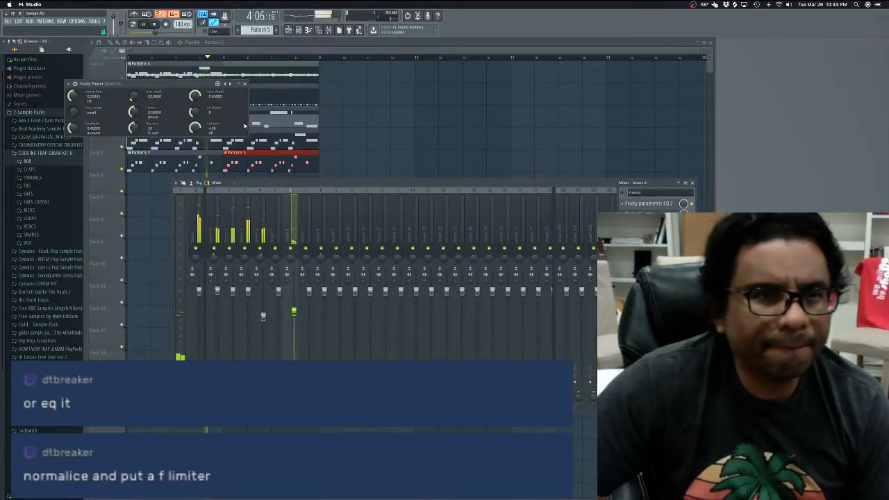
pyautogui.moveTo(186, 88); pyautogui.dragTo(488, 108)
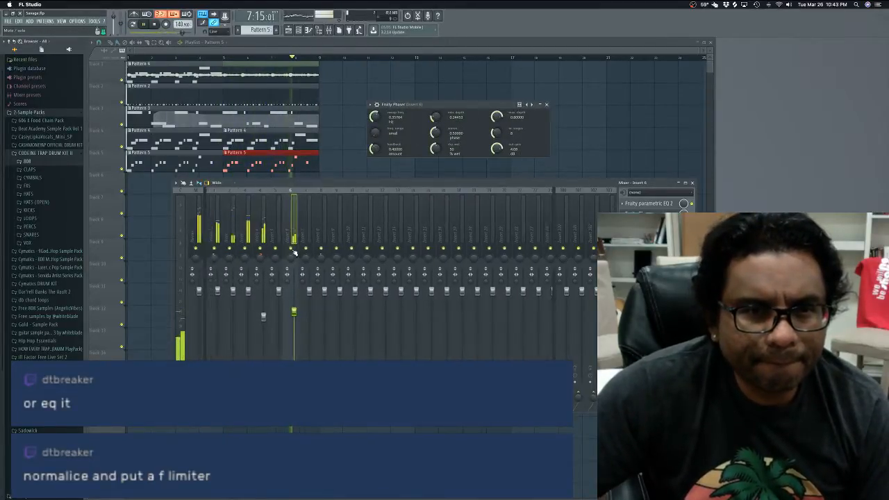
# Step: Try manual Phaser settings on the soloed Insert 6, adjusting the stereo, frequency range and max depth
pyautogui.moveTo(436, 133); pyautogui.dragTo(437, 122)
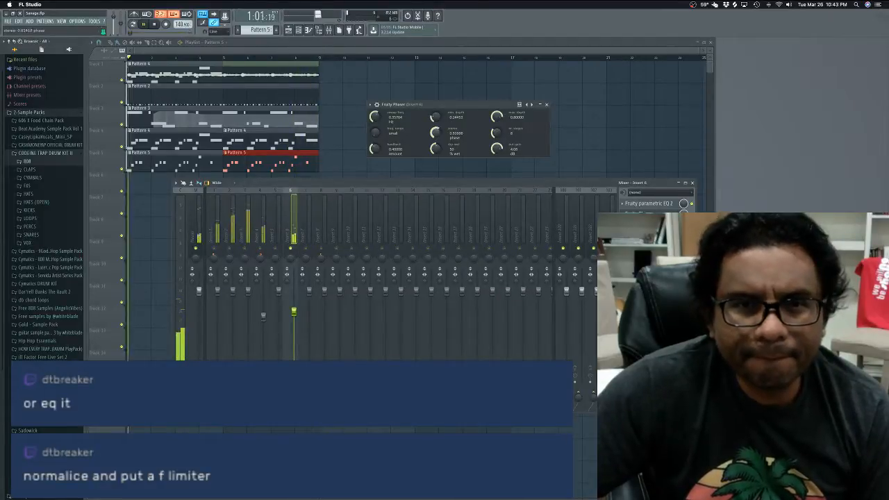
pyautogui.moveTo(376, 133); pyautogui.dragTo(376, 123)
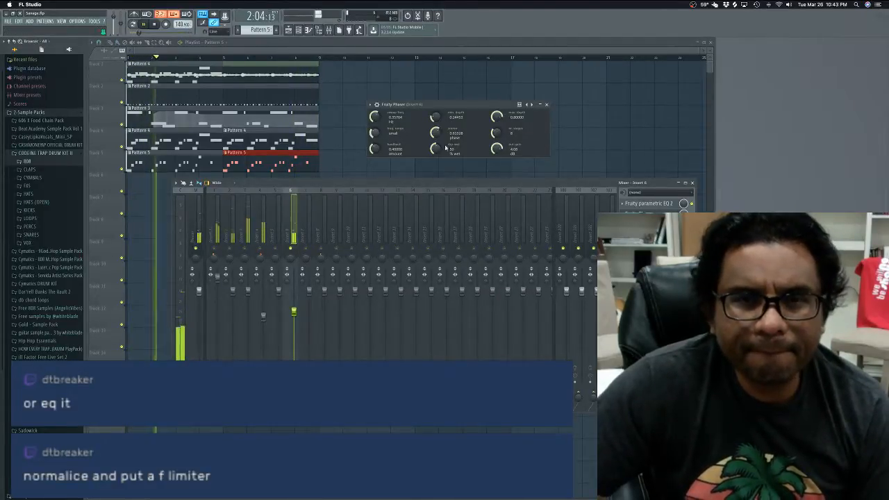
pyautogui.moveTo(496, 117); pyautogui.dragTo(497, 133)
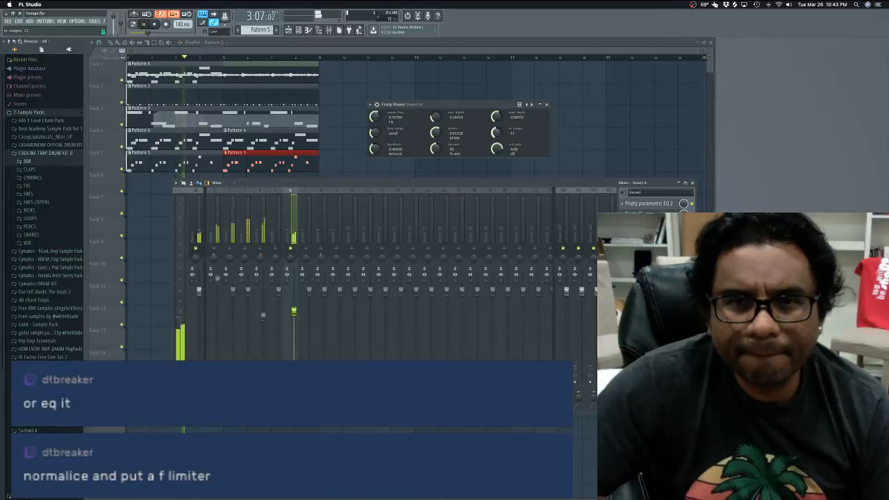
# Step: Switch the Fruity Phaser two presets forward and close its window
pyautogui.click(532, 105)
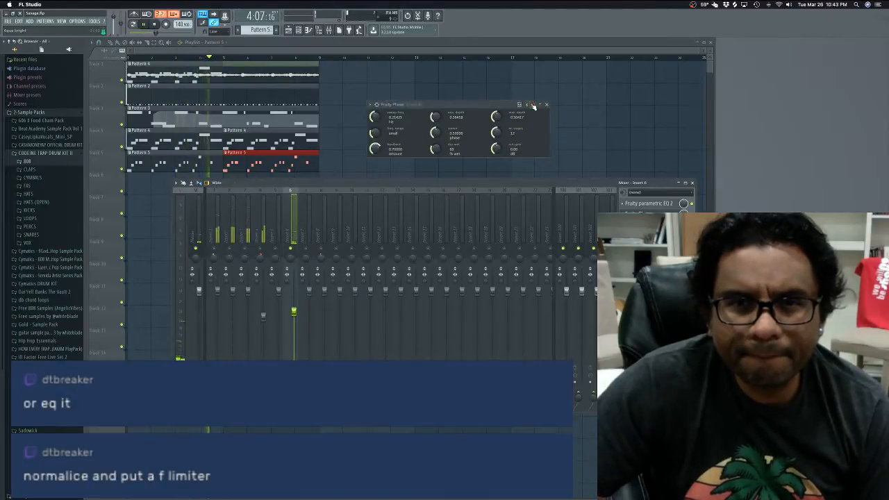
pyautogui.click(533, 105)
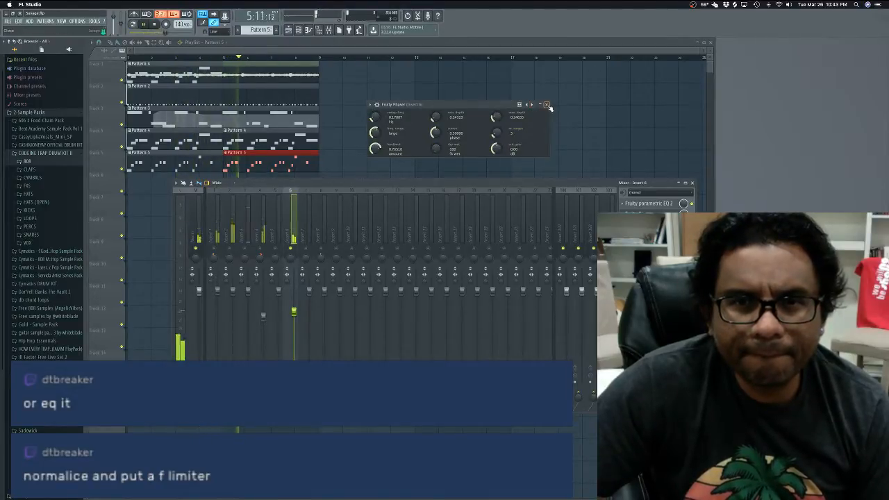
pyautogui.click(548, 106)
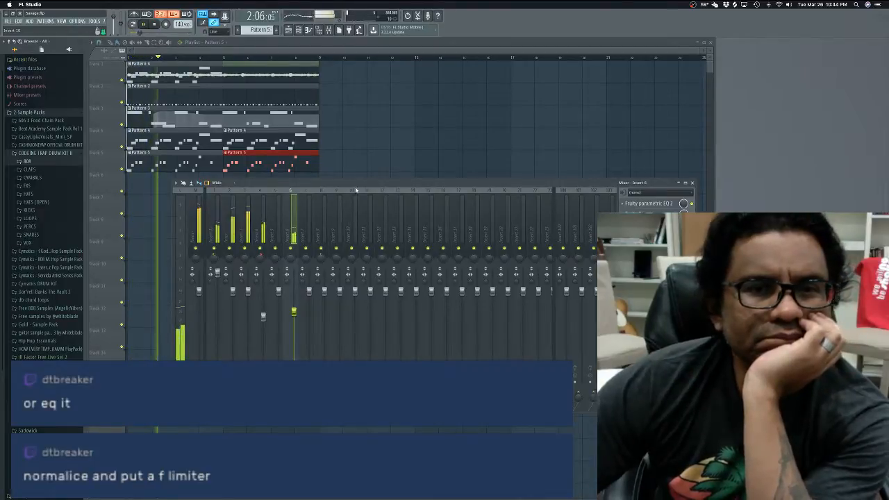
# Step: Close the mixer, stop playback and add a Plucked! channel to the channel rack
pyautogui.moveTo(355, 190); pyautogui.dragTo(372, 201)
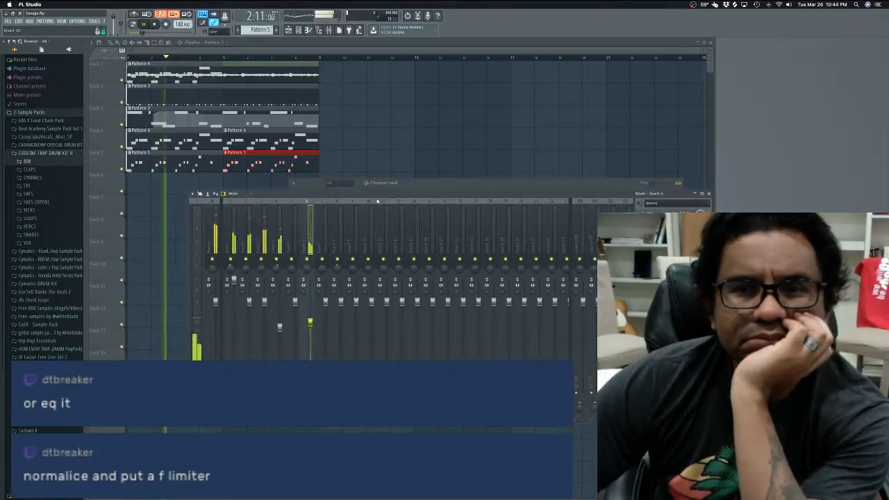
pyautogui.click(709, 194)
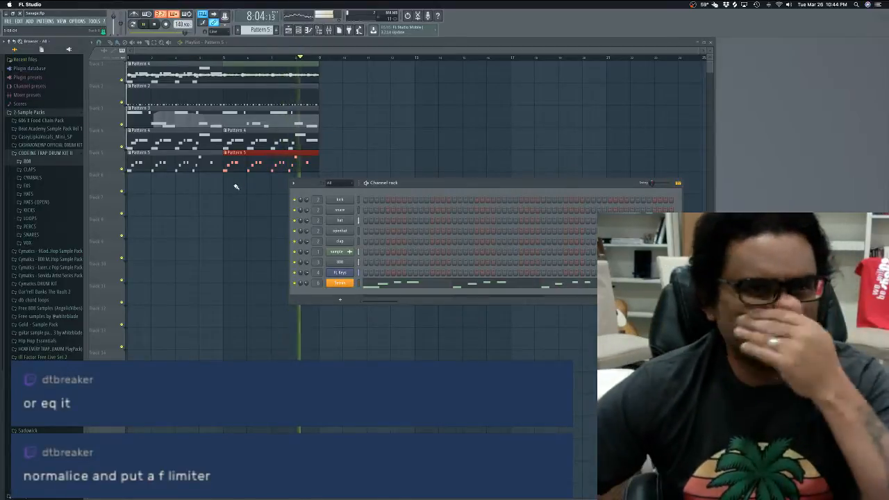
pyautogui.press('space')
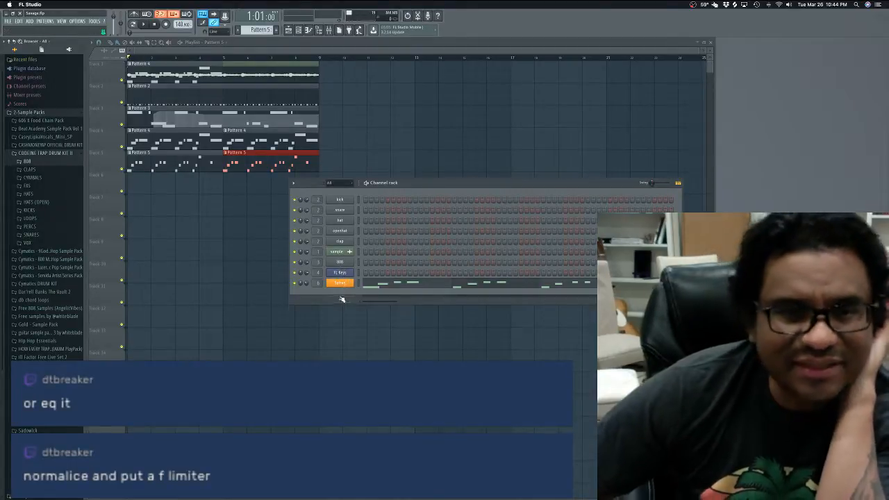
pyautogui.click(341, 300)
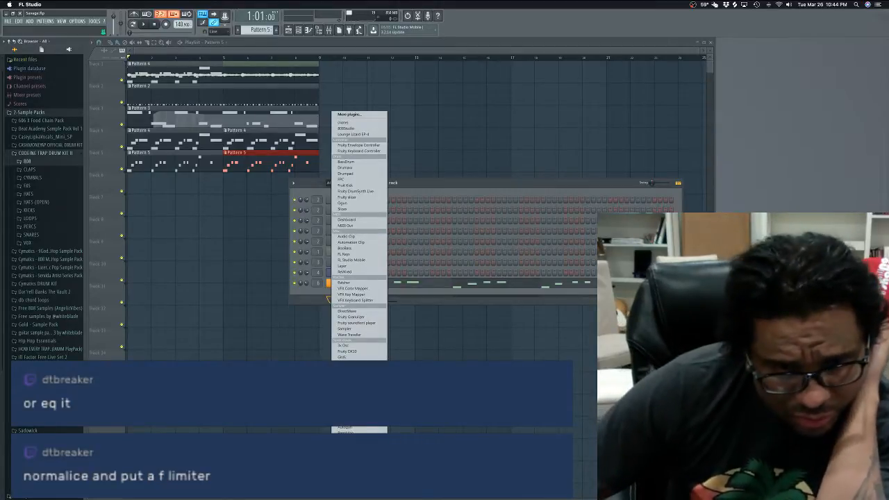
pyautogui.click(347, 440)
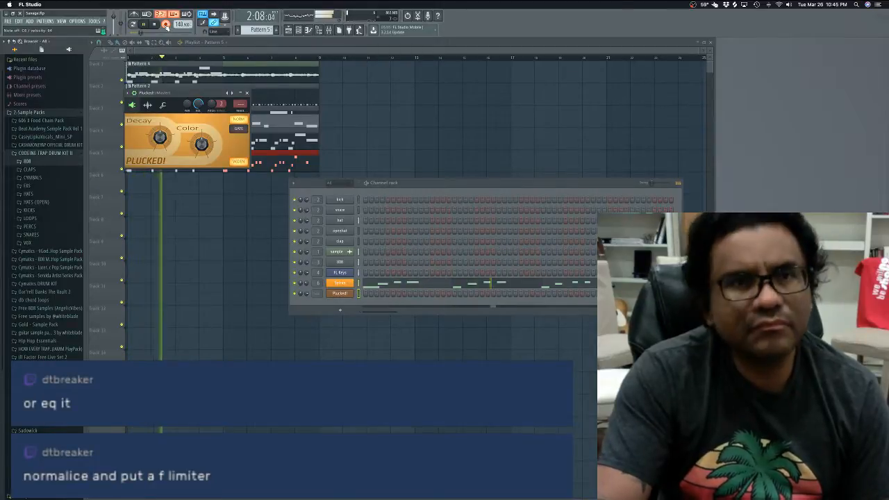
# Step: Stop recording and delete the Plucked! notes captured in Pattern 5
pyautogui.press('space')
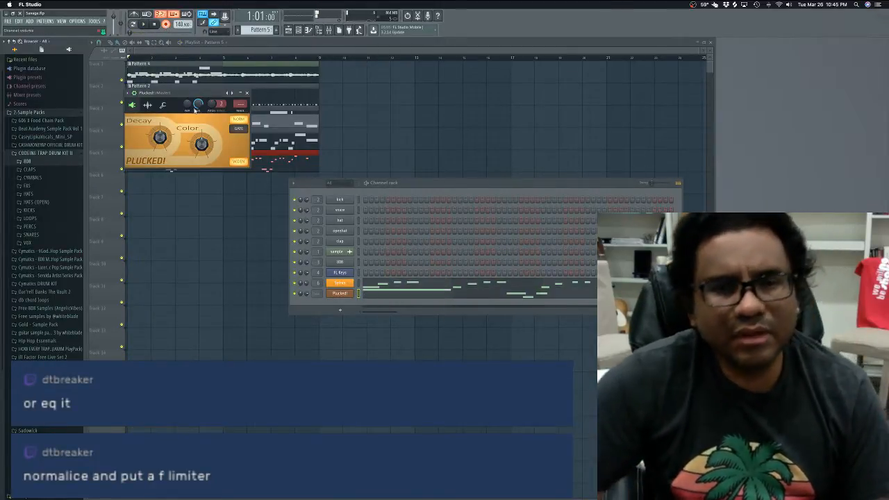
pyautogui.click(390, 295)
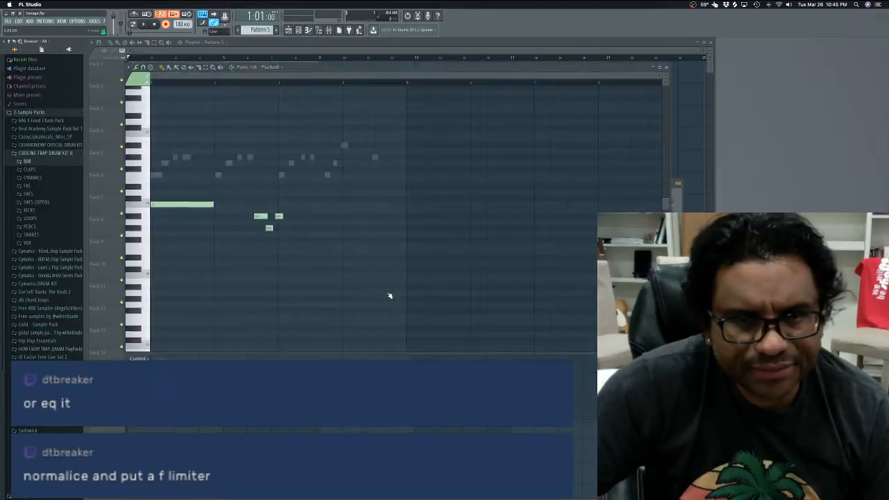
pyautogui.hotkey('ctrl', 'a')
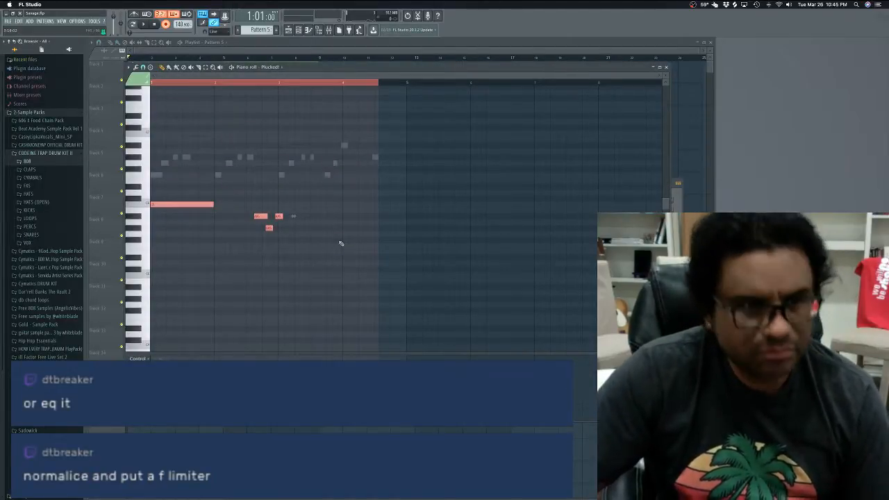
pyautogui.click(666, 68)
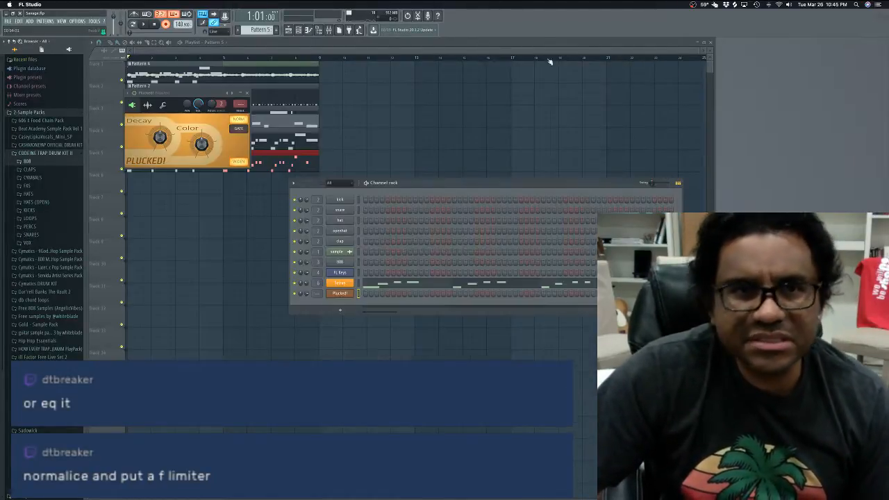
# Step: Switch to the empty Pattern 6 and route the Plucked! channel to mixer track 6
pyautogui.click(282, 30)
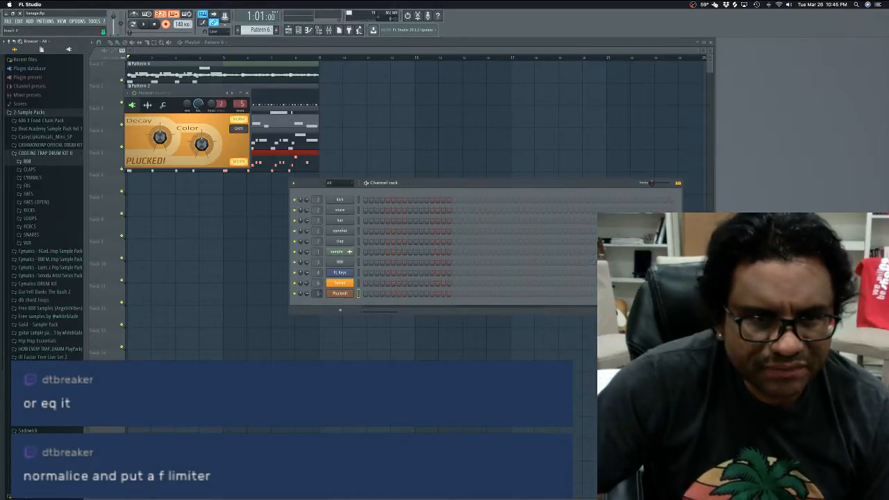
pyautogui.scroll(-1, 316, 293)
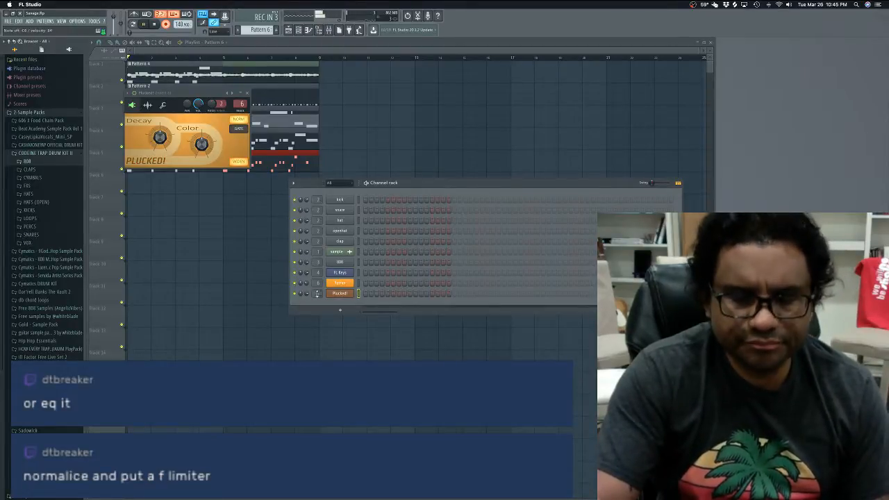
# Step: Try recording a Plucked! melody into Pattern 6, restarting the take from bar 1 and stopping again
pyautogui.press('space')
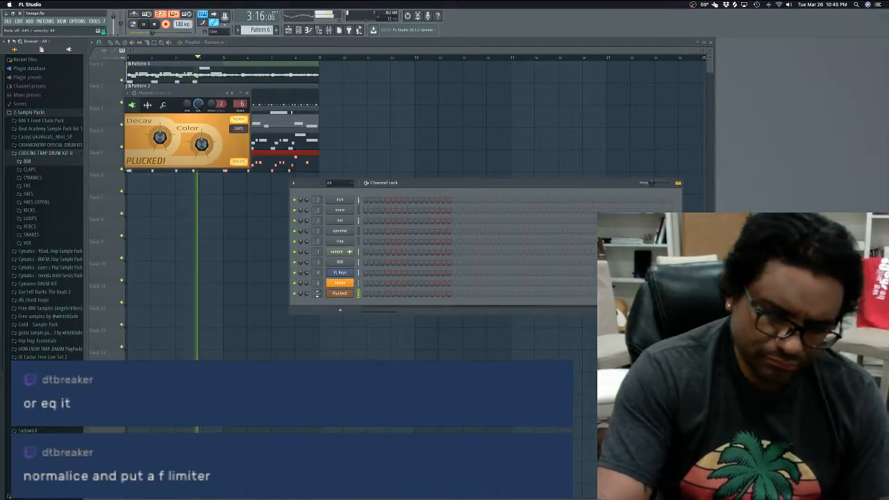
pyautogui.press('space')
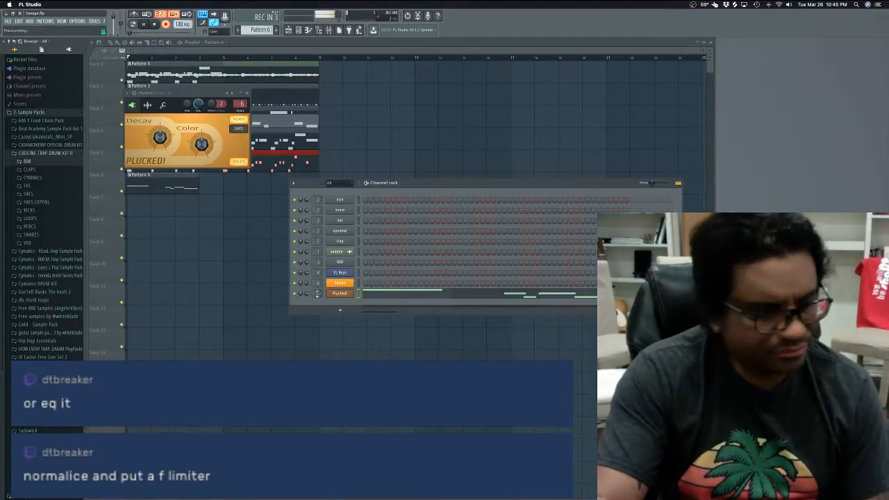
pyautogui.press('space')
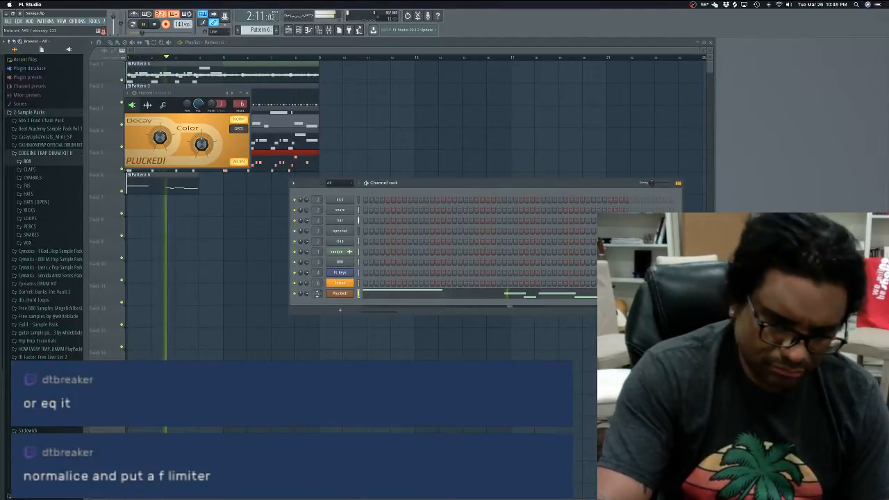
pyautogui.press('space')
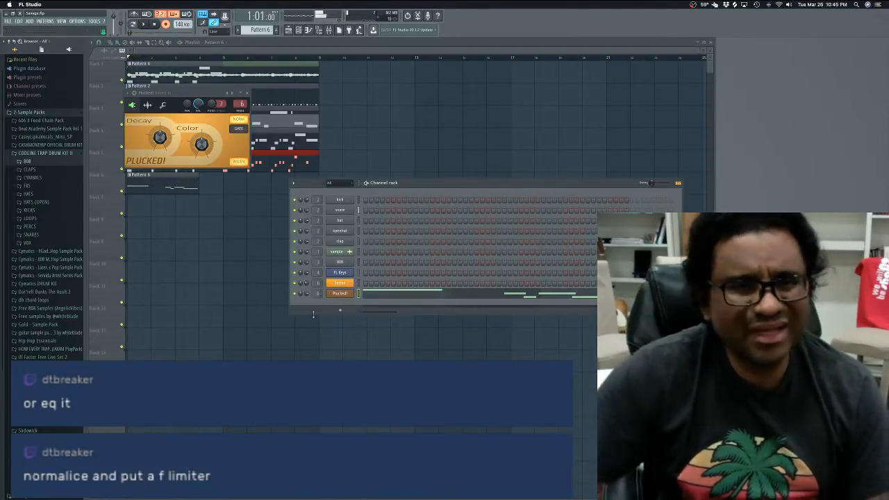
# Step: Remove the Pattern 6 clip from Track 6 and delete all its recorded Plucked! notes
pyautogui.rightClick(177, 186)
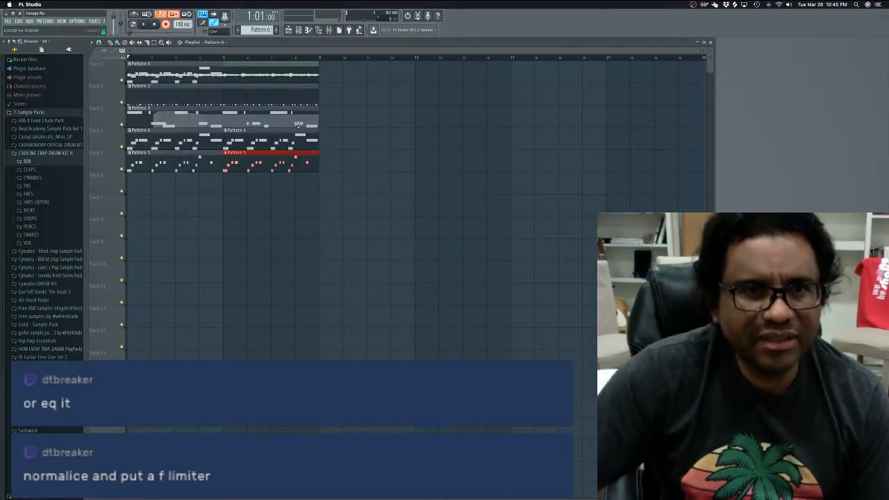
pyautogui.click(304, 32)
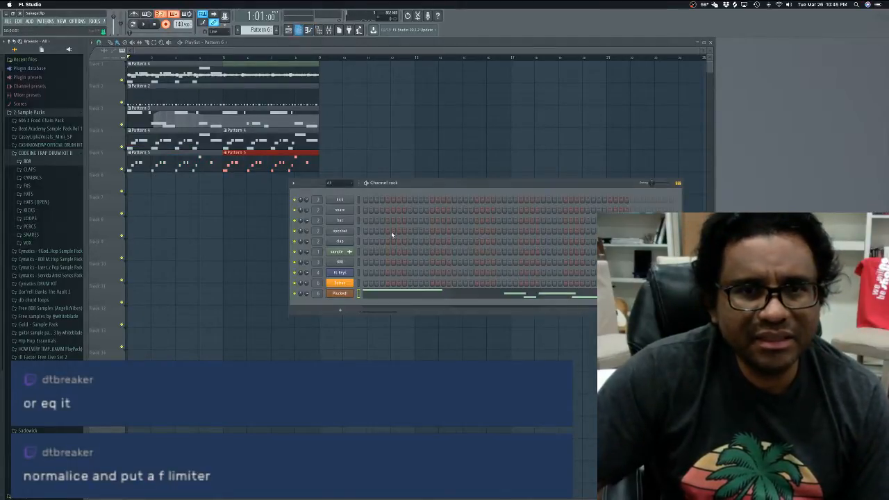
pyautogui.click(418, 294)
pyautogui.press('super+a')
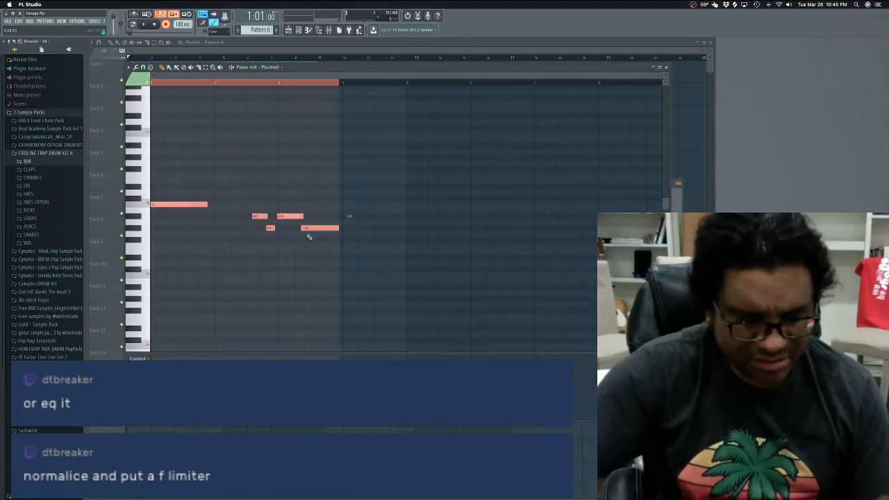
pyautogui.press('Delete')
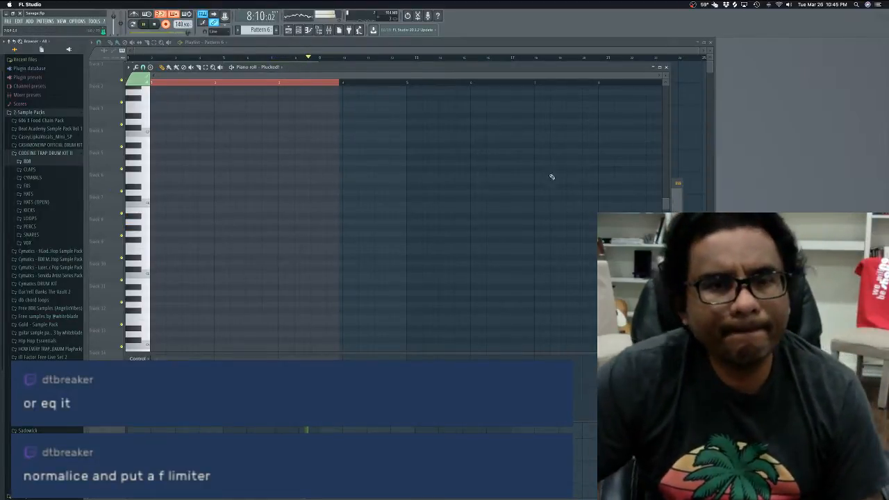
# Step: Finish recording a new Plucked! melody into Pattern 6, close the piano roll and play the arrangement from the start
pyautogui.press('space')
pyautogui.click(666, 67)
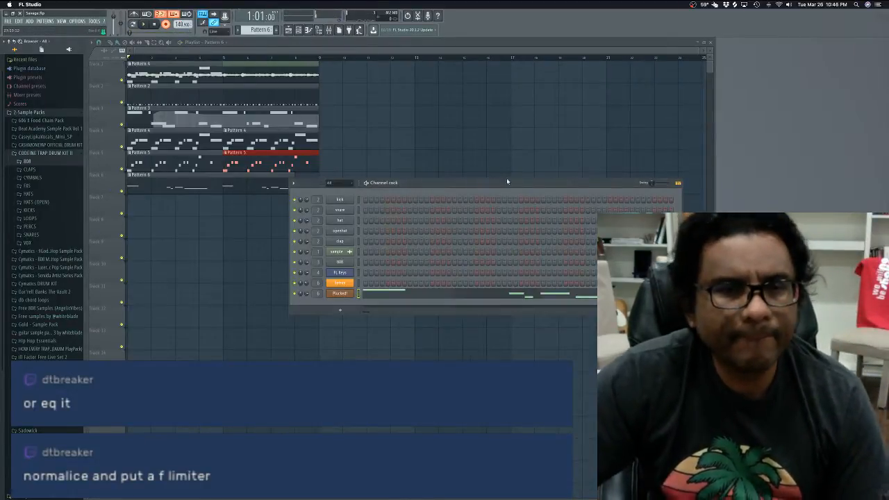
pyautogui.moveTo(393, 181); pyautogui.dragTo(402, 234)
pyautogui.press('space')
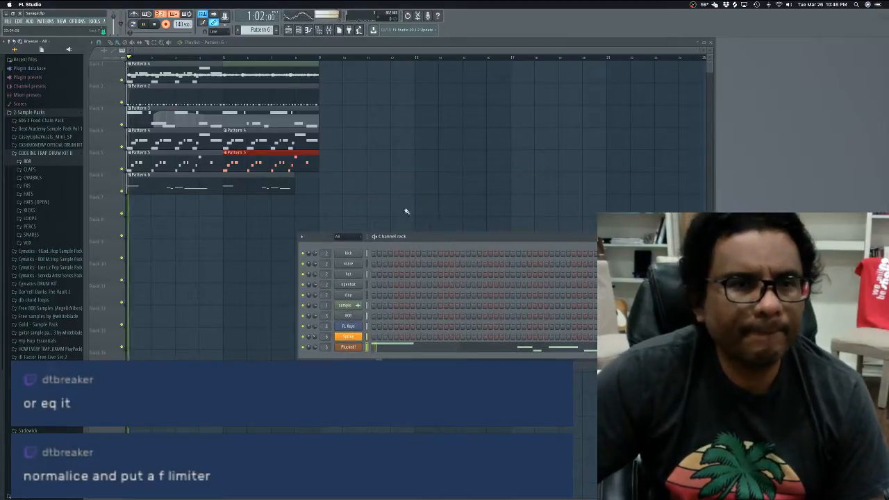
# Step: Extend the Pattern 6 clip on Track 6 to bar 9 and check its Plucked! notes in the piano roll
pyautogui.click(292, 179)
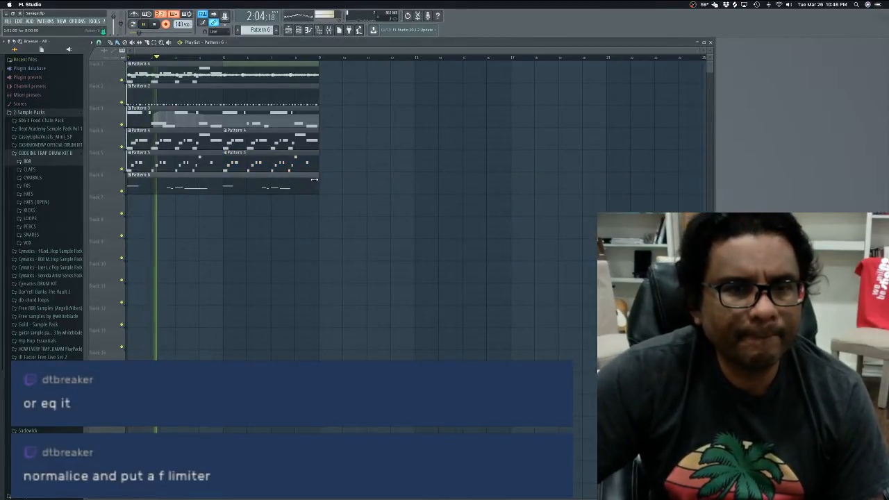
pyautogui.press('space')
pyautogui.doubleClick(198, 183)
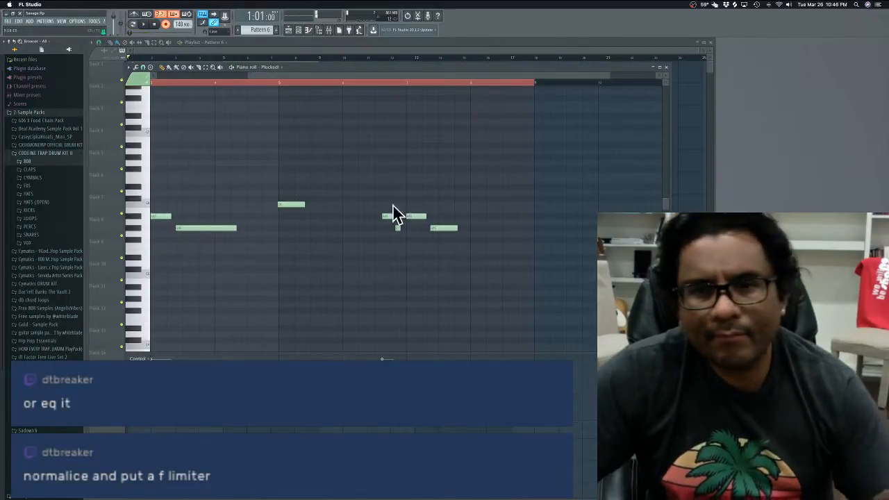
pyautogui.click(667, 68)
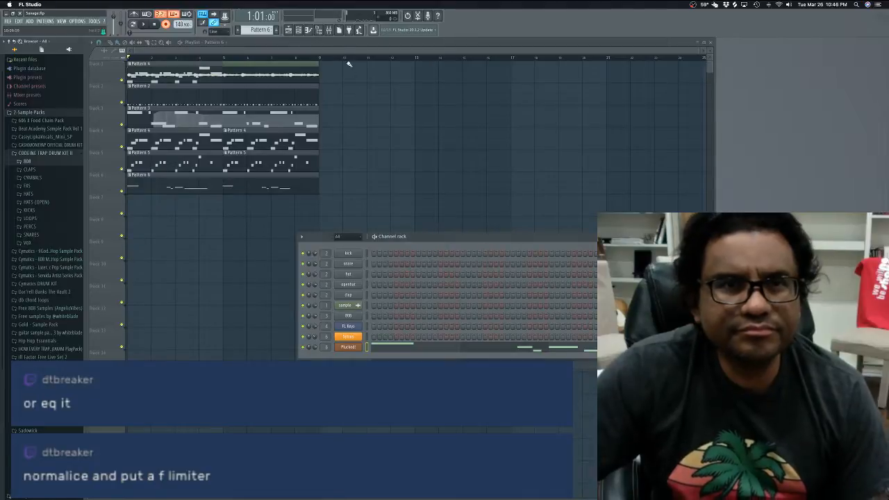
# Step: Show the mixer, solo insert 6 and play the arrangement repeatedly to hear the Plucked! part on its own
pyautogui.click(330, 31)
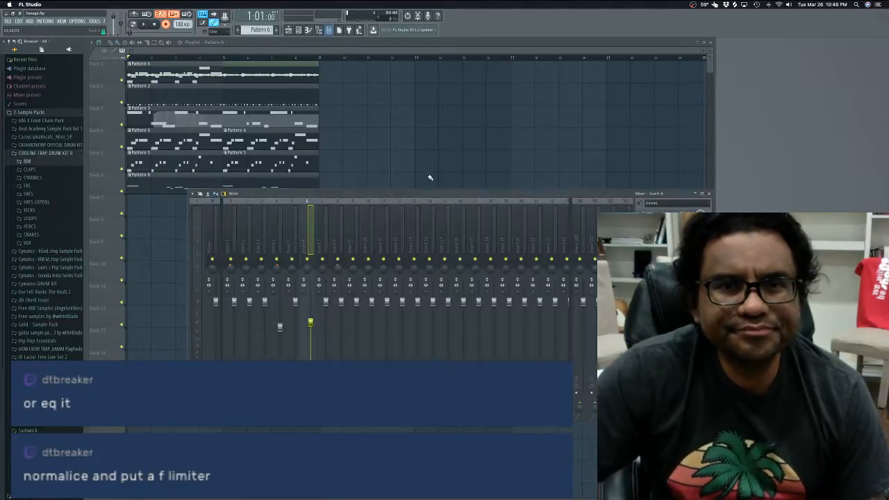
pyautogui.rightClick(308, 260)
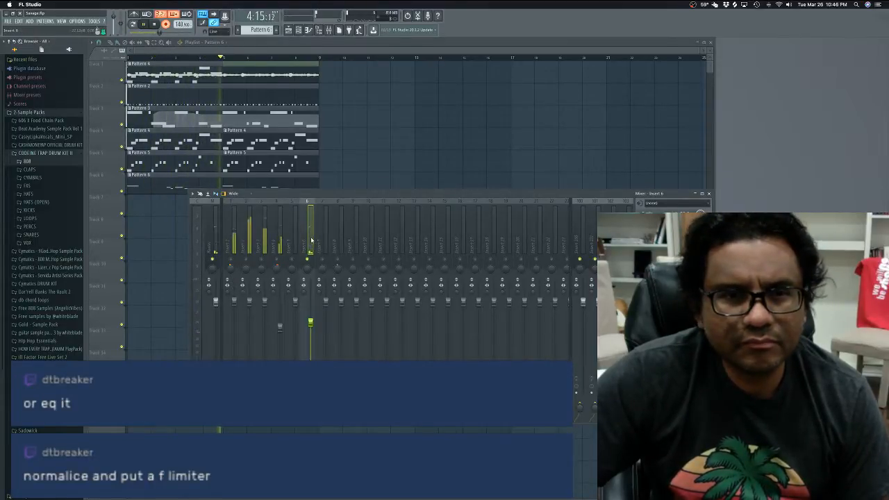
pyautogui.rightClick(213, 259)
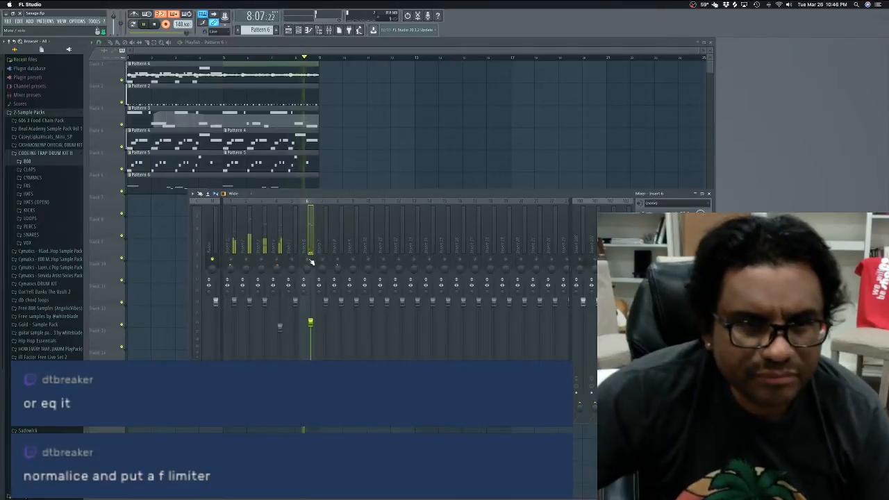
pyautogui.rightClick(309, 260)
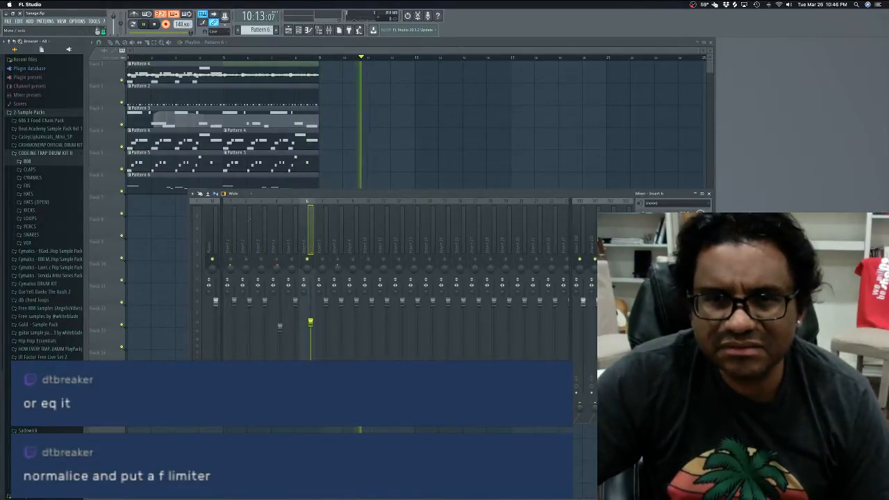
pyautogui.press('space')
pyautogui.press('space')
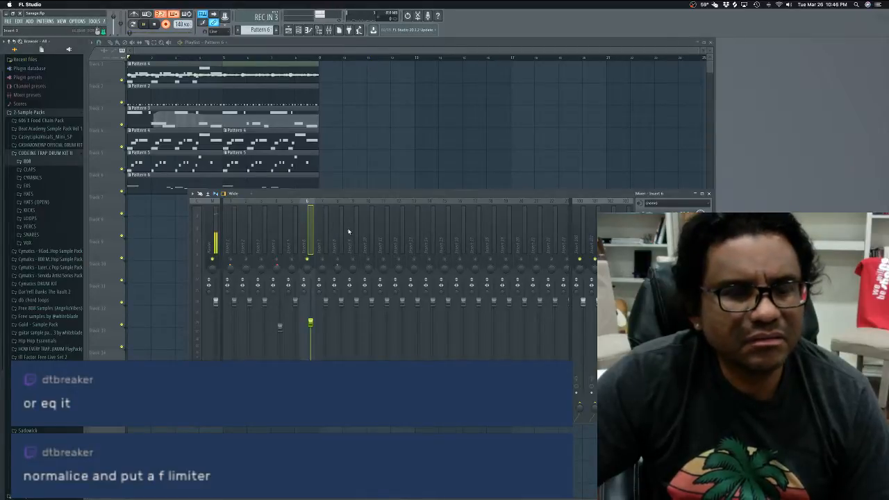
pyautogui.press('space')
pyautogui.press('space')
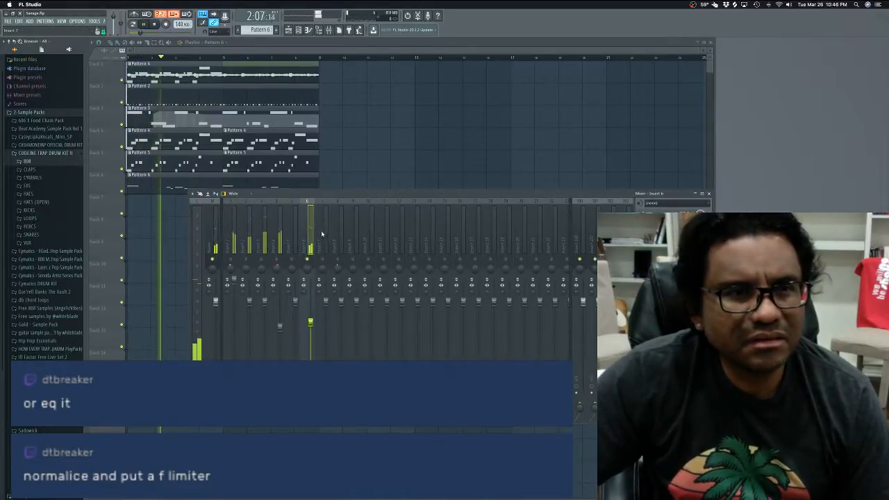
pyautogui.press('space')
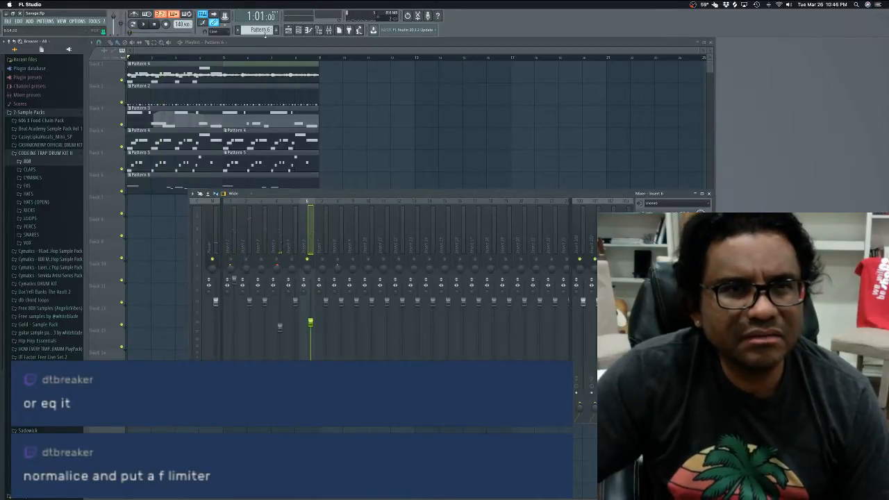
# Step: Check the Plucked! notes of Pattern 6 in the piano roll and play back with the channel rack showing
pyautogui.click(308, 31)
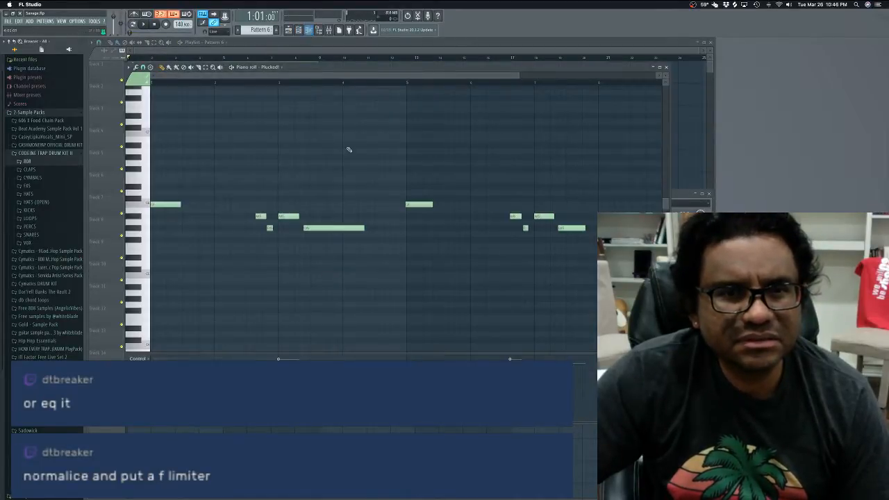
pyautogui.click(307, 32)
pyautogui.click(298, 30)
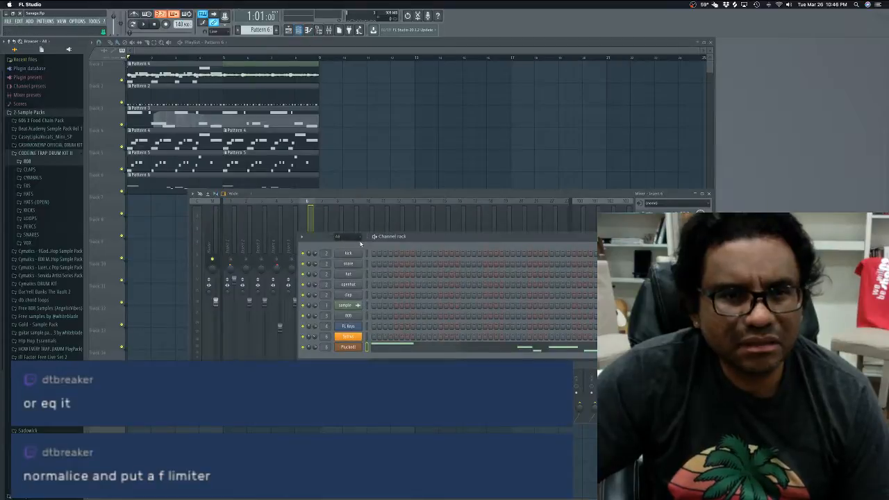
pyautogui.press('space')
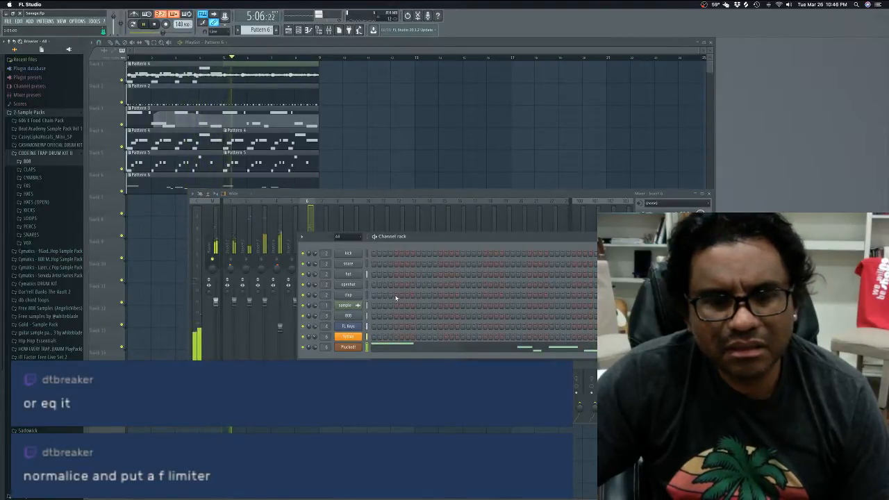
pyautogui.press('space')
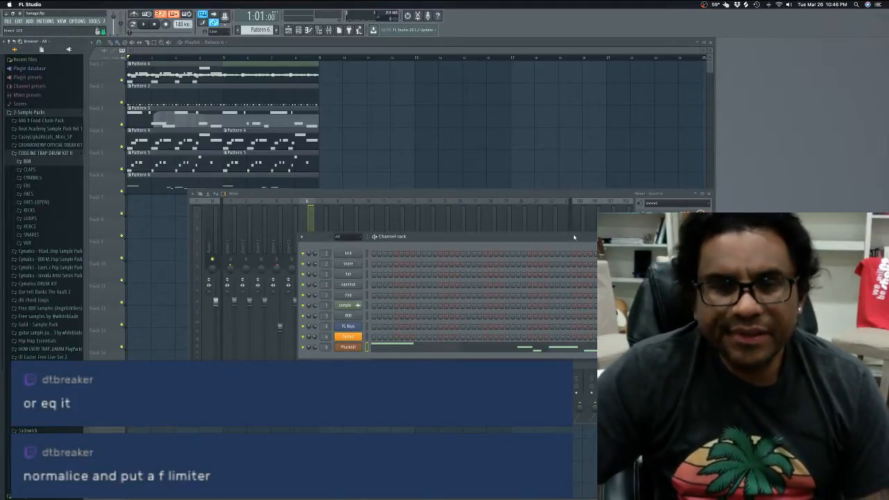
# Step: Hide the channel rack and listen to the arrangement against the mixer meters up to bar 8
pyautogui.click(309, 31)
pyautogui.click(310, 31)
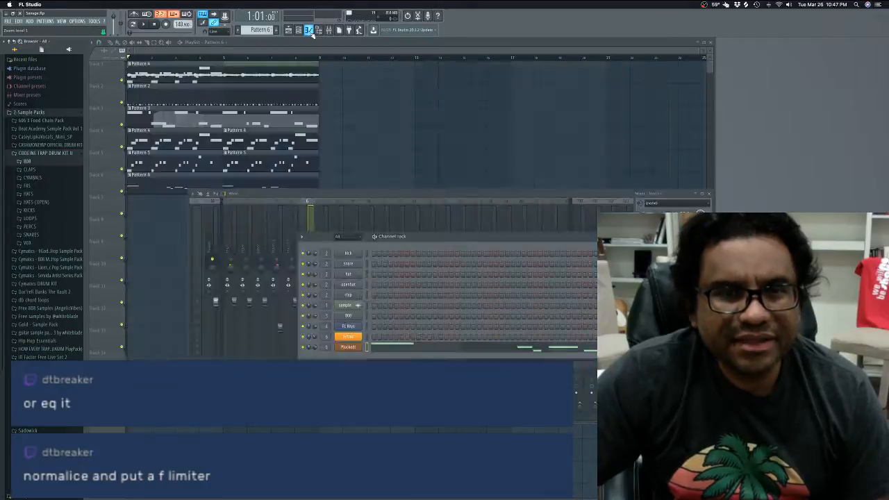
pyautogui.click(298, 31)
pyautogui.press('space')
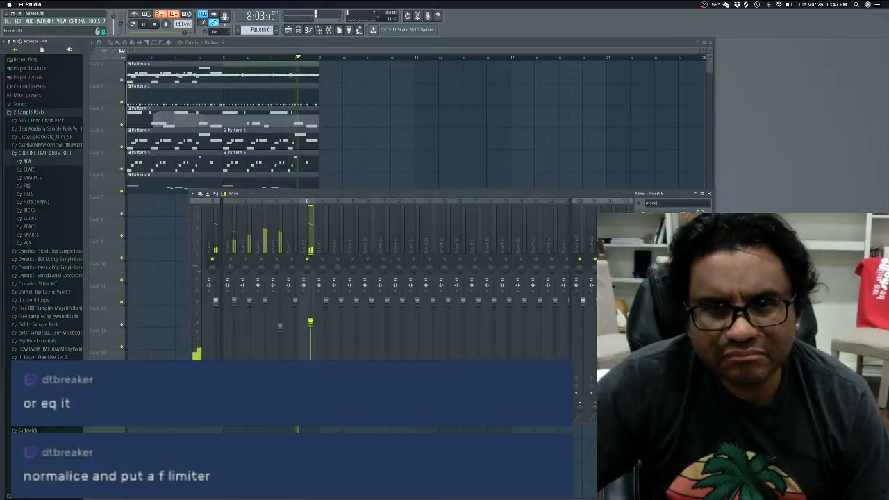
pyautogui.press('space')
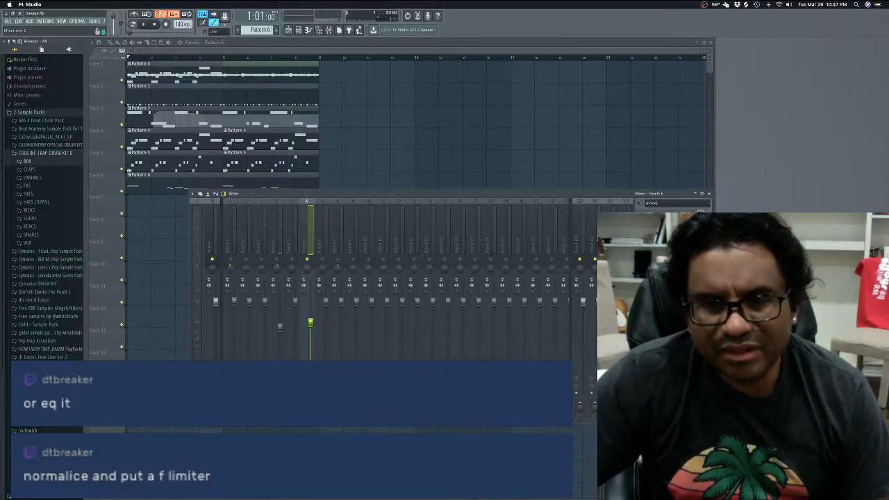
# Step: Inspect the Fruity Phaser settings in the insert 6 effect slots and close the plugin window
pyautogui.click(671, 223)
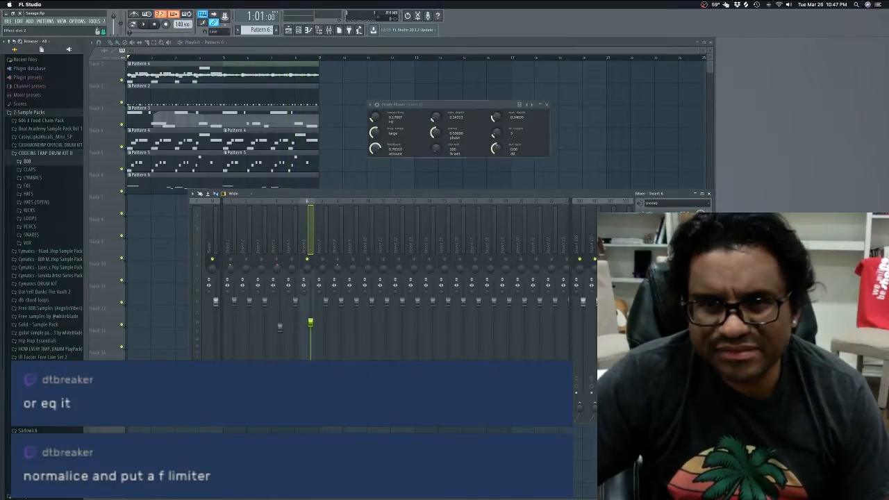
pyautogui.click(547, 104)
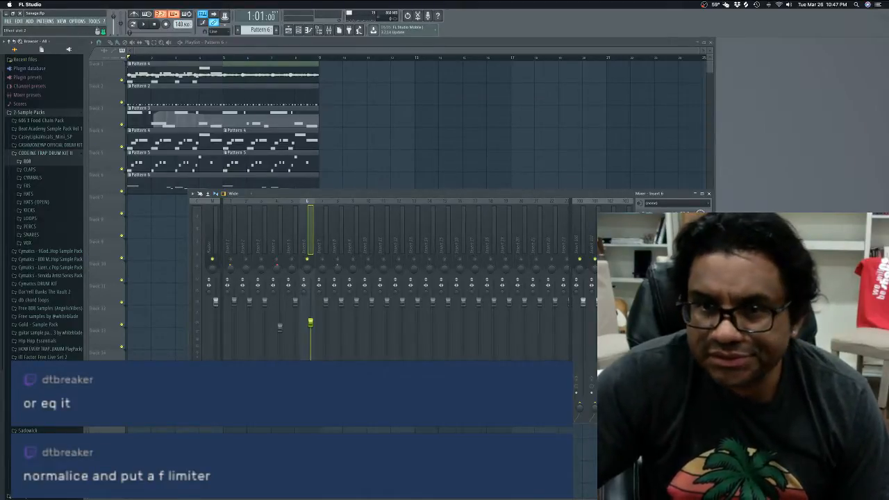
pyautogui.click(670, 224)
pyautogui.click(547, 105)
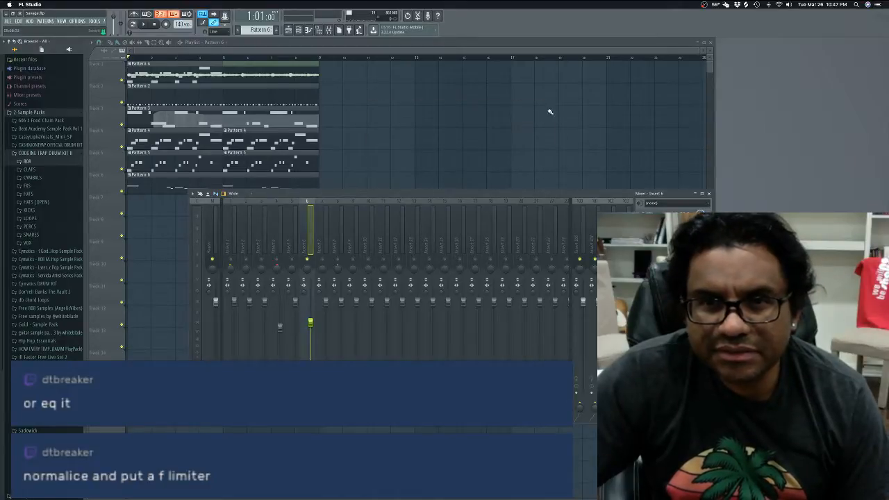
# Step: Add Fruity Love Philter to insert 6 and adjust its filter knobs during playback
pyautogui.moveTo(663, 239)
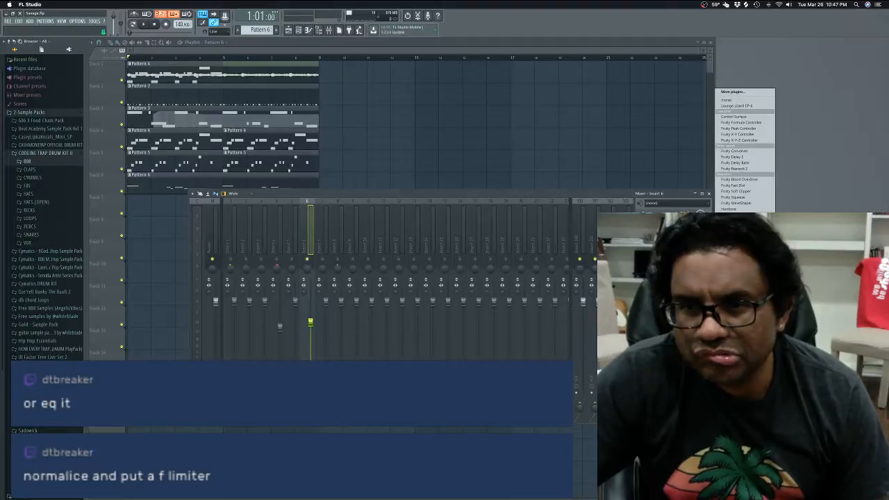
pyautogui.click(740, 283)
pyautogui.press('space')
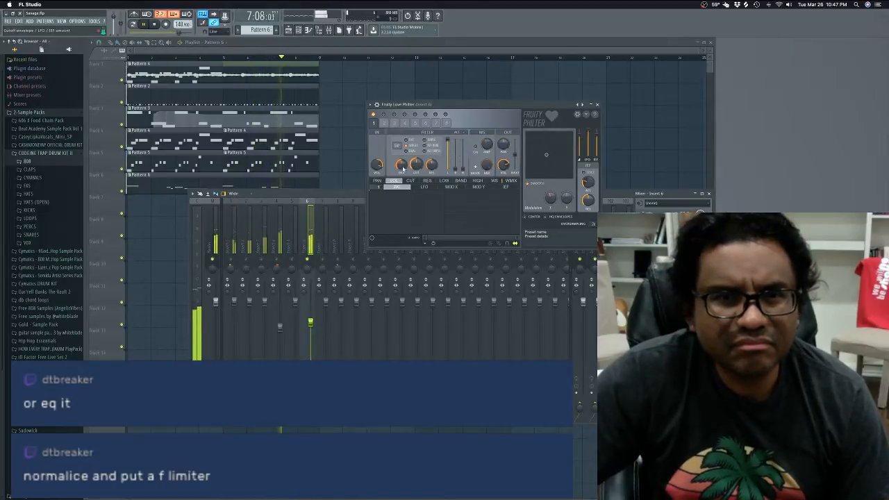
pyautogui.moveTo(403, 168)
pyautogui.mouseDown()
pyautogui.moveTo(403, 153)
pyautogui.moveTo(417, 153)
pyautogui.moveTo(416, 206)
pyautogui.moveTo(417, 167)
pyautogui.mouseUp()
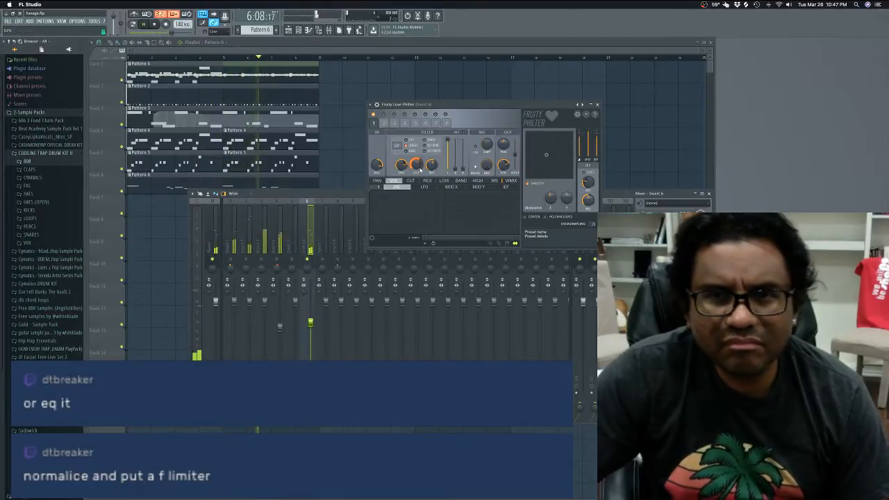
pyautogui.click(597, 105)
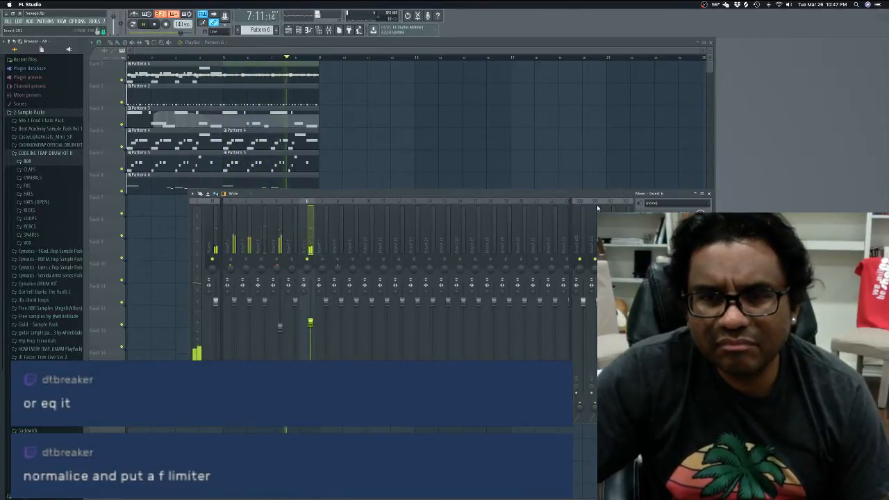
pyautogui.press('space')
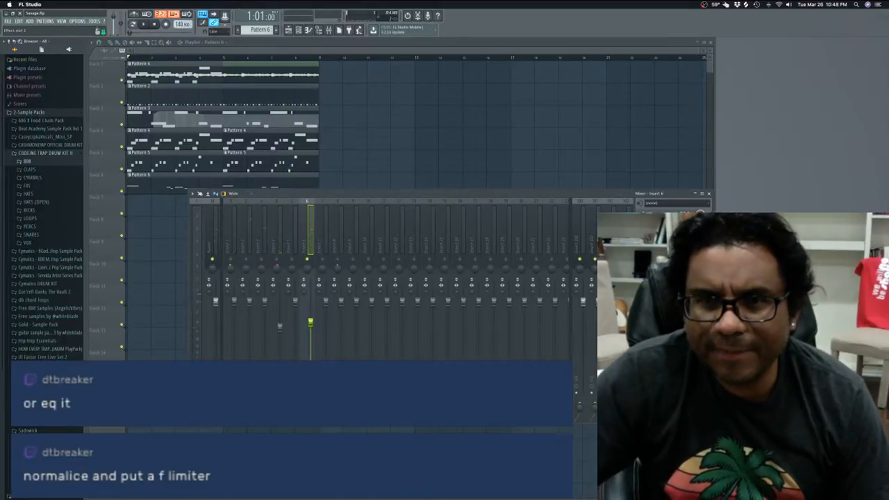
# Step: Check the Fruity parametric EQ 2 curve on insert 6 while the arrangement plays
pyautogui.click(663, 214)
pyautogui.press('space')
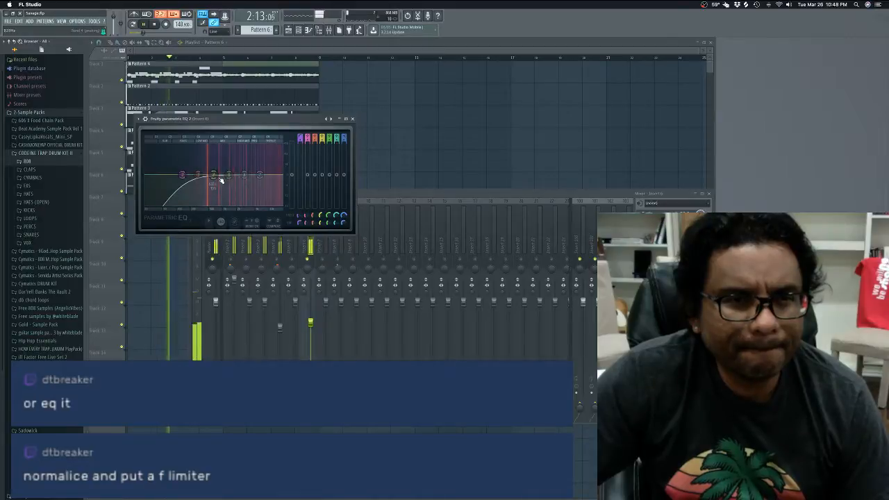
pyautogui.click(352, 120)
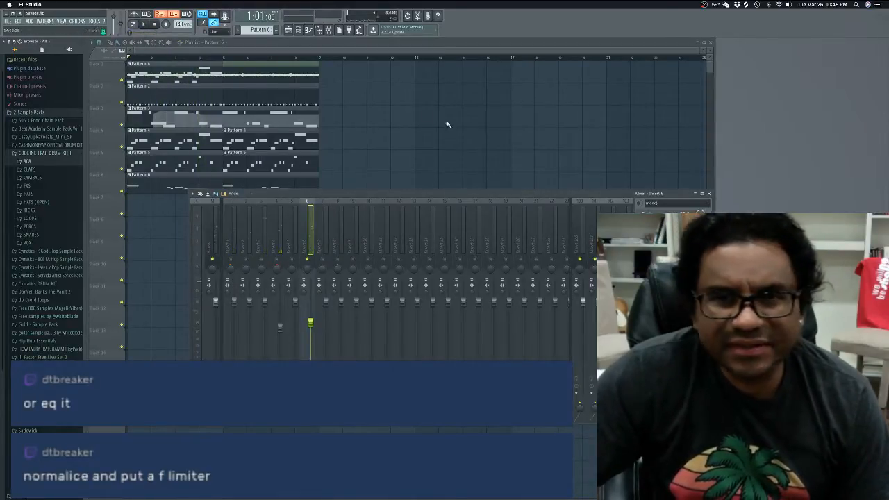
# Step: Reactivate all mixer tracks for full-mix playback and move the mixer window below the Track 6 clip
pyautogui.click(330, 31)
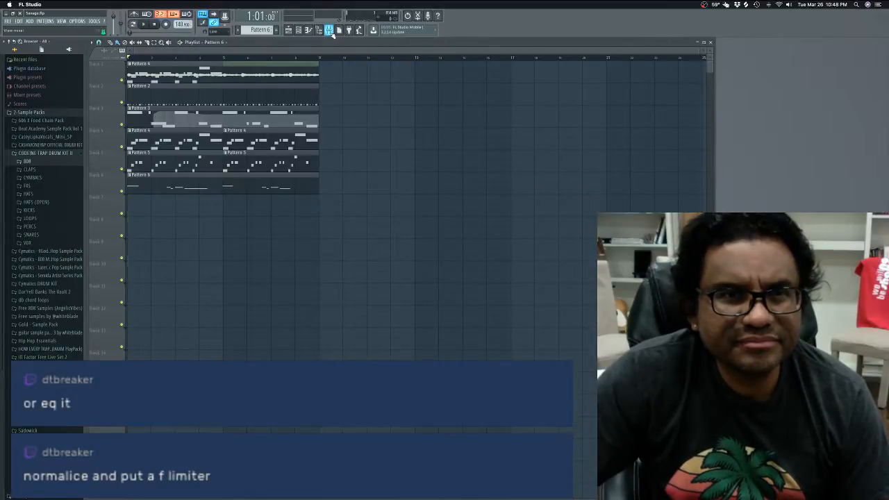
pyautogui.click(330, 31)
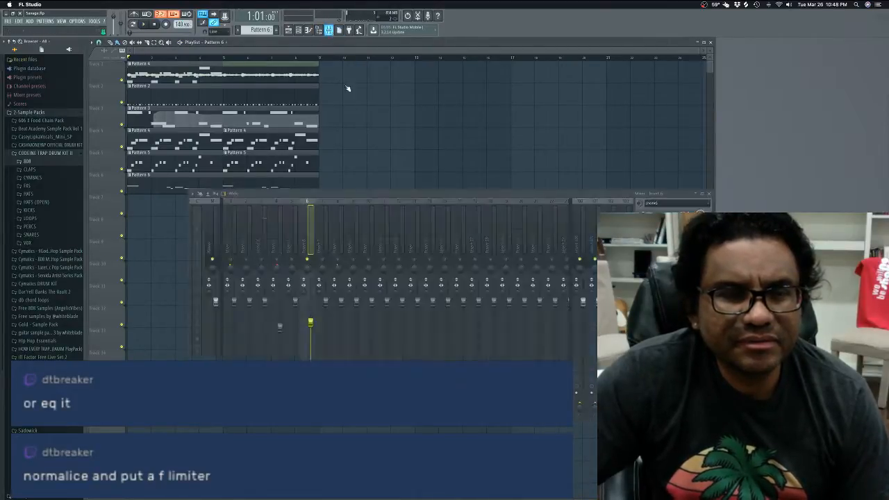
pyautogui.press('space')
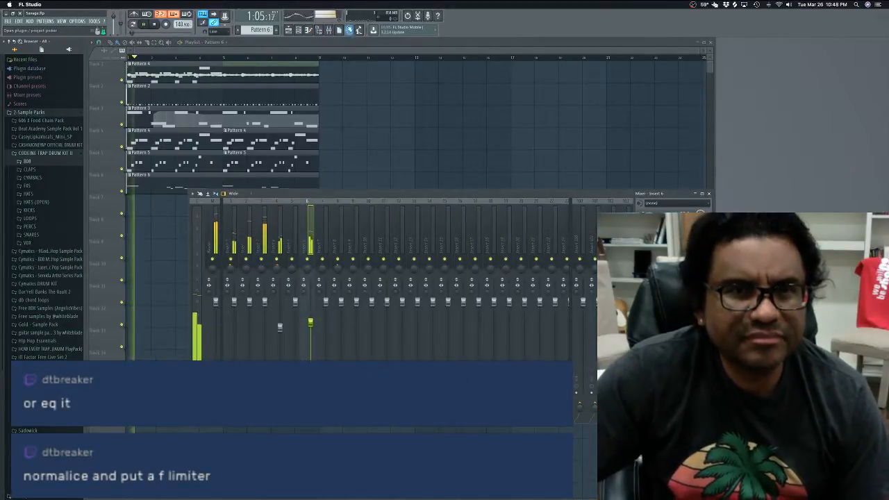
pyautogui.moveTo(493, 198); pyautogui.dragTo(511, 238)
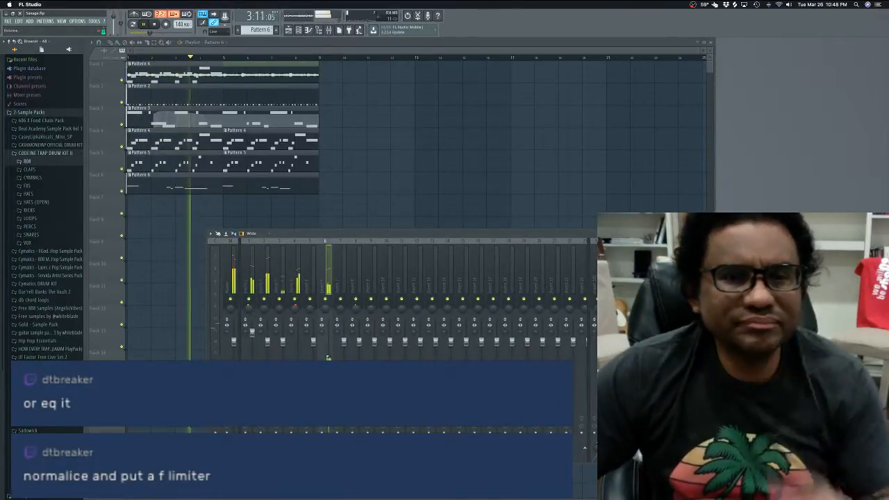
pyautogui.press('space')
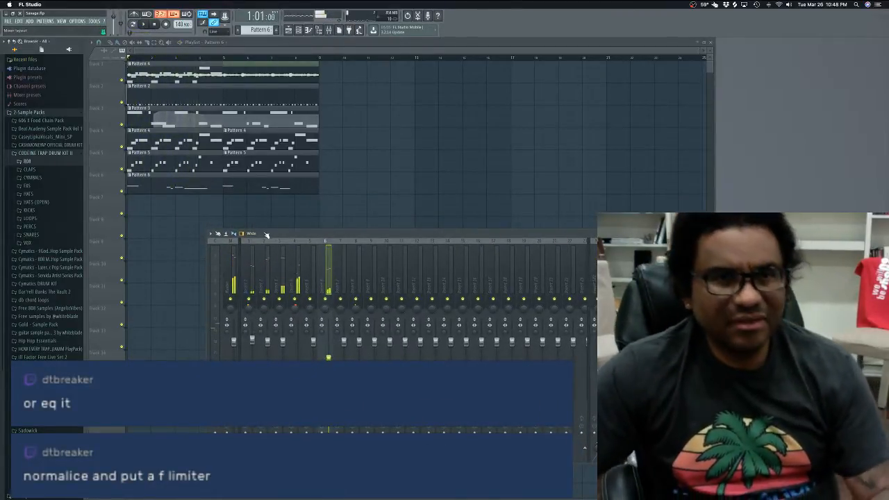
# Step: Review the Pattern 6 Plucked! notes in the piano roll again and return to the playlist
pyautogui.doubleClick(223, 188)
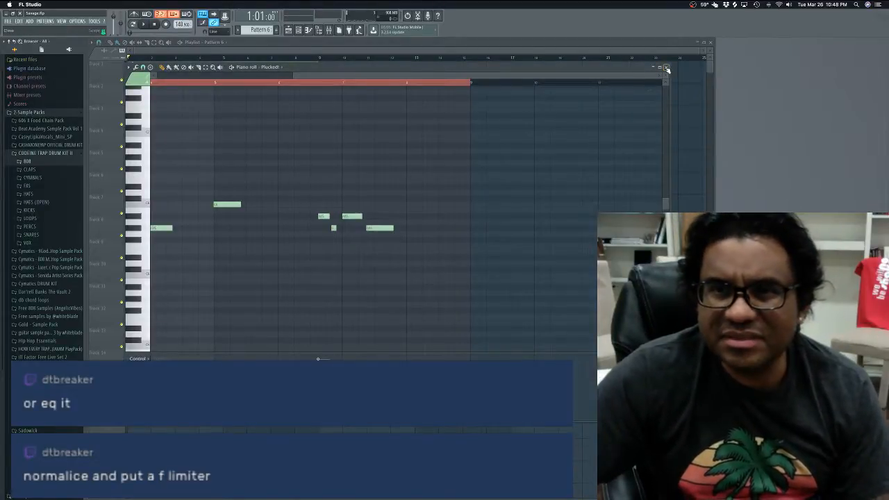
pyautogui.click(666, 69)
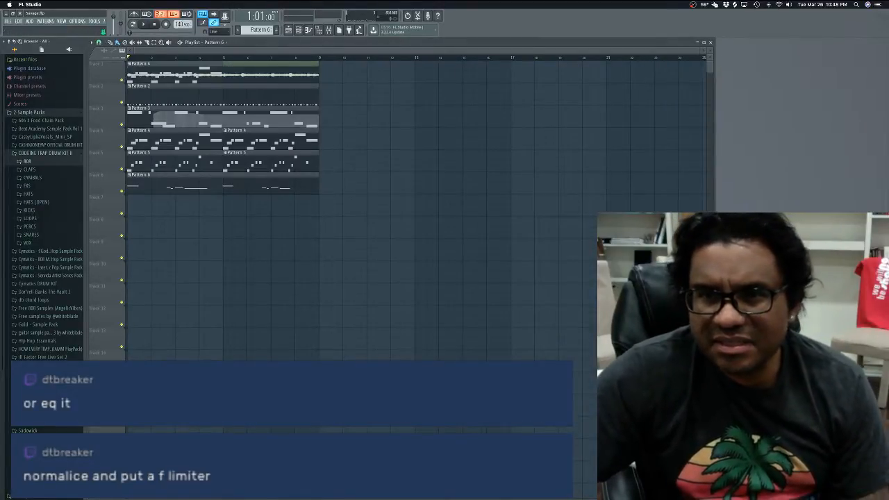
pyautogui.click(309, 32)
pyautogui.click(667, 69)
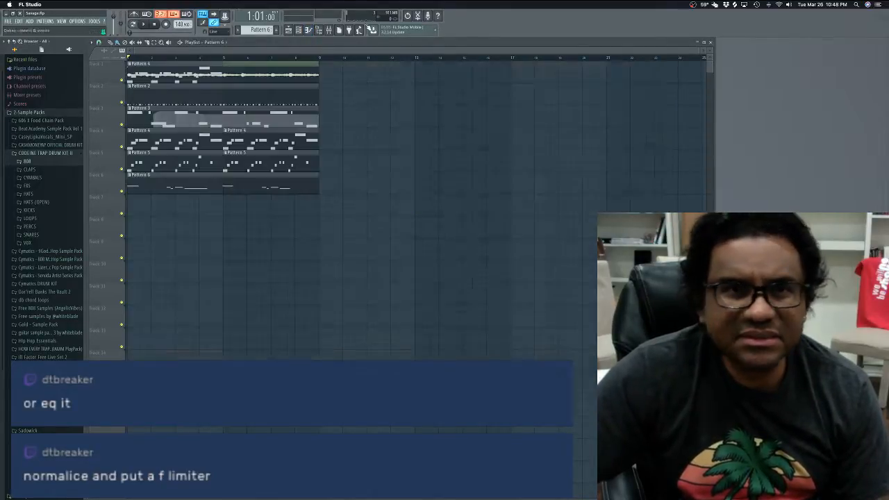
# Step: Solo the Plucked! channel, tweak its Color and pitch controls during playback, and load the Default preset
pyautogui.click(300, 31)
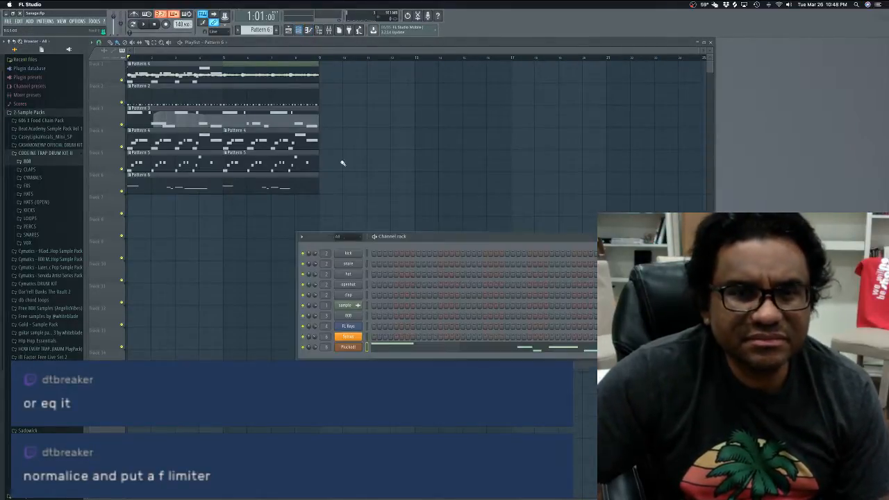
pyautogui.click(348, 347)
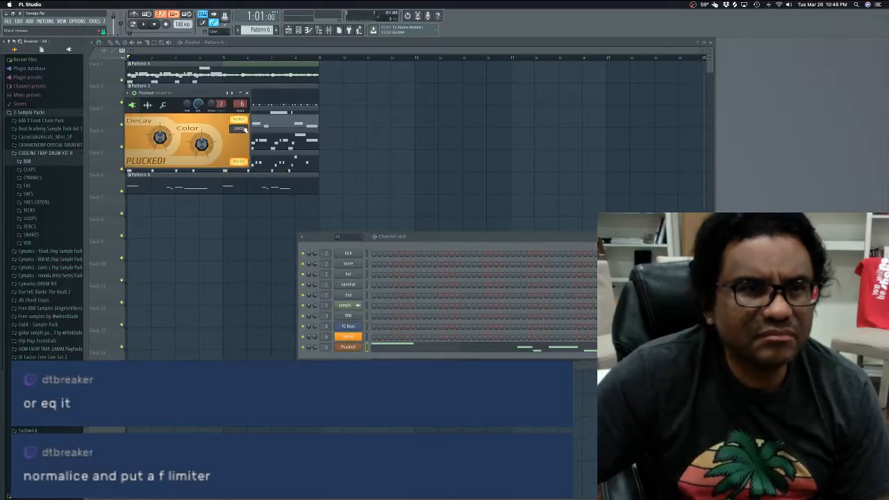
pyautogui.press('space')
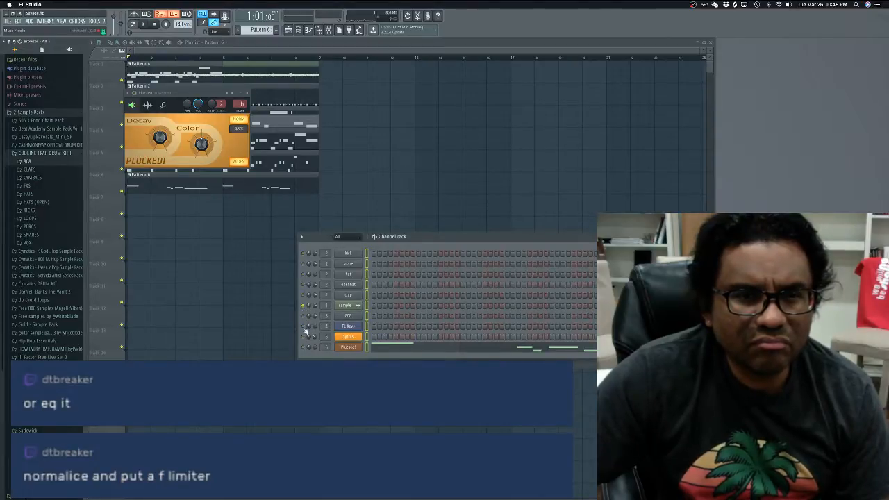
pyautogui.press('space')
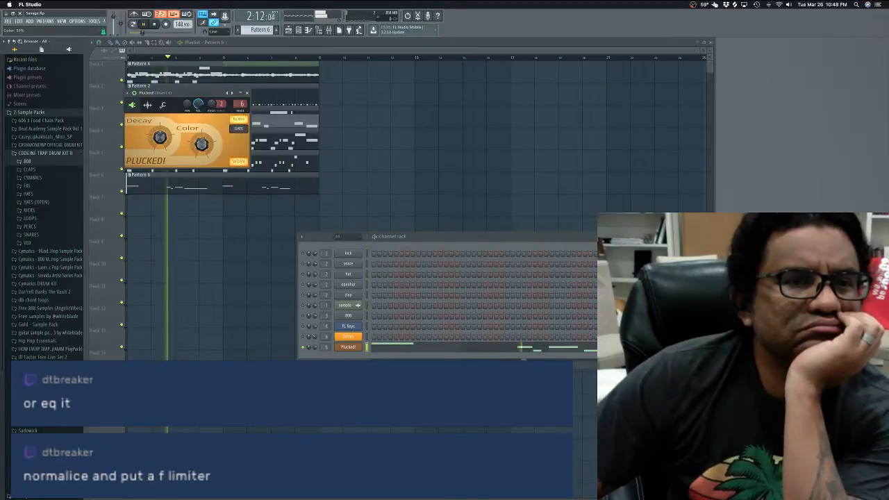
pyautogui.moveTo(203, 148); pyautogui.dragTo(203, 156)
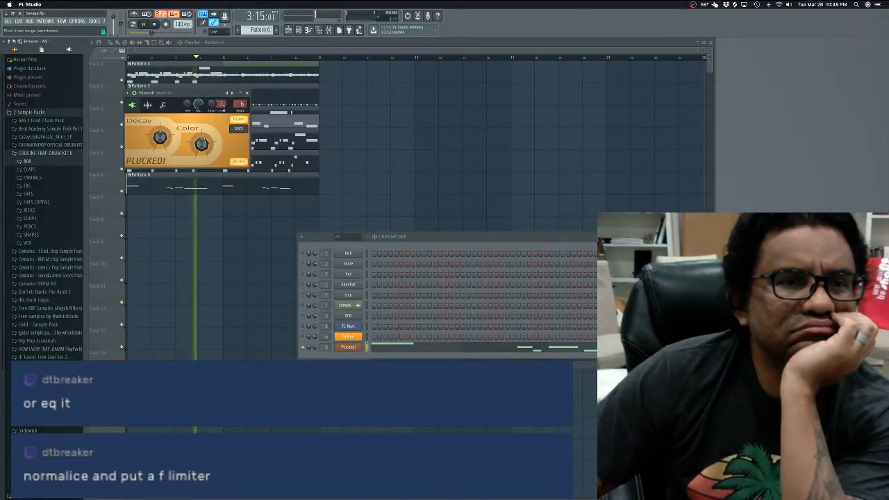
pyautogui.moveTo(211, 104); pyautogui.dragTo(212, 98)
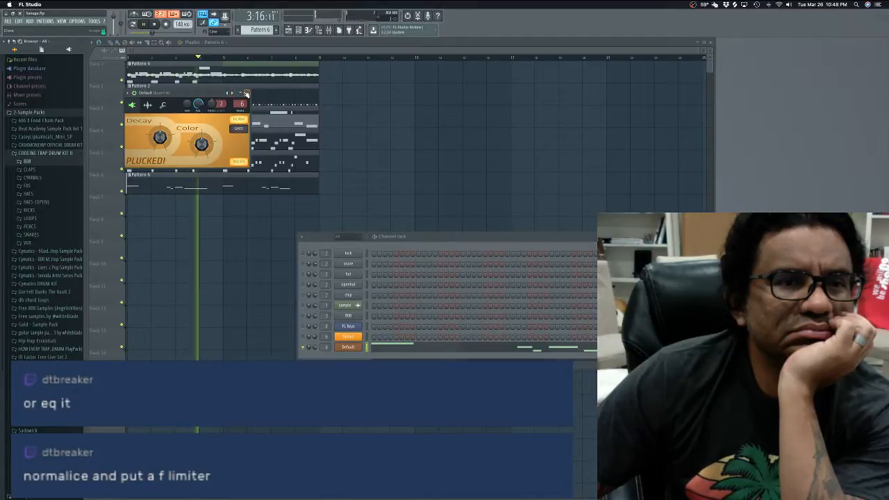
pyautogui.click(246, 93)
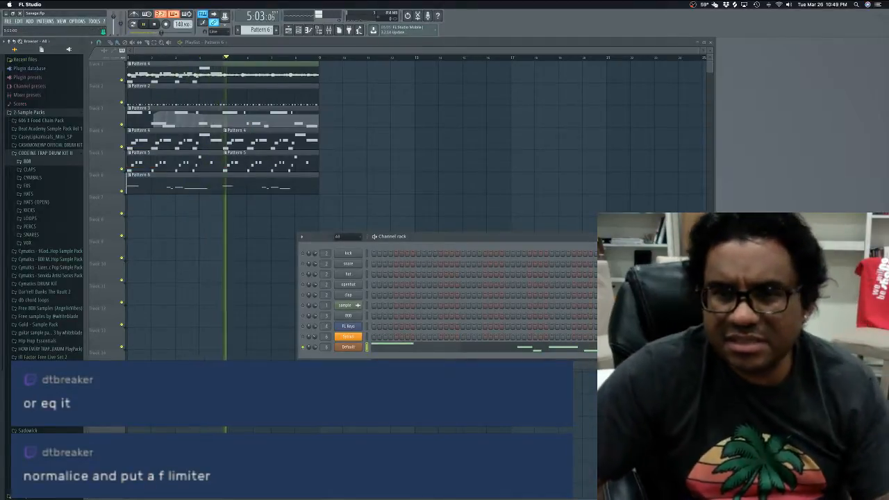
# Step: Add Fruity Stereo Enhancer to insert 6 and audition it during playback
pyautogui.click(334, 33)
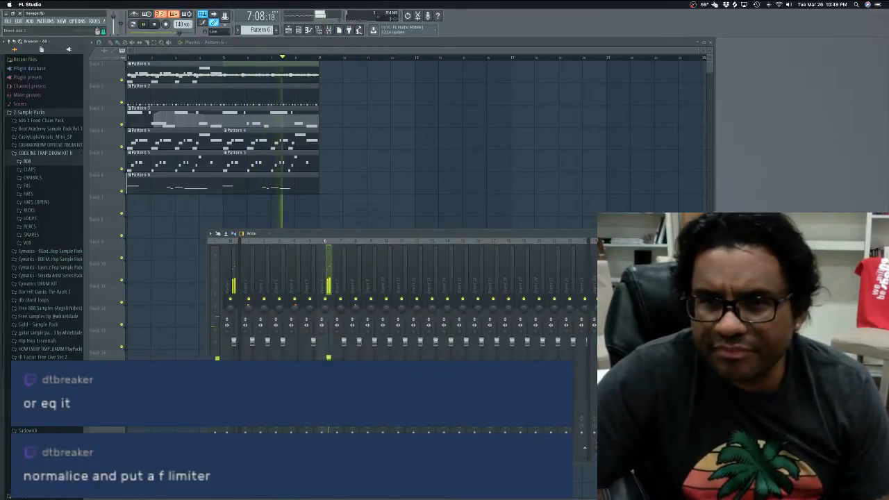
pyautogui.click(733, 272)
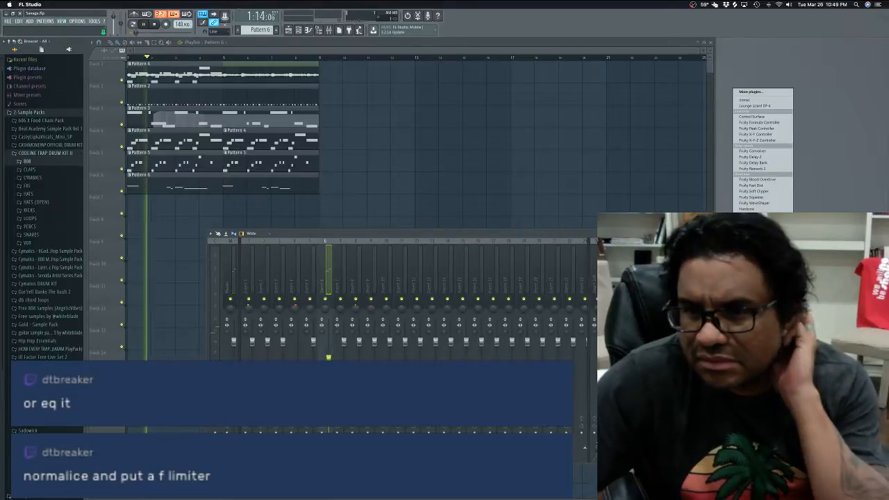
pyautogui.click(757, 397)
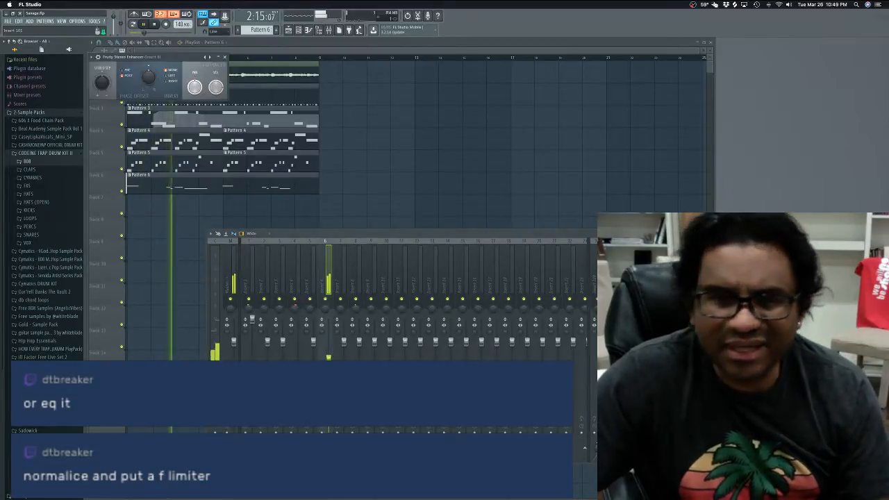
pyautogui.moveTo(192, 56); pyautogui.dragTo(539, 99)
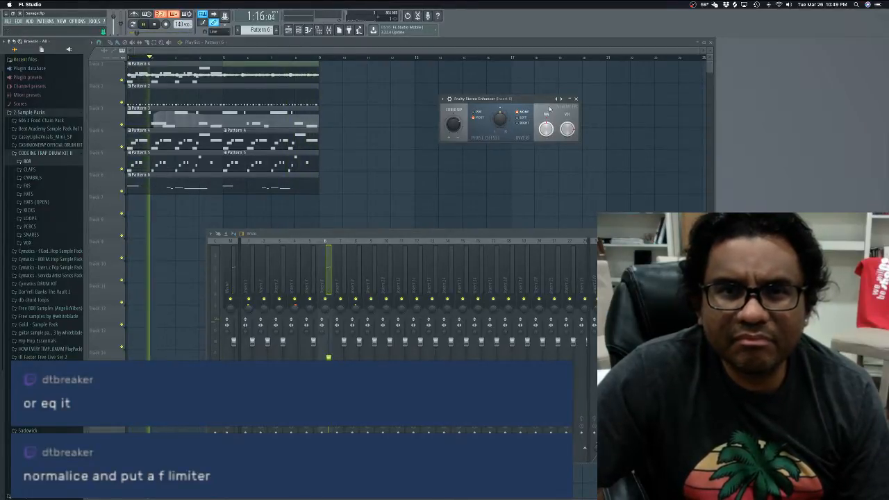
pyautogui.click(574, 99)
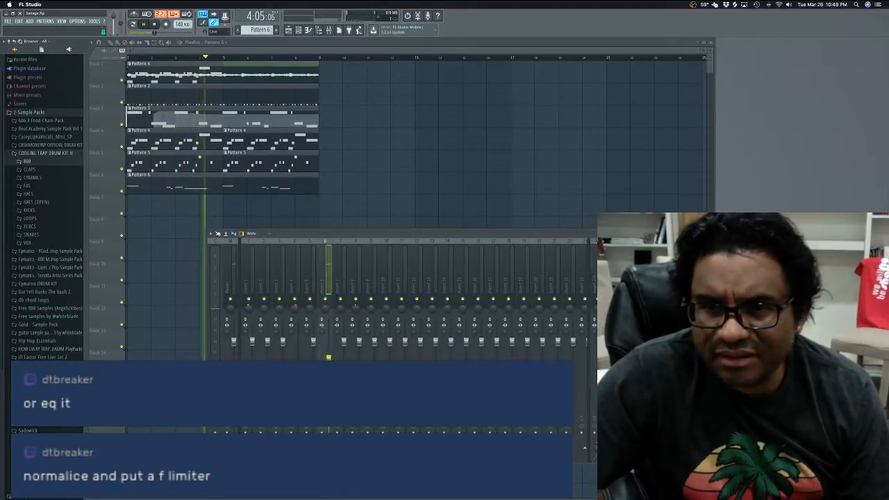
# Step: Add Fruity Reverb 2 to insert 6 and adjust its settings during playback
pyautogui.click(660, 281)
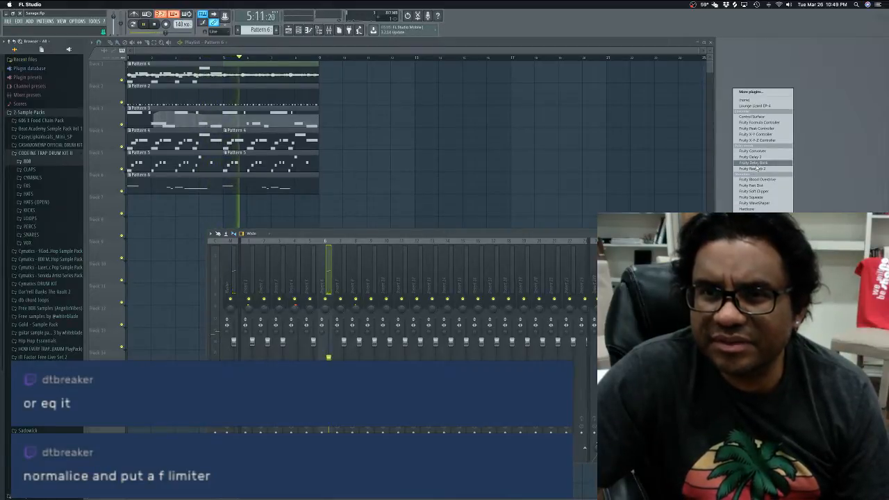
pyautogui.click(757, 170)
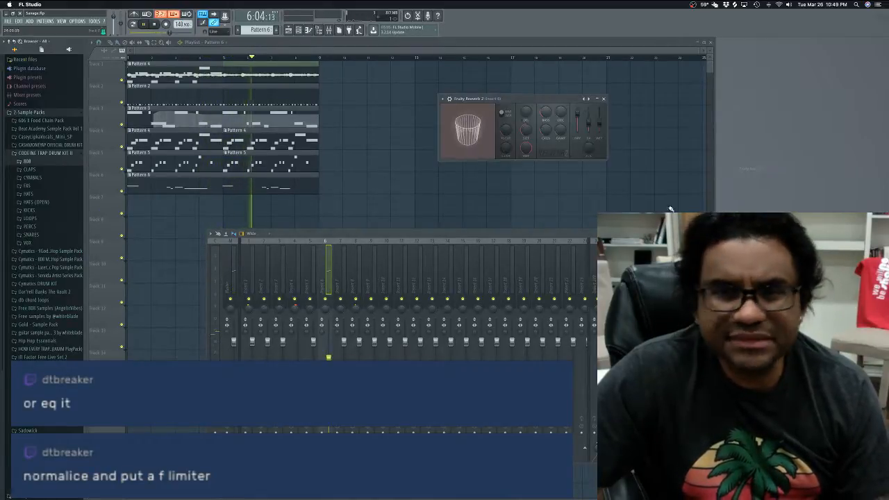
pyautogui.click(589, 100)
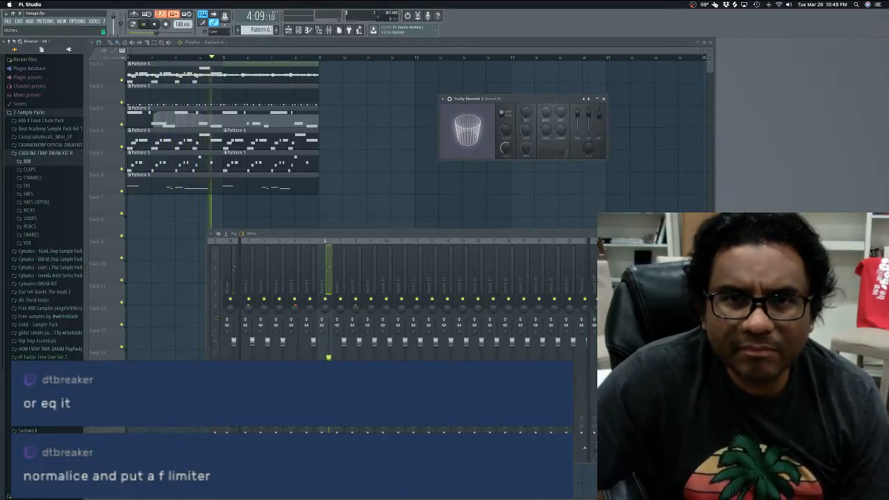
pyautogui.click(604, 99)
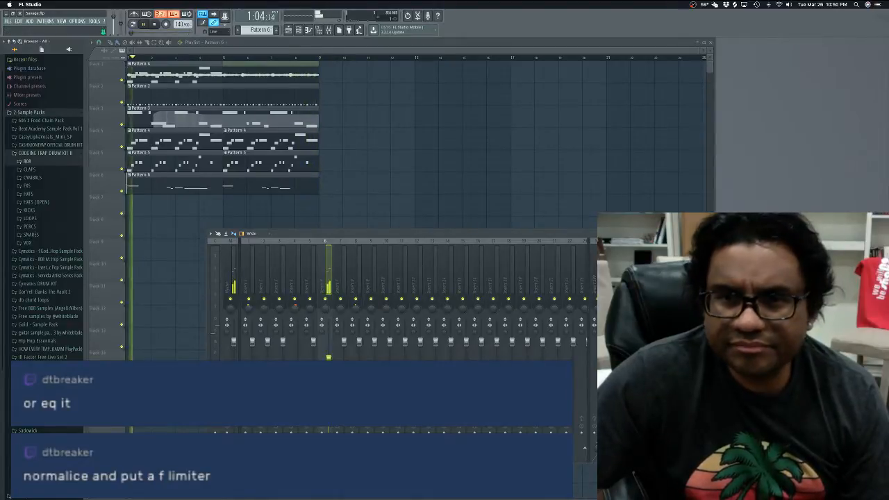
# Step: Unsolo the Plucked! channel and fine-tune the knobs of the Plucked! and sample channels during full-mix playback
pyautogui.press('F9')
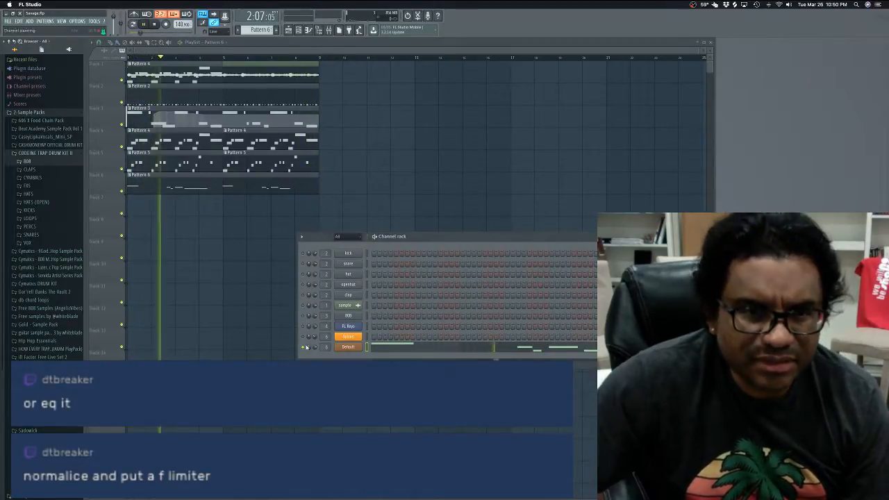
pyautogui.rightClick(303, 347)
pyautogui.press('space')
pyautogui.press('space')
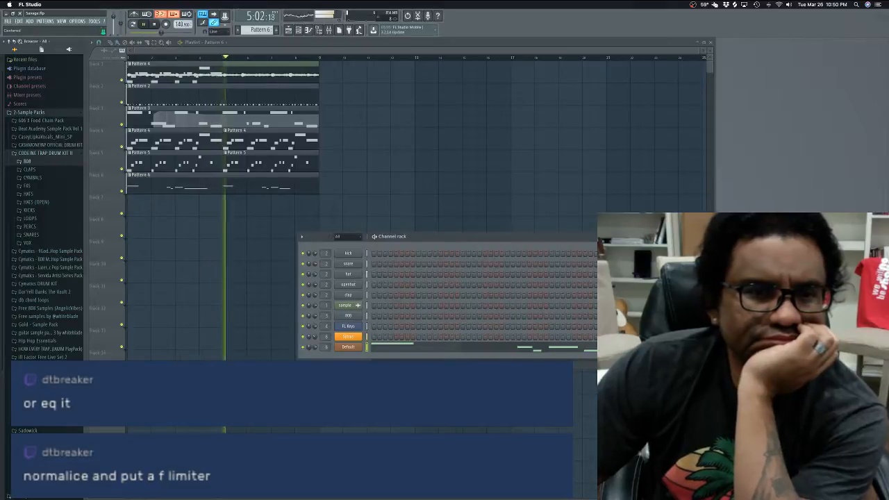
pyautogui.moveTo(309, 349)
pyautogui.mouseDown()
pyautogui.moveTo(310, 334)
pyautogui.moveTo(310, 345)
pyautogui.mouseUp()
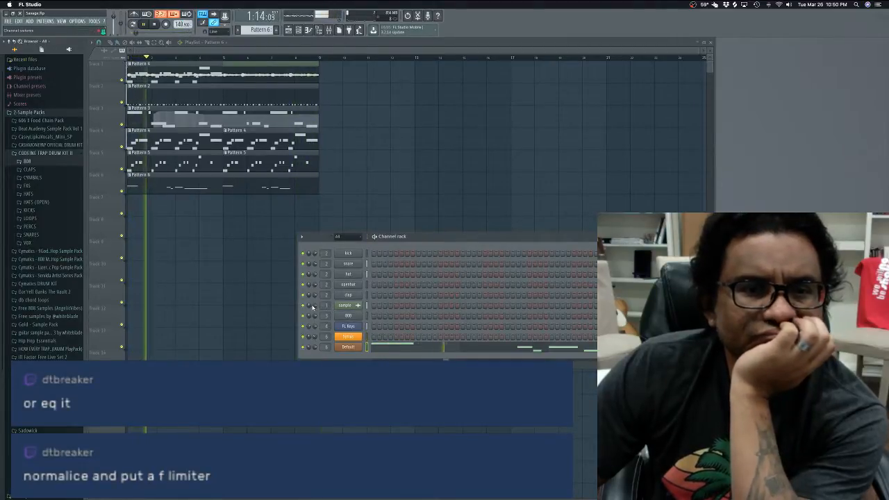
pyautogui.moveTo(310, 307); pyautogui.dragTo(310, 301)
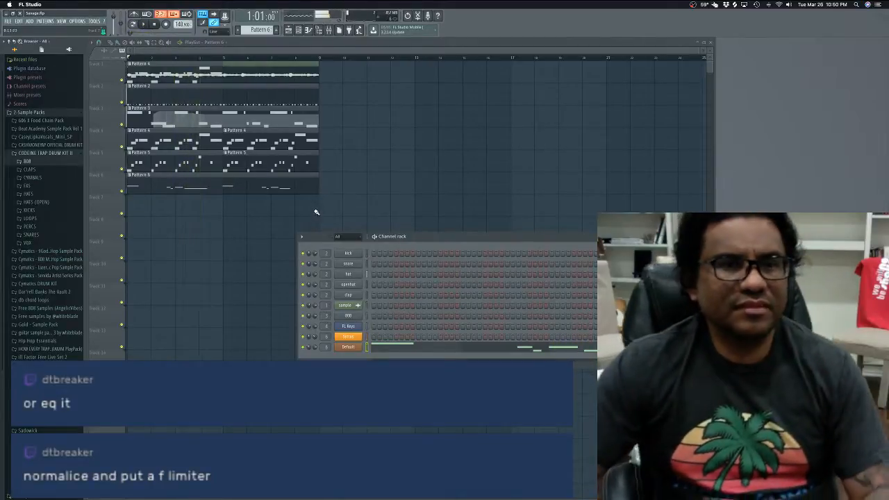
pyautogui.press('space')
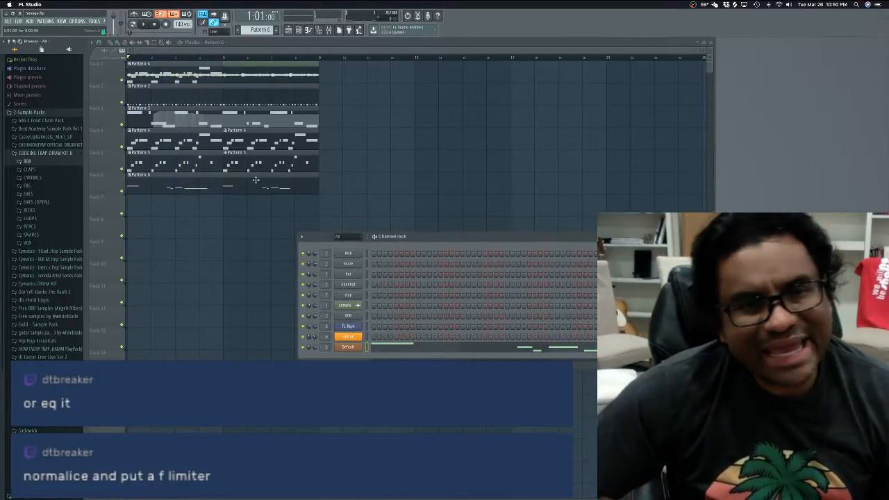
# Step: Move the Pattern 6, Pattern 2 and Pattern 3 clips to start at bar 9 on their own tracks
pyautogui.moveTo(228, 178); pyautogui.dragTo(421, 179)
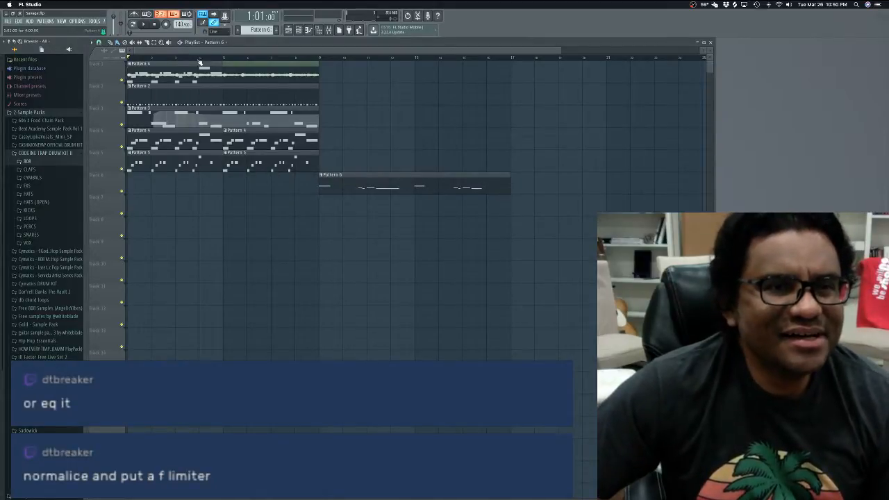
pyautogui.press('space')
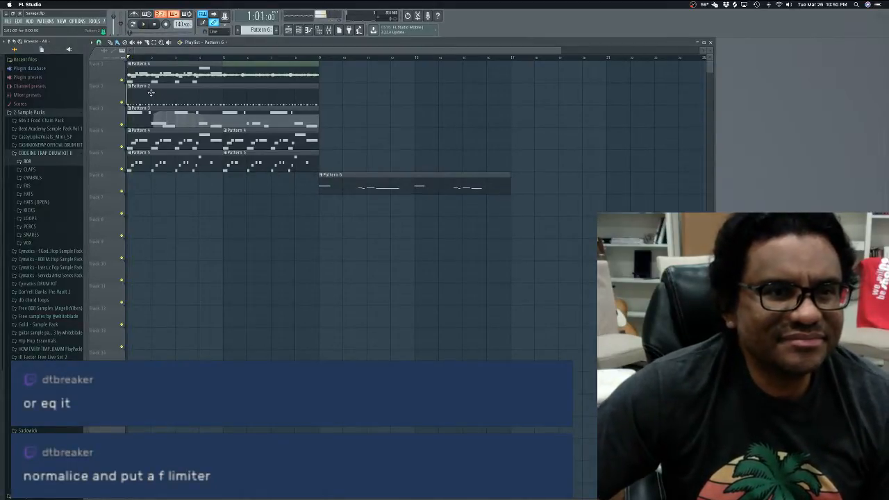
pyautogui.moveTo(161, 88); pyautogui.dragTo(315, 98)
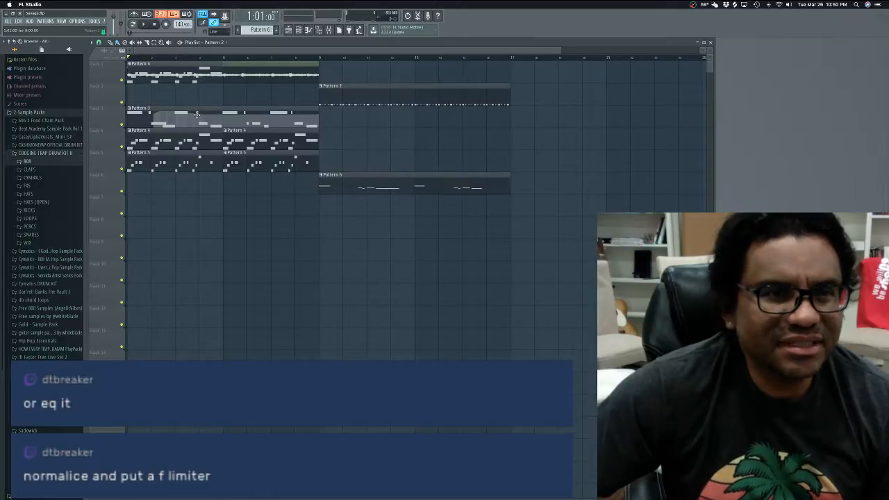
pyautogui.moveTo(197, 115); pyautogui.dragTo(390, 123)
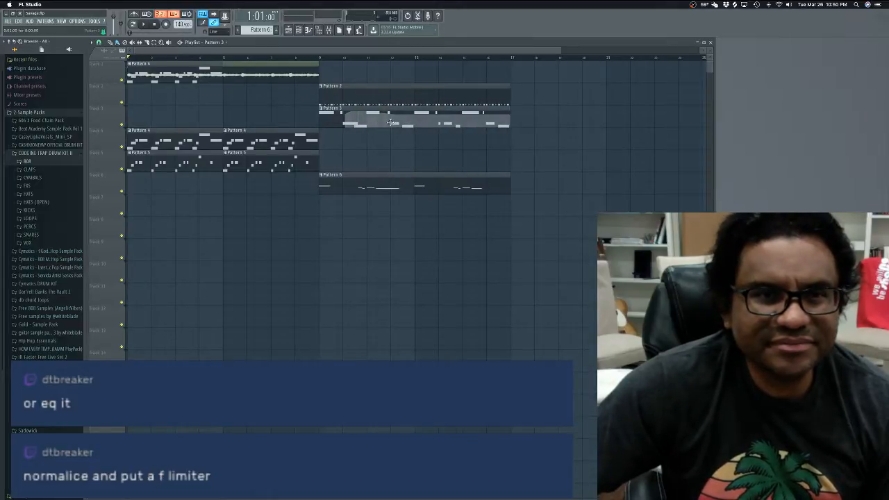
# Step: Move the two Pattern 4 clips on Track 4 to bars 9 and 13 and play back the stripped-down intro
pyautogui.moveTo(218, 132); pyautogui.dragTo(319, 141)
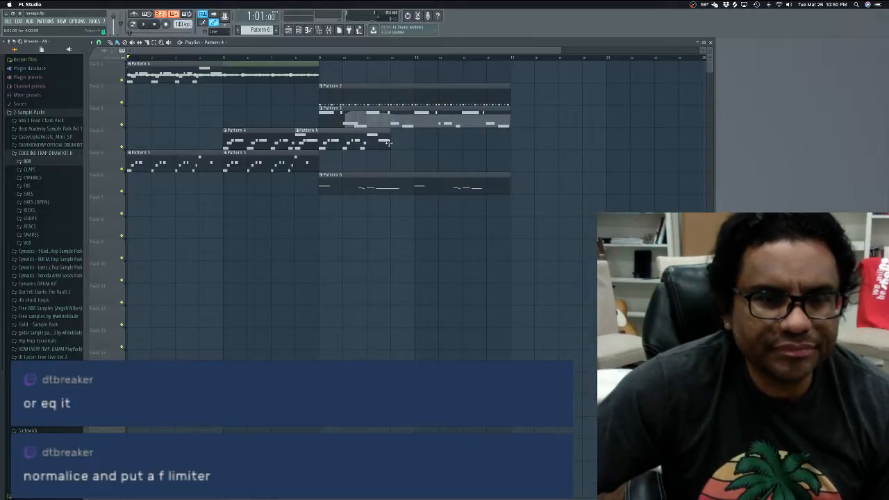
pyautogui.press('super+z')
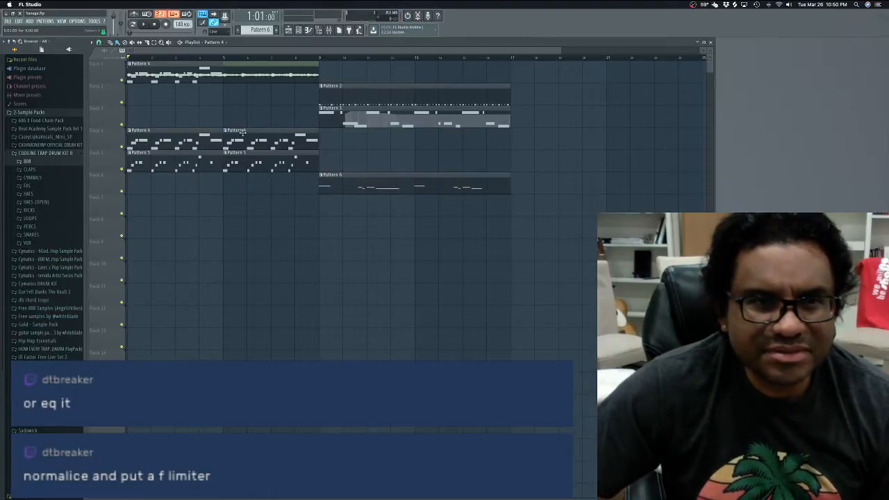
pyautogui.moveTo(246, 131); pyautogui.dragTo(442, 141)
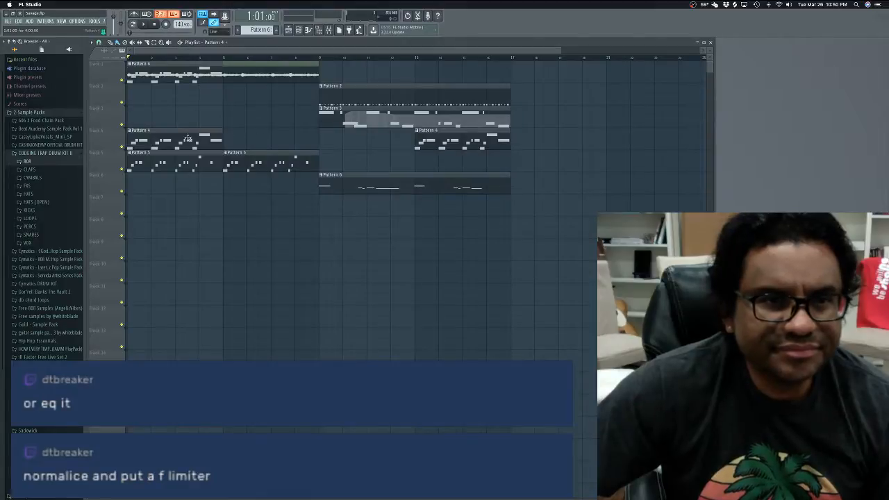
pyautogui.moveTo(187, 139); pyautogui.dragTo(344, 141)
pyautogui.press('space')
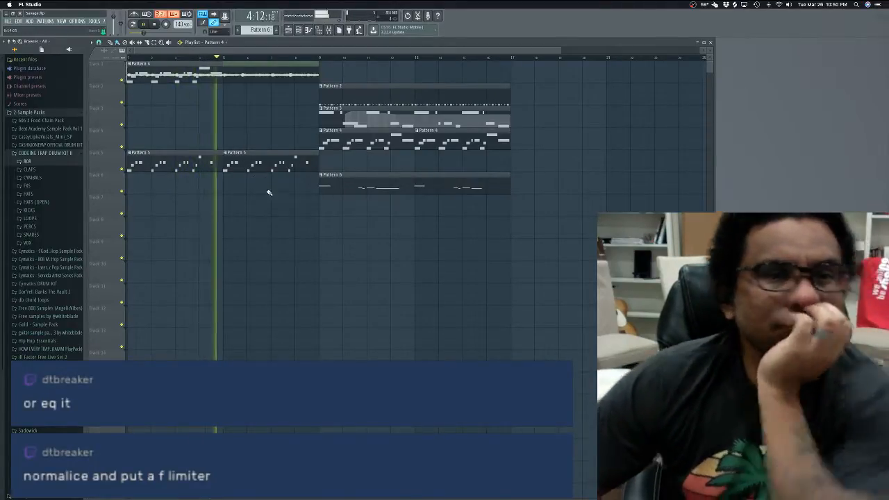
pyautogui.press('space')
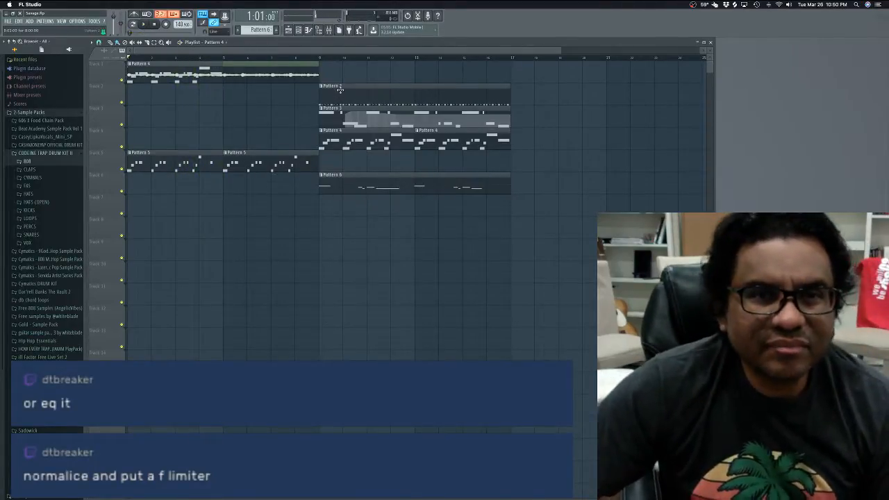
# Step: Move the Pattern 2 and Pattern 3 clips back to start at bar 5 and audition the arrangement
pyautogui.moveTo(340, 90); pyautogui.dragTo(257, 89)
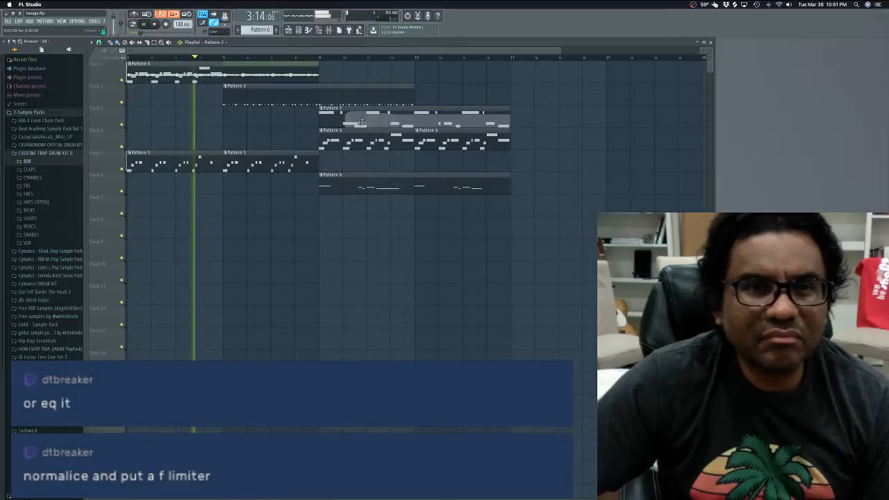
pyautogui.press('space')
pyautogui.moveTo(349, 110); pyautogui.dragTo(266, 111)
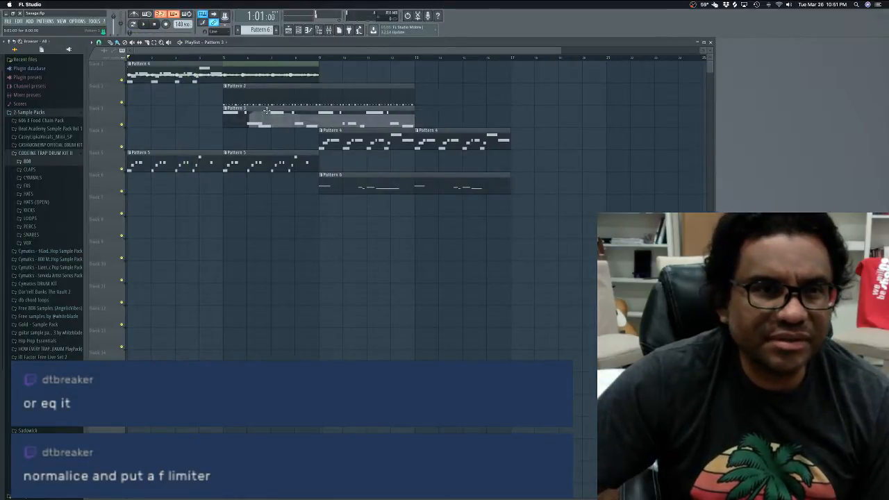
pyautogui.press('space')
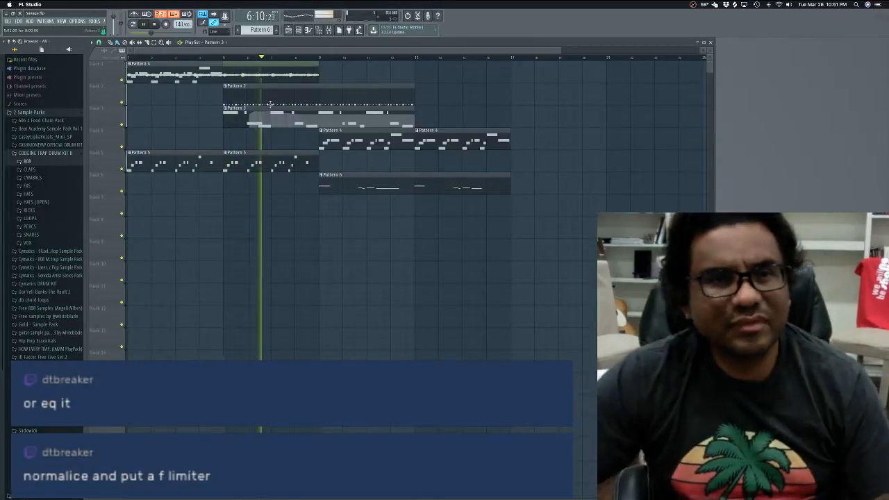
pyautogui.press('space')
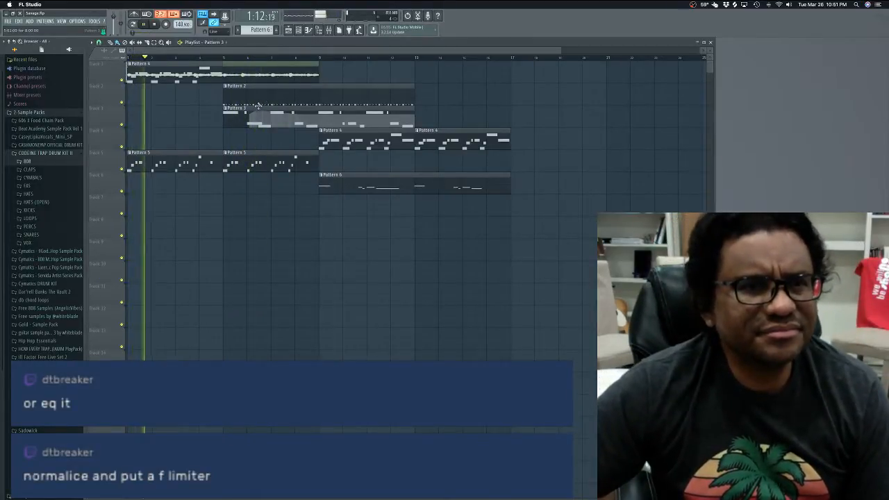
pyautogui.press('space')
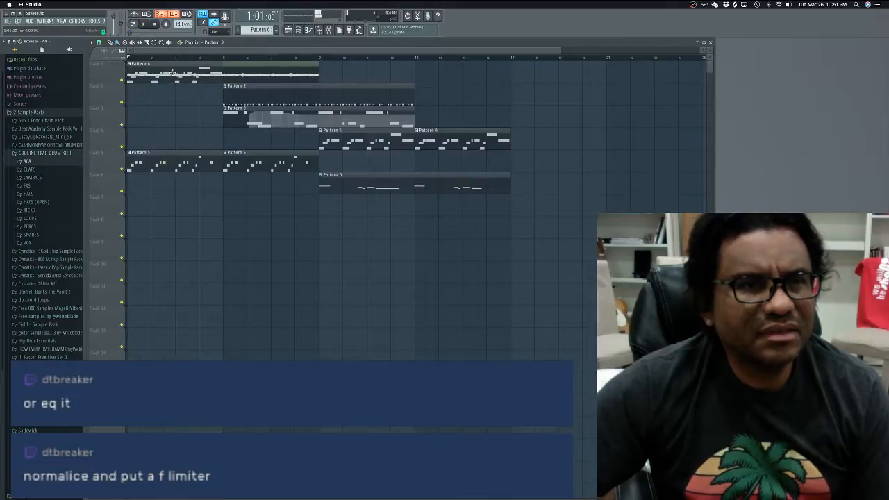
# Step: Inspect the notes of the stray Pattern 4 clip on Track 1 and delete that clip from over the sample
pyautogui.doubleClick(171, 72)
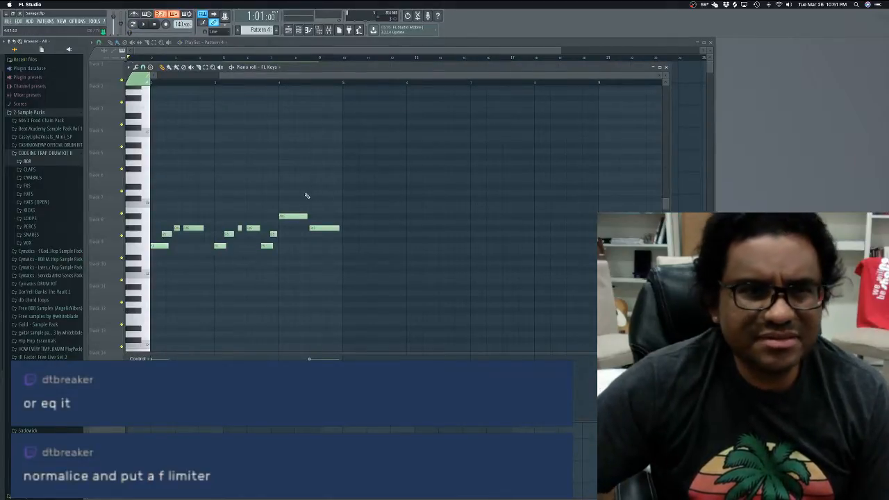
pyautogui.hscroll(-3, 305, 195)
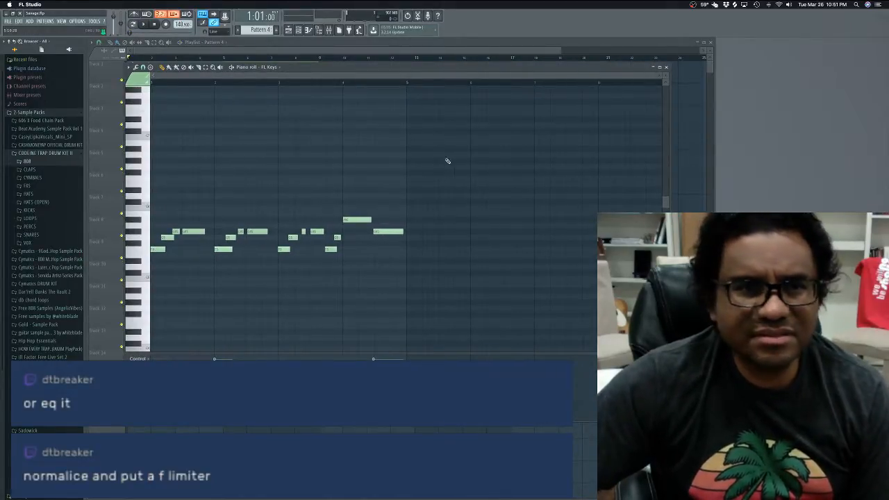
pyautogui.click(665, 68)
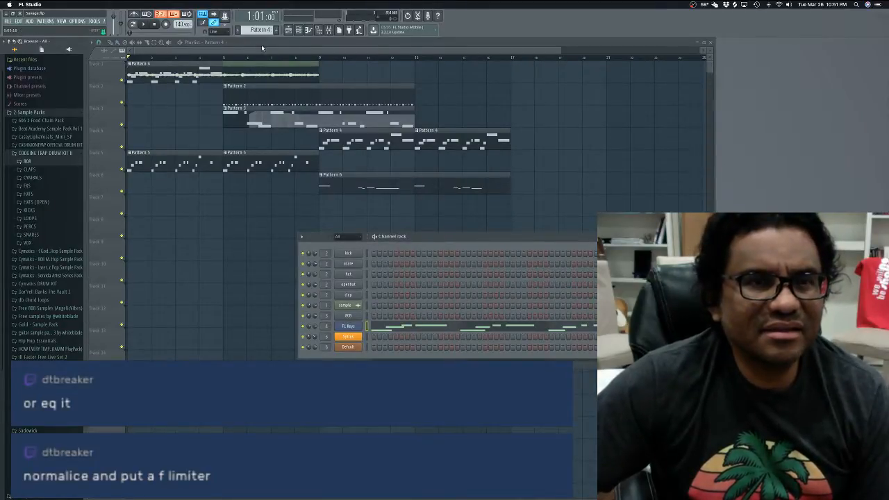
pyautogui.press('KP_Subtract')
pyautogui.press('KP_Subtract')
pyautogui.press('KP_Subtract')
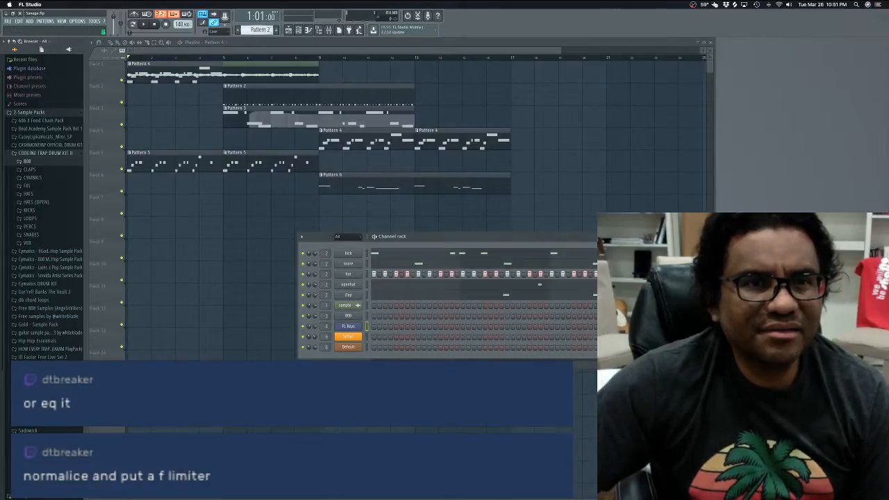
pyautogui.click(190, 71)
# Step: During playback, move the Track 4 Pattern 4 clips to bars 1 and 5 and add Pattern 4 clips at bar 9 on Tracks 4 and 5
pyautogui.press('space')
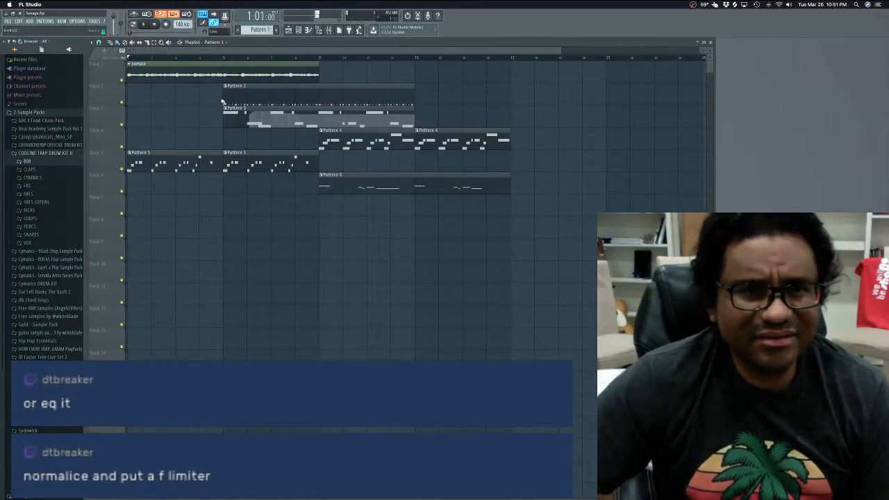
pyautogui.moveTo(353, 134); pyautogui.dragTo(197, 139)
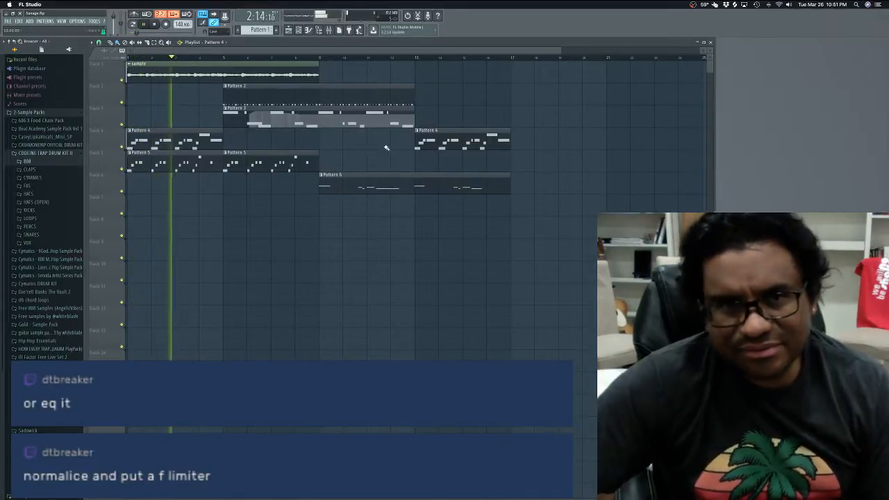
pyautogui.moveTo(439, 134); pyautogui.dragTo(248, 134)
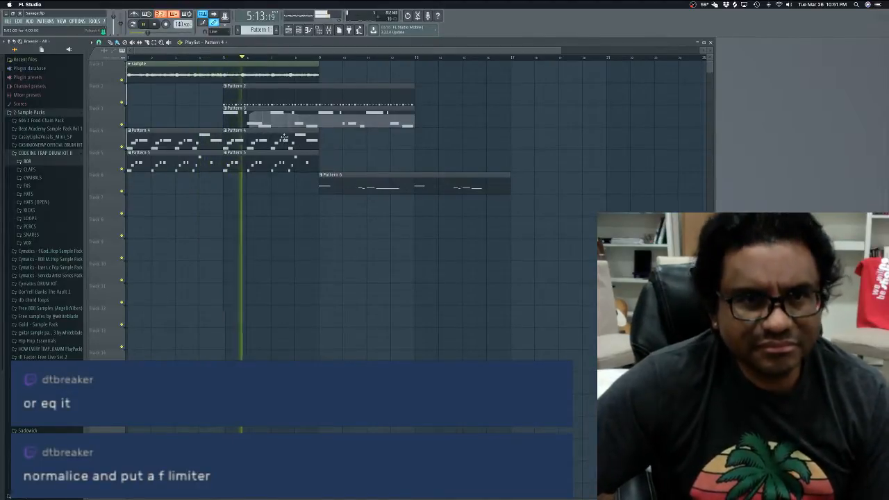
pyautogui.click(325, 139)
pyautogui.click(325, 160)
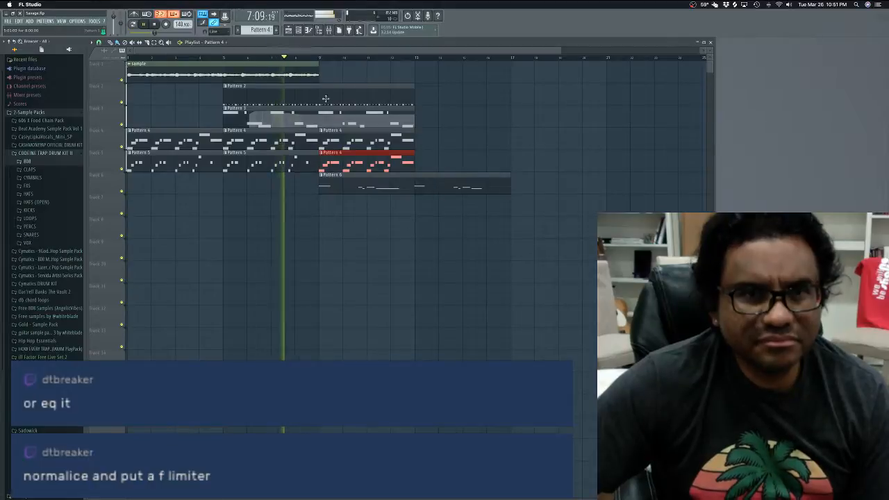
# Step: Add a second sample clip at bar 9 on Track 1 and move the Pattern 6 clip to start at bar 13
pyautogui.click(294, 67)
pyautogui.click(326, 69)
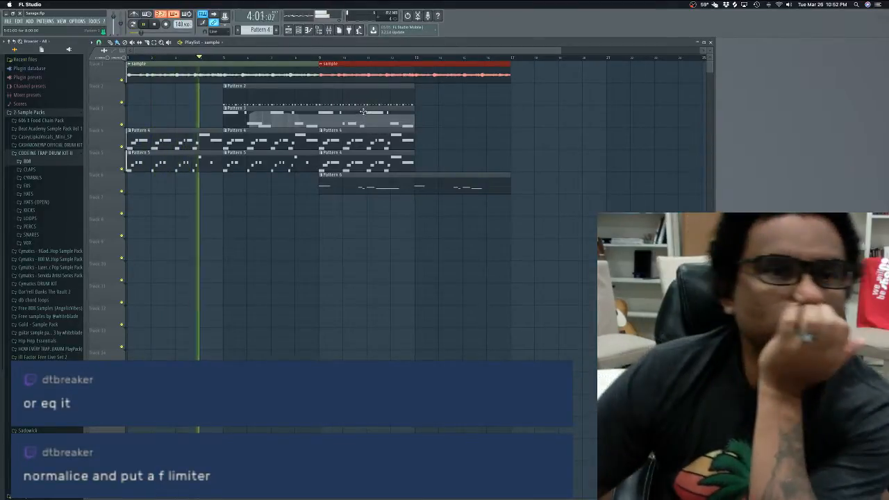
pyautogui.moveTo(366, 175); pyautogui.dragTo(463, 175)
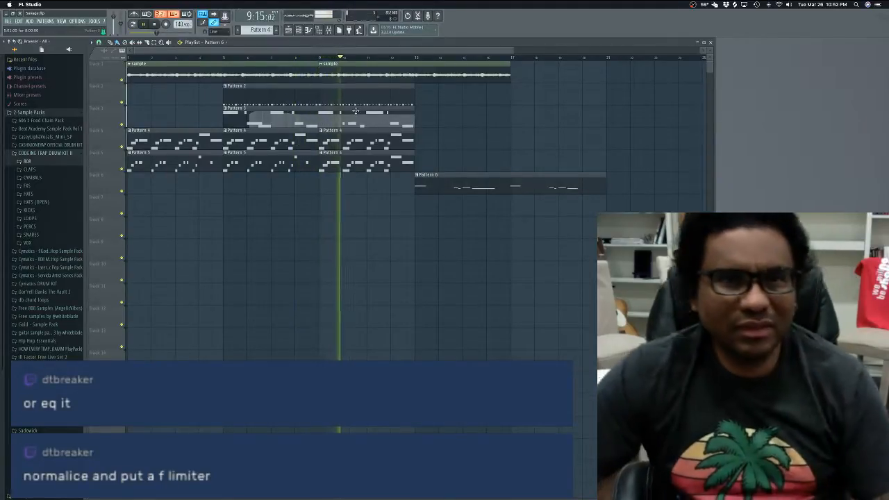
pyautogui.press('space')
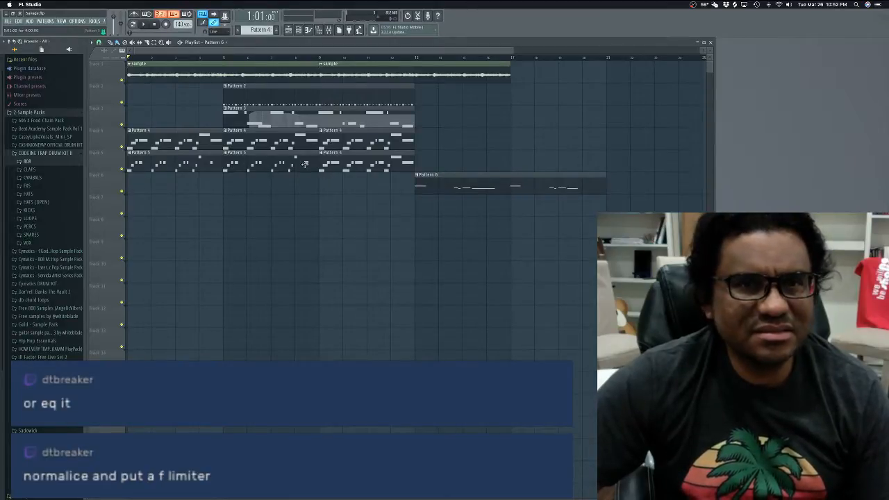
# Step: Replace the Pattern 4 clip at bar 9 on Track 5 with a Pattern 5 clip and play from bar 9
pyautogui.rightClick(338, 158)
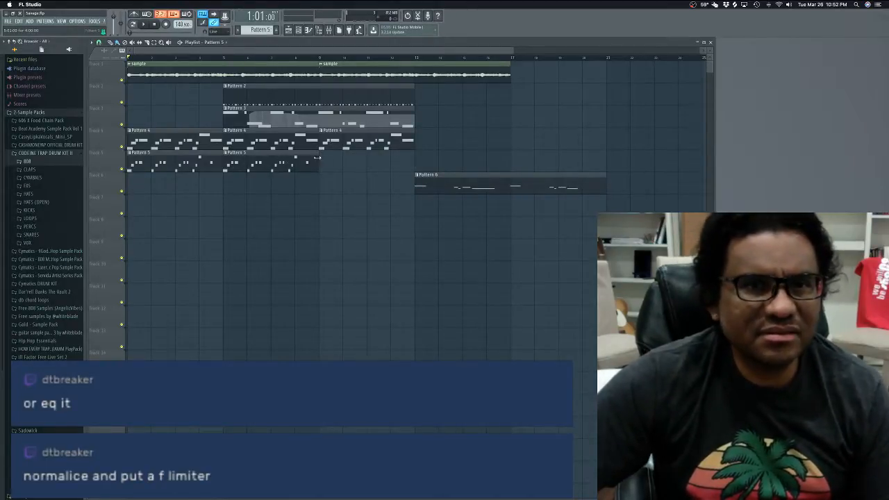
pyautogui.click(326, 159)
pyautogui.press('space')
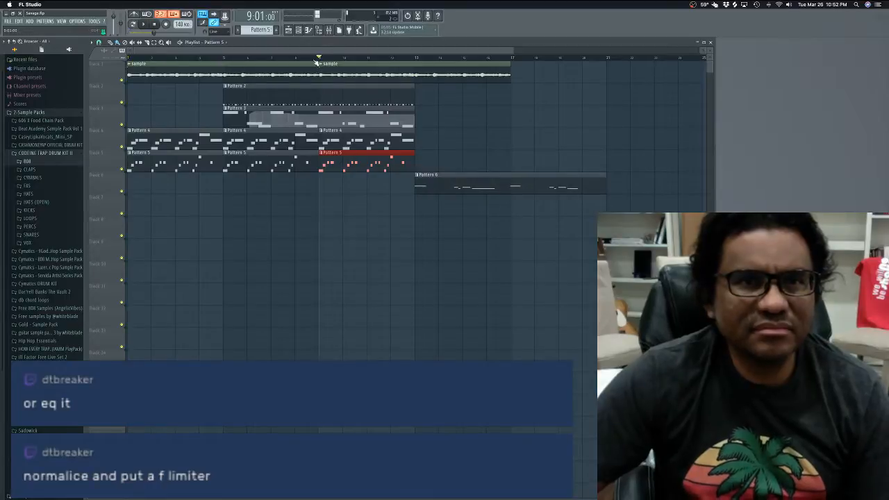
pyautogui.press('space')
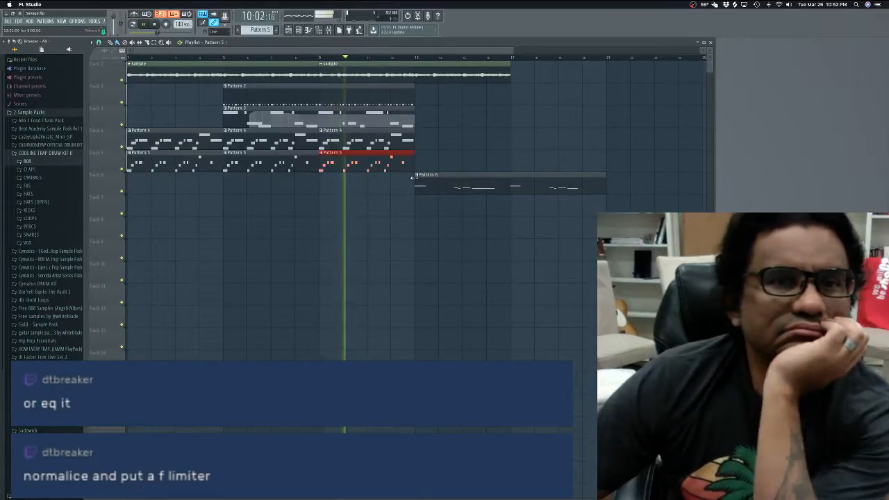
# Step: Duplicate the Pattern 3 clip to bar 13, place a Pattern 2 clip at bar 15 on Track 2, and audition from bar 13
pyautogui.click(404, 110)
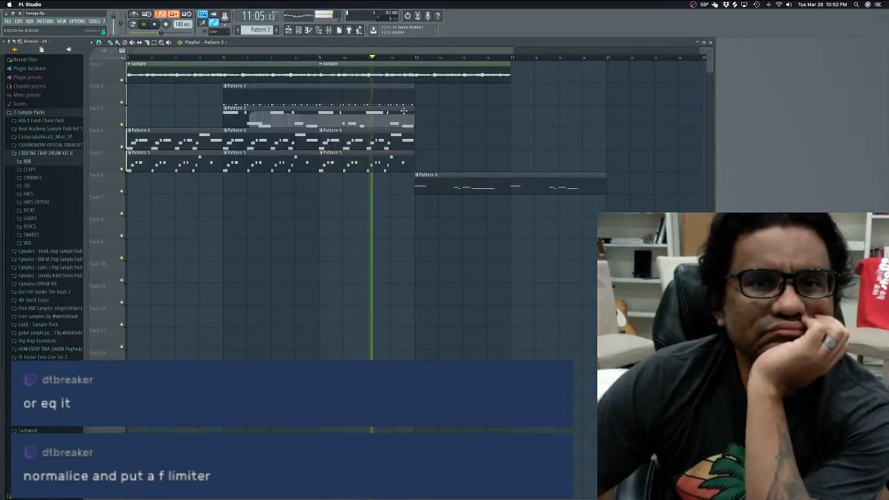
pyautogui.hotkey('ctrl', 'b')
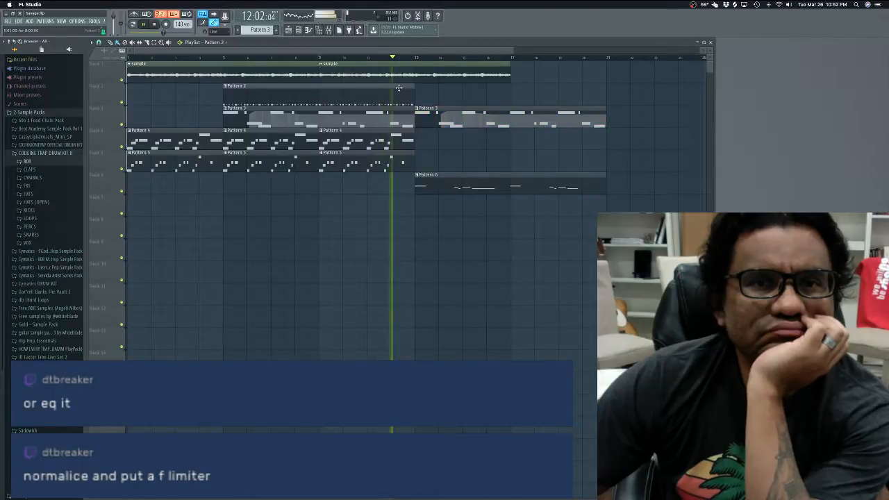
pyautogui.click(399, 88)
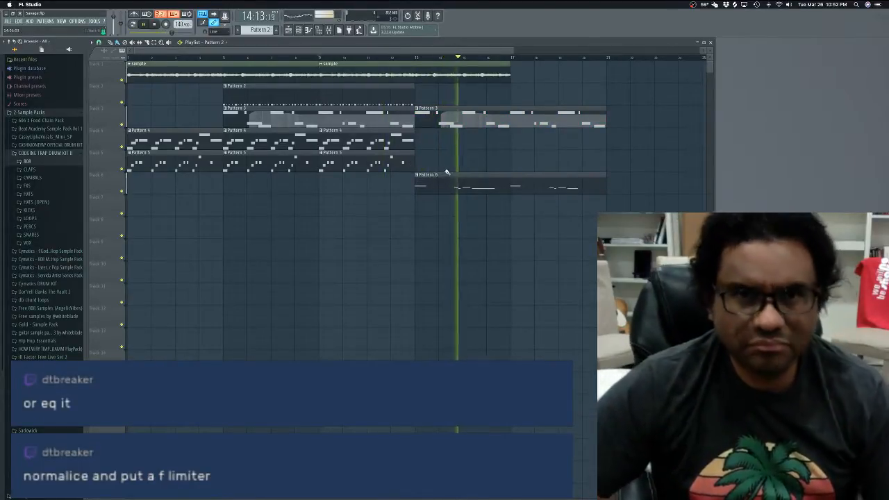
pyautogui.press('space')
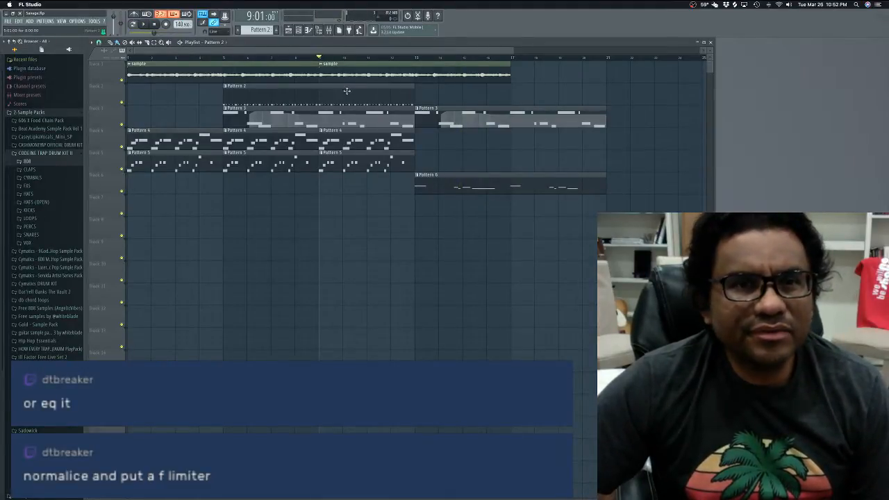
pyautogui.click(463, 89)
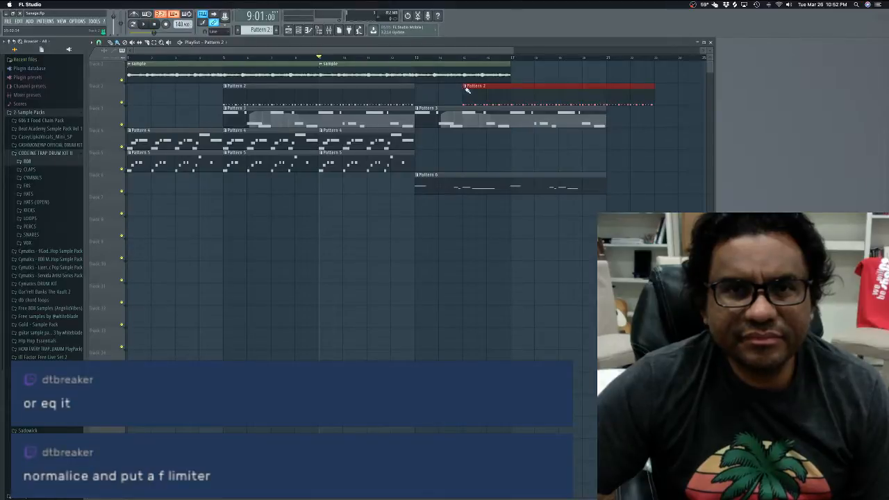
pyautogui.press('space')
pyautogui.click(413, 59)
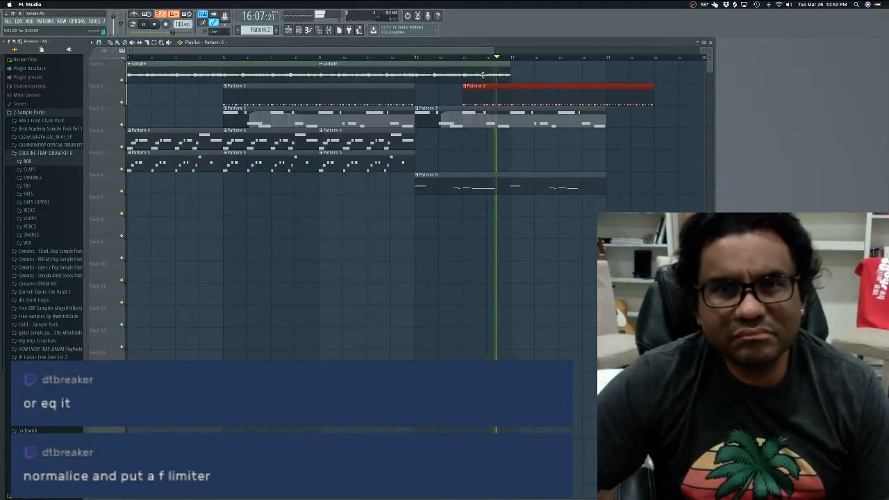
pyautogui.click(518, 74)
pyautogui.press('space')
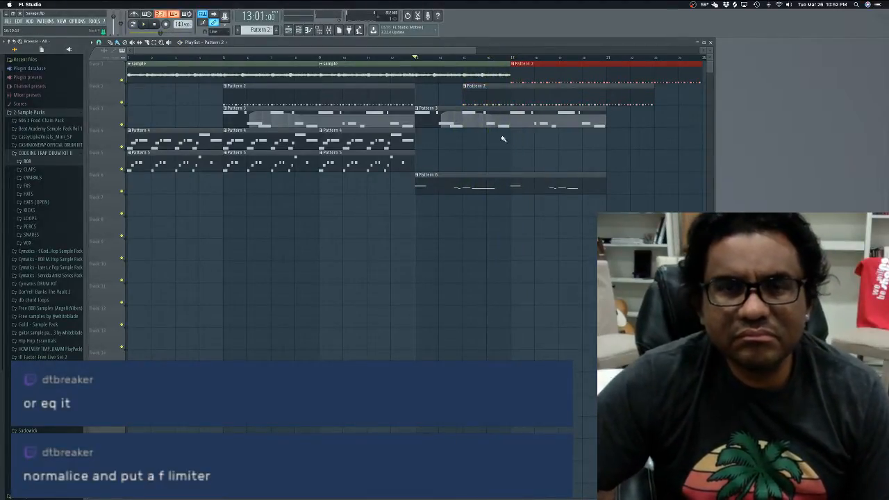
pyautogui.press('space')
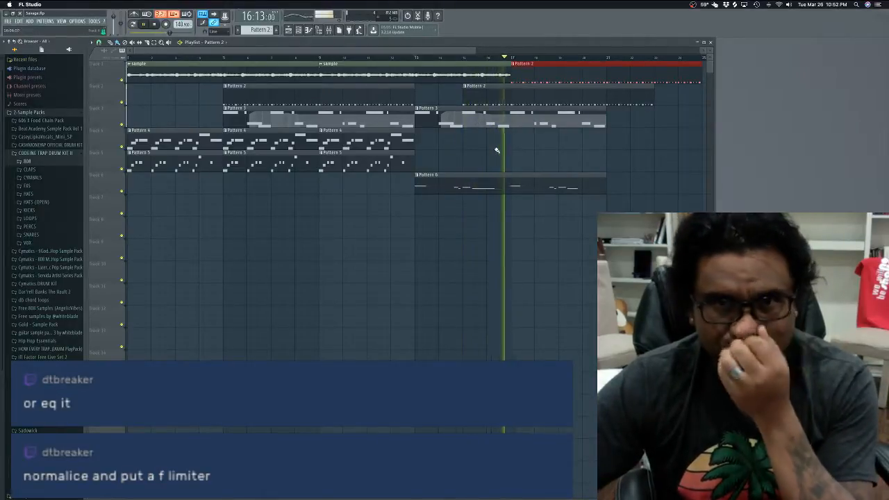
pyautogui.press('space')
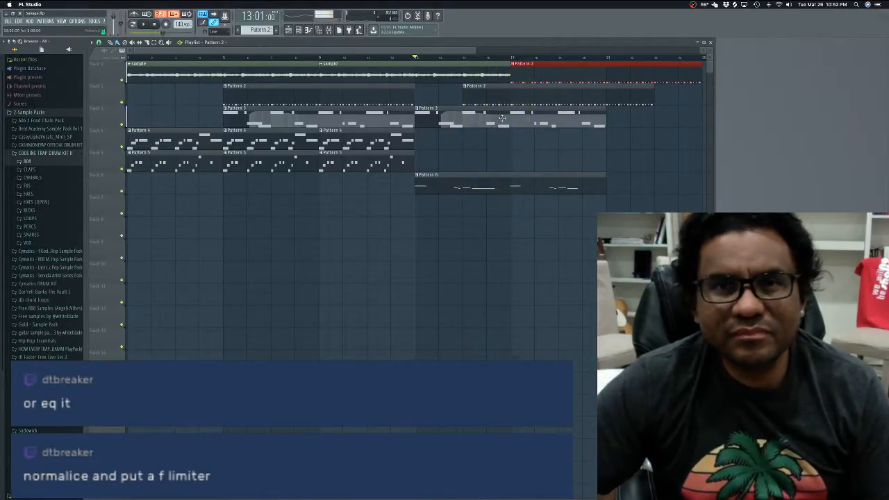
pyautogui.rightClick(526, 77)
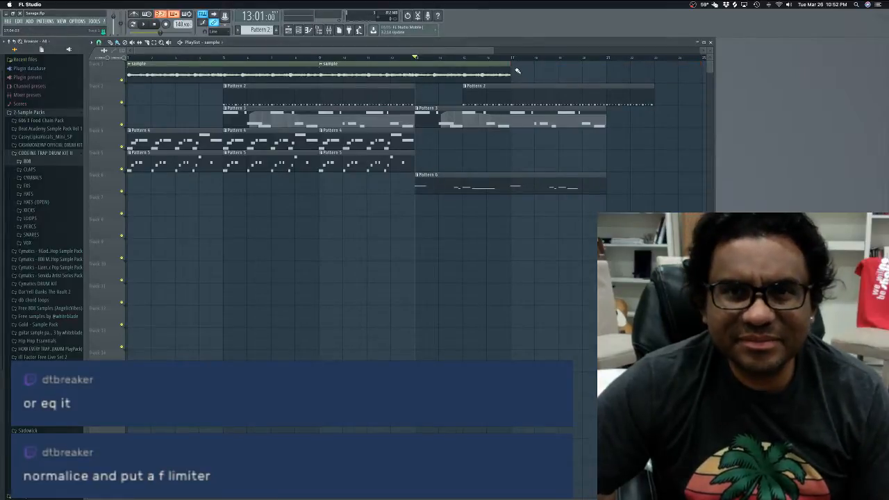
# Step: Add sample clips at bars 17 and 25 on Track 1 and duplicate the last Pattern 2 clip to bar 23
pyautogui.click(517, 71)
pyautogui.press('space')
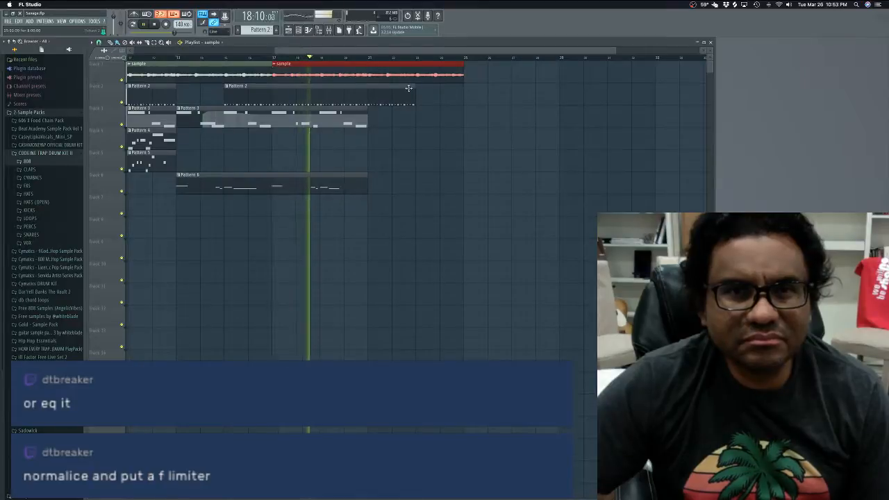
pyautogui.hotkey('ctrl', 'b')
pyautogui.click(408, 88)
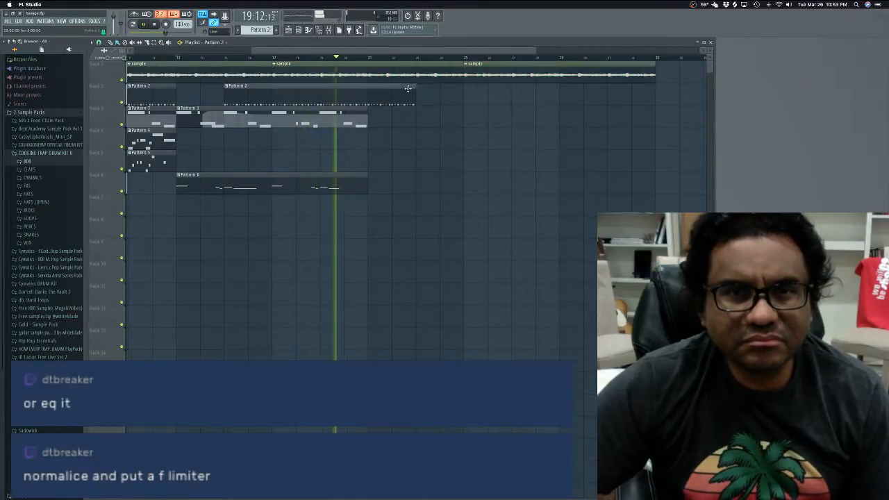
pyautogui.hotkey('ctrl', 'b')
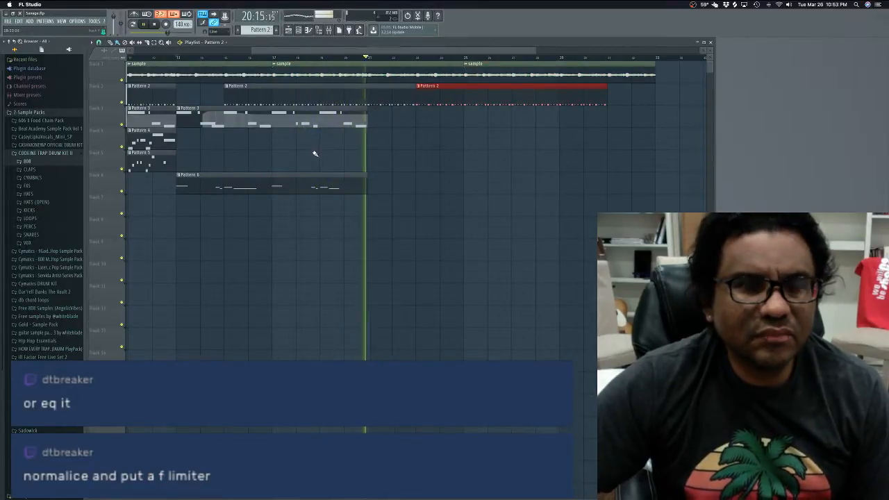
pyautogui.press('space')
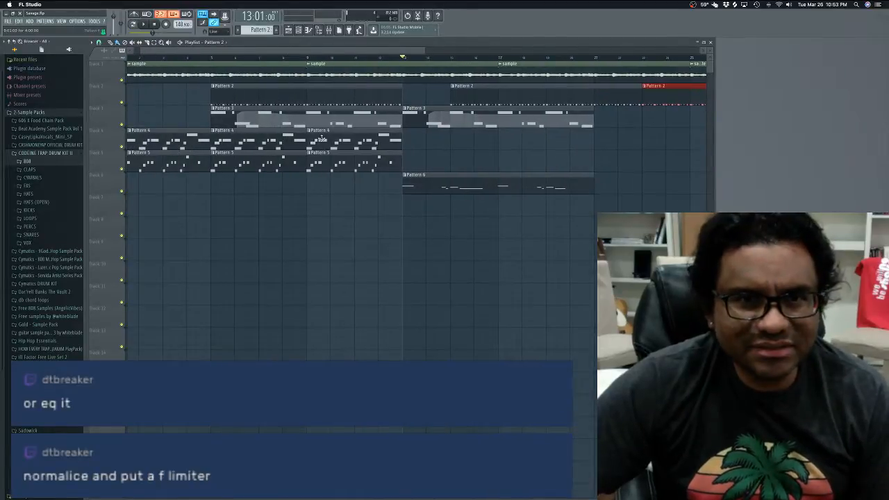
# Step: Place a Pattern 4 clip on Track 4 and a Pattern 3 clip on Track 3, both at bar 21, and play from bar 13
pyautogui.click(322, 139)
pyautogui.hscroll(3, 397, 146)
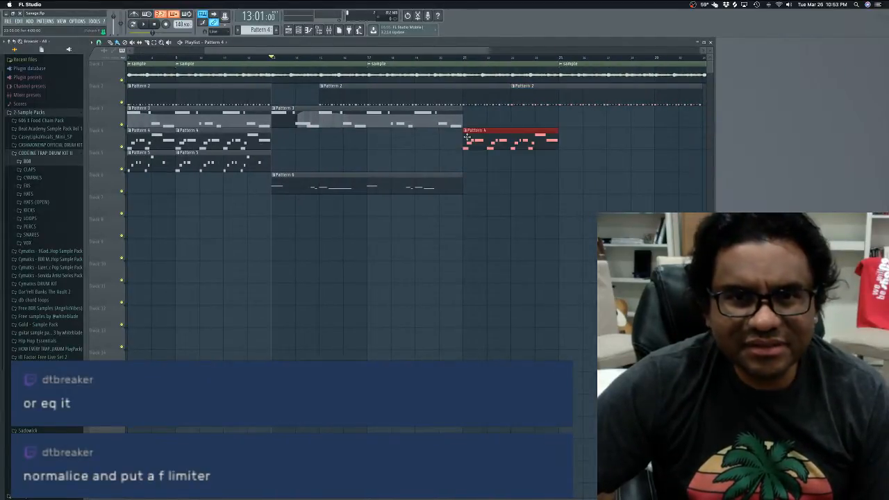
pyautogui.hotkey('ctrl', 'b')
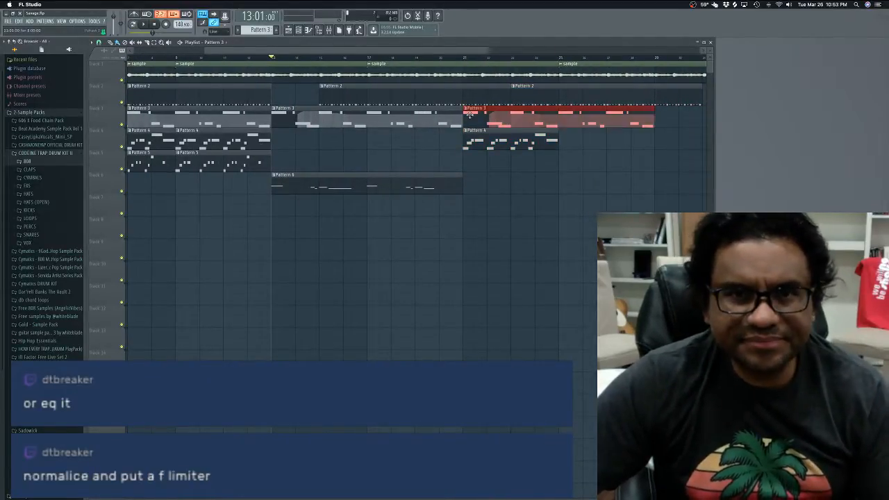
pyautogui.press('space')
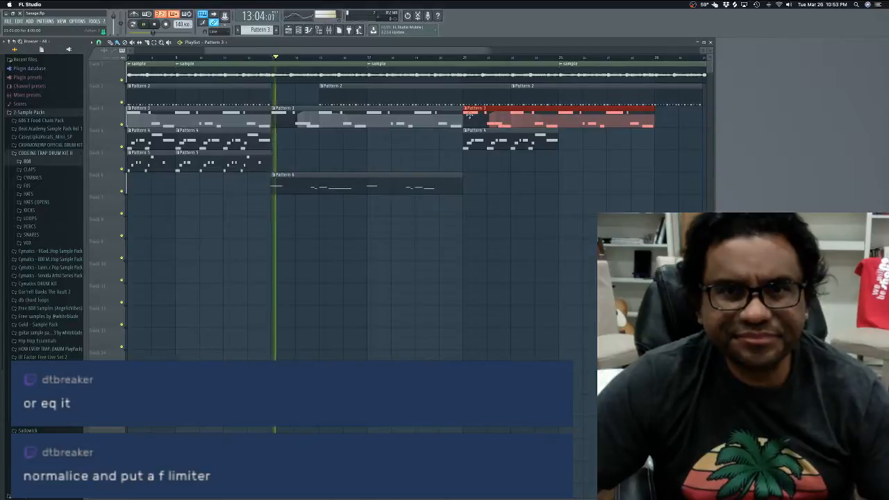
# Step: Add a second Pattern 6 clip at bar 21 on Track 6 during playback
pyautogui.click(413, 175)
pyautogui.click(469, 182)
pyautogui.hscroll(3, 485, 181)
pyautogui.hscroll(1, 484, 180)
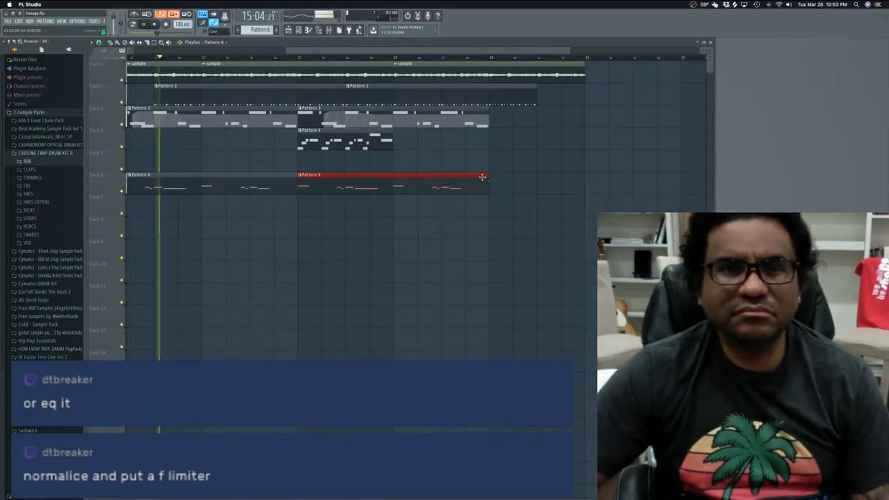
pyautogui.hscroll(-1, 455, 149)
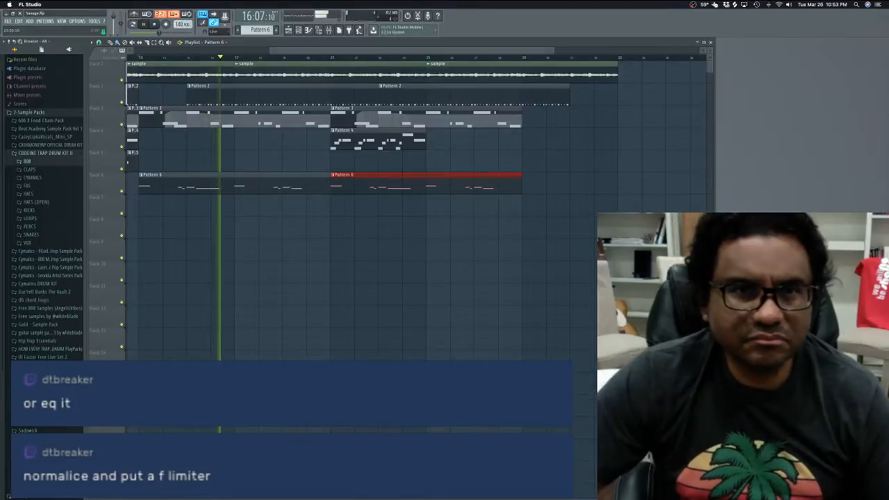
# Step: Place another Pattern 5 clip at bar 25 on Track 5
pyautogui.scroll(-6, 387, 58)
pyautogui.scroll(4, 403, 102)
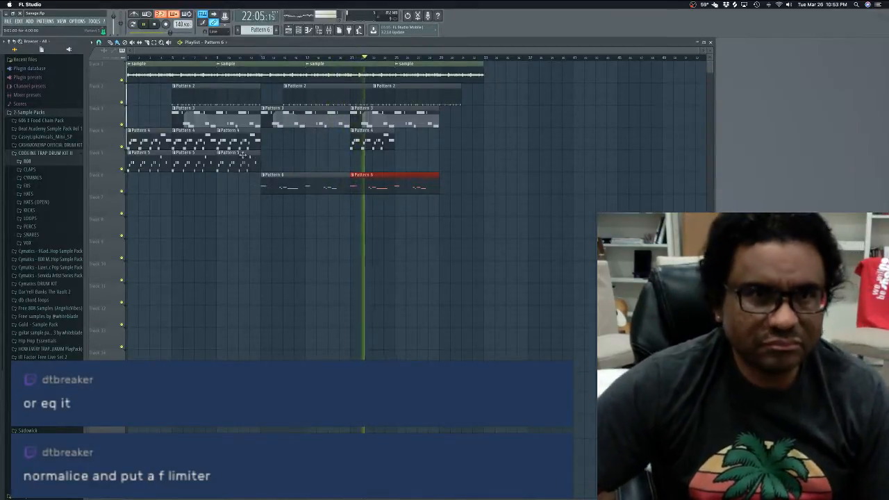
pyautogui.click(243, 154)
pyautogui.click(399, 158)
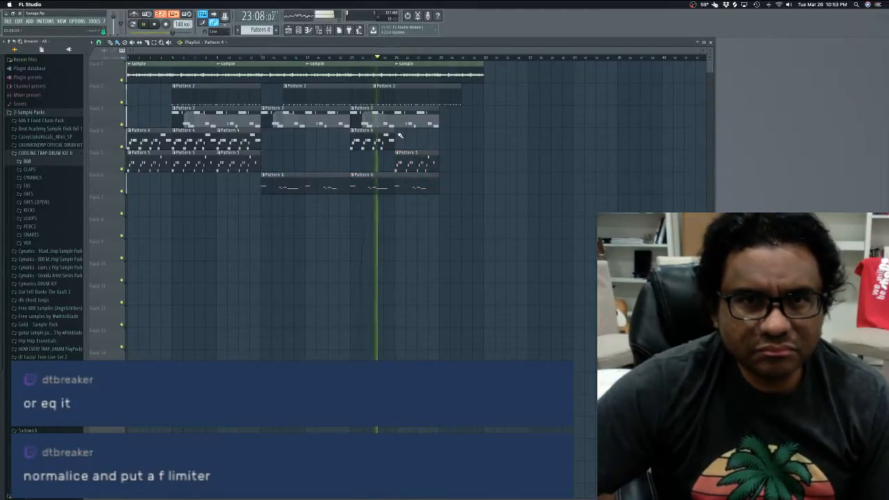
# Step: Add Pattern 4 clips at bars 25 and 29 on Track 4 and a Pattern 5 clip at bar 29 on Track 5
pyautogui.click(399, 134)
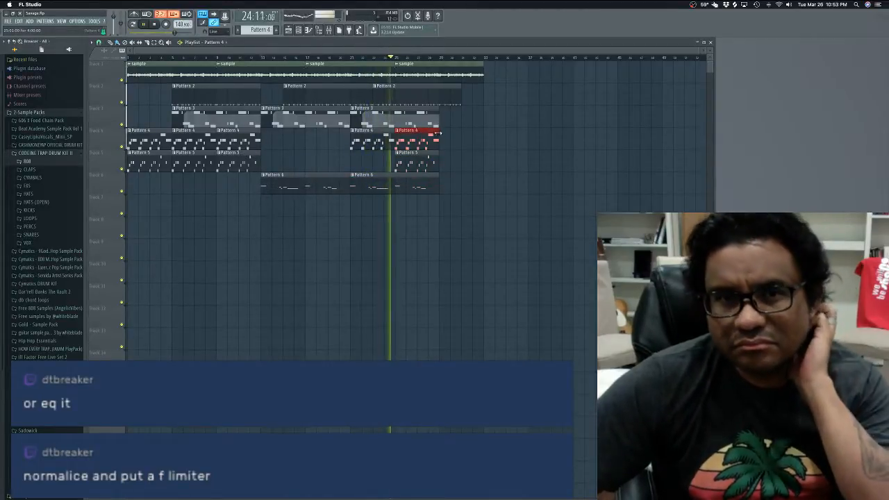
pyautogui.click(442, 135)
pyautogui.click(424, 152)
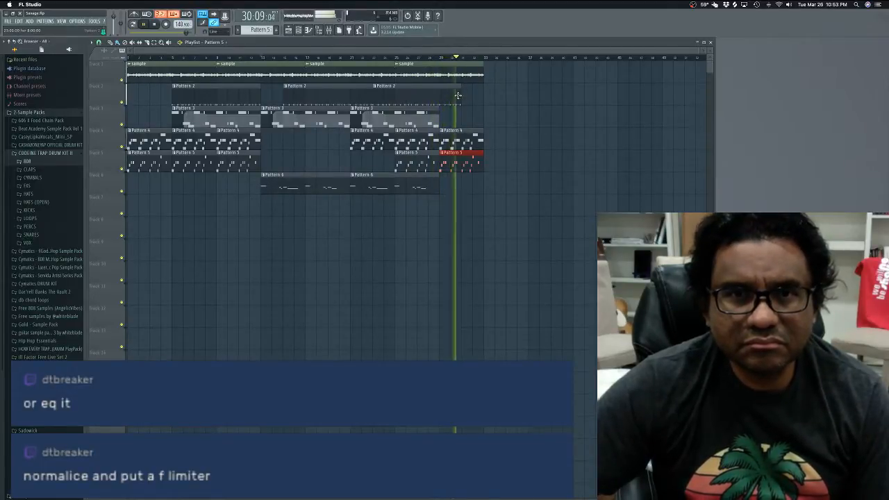
# Step: Trim the last Pattern 2 clip to end at bar 29 and add Pattern 4 and Pattern 5 clips at bar 33 on their tracks
pyautogui.press('space')
pyautogui.moveTo(460, 94); pyautogui.dragTo(450, 94)
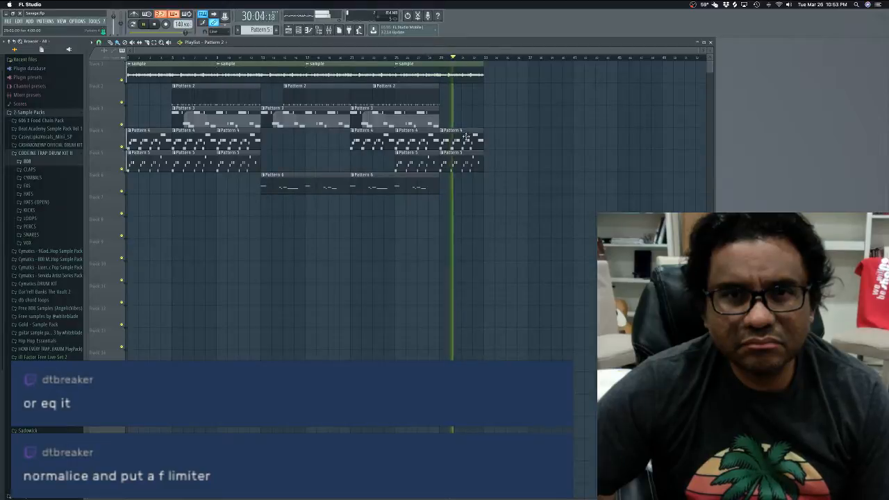
pyautogui.click(485, 139)
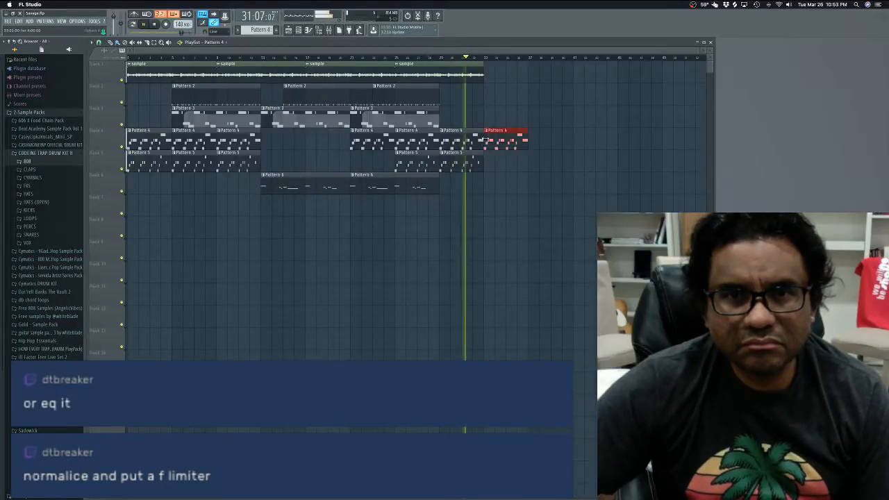
pyautogui.click(486, 159)
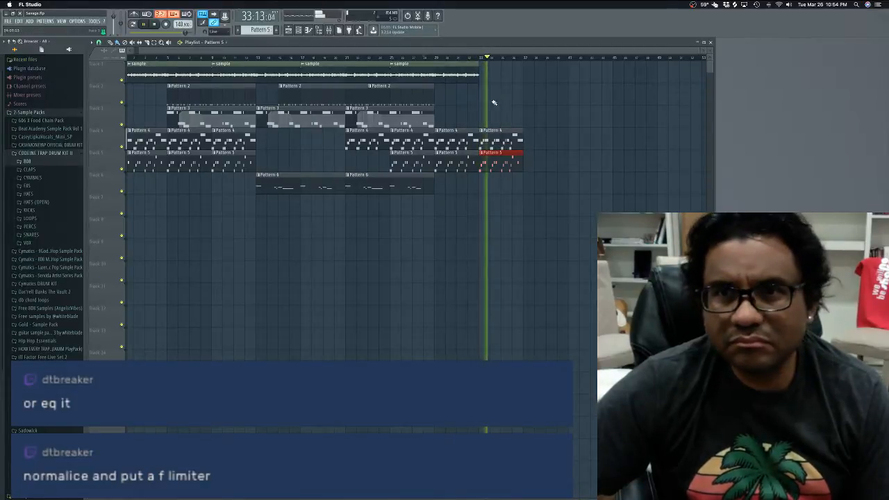
# Step: Play the arrangement from the beginning to review the song structure
pyautogui.hscroll(-1, 340, 61)
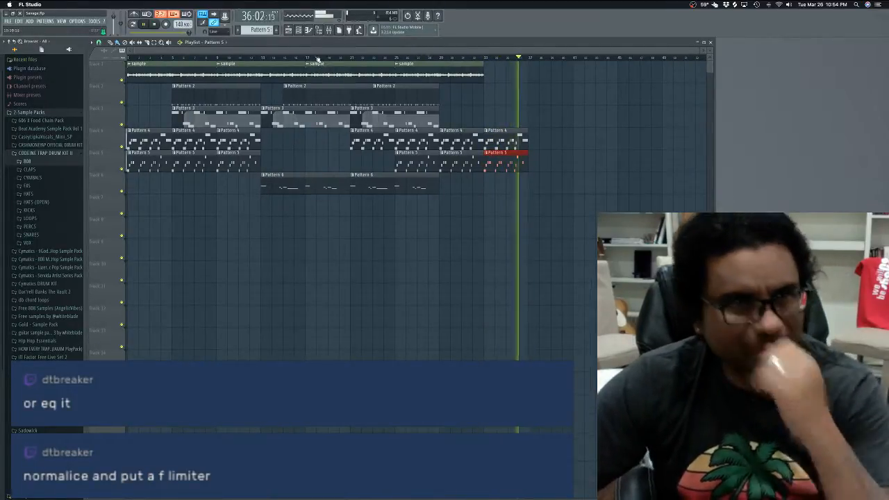
pyautogui.press('space')
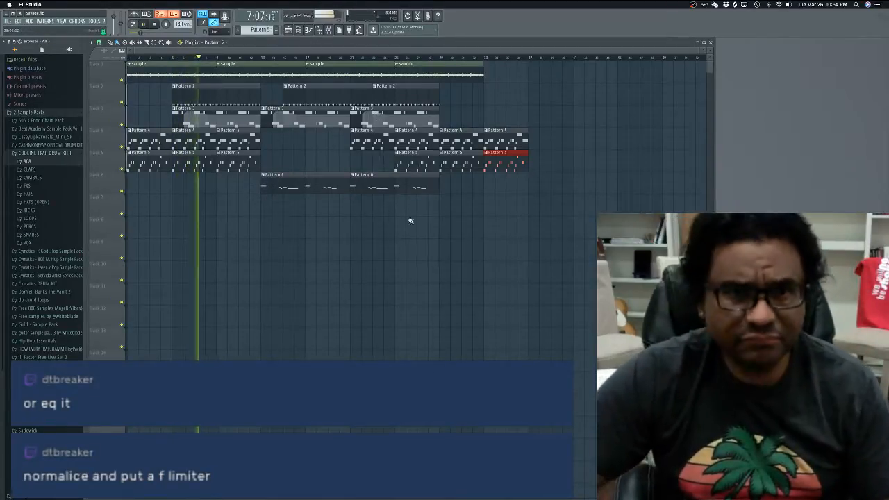
# Step: Switch to OBS Studio and load the scene with the full-frame webcam and chat overlay into the preview
pyautogui.press('super+Tab')
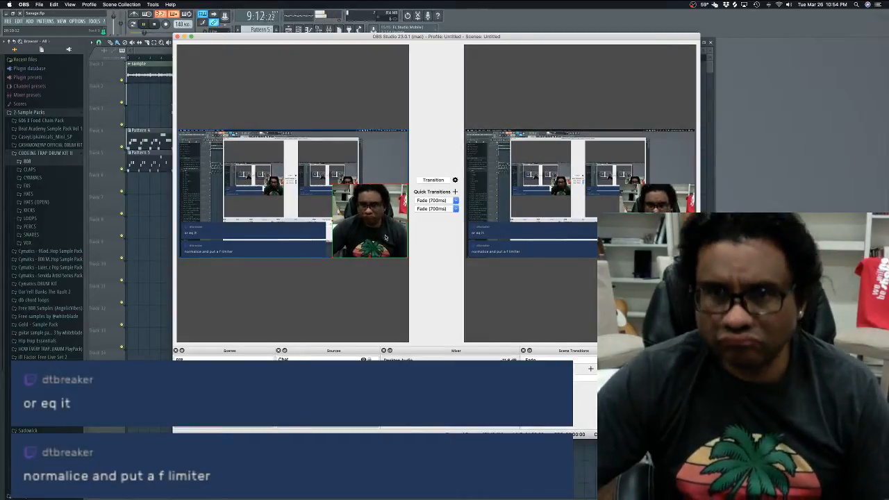
pyautogui.press('super+Tab')
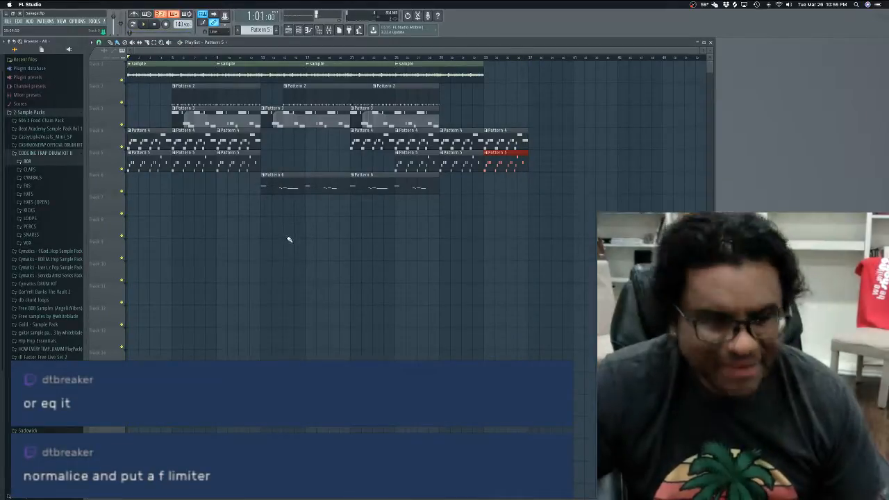
pyautogui.press('super+Tab')
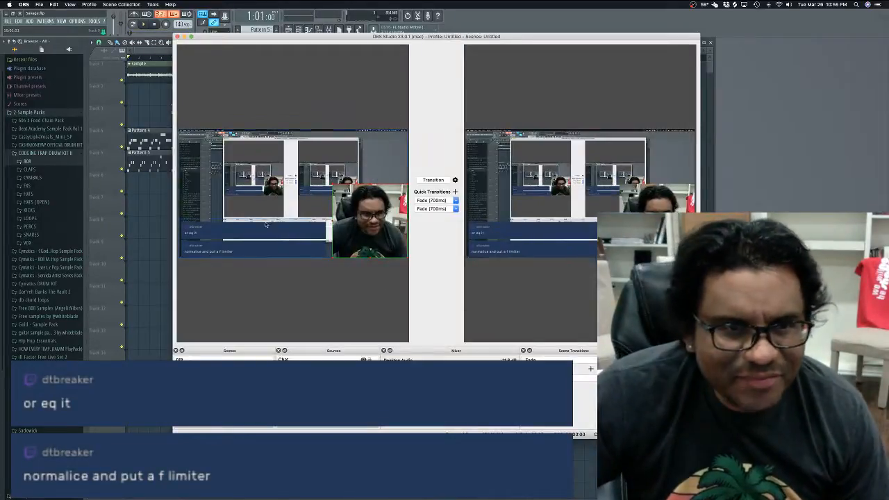
pyautogui.click(219, 375)
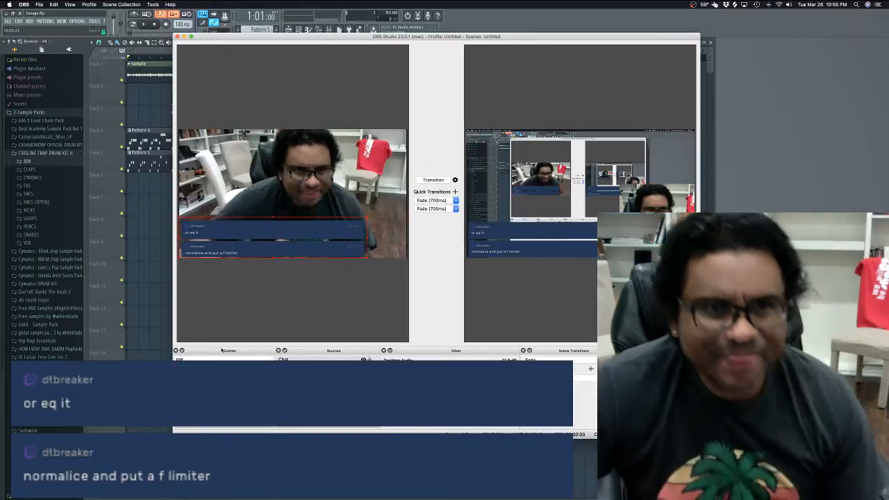